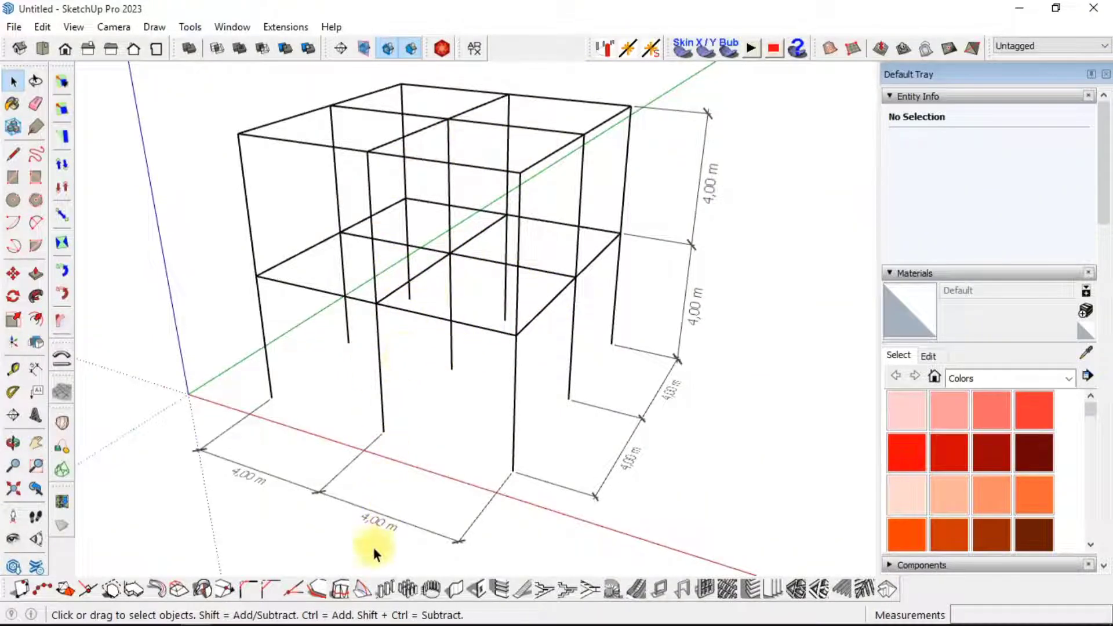
Switch to SAP2000, create a blank model in KN, m, C units, and open the material definitions
{"action": "key", "text": "alt+Tab"}
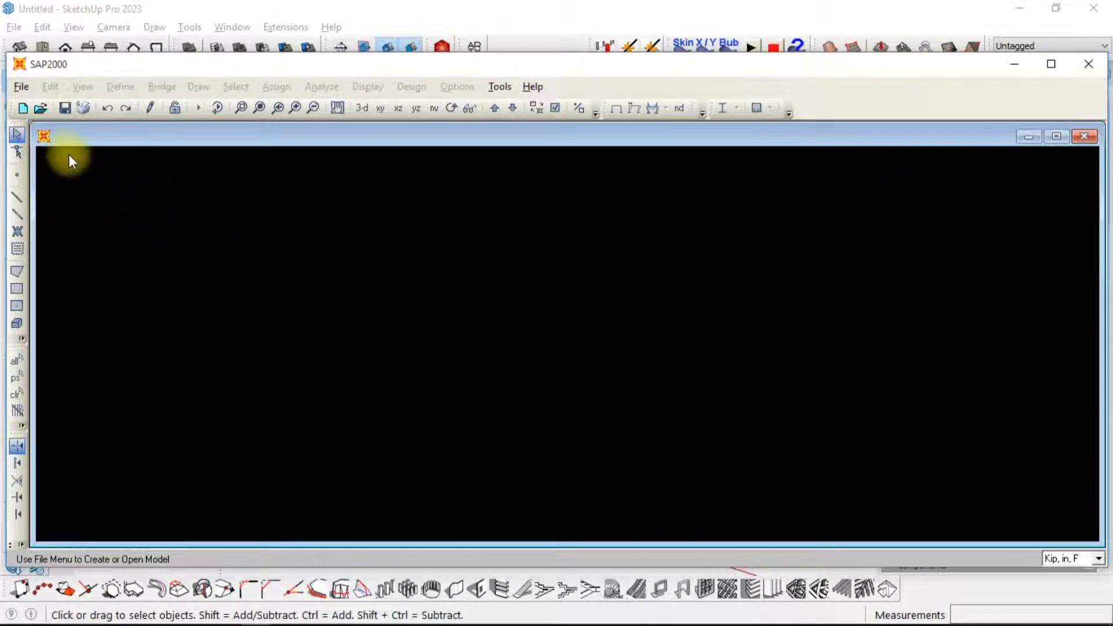
{"action": "left_click", "coordinate": [22, 108]}
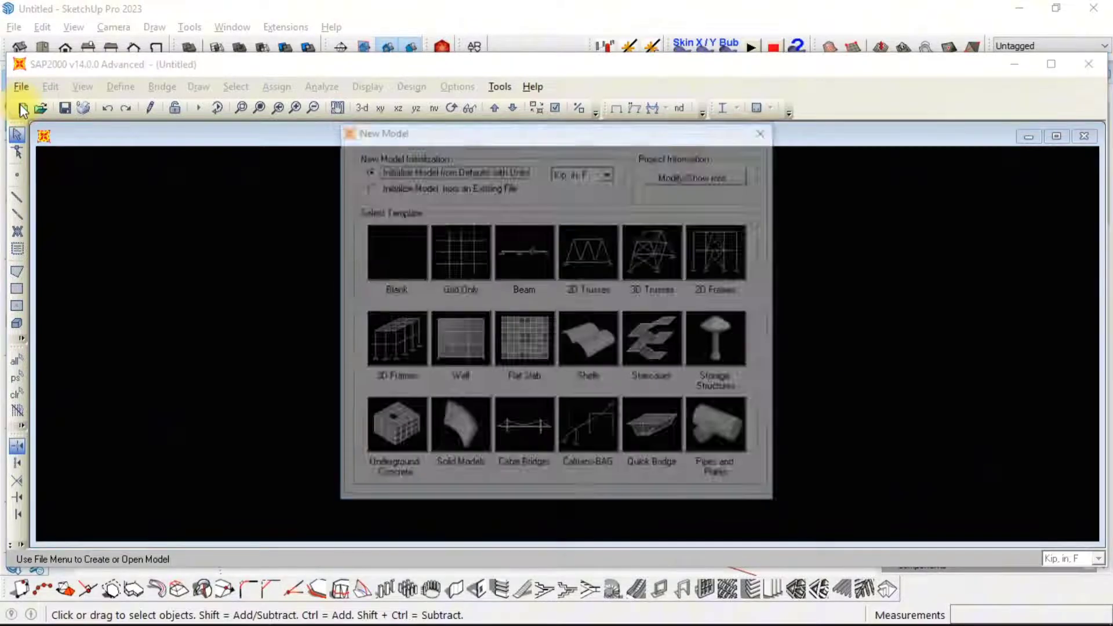
{"action": "left_click", "coordinate": [606, 173]}
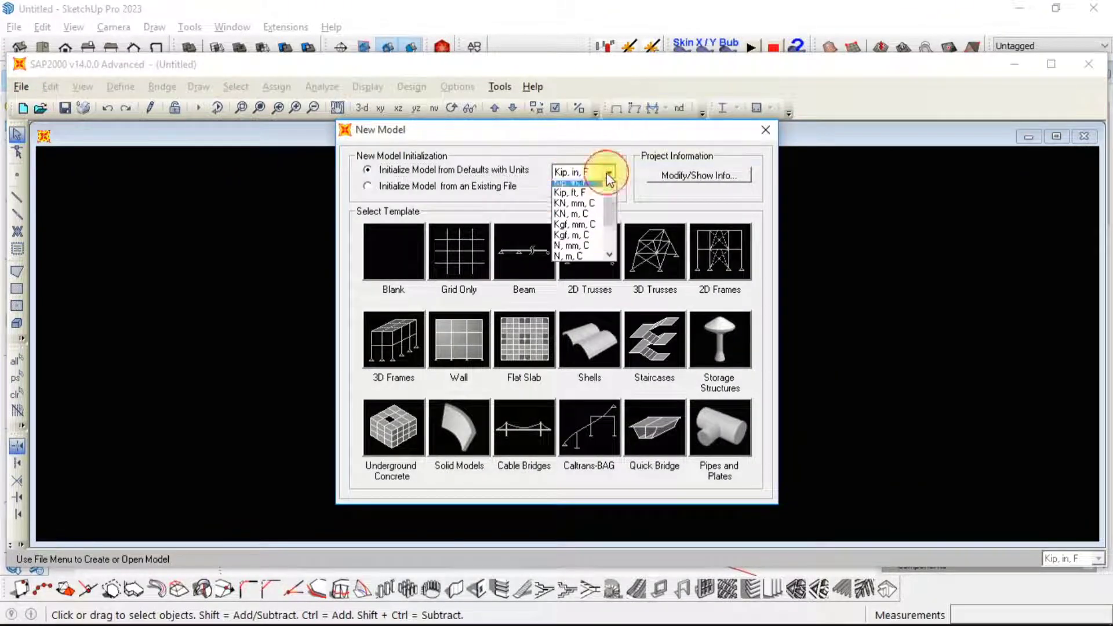
{"action": "left_click", "coordinate": [572, 220]}
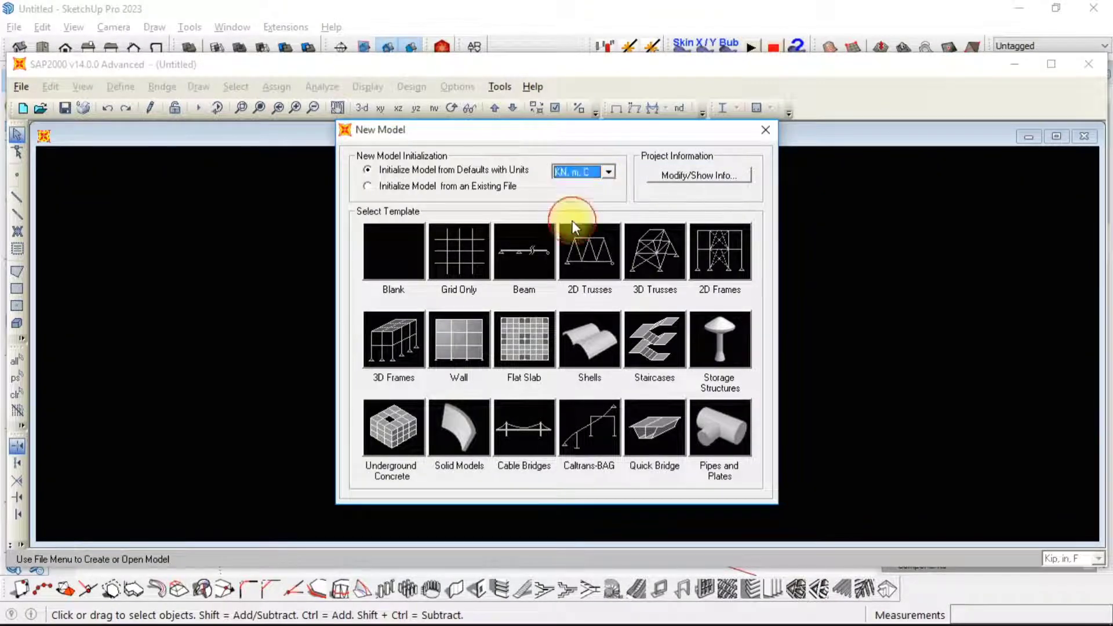
{"action": "left_click", "coordinate": [398, 249]}
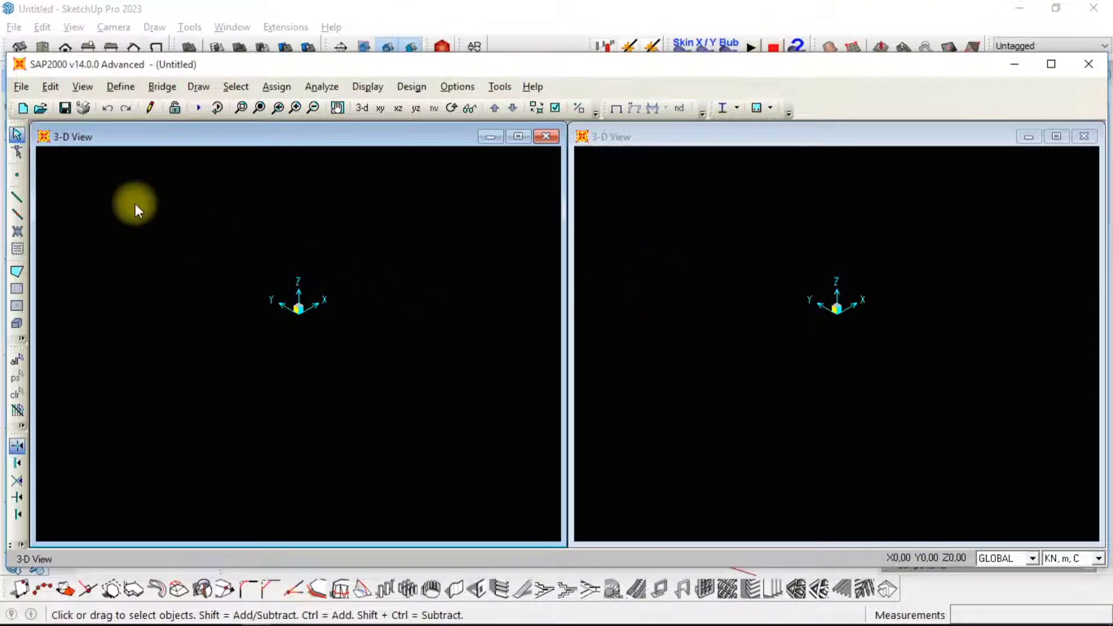
{"action": "left_click", "coordinate": [124, 86]}
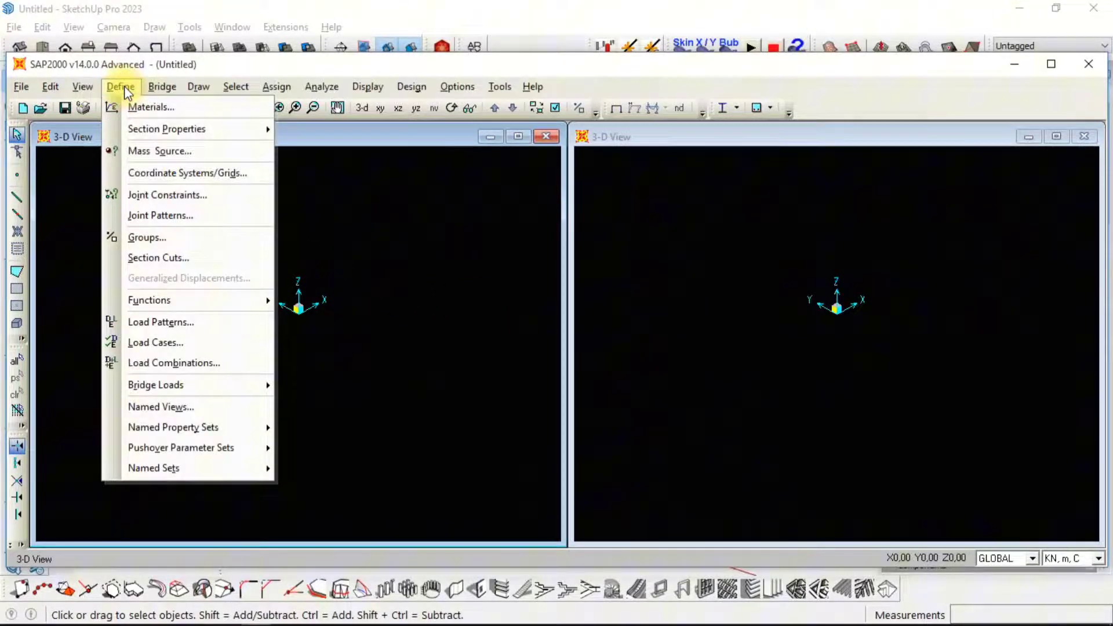
{"action": "left_click", "coordinate": [134, 106]}
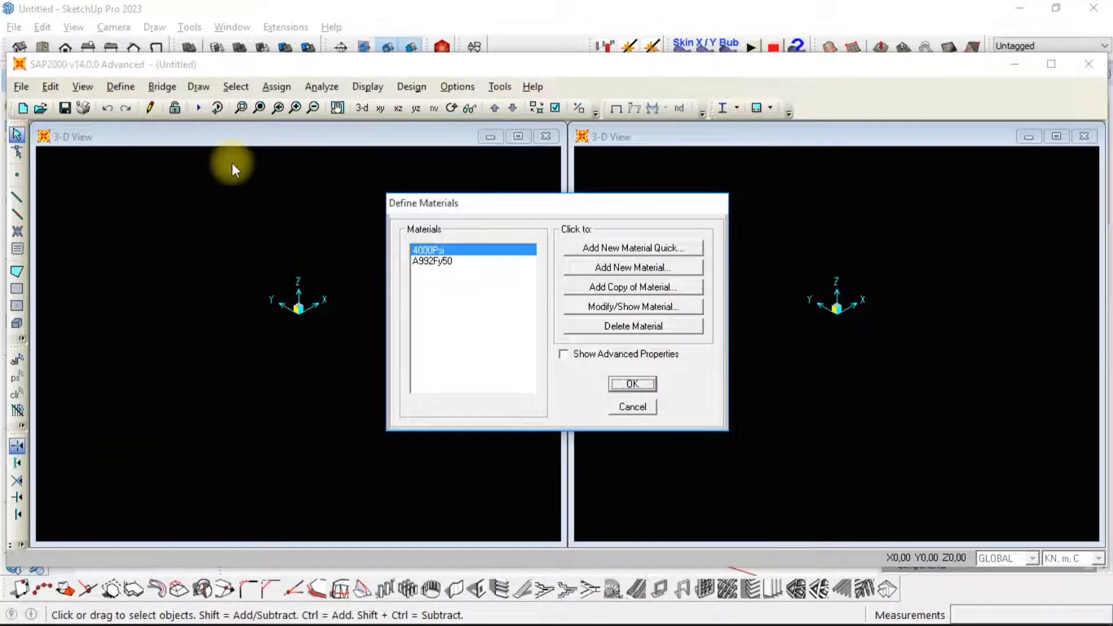
Review the concrete grade and design loads in the Word notes, and return to the material definitions in SAP2000
{"action": "key", "text": "alt+Tab"}
{"action": "key", "text": "alt+Tab"}
{"action": "key", "text": "alt+Tab"}
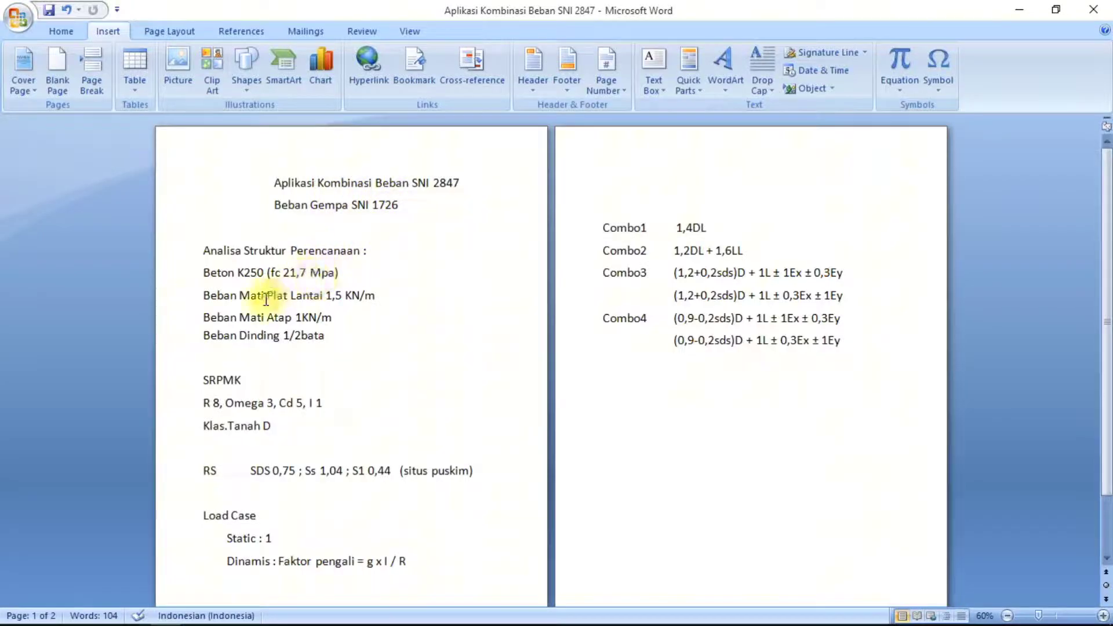
{"action": "scroll", "coordinate": [265, 295], "scroll_direction": "down", "scroll_amount": 1}
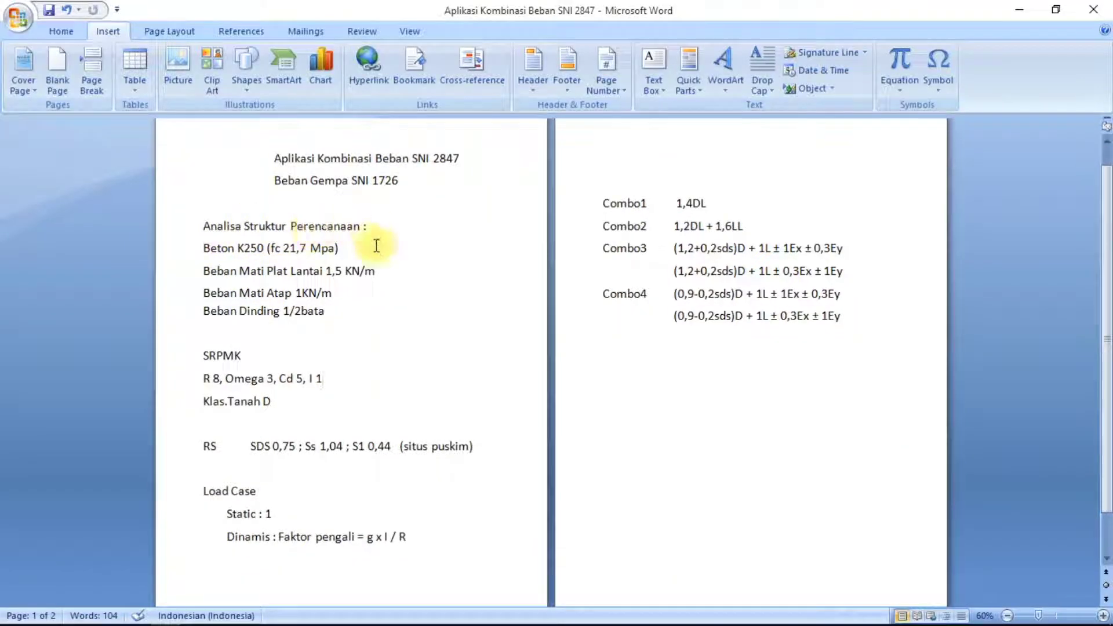
{"action": "key", "text": "alt+Tab"}
{"action": "key", "text": "Tab"}
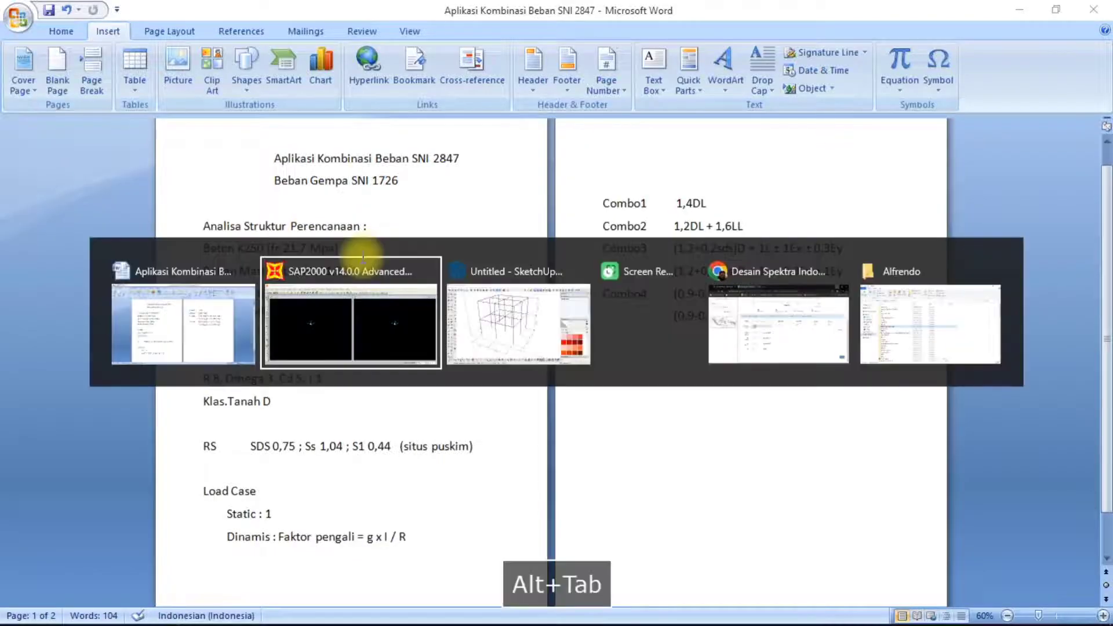
{"action": "key", "text": "alt+Tab"}
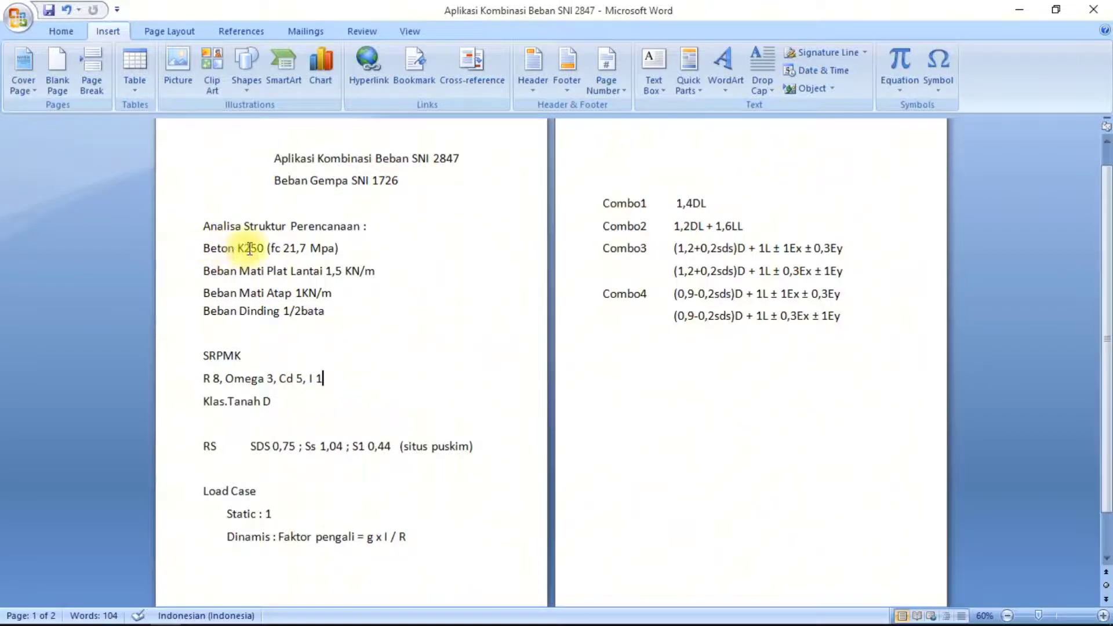
{"action": "key", "text": "alt+Tab"}
{"action": "key", "text": "alt+Tab"}
{"action": "key", "text": "Tab"}
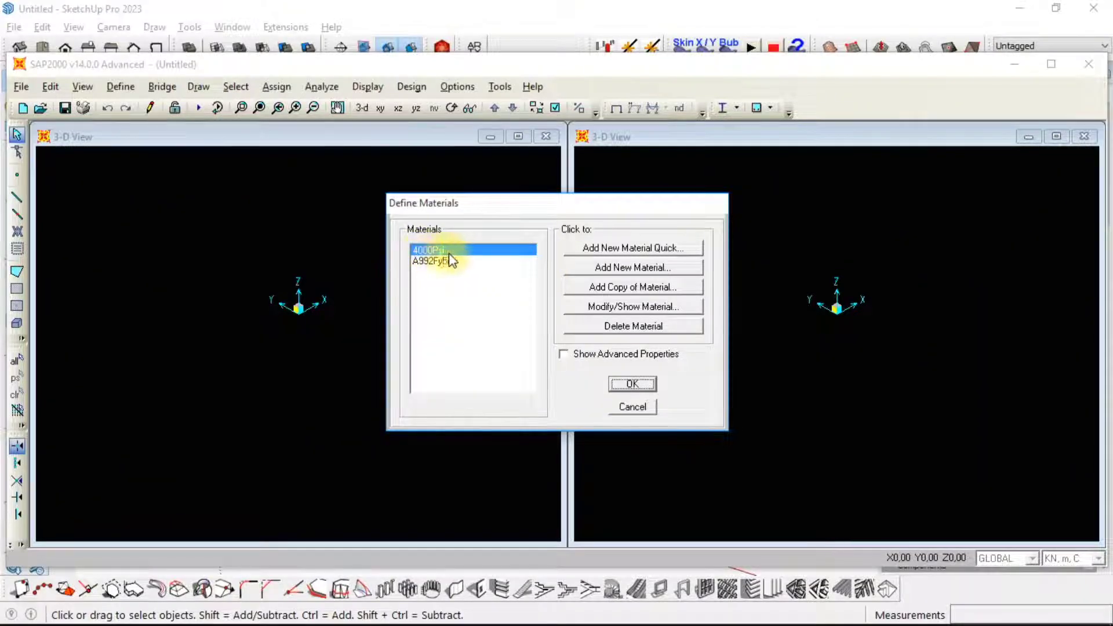
Add a copy of the 4000Psi material, name it K250, and choose Concrete as its type
{"action": "left_click", "coordinate": [605, 293]}
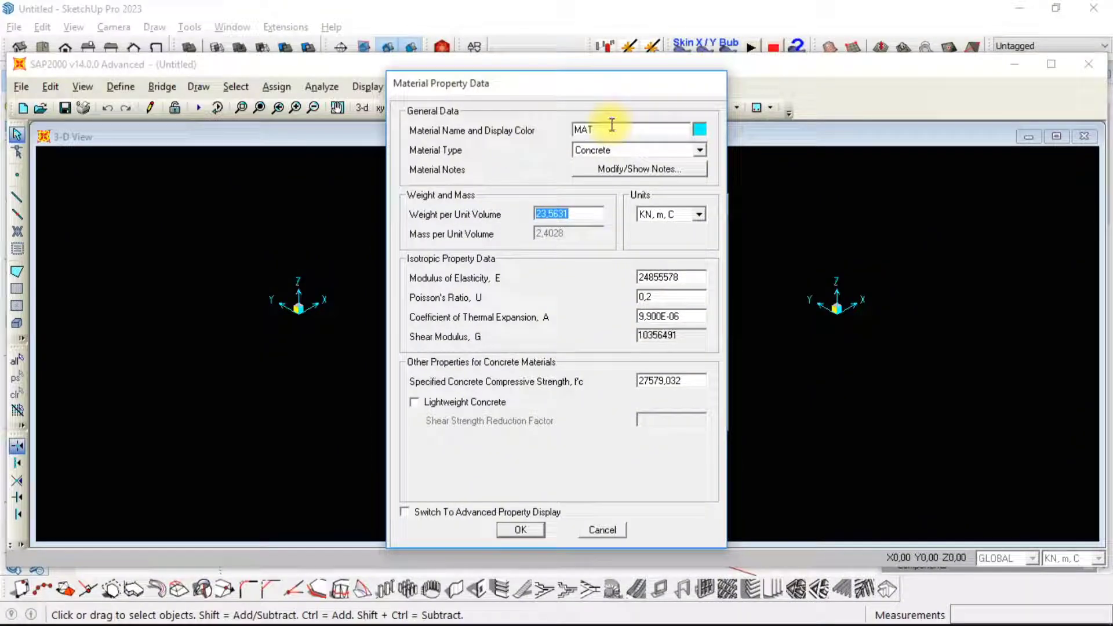
{"action": "left_click_drag", "start_coordinate": [611, 129], "coordinate": [571, 129]}
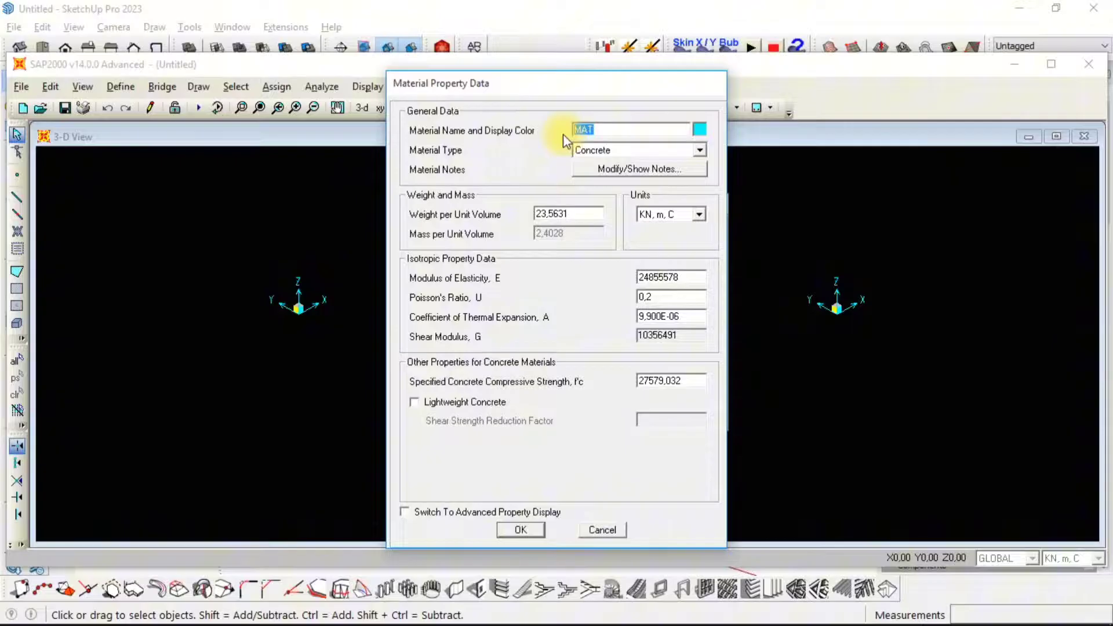
{"action": "type", "text": "K250"}
{"action": "left_click", "coordinate": [645, 149]}
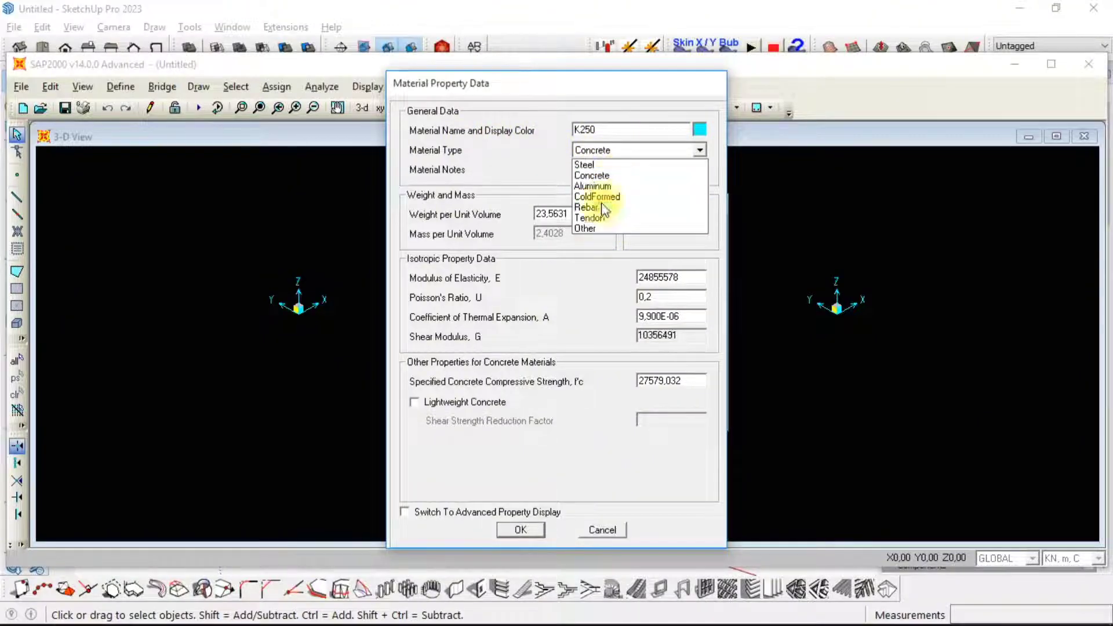
{"action": "left_click", "coordinate": [597, 177]}
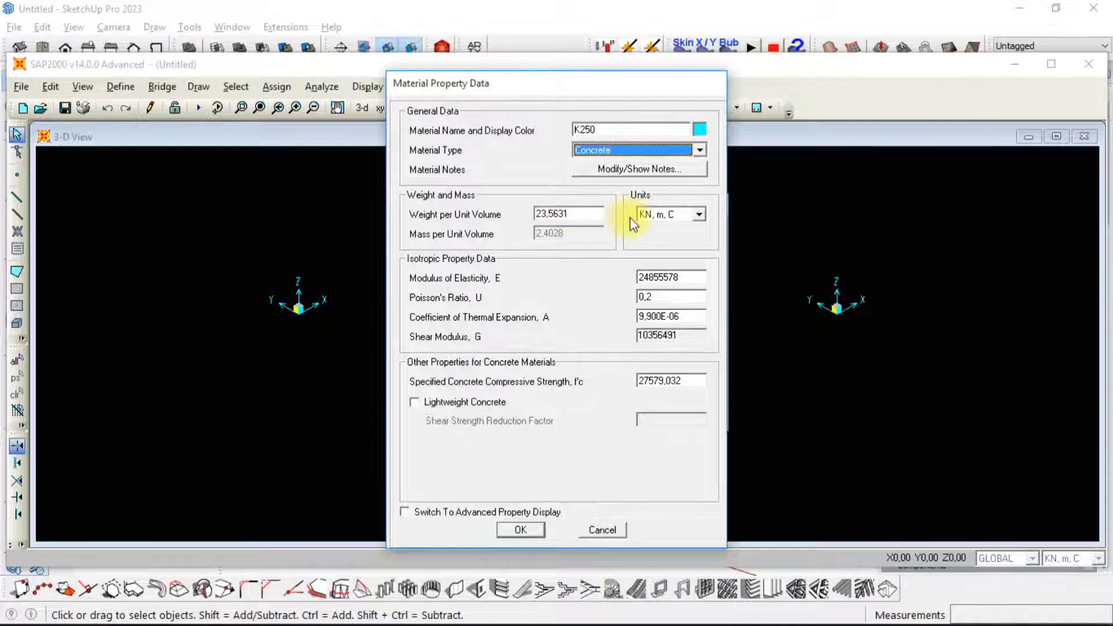
Set the K250 weight per unit volume to 2400 using Kgf, m, C units
{"action": "left_click", "coordinate": [688, 216]}
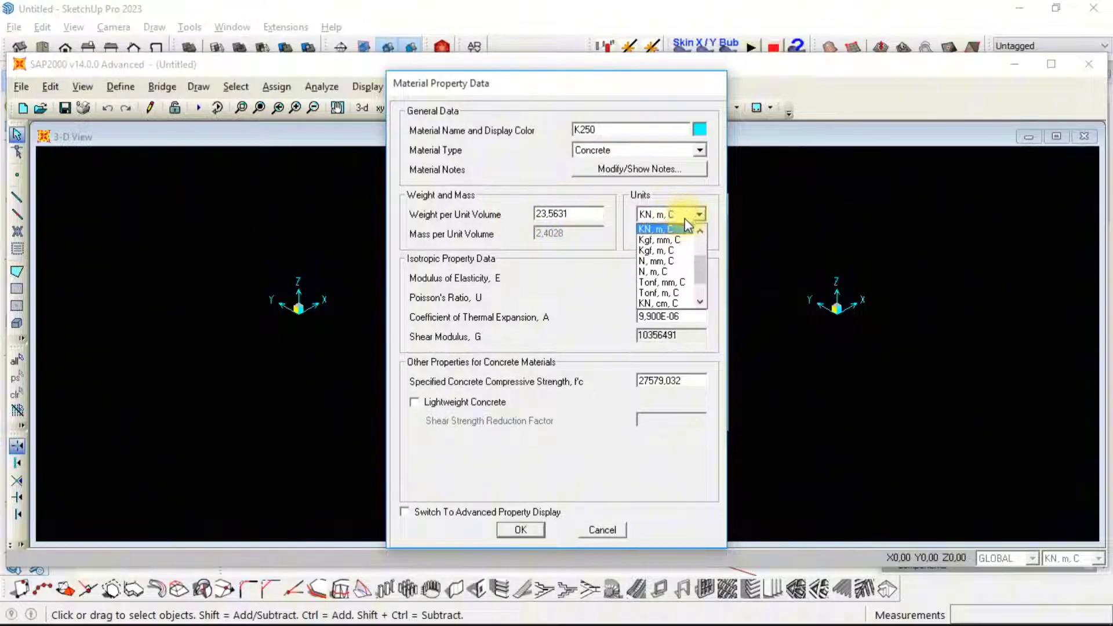
{"action": "left_click", "coordinate": [667, 251]}
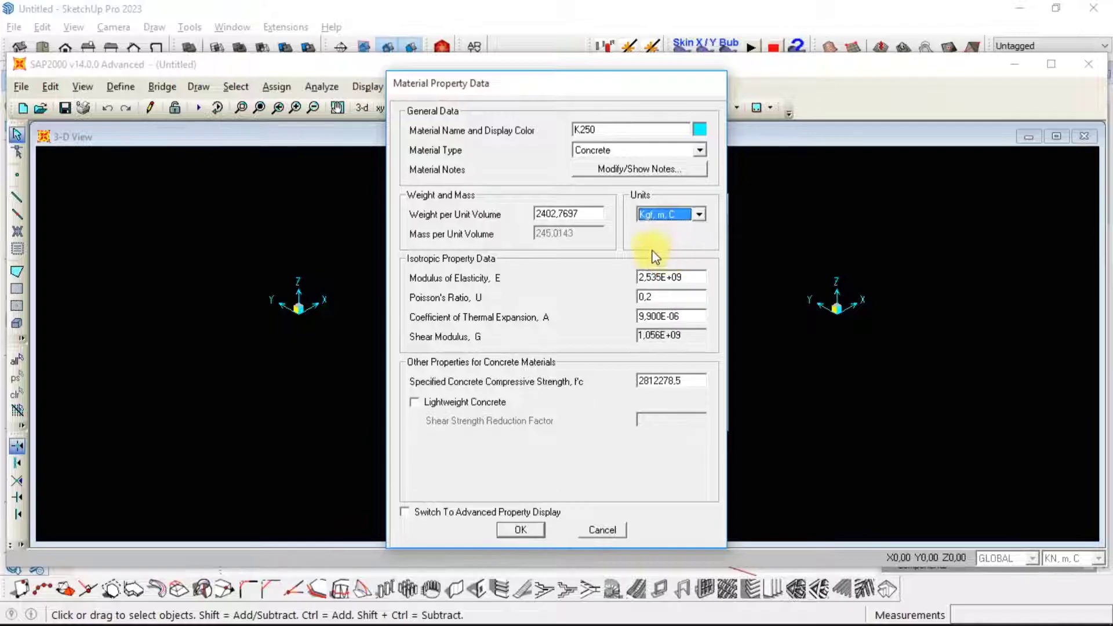
{"action": "double_click", "coordinate": [596, 214]}
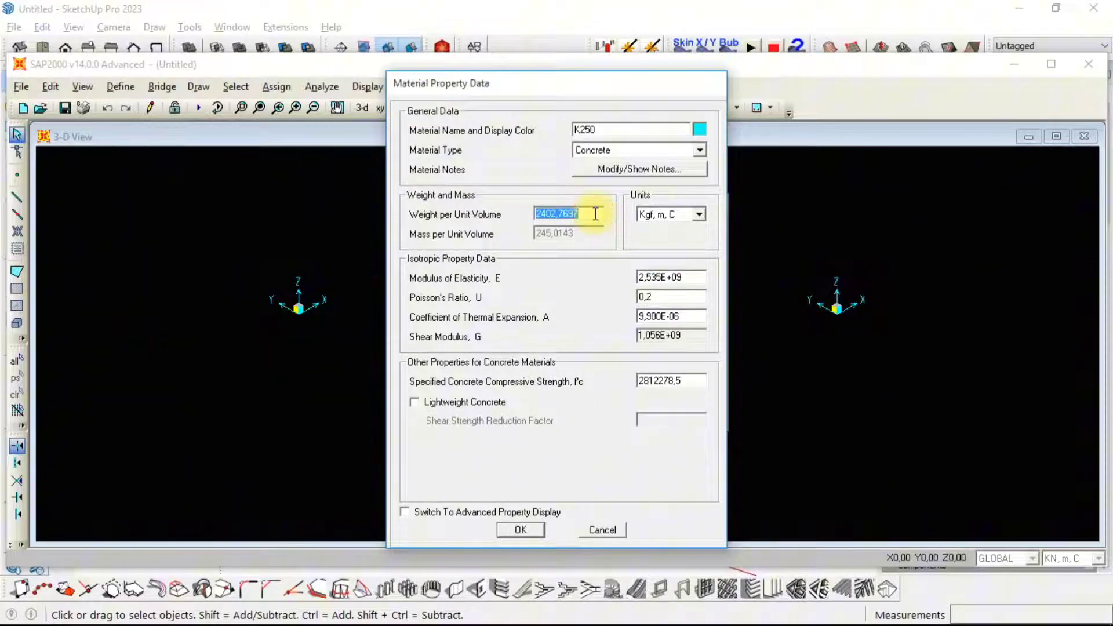
{"action": "type", "text": "2400"}
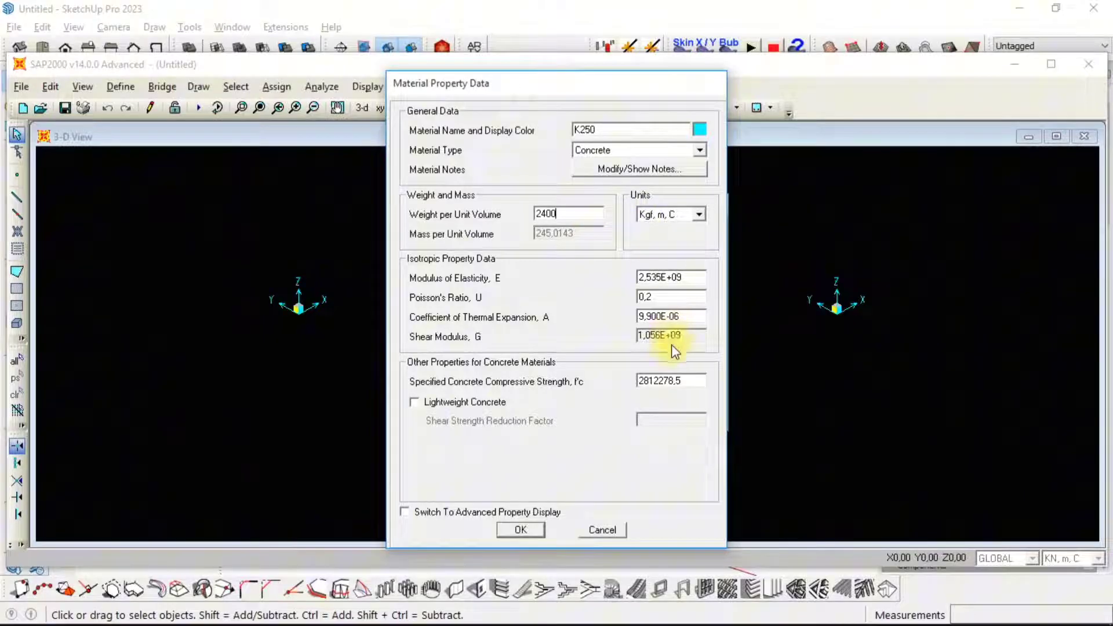
Switch the K250 units to N, mm, C and set the compressive strength f'c to 21,7 as specified in the Word notes
{"action": "left_click", "coordinate": [695, 216]}
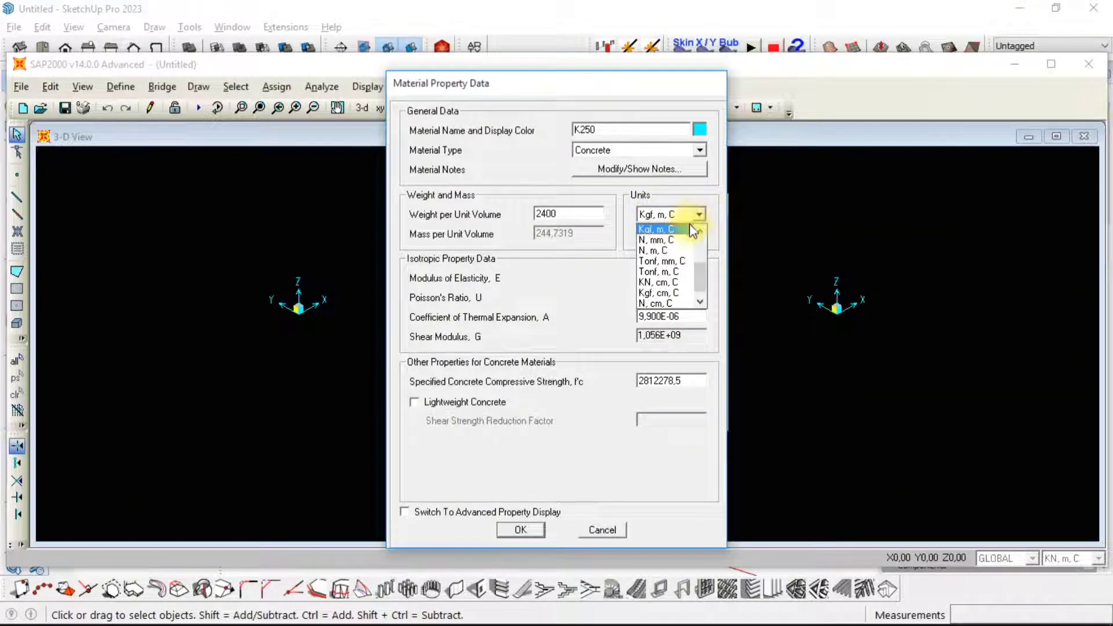
{"action": "left_click", "coordinate": [670, 239]}
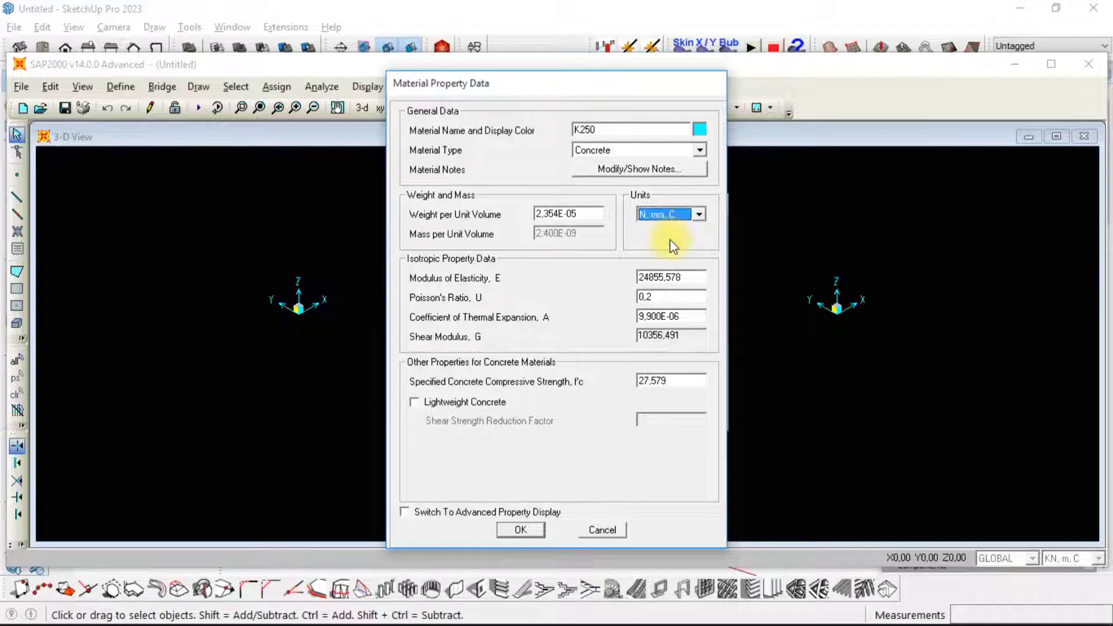
{"action": "key", "text": "alt+Tab"}
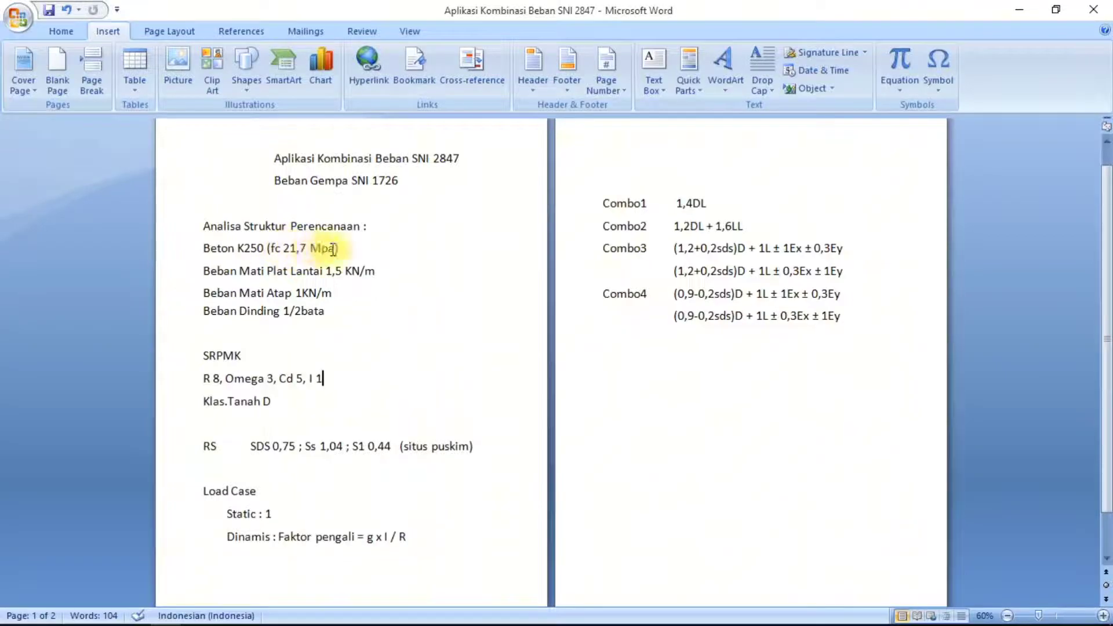
{"action": "key", "text": "alt+Tab"}
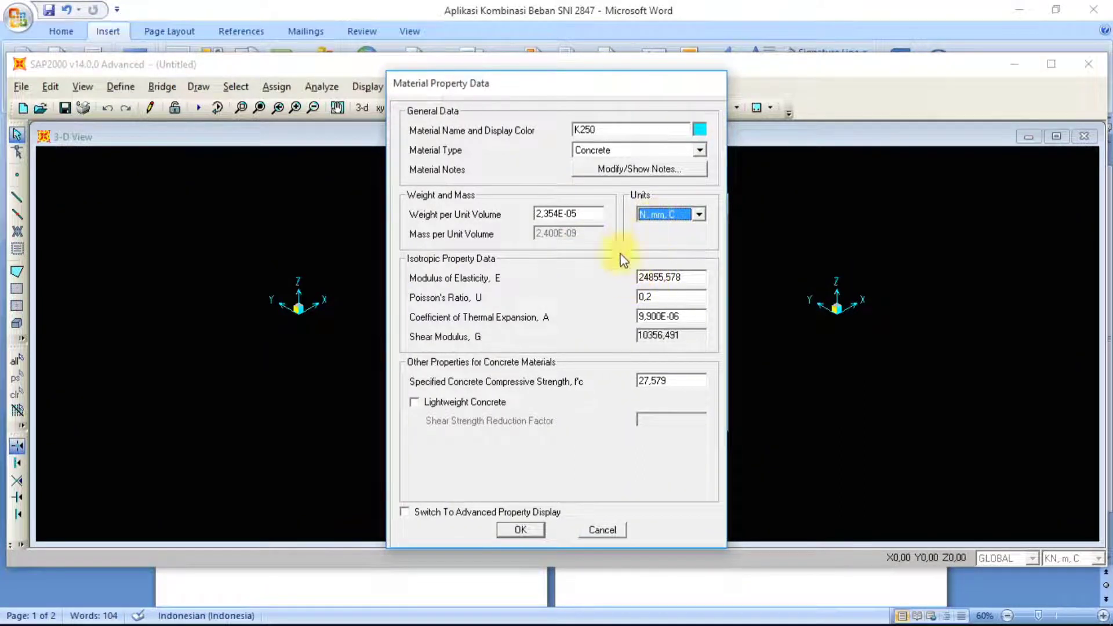
{"action": "double_click", "coordinate": [675, 383]}
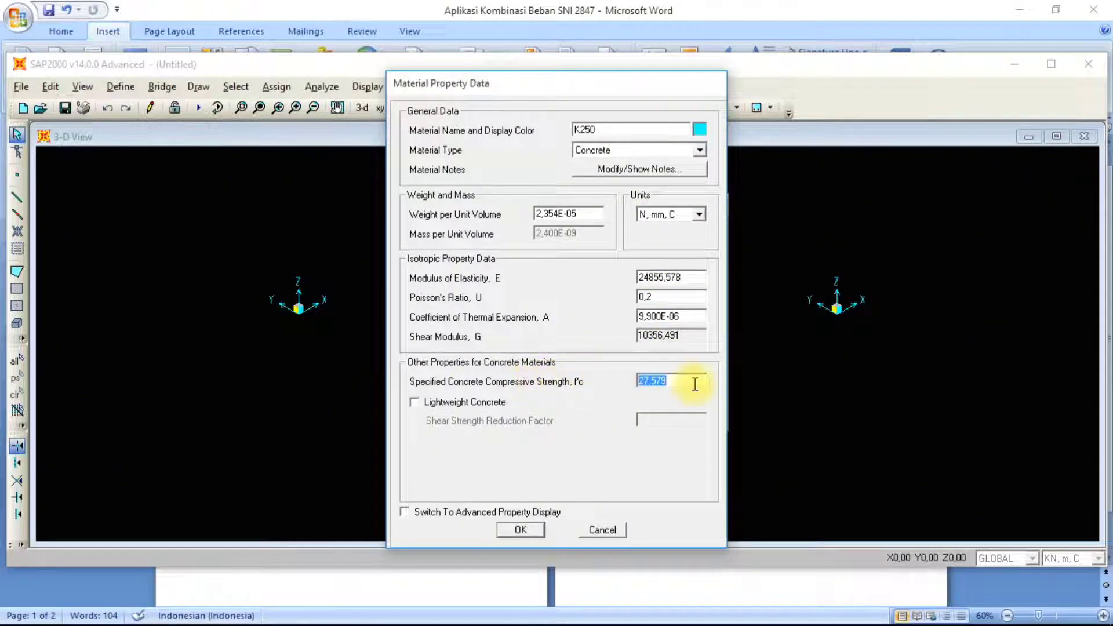
{"action": "type", "text": "21,7"}
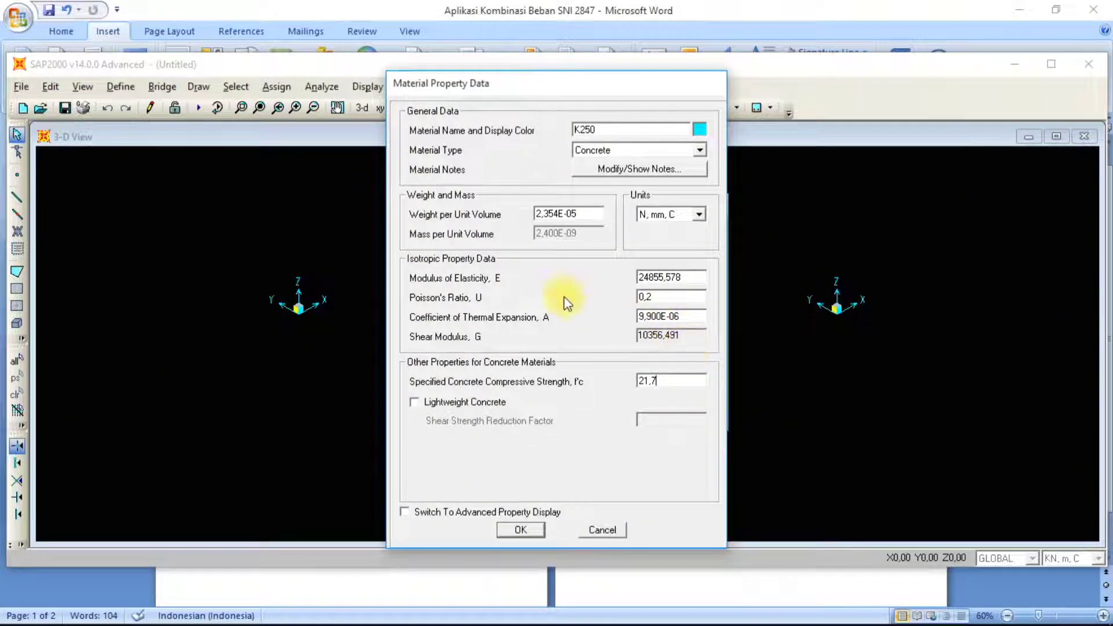
Set the K250 modulus of elasticity to 4700 times the square root of 21,7 and save the material
{"action": "double_click", "coordinate": [693, 278]}
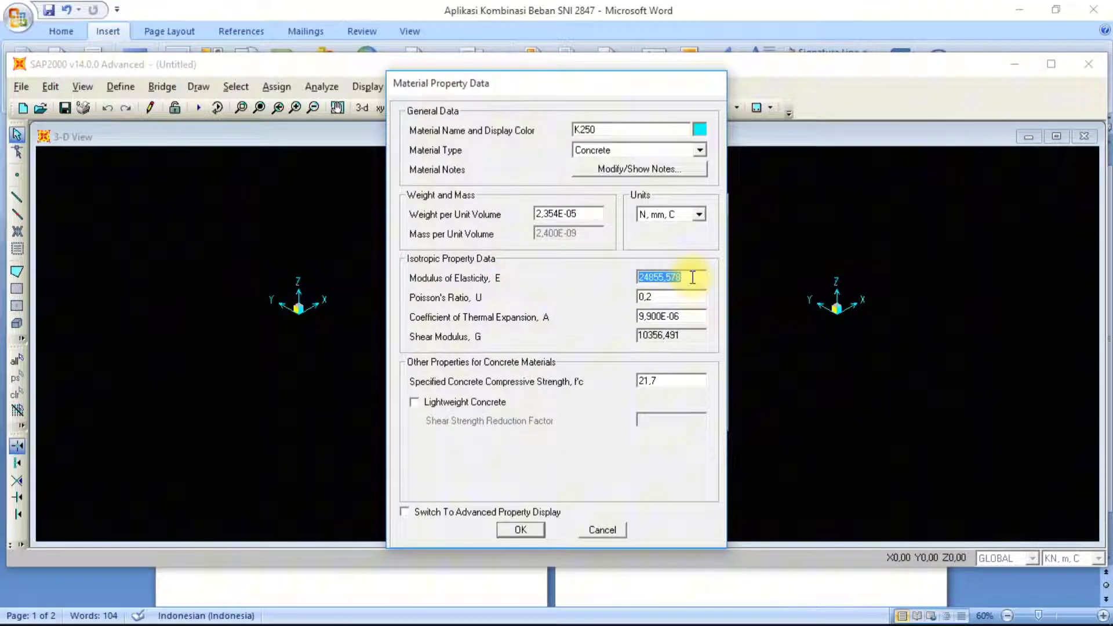
{"action": "type", "text": "4700*sq"}
{"action": "type", "text": "21,7"}
{"action": "key", "text": "Return"}
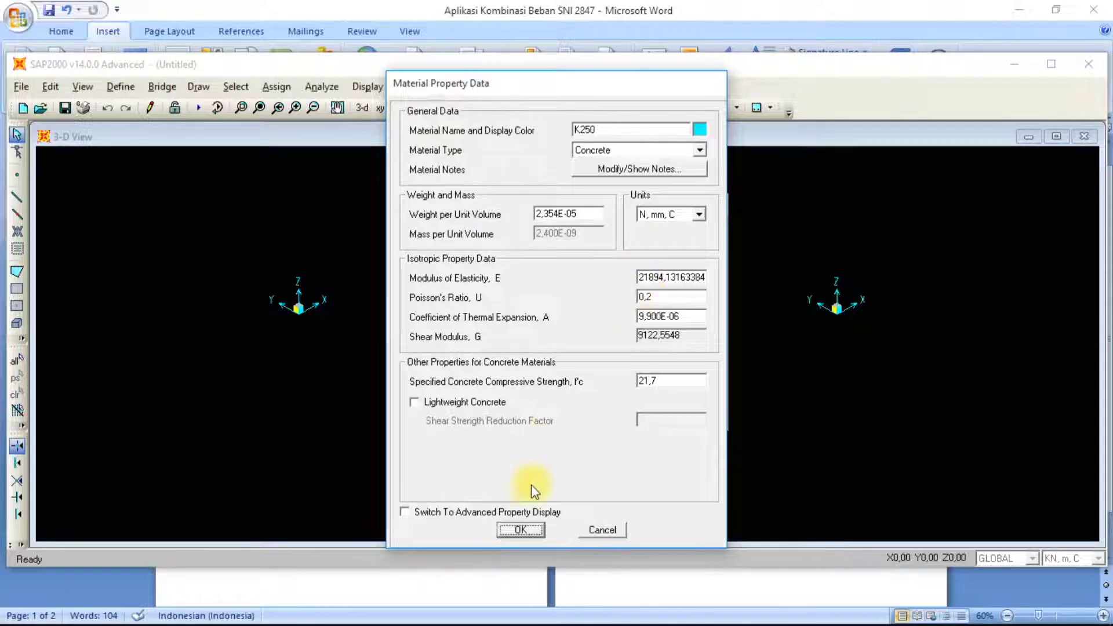
{"action": "left_click", "coordinate": [521, 530]}
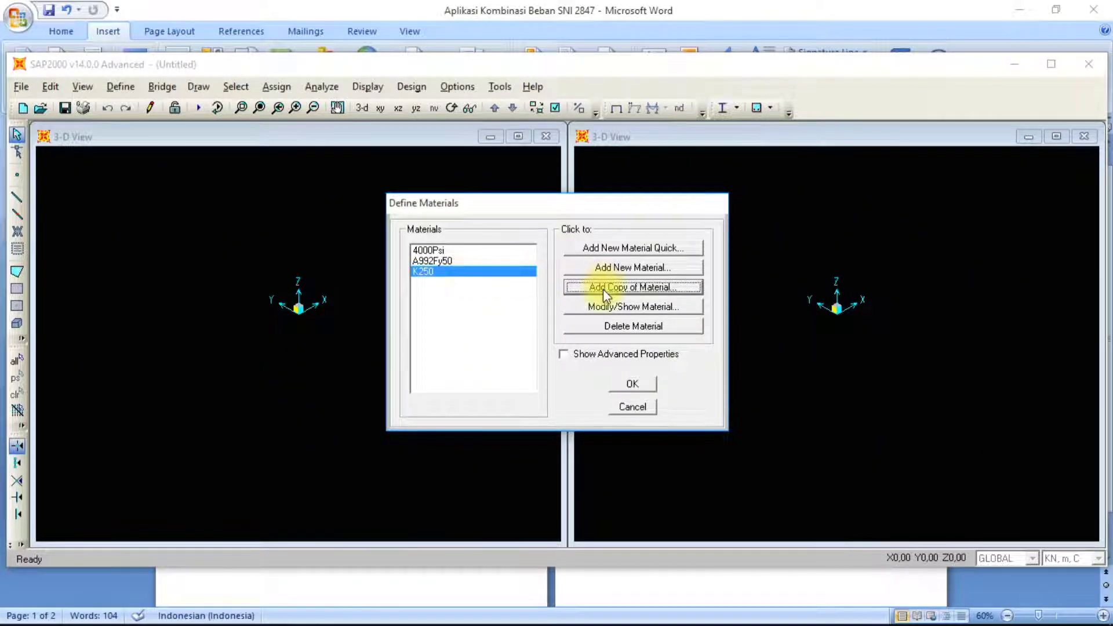
Add a new material named BJTP420 with Rebar as its material type
{"action": "left_click", "coordinate": [435, 261]}
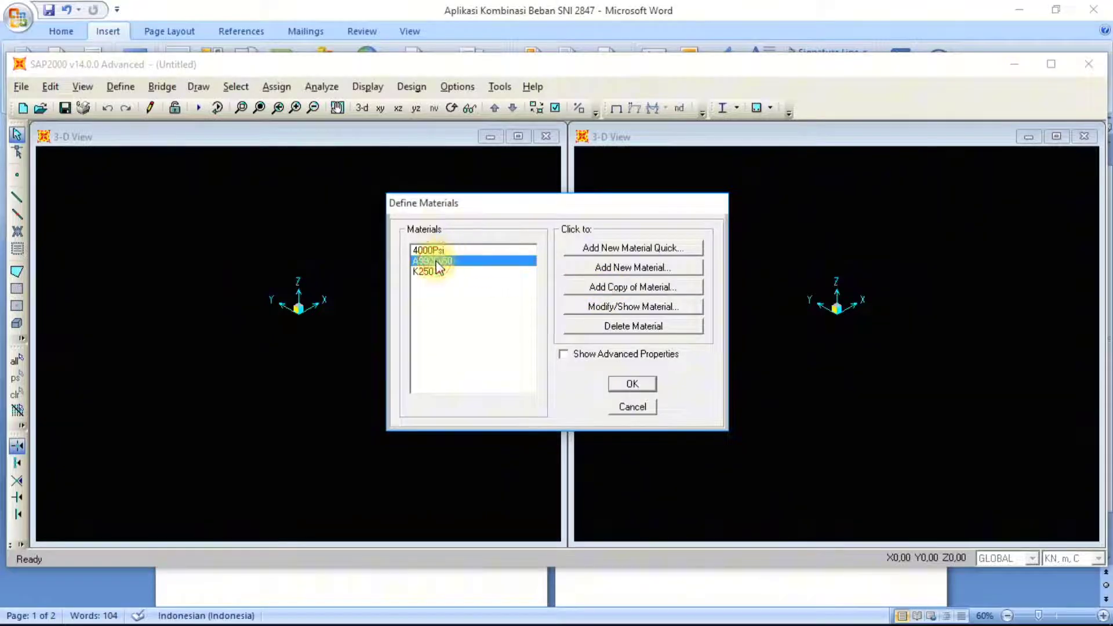
{"action": "left_click", "coordinate": [623, 268]}
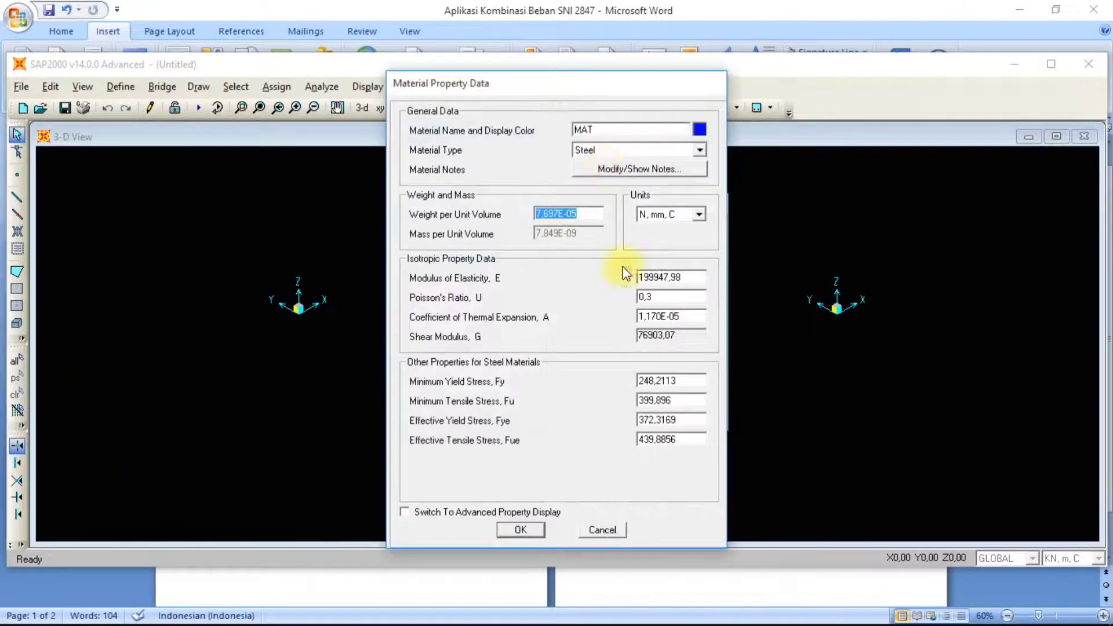
{"action": "double_click", "coordinate": [606, 129]}
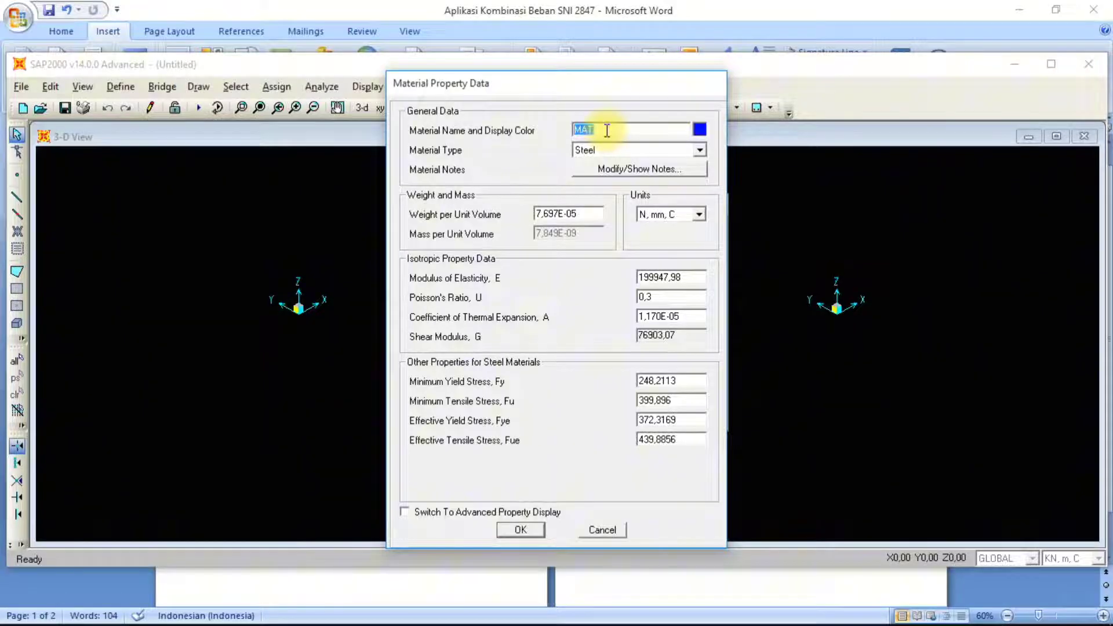
{"action": "type", "text": "BJTP420"}
{"action": "left_click", "coordinate": [638, 151]}
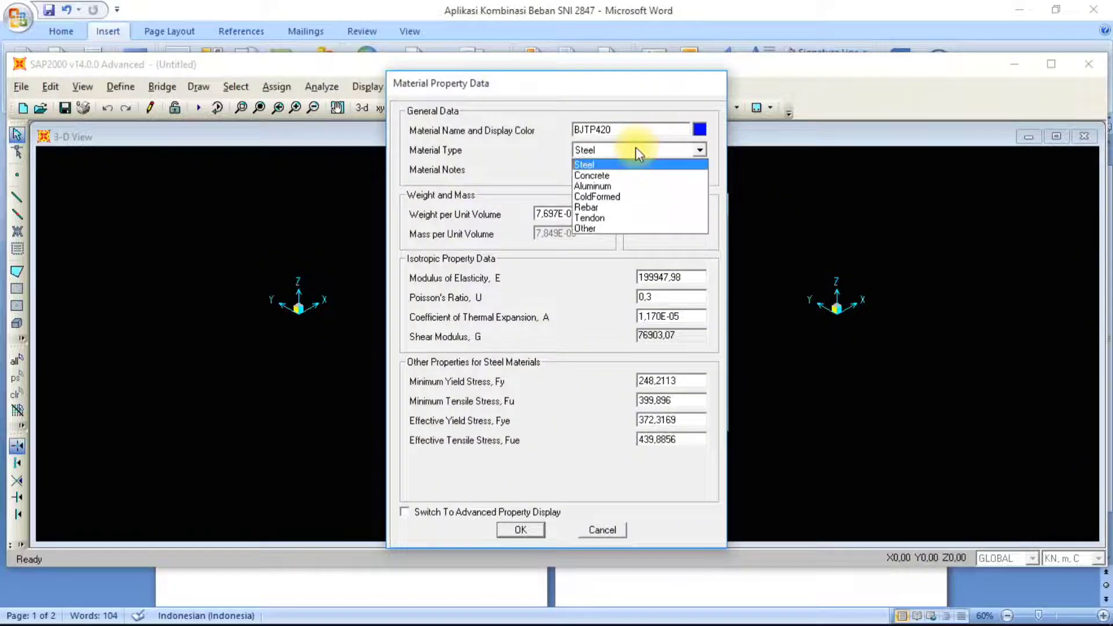
{"action": "left_click", "coordinate": [599, 207]}
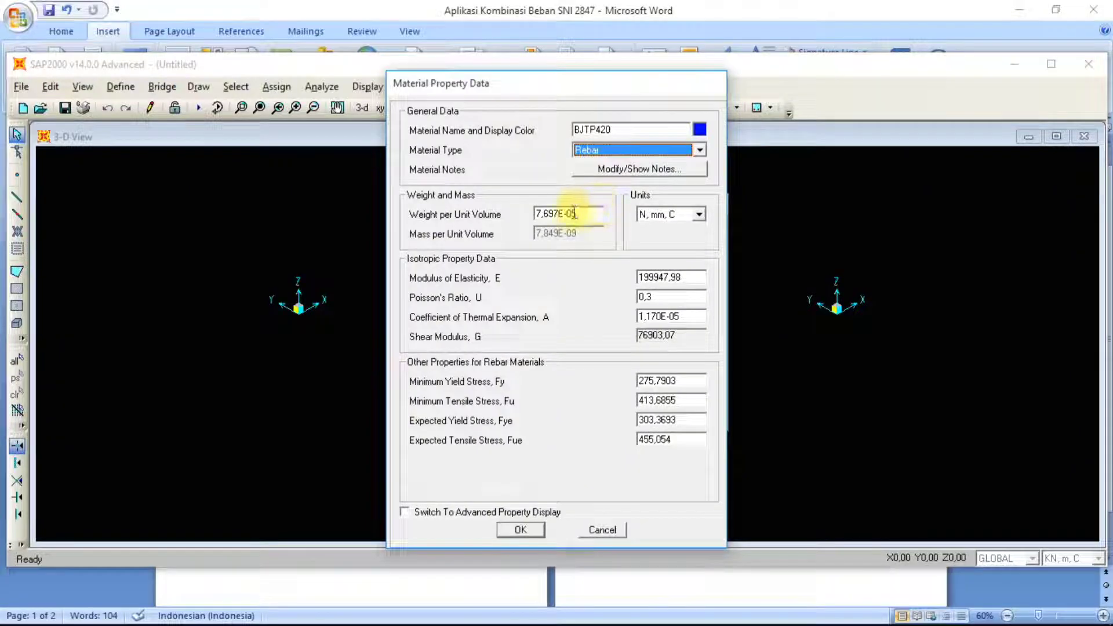
Switch the BJTP420 units to Kgf, m, C and set the weight per unit volume to 7850
{"action": "left_click", "coordinate": [687, 214]}
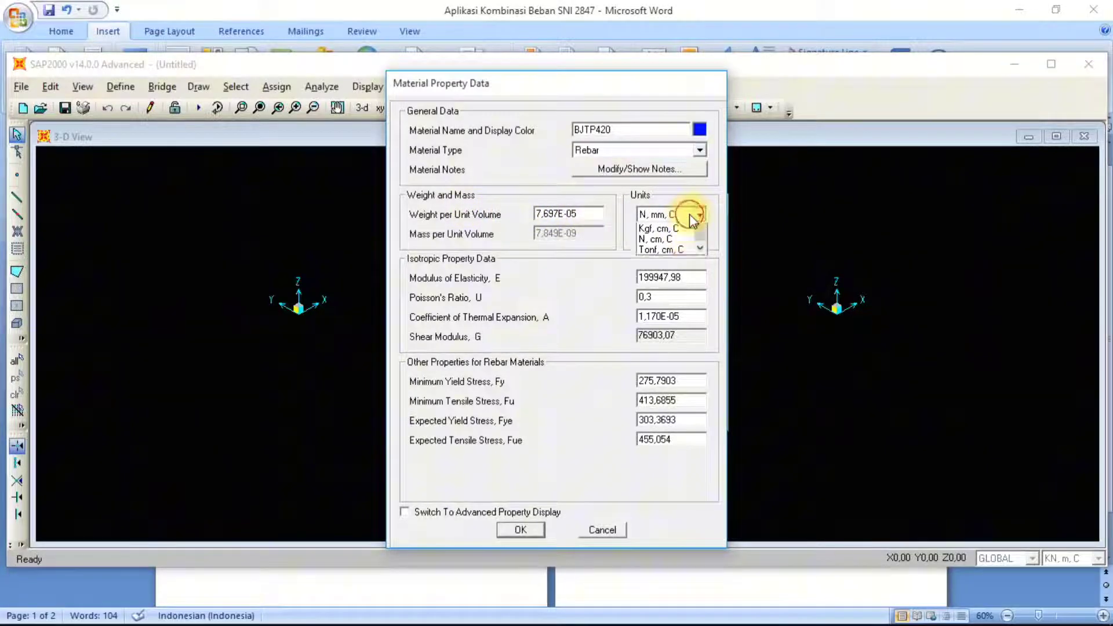
{"action": "scroll", "coordinate": [671, 249], "scroll_direction": "up", "scroll_amount": 1}
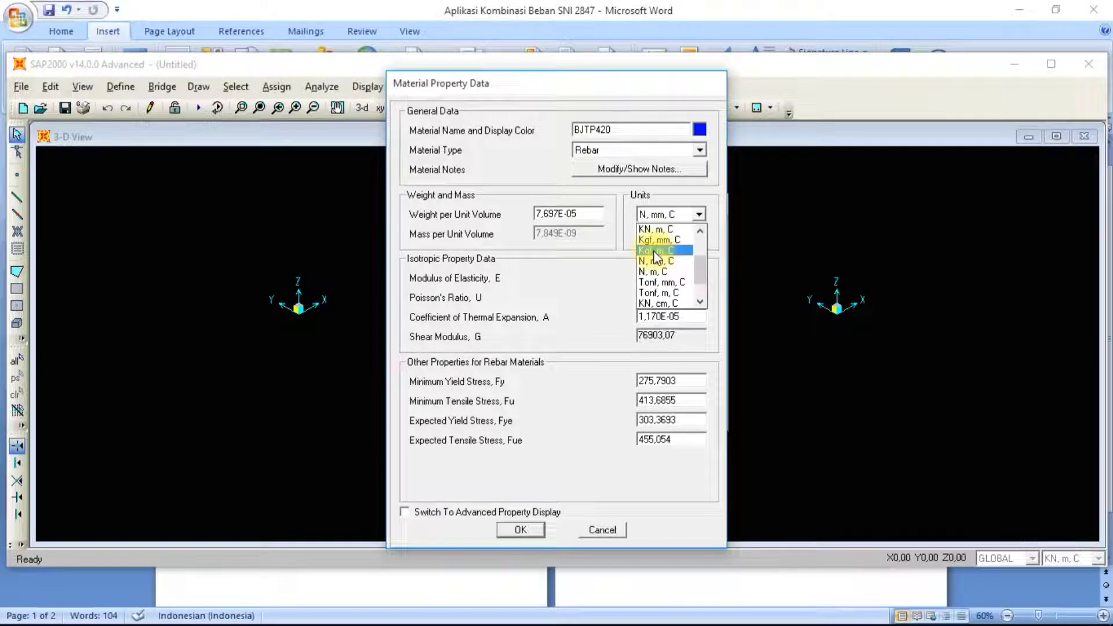
{"action": "left_click", "coordinate": [653, 250]}
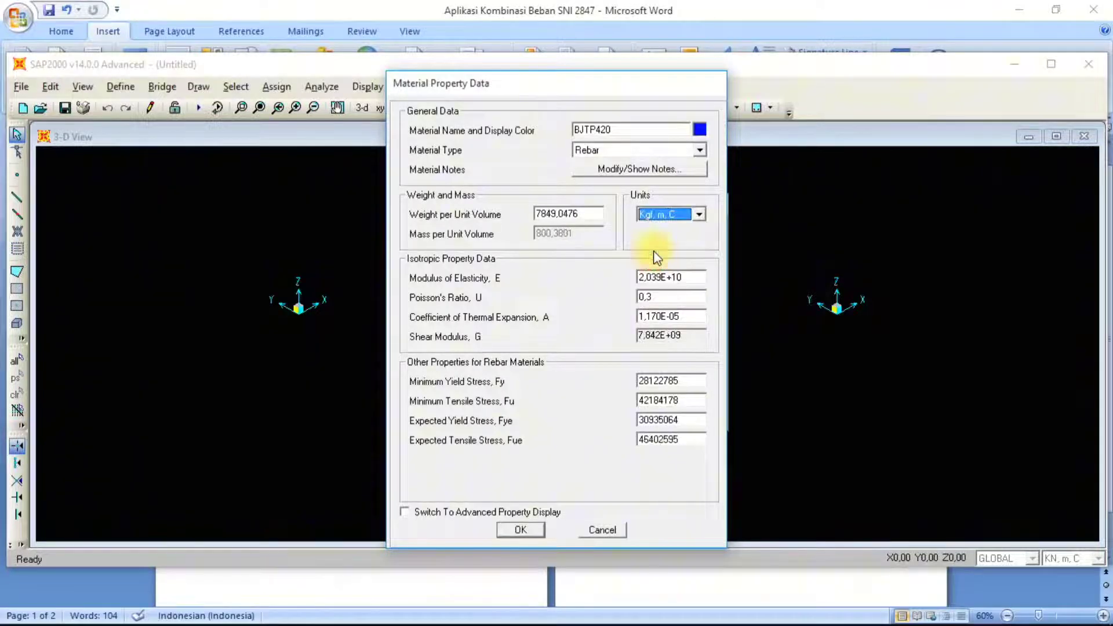
{"action": "double_click", "coordinate": [585, 215]}
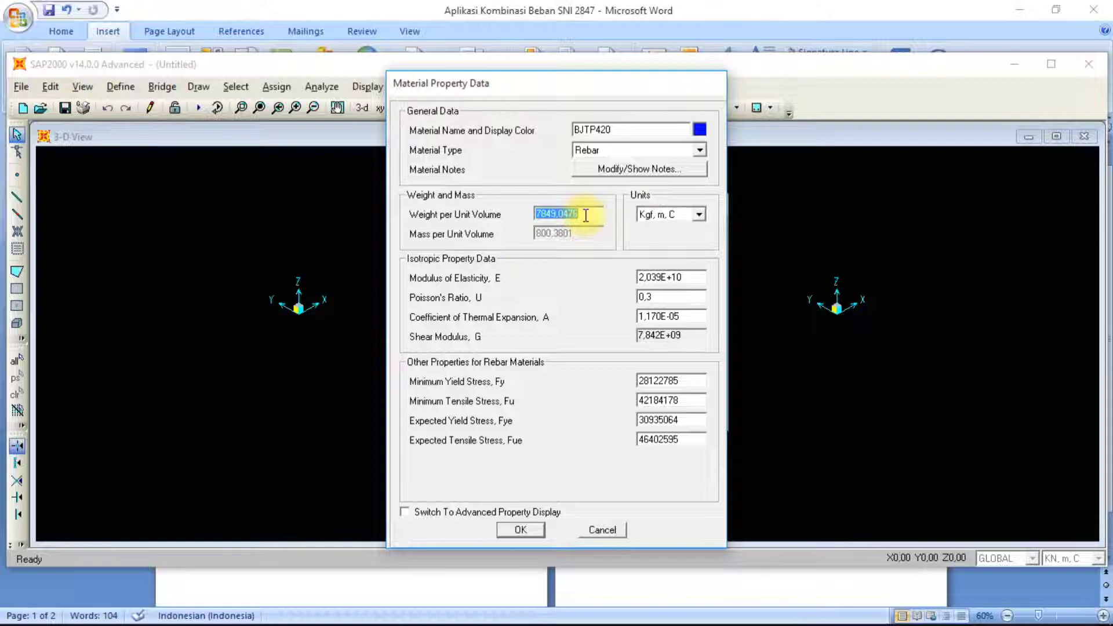
{"action": "type", "text": "7"}
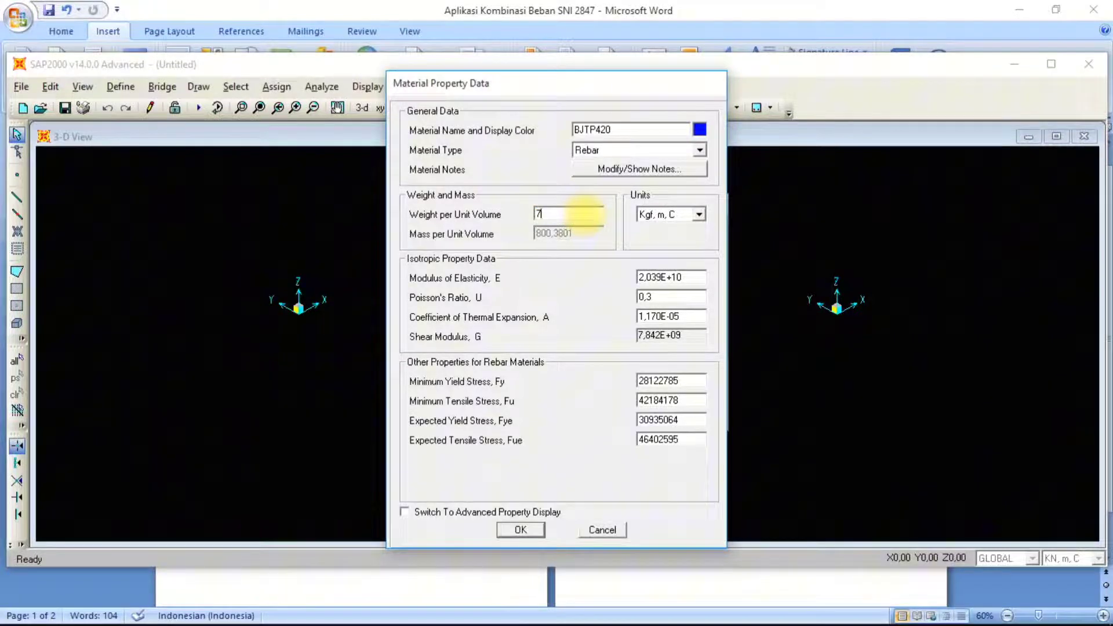
{"action": "type", "text": "850"}
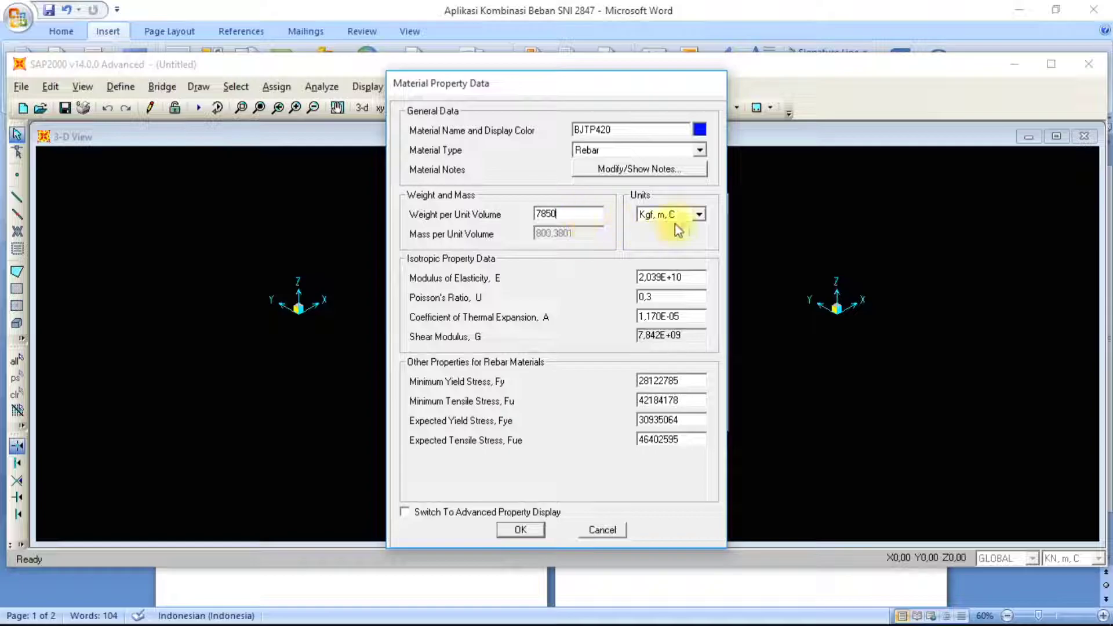
In N, mm, C units, set BJTP420's minimum yield stress Fy to 420 and minimum tensile stress Fu to 420*1,5
{"action": "left_click", "coordinate": [697, 215]}
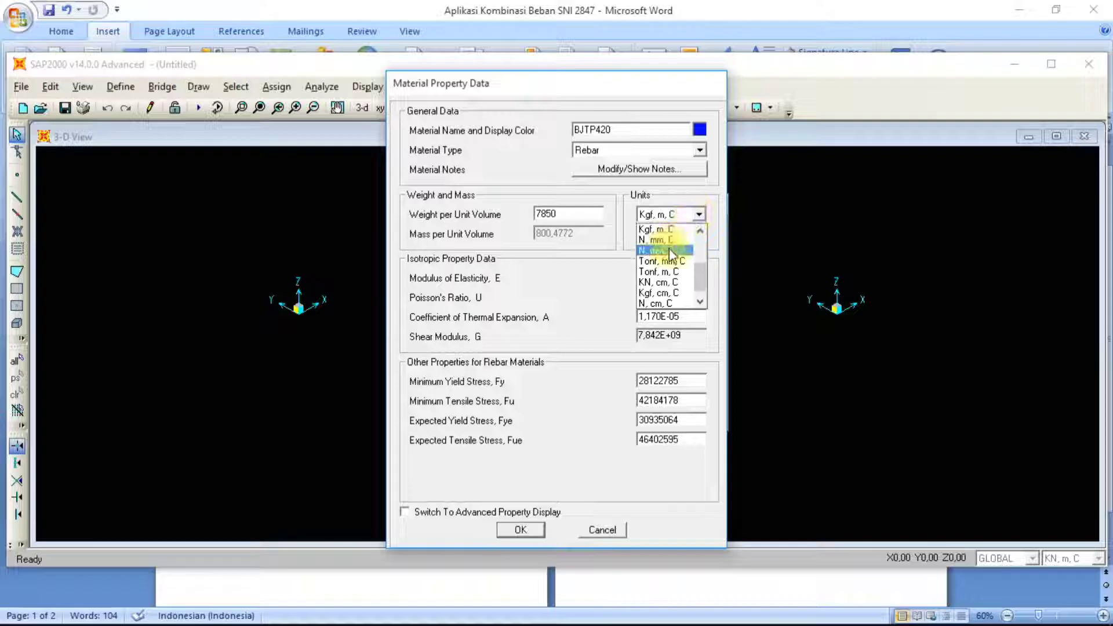
{"action": "left_click", "coordinate": [667, 241]}
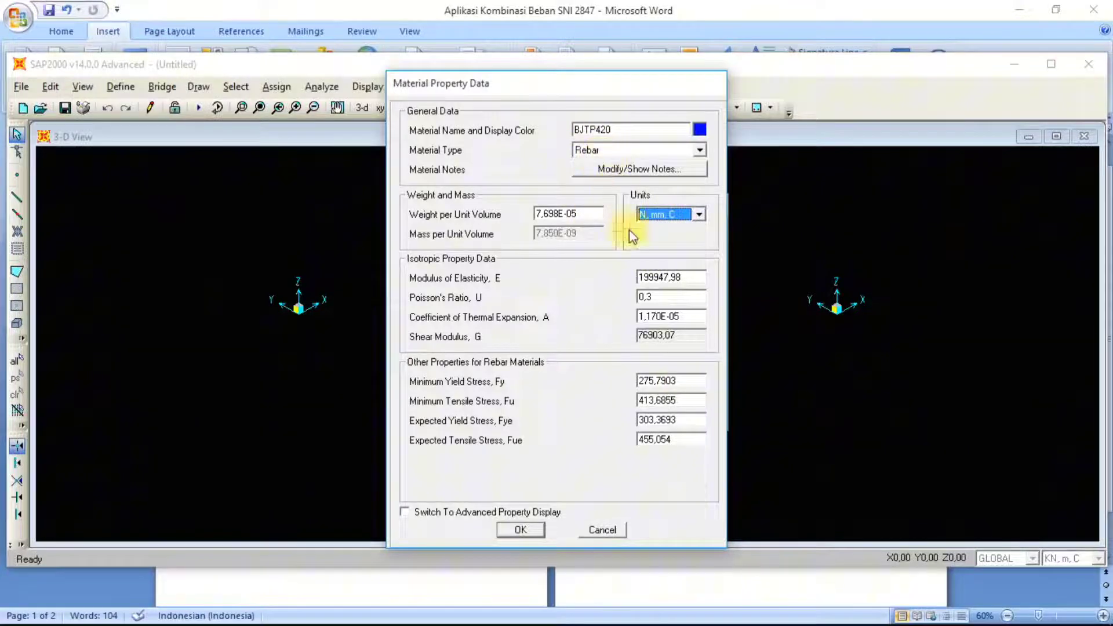
{"action": "double_click", "coordinate": [685, 380]}
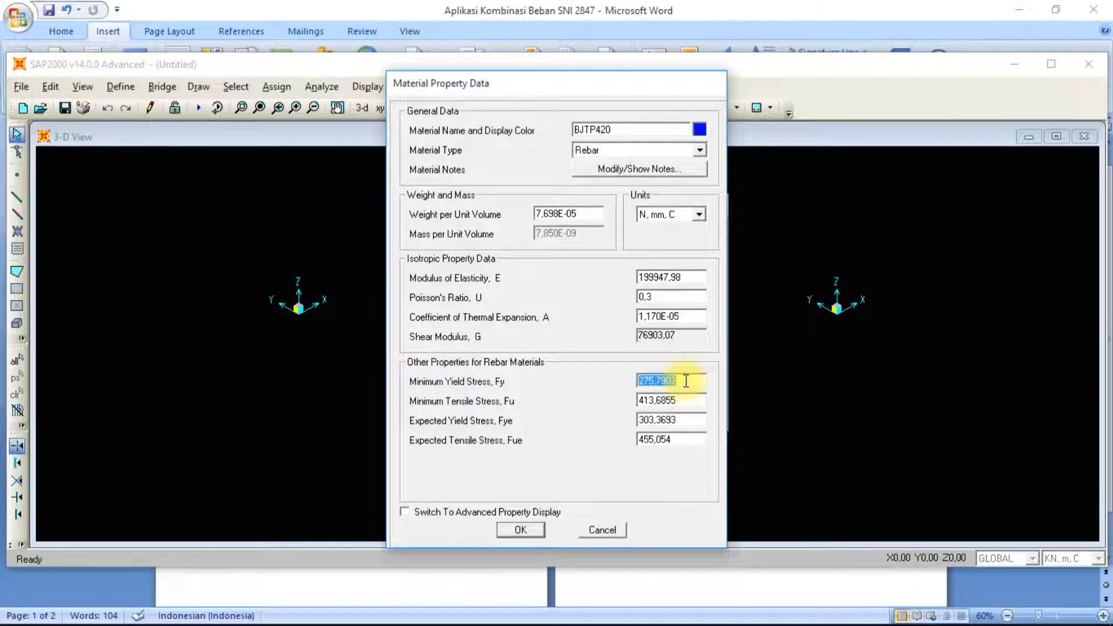
{"action": "type", "text": "420"}
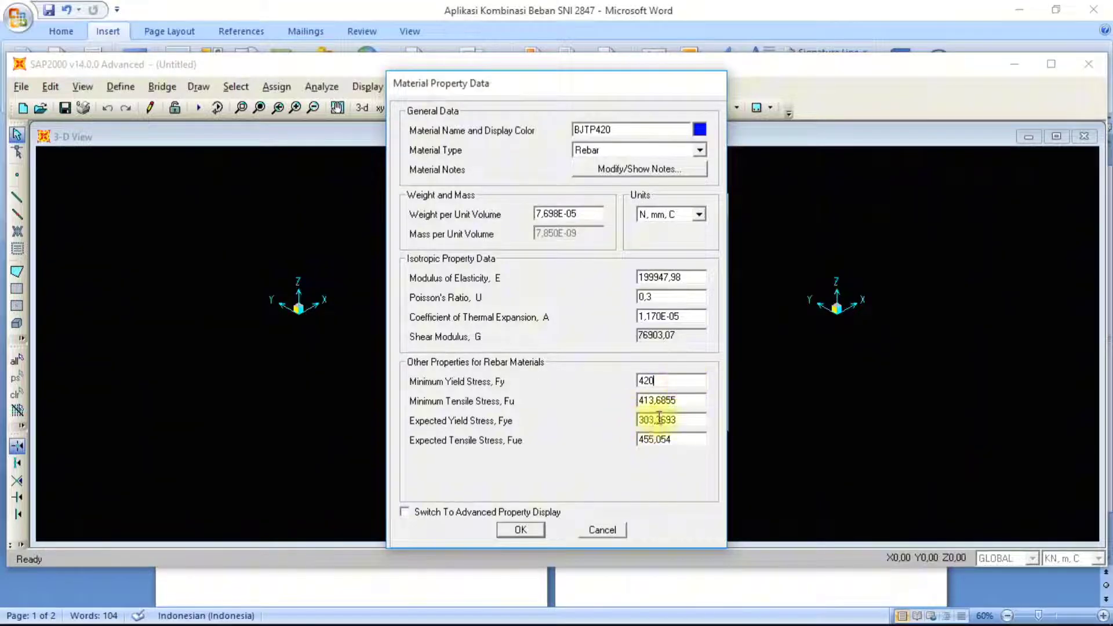
{"action": "double_click", "coordinate": [676, 400]}
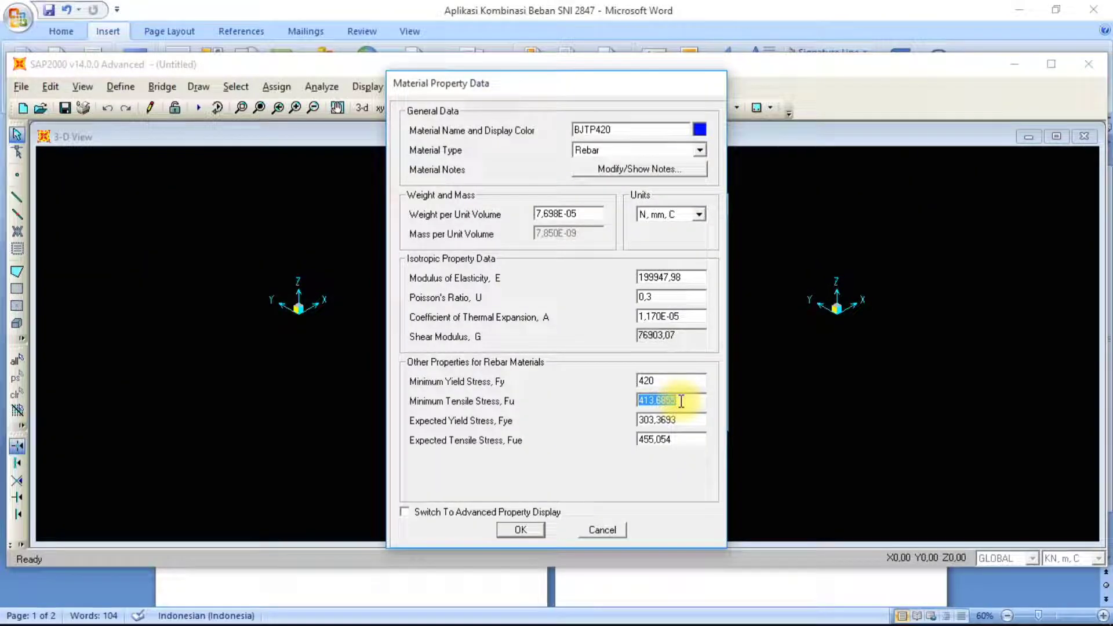
{"action": "type", "text": "420*1,5"}
{"action": "key", "text": "Return"}
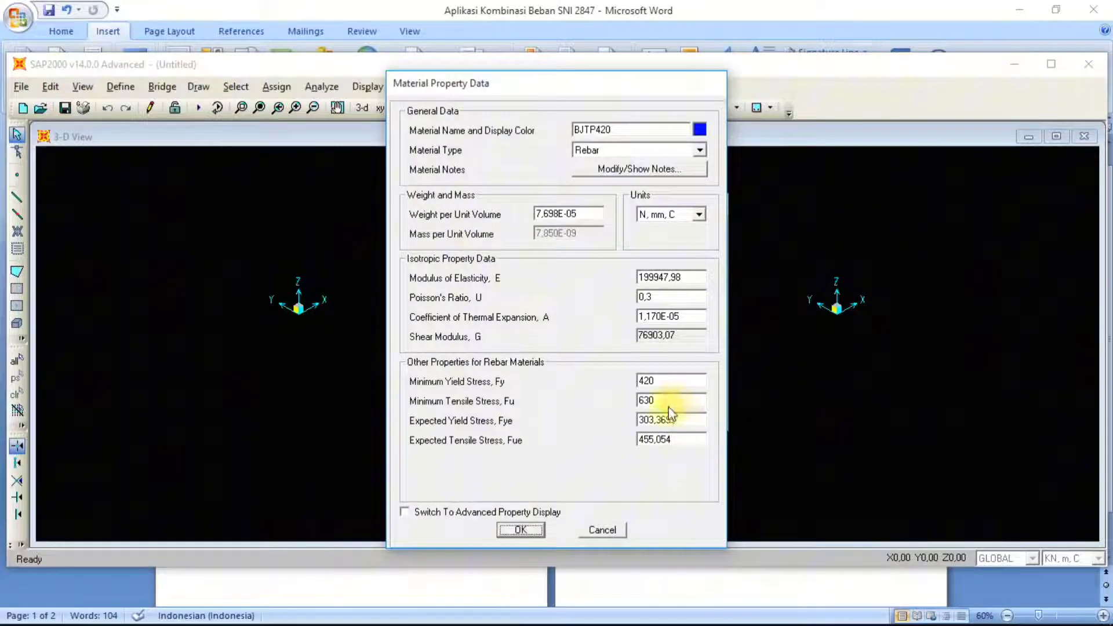
Copy BJTP420's minimum stresses into the expected ones, Fye 420 and Fue 630, and save the material
{"action": "double_click", "coordinate": [666, 380]}
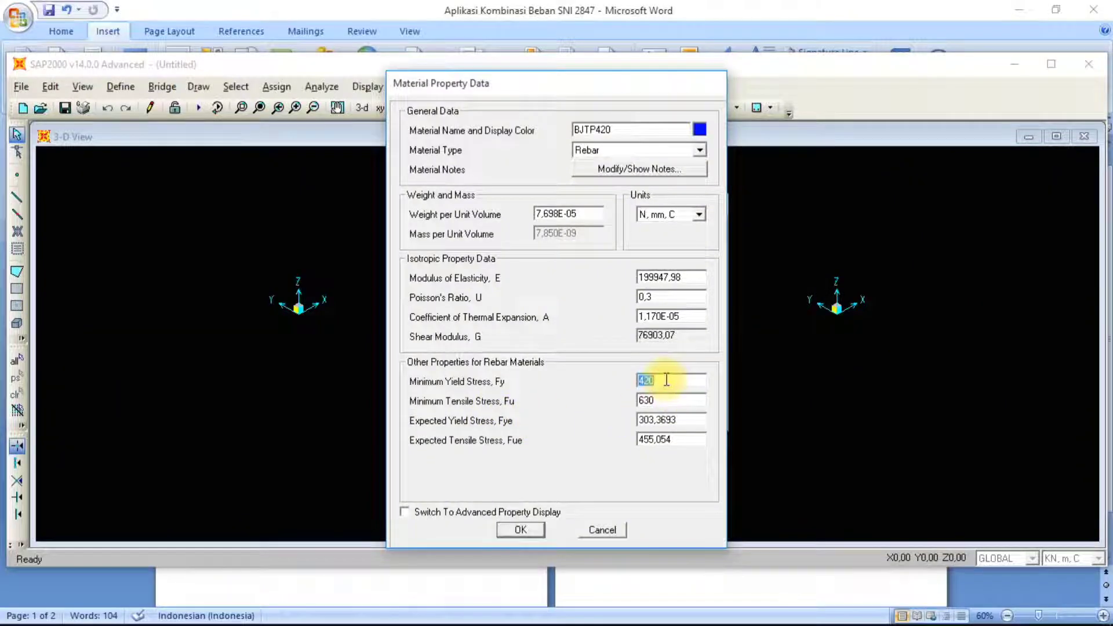
{"action": "key", "text": "ctrl+c"}
{"action": "double_click", "coordinate": [668, 419]}
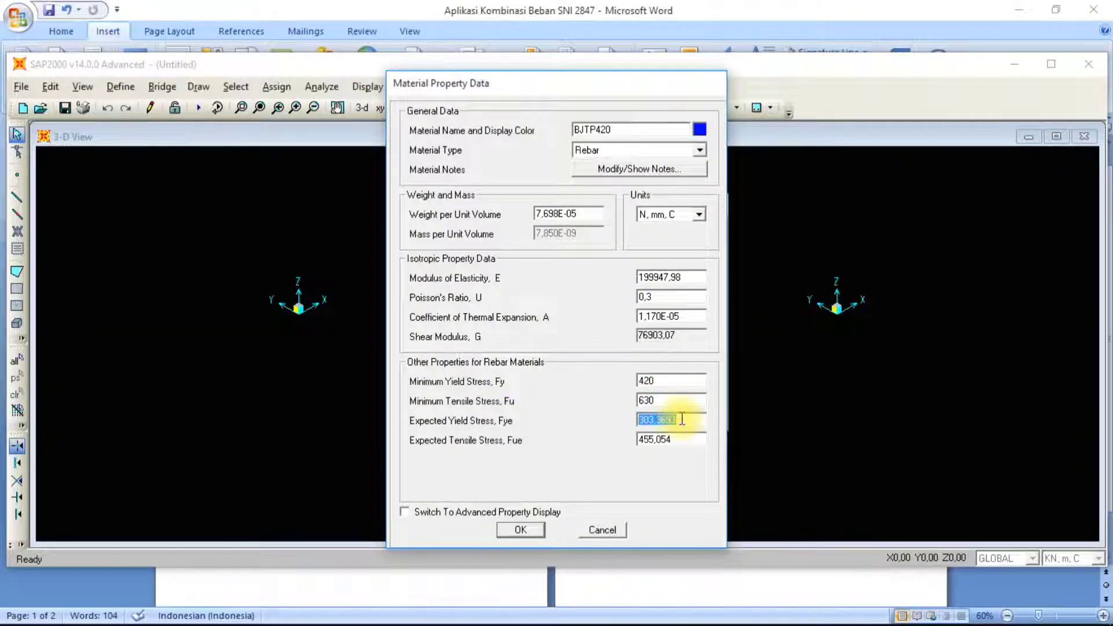
{"action": "key", "text": "ctrl+v"}
{"action": "double_click", "coordinate": [670, 401]}
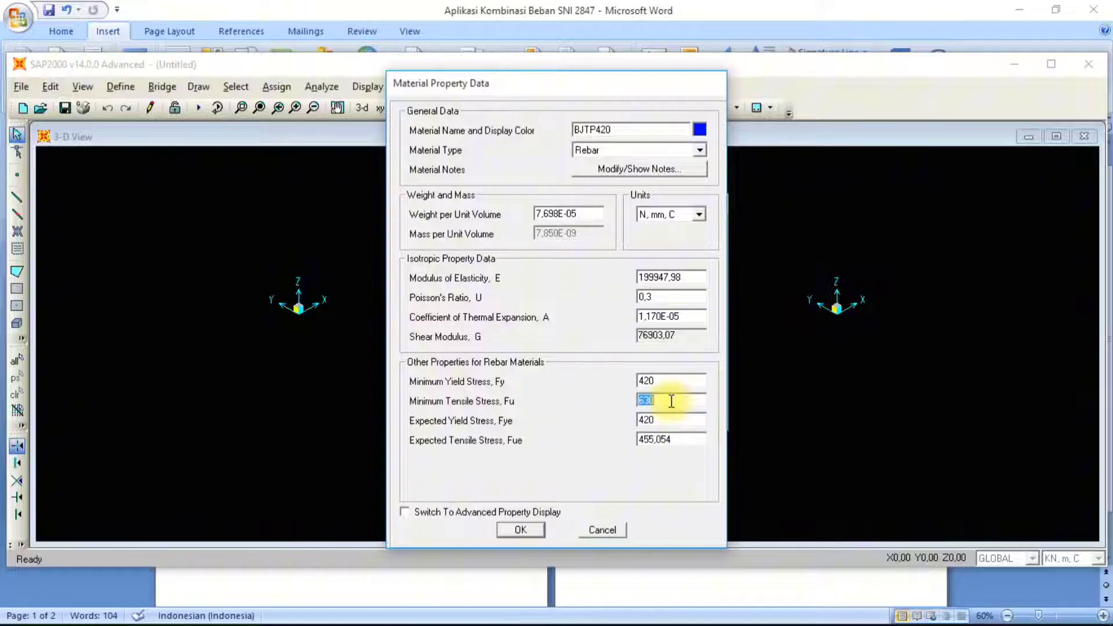
{"action": "key", "text": "ctrl+c"}
{"action": "double_click", "coordinate": [671, 439]}
{"action": "key", "text": "ctrl+v"}
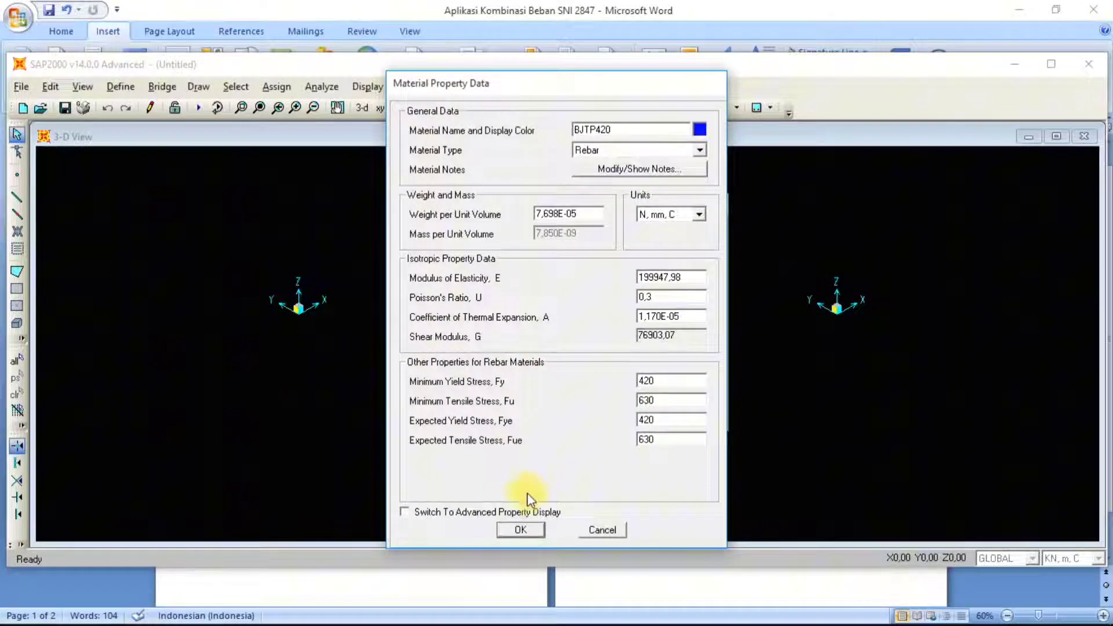
{"action": "left_click", "coordinate": [528, 528]}
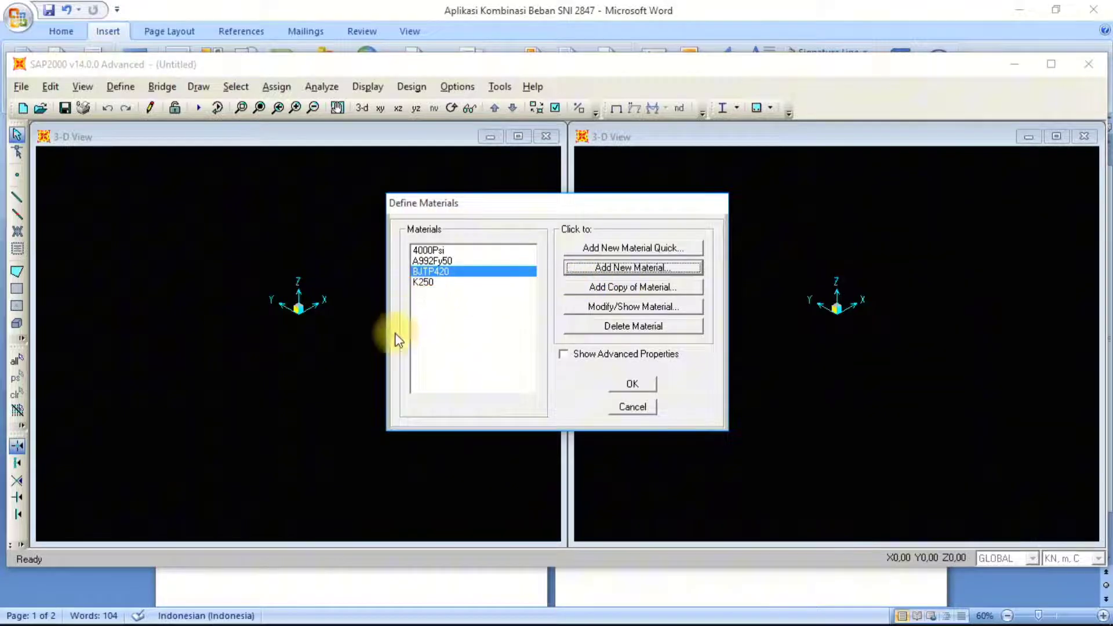
Check the Word notes, return to SAP2000 and add a copy of the BJTP420 material named BJTS280
{"action": "left_click", "coordinate": [437, 24]}
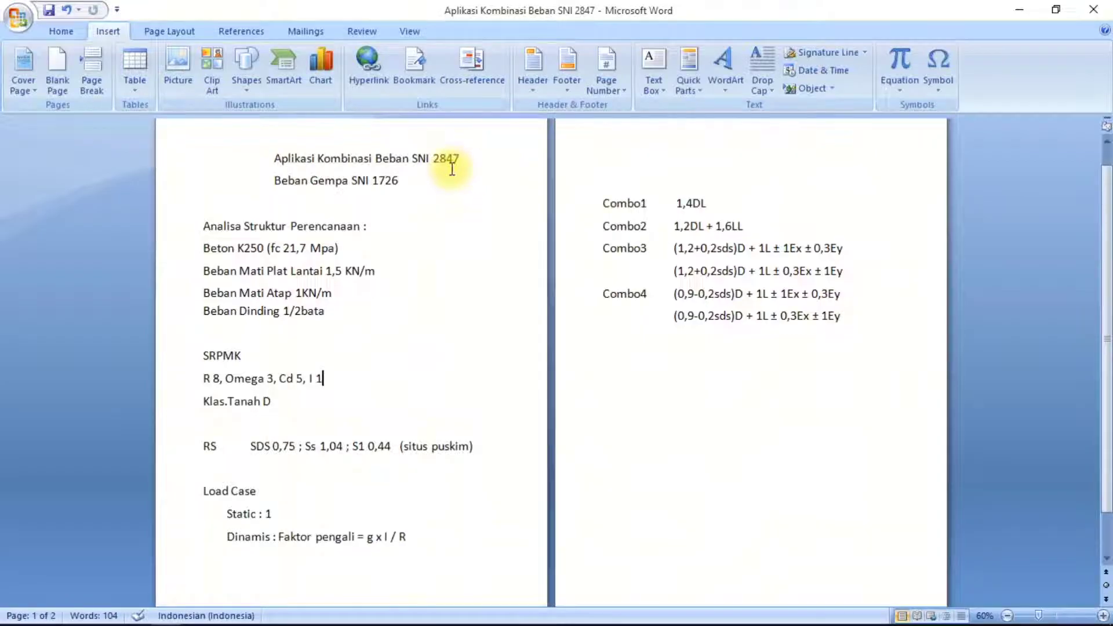
{"action": "key", "text": "alt+Tab"}
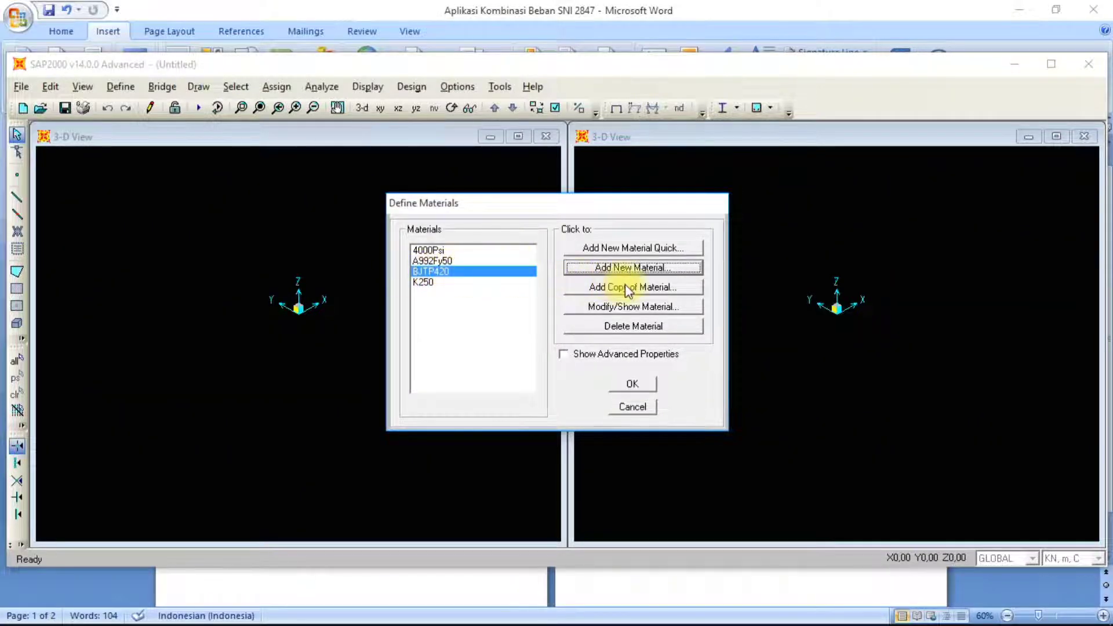
{"action": "left_click", "coordinate": [470, 271]}
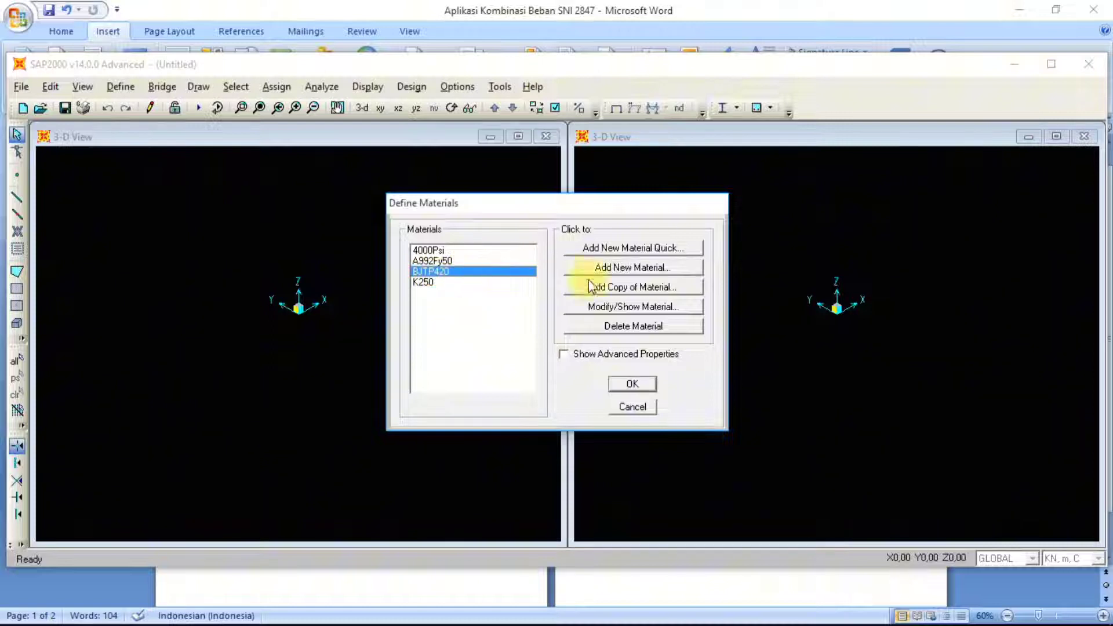
{"action": "left_click", "coordinate": [645, 292]}
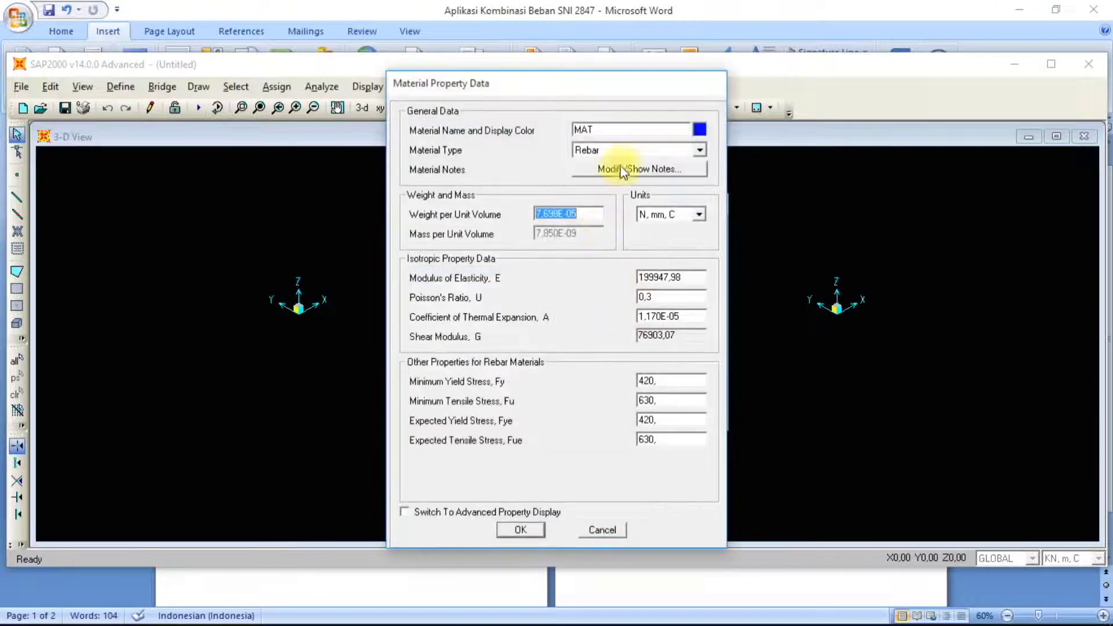
{"action": "double_click", "coordinate": [625, 129]}
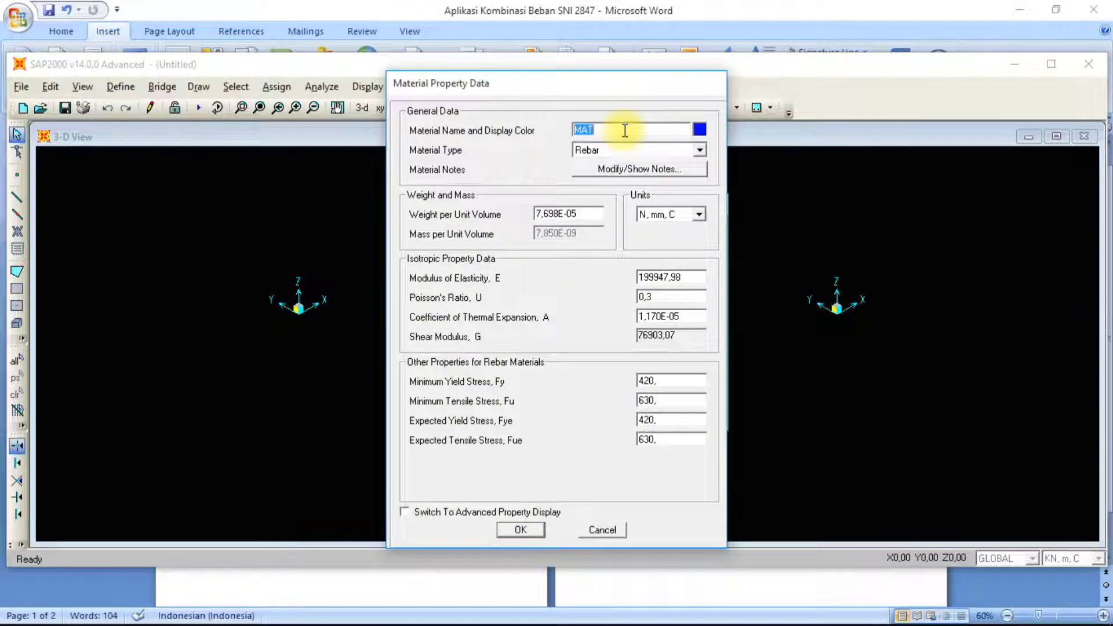
{"action": "type", "text": "BJTS"}
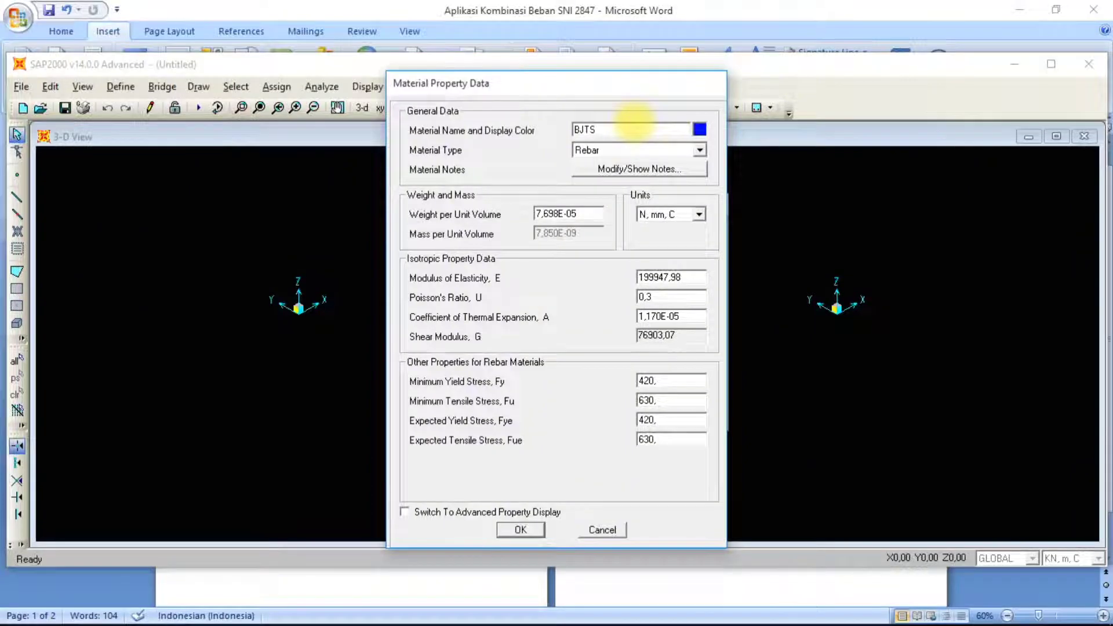
{"action": "type", "text": " 280"}
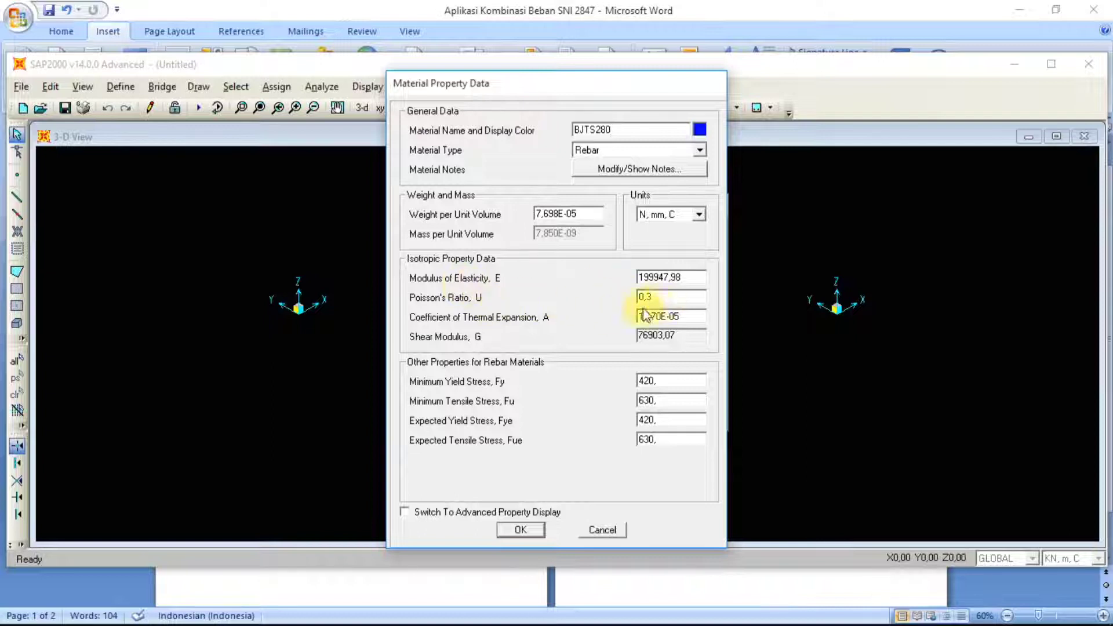
Set BJTS280's minimum yield stress Fy to 280 and minimum tensile stress Fu to 280*1,5
{"action": "double_click", "coordinate": [659, 380]}
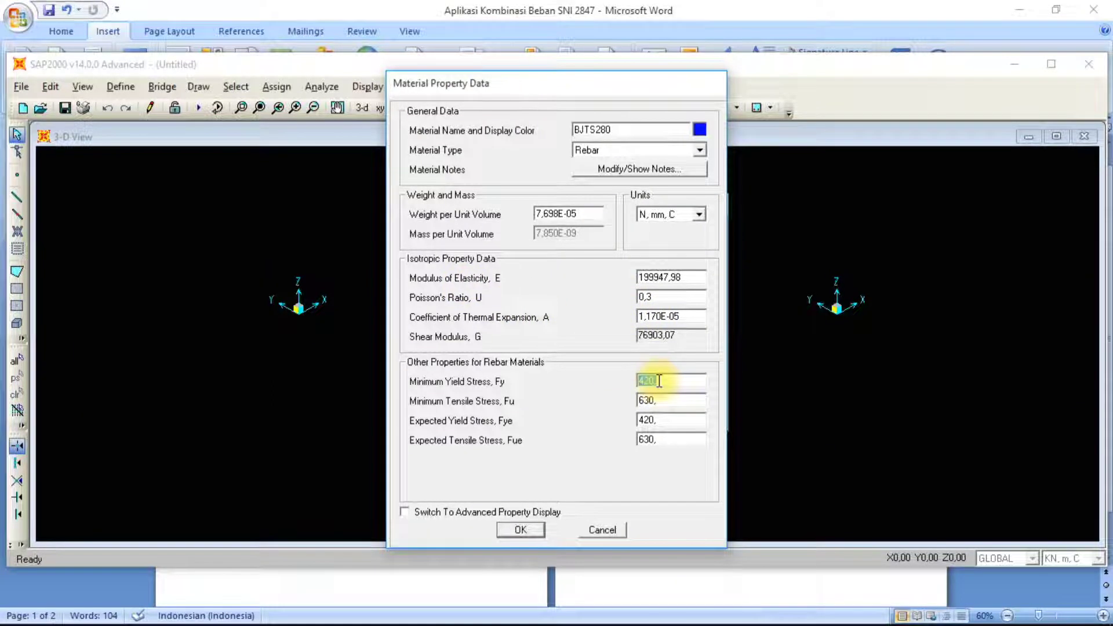
{"action": "type", "text": "280"}
{"action": "double_click", "coordinate": [656, 400]}
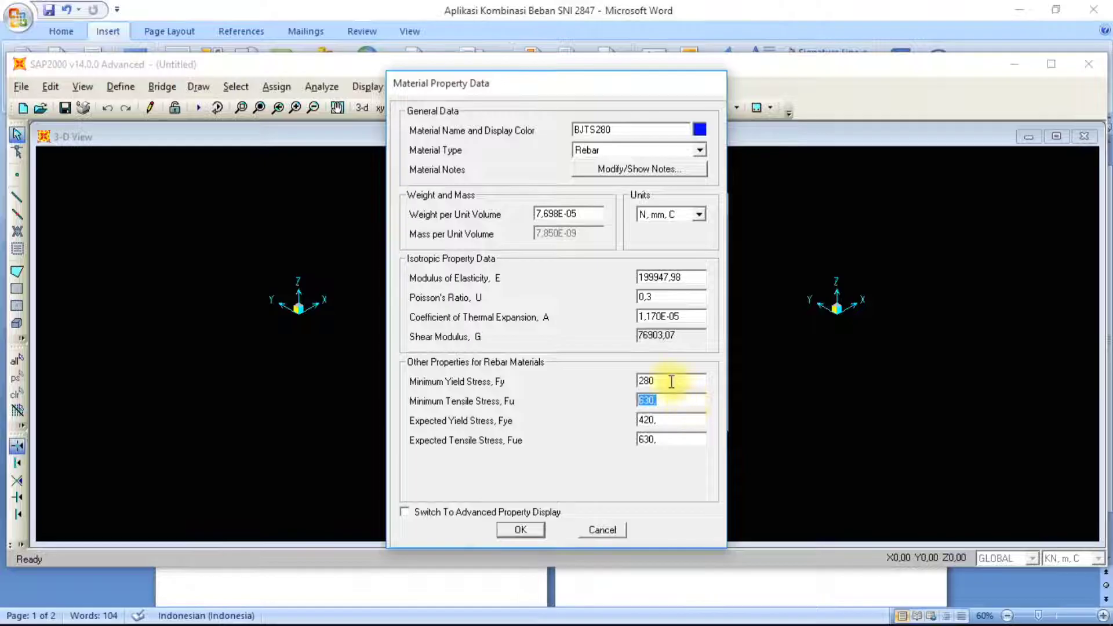
{"action": "type", "text": "28"}
{"action": "type", "text": "0"}
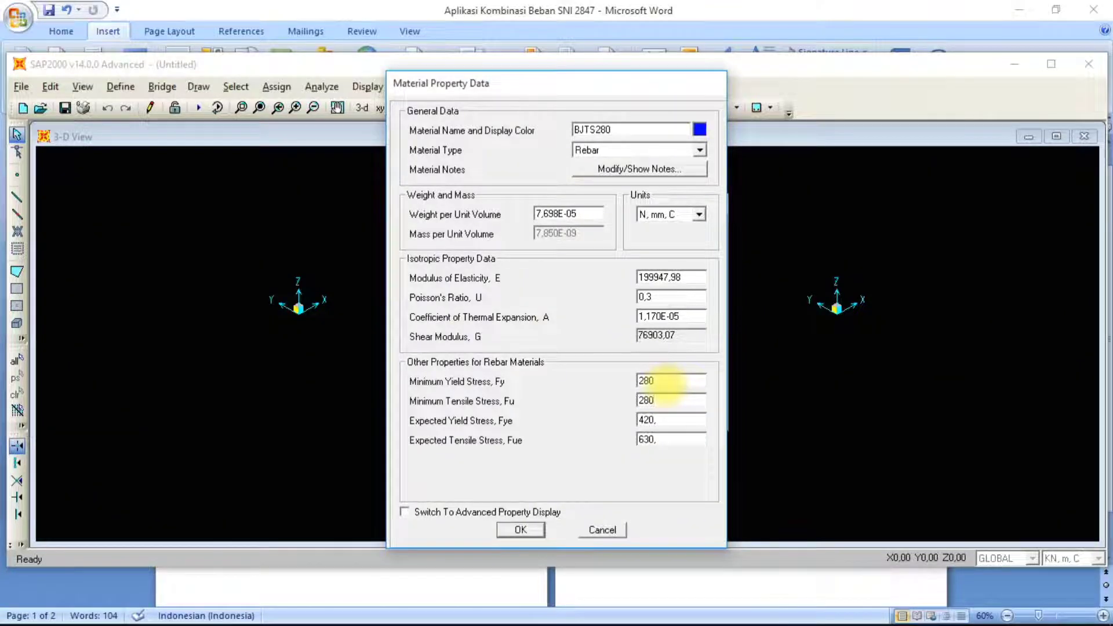
{"action": "type", "text": "*1,5"}
{"action": "key", "text": "Return"}
Copy BJTS280's minimum stresses into the expected ones, Fye 280 and Fue 420, and confirm the material definitions
{"action": "double_click", "coordinate": [667, 386]}
{"action": "key", "text": "ctrl+c"}
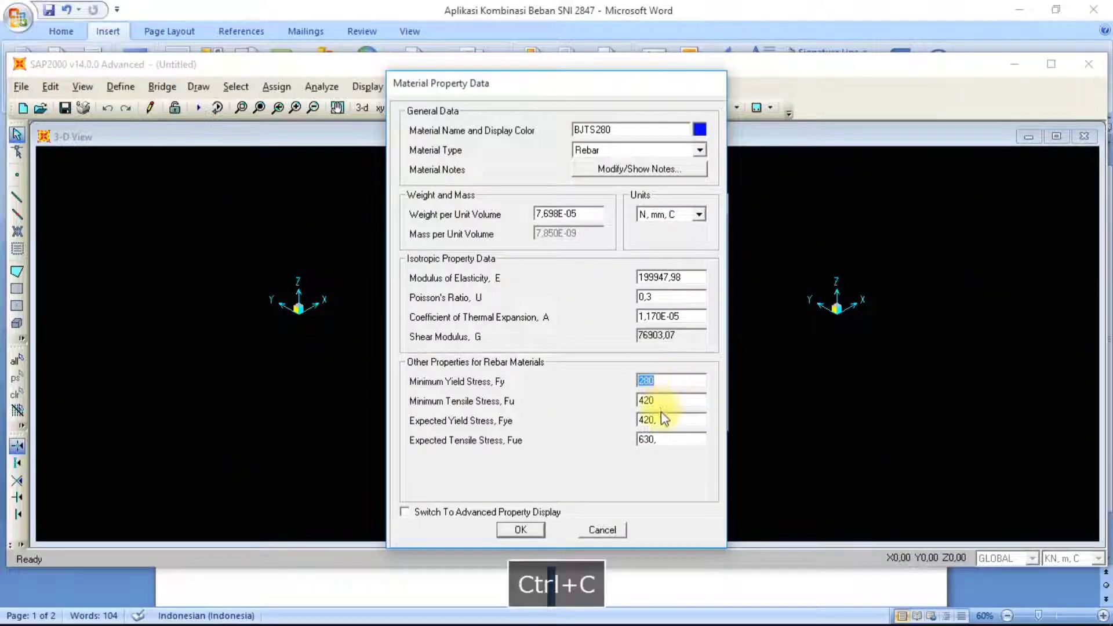
{"action": "double_click", "coordinate": [662, 418]}
{"action": "key", "text": "ctrl+v"}
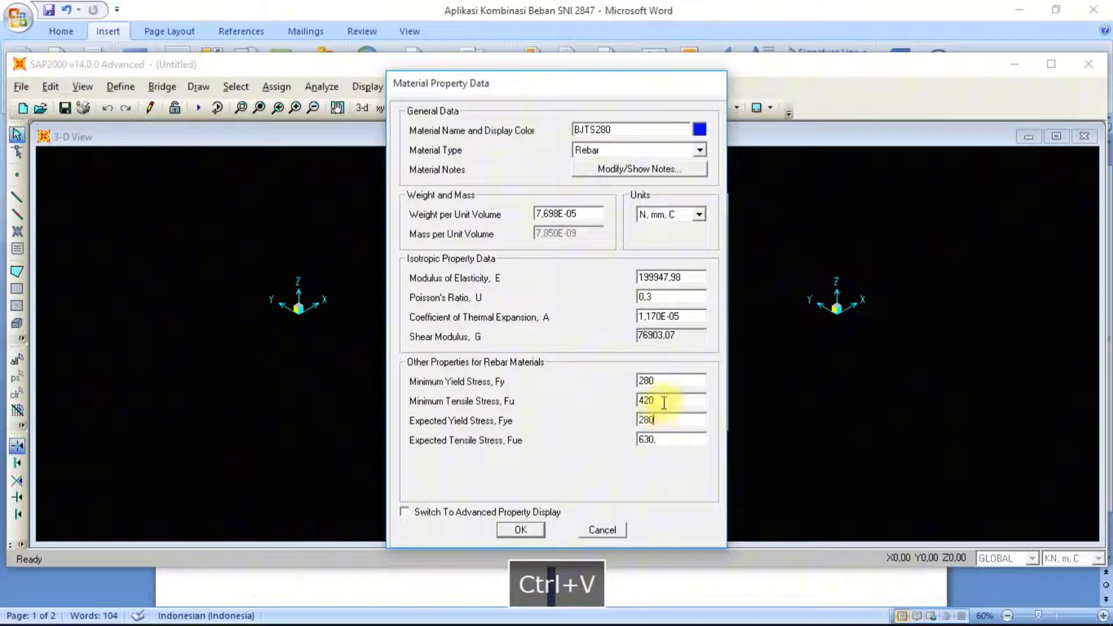
{"action": "double_click", "coordinate": [664, 397]}
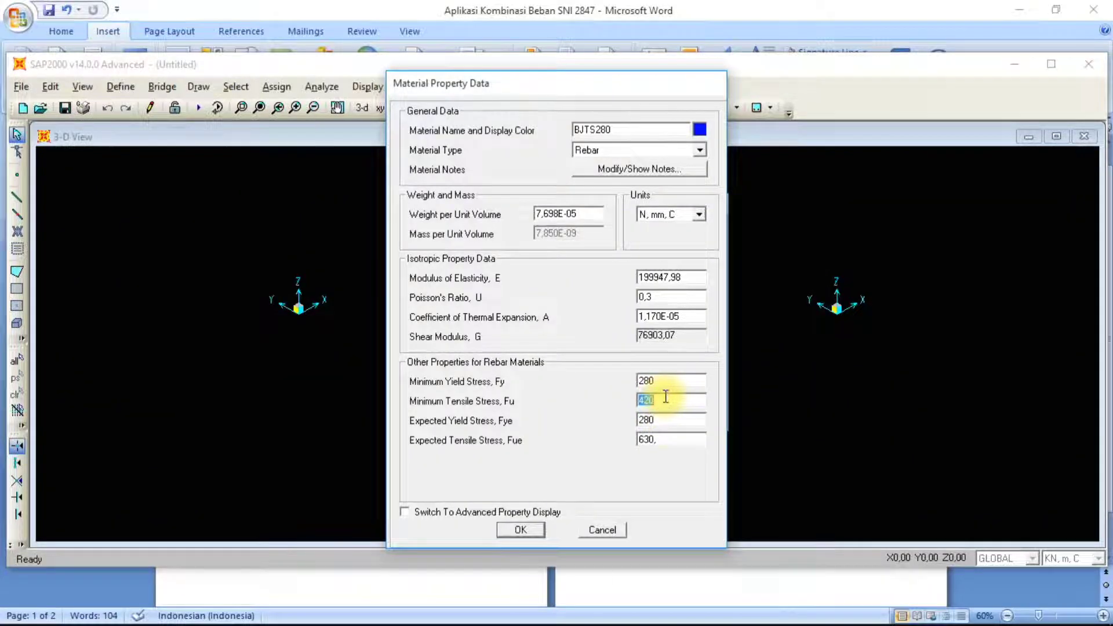
{"action": "key", "text": "ctrl+c"}
{"action": "double_click", "coordinate": [669, 441]}
{"action": "key", "text": "ctrl+v"}
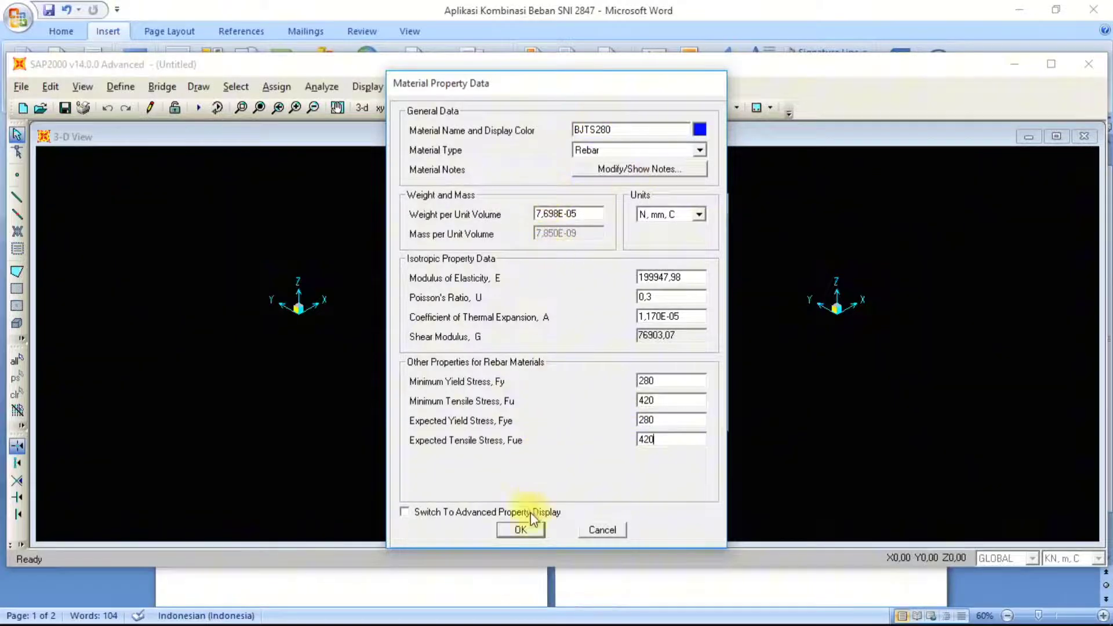
{"action": "left_click", "coordinate": [530, 528]}
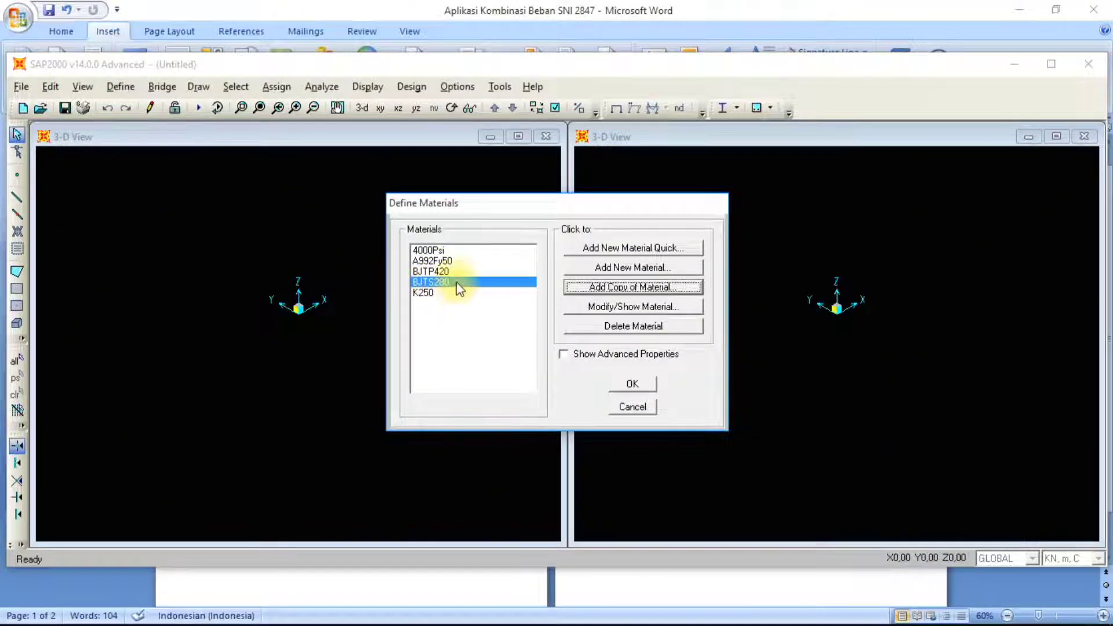
{"action": "left_click", "coordinate": [632, 386]}
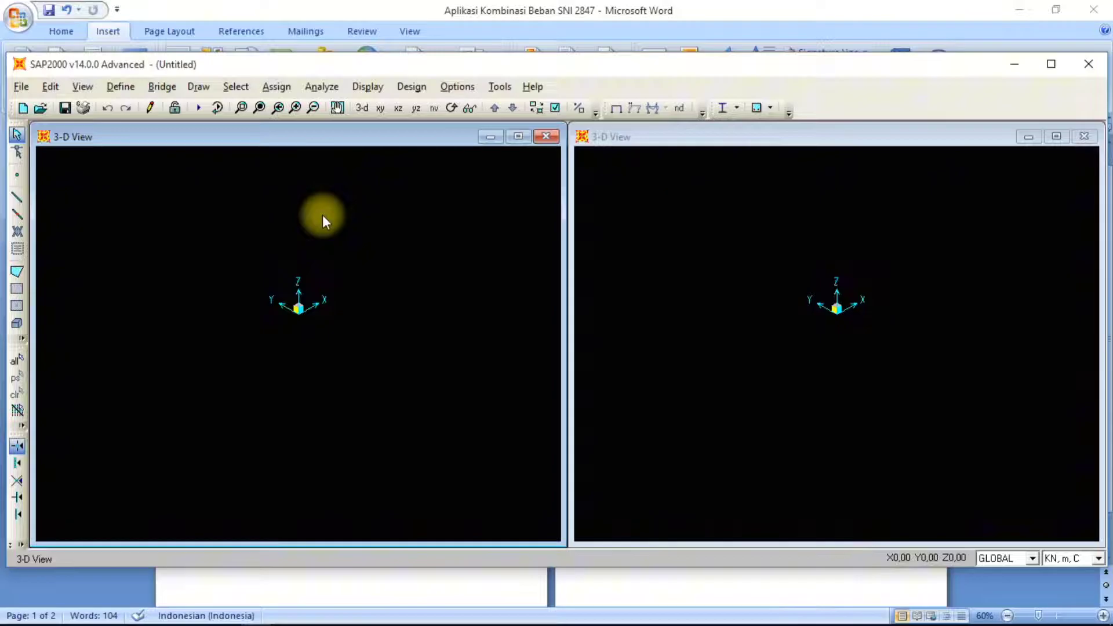
Start a new frame section property of the concrete type with a rectangular shape
{"action": "left_click", "coordinate": [120, 90]}
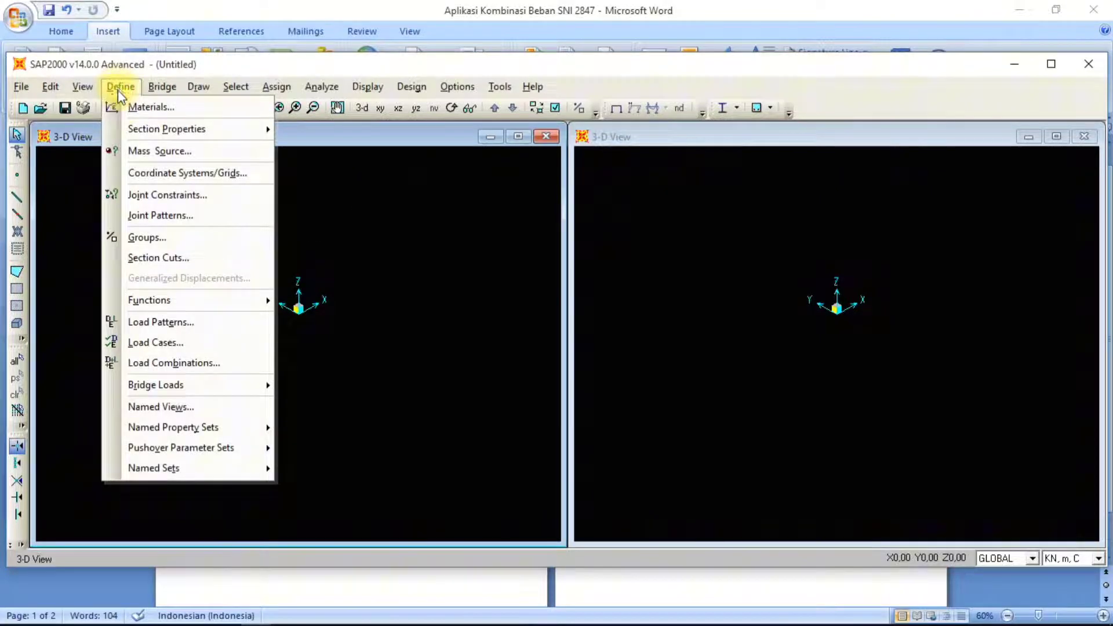
{"action": "mouse_move", "coordinate": [186, 130]}
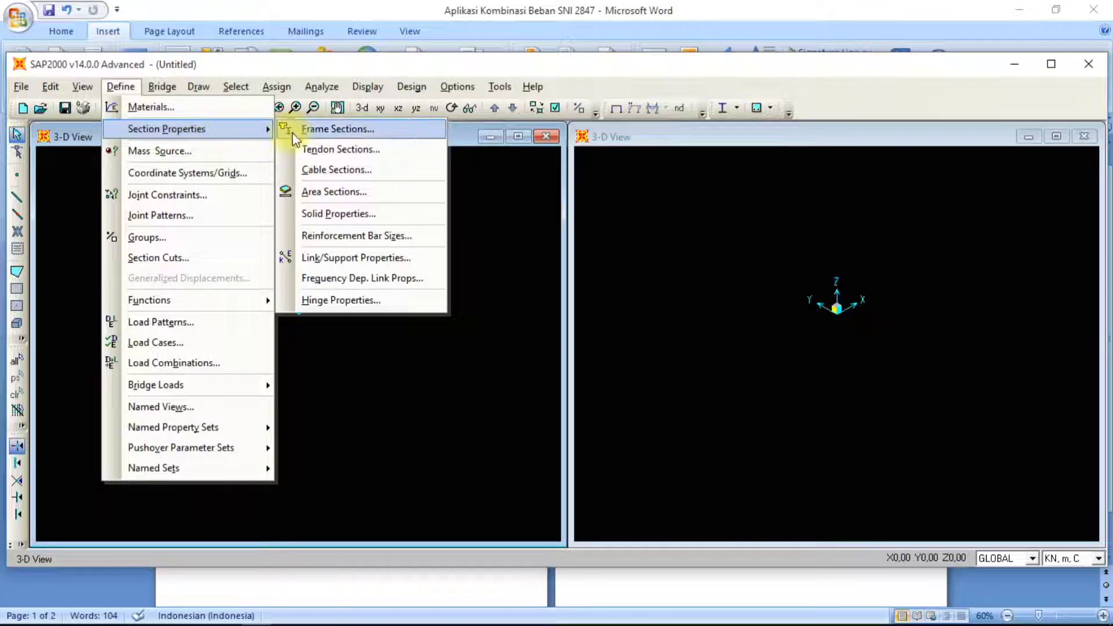
{"action": "left_click", "coordinate": [326, 133]}
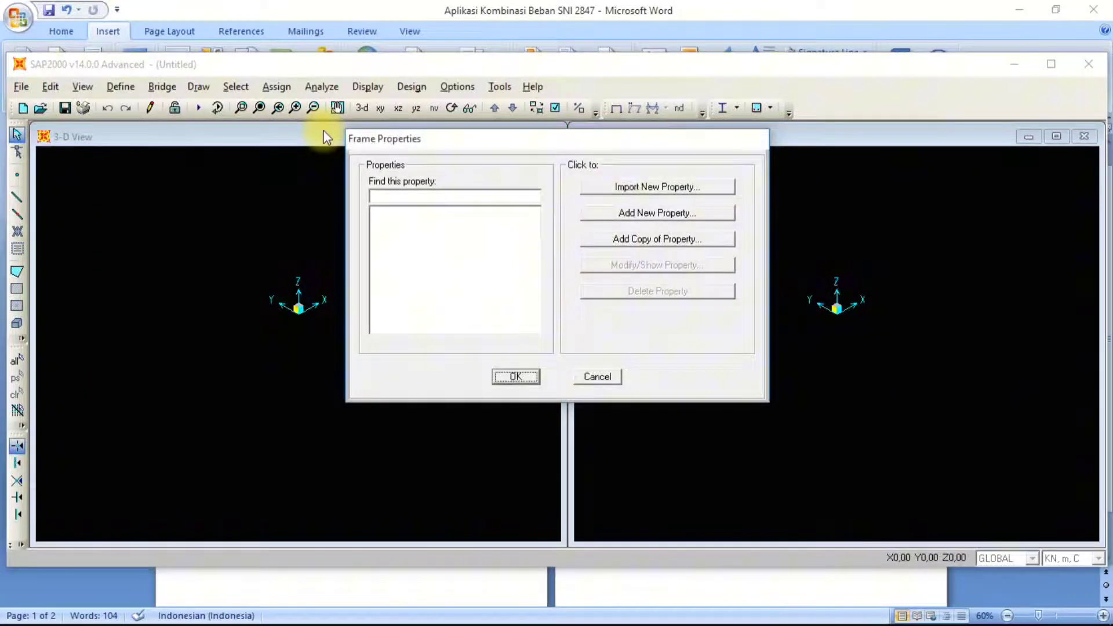
{"action": "left_click", "coordinate": [635, 215]}
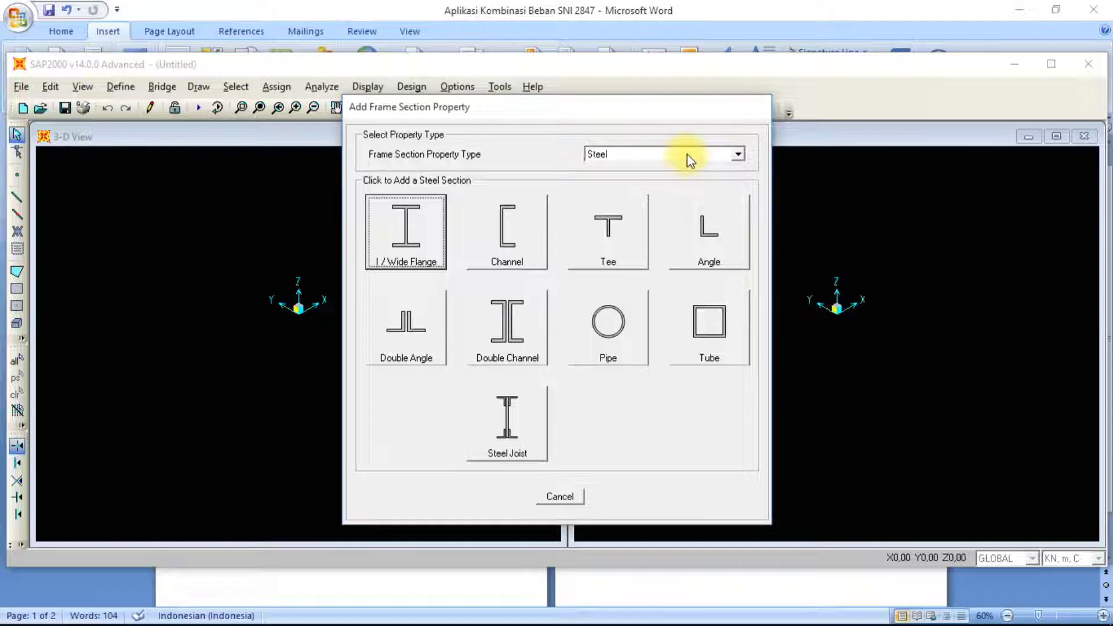
{"action": "left_click", "coordinate": [687, 154]}
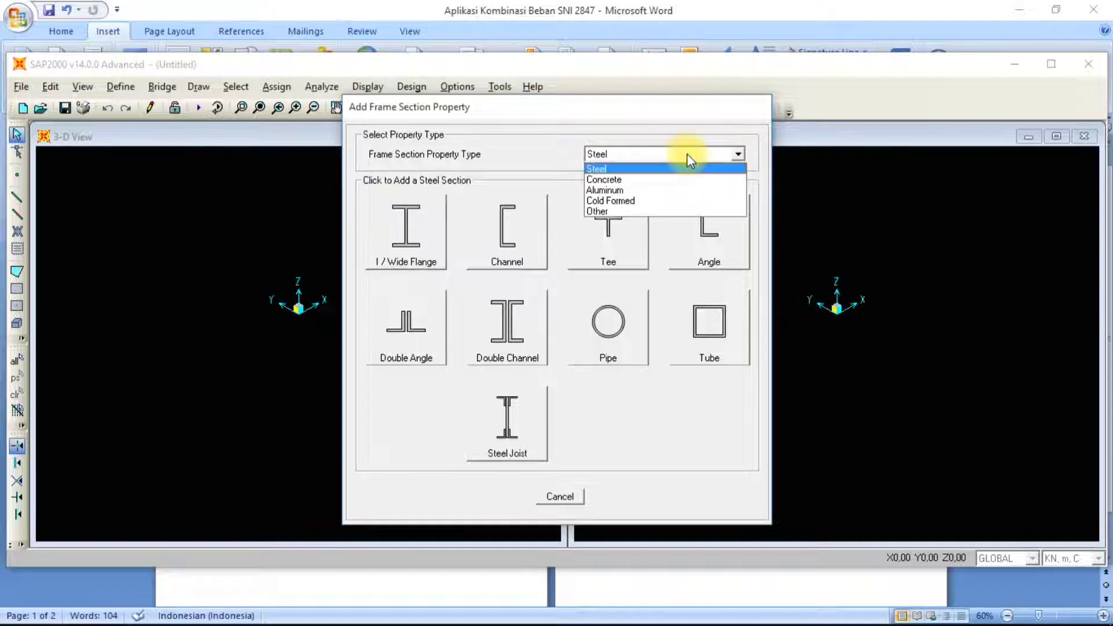
{"action": "left_click", "coordinate": [606, 180]}
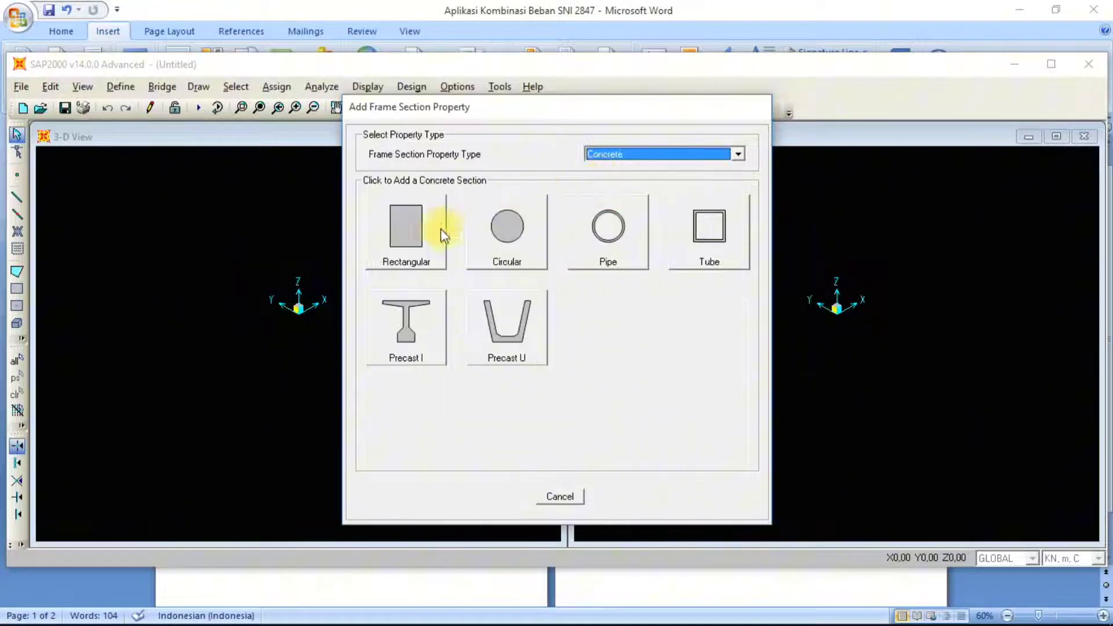
{"action": "left_click", "coordinate": [408, 229]}
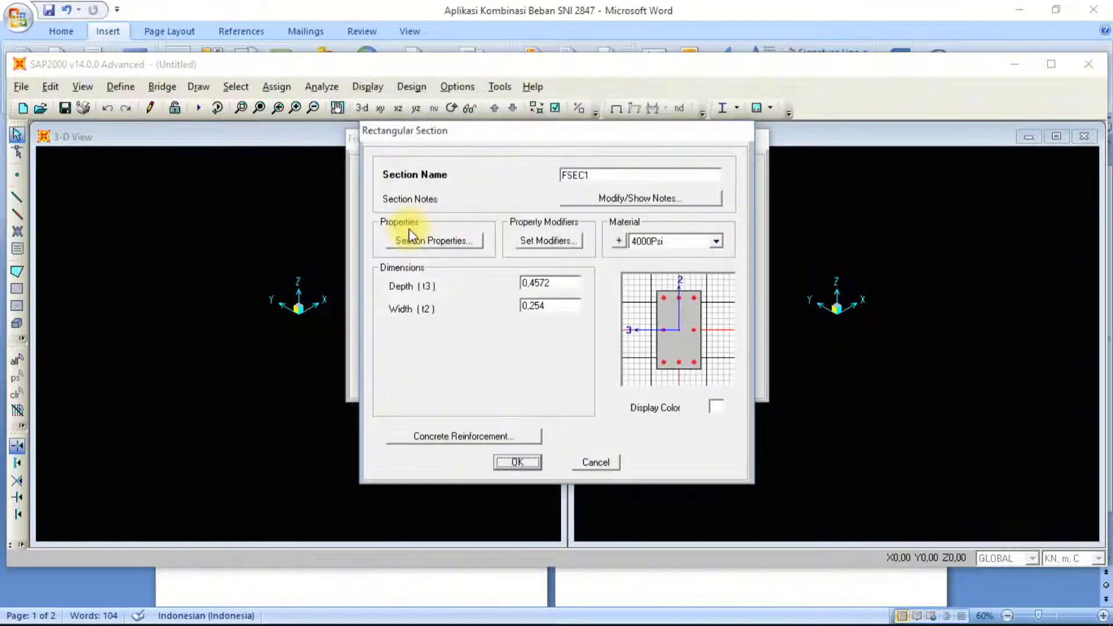
Name the rectangular section Kolom40/40 and assign it the K250 material
{"action": "double_click", "coordinate": [606, 175]}
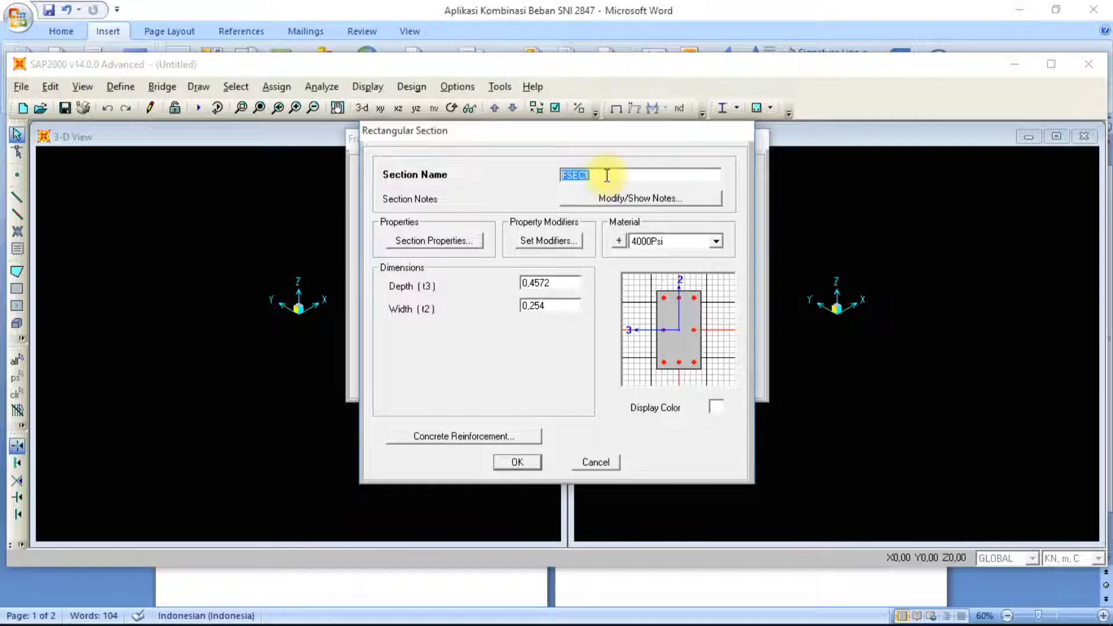
{"action": "type", "text": "K"}
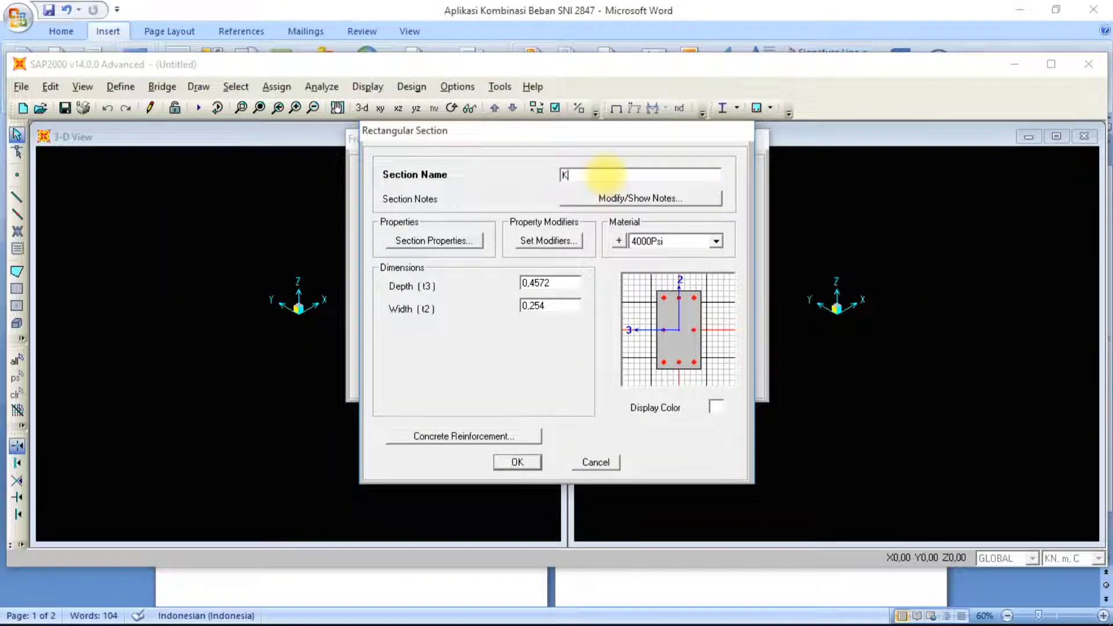
{"action": "type", "text": "olom40"}
{"action": "type", "text": "/40"}
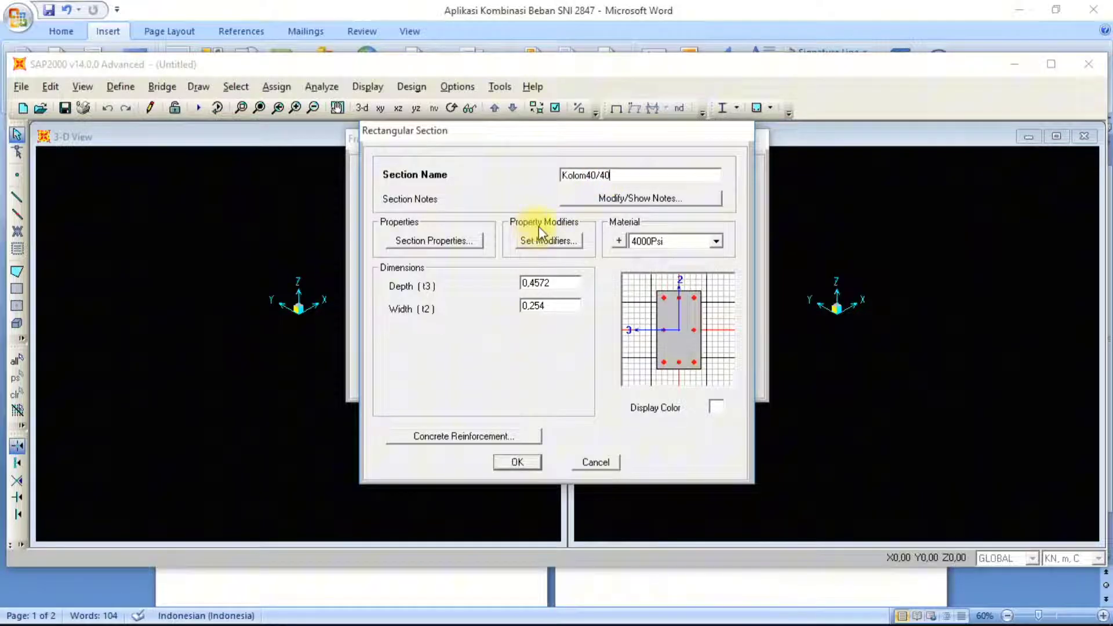
{"action": "left_click", "coordinate": [715, 242]}
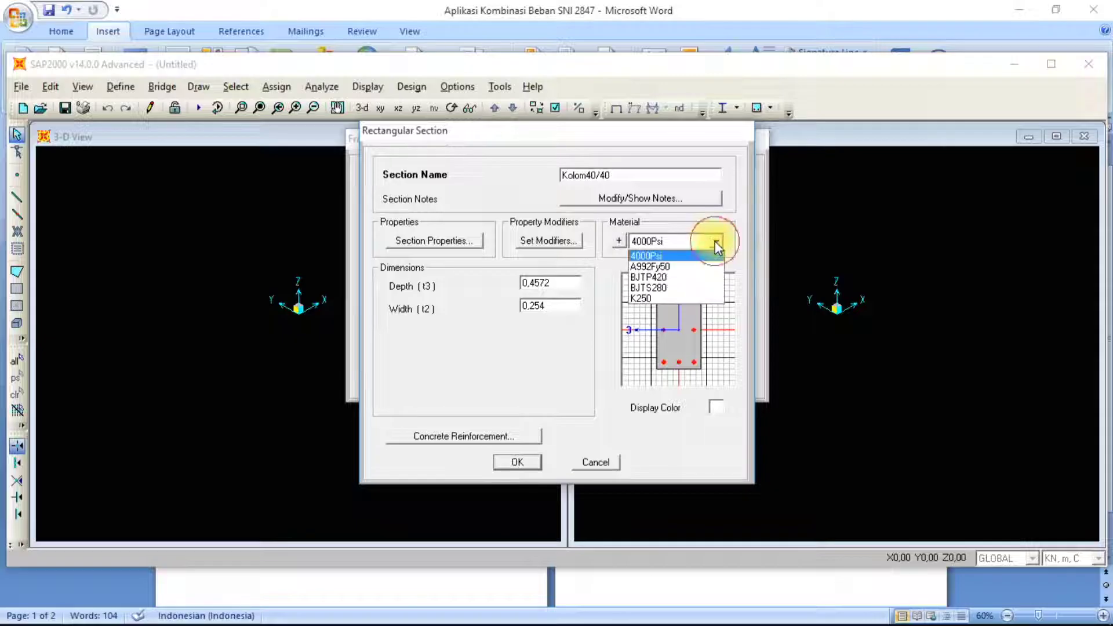
{"action": "left_click", "coordinate": [656, 298]}
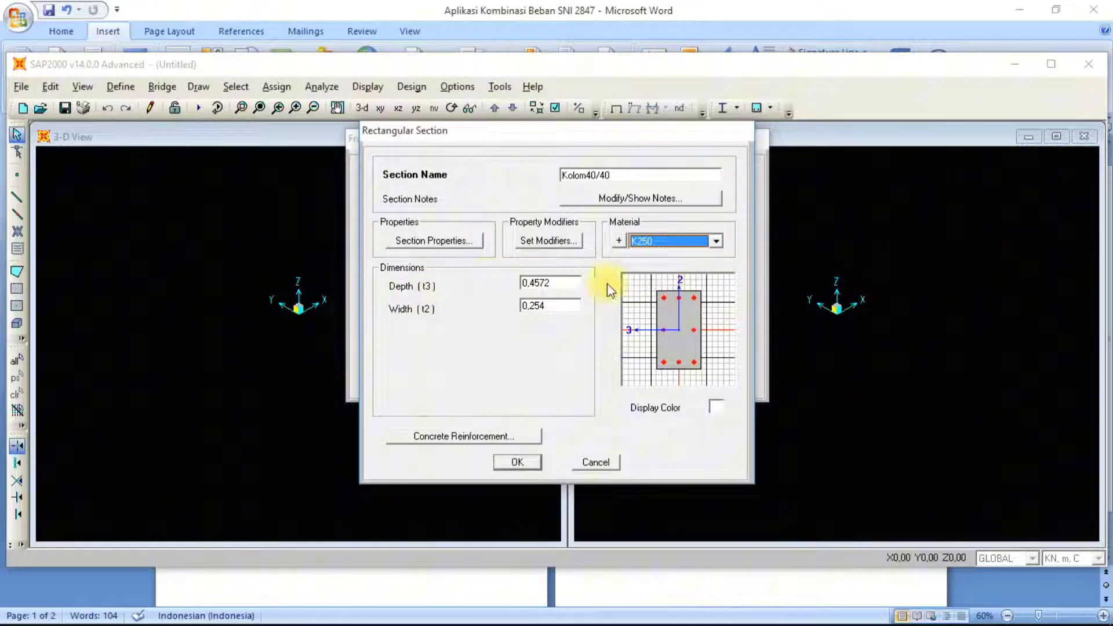
Set both the depth (t3) and the width (t2) of the column section to 0,4 m
{"action": "double_click", "coordinate": [553, 285]}
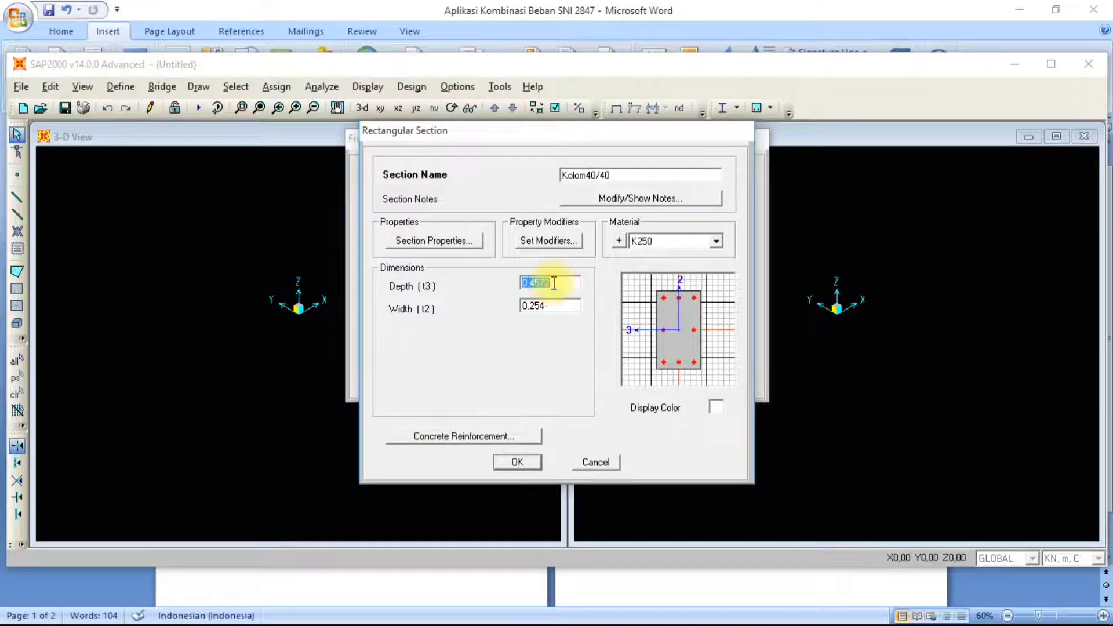
{"action": "type", "text": "0,4"}
{"action": "key", "text": "Tab"}
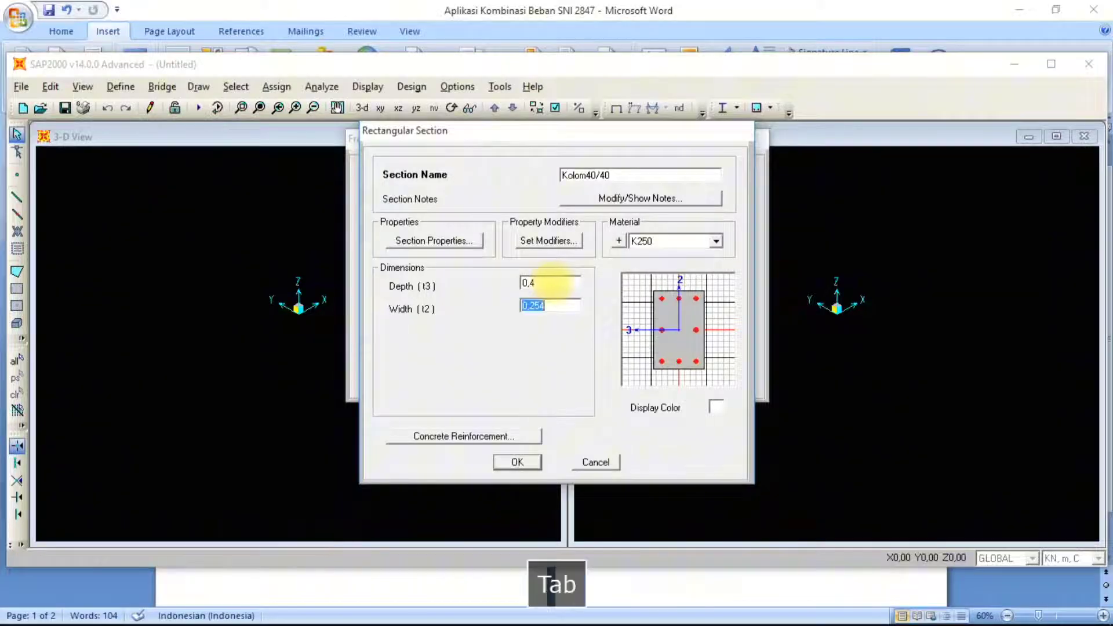
{"action": "type", "text": "0"}
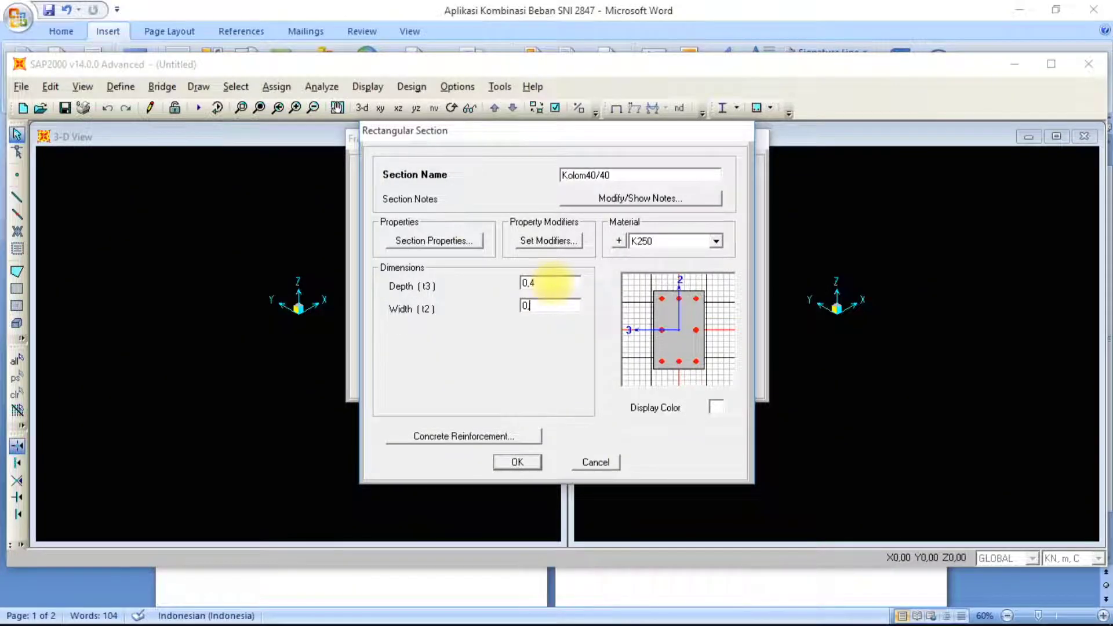
{"action": "left_click", "coordinate": [551, 283]}
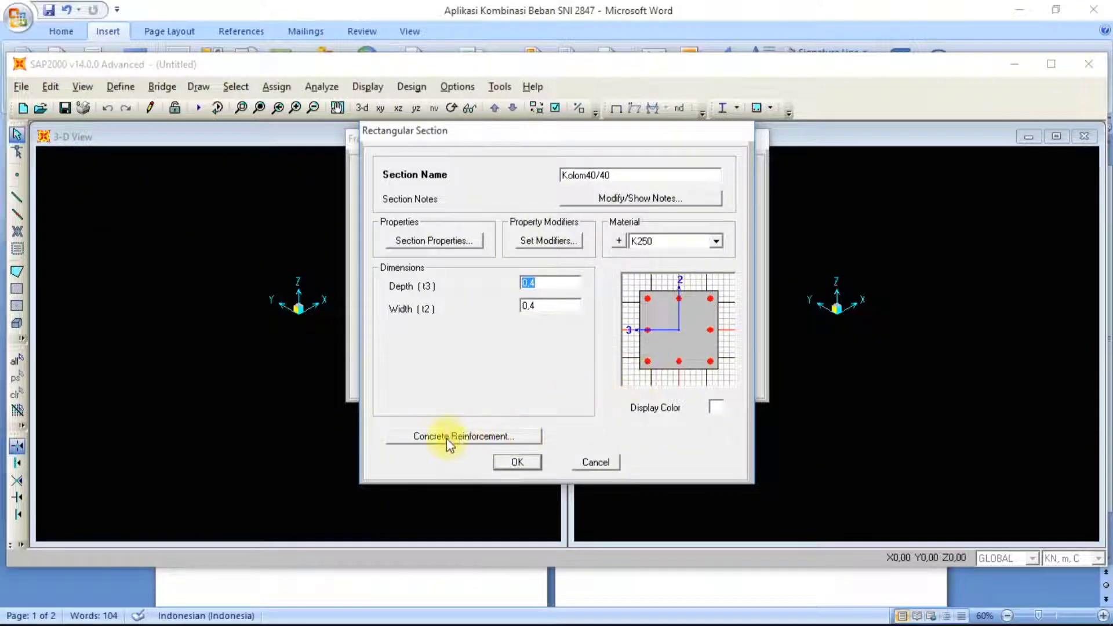
In the column's reinforcement data, use BJTS280 for the confinement bars and set 4 longitudinal bars along both the 3-dir and 2-dir faces
{"action": "left_click", "coordinate": [476, 437]}
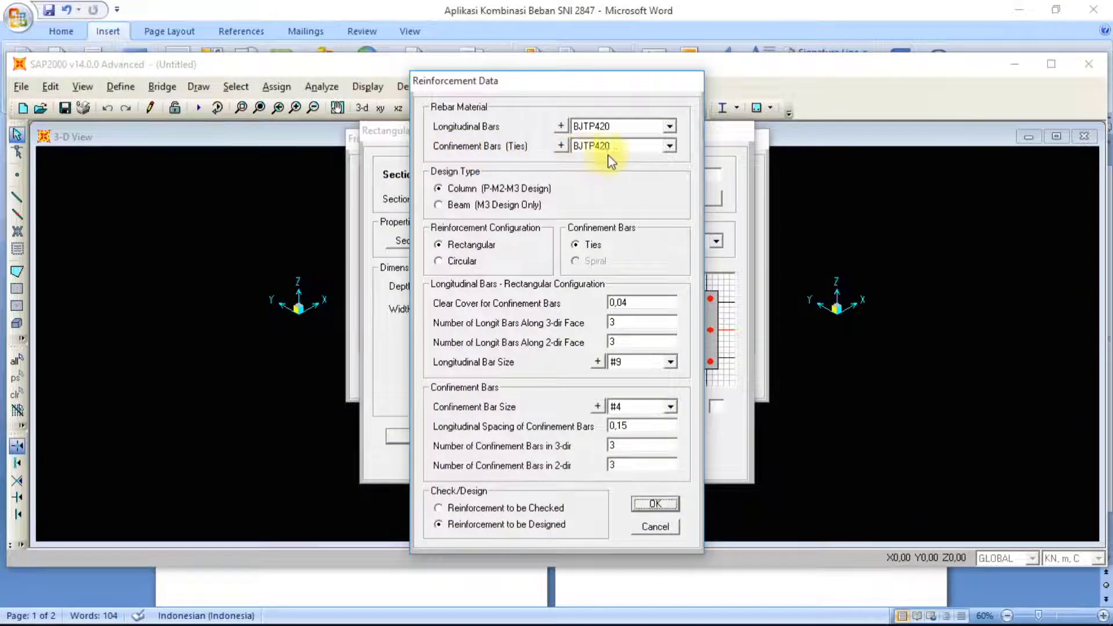
{"action": "left_click", "coordinate": [669, 147]}
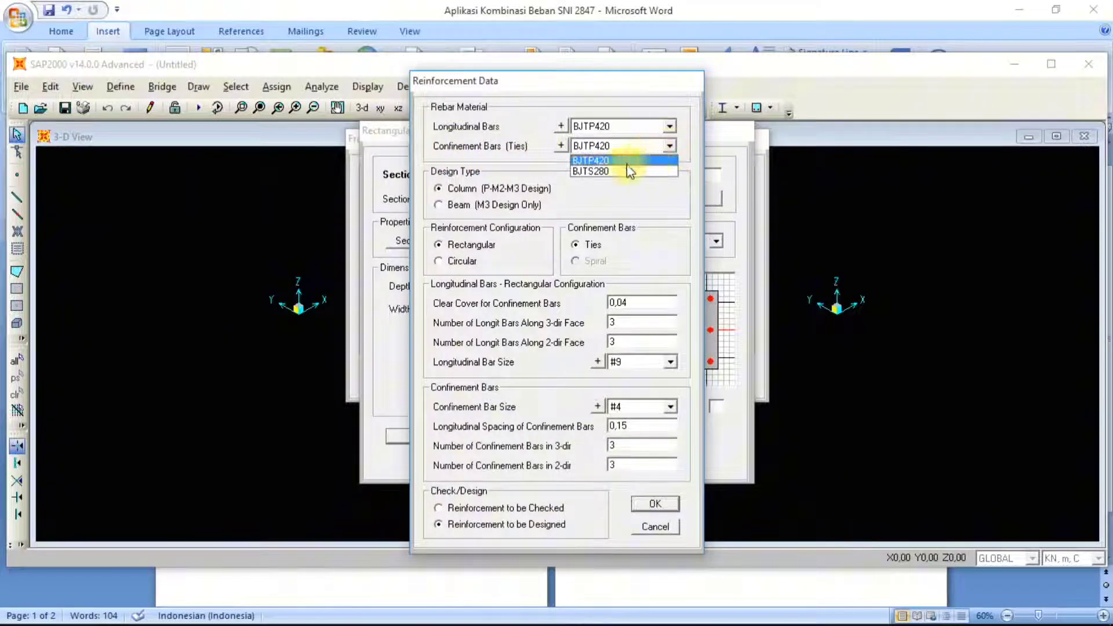
{"action": "left_click", "coordinate": [613, 171]}
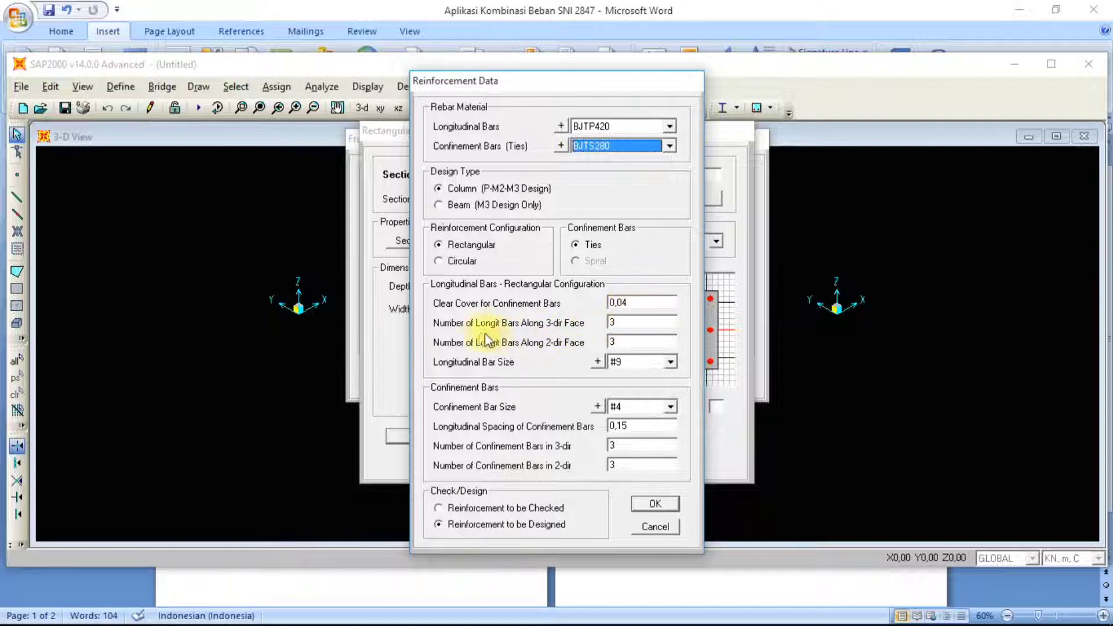
{"action": "double_click", "coordinate": [627, 323]}
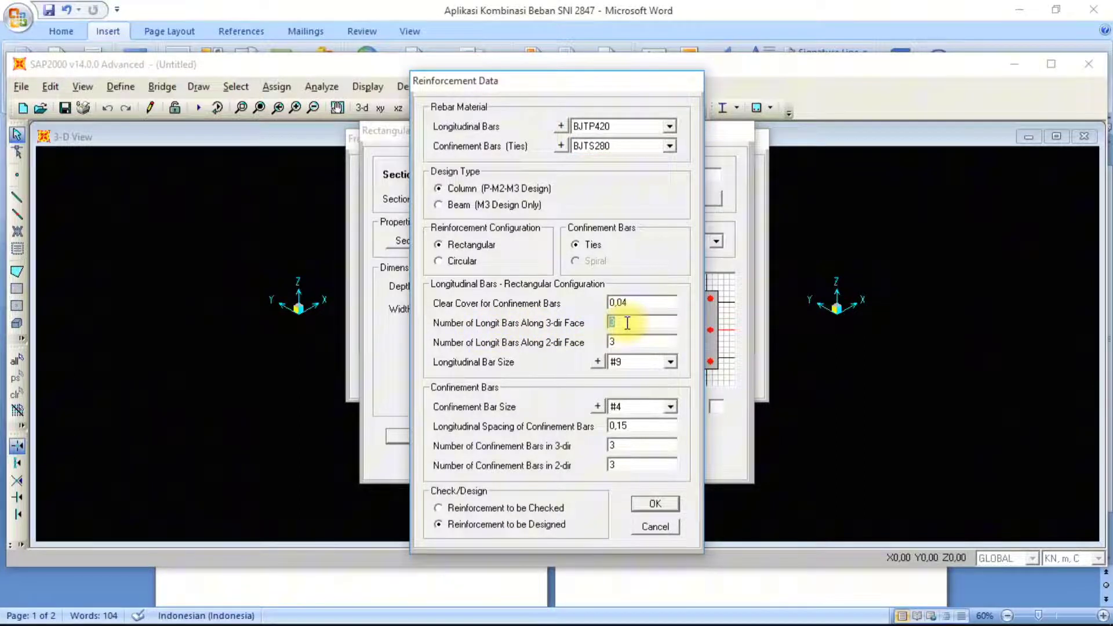
{"action": "type", "text": "4"}
{"action": "double_click", "coordinate": [627, 342]}
{"action": "type", "text": "4"}
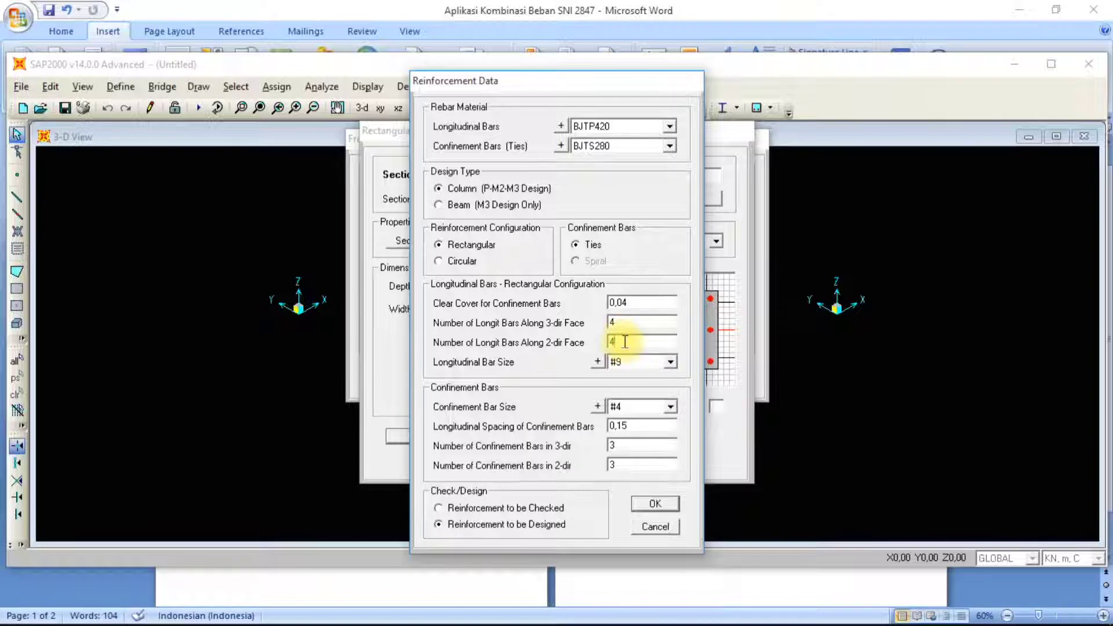
Set the column's longitudinal bar size to 16d
{"action": "left_click_drag", "start_coordinate": [567, 82], "coordinate": [397, 80]}
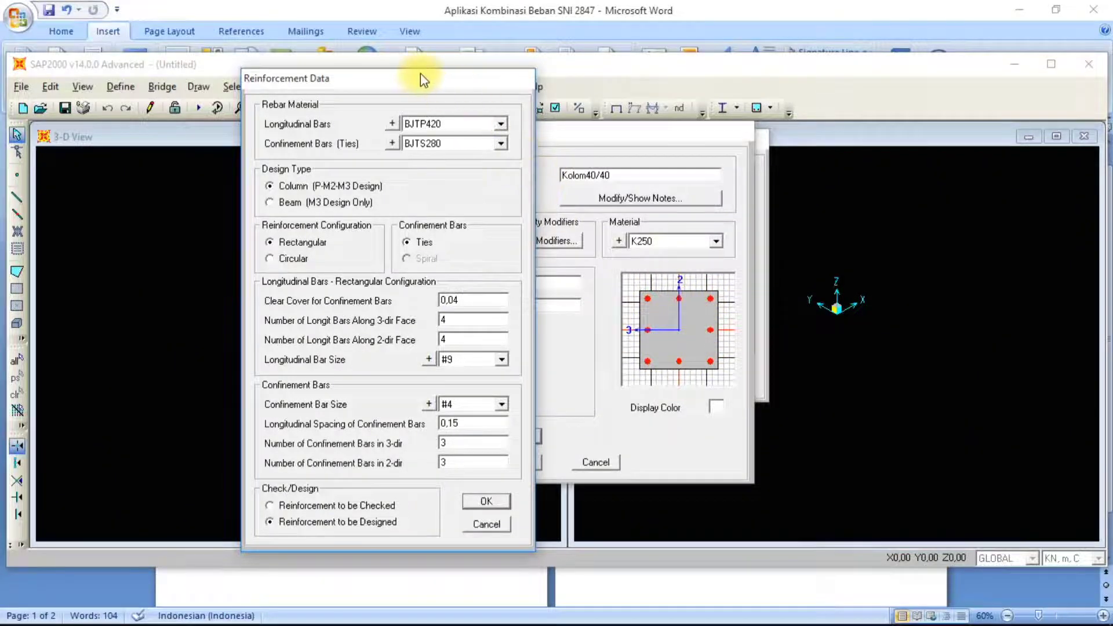
{"action": "left_click_drag", "start_coordinate": [421, 76], "coordinate": [480, 70]}
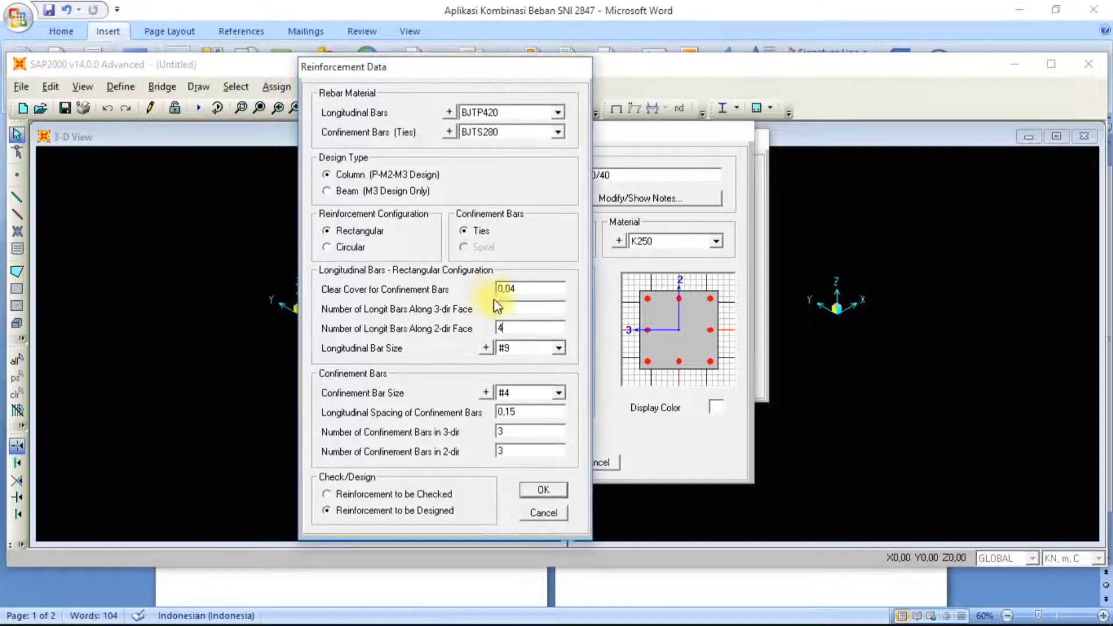
{"action": "left_click", "coordinate": [548, 348]}
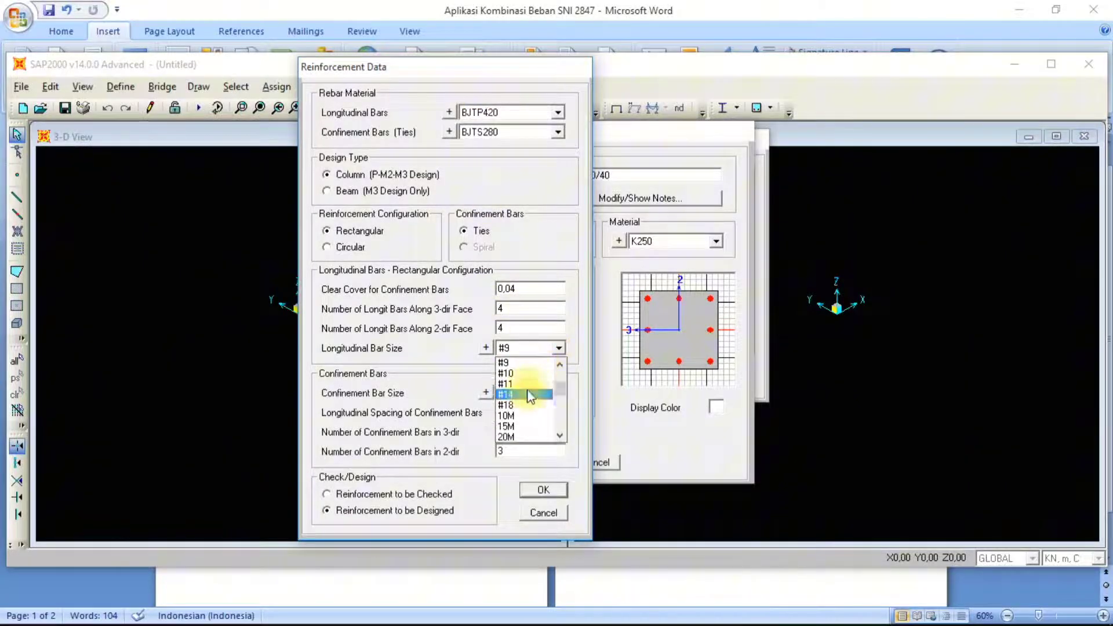
{"action": "scroll", "coordinate": [526, 388], "scroll_direction": "down", "scroll_amount": 2}
{"action": "scroll", "coordinate": [524, 397], "scroll_direction": "down", "scroll_amount": 2}
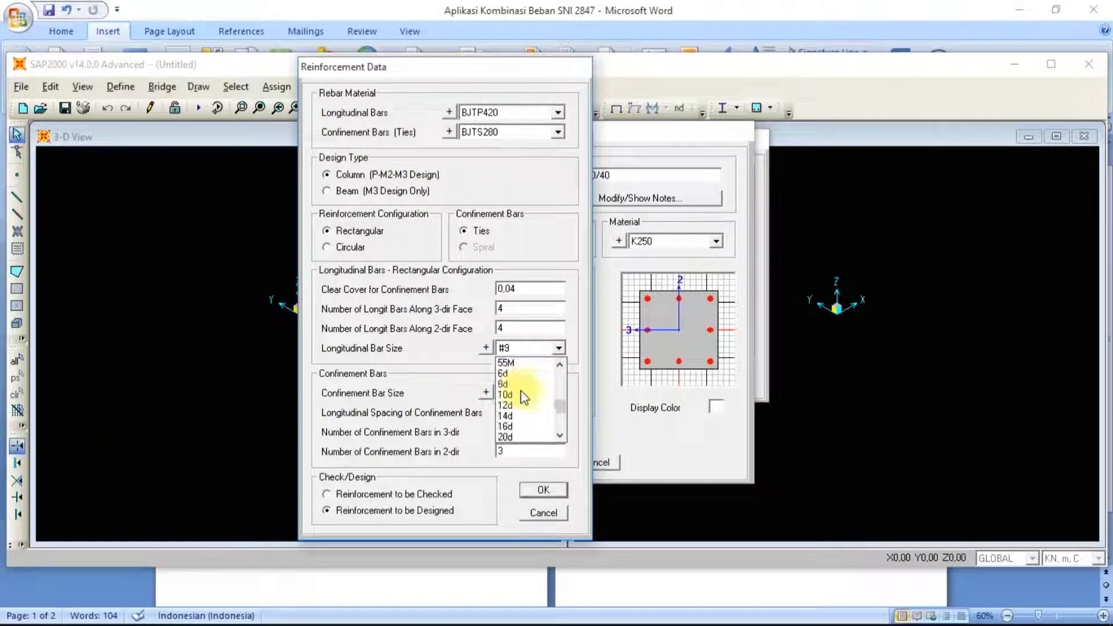
{"action": "left_click", "coordinate": [519, 429]}
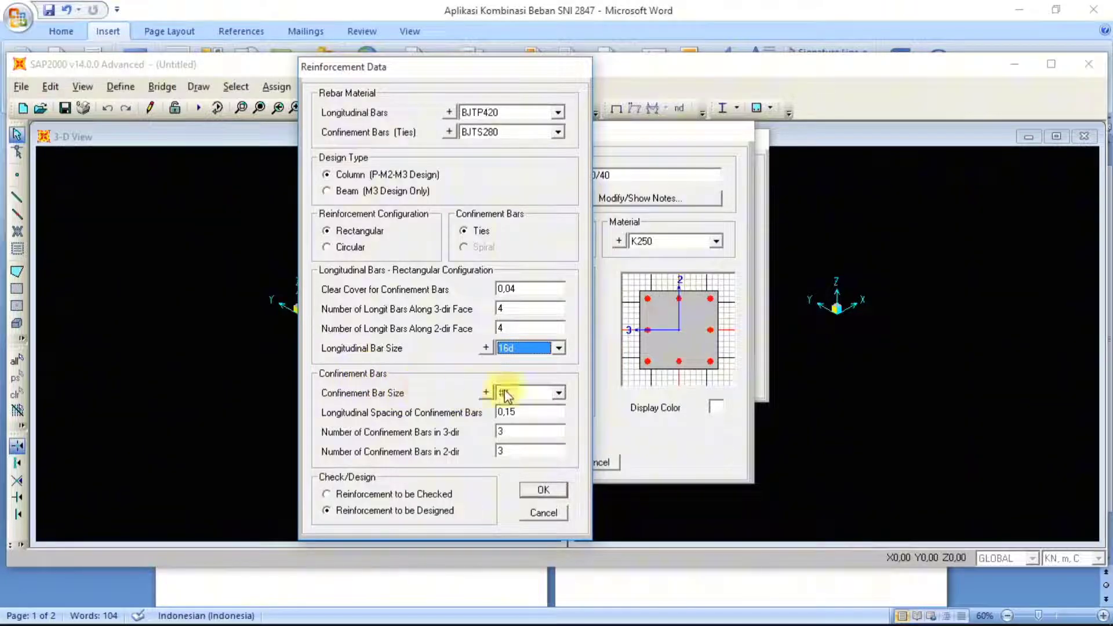
Set the column's confinement bar size to 10d, then accept the reinforcement data and save the Kolom40/40 section
{"action": "left_click", "coordinate": [546, 394]}
{"action": "scroll", "coordinate": [525, 427], "scroll_direction": "down", "scroll_amount": 3}
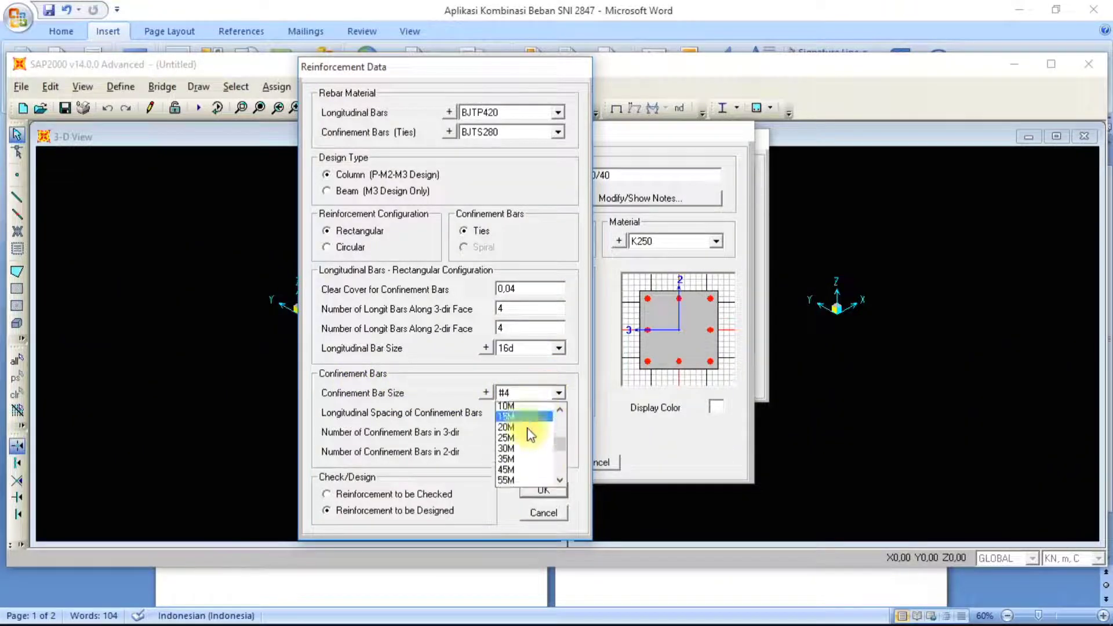
{"action": "scroll", "coordinate": [526, 428], "scroll_direction": "down", "scroll_amount": 1}
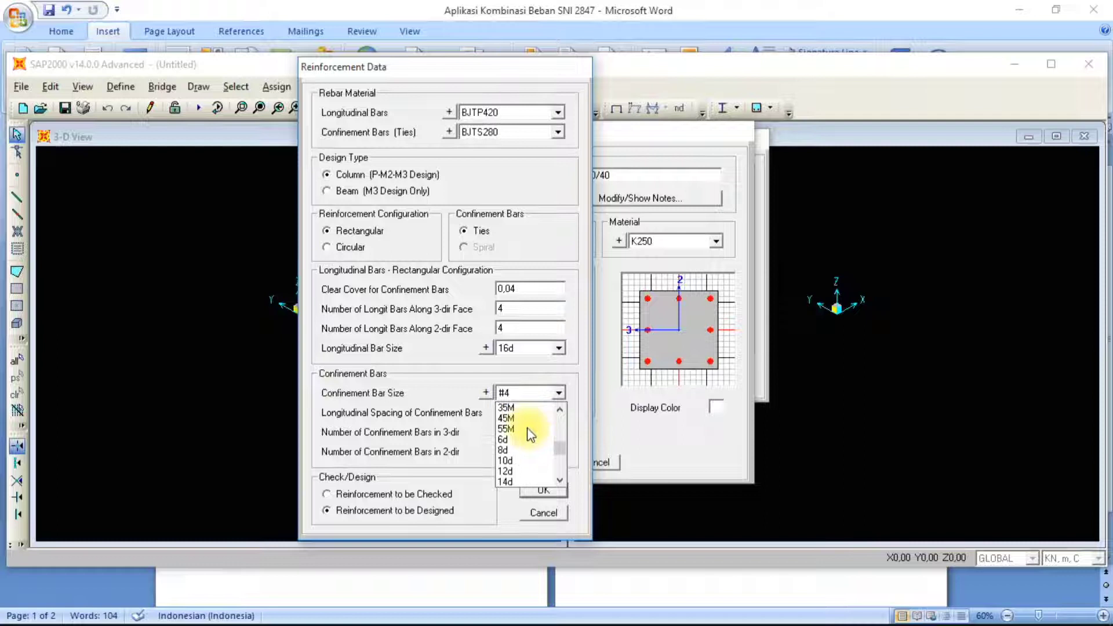
{"action": "left_click", "coordinate": [513, 461]}
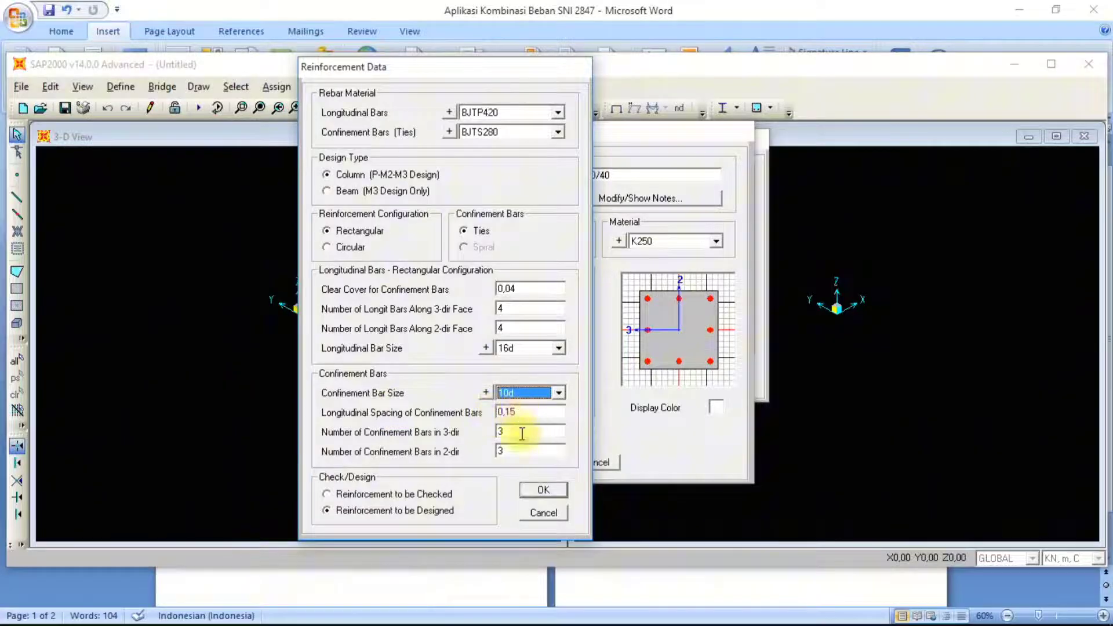
{"action": "left_click", "coordinate": [543, 490]}
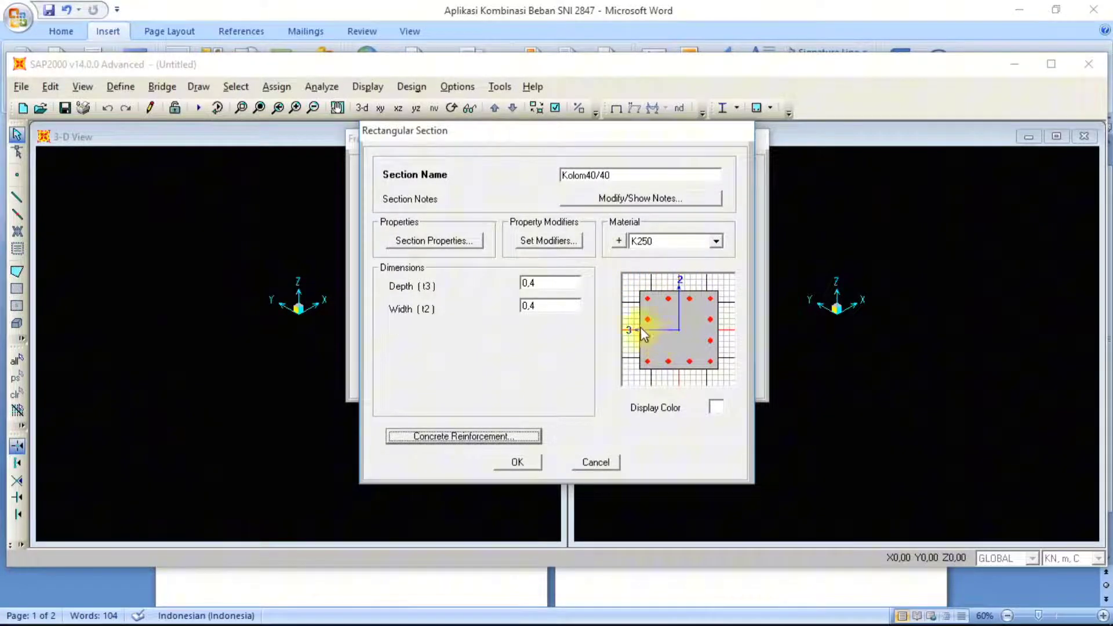
{"action": "left_click", "coordinate": [520, 461]}
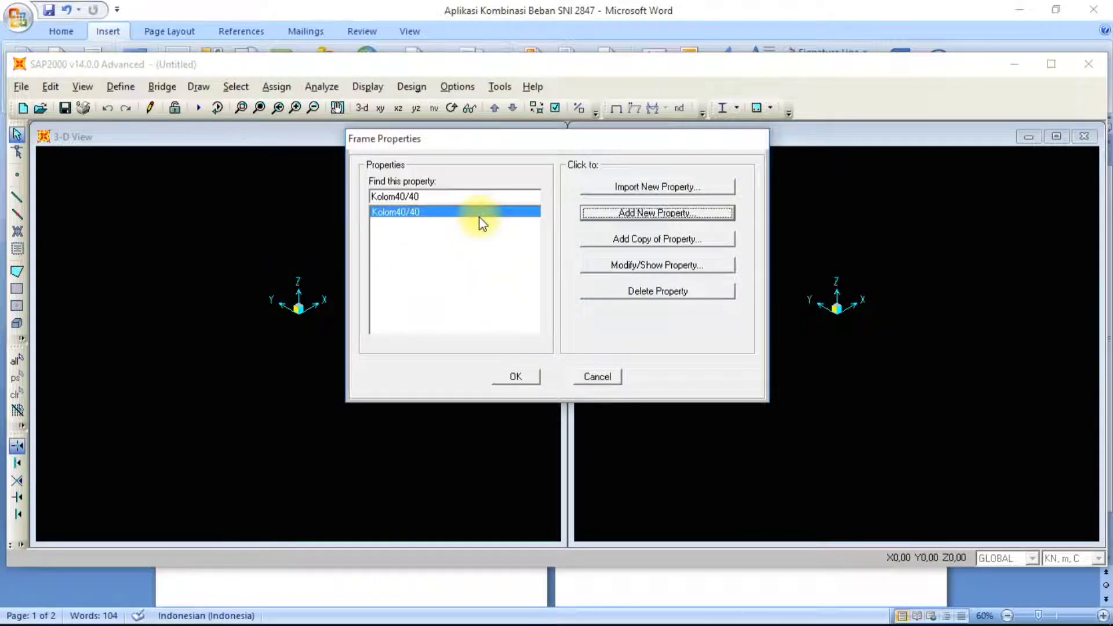
Add a new rectangular concrete section named Balok15/30 and assign it the K250 material
{"action": "left_click", "coordinate": [643, 212]}
{"action": "left_click", "coordinate": [415, 228]}
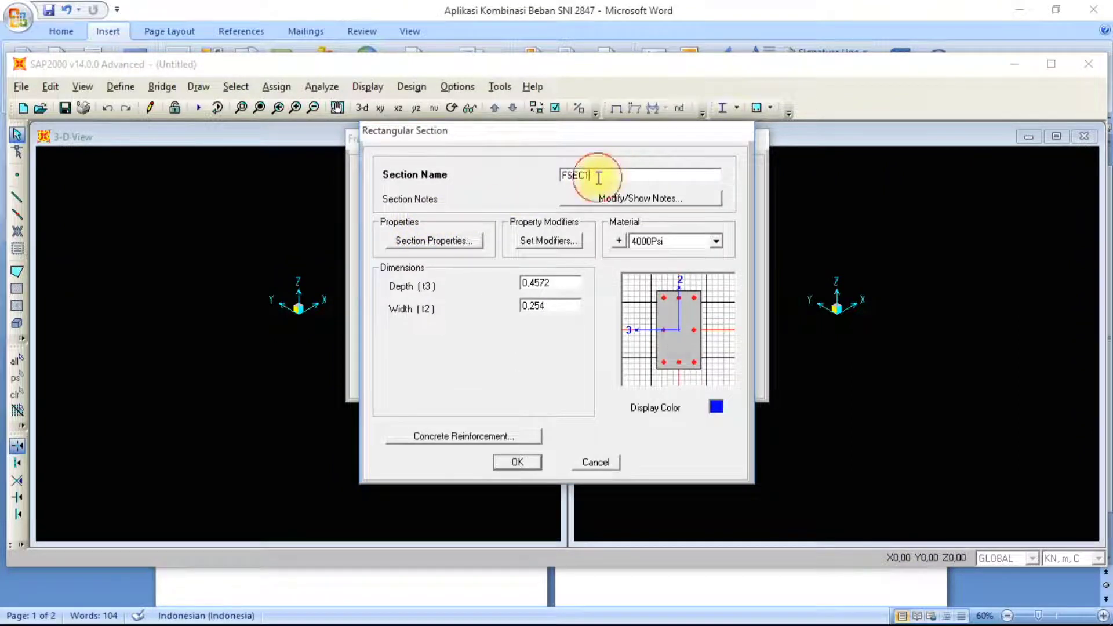
{"action": "double_click", "coordinate": [598, 177]}
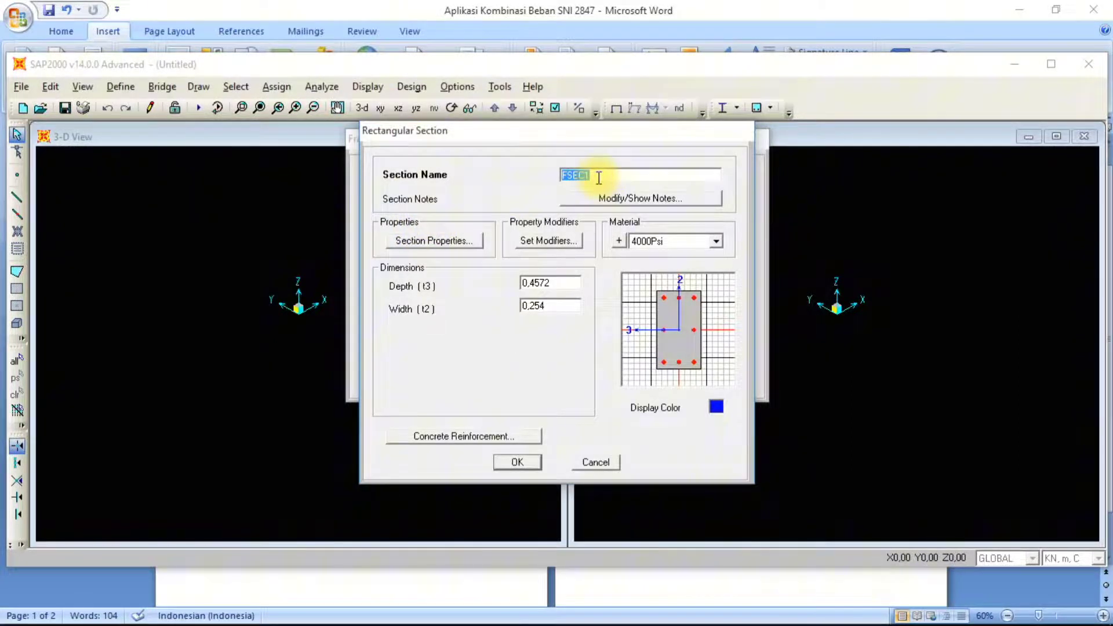
{"action": "type", "text": "Balok1"}
{"action": "type", "text": "5/30"}
{"action": "left_click", "coordinate": [687, 246]}
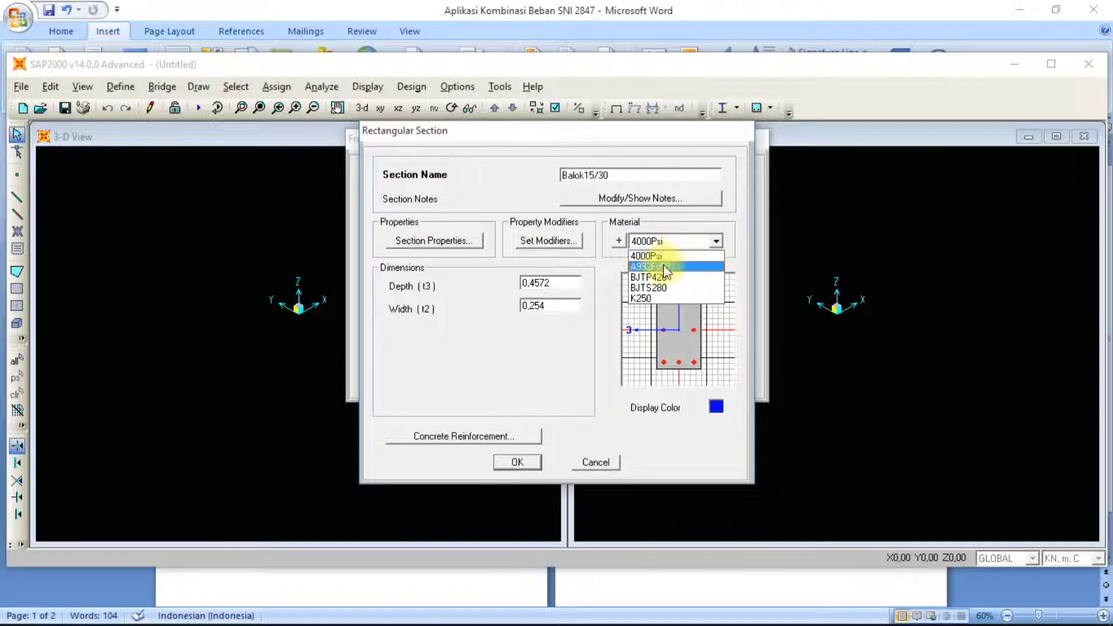
{"action": "left_click", "coordinate": [647, 299]}
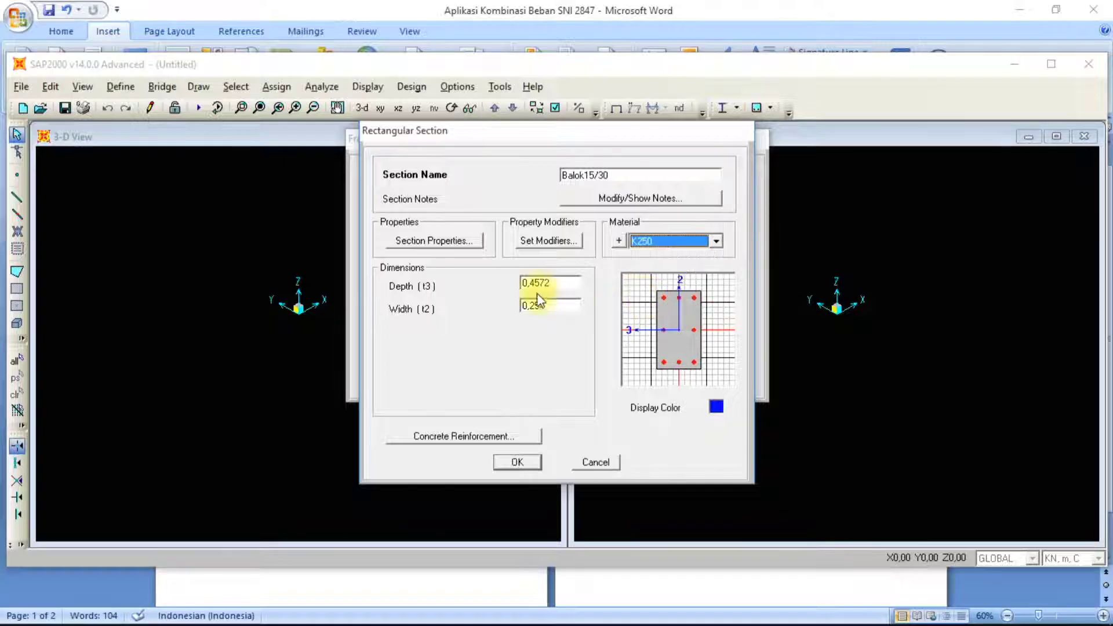
Set the Balok15/30 section's depth to 0,3 m and its width to 0,15 m
{"action": "double_click", "coordinate": [550, 283]}
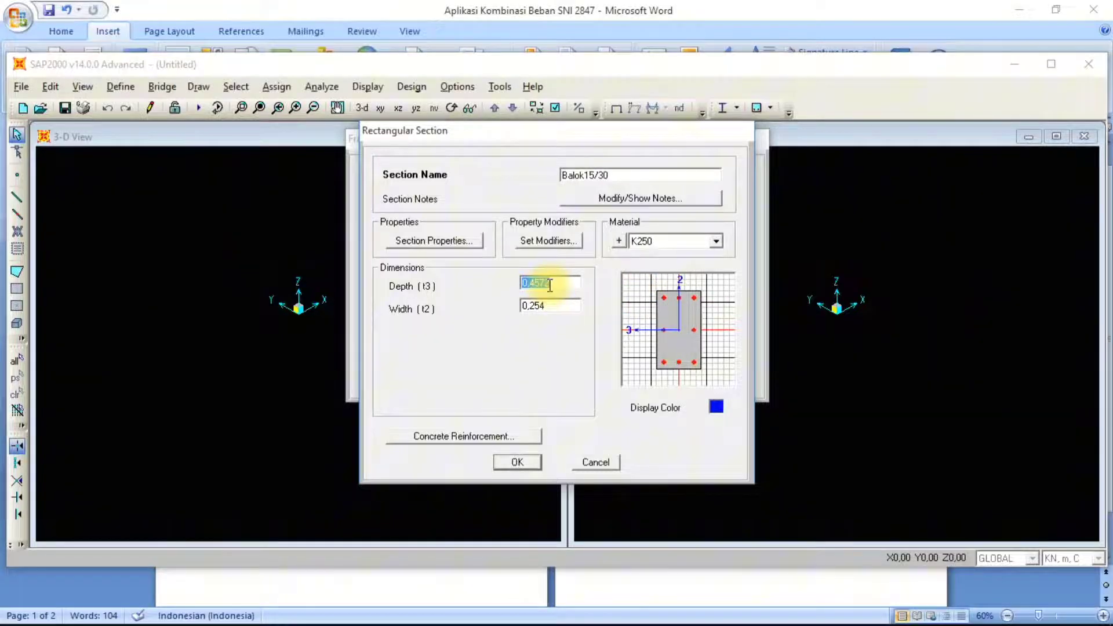
{"action": "type", "text": "0,3"}
{"action": "key", "text": "Tab"}
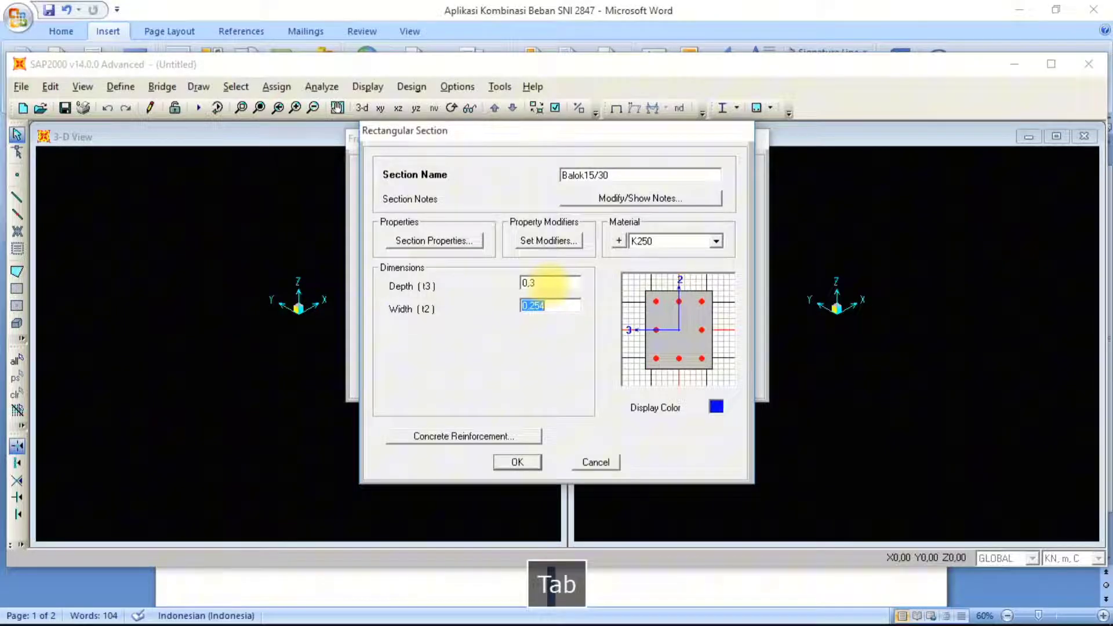
{"action": "type", "text": "0,15"}
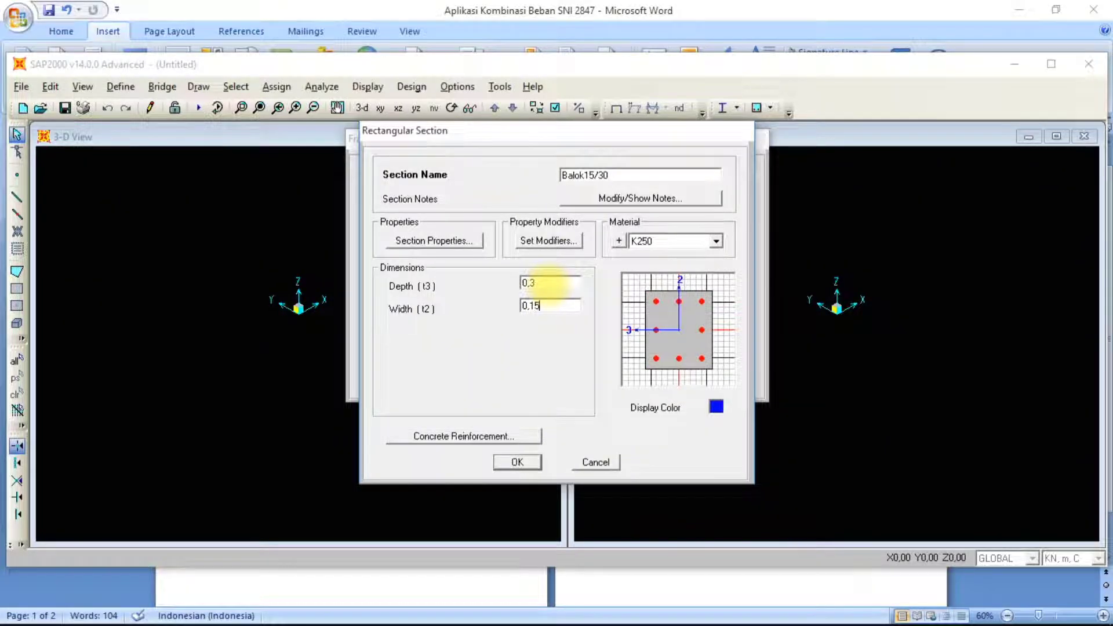
In the beam's reinforcement data, use BJTS280 for the confinement bars and the Beam (M3 Design Only) type, then save the section
{"action": "left_click", "coordinate": [496, 440]}
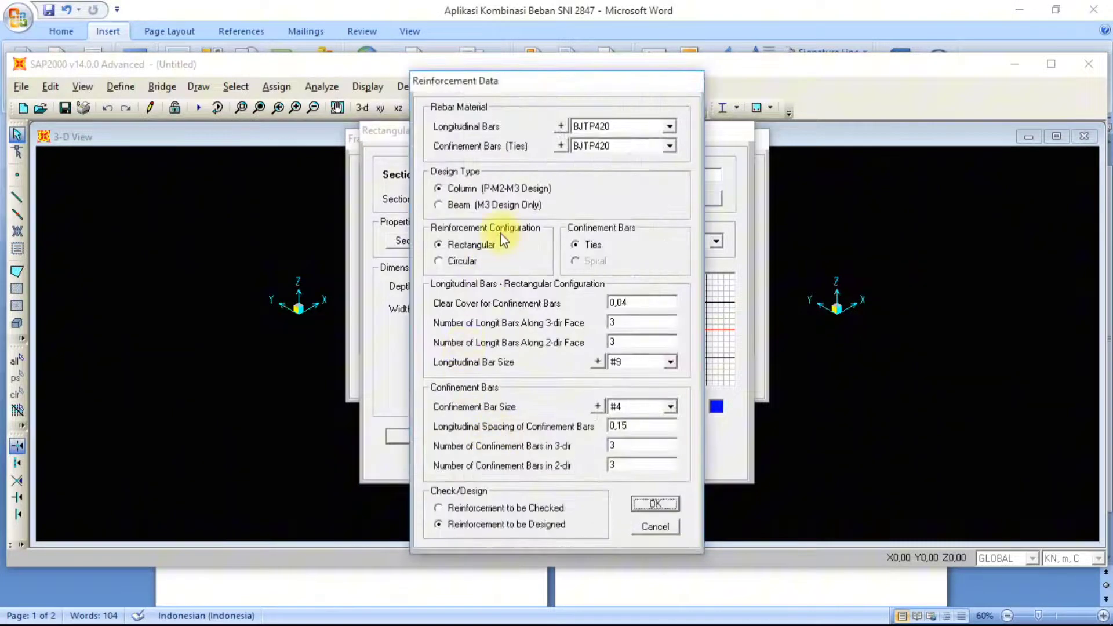
{"action": "left_click", "coordinate": [645, 147]}
{"action": "left_click", "coordinate": [599, 169]}
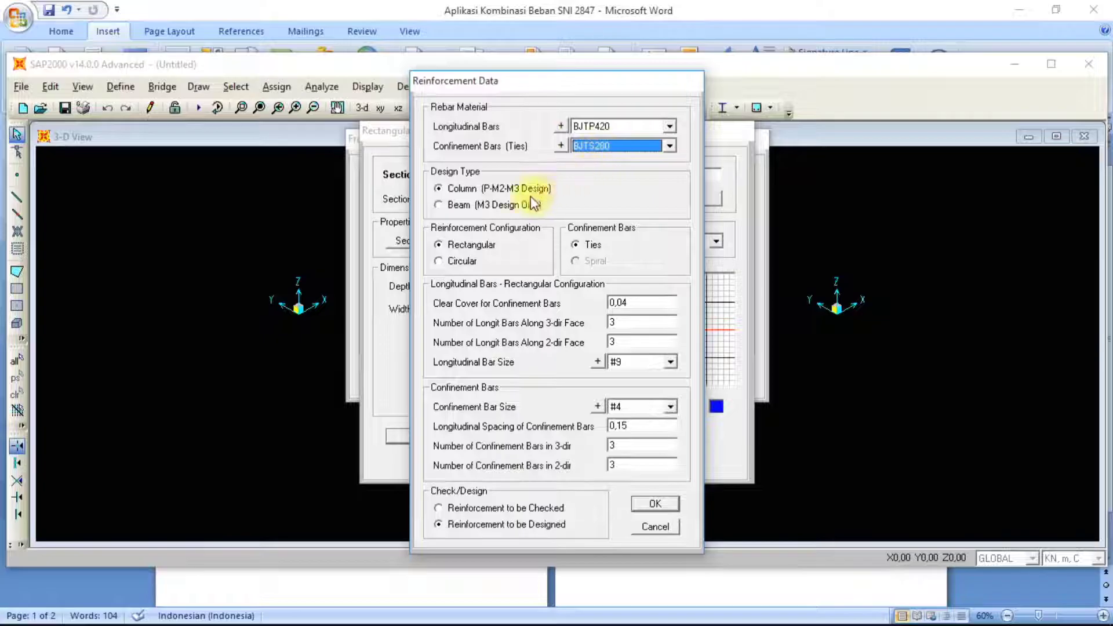
{"action": "left_click", "coordinate": [439, 205]}
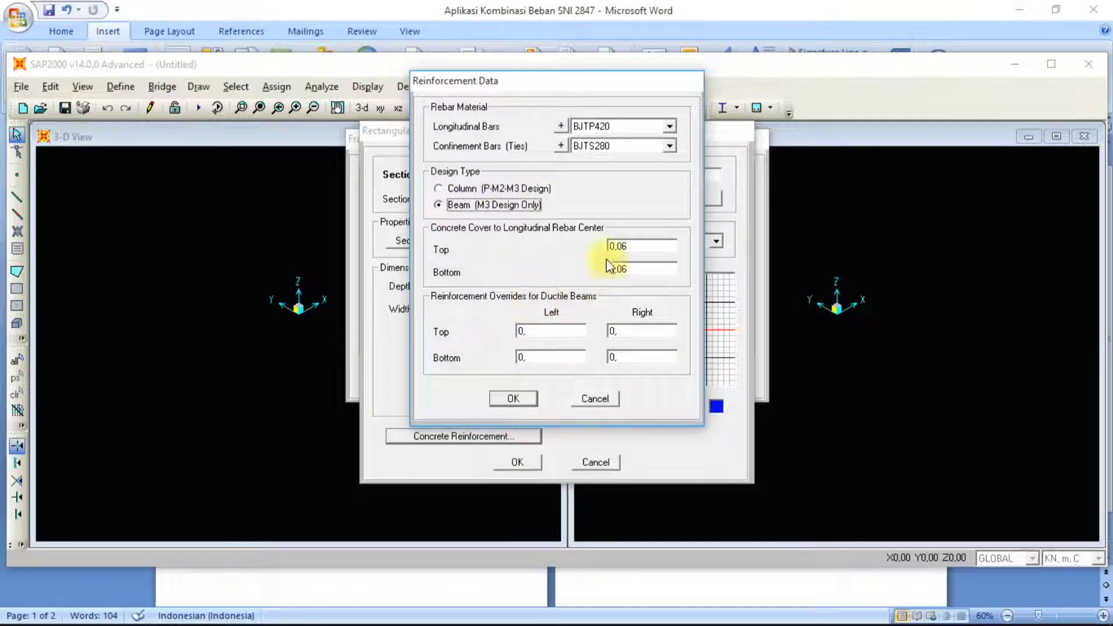
{"action": "left_click", "coordinate": [518, 403]}
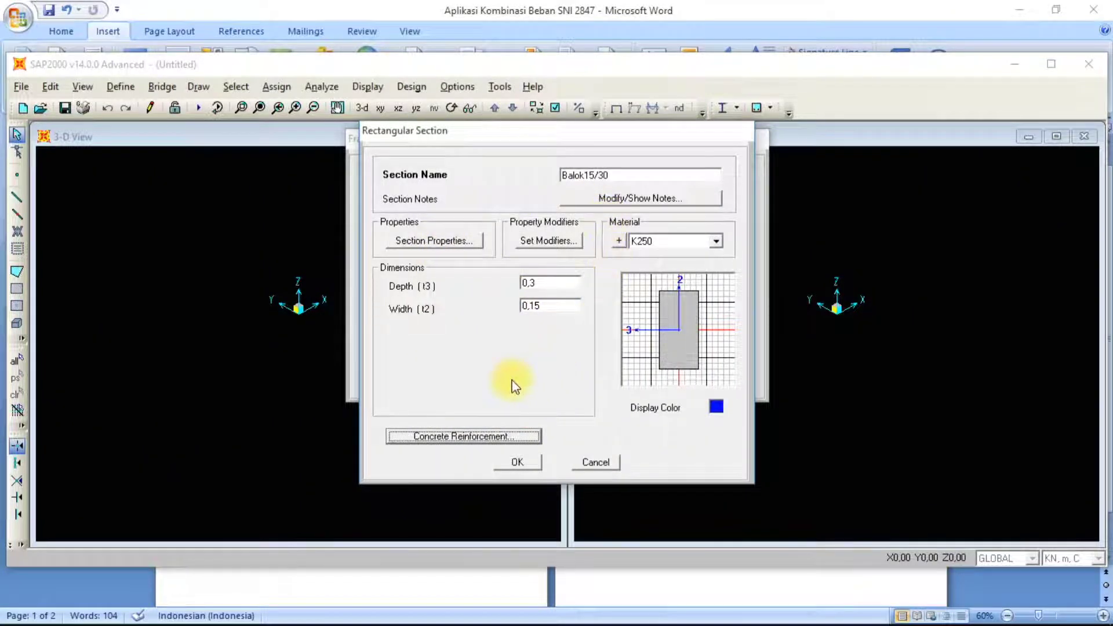
{"action": "left_click", "coordinate": [518, 462]}
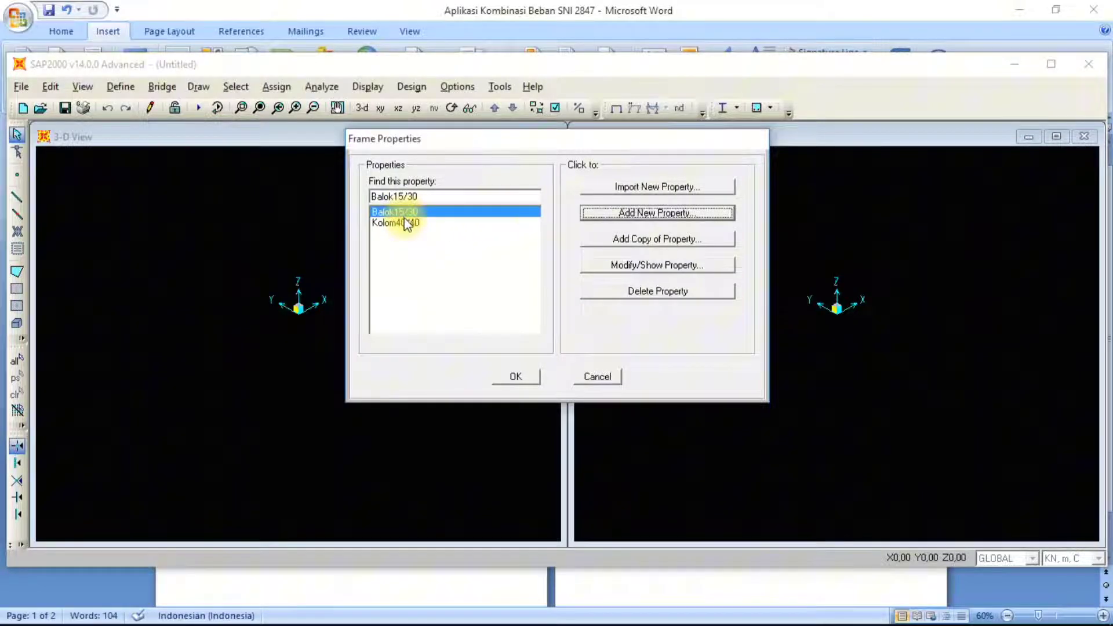
Rename the Balok15/30 frame section to Ba 15/30 and save it
{"action": "left_click", "coordinate": [640, 267]}
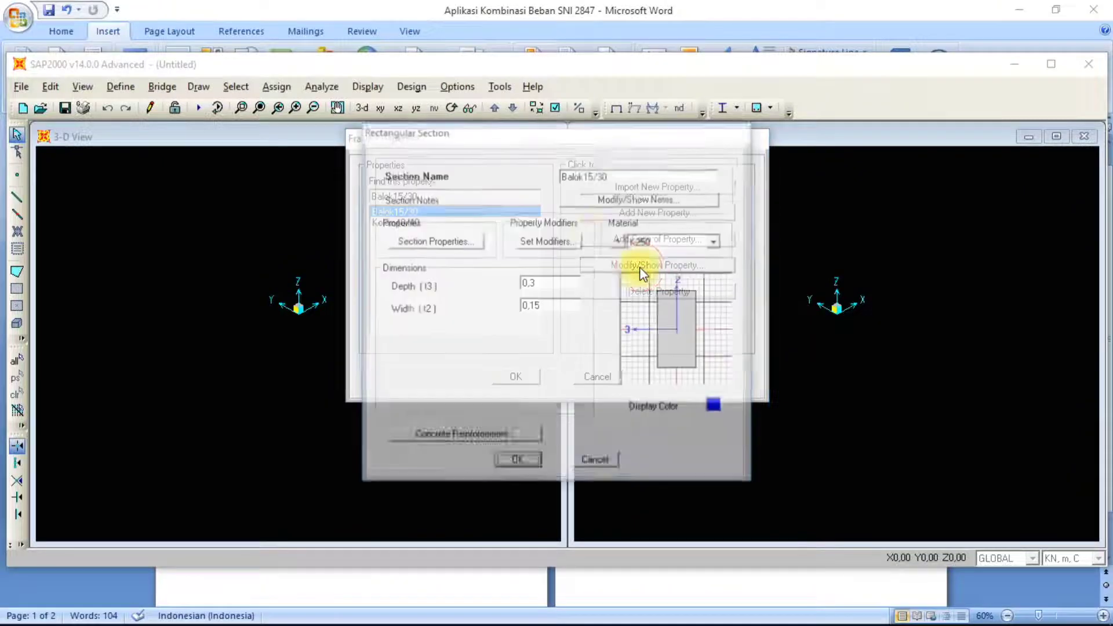
{"action": "left_click", "coordinate": [583, 175]}
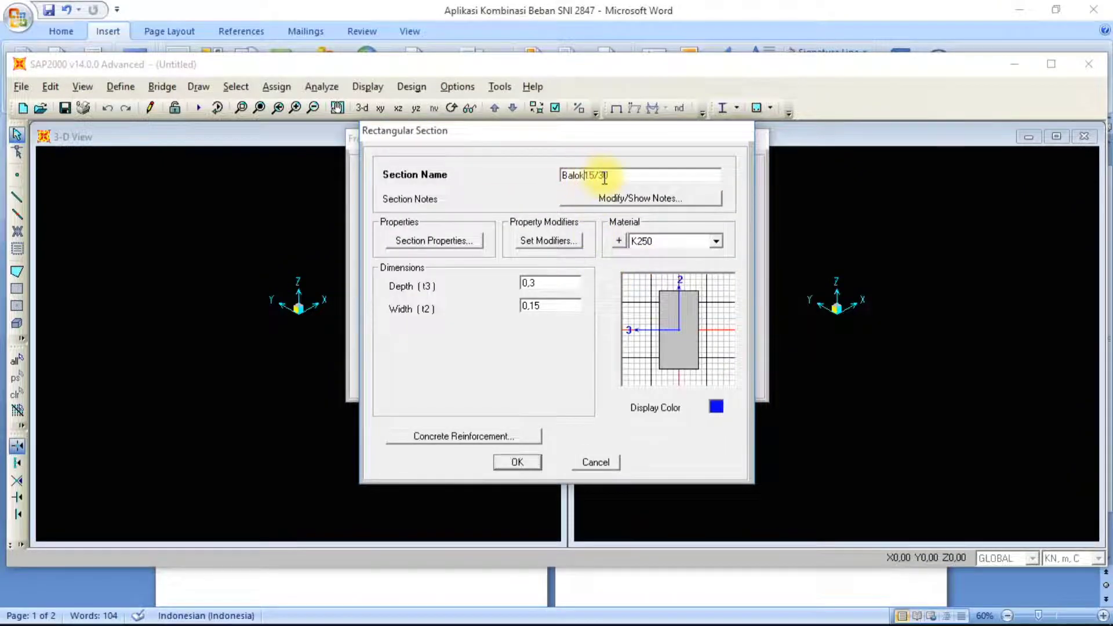
{"action": "type", "text": "Anak"}
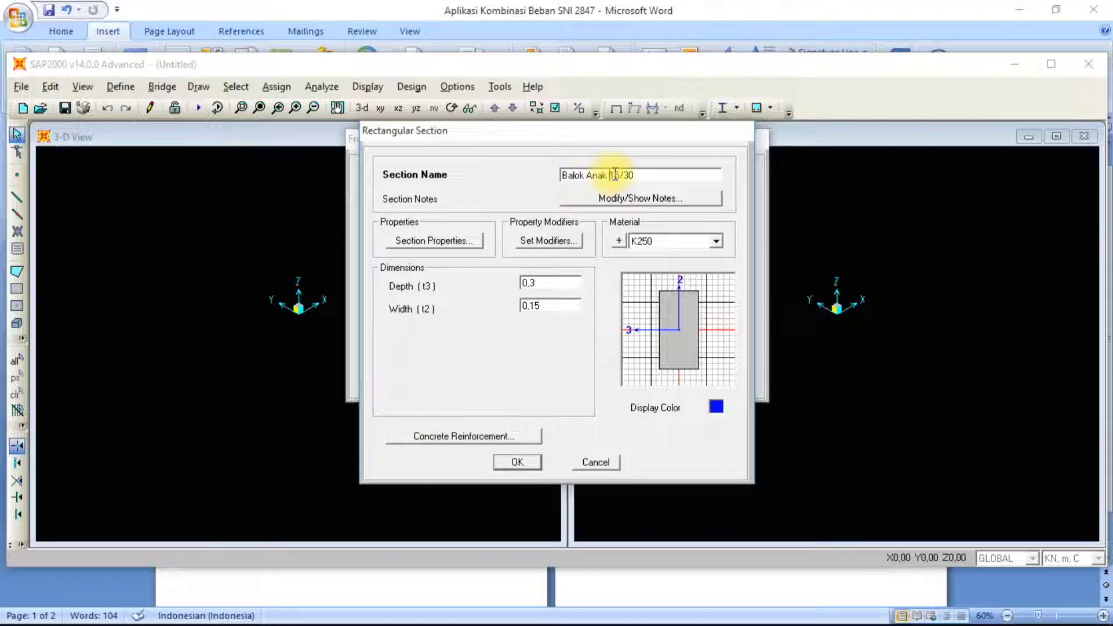
{"action": "left_click_drag", "start_coordinate": [611, 174], "coordinate": [569, 175]}
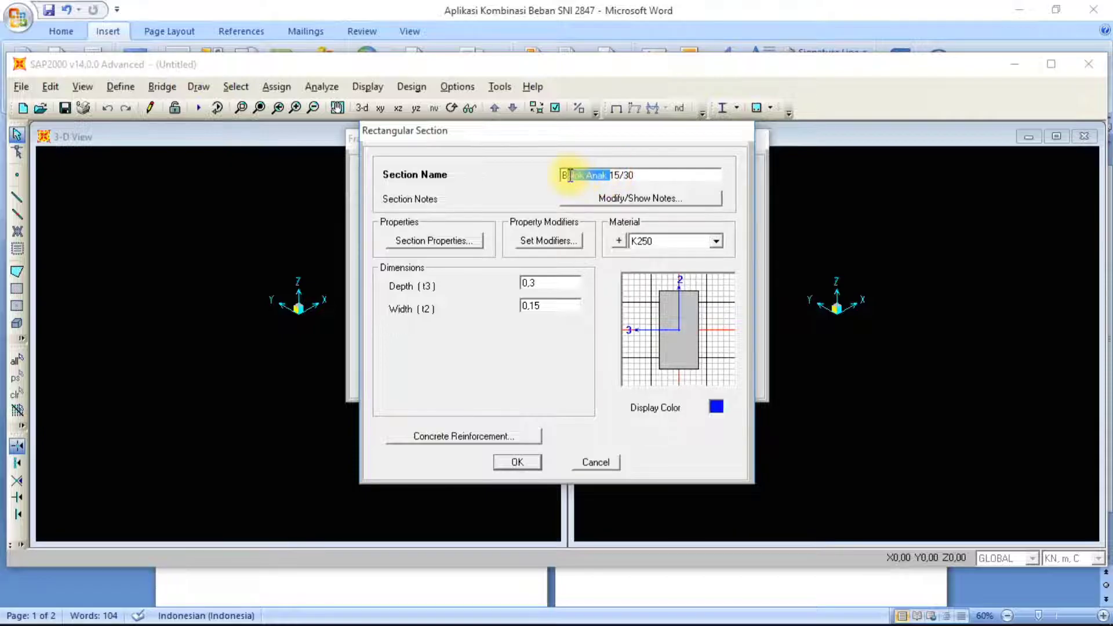
{"action": "type", "text": "a"}
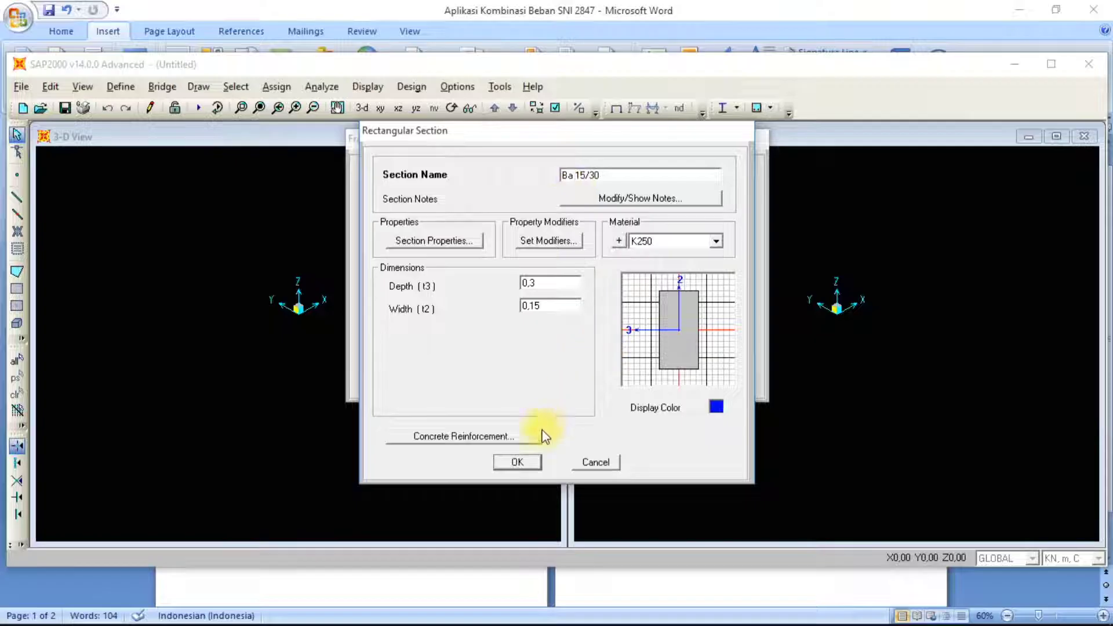
{"action": "left_click", "coordinate": [517, 462]}
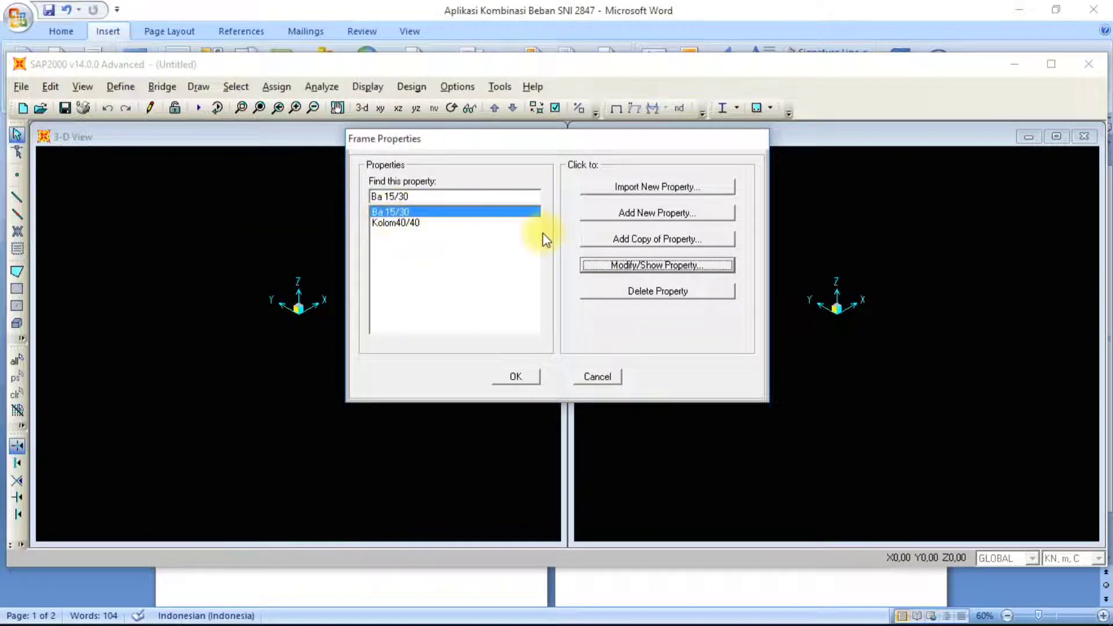
Add a copy of the Ba 15/30 section and name it Bi 20/40
{"action": "left_click", "coordinate": [645, 244]}
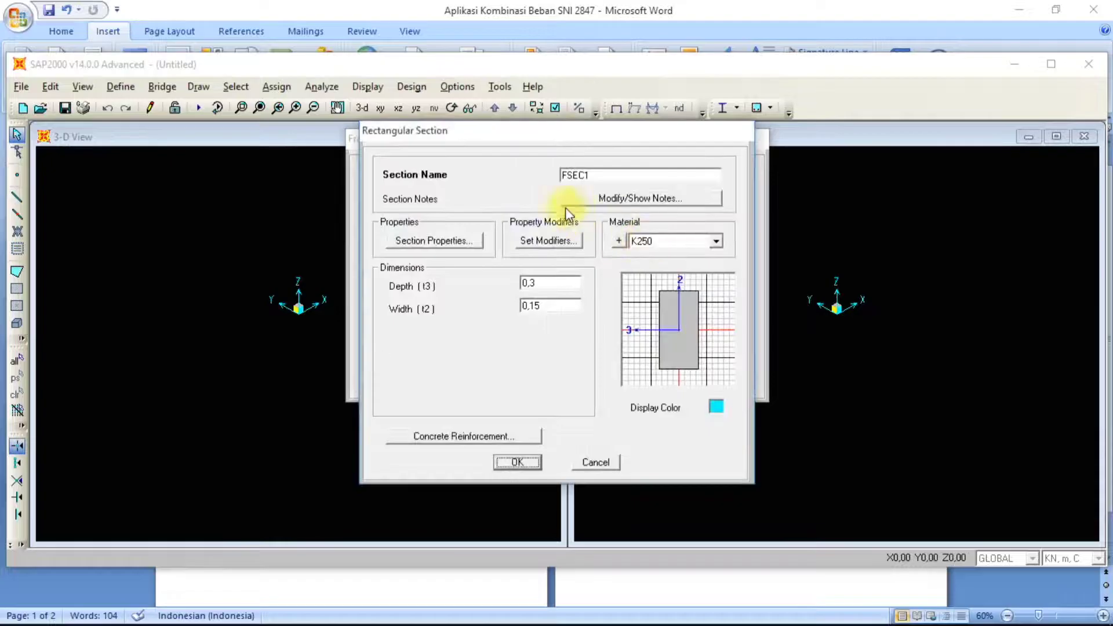
{"action": "double_click", "coordinate": [595, 174]}
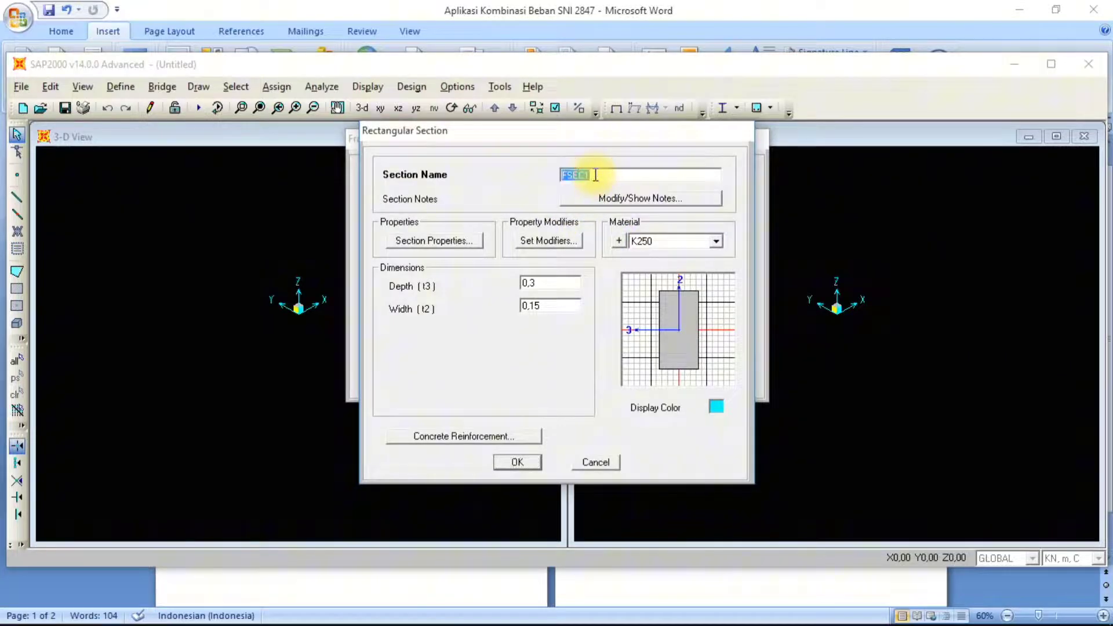
{"action": "type", "text": "Bi 20/40"}
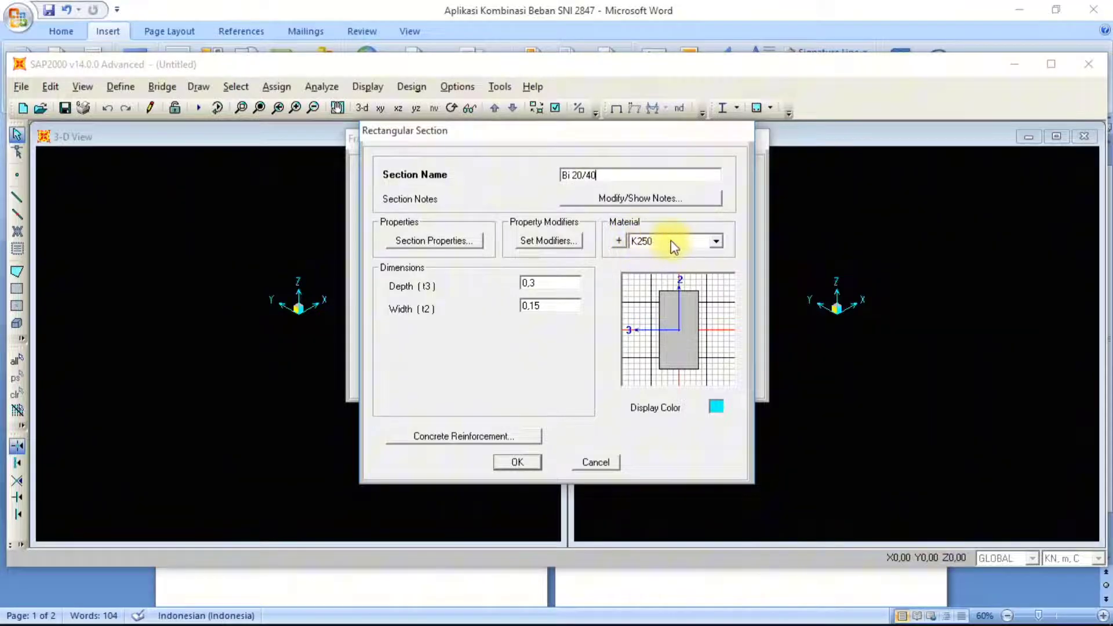
Set the Bi 20/40 section's depth to 0,4 m and width to 0,2 m, save it, and accept the frame properties
{"action": "left_click", "coordinate": [547, 284]}
{"action": "type", "text": "0,4"}
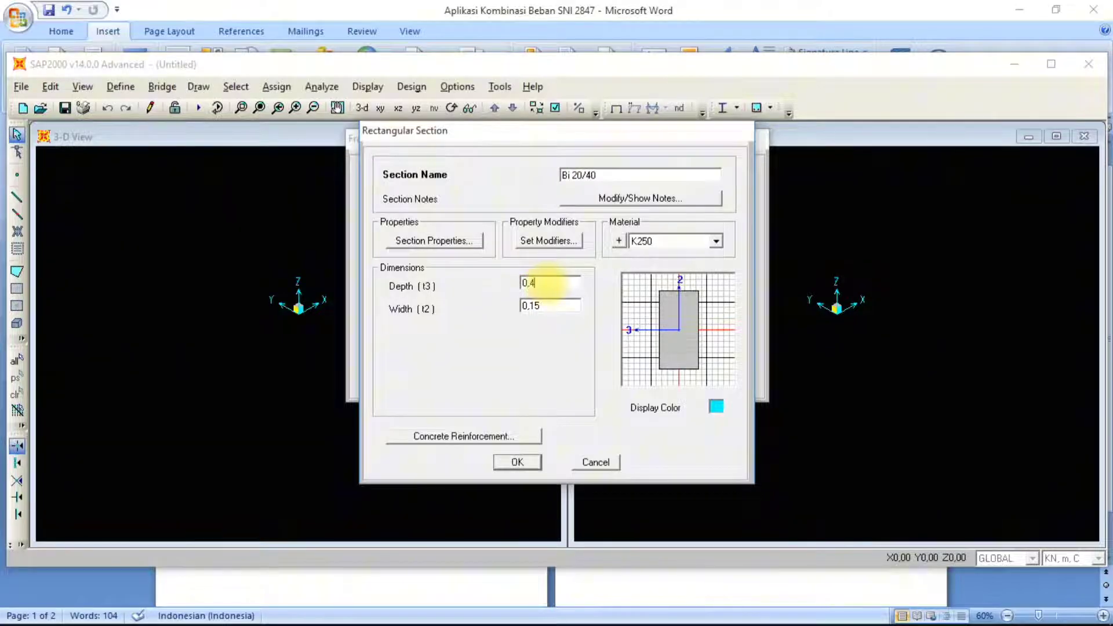
{"action": "key", "text": "Tab"}
{"action": "type", "text": "0,2"}
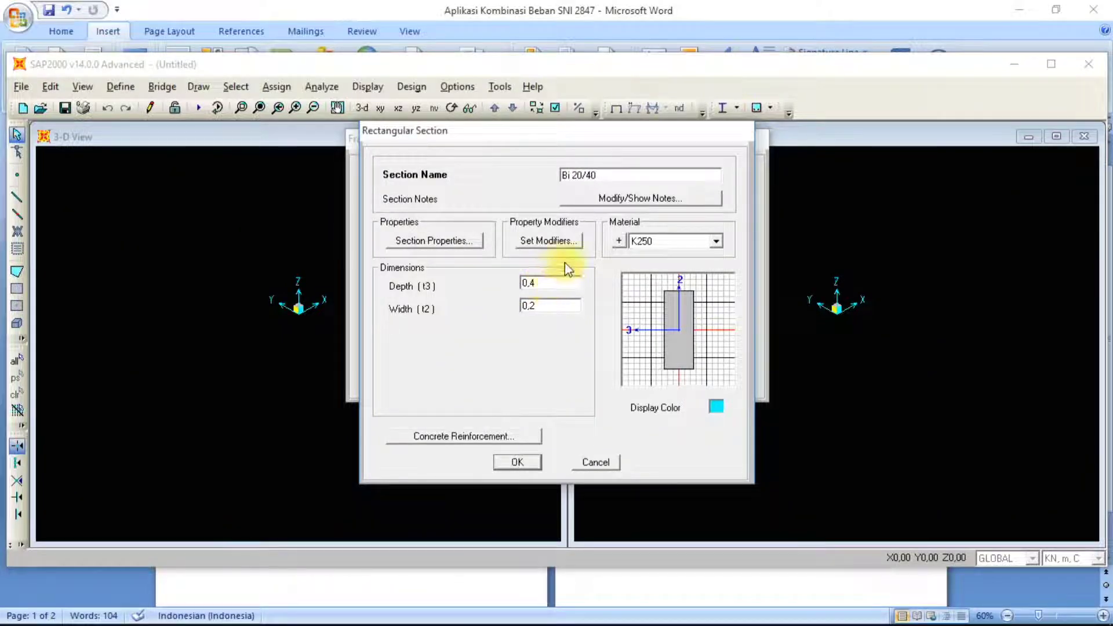
{"action": "left_click", "coordinate": [552, 368]}
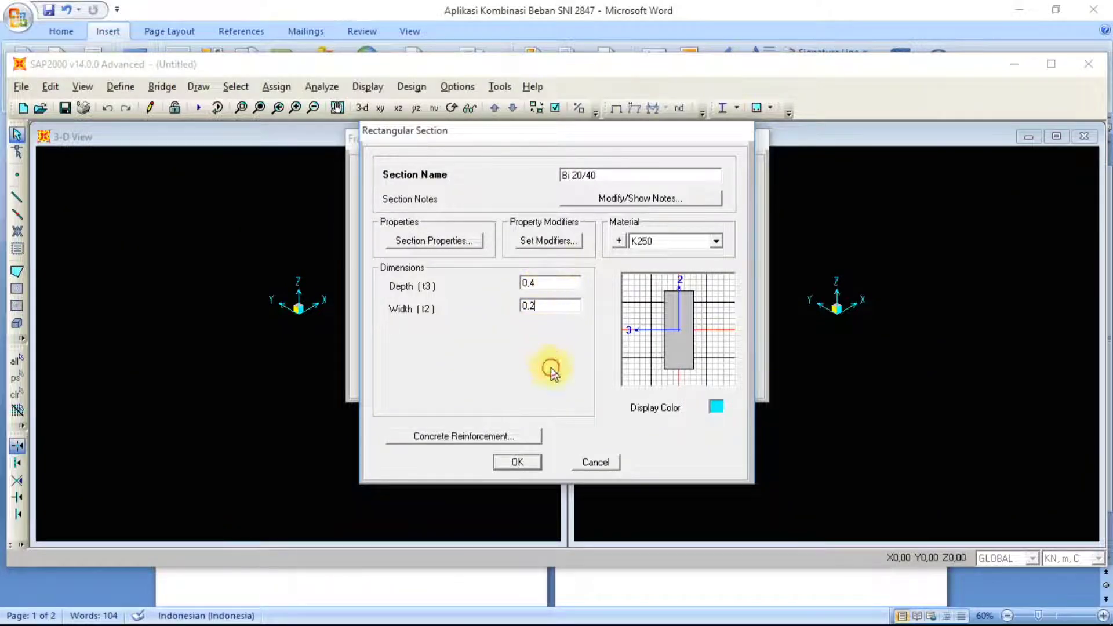
{"action": "double_click", "coordinate": [562, 283]}
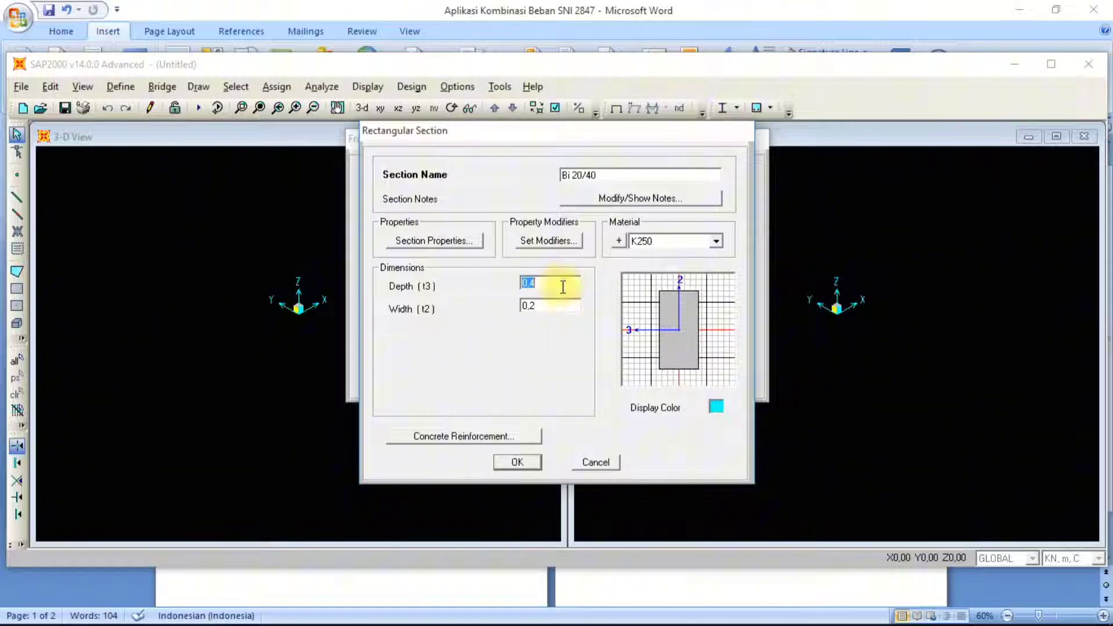
{"action": "double_click", "coordinate": [552, 304]}
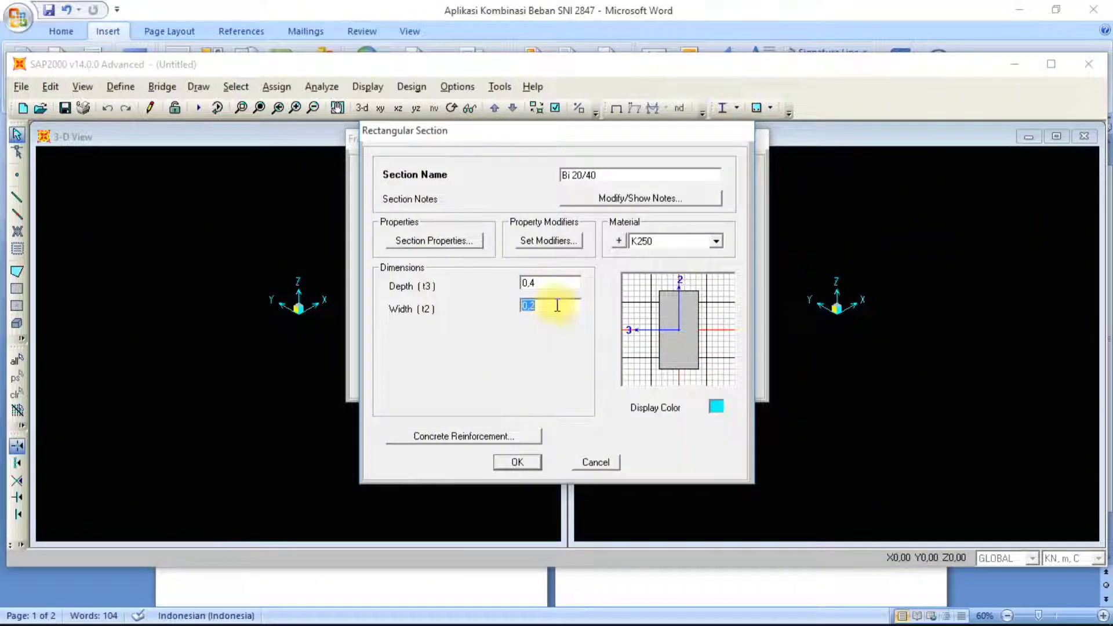
{"action": "left_click", "coordinate": [518, 462]}
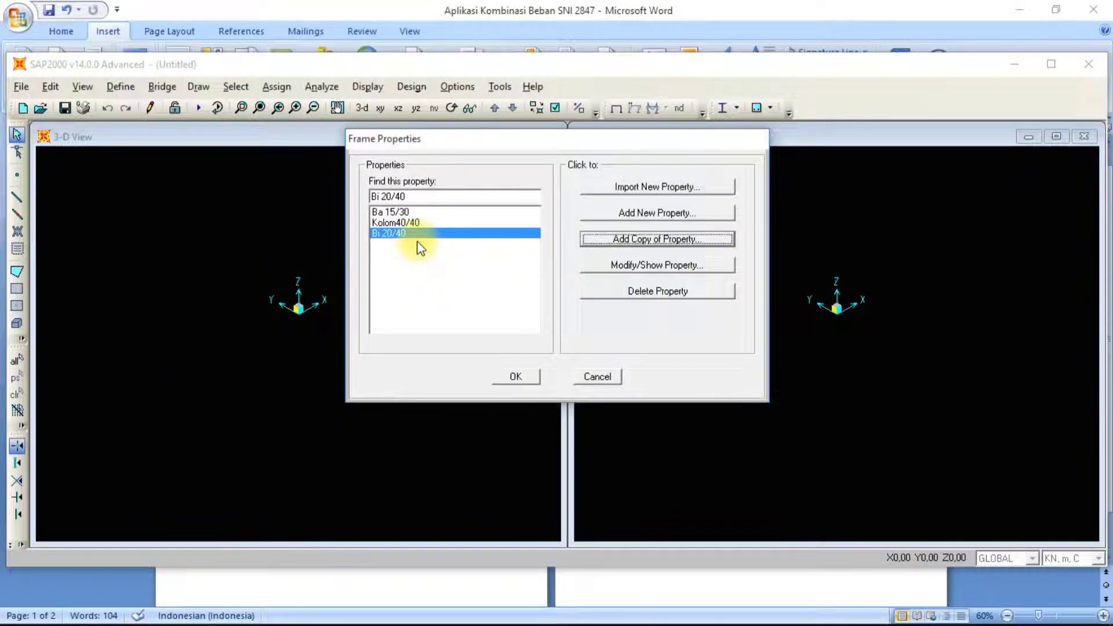
{"action": "left_click", "coordinate": [514, 376]}
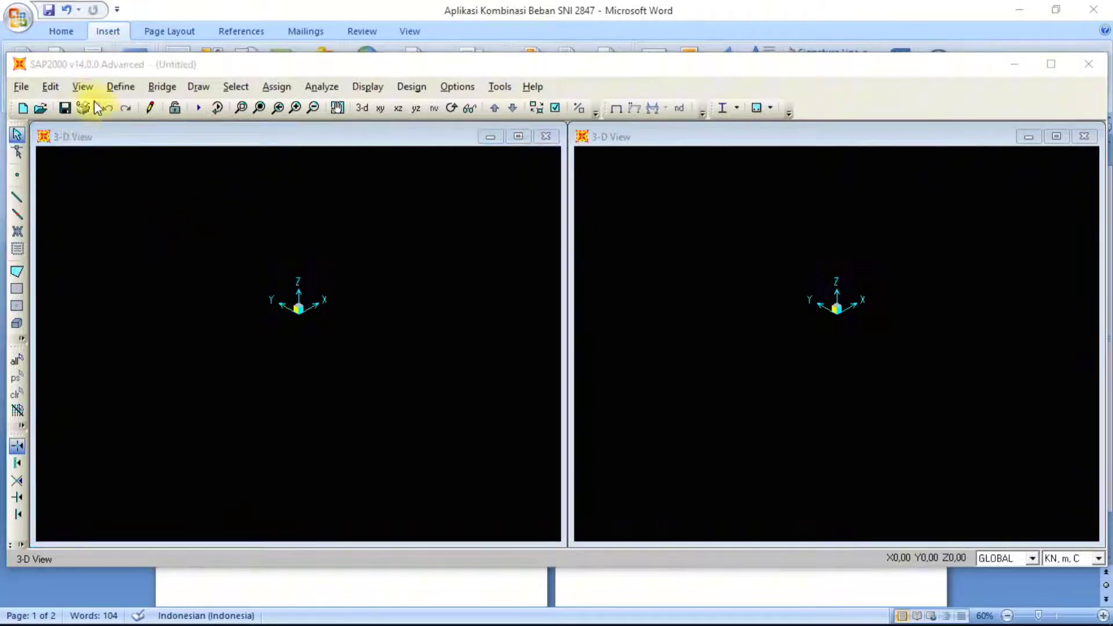
Start a new area section of the Shell type
{"action": "left_click", "coordinate": [116, 88]}
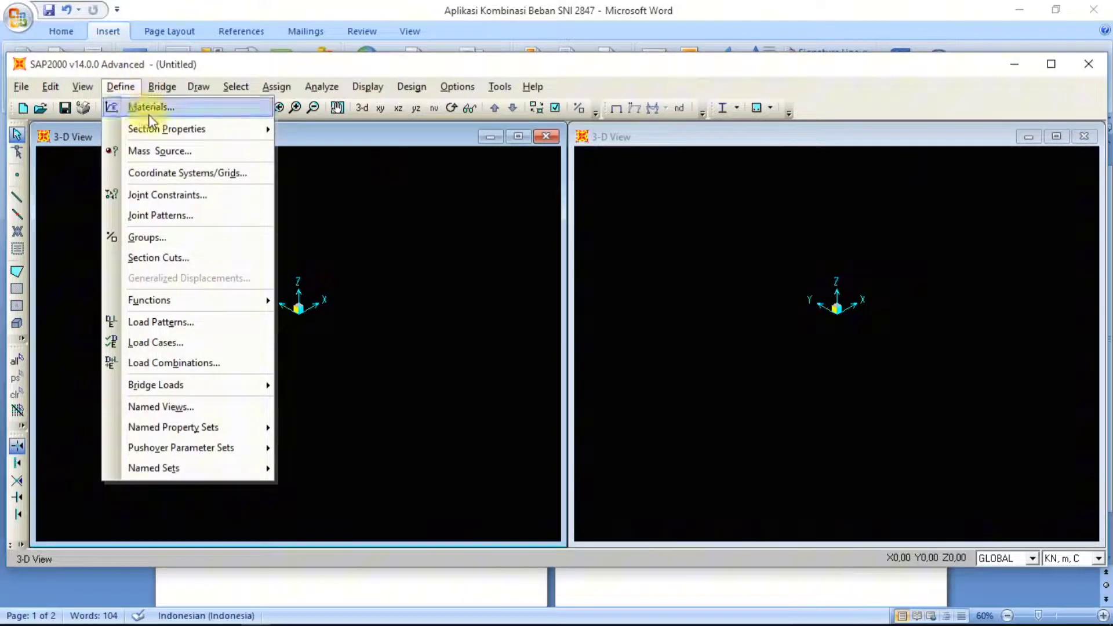
{"action": "mouse_move", "coordinate": [182, 132]}
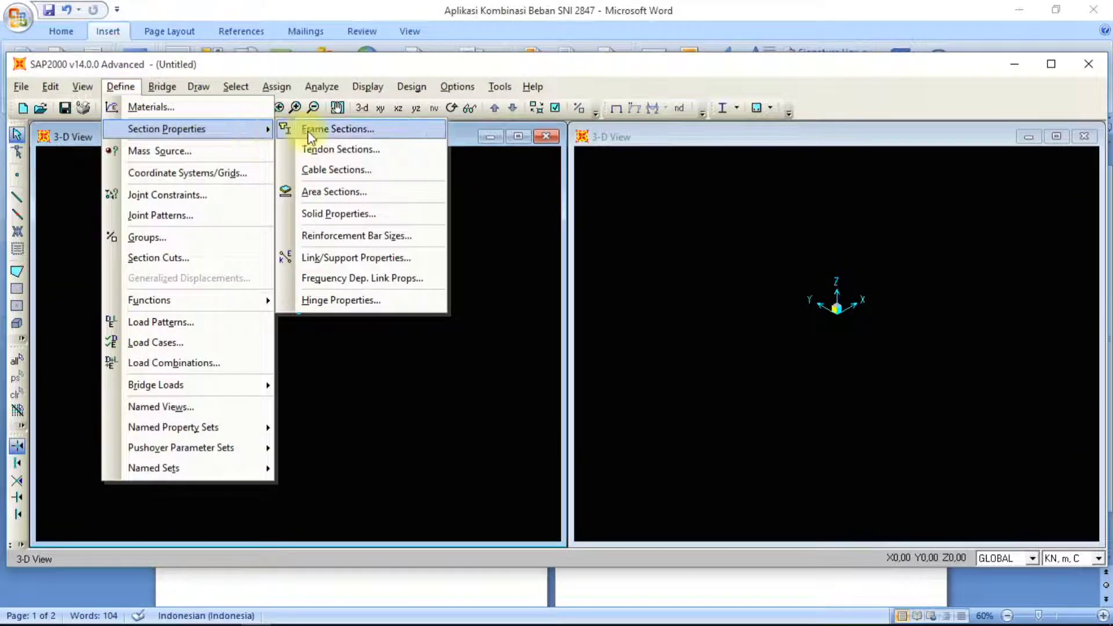
{"action": "left_click", "coordinate": [328, 196]}
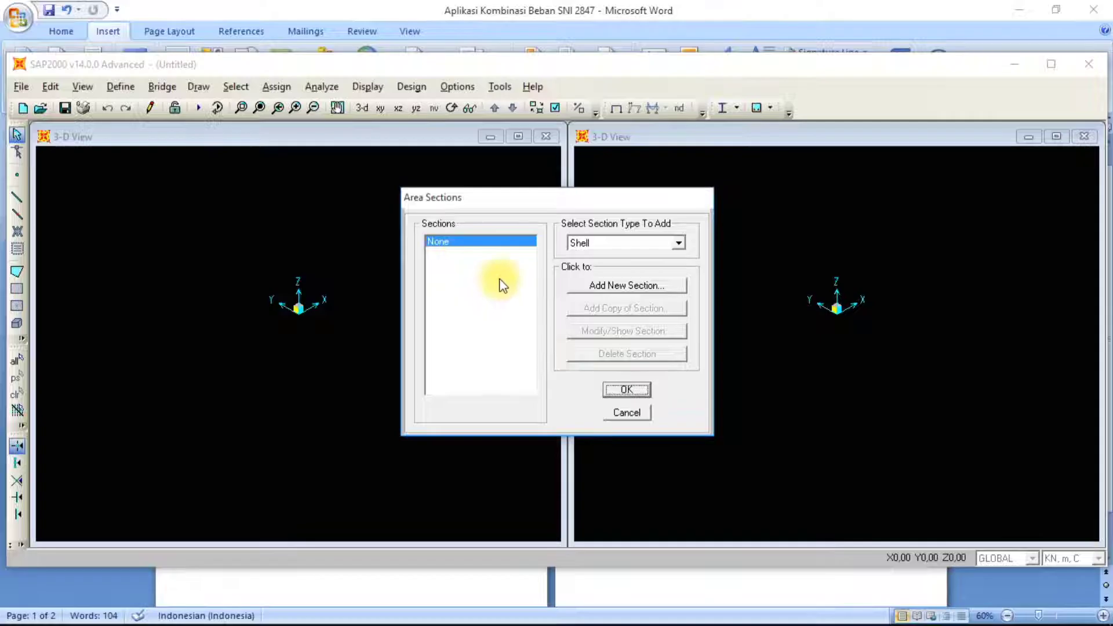
{"action": "left_click", "coordinate": [678, 244]}
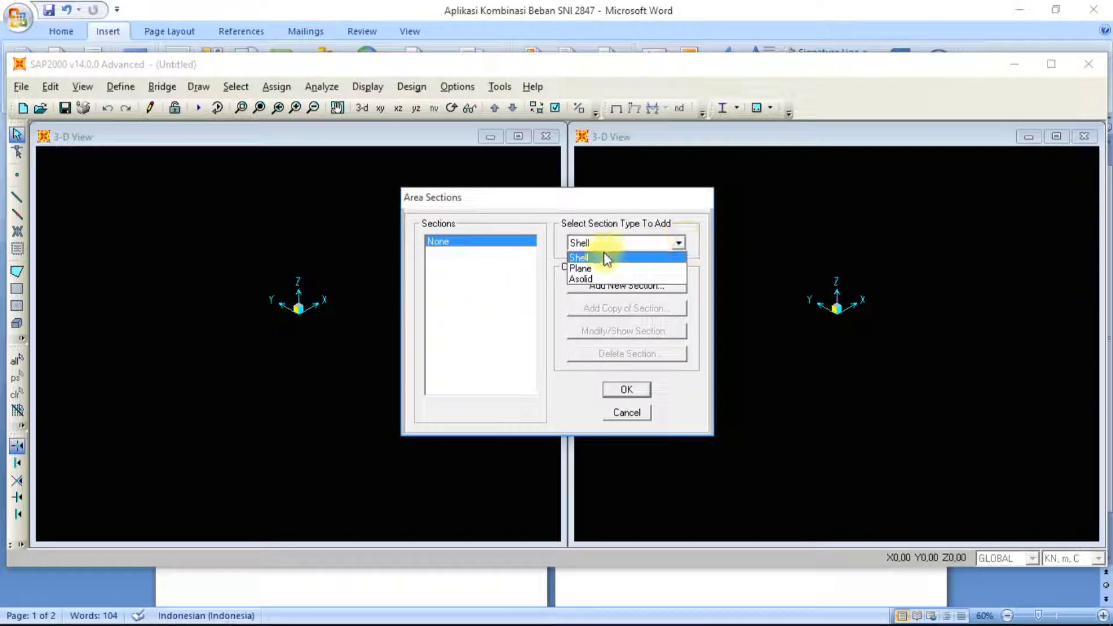
{"action": "left_click", "coordinate": [640, 243]}
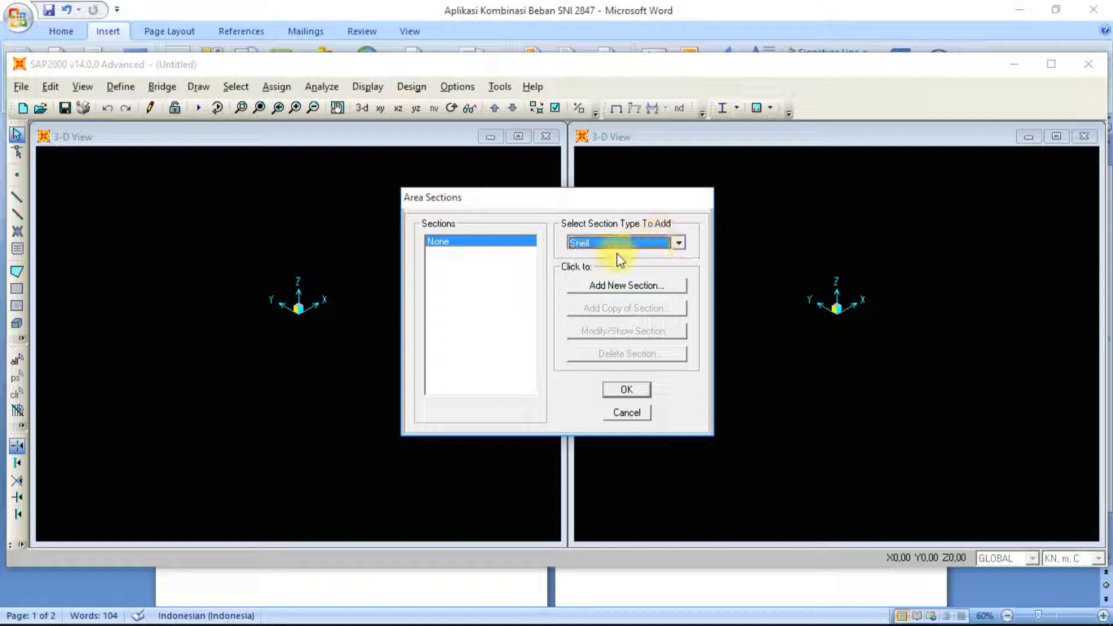
{"action": "left_click", "coordinate": [614, 290]}
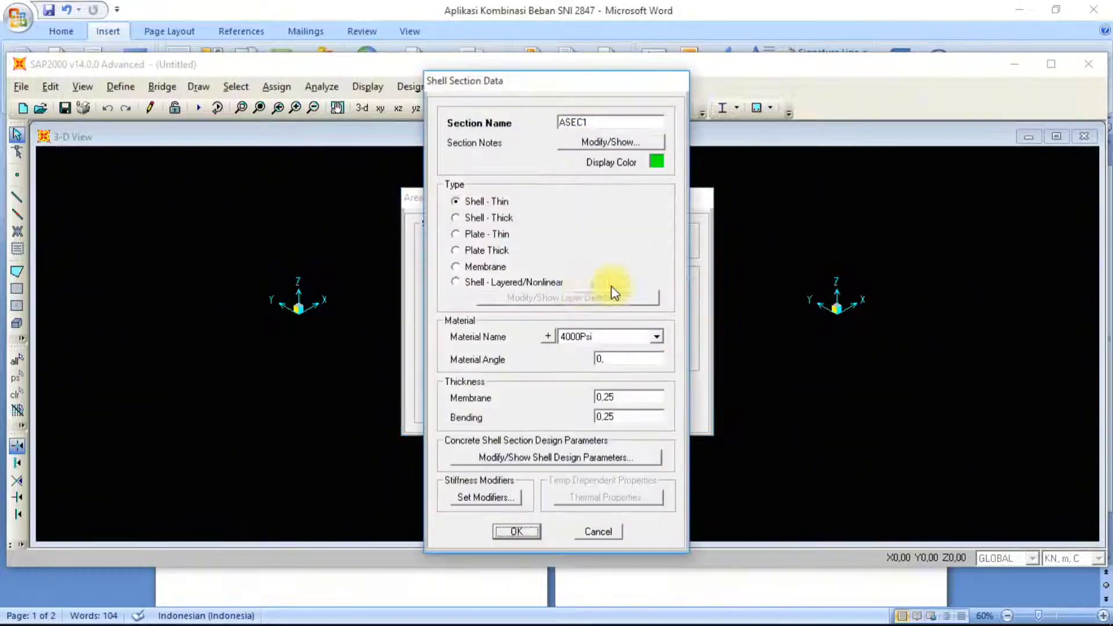
Name the new shell section Plat Lantai and assign it the K250 material
{"action": "double_click", "coordinate": [598, 123]}
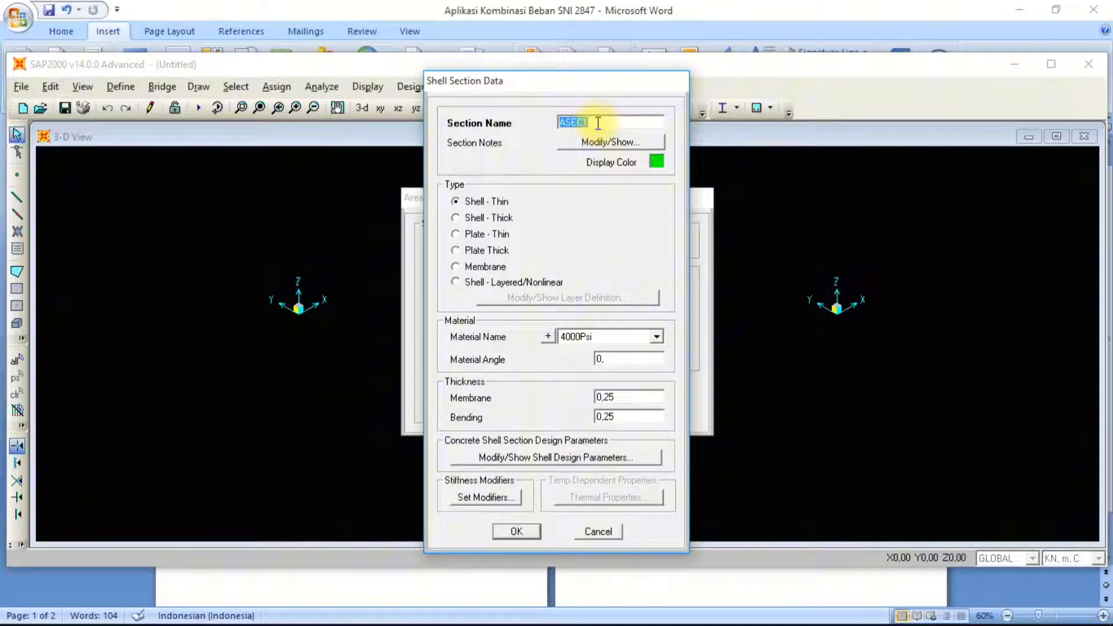
{"action": "type", "text": "Plat La"}
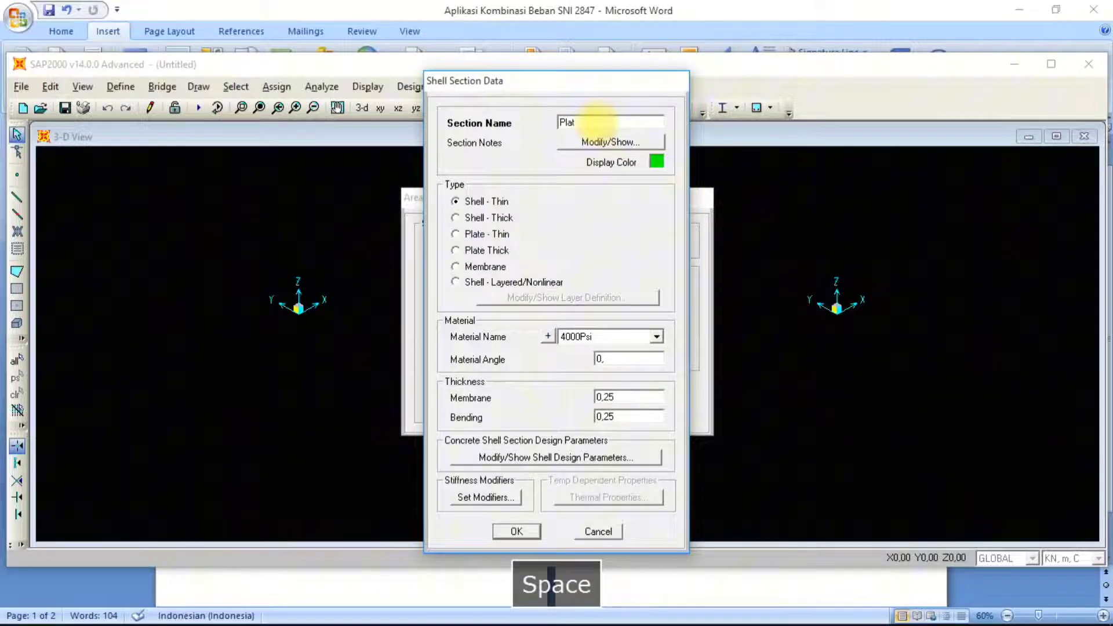
{"action": "type", "text": "nta"}
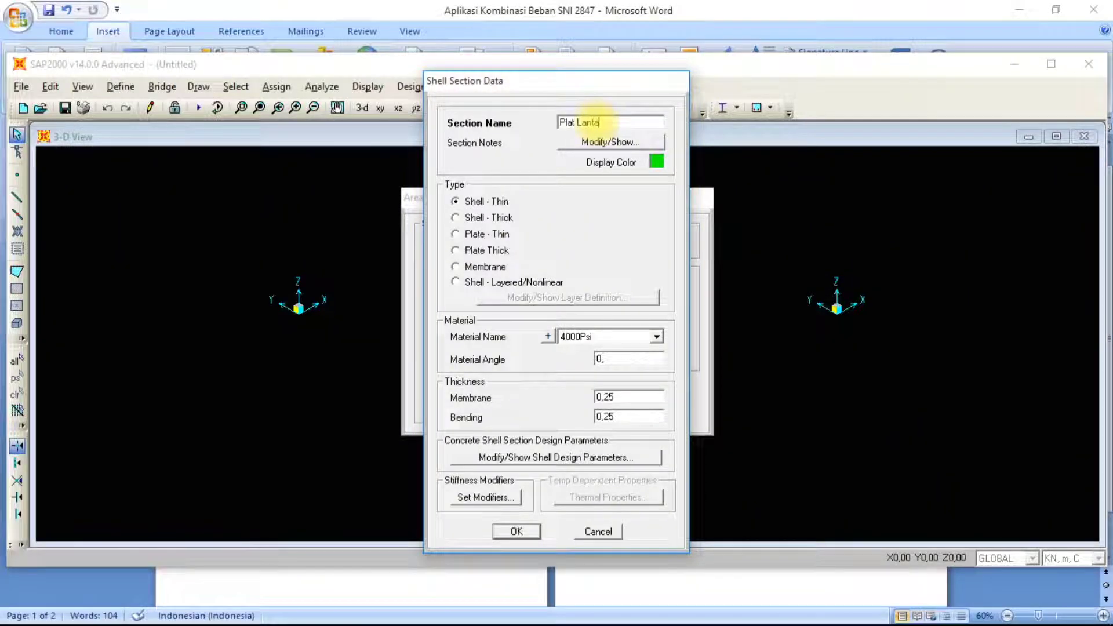
{"action": "type", "text": "i"}
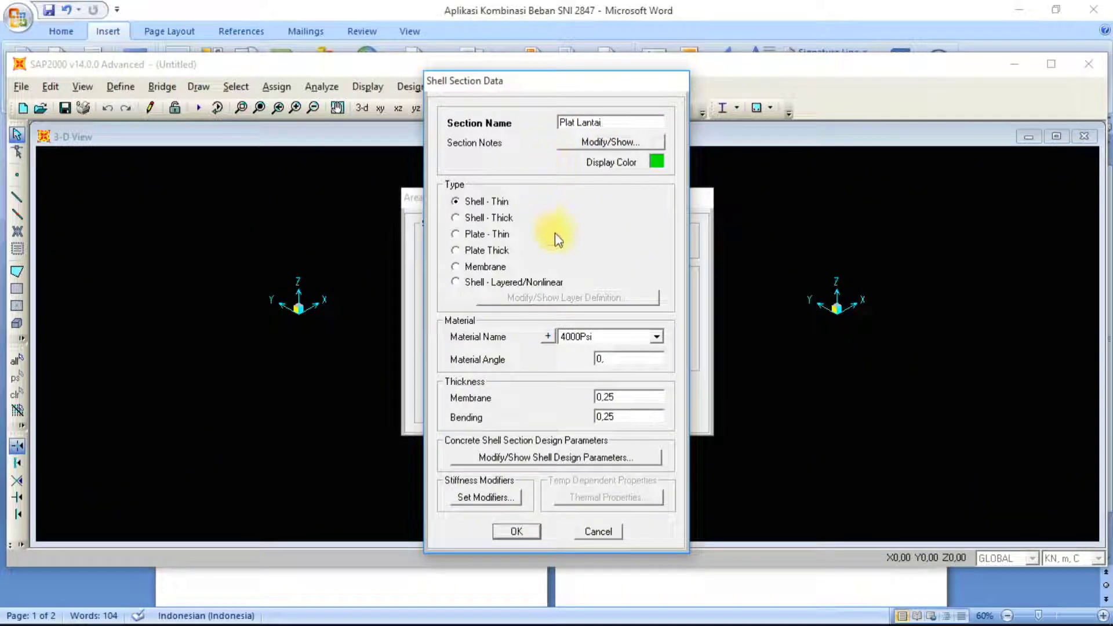
{"action": "left_click", "coordinate": [656, 336]}
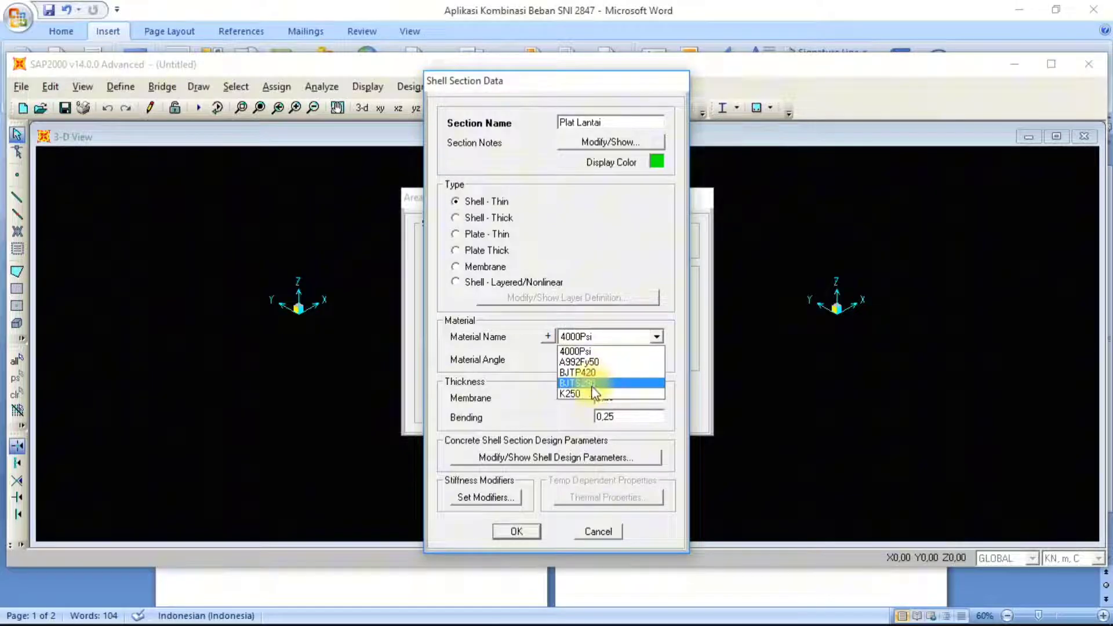
{"action": "left_click", "coordinate": [590, 391]}
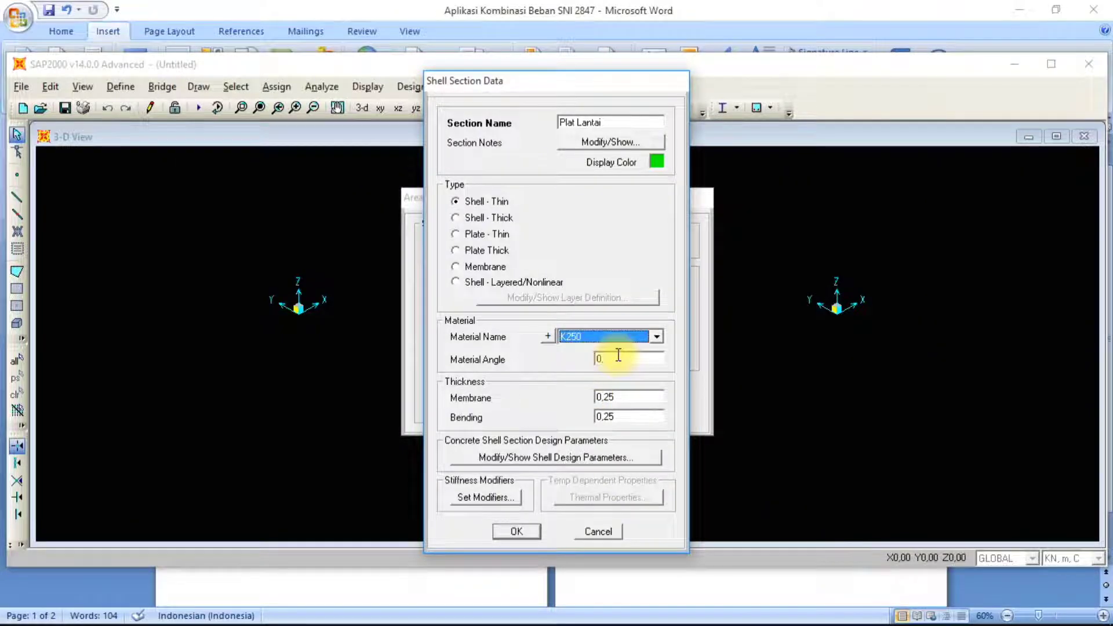
Set both the membrane and bending thickness of the Plat Lantai section to 0,12 m
{"action": "double_click", "coordinate": [629, 394]}
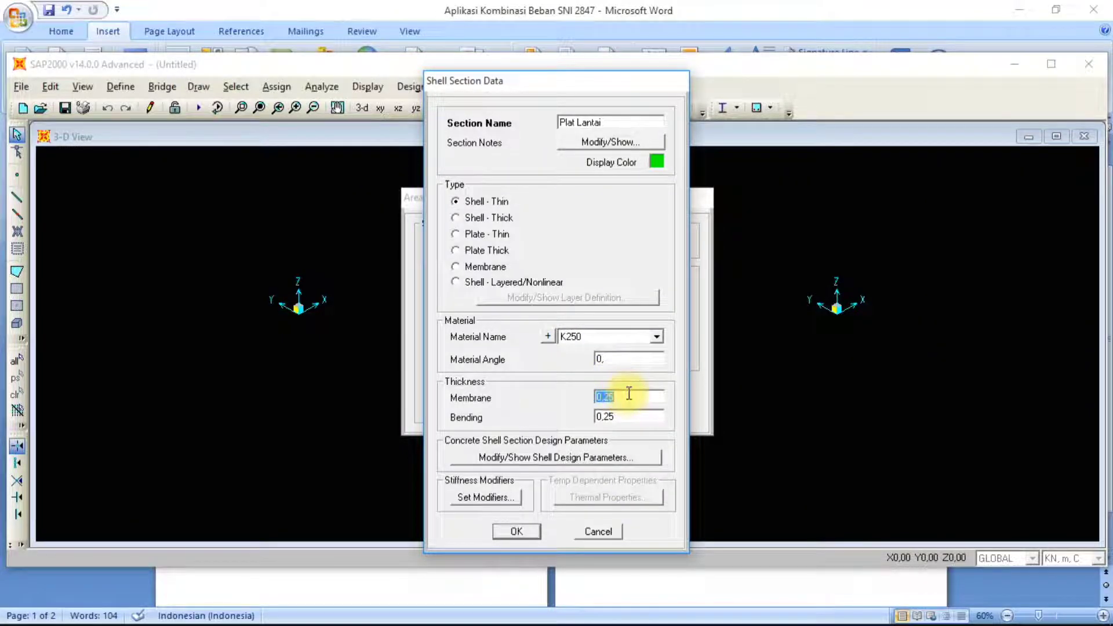
{"action": "type", "text": "0,12"}
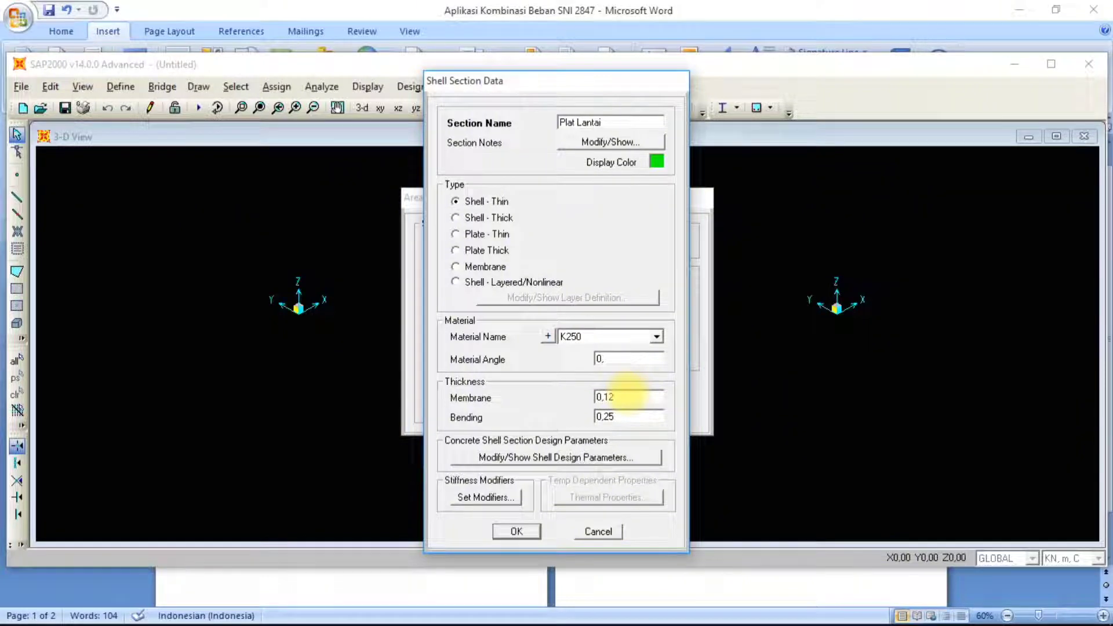
{"action": "key", "text": "Tab"}
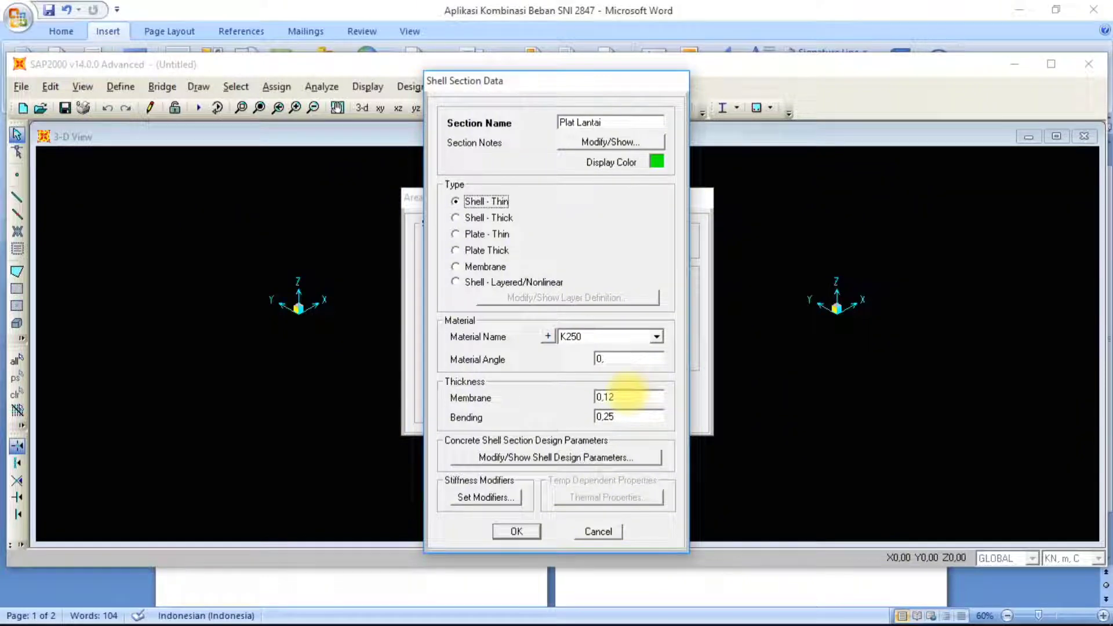
{"action": "double_click", "coordinate": [628, 416]}
{"action": "type", "text": "0,12"}
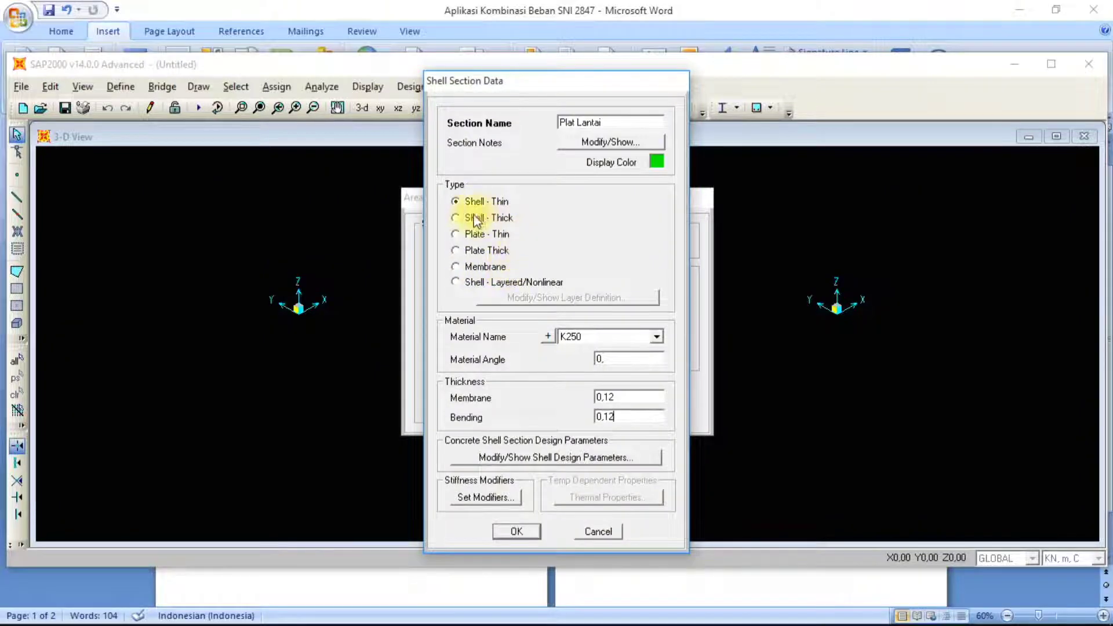
{"action": "left_click", "coordinate": [455, 218]}
{"action": "left_click", "coordinate": [455, 234]}
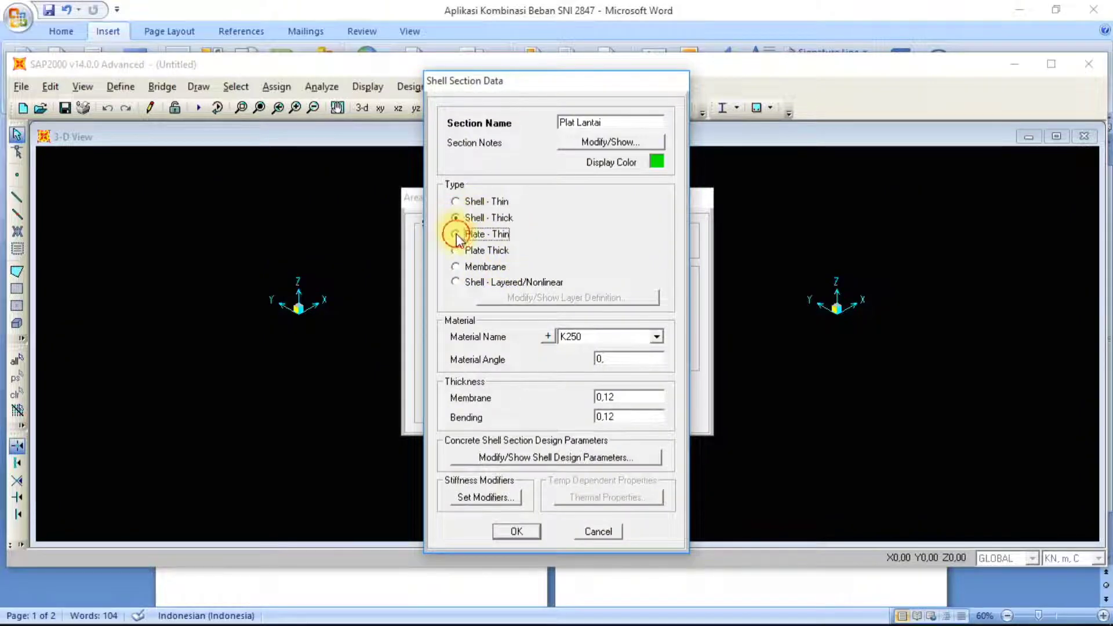
{"action": "left_click", "coordinate": [455, 201]}
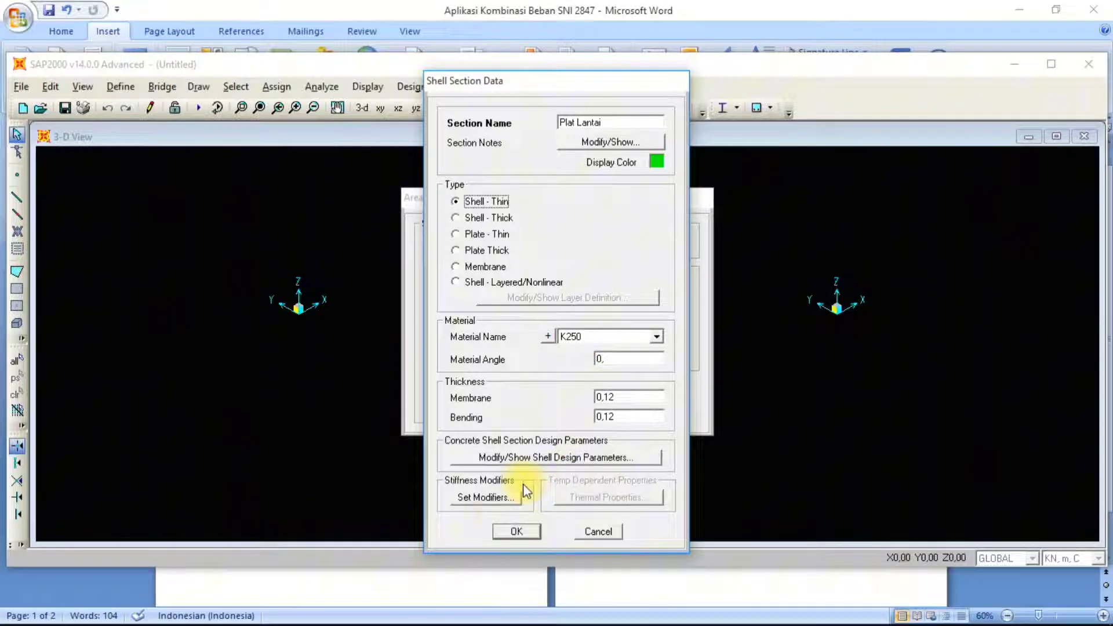
{"action": "left_click", "coordinate": [482, 498]}
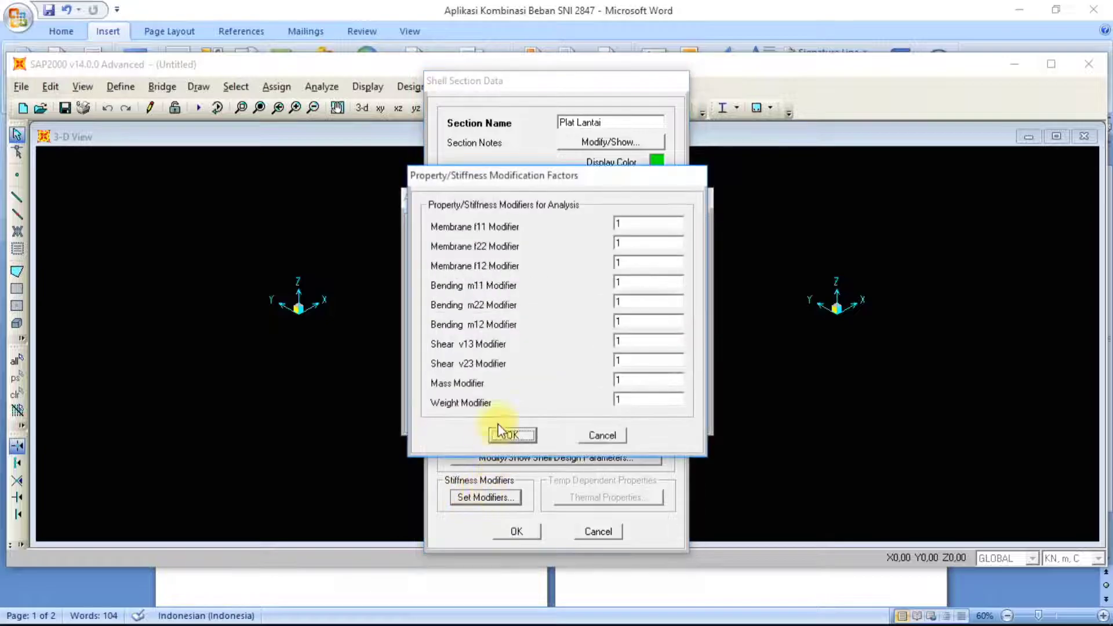
{"action": "left_click", "coordinate": [608, 438]}
Set the rebar material to BJTS280 in the Plat Lantai section's concrete shell design parameters
{"action": "left_click", "coordinate": [545, 459]}
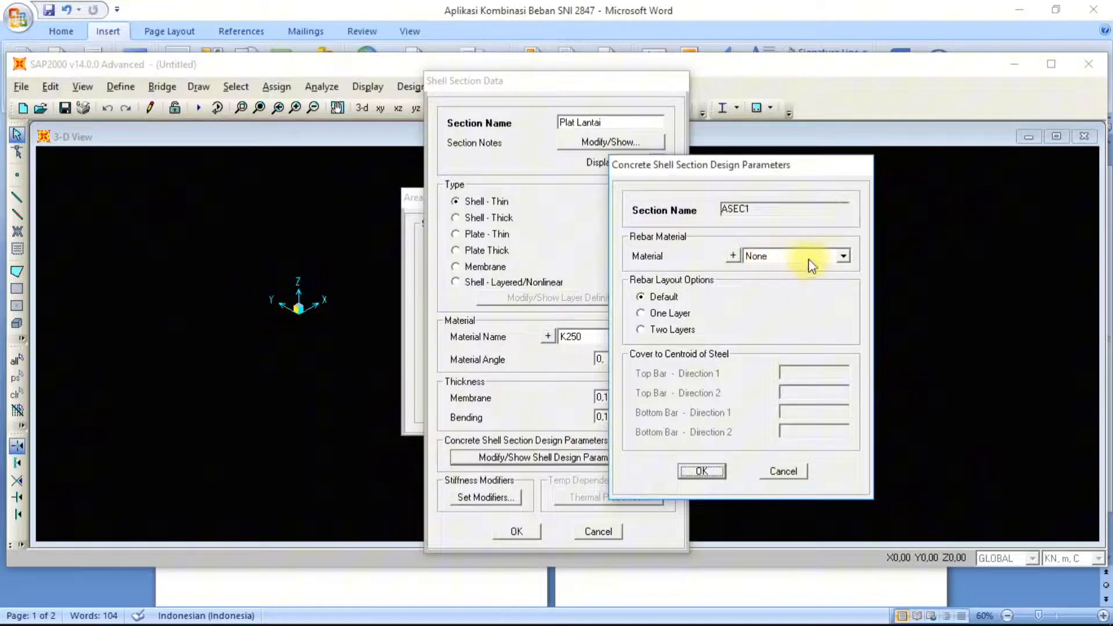
{"action": "left_click", "coordinate": [828, 259]}
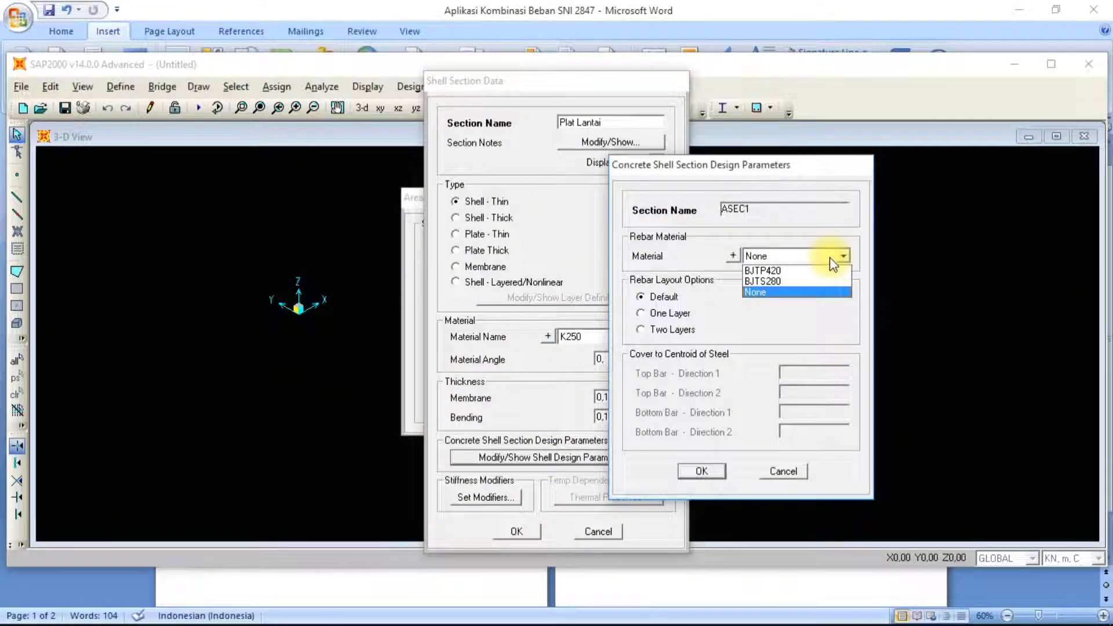
{"action": "left_click", "coordinate": [757, 282]}
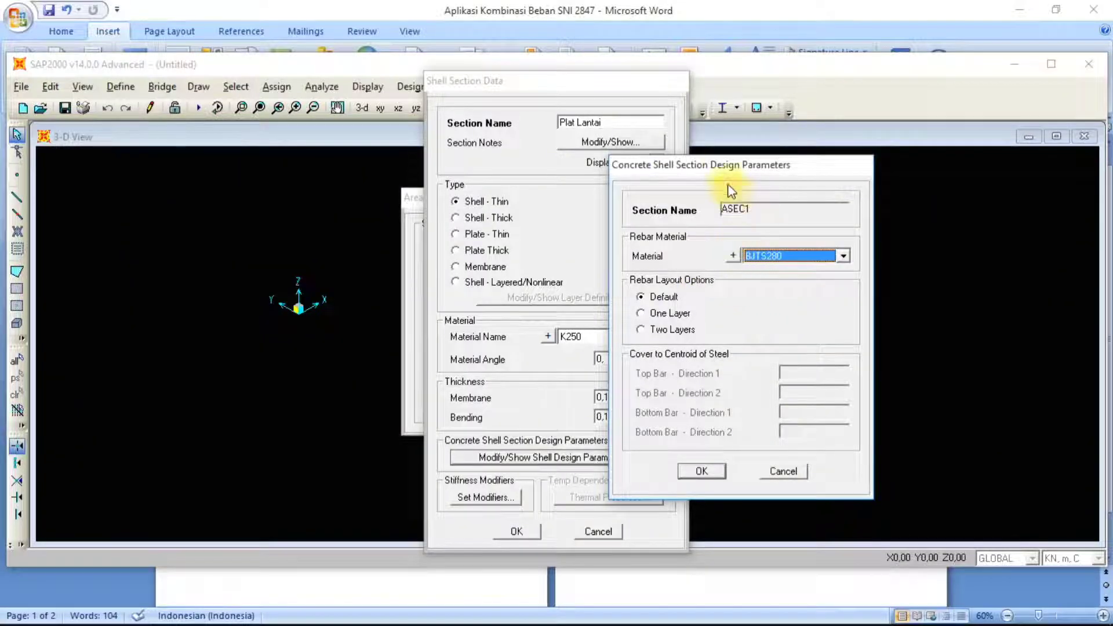
{"action": "left_click_drag", "start_coordinate": [725, 169], "coordinate": [721, 126]}
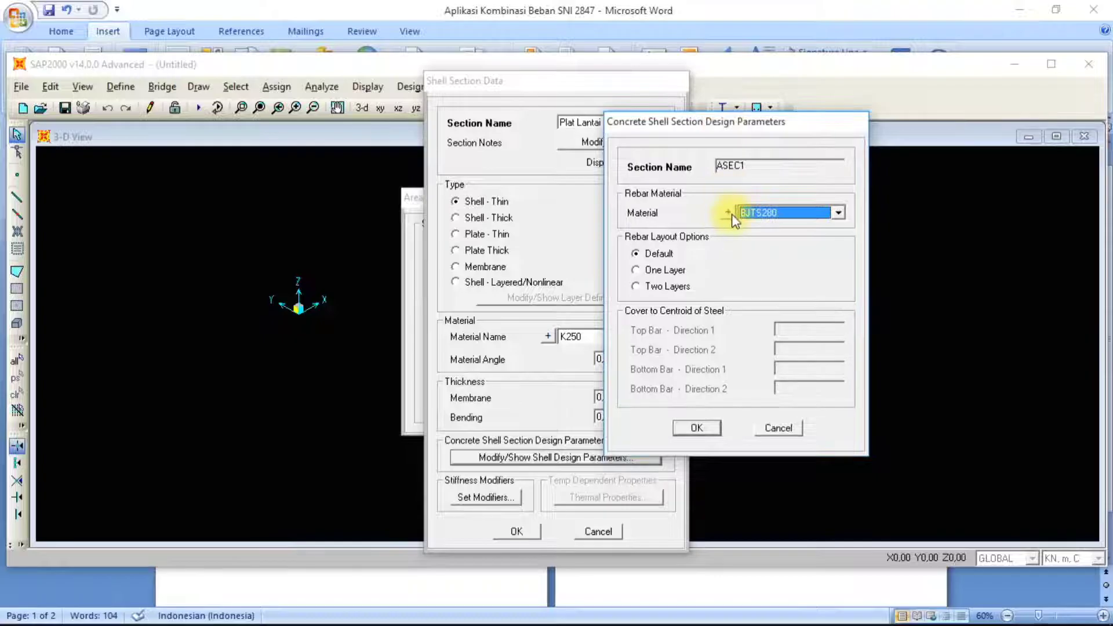
{"action": "left_click", "coordinate": [728, 213]}
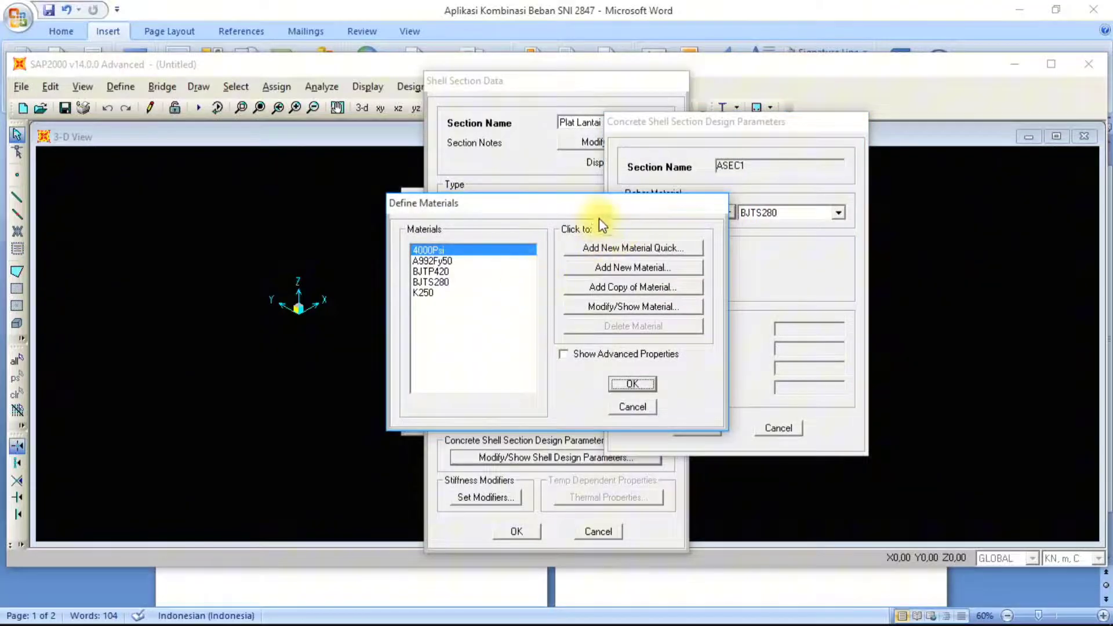
{"action": "left_click_drag", "start_coordinate": [594, 207], "coordinate": [506, 184]}
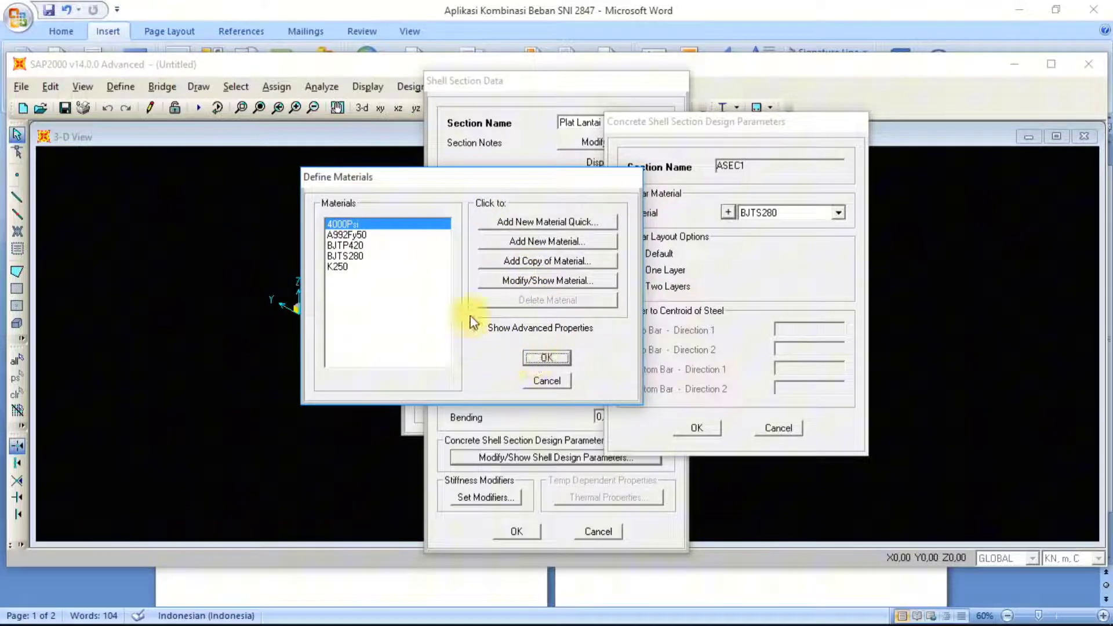
{"action": "left_click", "coordinate": [549, 375]}
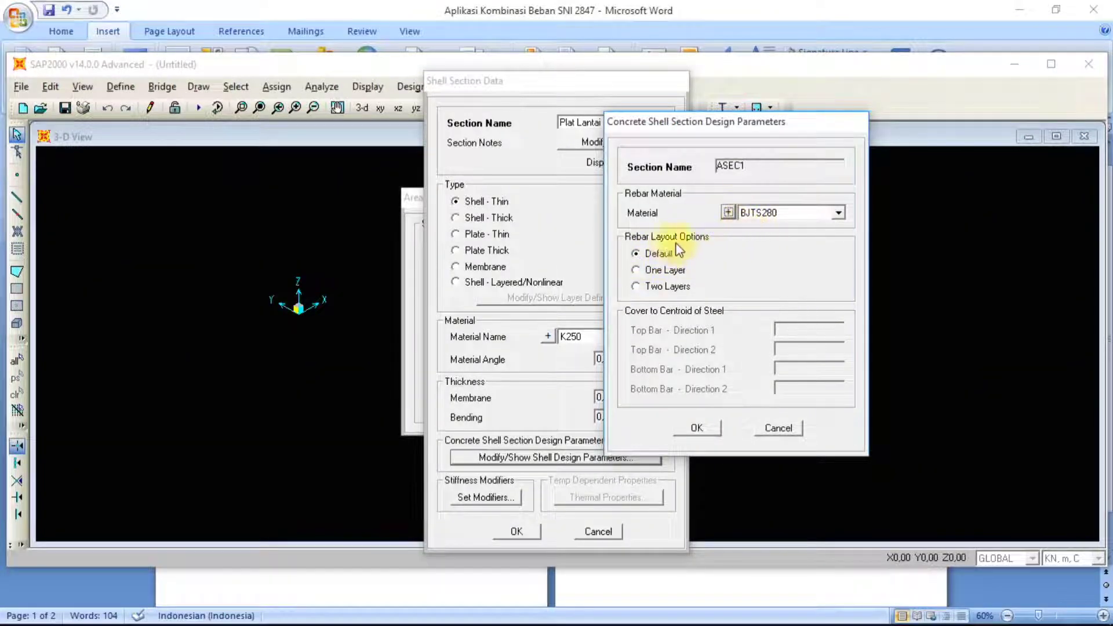
Accept the concrete shell design parameters and save the Plat Lantai section
{"action": "left_click", "coordinate": [699, 428]}
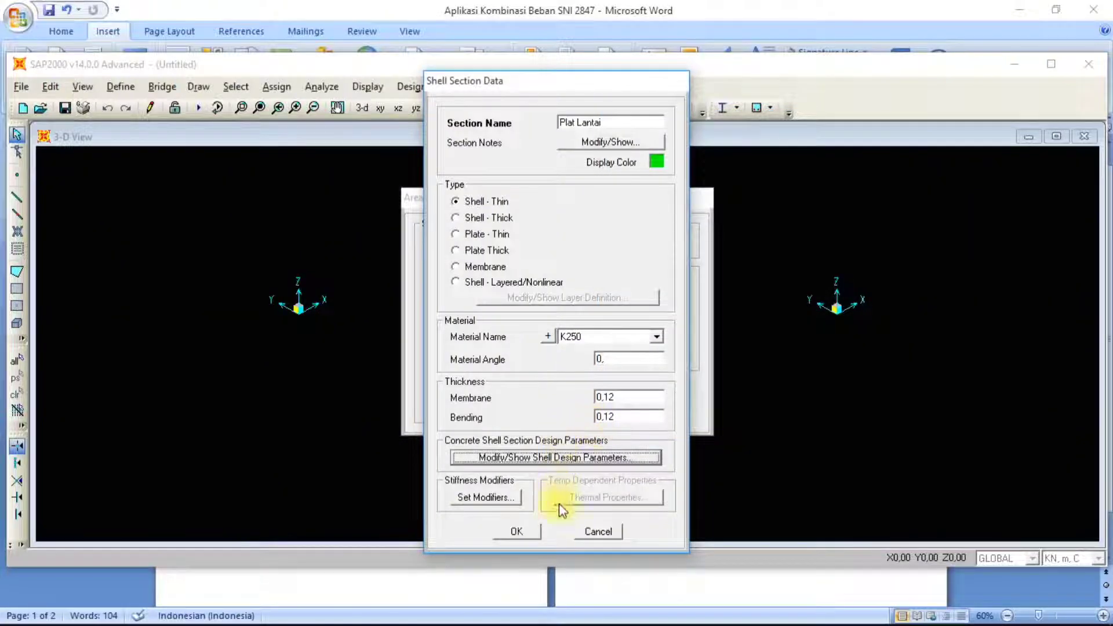
{"action": "left_click", "coordinate": [524, 532]}
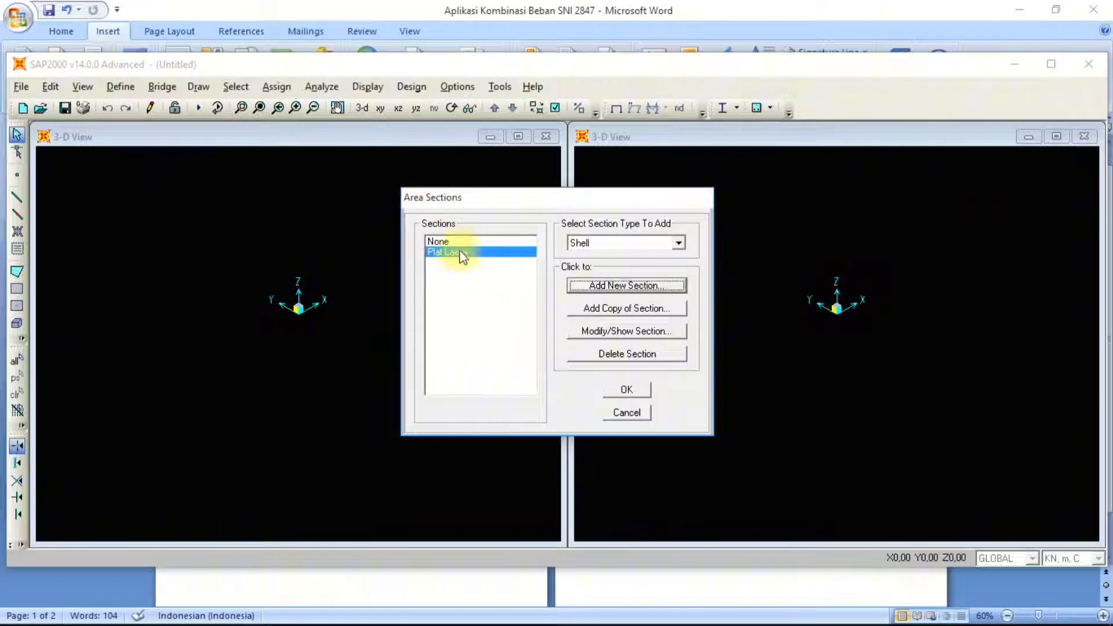
Add a copy of the Plat Lantai section, give it a light cyan display color, and name it Plat Atap
{"action": "left_click", "coordinate": [502, 250]}
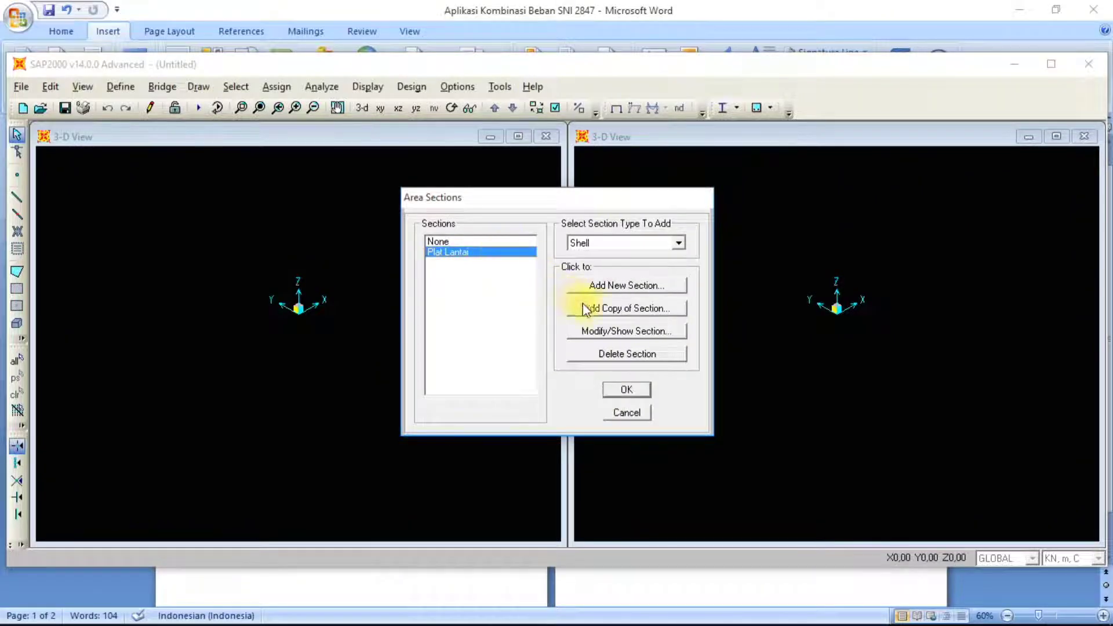
{"action": "left_click", "coordinate": [606, 308]}
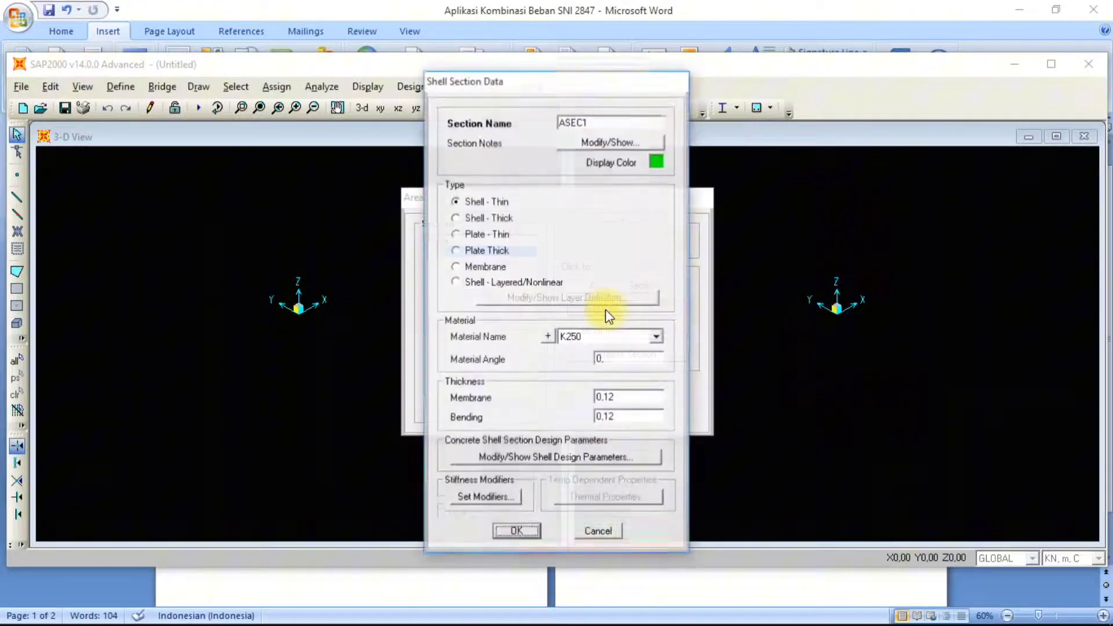
{"action": "left_click", "coordinate": [657, 160]}
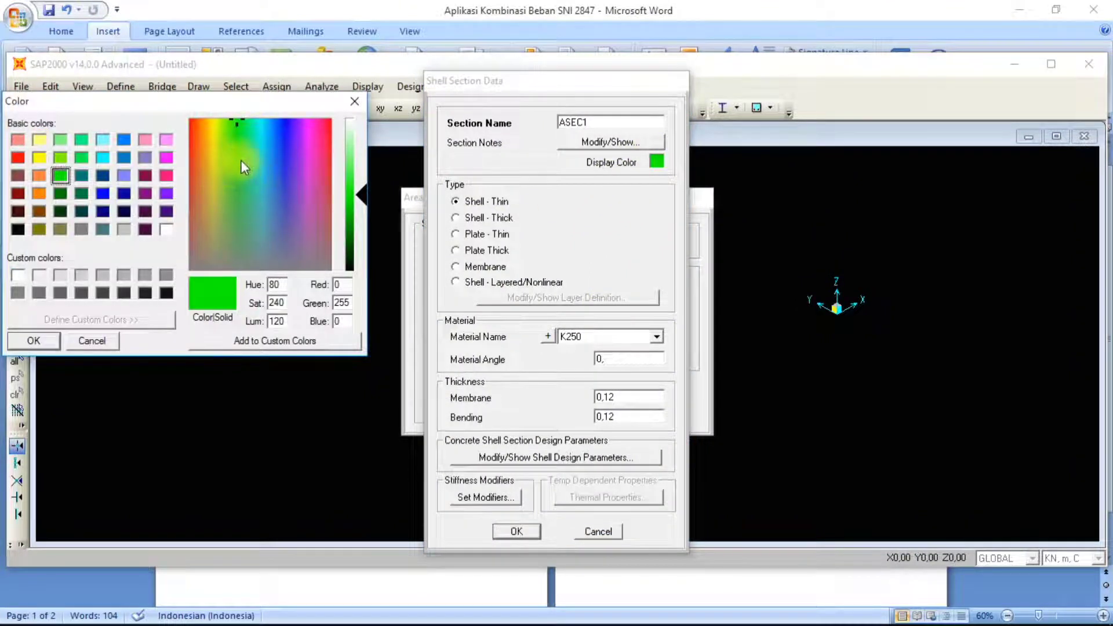
{"action": "left_click", "coordinate": [39, 157]}
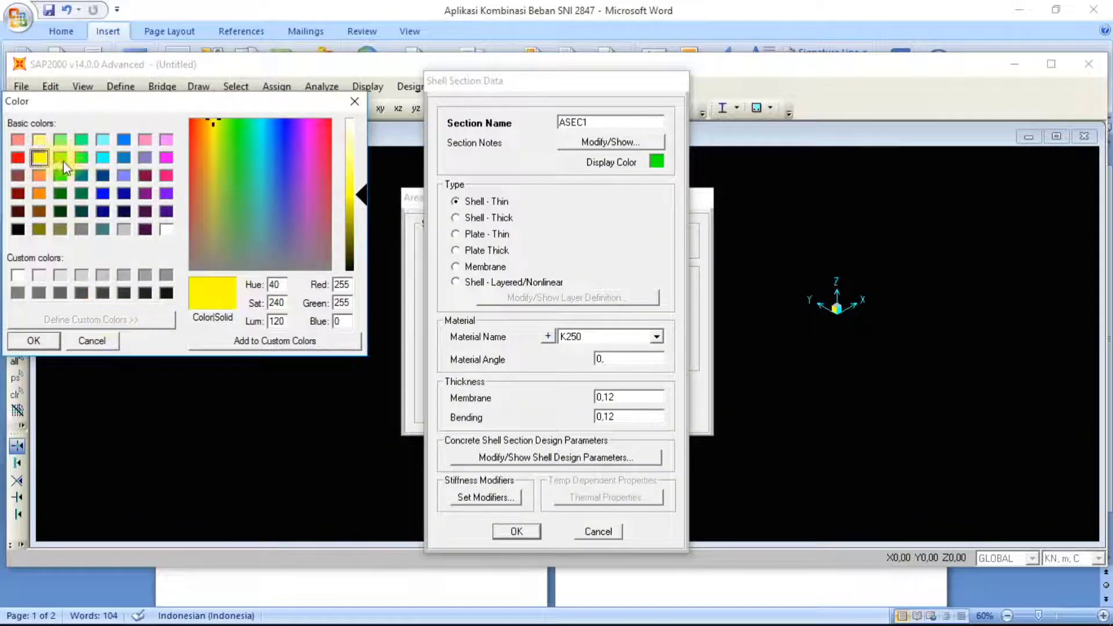
{"action": "left_click", "coordinate": [102, 140]}
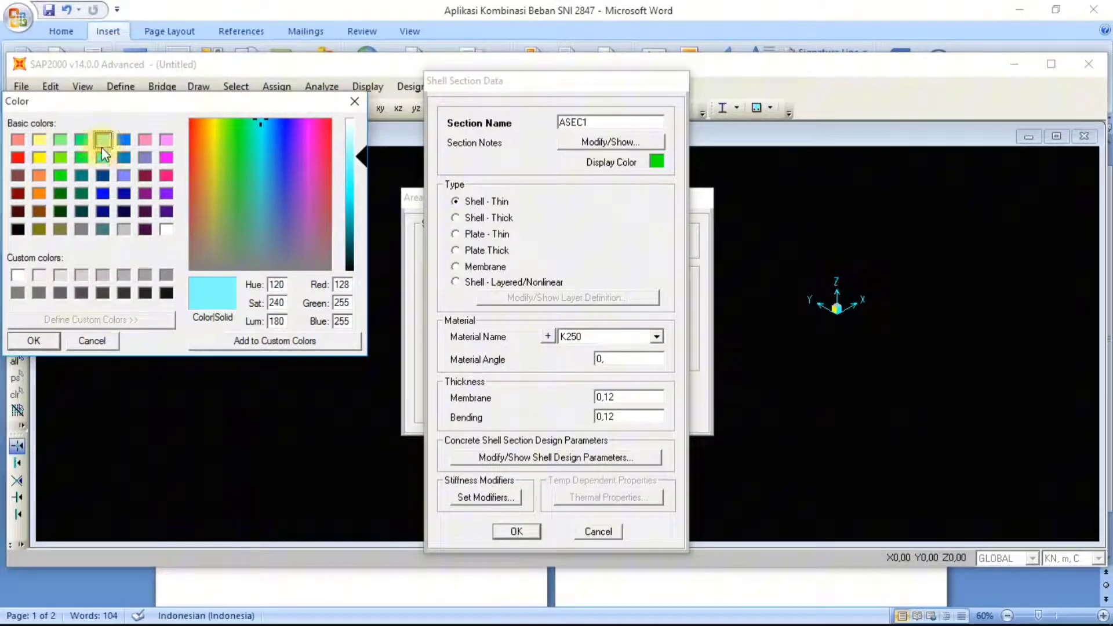
{"action": "left_click", "coordinate": [45, 340]}
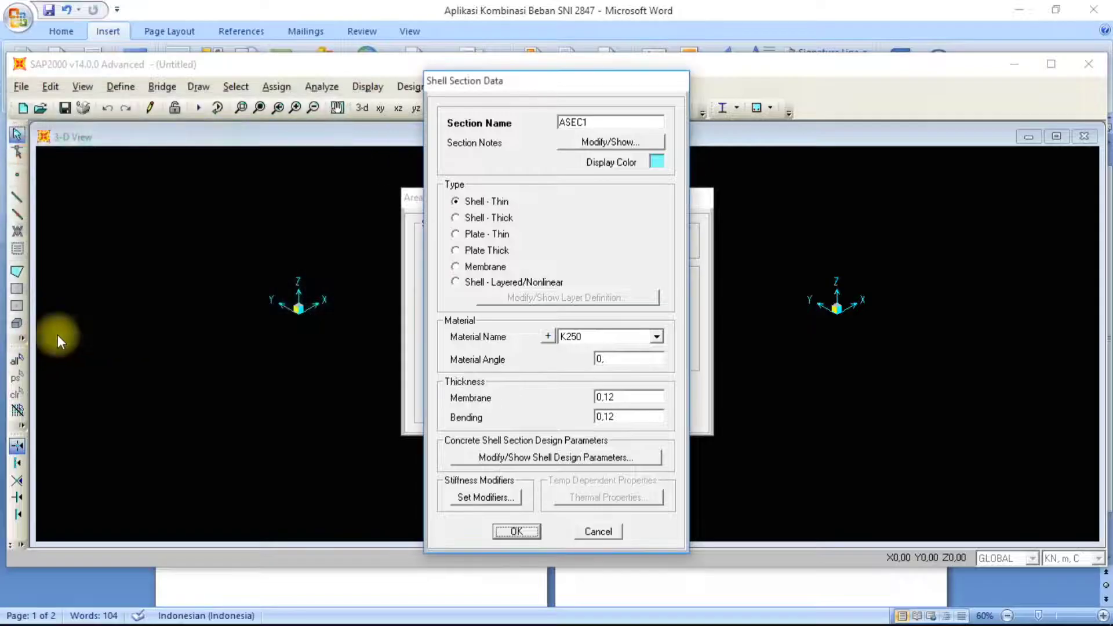
{"action": "double_click", "coordinate": [605, 123]}
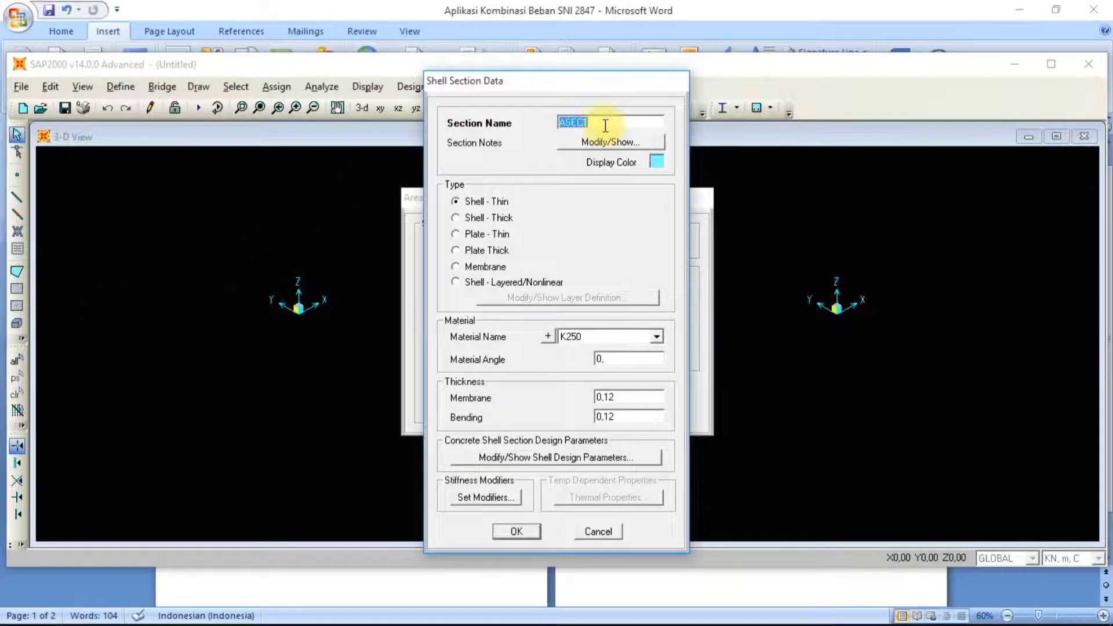
{"action": "type", "text": "Plat Atap"}
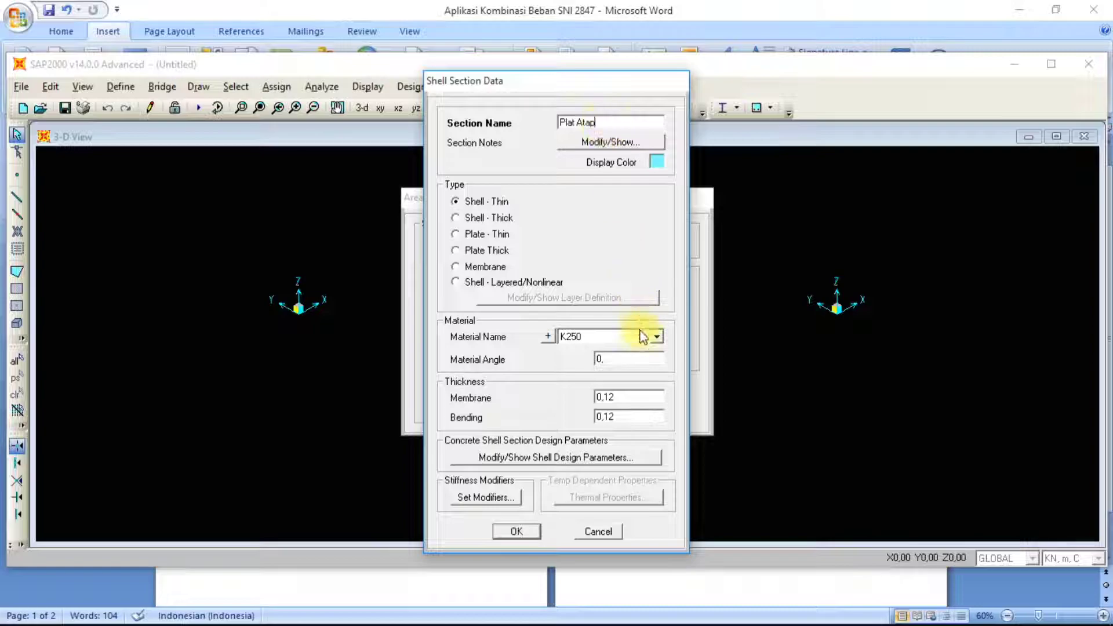
Set the Plat Atap section's membrane and bending thickness to 0,1 m and save it
{"action": "double_click", "coordinate": [634, 395]}
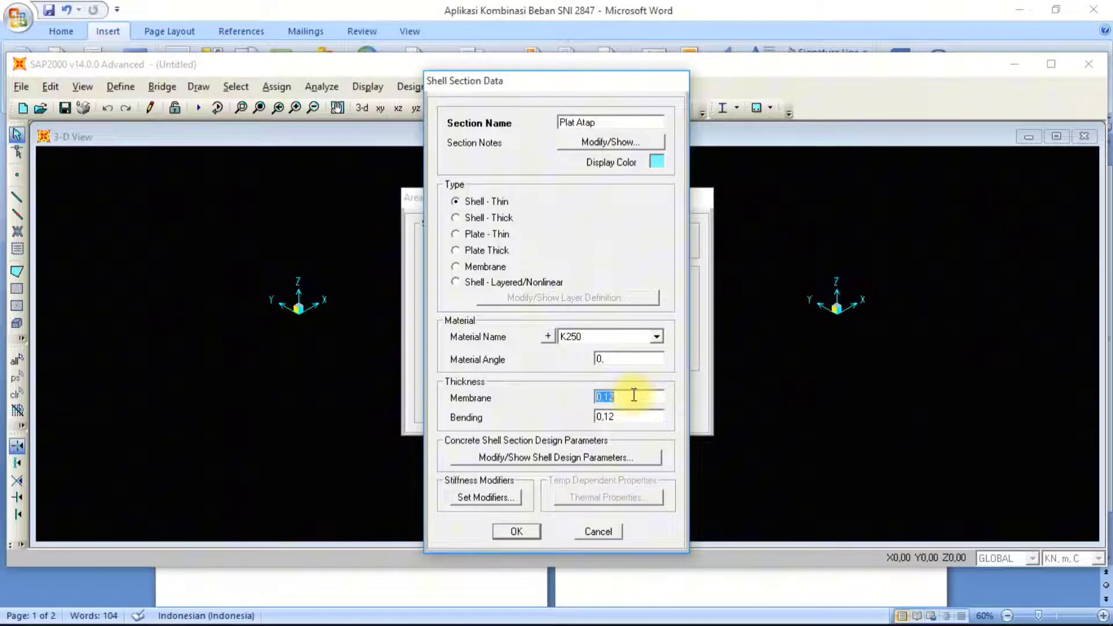
{"action": "type", "text": "0,1"}
{"action": "key", "text": "Tab"}
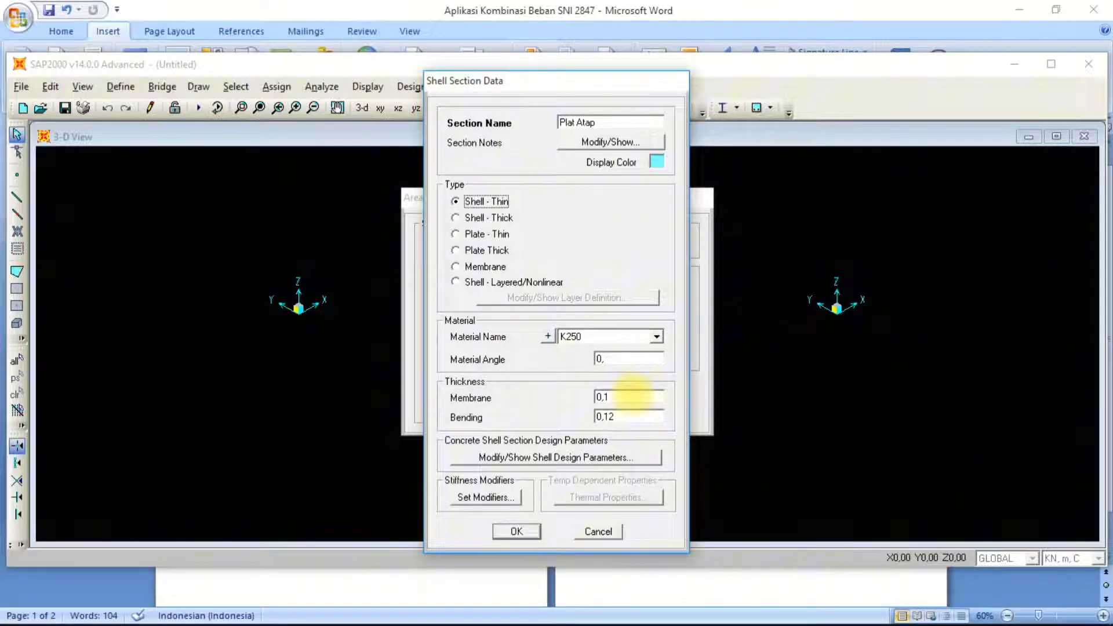
{"action": "double_click", "coordinate": [636, 418]}
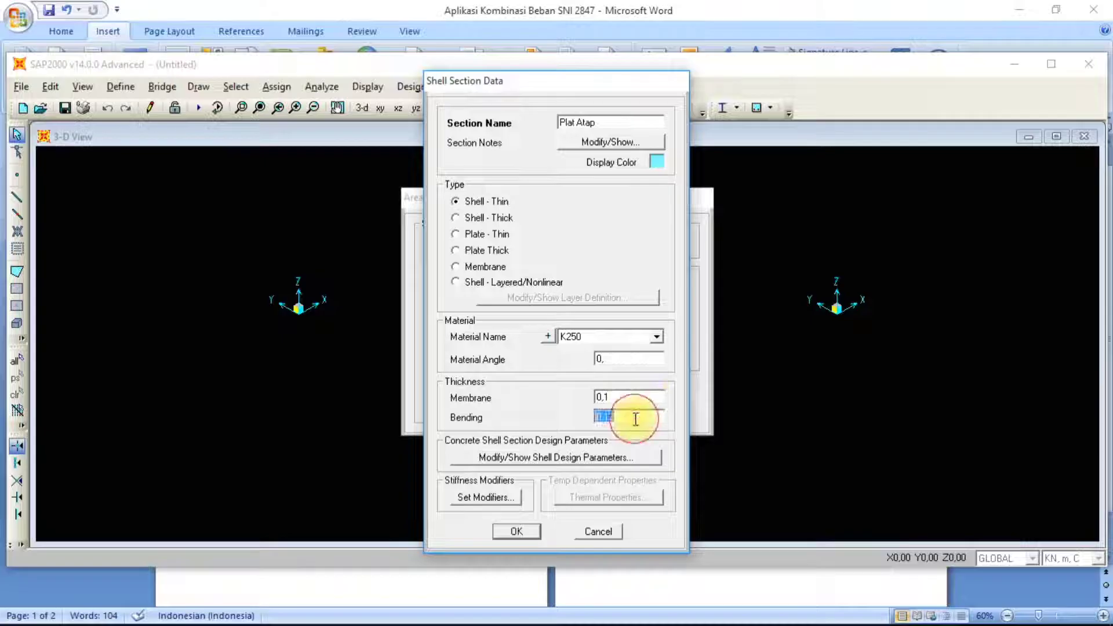
{"action": "type", "text": "0,1"}
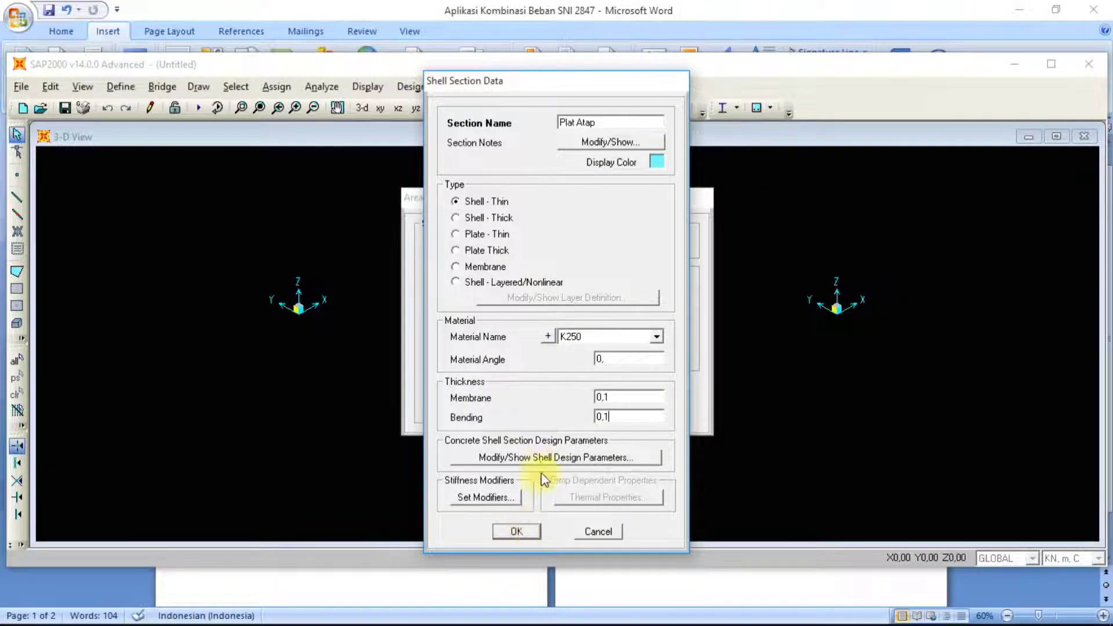
{"action": "left_click", "coordinate": [532, 531]}
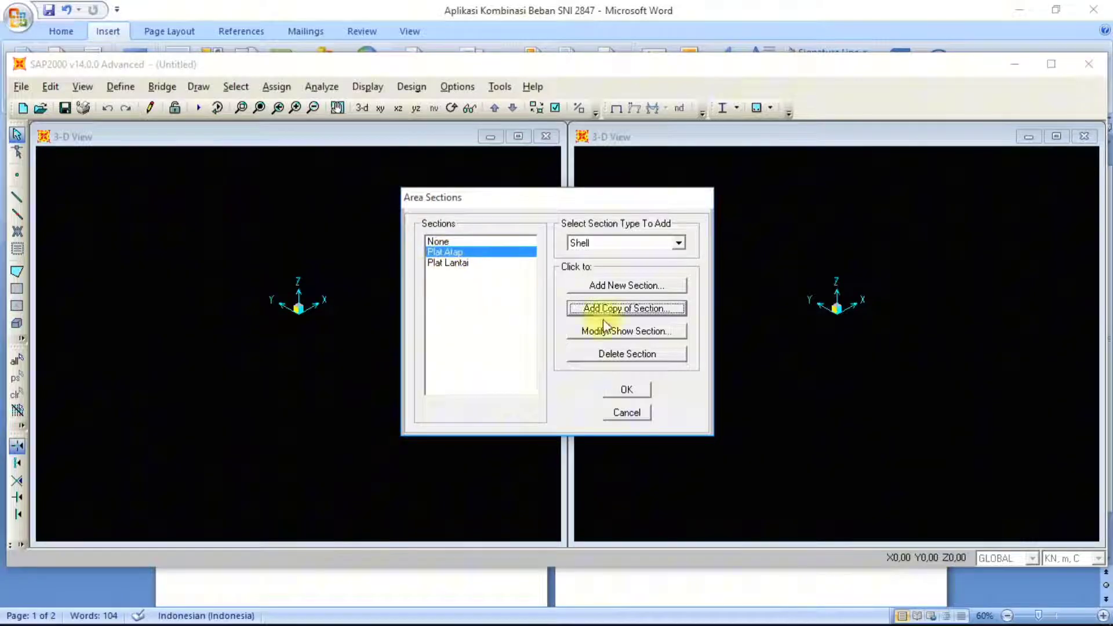
Accept the area sections and open the GLOBAL grid system's data for editing
{"action": "left_click", "coordinate": [633, 392]}
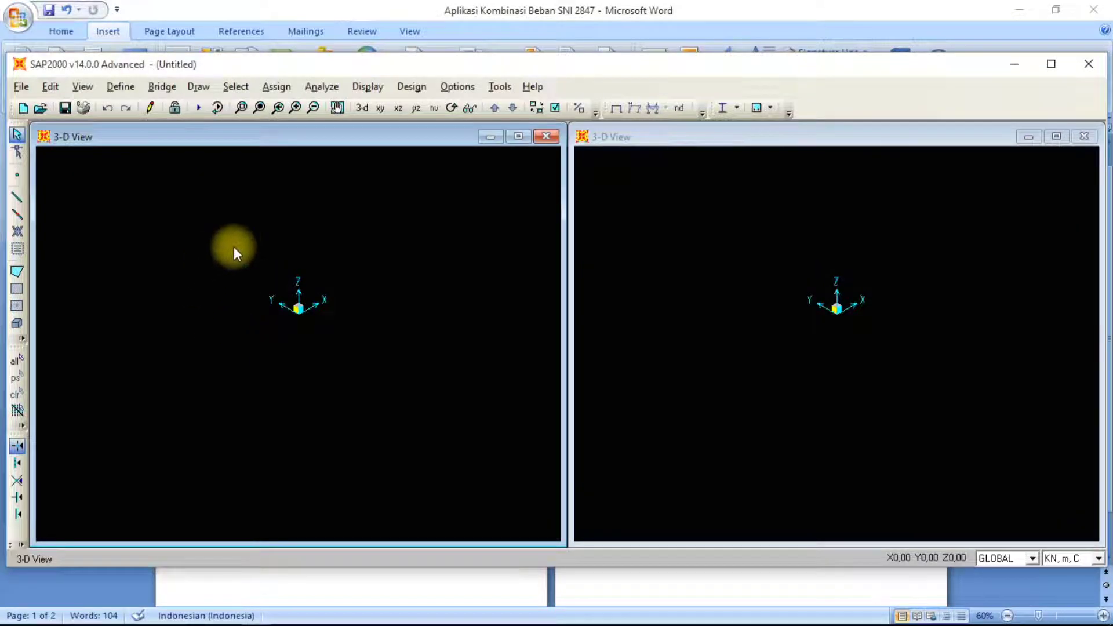
{"action": "right_click", "coordinate": [240, 243]}
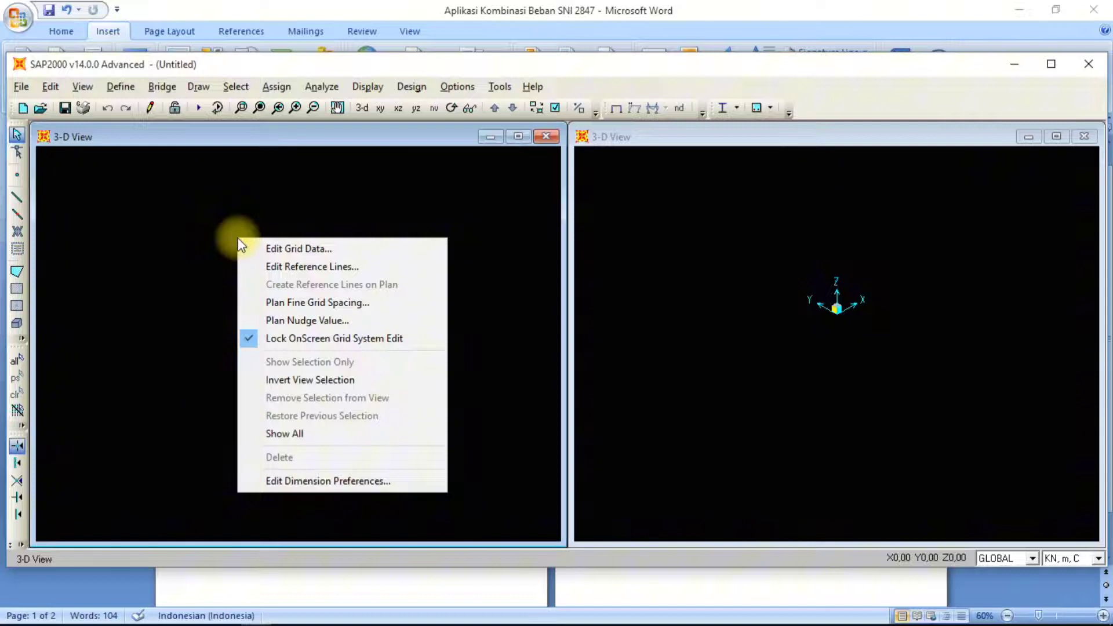
{"action": "left_click", "coordinate": [272, 248]}
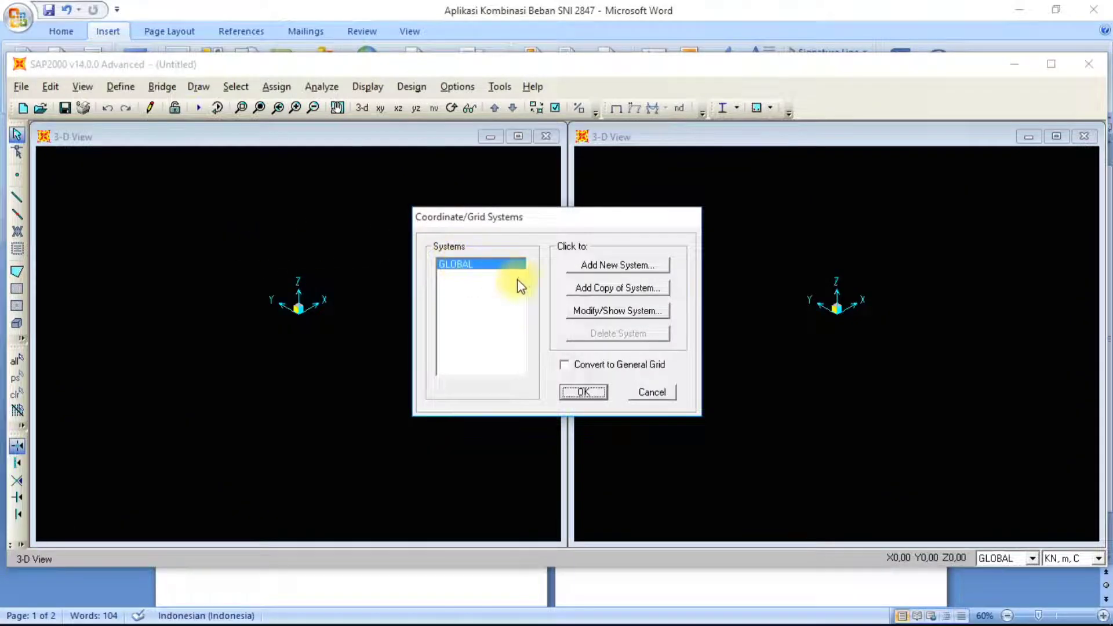
{"action": "left_click", "coordinate": [615, 315]}
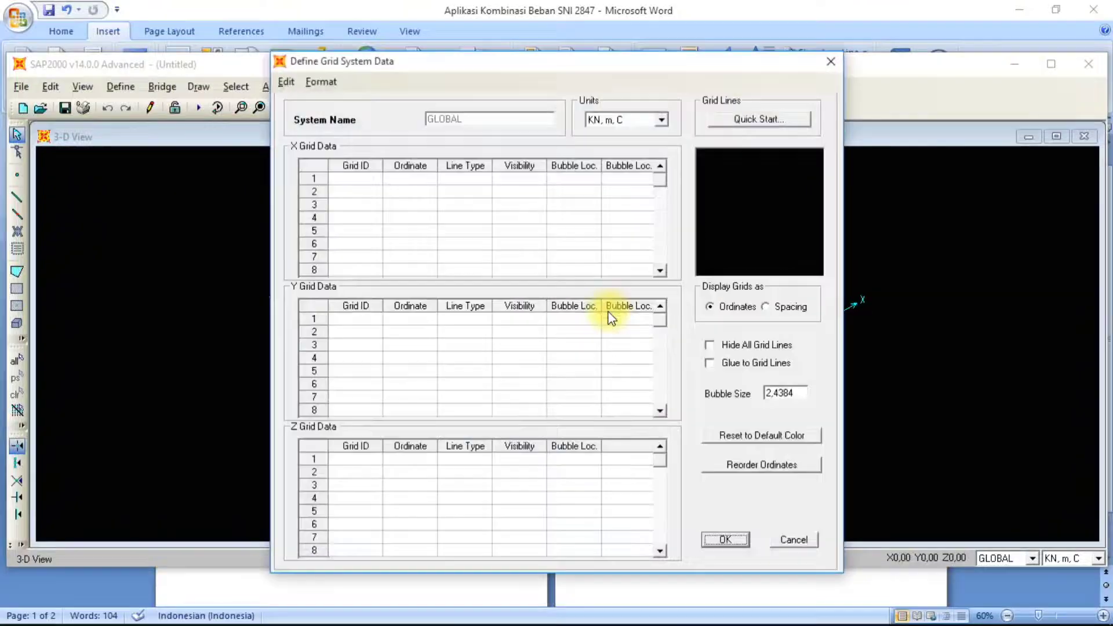
{"action": "left_click", "coordinate": [366, 180]}
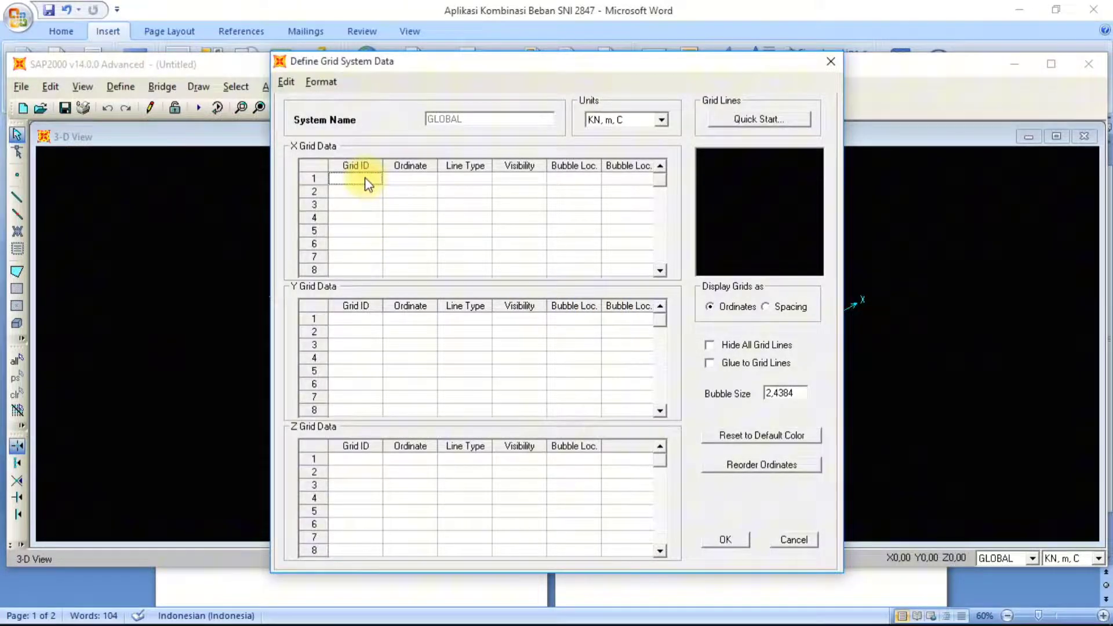
Switch to SketchUp to examine the frame model's dimensioned bays along X, and return to the grid data in SAP2000
{"action": "key", "text": "Tab"}
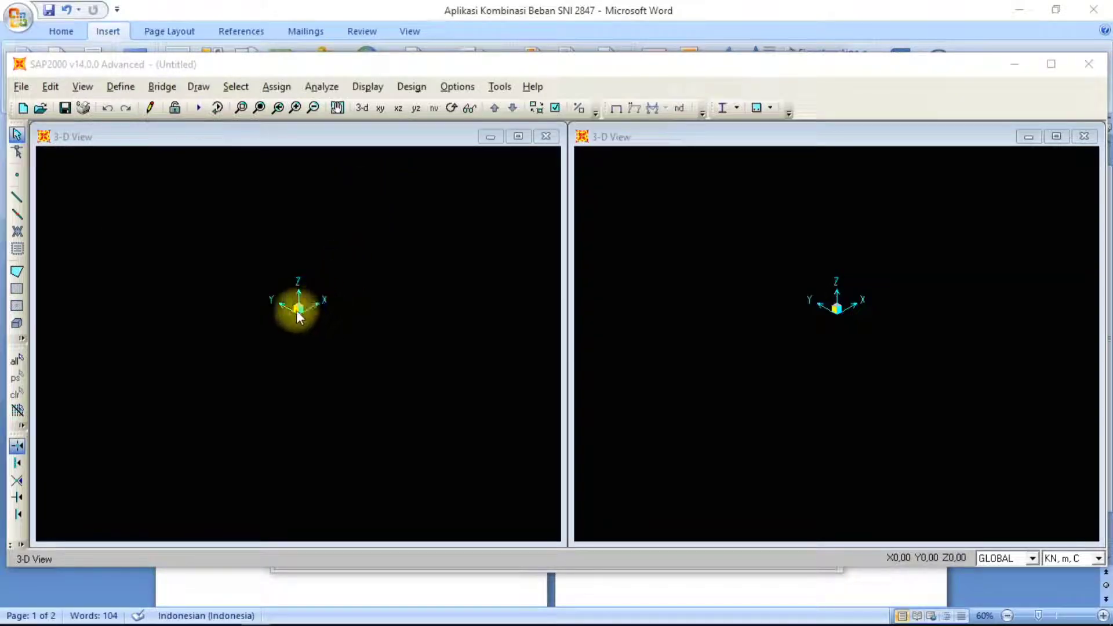
{"action": "key", "text": "alt+Tab"}
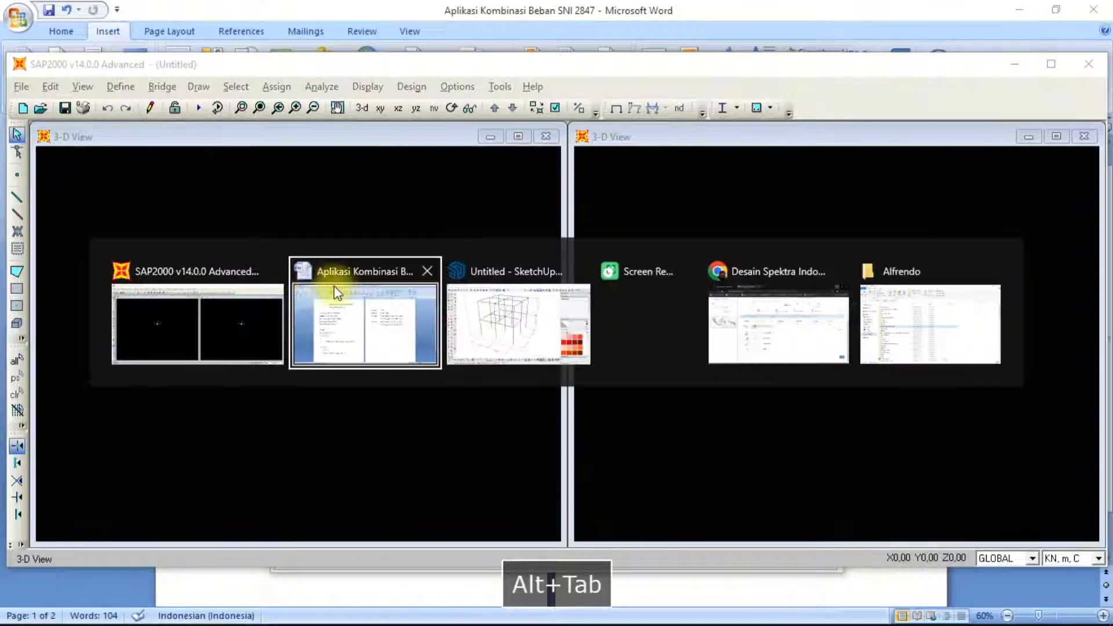
{"action": "key", "text": "Tab"}
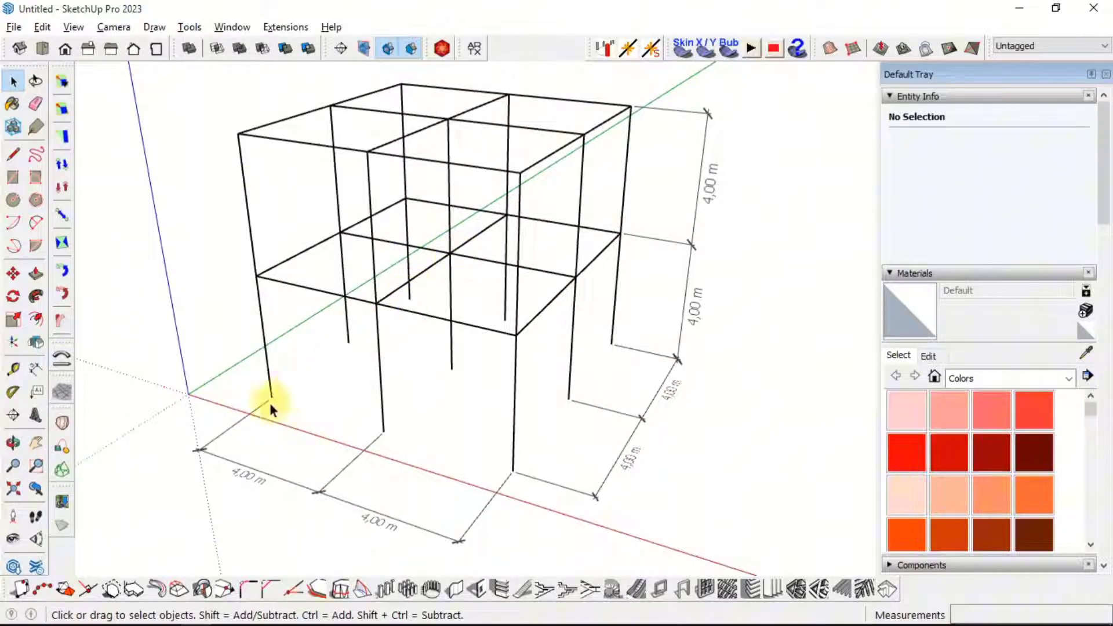
{"action": "key", "text": "alt+Tab"}
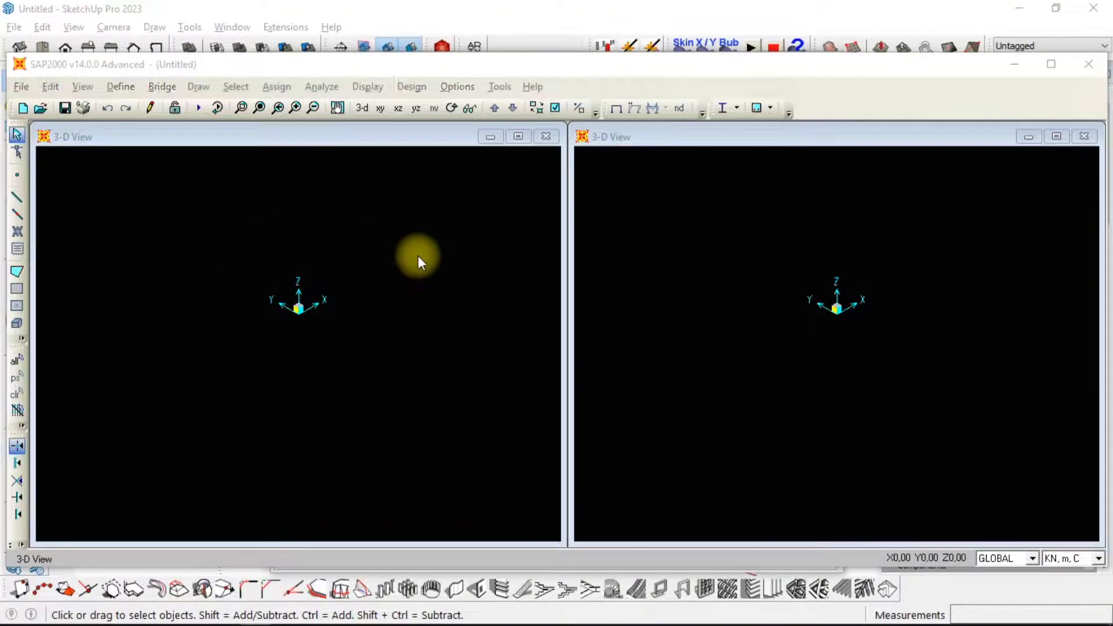
{"action": "key", "text": "alt+Tab"}
{"action": "left_click", "coordinate": [1017, 11]}
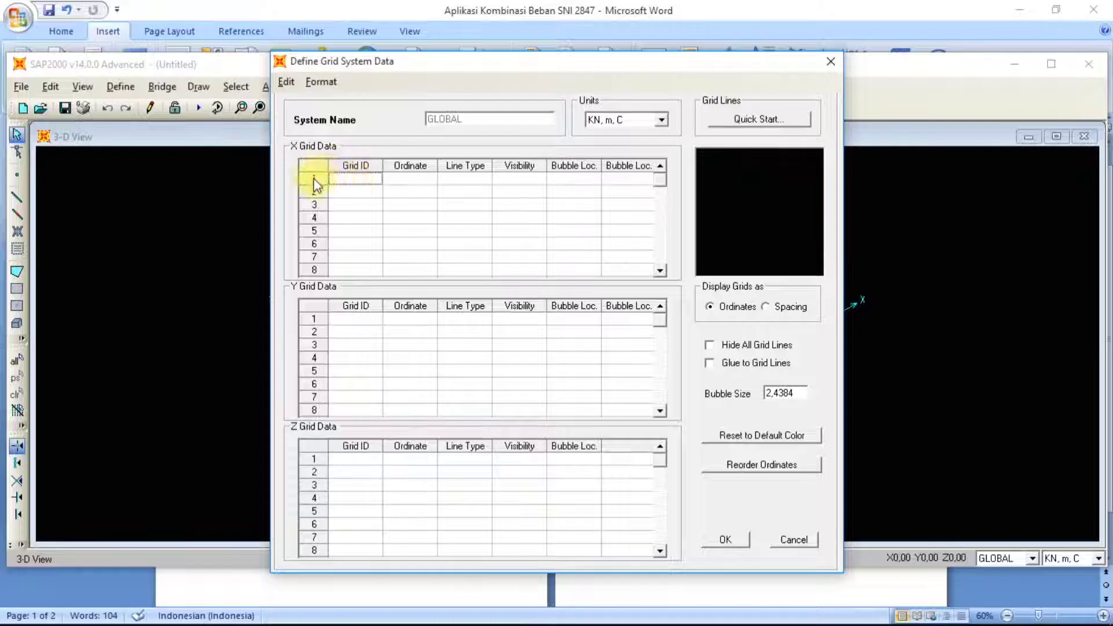
{"action": "key", "text": "alt+Tab"}
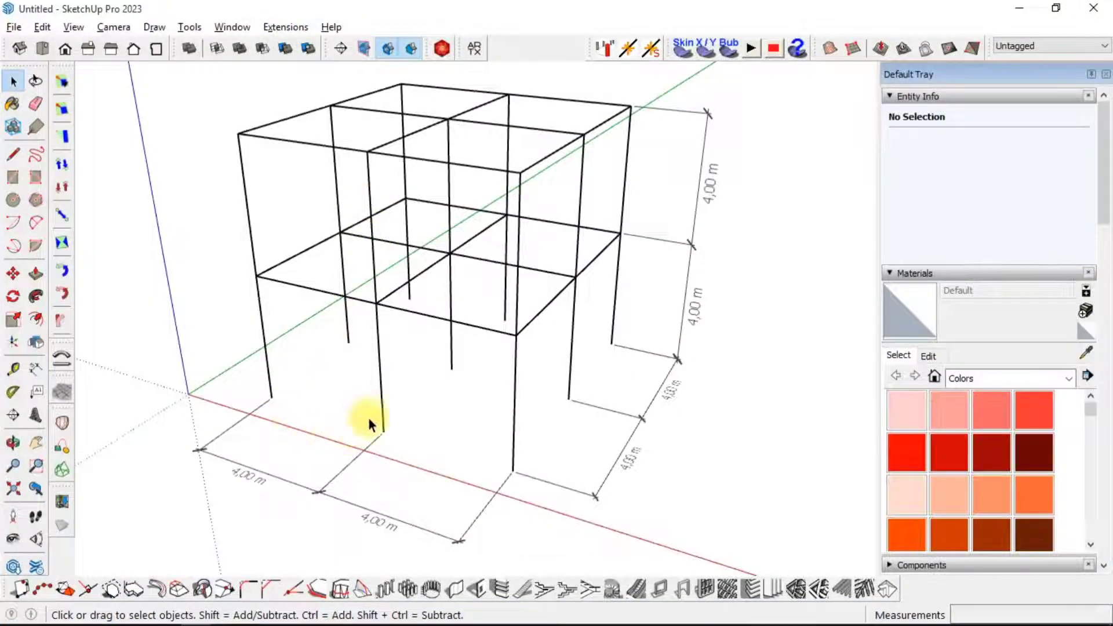
{"action": "key", "text": "alt+Tab"}
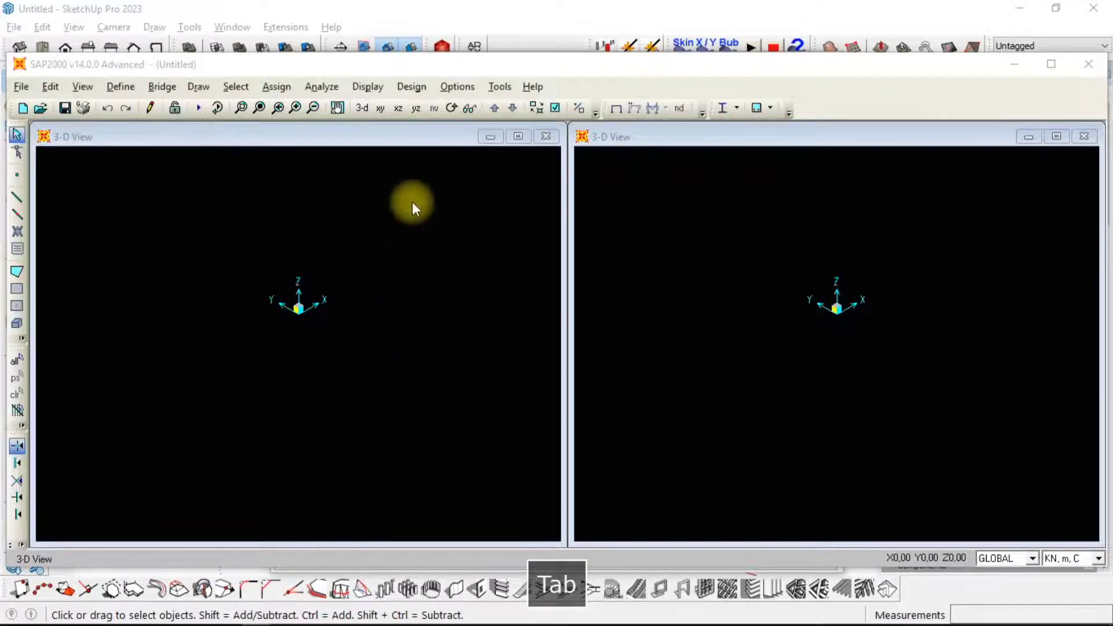
{"action": "key", "text": "alt+Tab"}
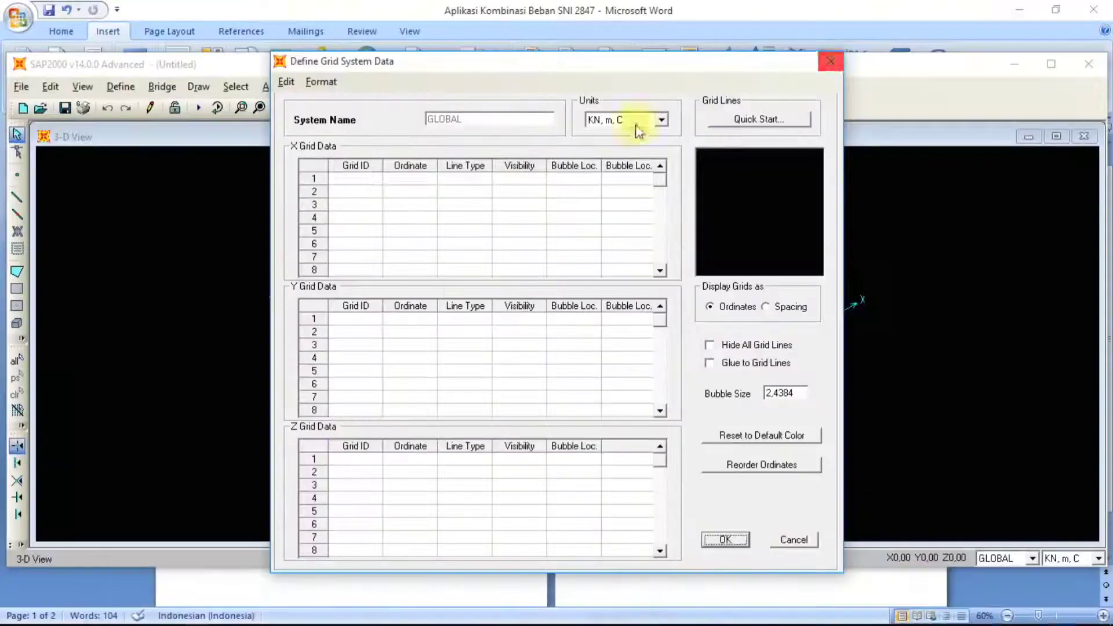
Enter three X grid lines with the IDs x1, x2 and x3
{"action": "left_click", "coordinate": [360, 179]}
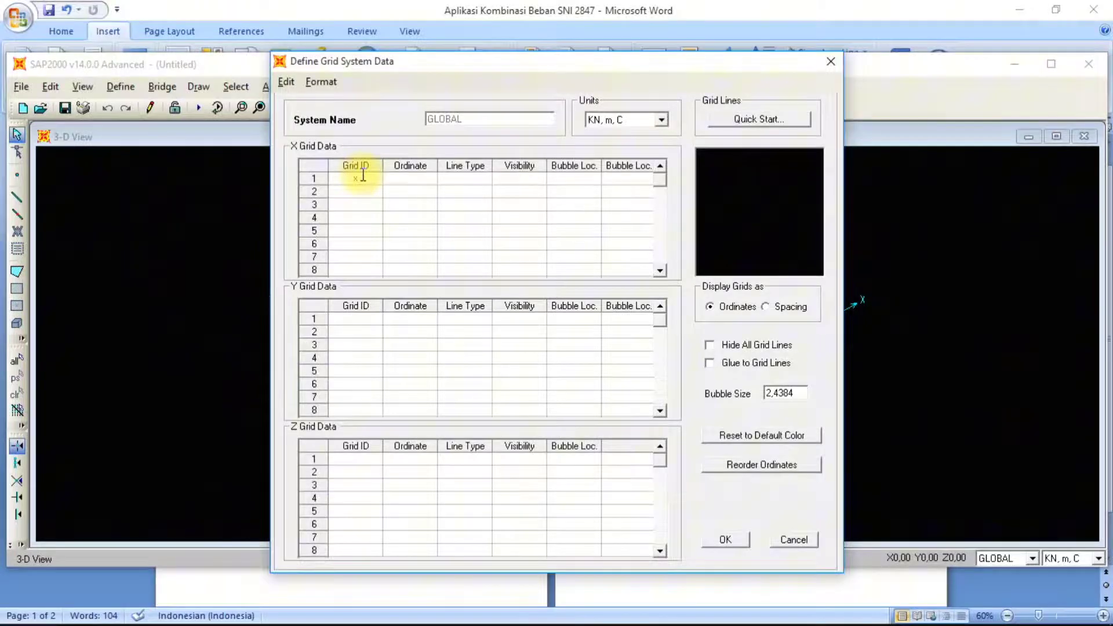
{"action": "type", "text": "x1"}
{"action": "key", "text": "Return"}
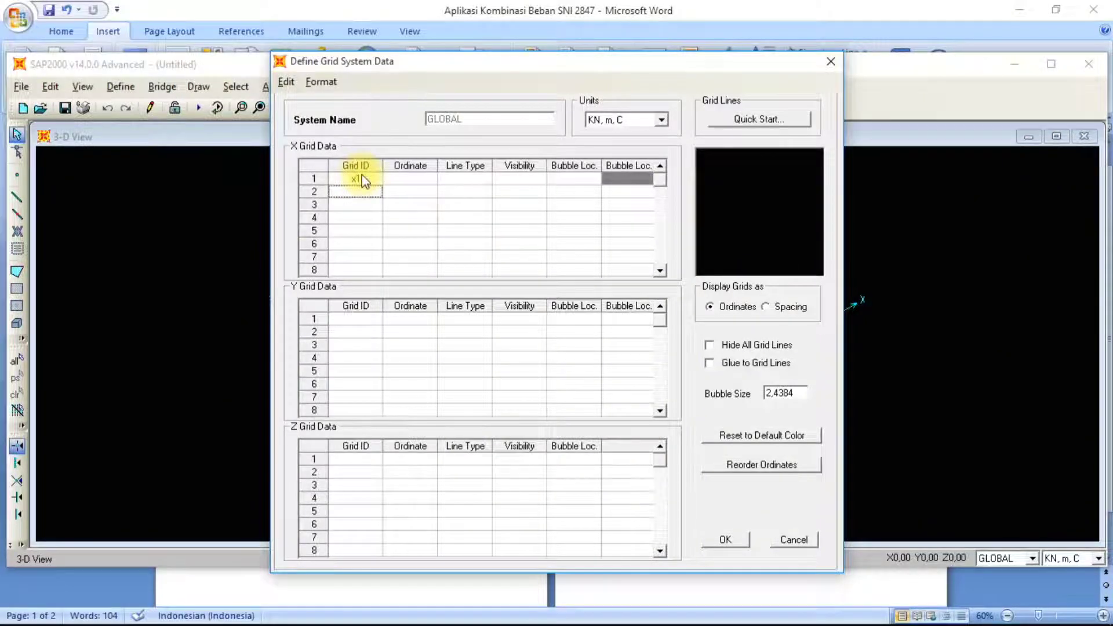
{"action": "type", "text": "x2"}
{"action": "key", "text": "Return"}
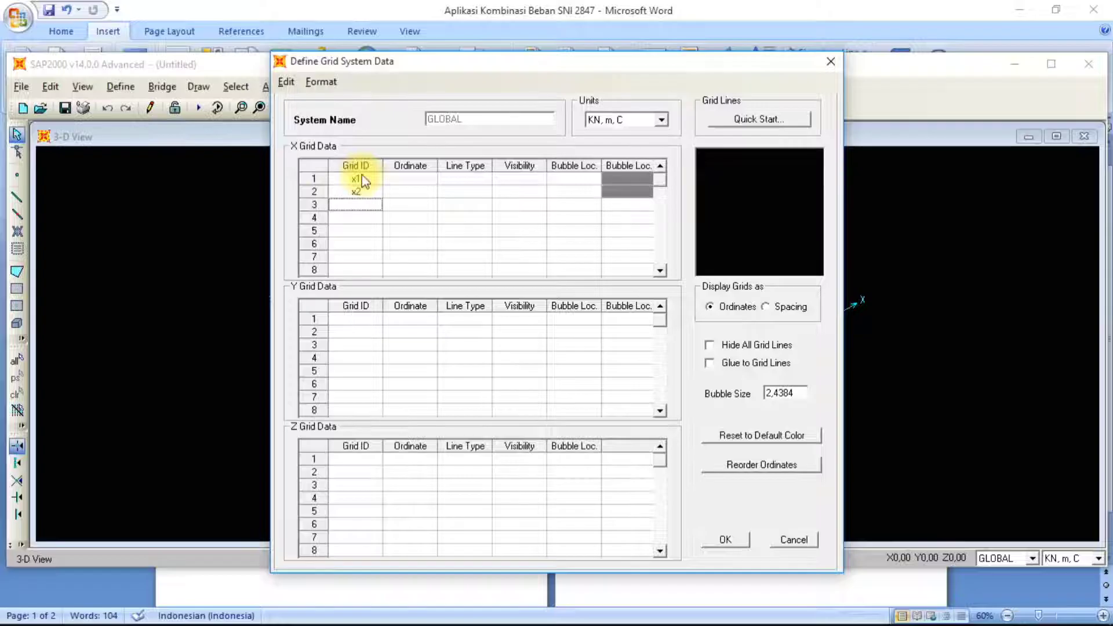
{"action": "type", "text": "x3"}
{"action": "key", "text": "Return"}
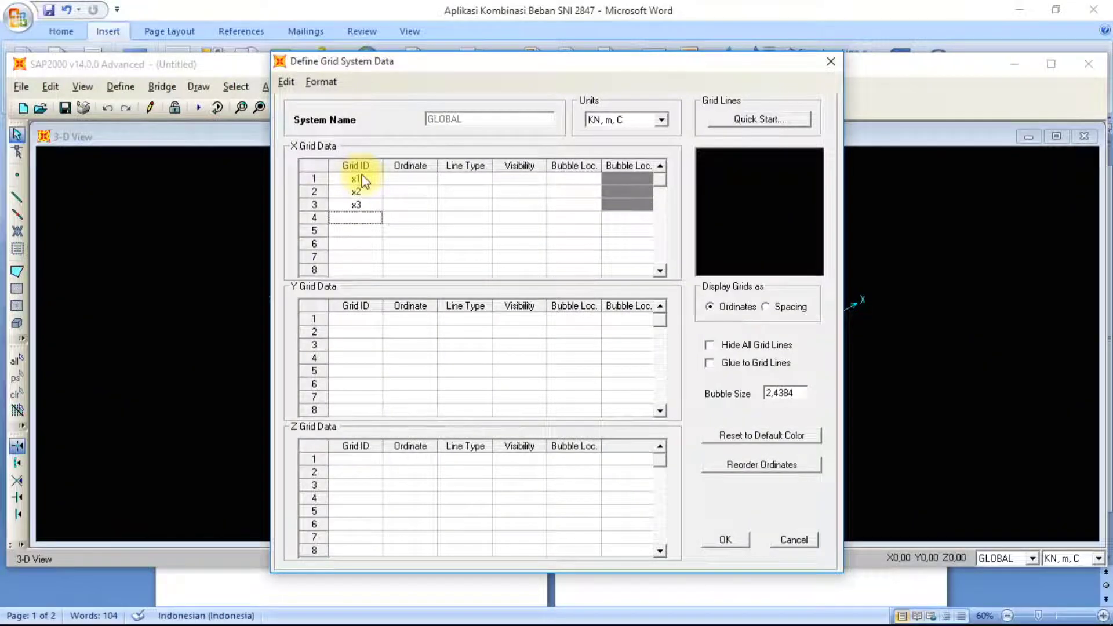
Set the X grid ordinates to 0 for x1, 4 for x2 and 8 for x3, following the bay dimensions in the SketchUp model
{"action": "left_click", "coordinate": [410, 178]}
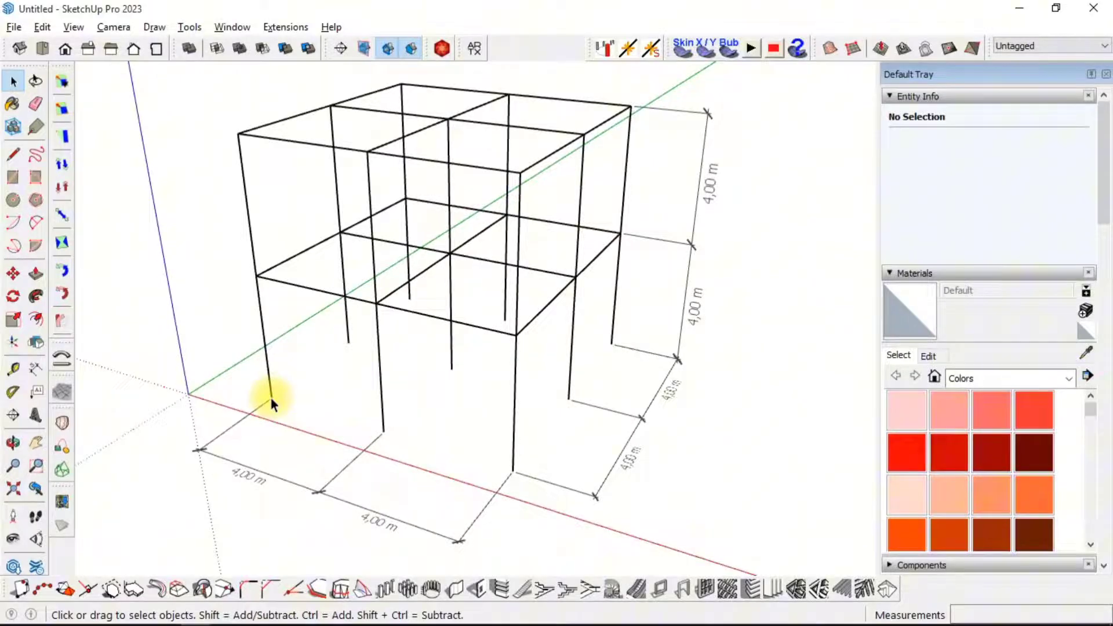
{"action": "key", "text": "alt+Tab"}
{"action": "key", "text": "alt+Tab"}
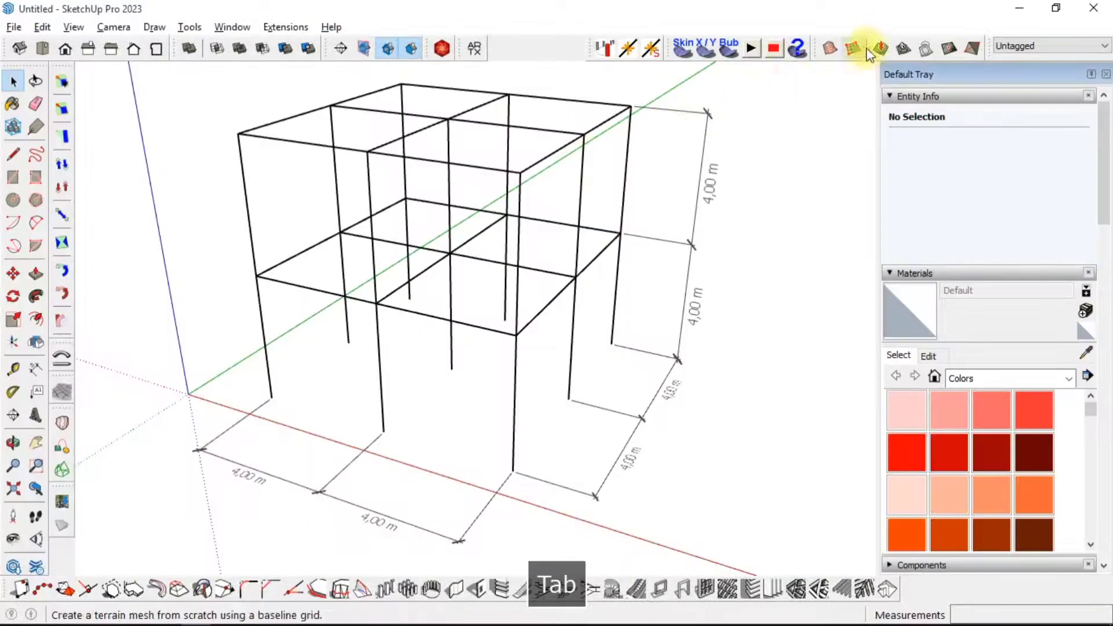
{"action": "left_click", "coordinate": [1020, 8]}
{"action": "left_click", "coordinate": [416, 177]}
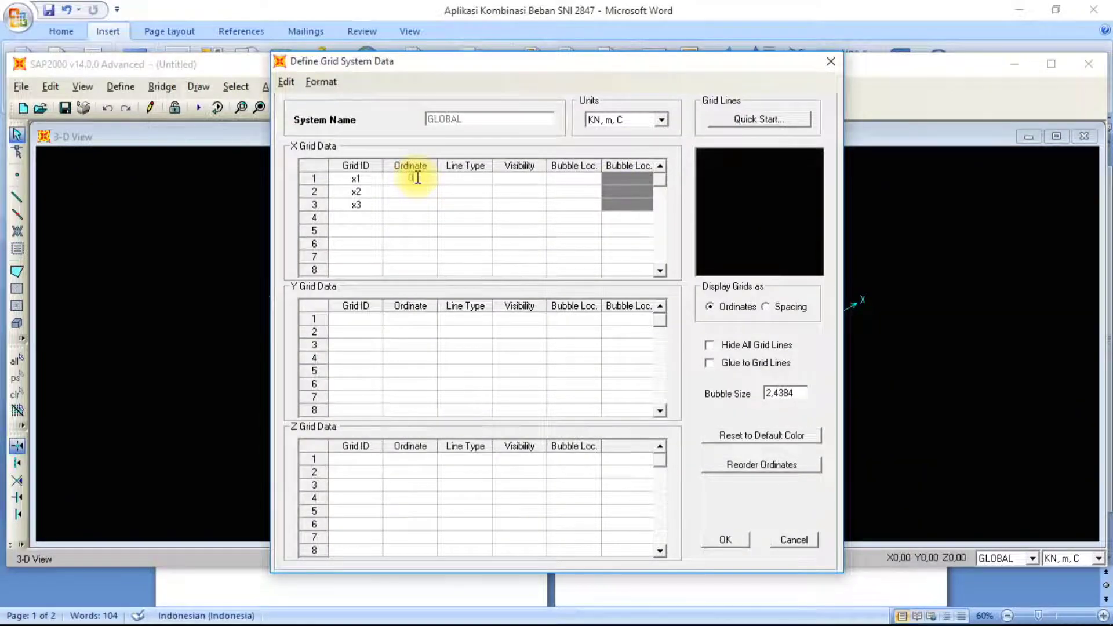
{"action": "key", "text": "Return"}
{"action": "key", "text": "Return"}
{"action": "type", "text": "8"}
{"action": "key", "text": "alt+Tab"}
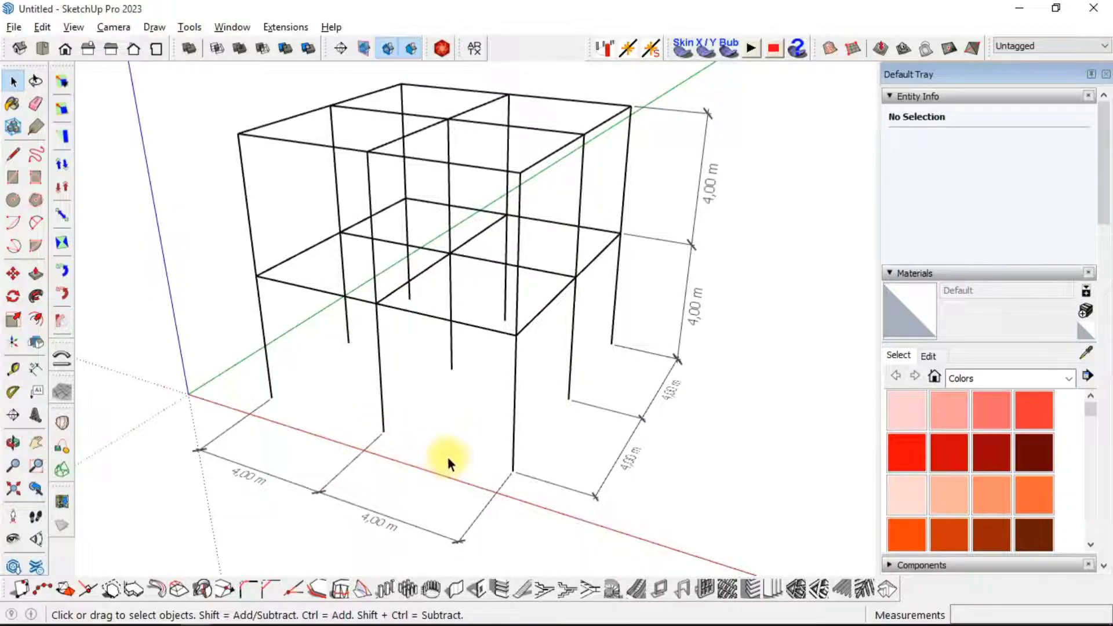
{"action": "key", "text": "alt+Tab"}
{"action": "key", "text": "alt+Tab"}
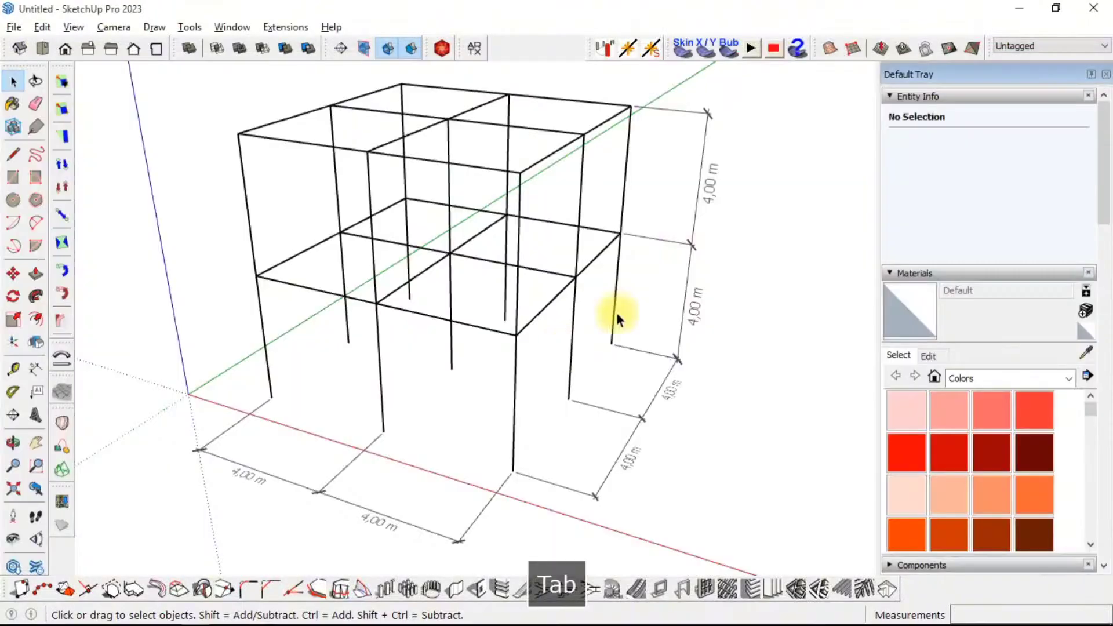
{"action": "left_click", "coordinate": [1024, 9]}
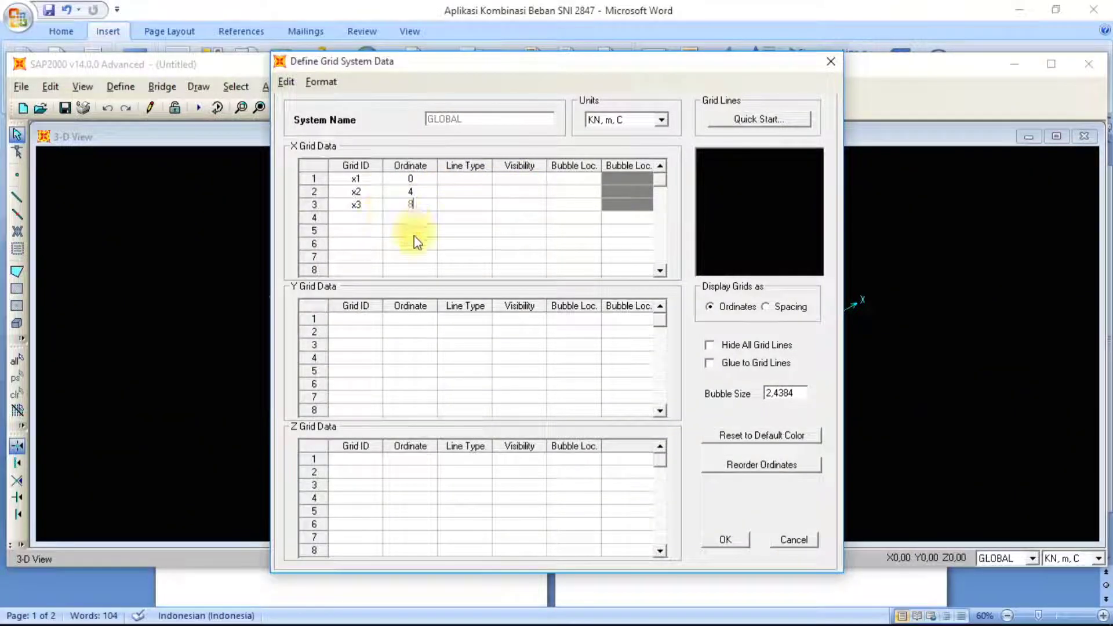
Enter three Y grid lines with the IDs y1, y2 and y3
{"action": "left_click", "coordinate": [356, 322]}
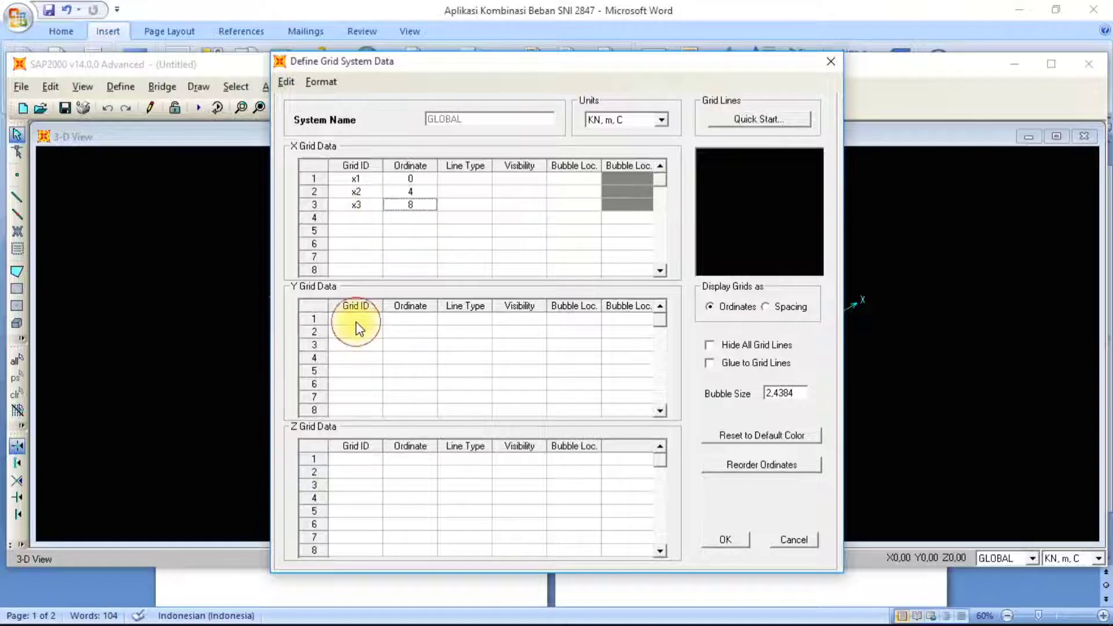
{"action": "left_click", "coordinate": [356, 320]}
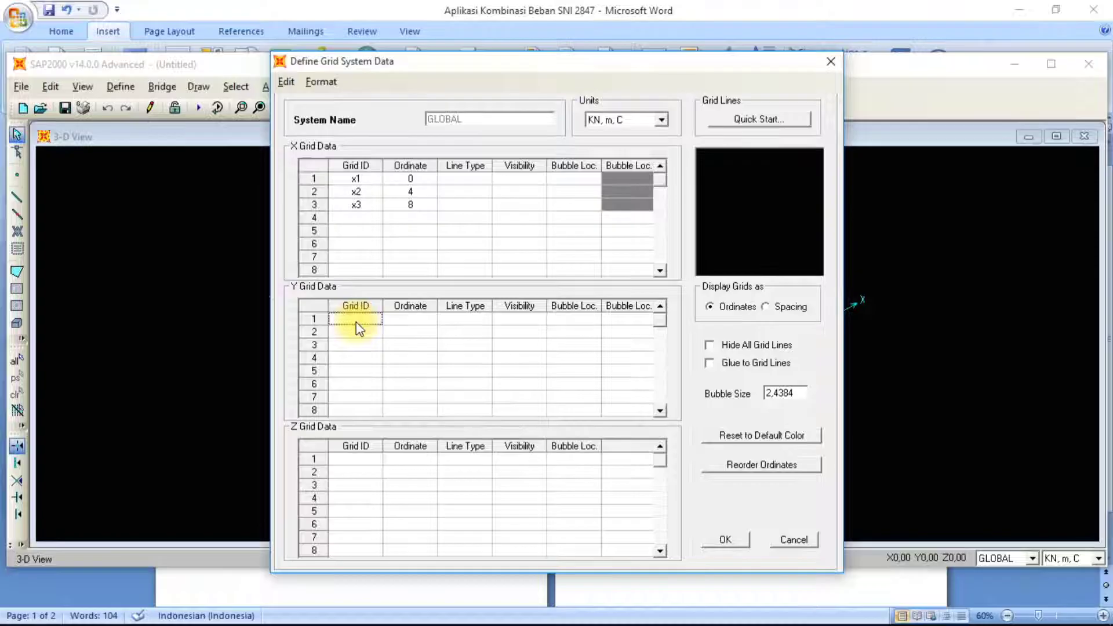
{"action": "left_click", "coordinate": [357, 323]}
{"action": "type", "text": "y1"}
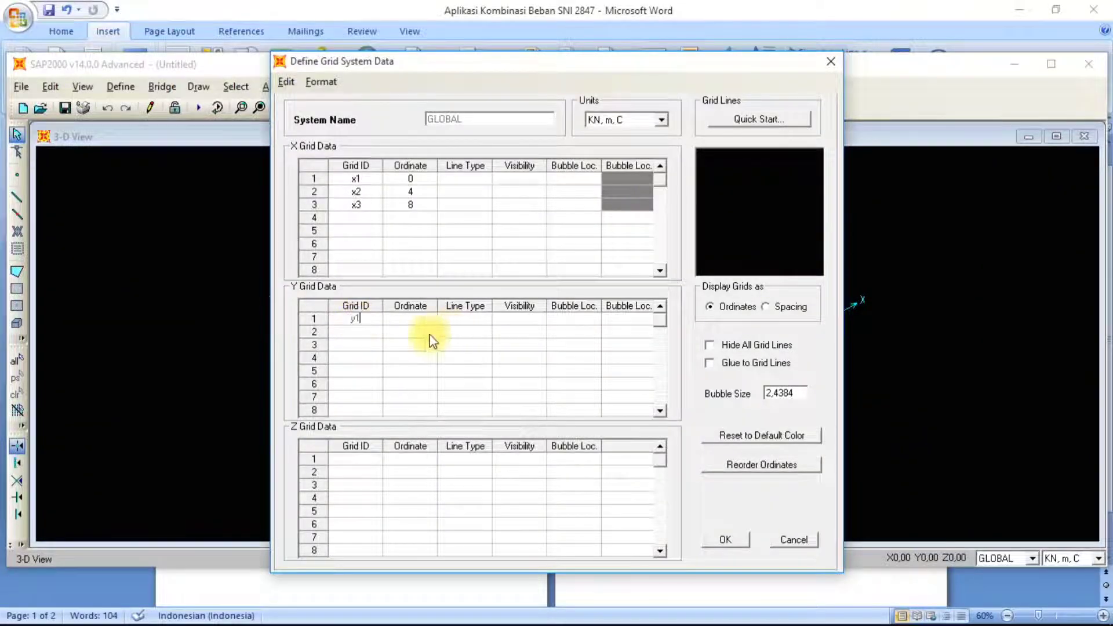
{"action": "key", "text": "Down"}
{"action": "type", "text": "y2"}
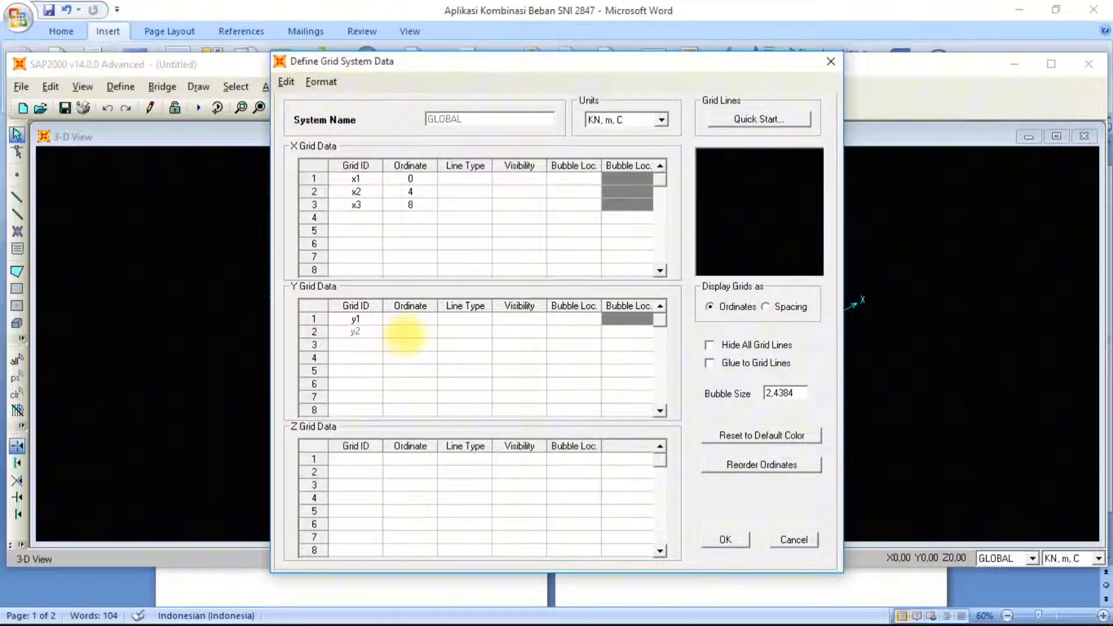
{"action": "key", "text": "Down"}
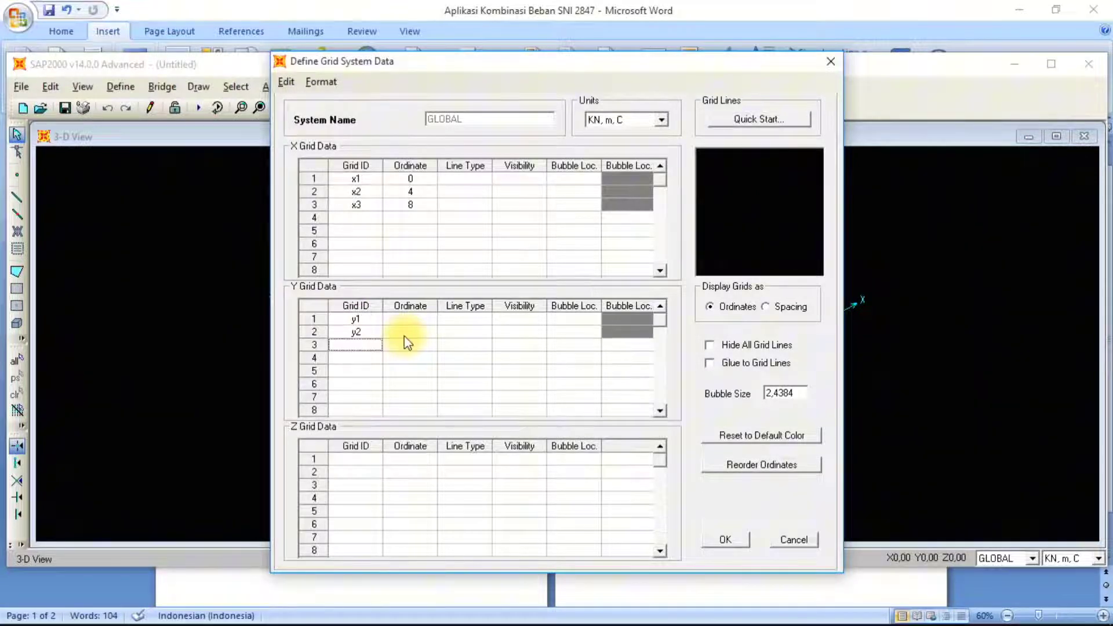
{"action": "type", "text": "y3"}
{"action": "key", "text": "Down"}
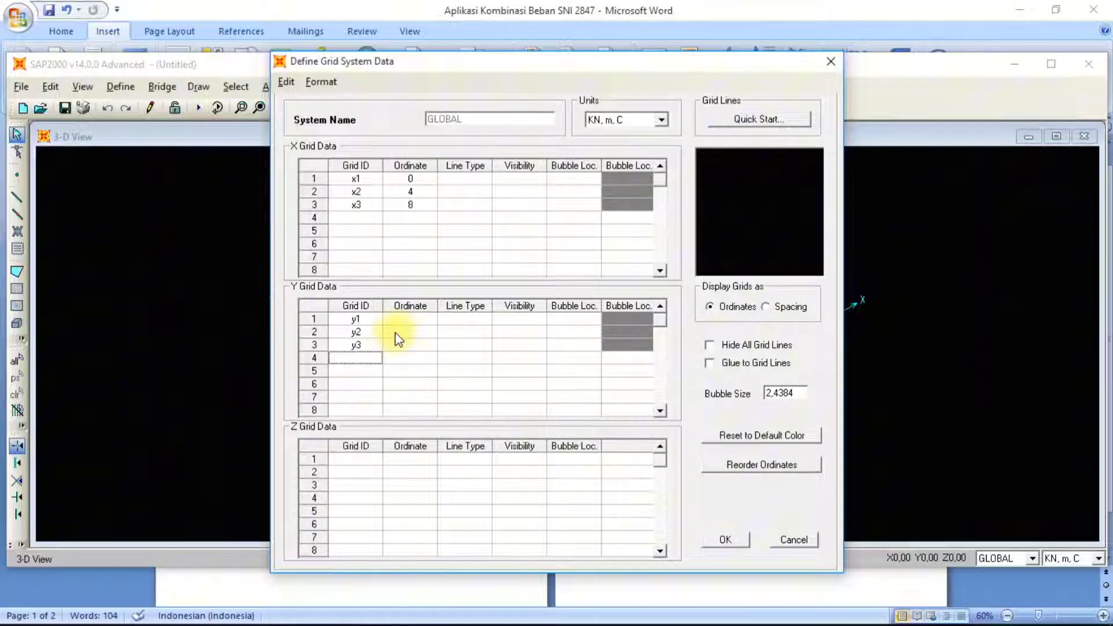
Switch to the SketchUp frame model to examine its bay spacing along the Y direction
{"action": "key", "text": "Tab"}
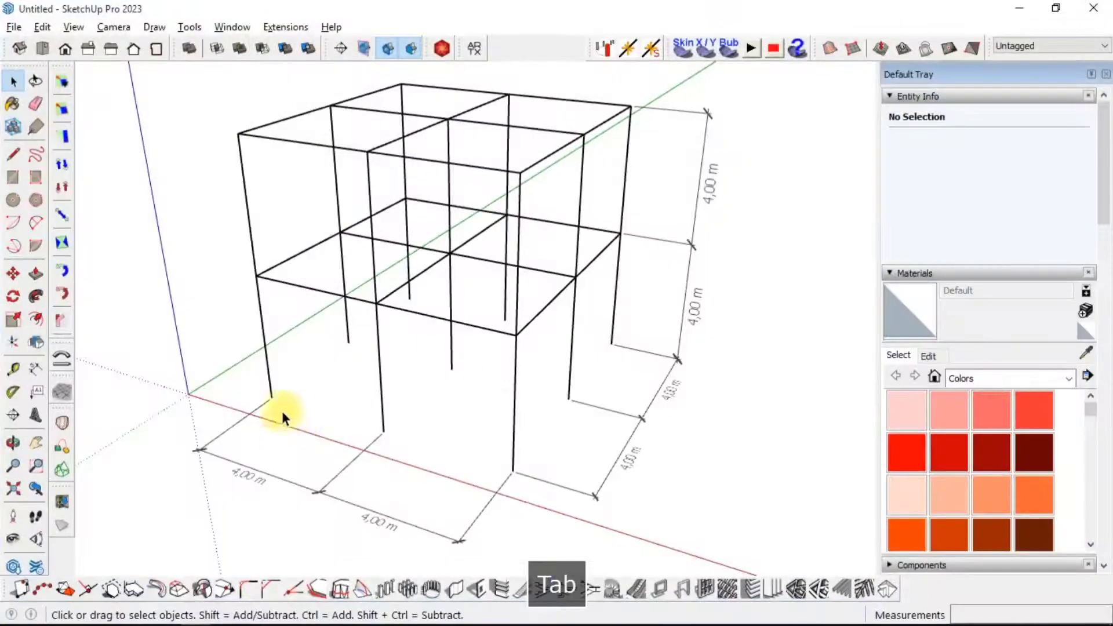
{"action": "key", "text": "alt+Tab"}
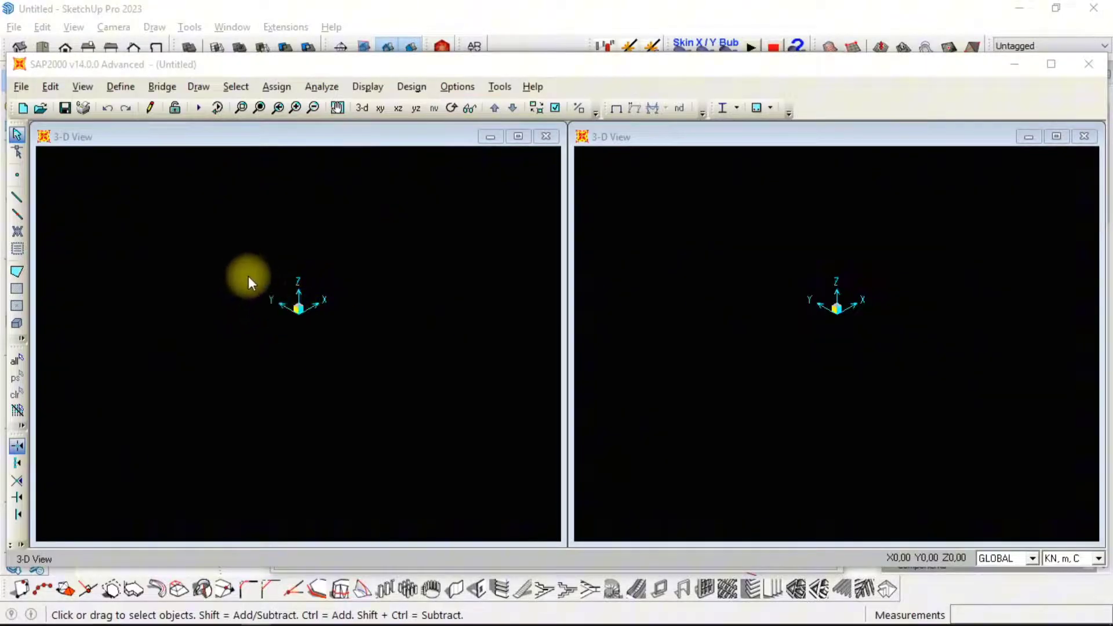
{"action": "key", "text": "alt+Tab"}
{"action": "key", "text": "alt+Tab"}
{"action": "key", "text": "Tab"}
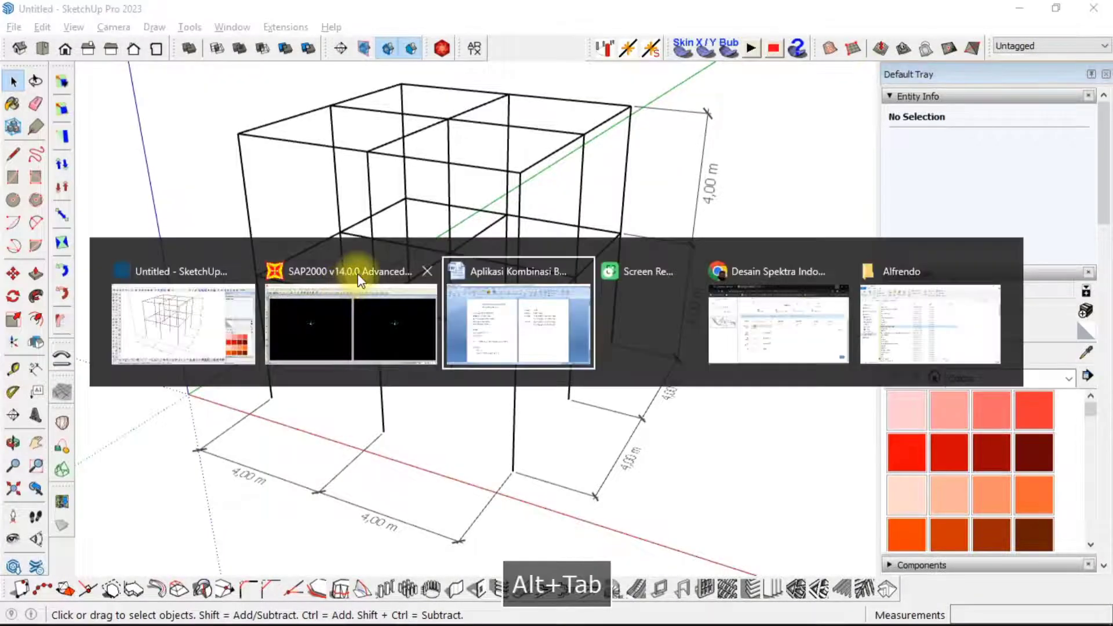
{"action": "key", "text": "alt+Tab"}
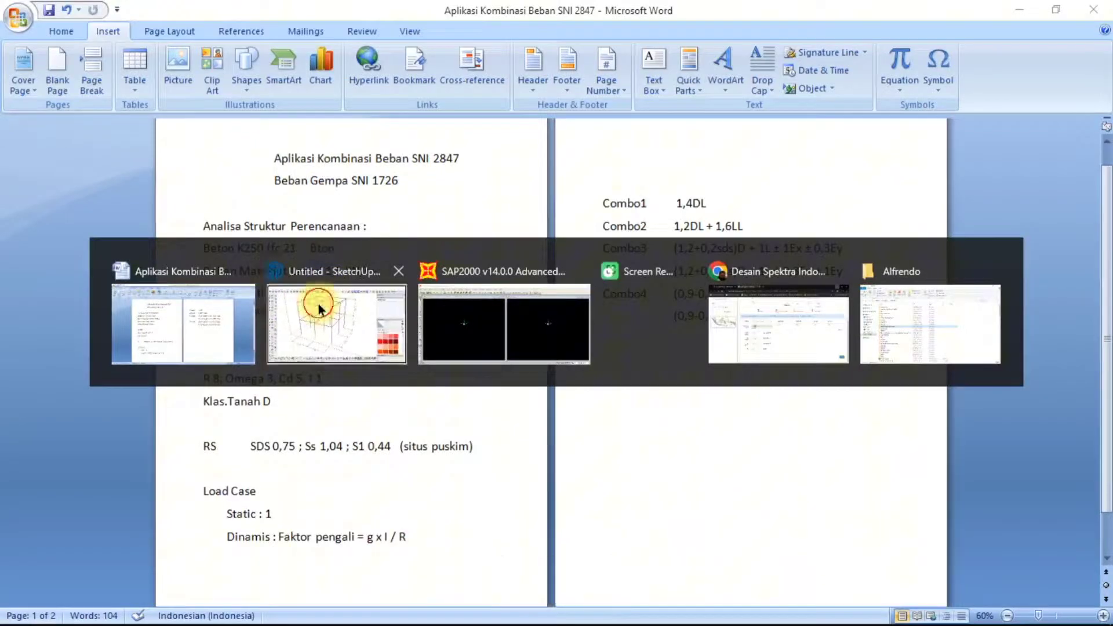
{"action": "left_click", "coordinate": [318, 306]}
{"action": "left_click", "coordinate": [1023, 8]}
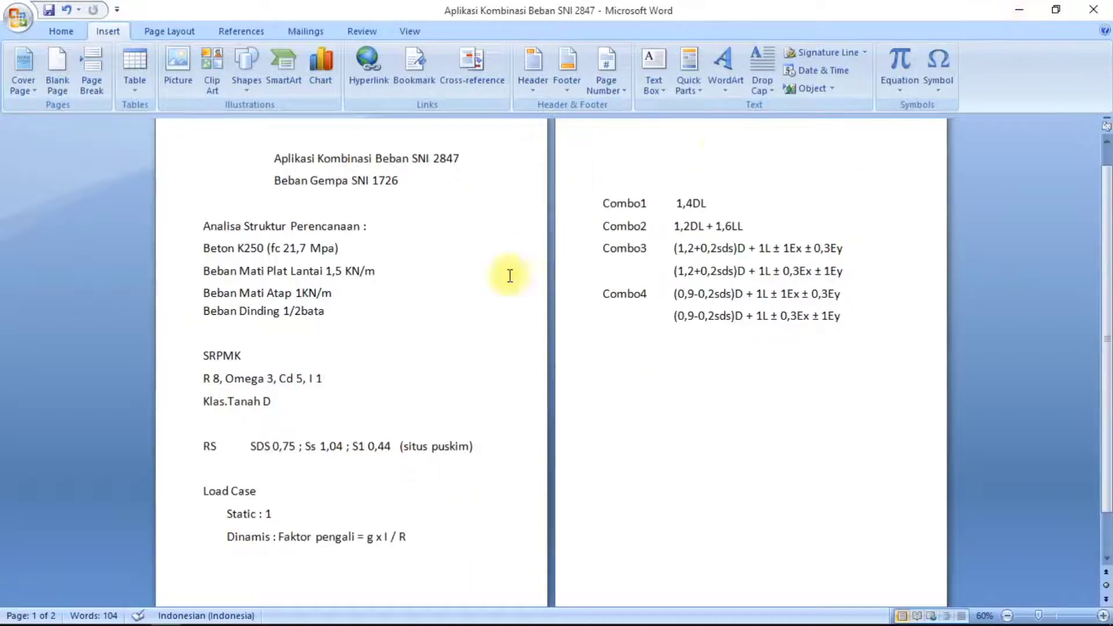
{"action": "key", "text": "alt+Tab"}
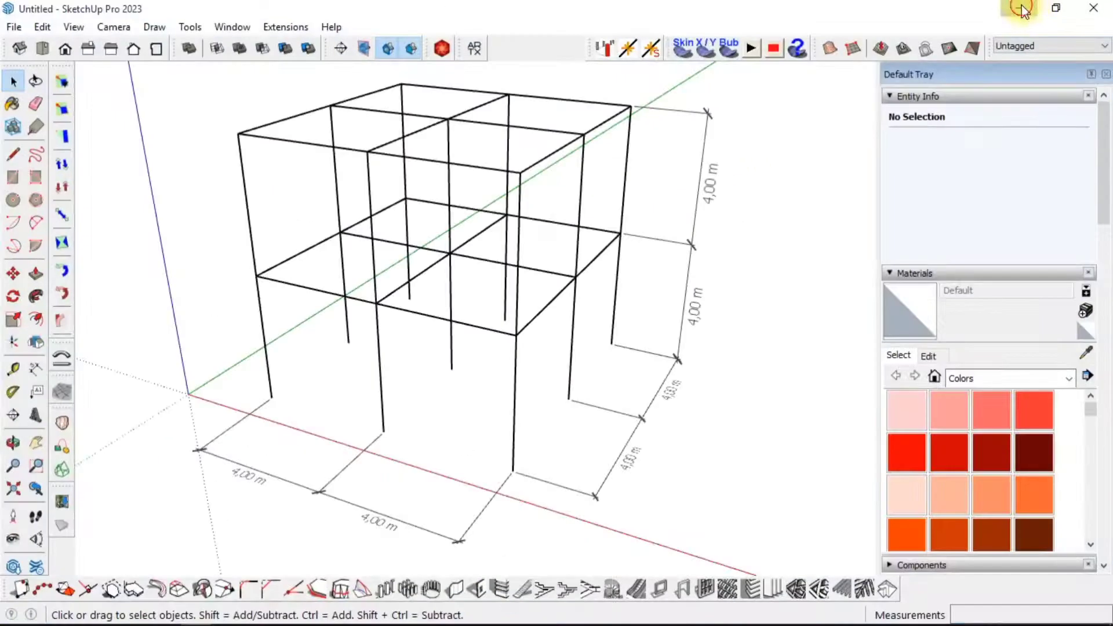
Return to SAP2000 and set the Y grid ordinates to 0 for y1, 4 for y2 and 8 for y3
{"action": "left_click", "coordinate": [1023, 8]}
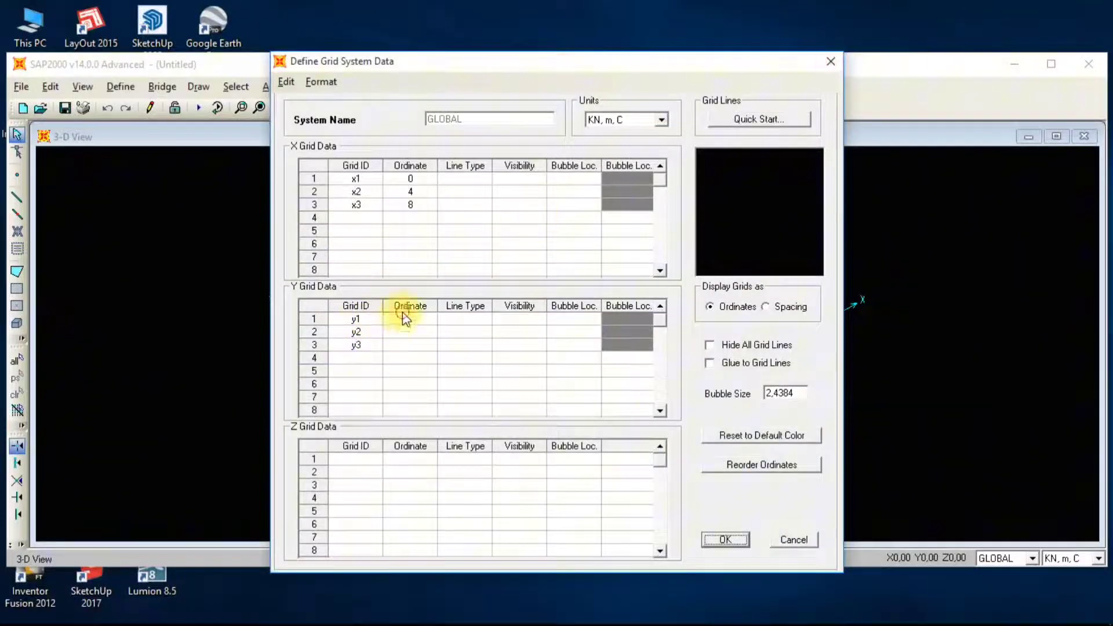
{"action": "left_click", "coordinate": [402, 310]}
{"action": "left_click", "coordinate": [411, 319]}
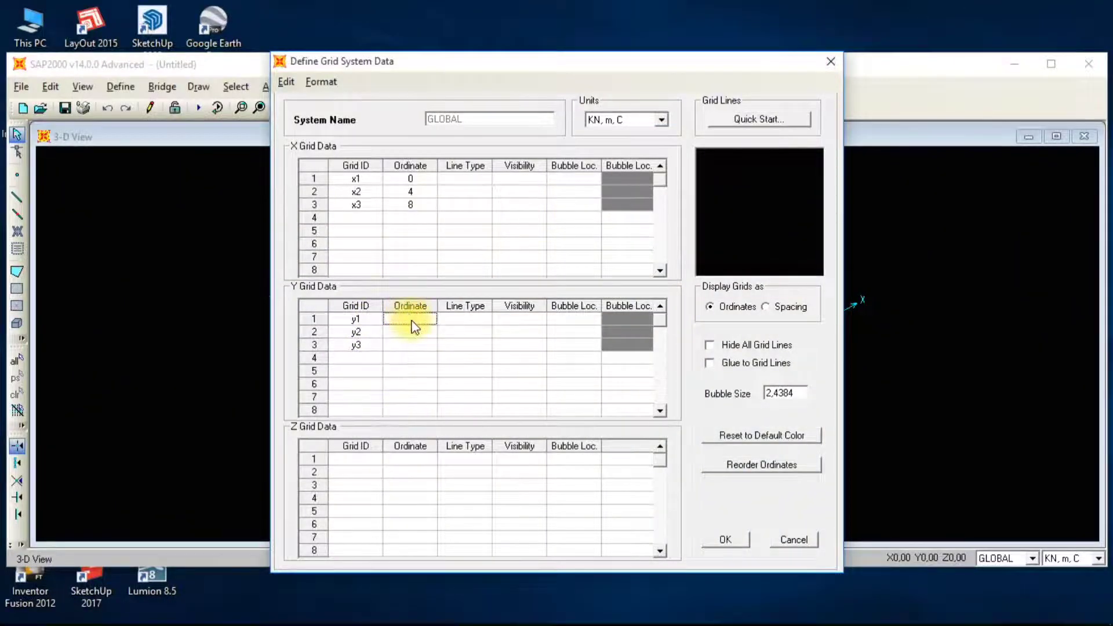
{"action": "left_click", "coordinate": [412, 320]}
{"action": "type", "text": "0"}
{"action": "key", "text": "Return"}
{"action": "type", "text": "4"}
{"action": "key", "text": "Return"}
{"action": "type", "text": "4"}
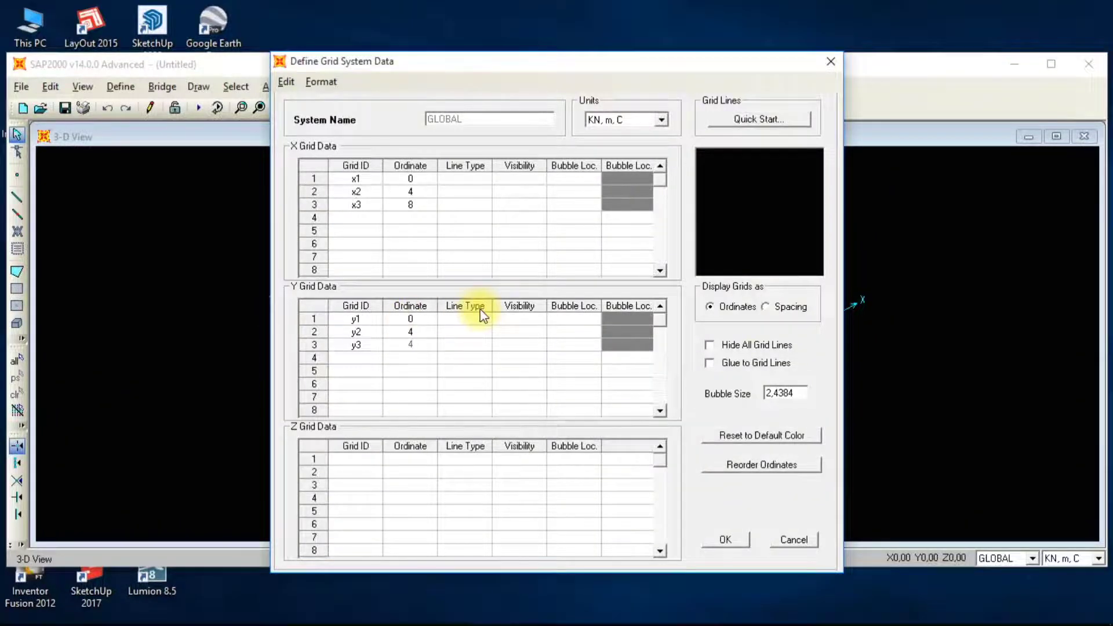
{"action": "key", "text": "BackSpace"}
{"action": "type", "text": "8"}
{"action": "key", "text": "Return"}
Enter three Z grid lines with the IDs z1, z2 and z3
{"action": "left_click", "coordinate": [354, 460]}
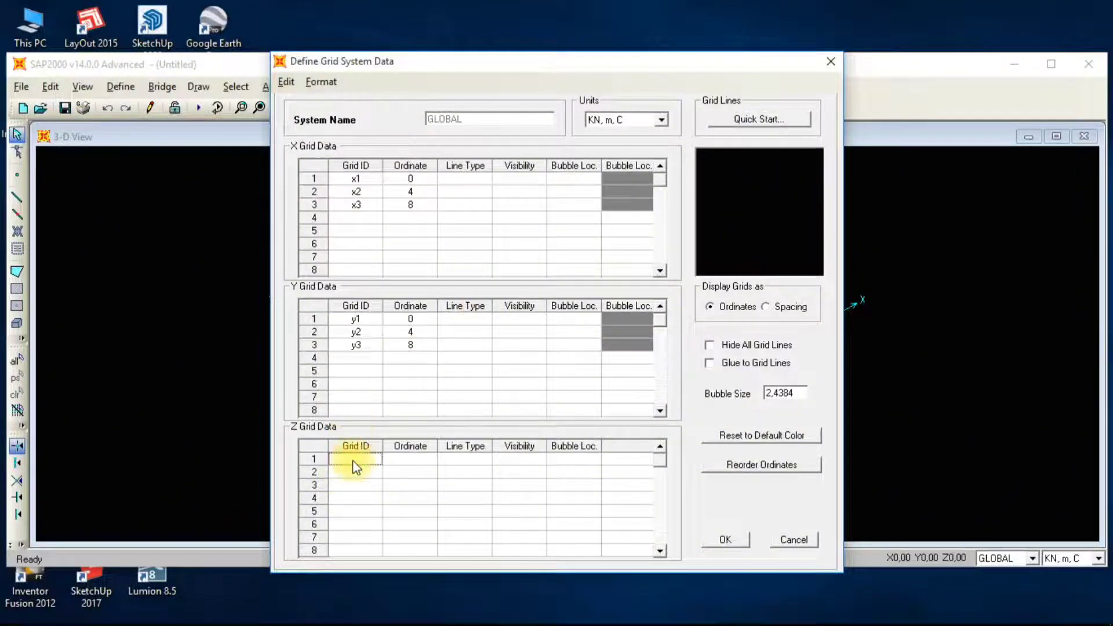
{"action": "type", "text": "z1"}
{"action": "type", "text": "z2"}
{"action": "key", "text": "Return"}
{"action": "type", "text": "z3"}
Set the Z grid ordinates to 0 for z1, 4 for z2 and 8 for z3, and accept the GLOBAL grid system
{"action": "left_click", "coordinate": [406, 461]}
{"action": "left_click", "coordinate": [405, 461]}
{"action": "type", "text": "0"}
{"action": "key", "text": "Return"}
{"action": "key", "text": "Down"}
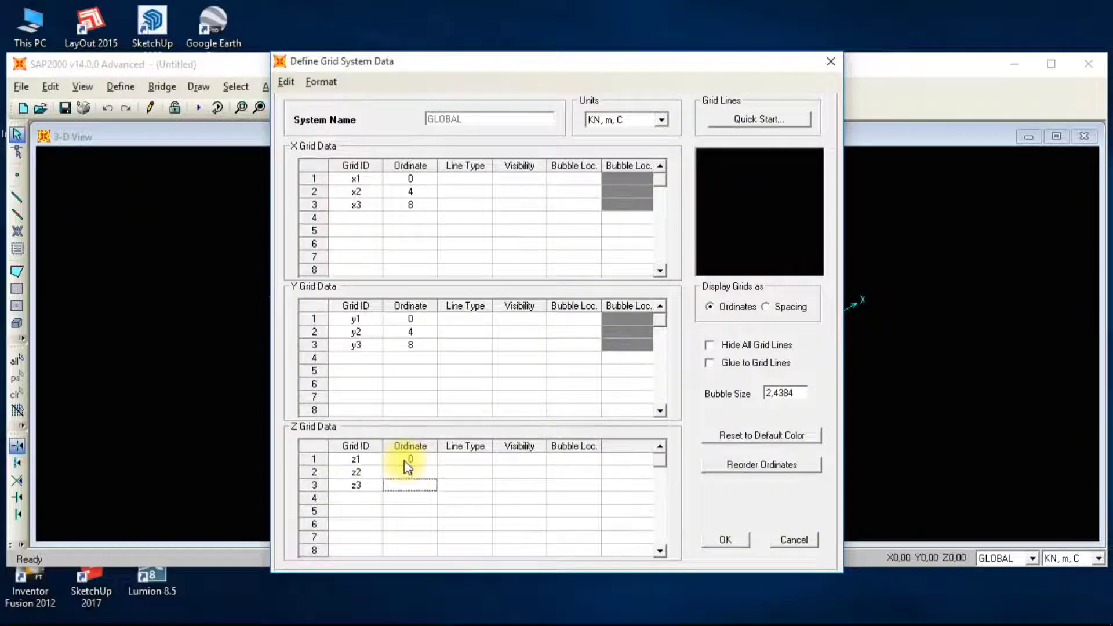
{"action": "type", "text": "8"}
{"action": "key", "text": "Return"}
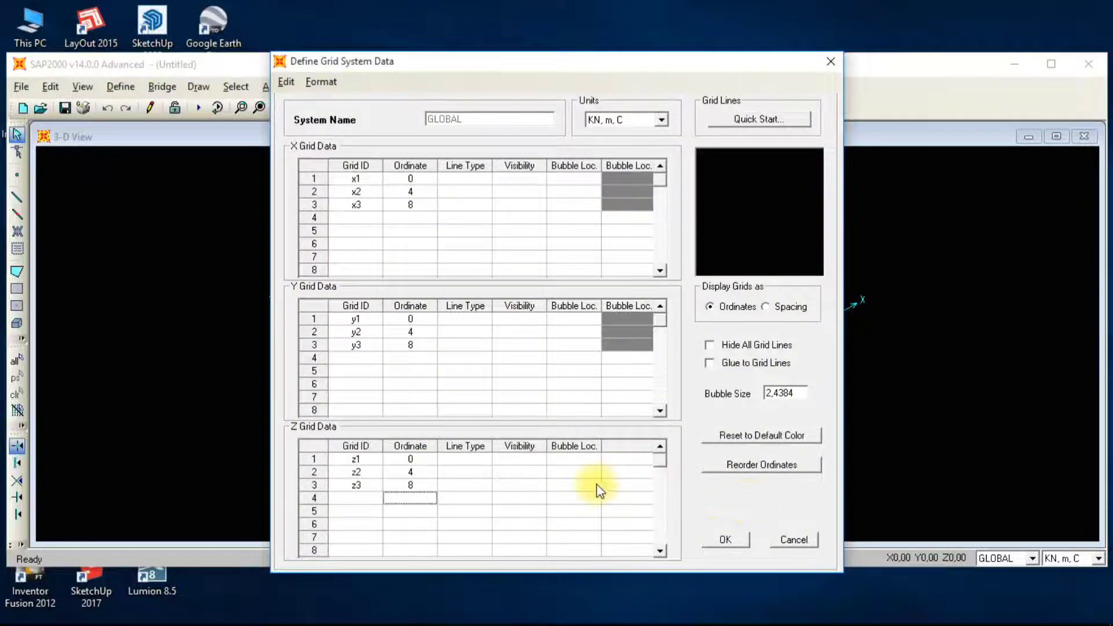
{"action": "left_click", "coordinate": [726, 540]}
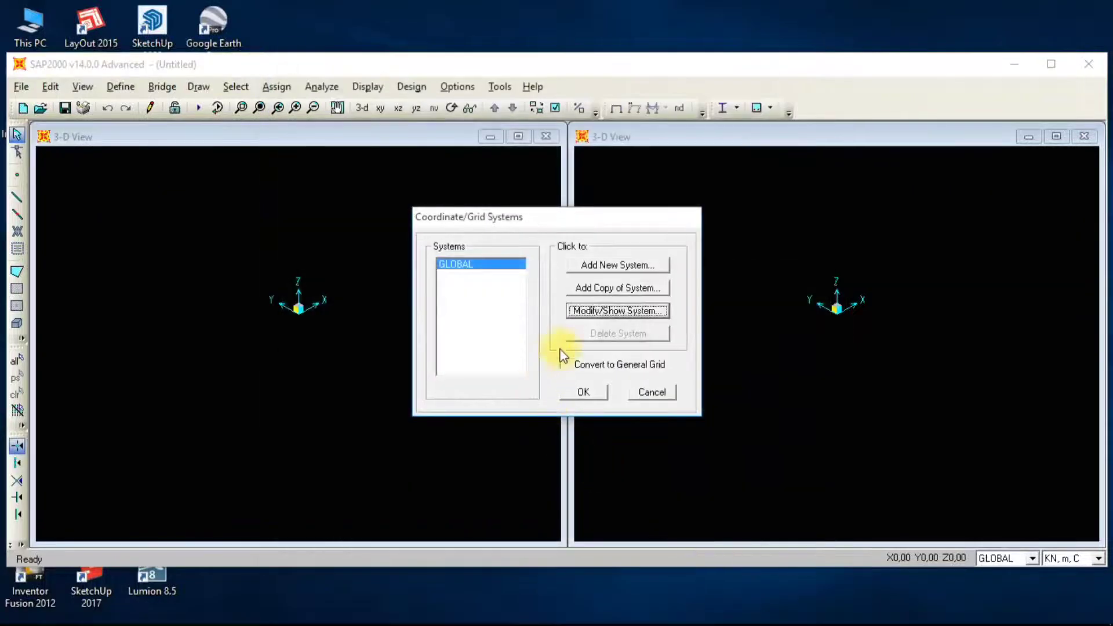
{"action": "left_click", "coordinate": [597, 393]}
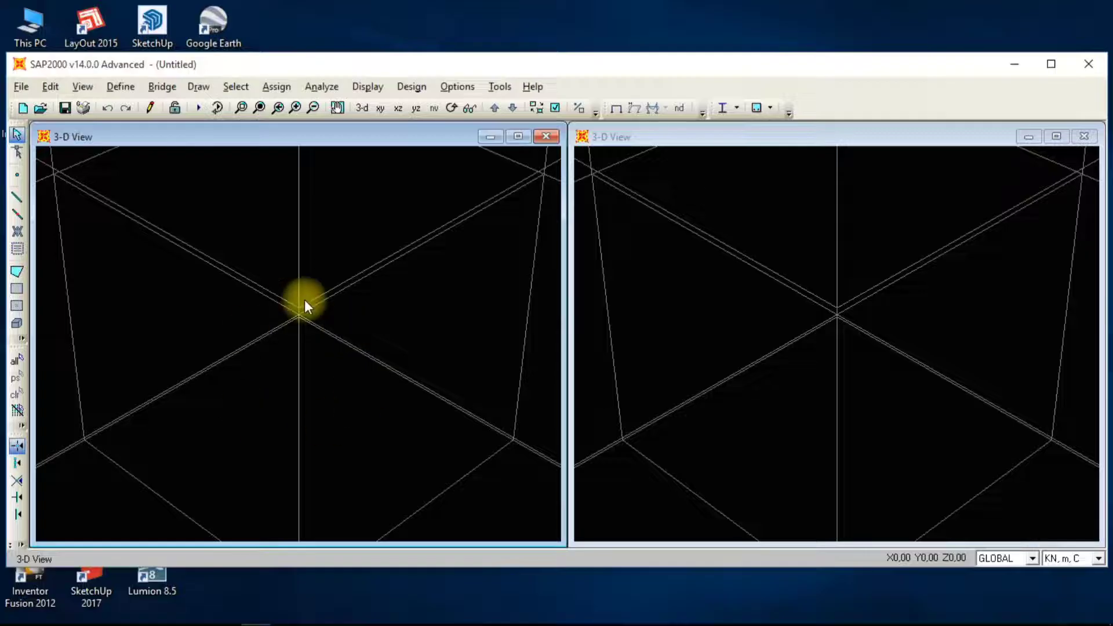
Maximize the SAP2000 window and arrange the model views as two vertically tiled windows
{"action": "key", "text": "alt+Tab"}
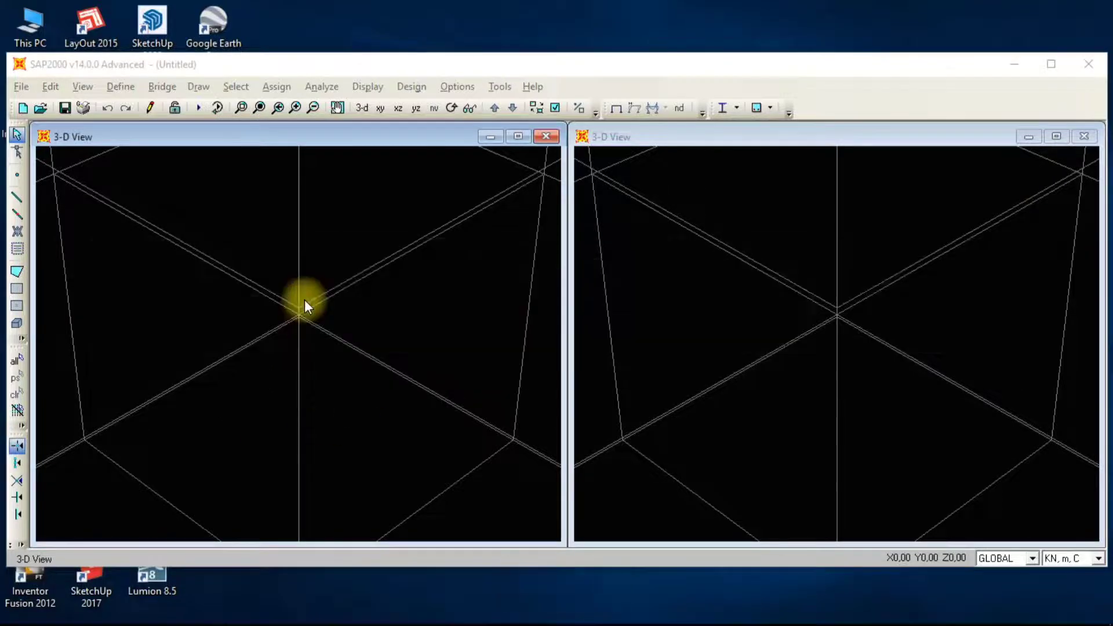
{"action": "key", "text": "alt+Tab"}
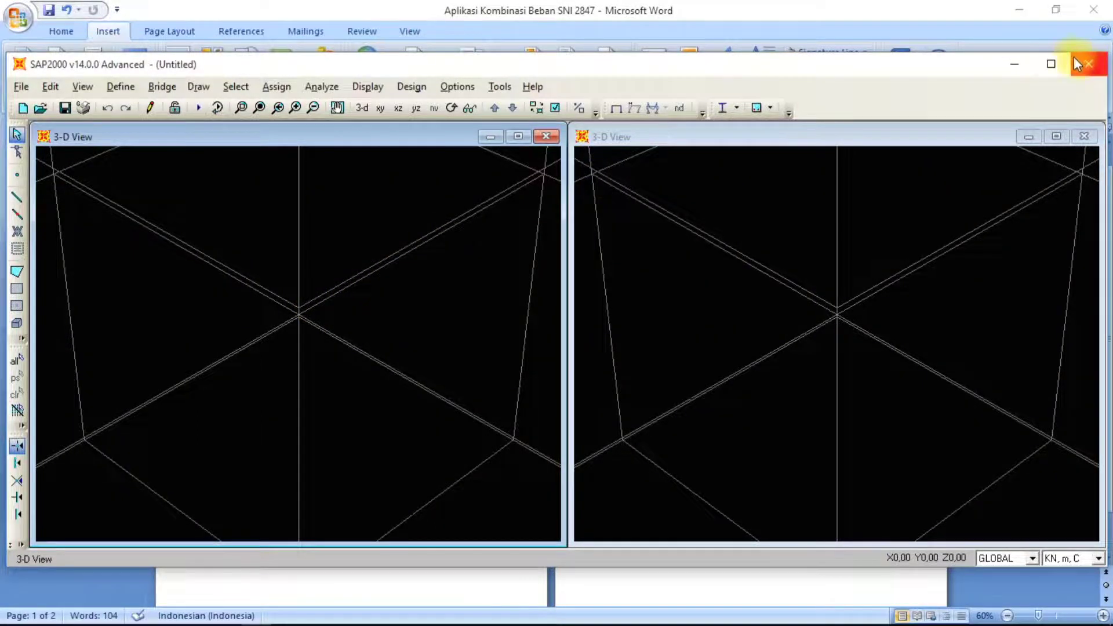
{"action": "left_click", "coordinate": [1051, 63]}
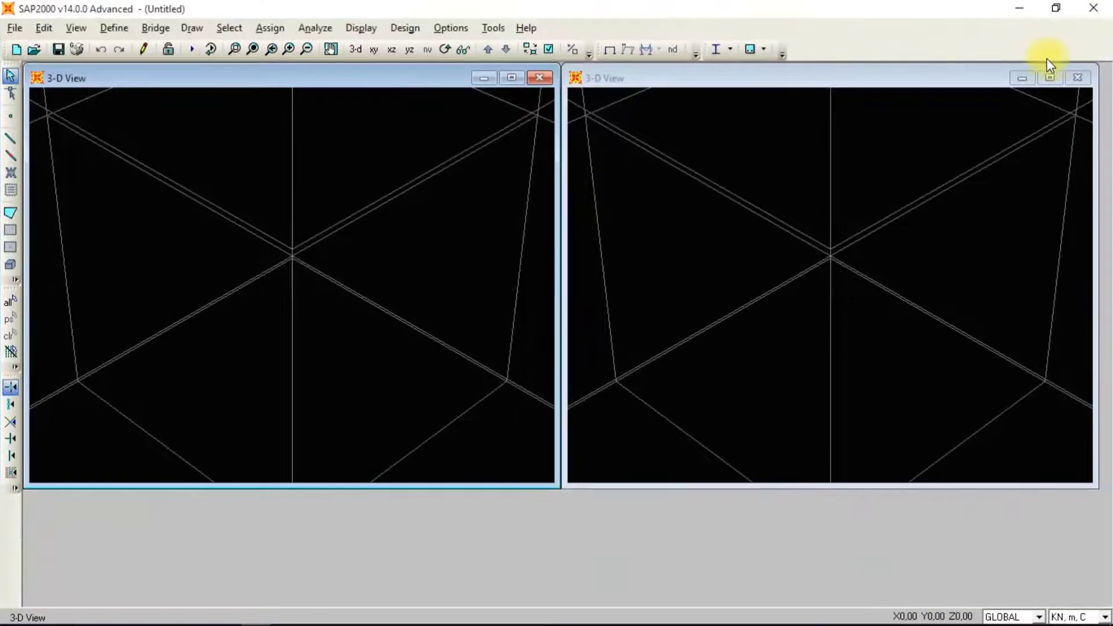
{"action": "left_click", "coordinate": [458, 27]}
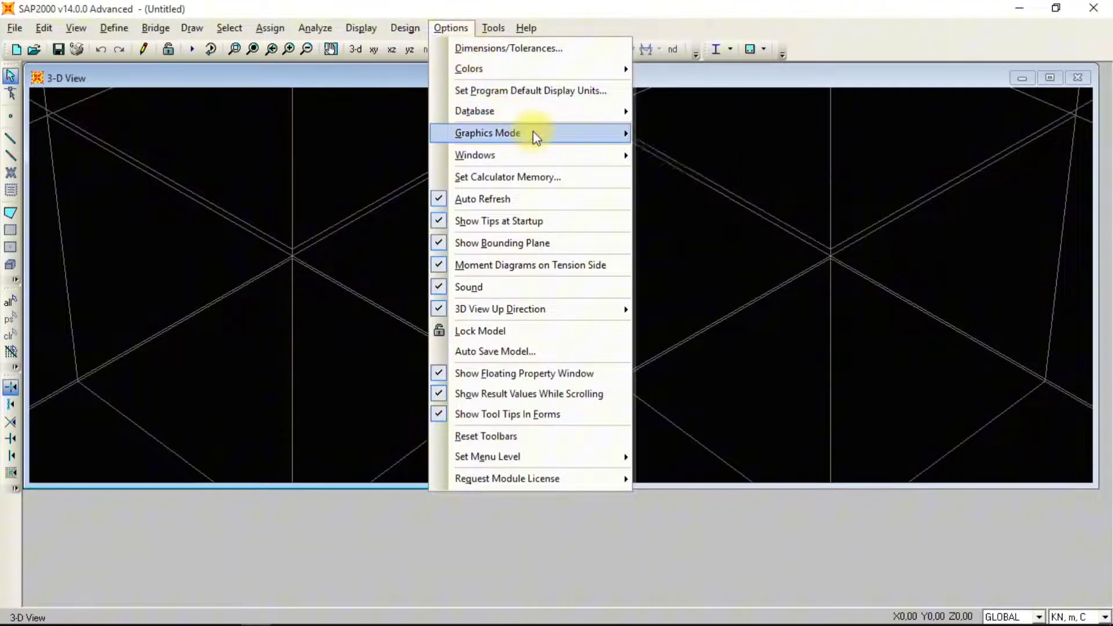
{"action": "mouse_move", "coordinate": [534, 133]}
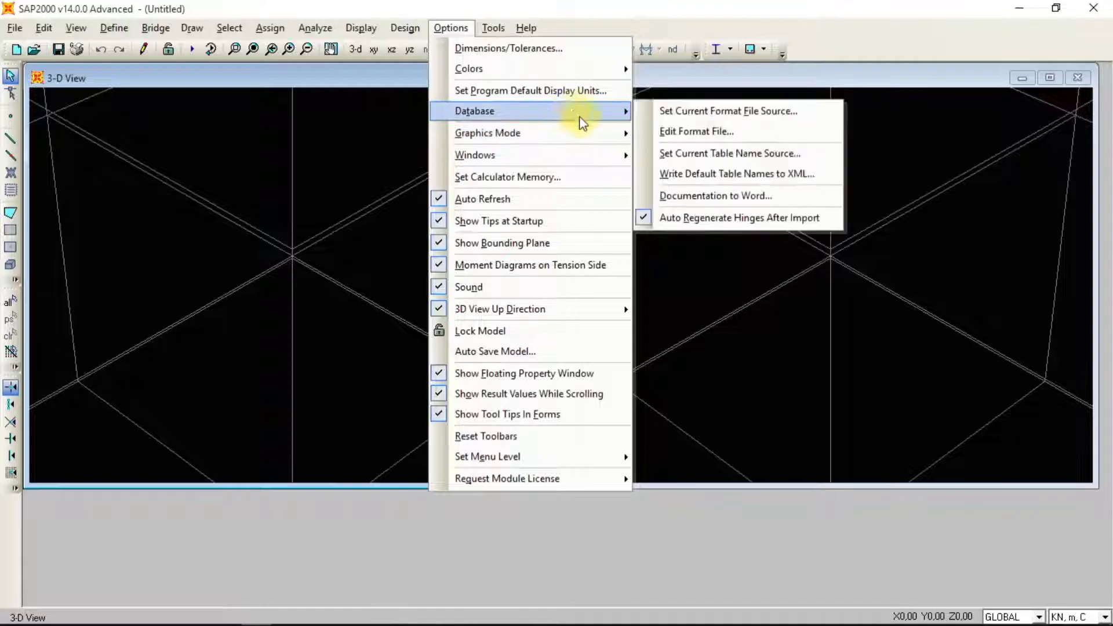
{"action": "mouse_move", "coordinate": [620, 154]}
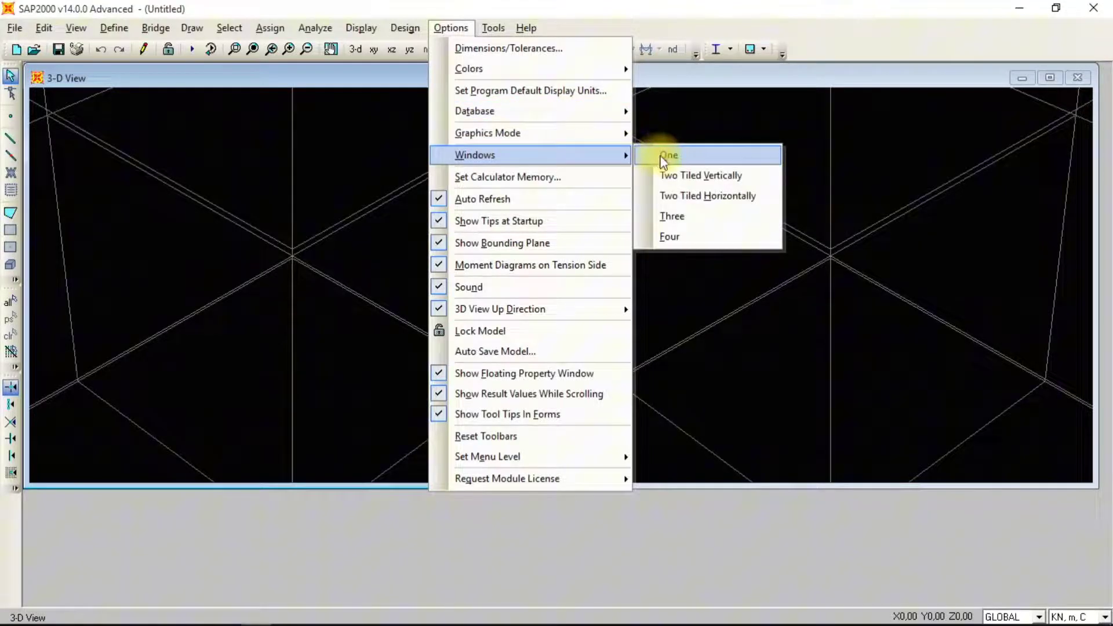
{"action": "left_click", "coordinate": [678, 176]}
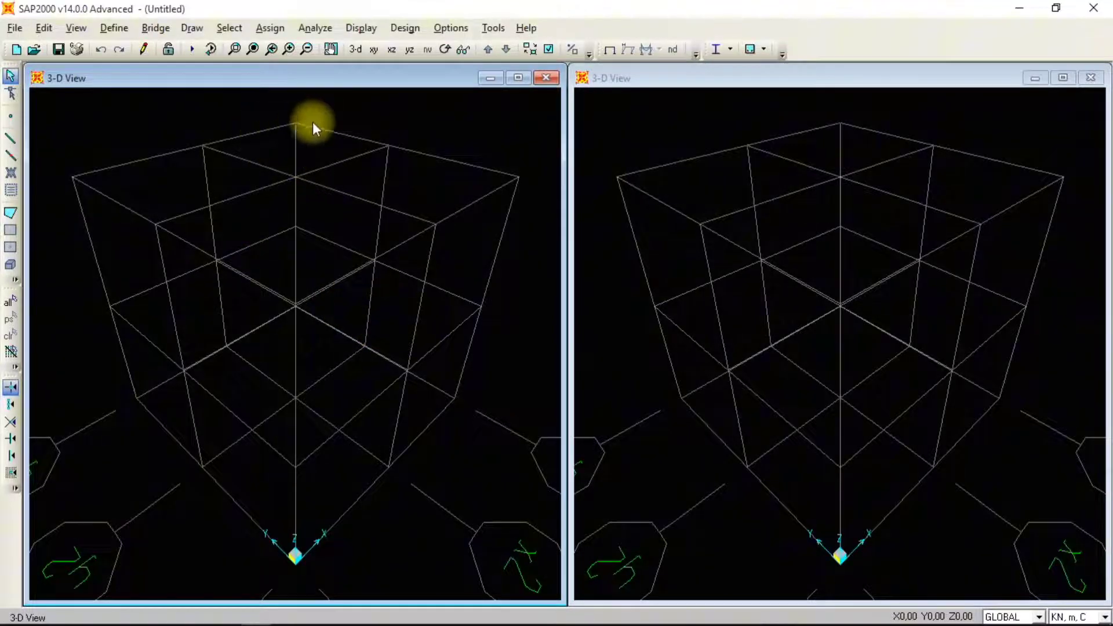
Show the X-Z plane in the second view and step through its Y grid planes, ending at Y=0
{"action": "left_click", "coordinate": [655, 85]}
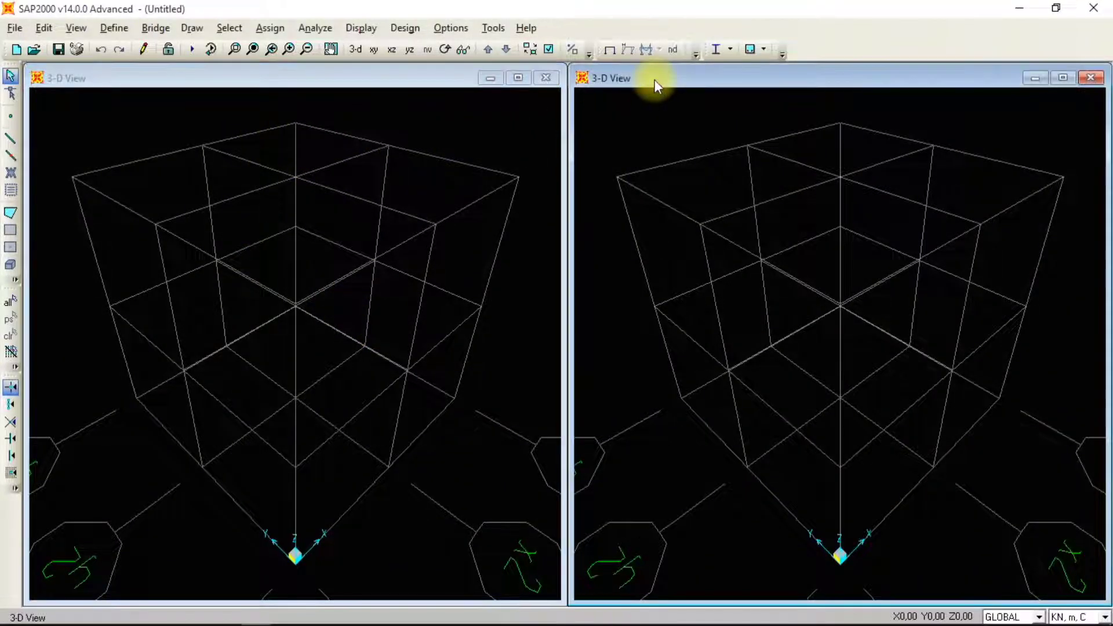
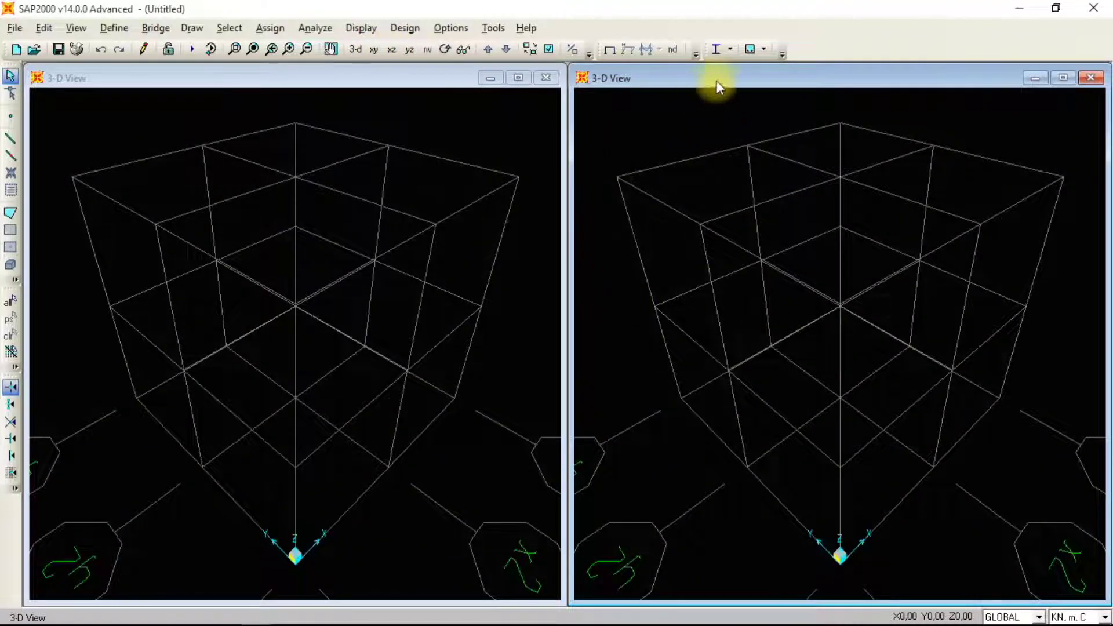
{"action": "left_click", "coordinate": [332, 79]}
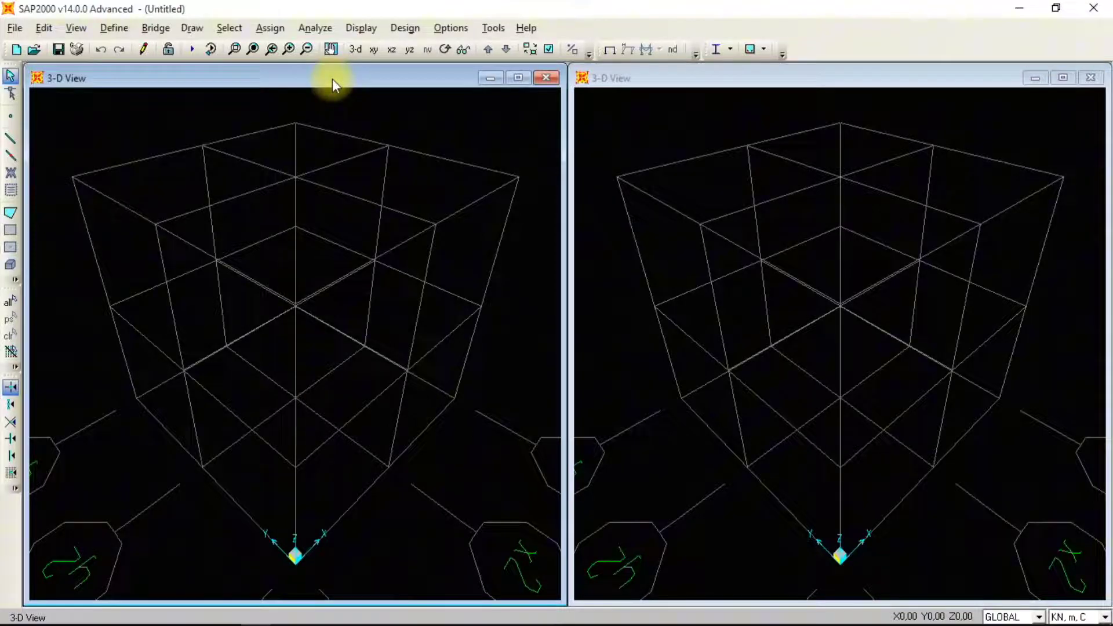
{"action": "left_click", "coordinate": [725, 75]}
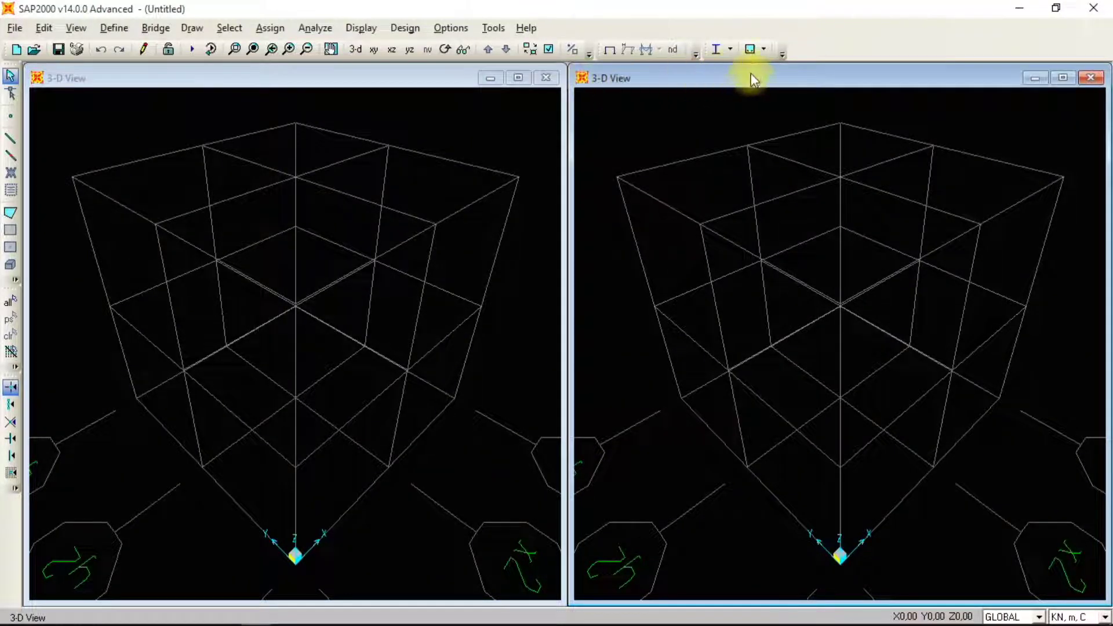
{"action": "left_click", "coordinate": [390, 51]}
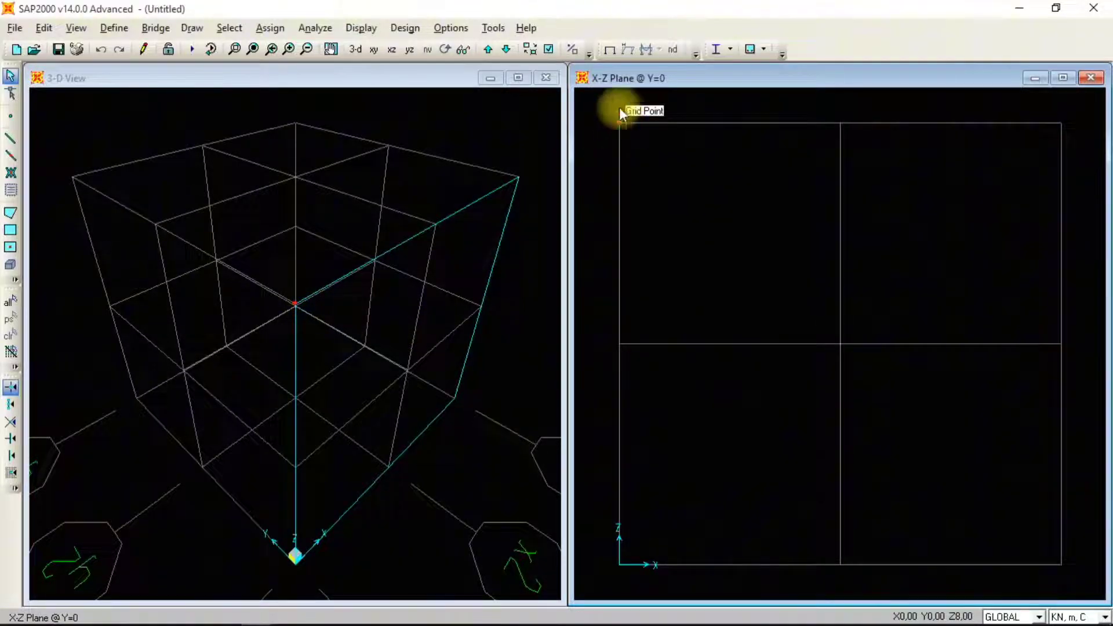
{"action": "left_click", "coordinate": [489, 51]}
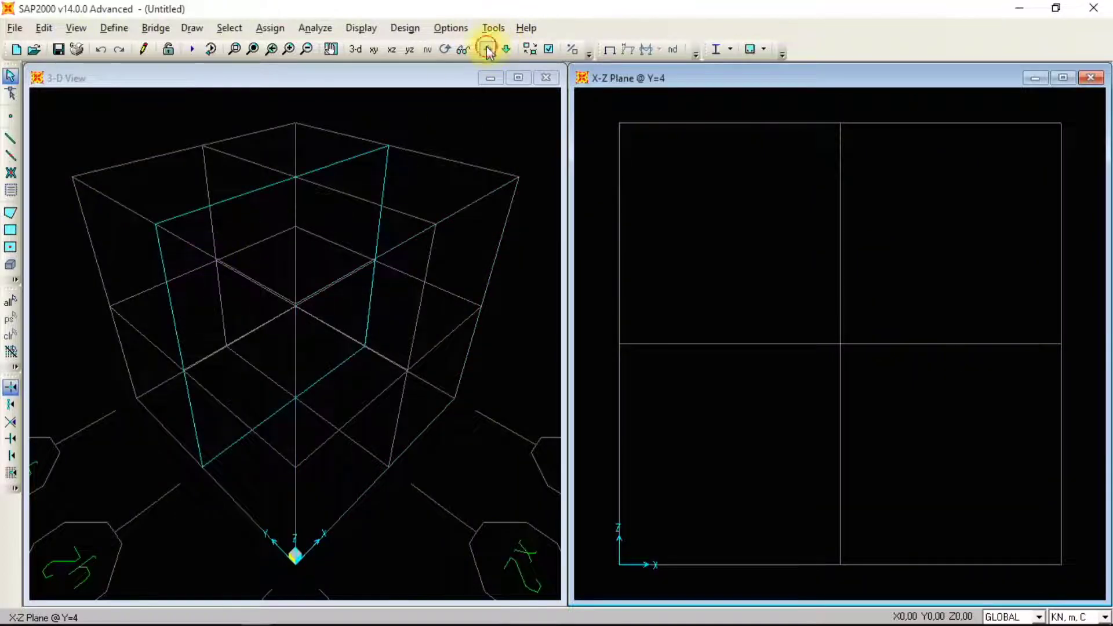
{"action": "left_click", "coordinate": [488, 51]}
{"action": "left_click", "coordinate": [487, 53]}
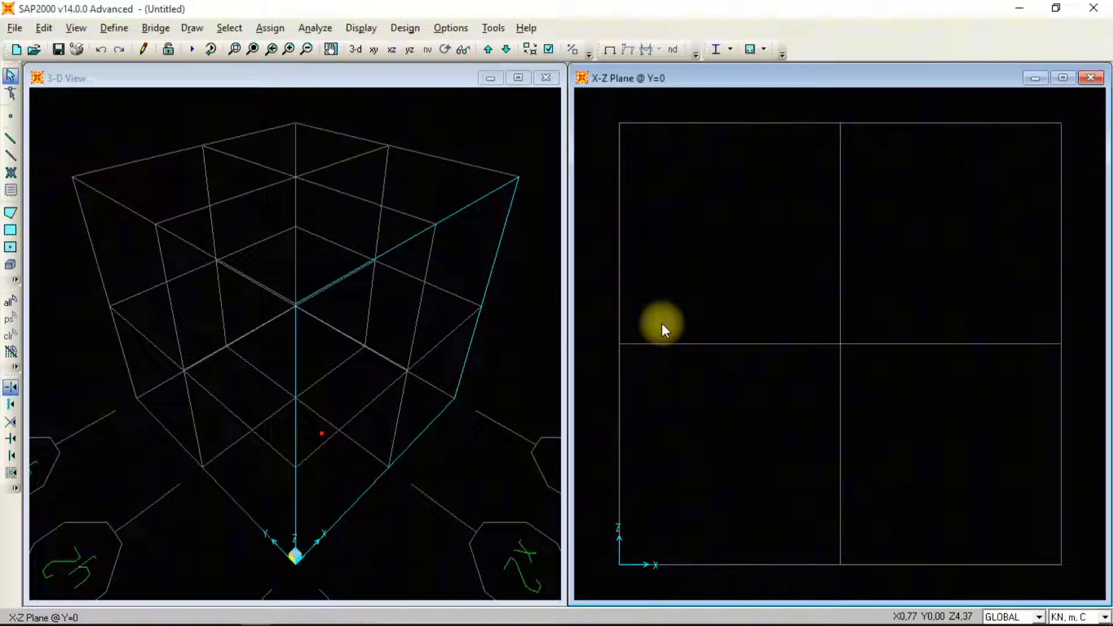
Draw the two-storey column at X=0 in the Y=0 plane as straight frames with section Kolom40/40, from Z=0 through Z=4 to Z=8
{"action": "left_click", "coordinate": [11, 140]}
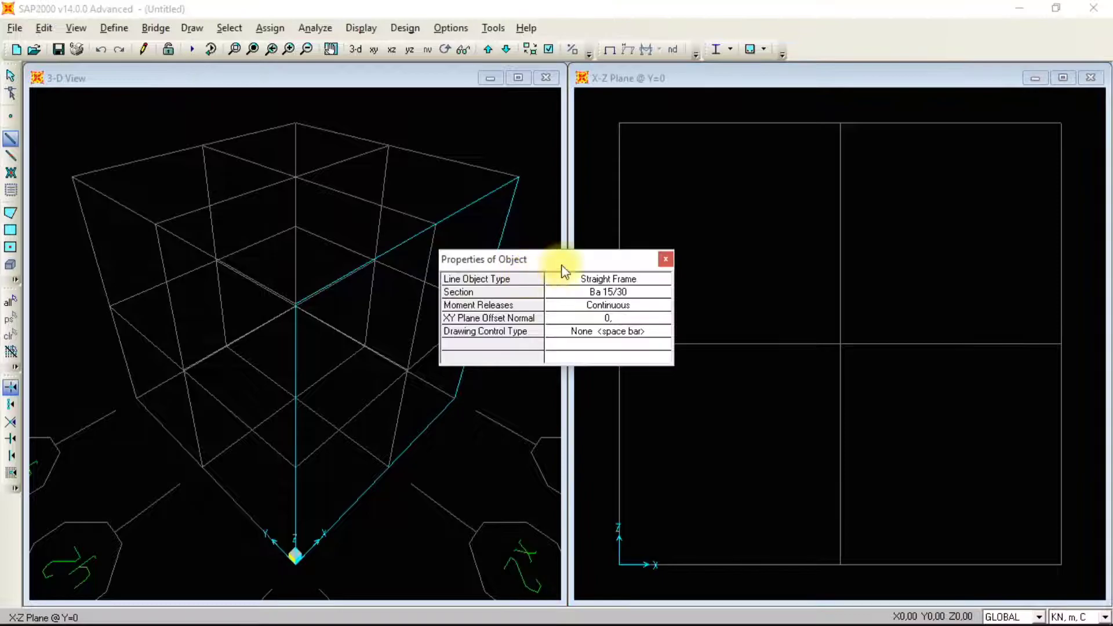
{"action": "left_click_drag", "start_coordinate": [561, 265], "coordinate": [473, 160]}
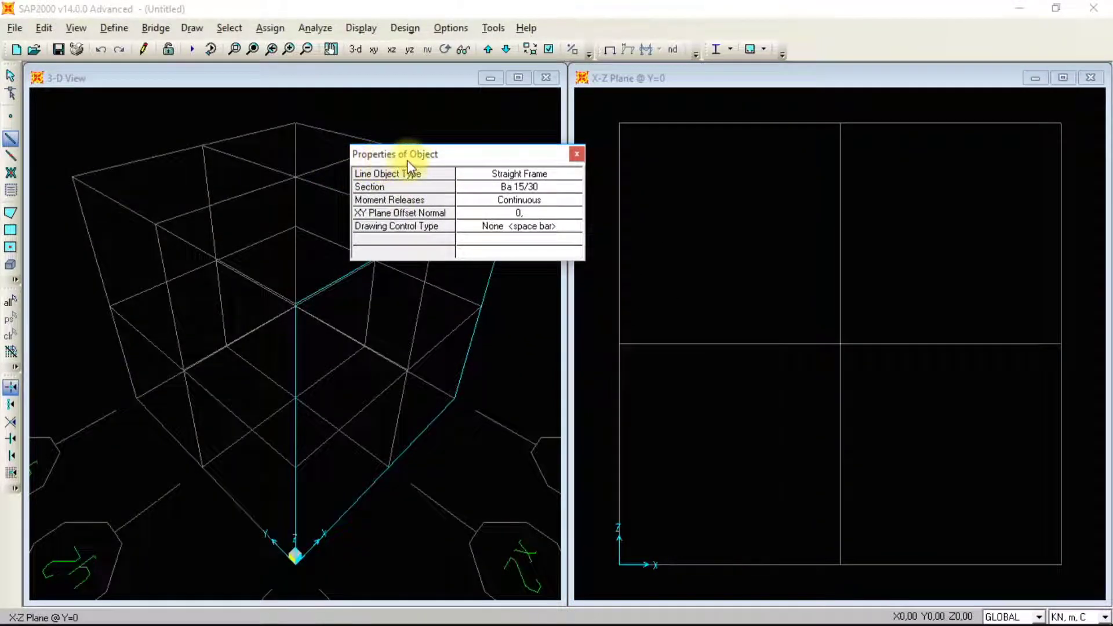
{"action": "left_click_drag", "start_coordinate": [480, 158], "coordinate": [450, 155]}
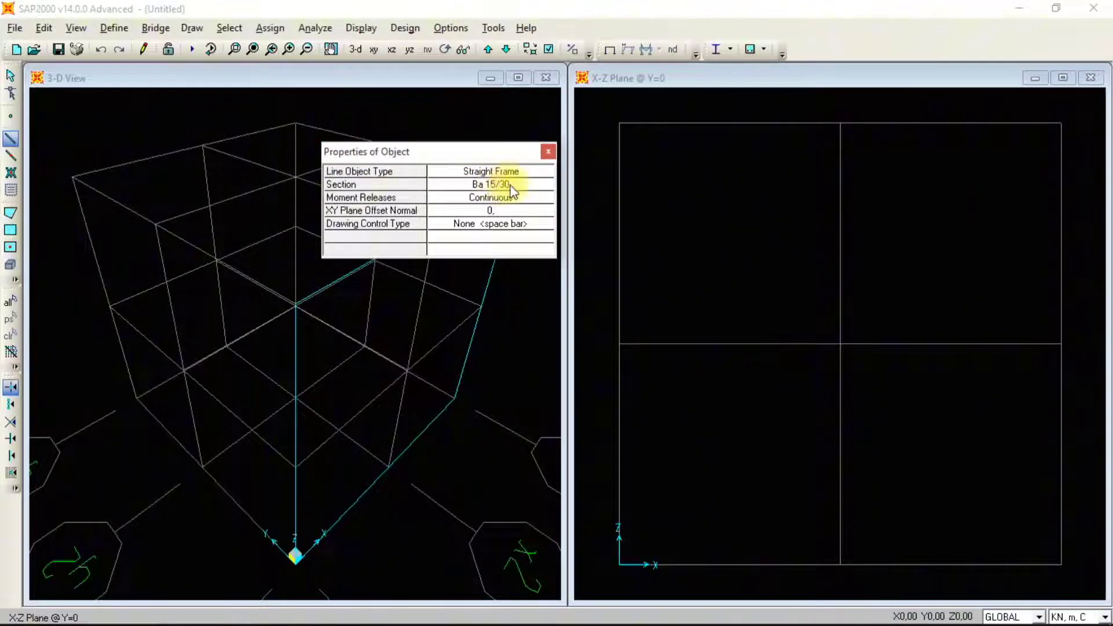
{"action": "left_click", "coordinate": [531, 185]}
{"action": "left_click", "coordinate": [531, 186]}
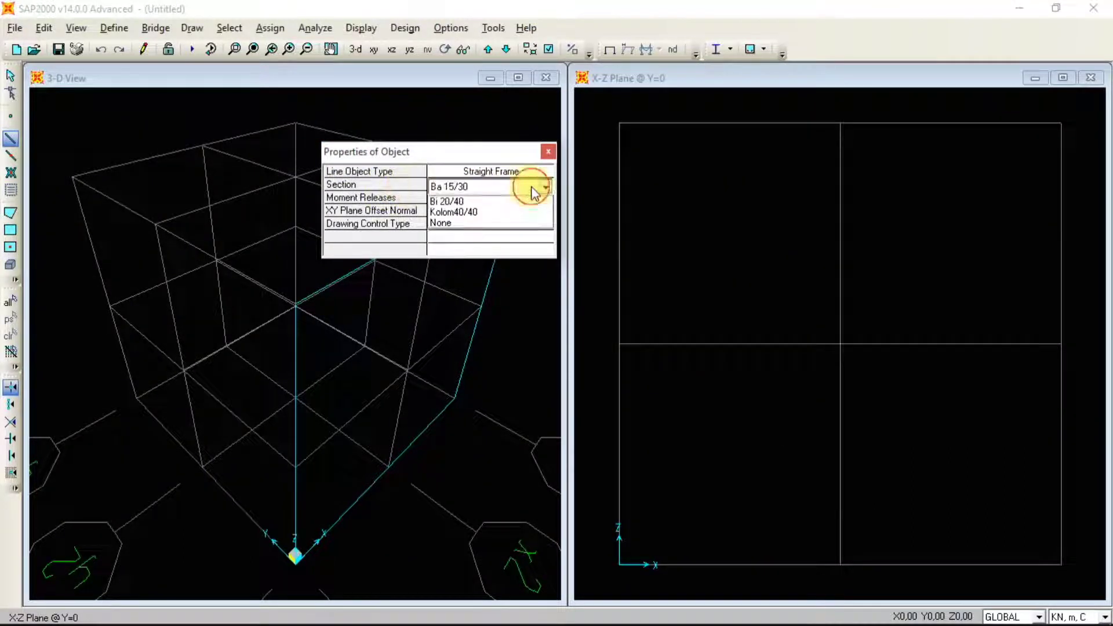
{"action": "left_click", "coordinate": [476, 223]}
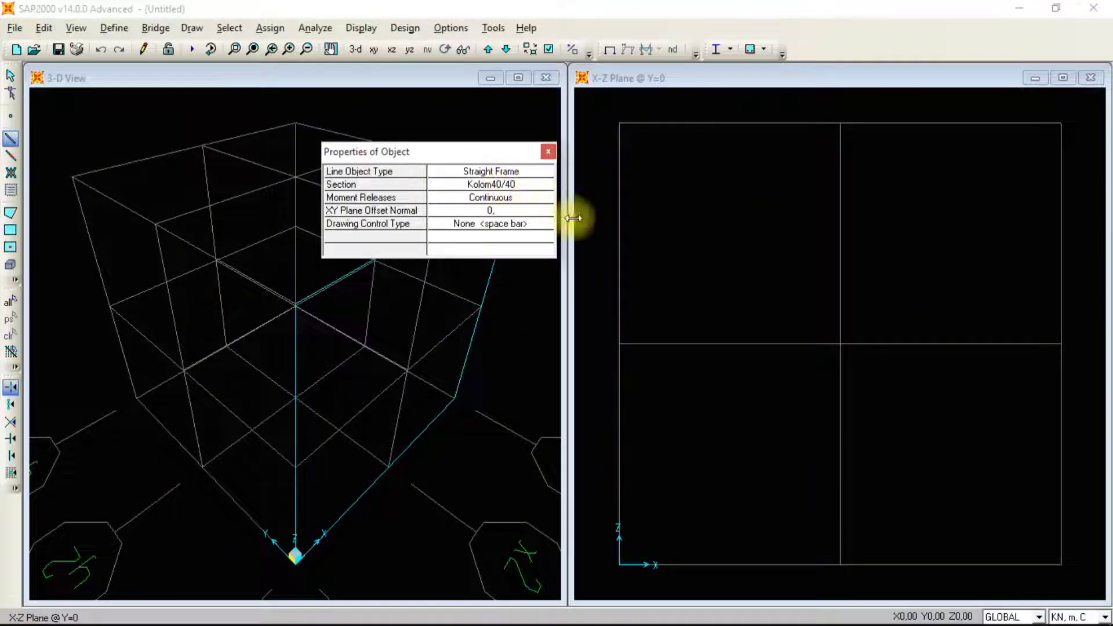
{"action": "left_click", "coordinate": [620, 564]}
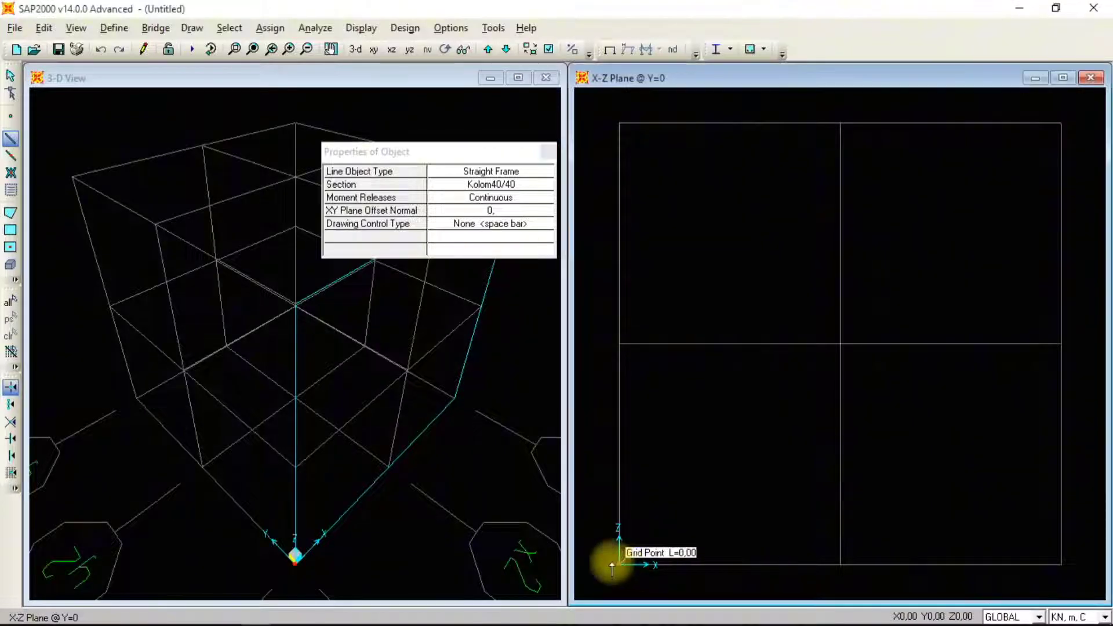
{"action": "left_click", "coordinate": [617, 346]}
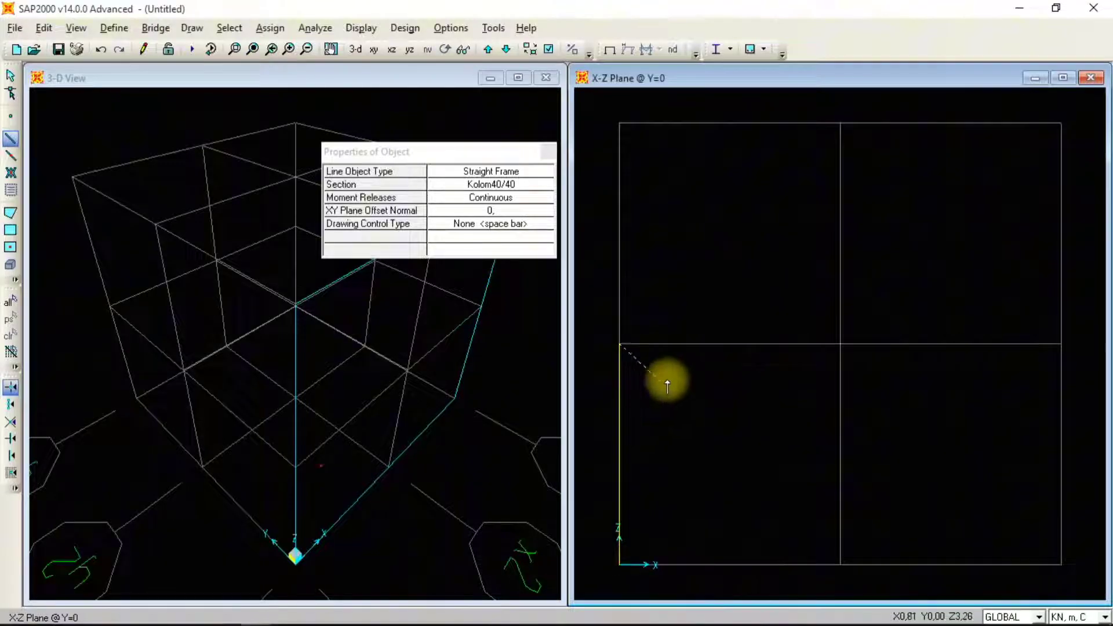
{"action": "left_click", "coordinate": [616, 124]}
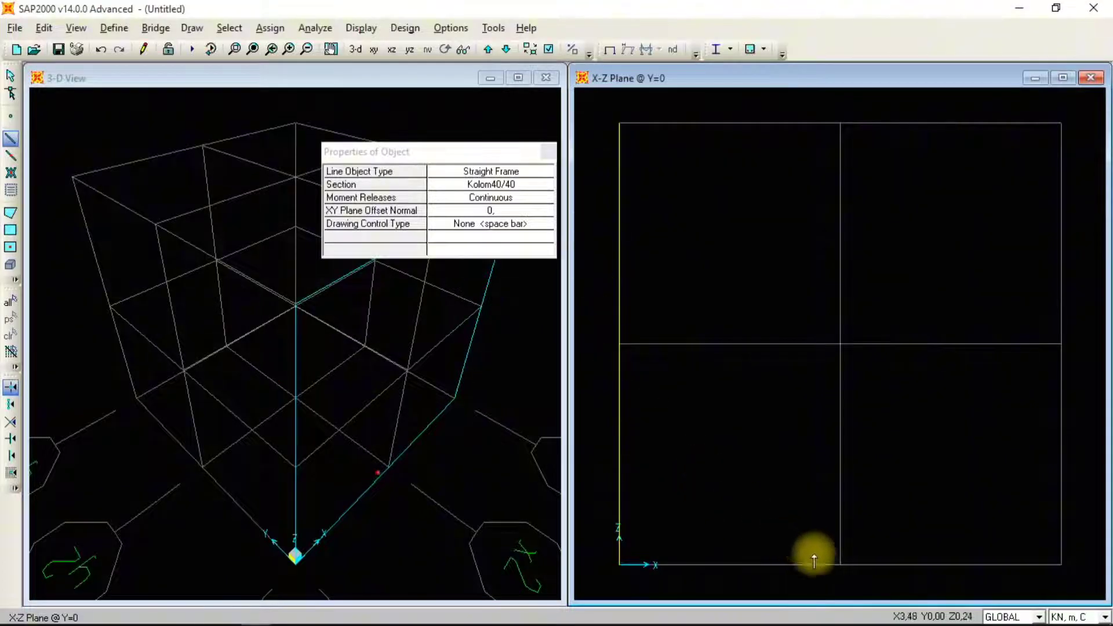
Draw the Kolom40/40 columns at X=4 and X=8 in the Y=0 plane, one segment per storey up to Z=8
{"action": "left_click", "coordinate": [835, 571]}
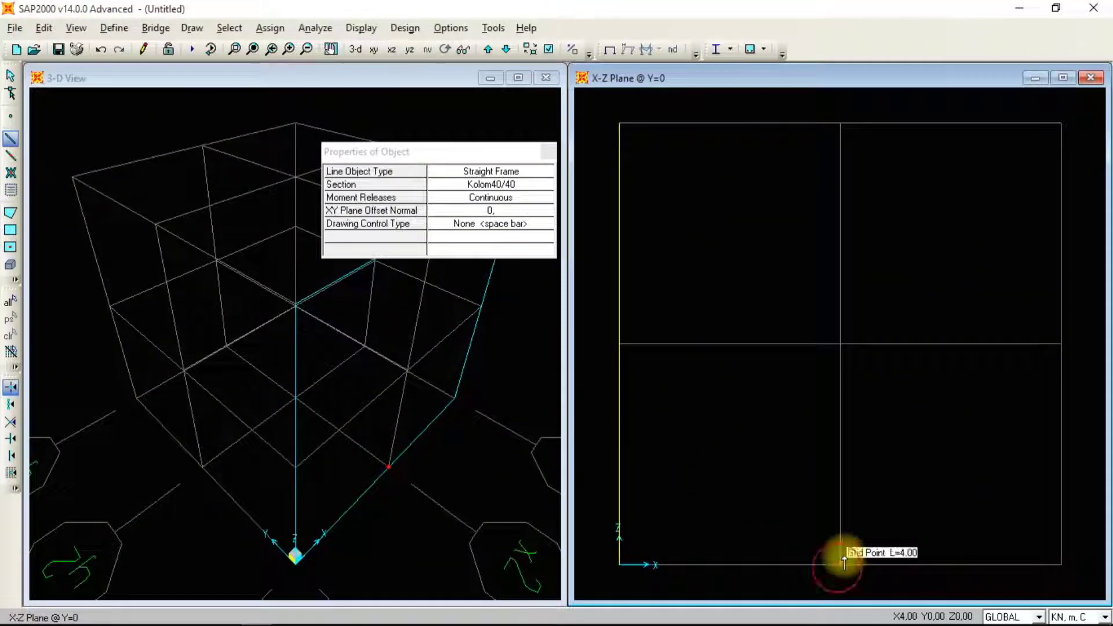
{"action": "left_click", "coordinate": [847, 344]}
{"action": "left_click", "coordinate": [845, 123]}
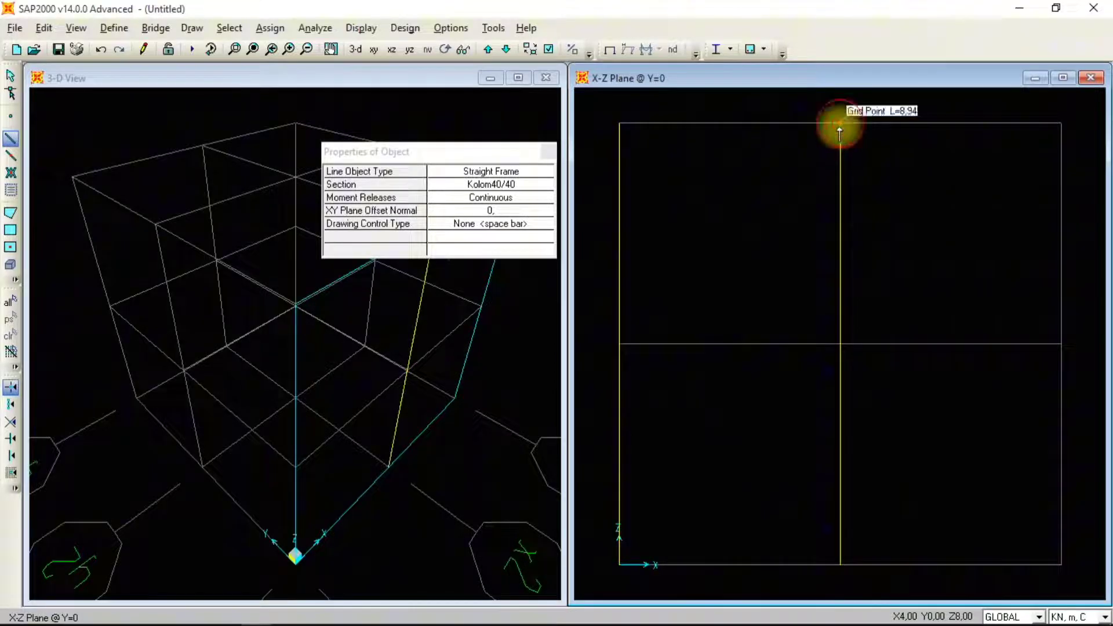
{"action": "left_click", "coordinate": [1061, 564]}
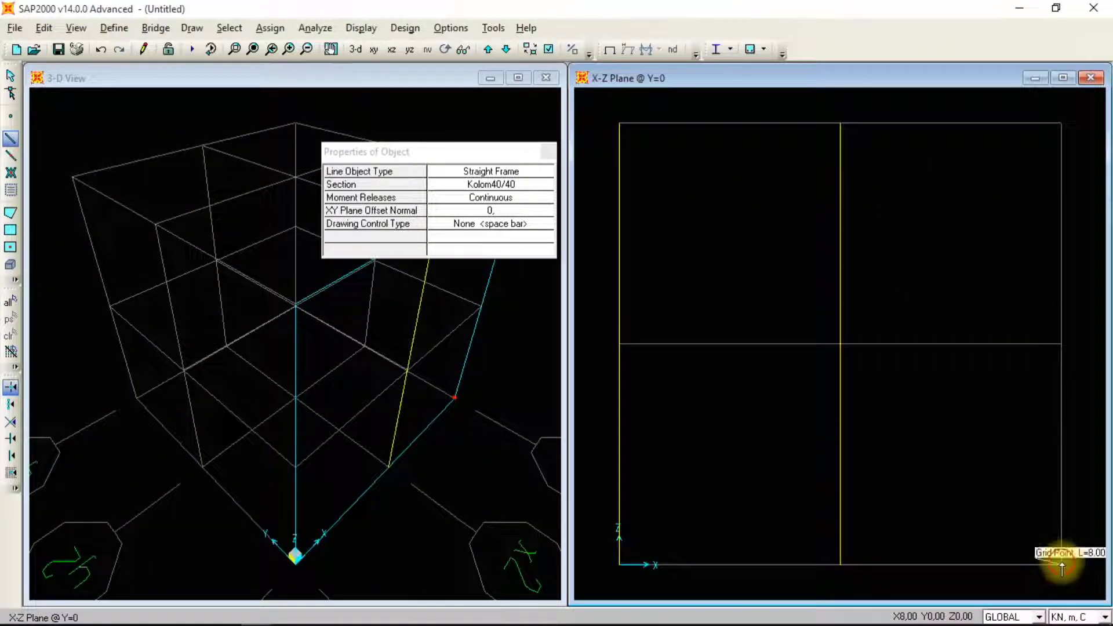
{"action": "left_click", "coordinate": [1061, 343]}
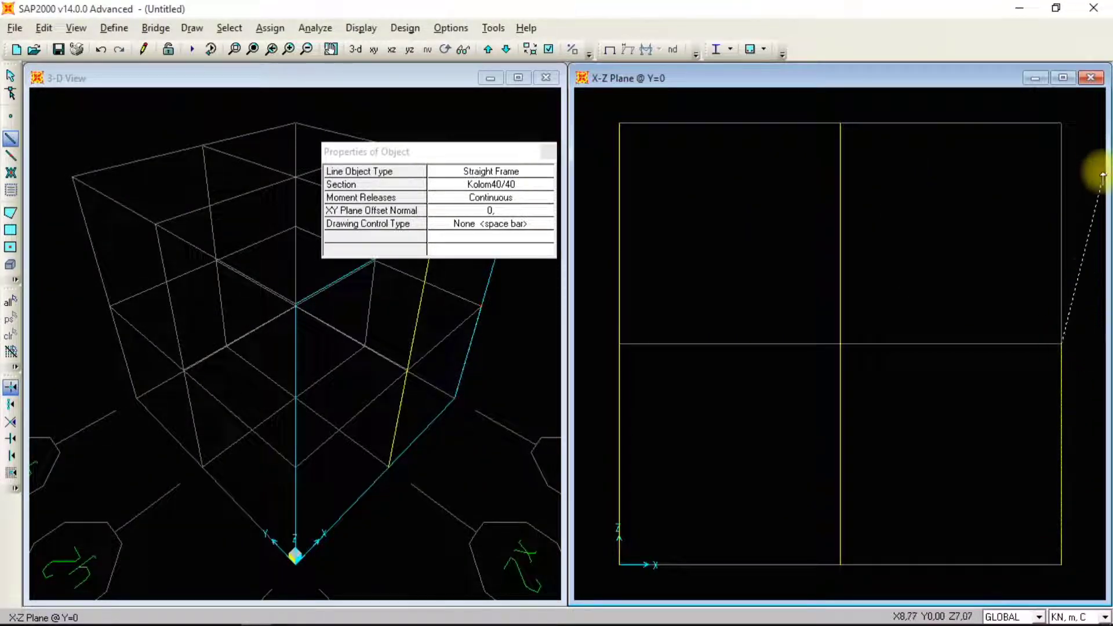
{"action": "double_click", "coordinate": [1063, 123]}
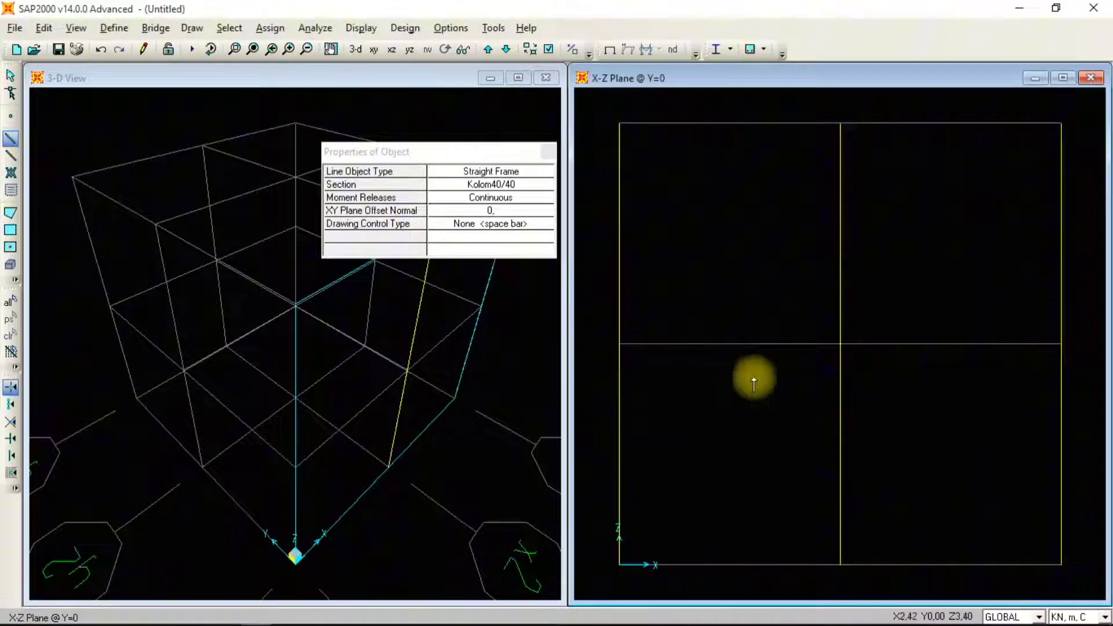
Draw straight Bi 20/40 beams in the Y=0 plane at Z=4, from X=0 through X=4 to X=8
{"action": "left_click", "coordinate": [528, 184]}
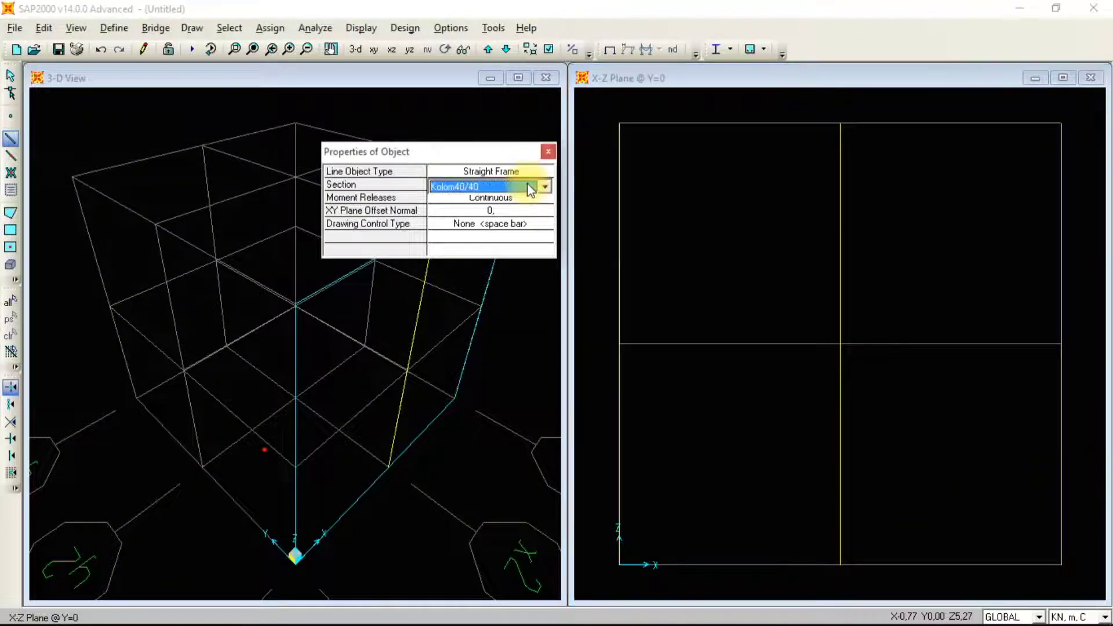
{"action": "left_click", "coordinate": [528, 185]}
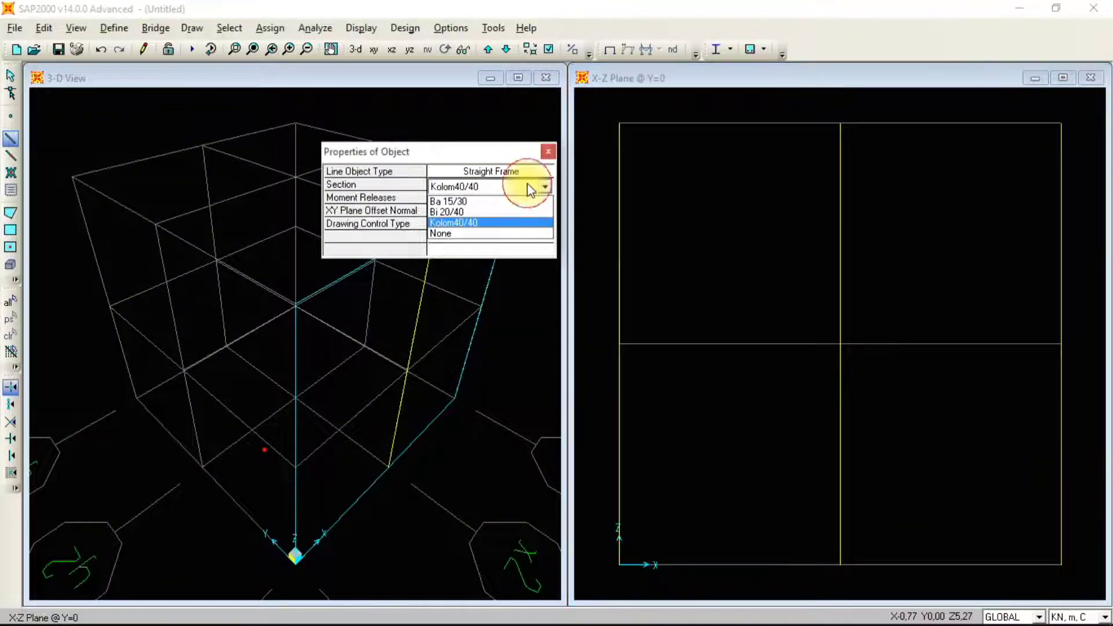
{"action": "left_click", "coordinate": [469, 212]}
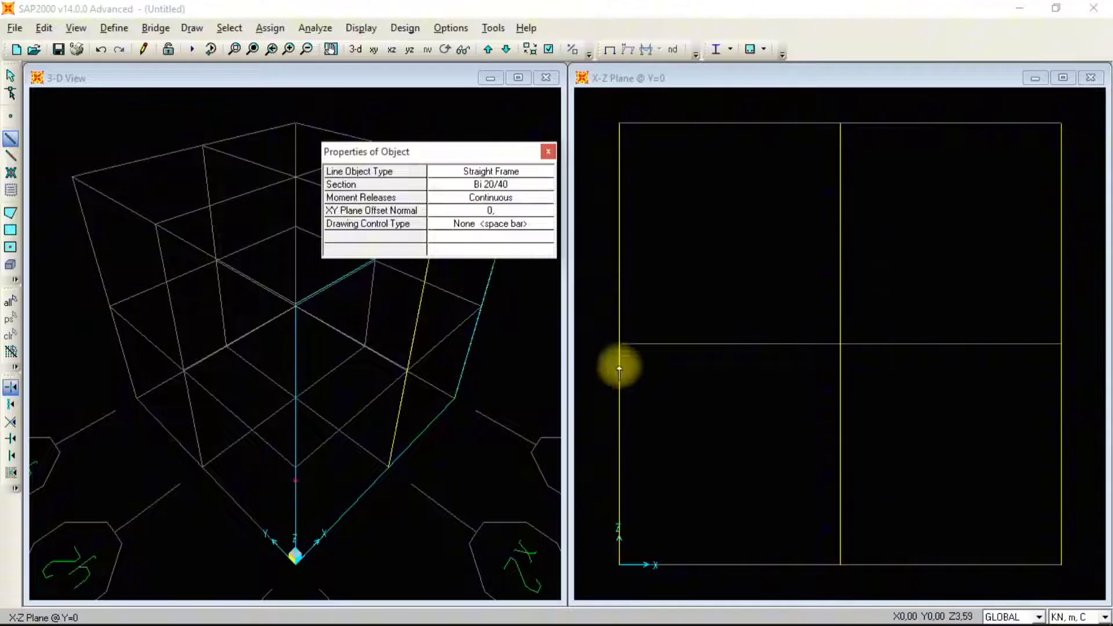
{"action": "left_click", "coordinate": [618, 346]}
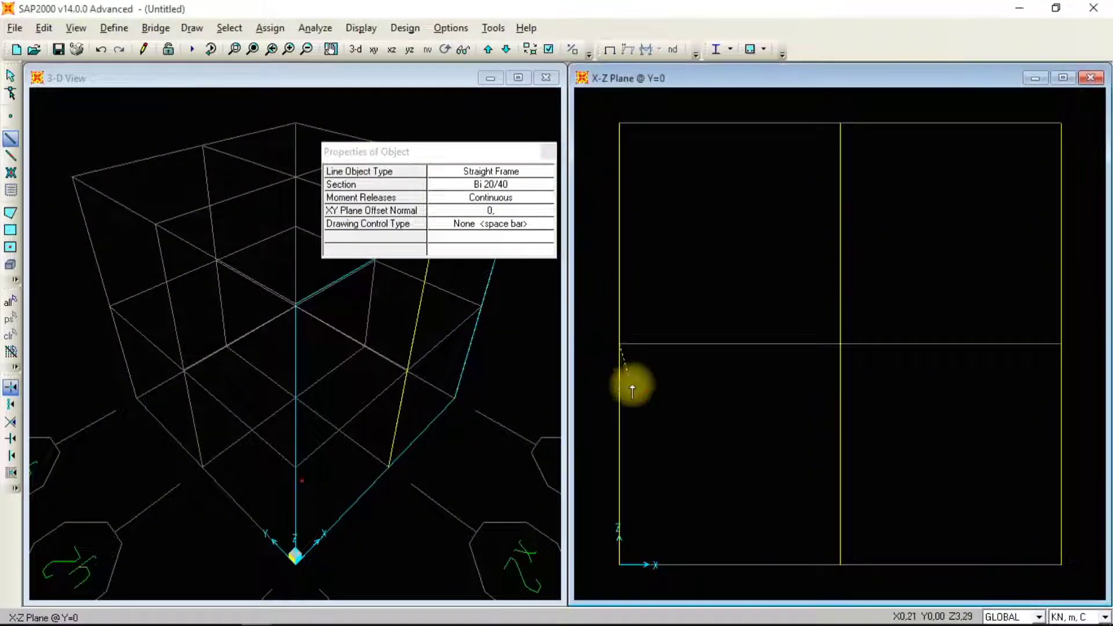
{"action": "left_click", "coordinate": [841, 346]}
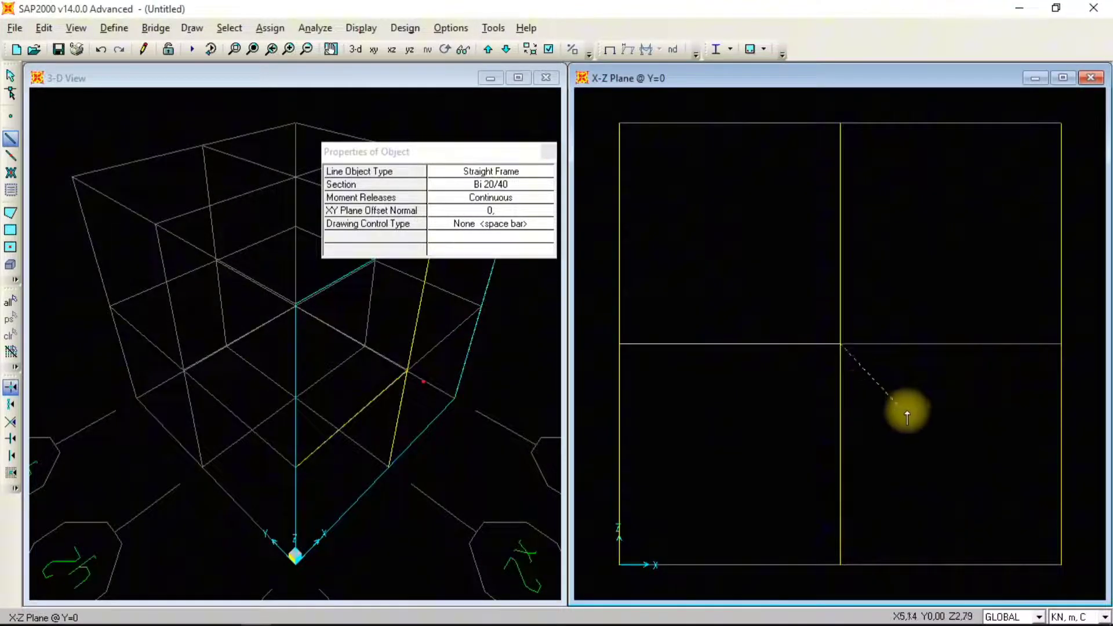
{"action": "double_click", "coordinate": [1061, 344]}
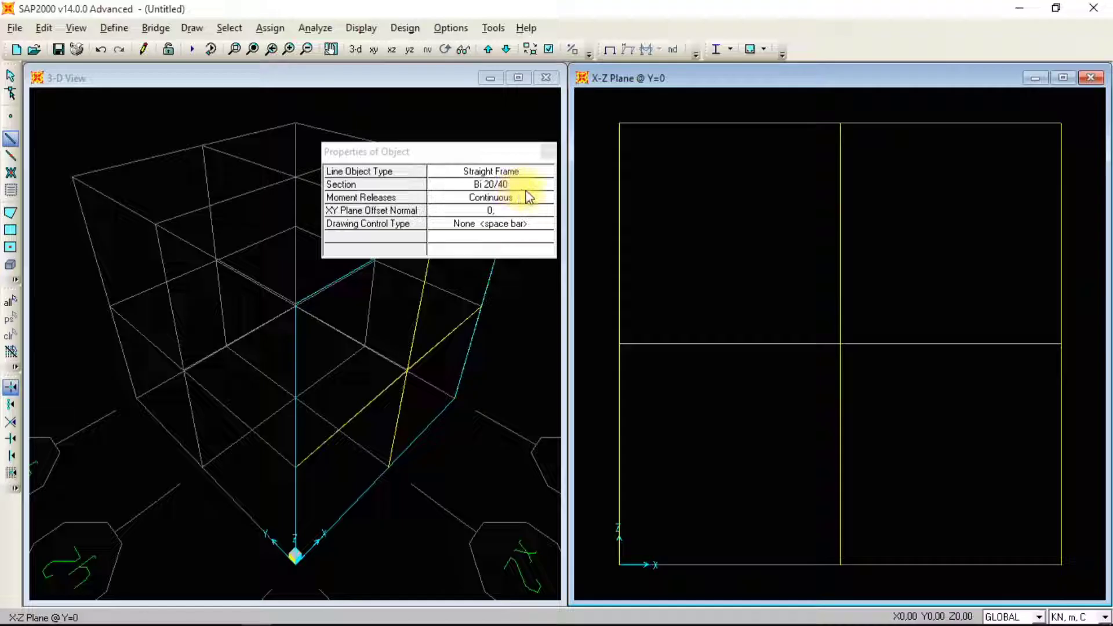
Draw the Bi 20/40 roof beams in the Y=0 plane at Z=8, from X=0 through X=4 to X=8
{"action": "left_click", "coordinate": [619, 126]}
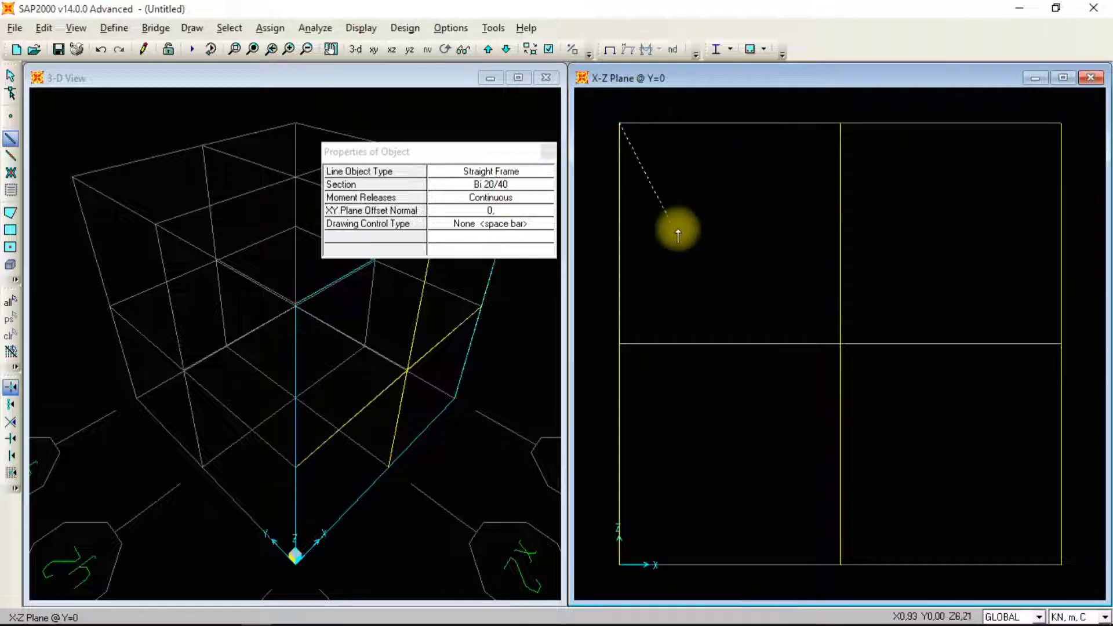
{"action": "left_click", "coordinate": [841, 124]}
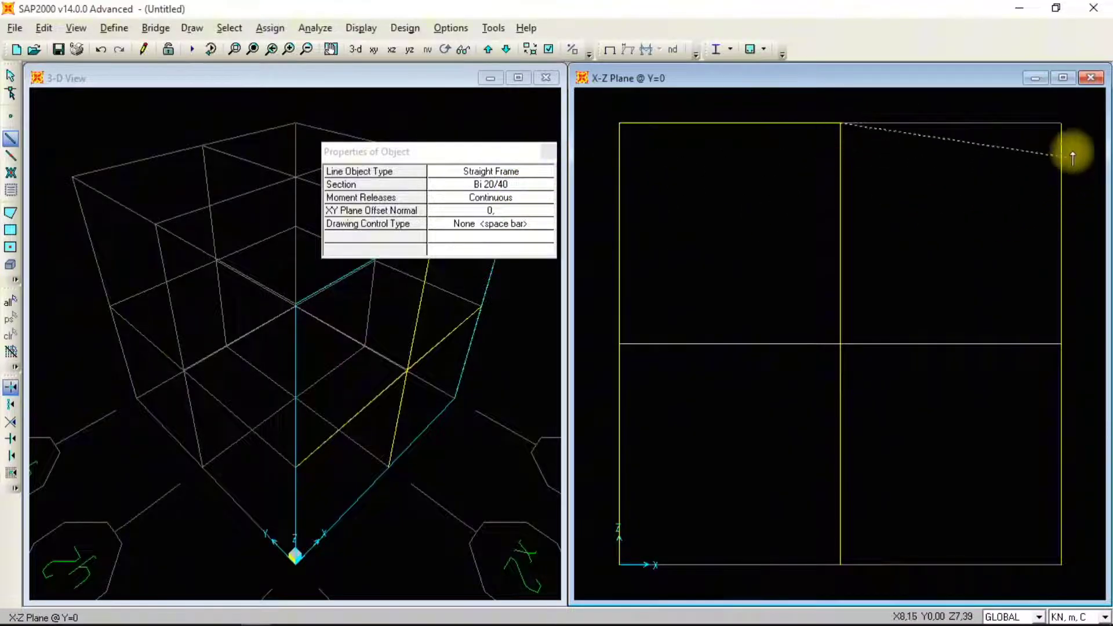
{"action": "left_click", "coordinate": [1063, 127]}
{"action": "right_click", "coordinate": [905, 220]}
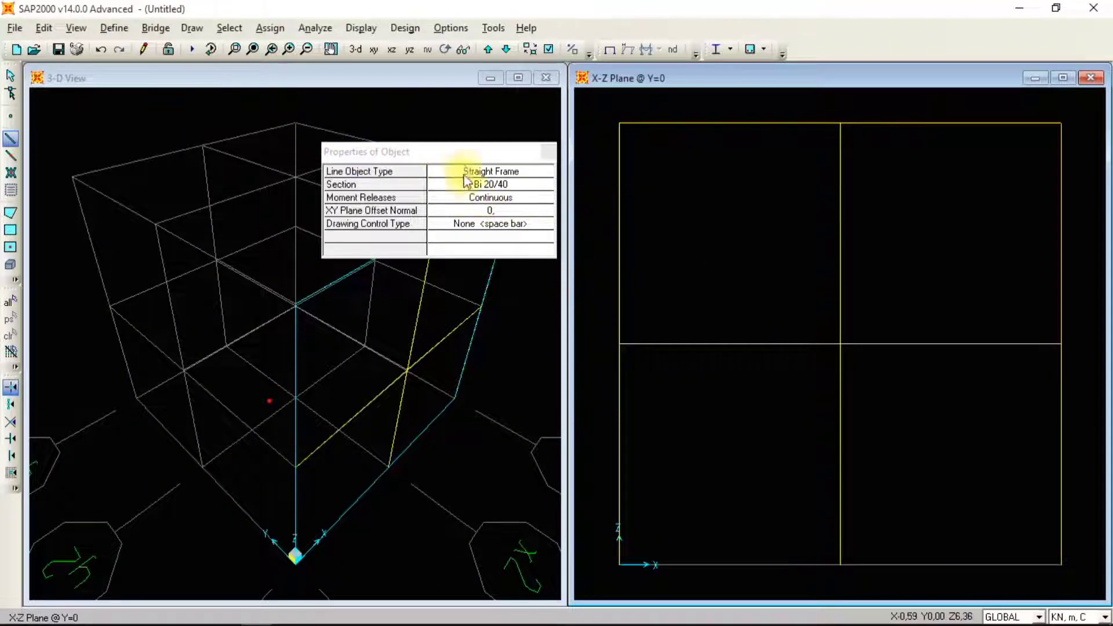
Move the object properties window off the 3-D frame, view the X-Z plane at Y=4, and return to Y=0
{"action": "left_click_drag", "start_coordinate": [462, 154], "coordinate": [508, 112]}
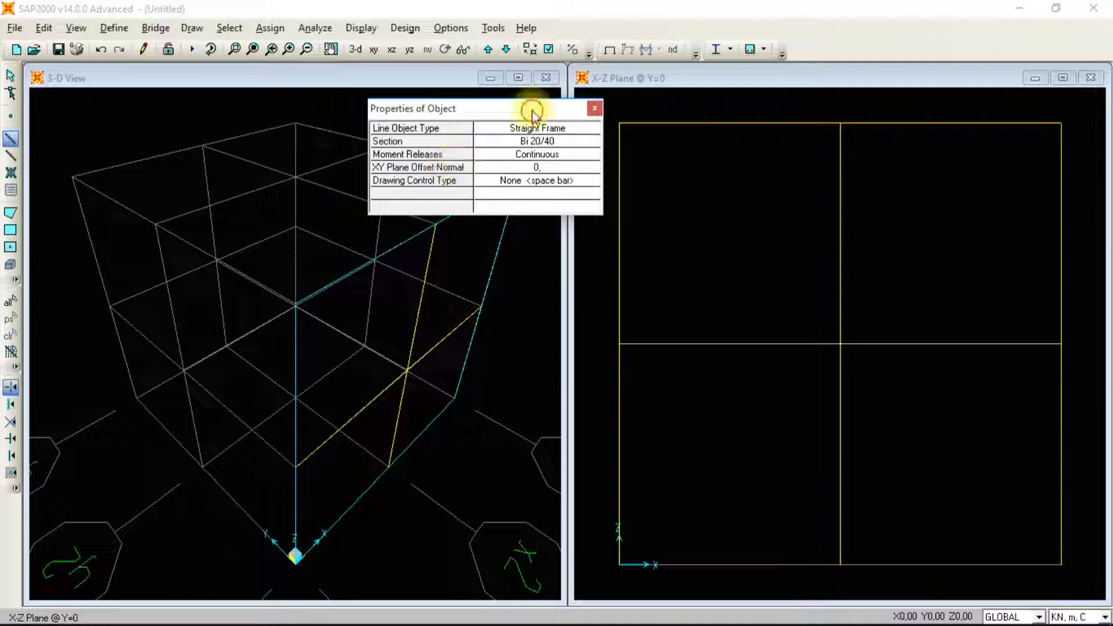
{"action": "left_click_drag", "start_coordinate": [532, 113], "coordinate": [592, 38]}
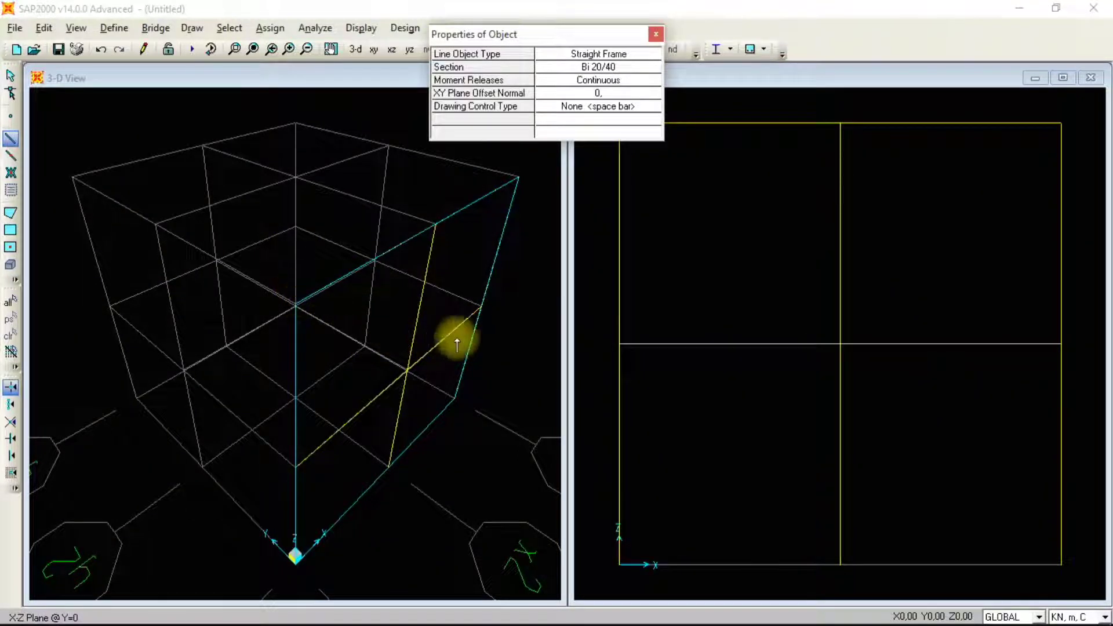
{"action": "left_click_drag", "start_coordinate": [586, 34], "coordinate": [518, 377]}
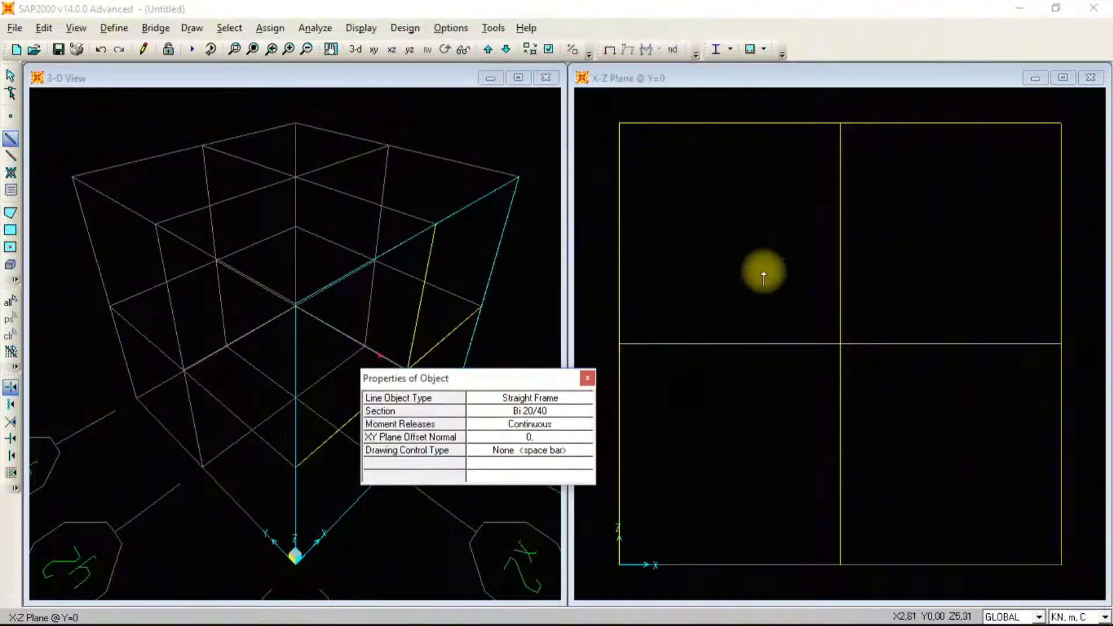
{"action": "left_click", "coordinate": [726, 78]}
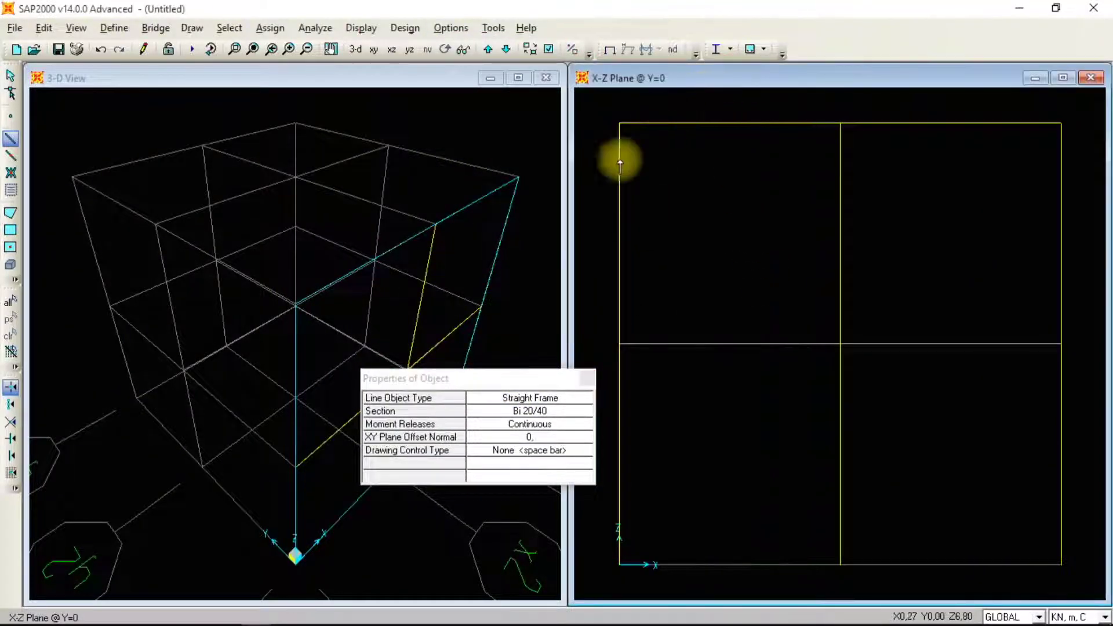
{"action": "left_click", "coordinate": [489, 49]}
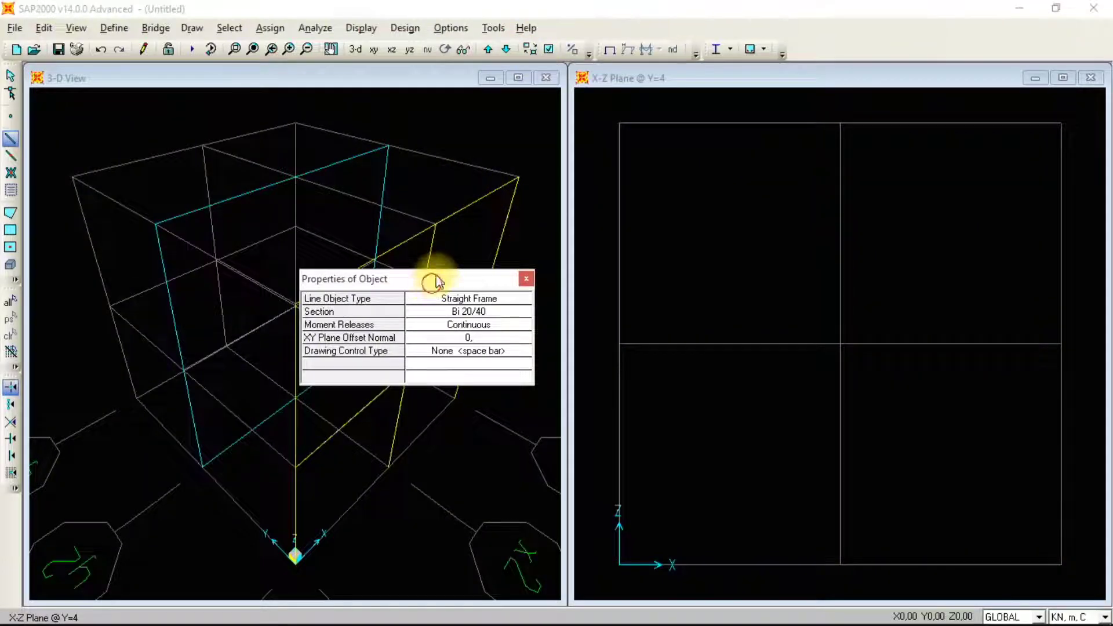
{"action": "left_click_drag", "start_coordinate": [435, 280], "coordinate": [447, 208]}
{"action": "left_click", "coordinate": [506, 49]}
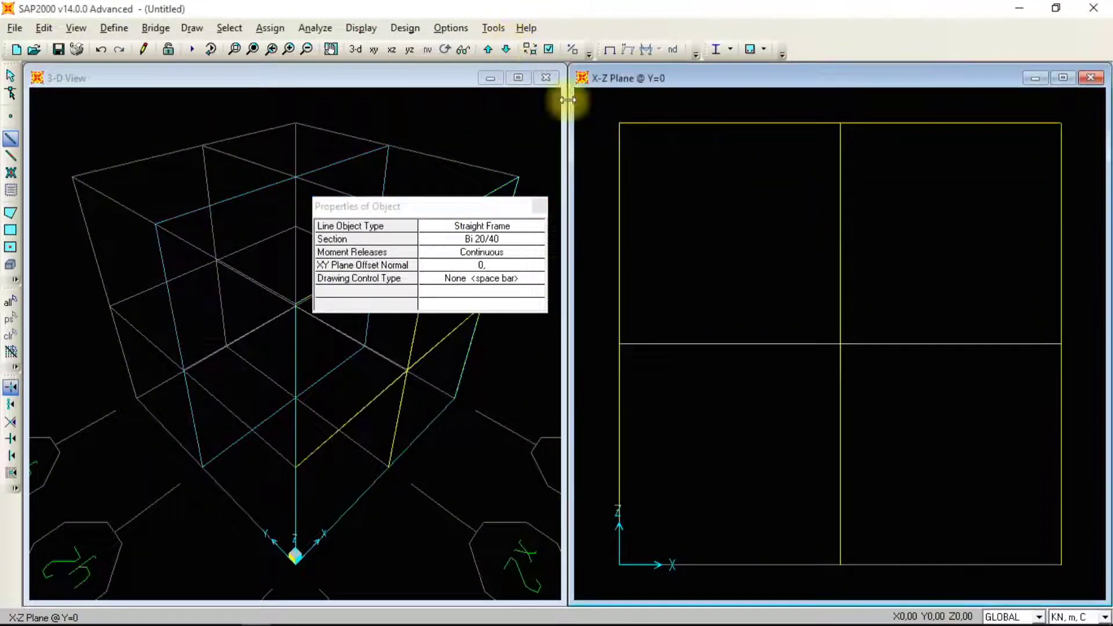
Replicate all columns and beams of the Y=0 frame linearly with dy 4 and number 2
{"action": "left_click", "coordinate": [10, 77]}
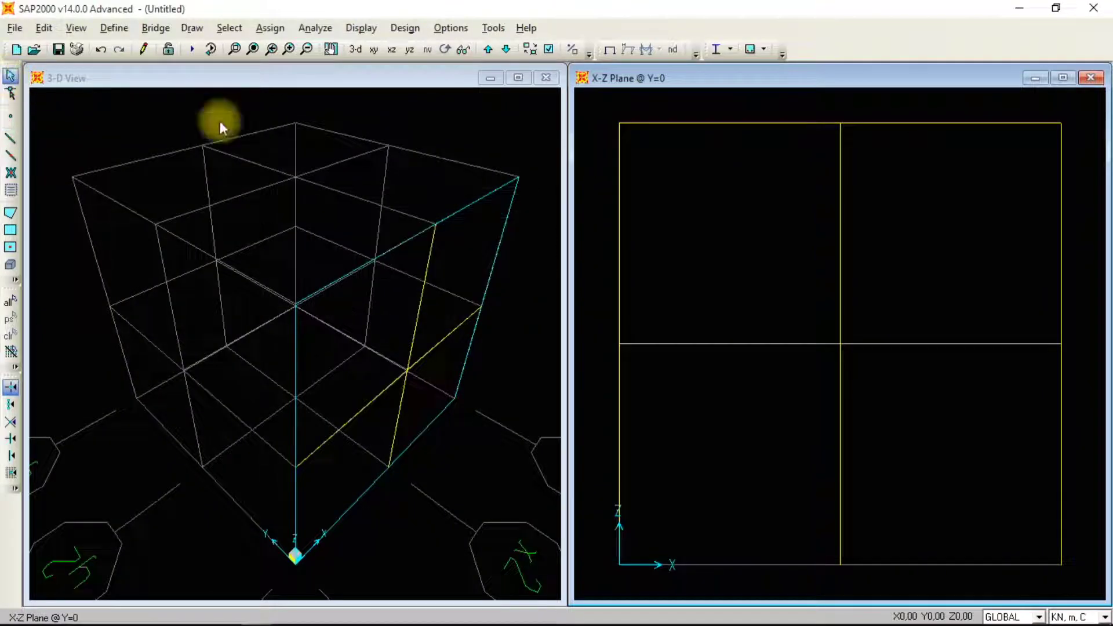
{"action": "left_click_drag", "start_coordinate": [1076, 111], "coordinate": [989, 229]}
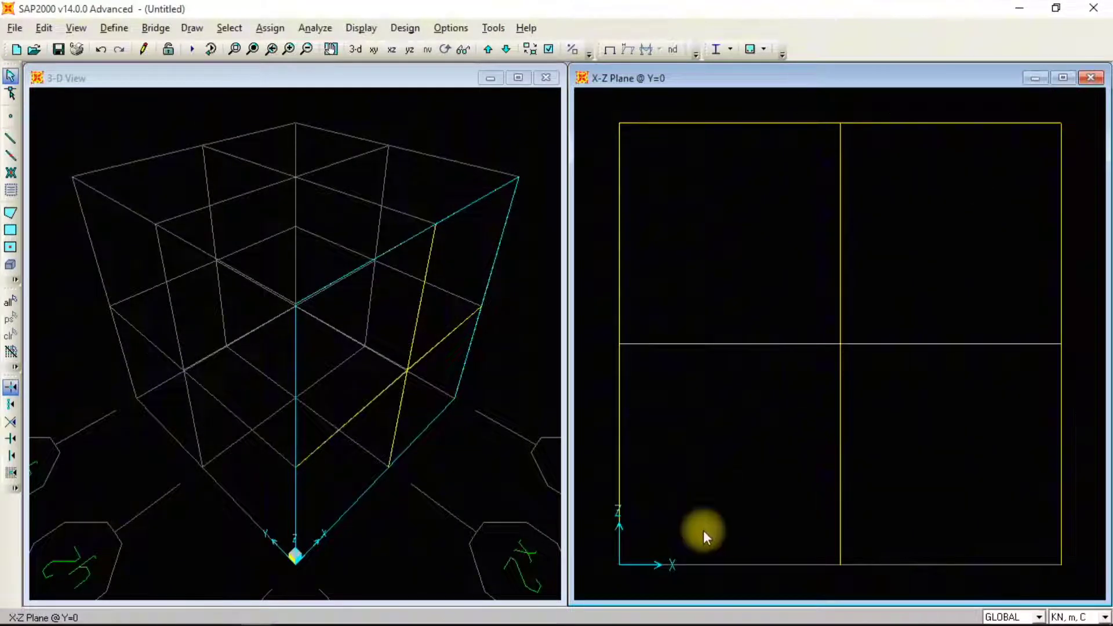
{"action": "left_click_drag", "start_coordinate": [704, 531], "coordinate": [610, 576]}
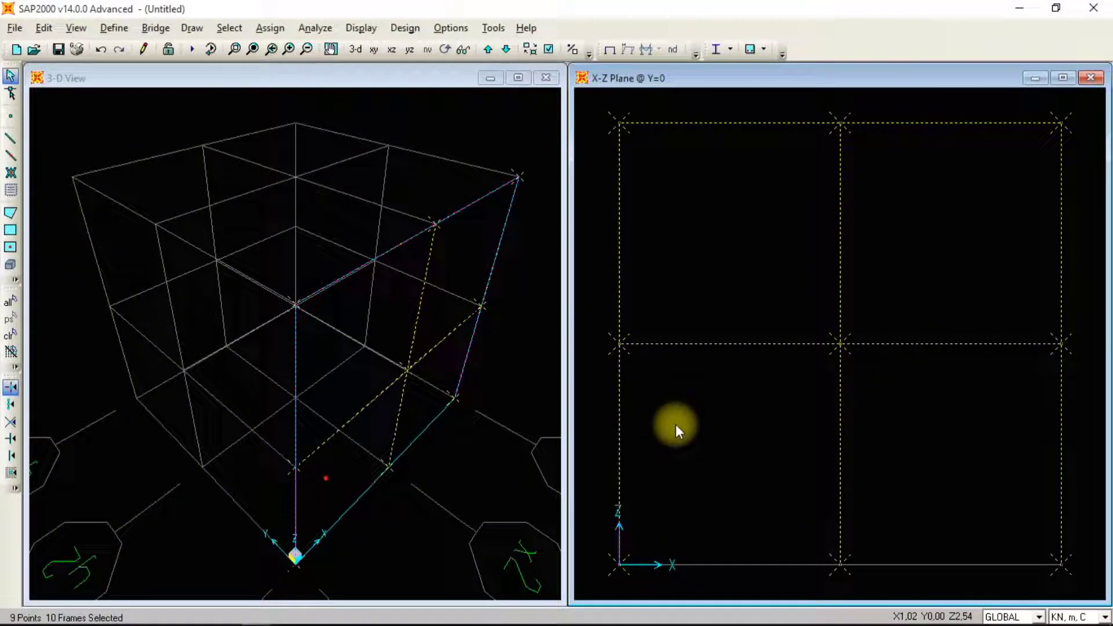
{"action": "key", "text": "ctrl+r"}
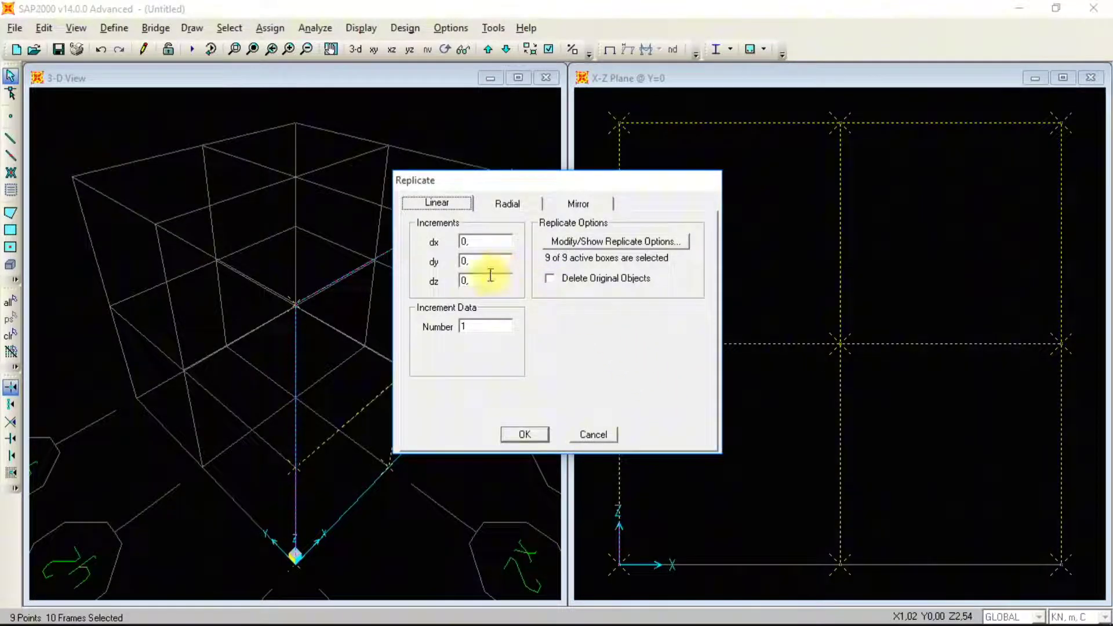
{"action": "left_click_drag", "start_coordinate": [521, 182], "coordinate": [608, 98]}
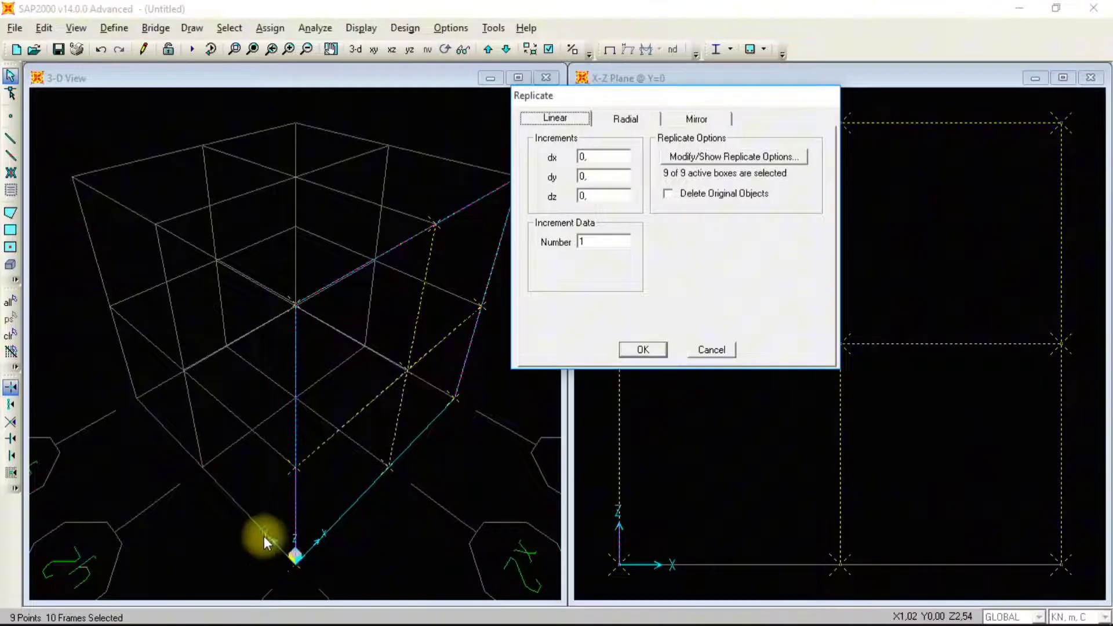
{"action": "double_click", "coordinate": [588, 178]}
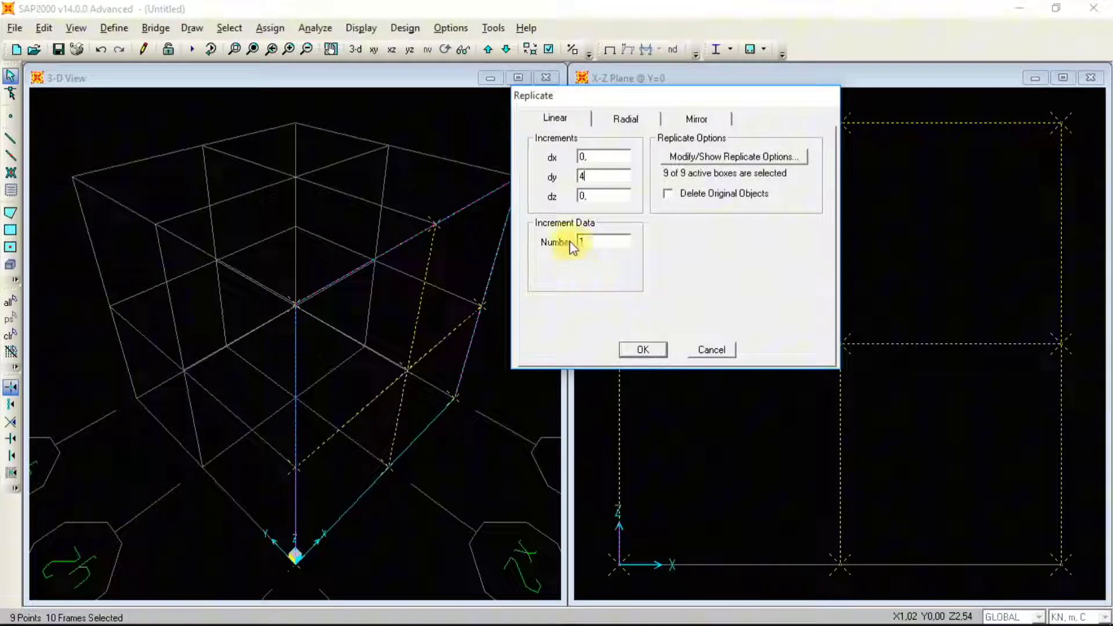
{"action": "left_click", "coordinate": [585, 237]}
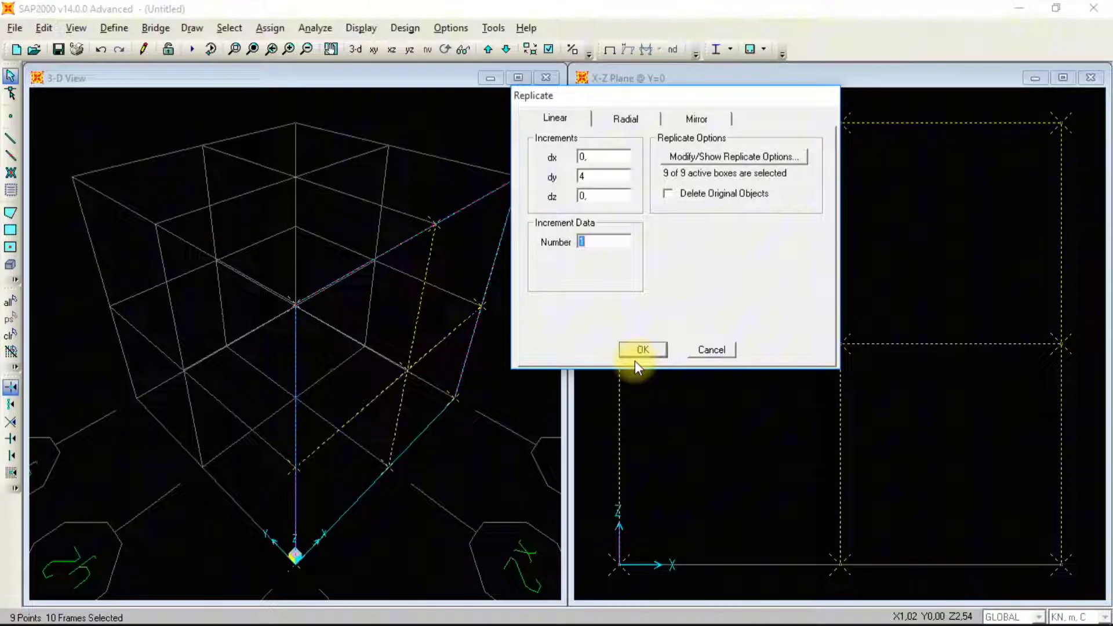
{"action": "type", "text": "2"}
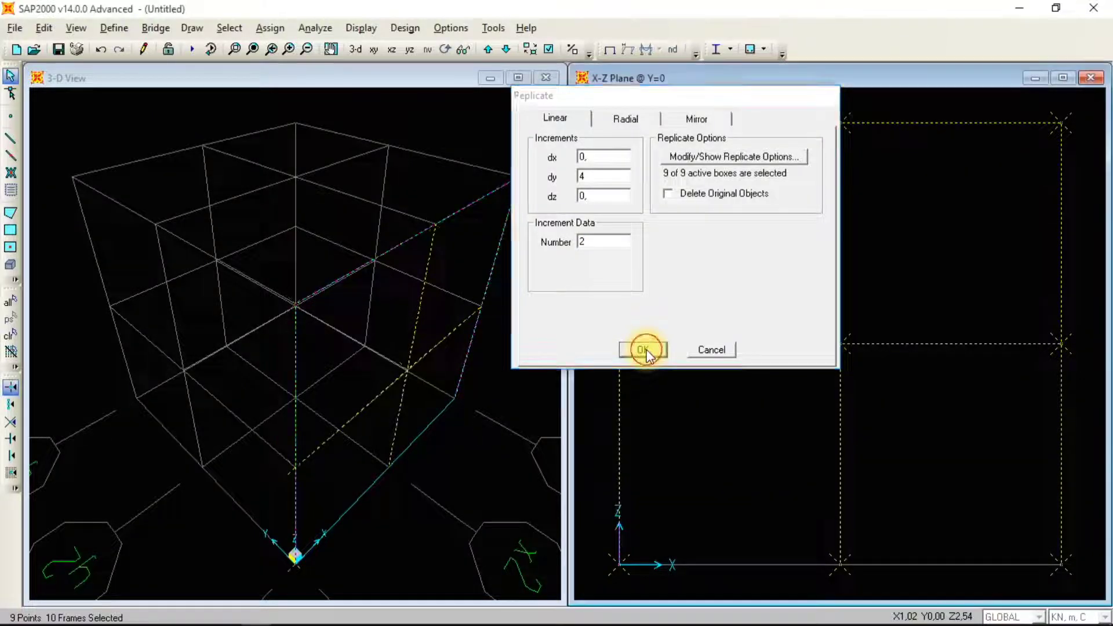
{"action": "left_click", "coordinate": [645, 350]}
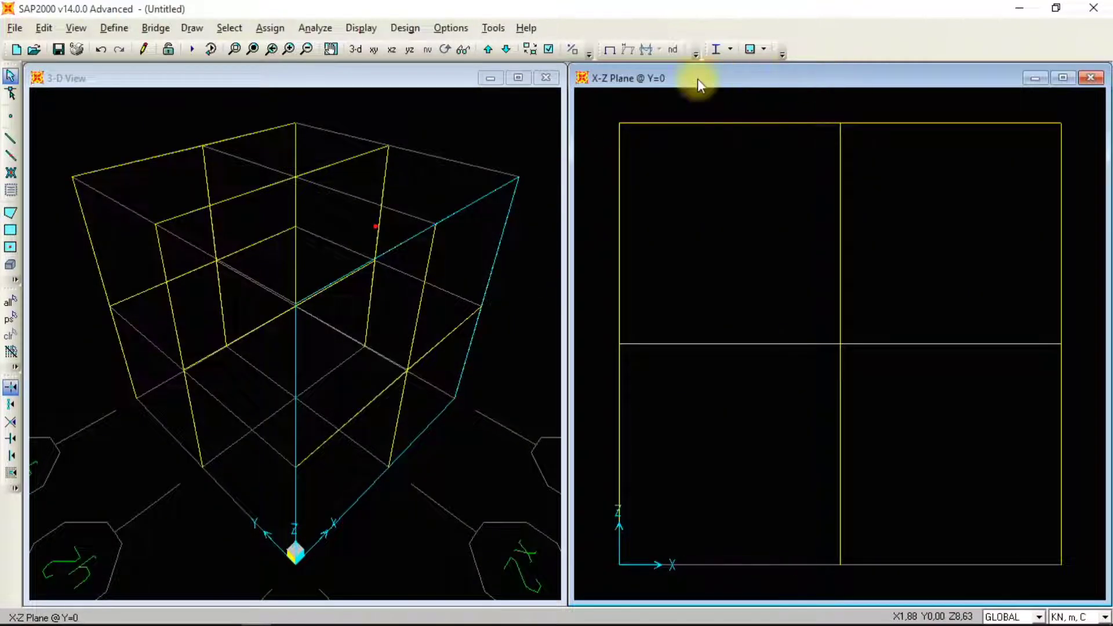
Show the Y-Z plane at X=0 and draw Bi 20/40 beams at Z=4 from Y=0 through Y=4 to Y=8
{"action": "left_click", "coordinate": [411, 48]}
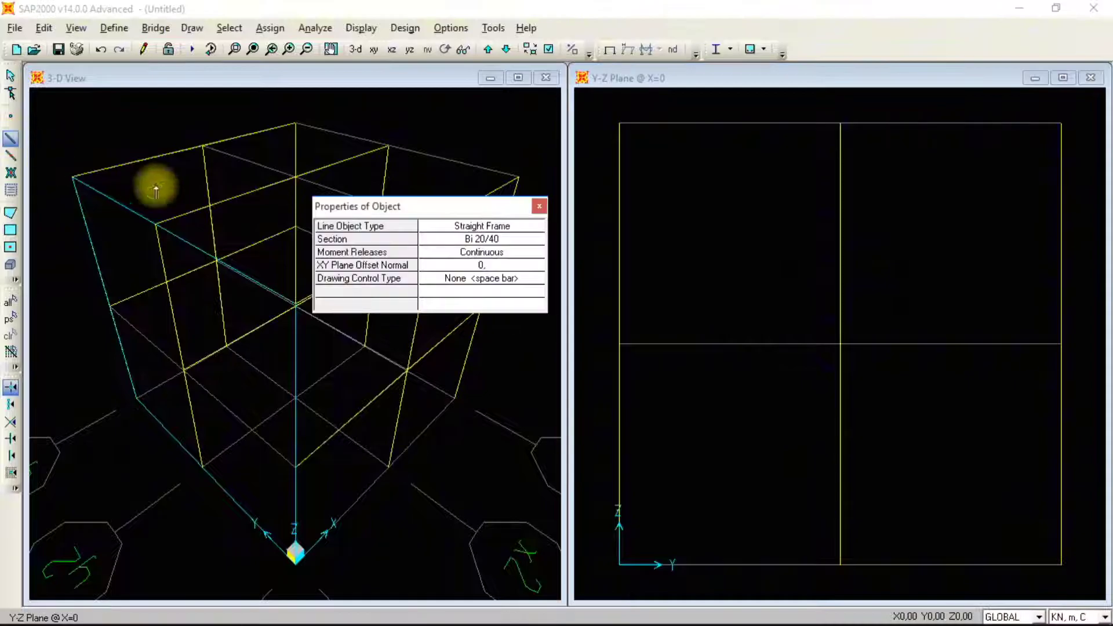
{"action": "left_click", "coordinate": [512, 241]}
{"action": "left_click", "coordinate": [512, 241]}
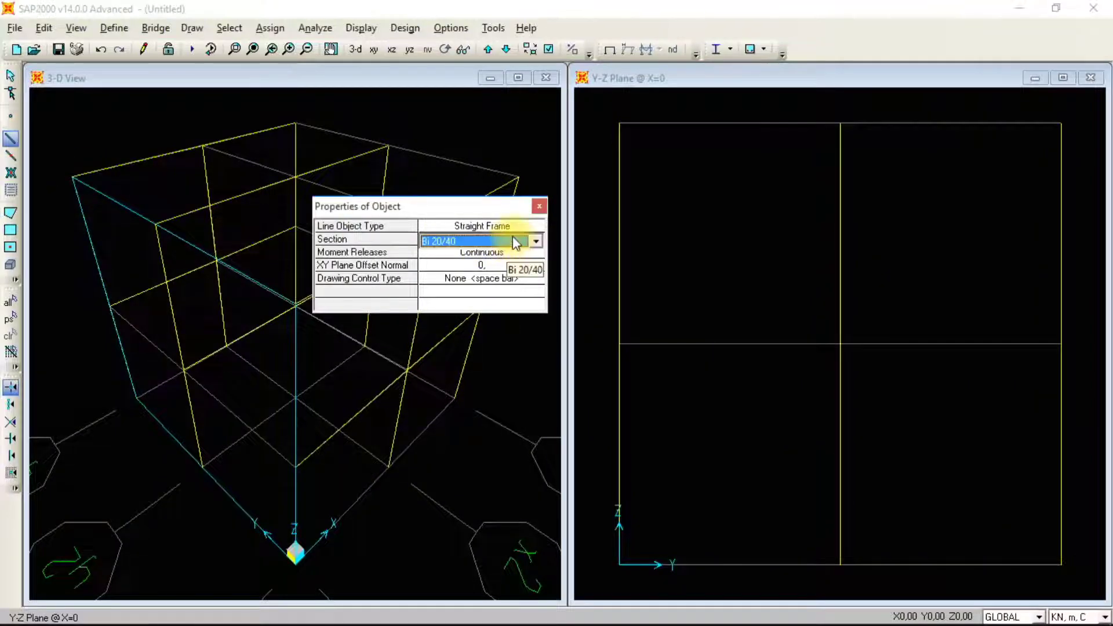
{"action": "left_click", "coordinate": [512, 236]}
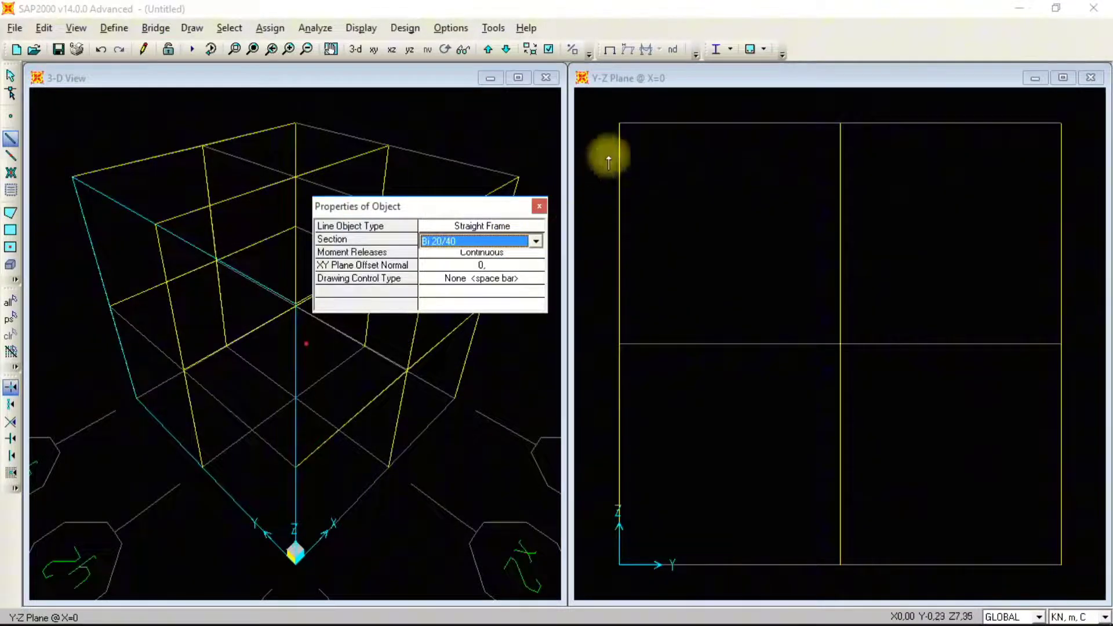
{"action": "left_click", "coordinate": [620, 345]}
{"action": "left_click", "coordinate": [838, 349]}
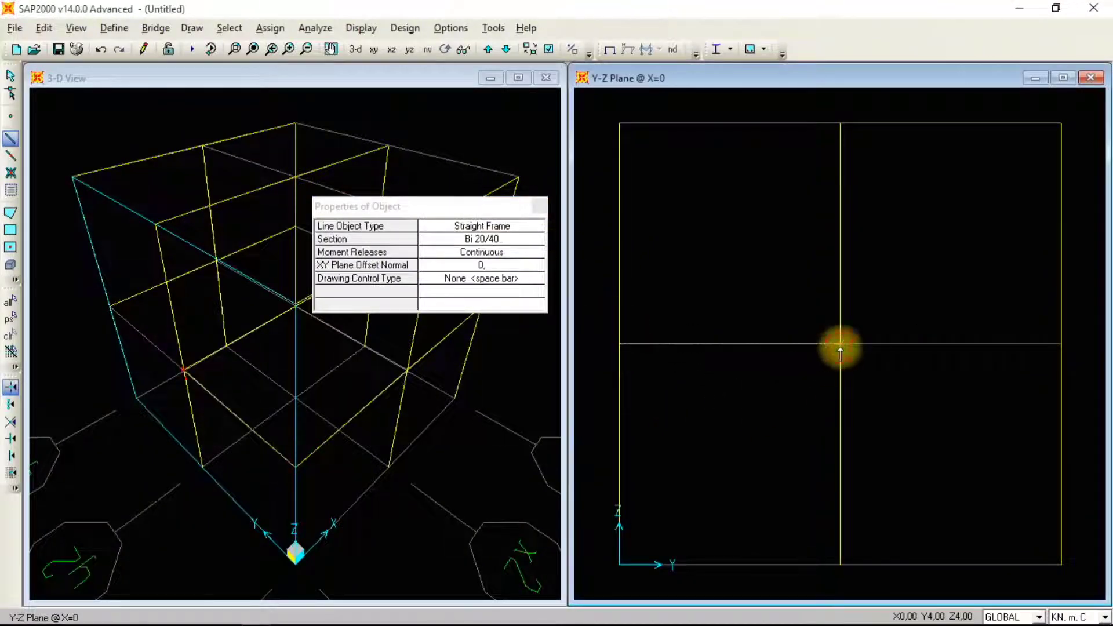
{"action": "left_click", "coordinate": [1057, 346]}
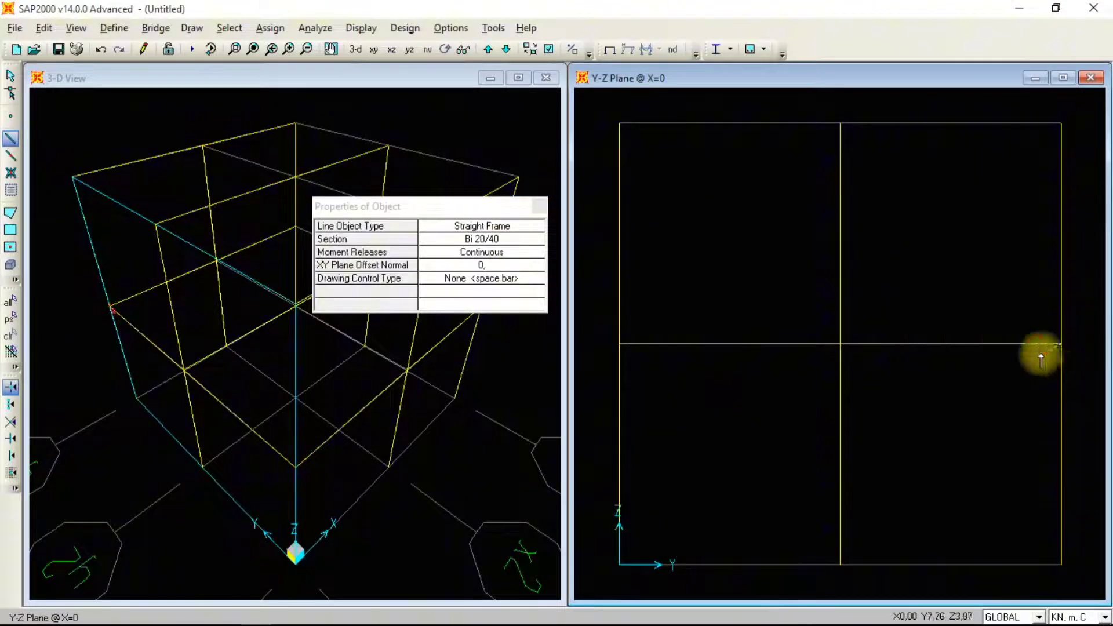
{"action": "key", "text": "Escape"}
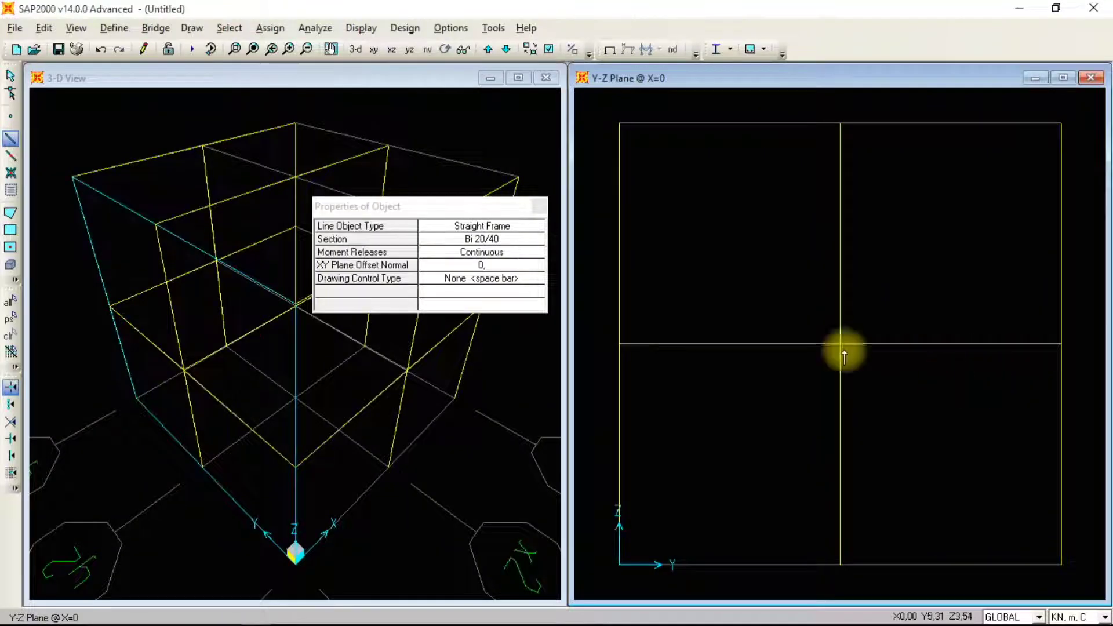
Draw the Bi 20/40 roof beams in the X=0 plane at Z=8, from Y=0 through Y=4 to Y=8, and end drawing
{"action": "left_click", "coordinate": [621, 123]}
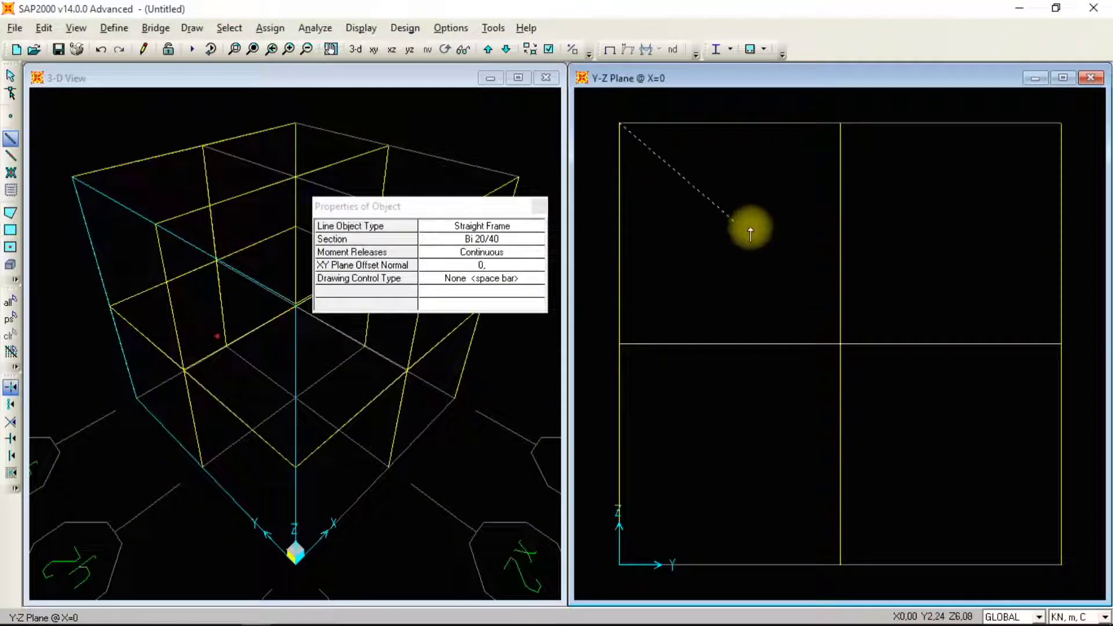
{"action": "left_click", "coordinate": [840, 123]}
{"action": "left_click", "coordinate": [1060, 125]}
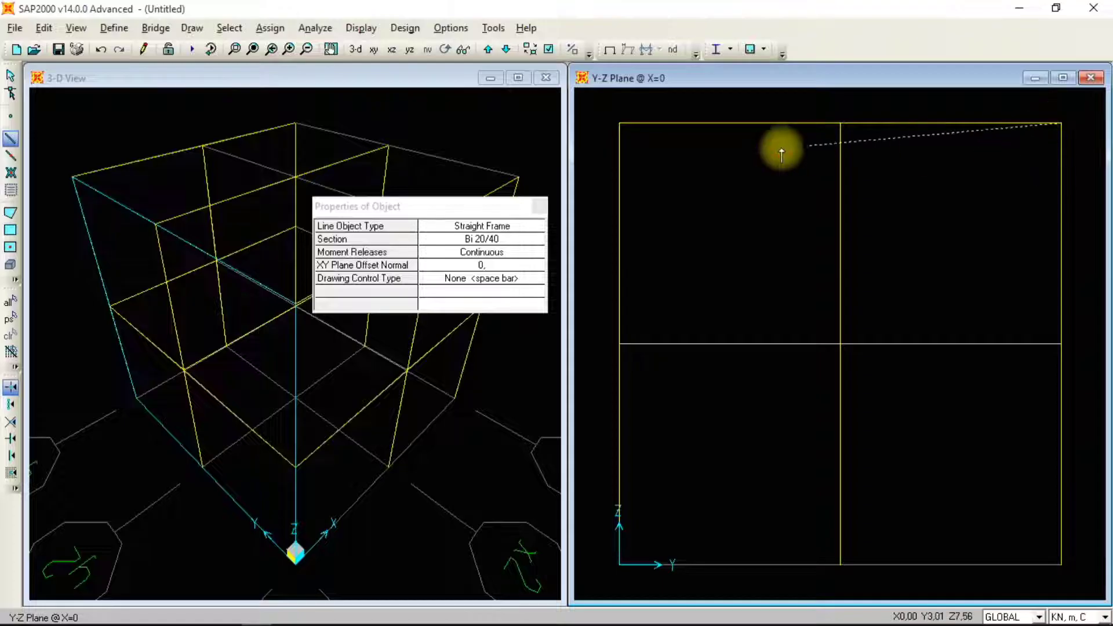
{"action": "key", "text": "Escape"}
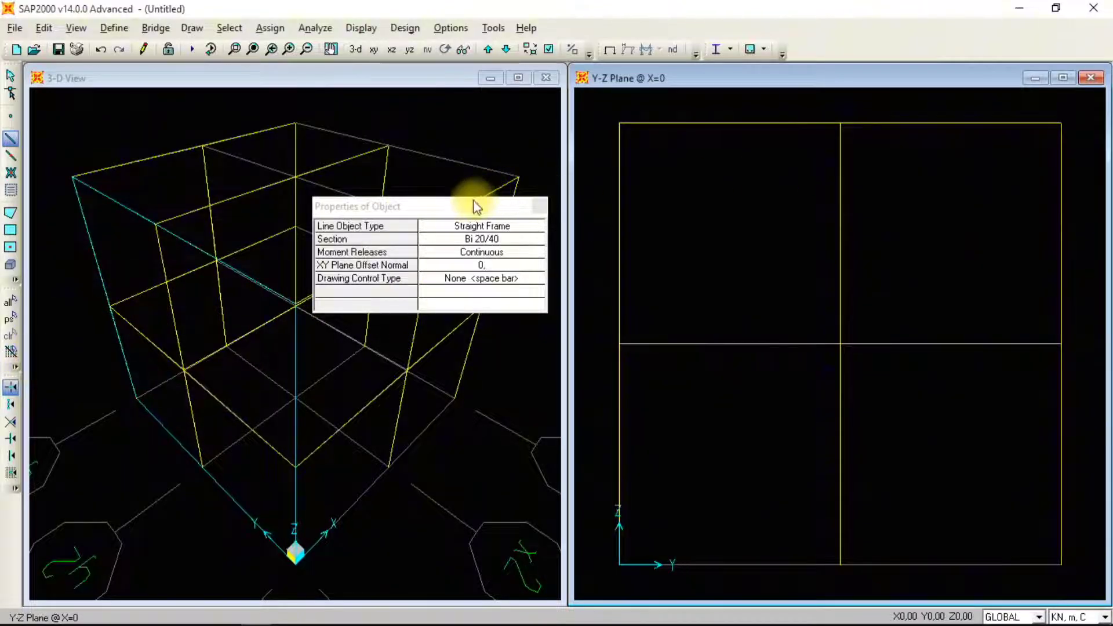
{"action": "left_click_drag", "start_coordinate": [472, 206], "coordinate": [461, 442]}
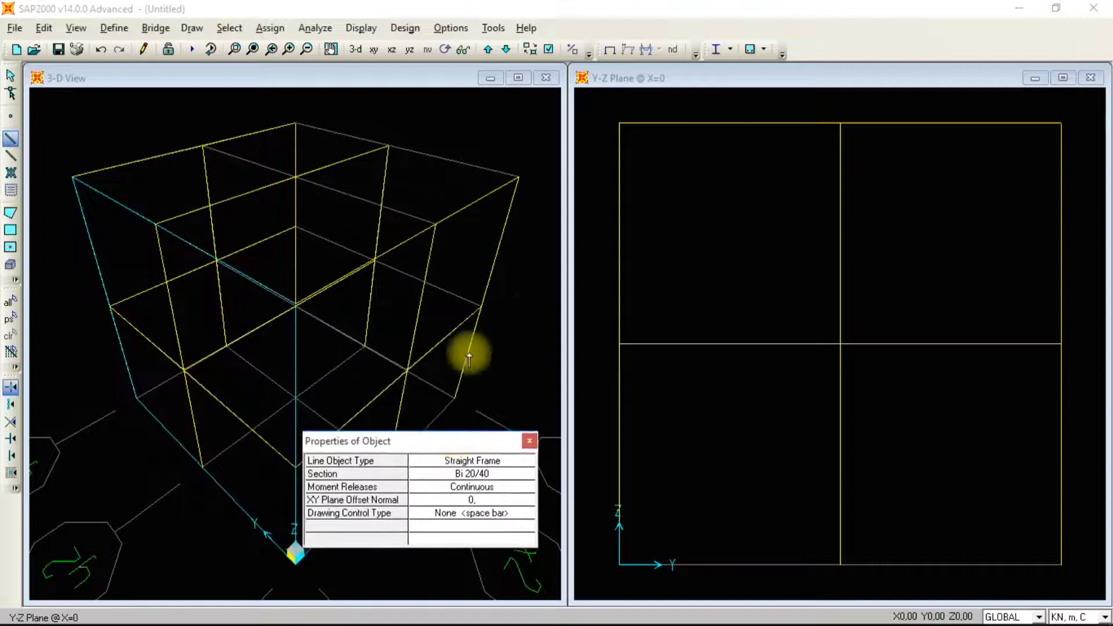
{"action": "left_click", "coordinate": [10, 76]}
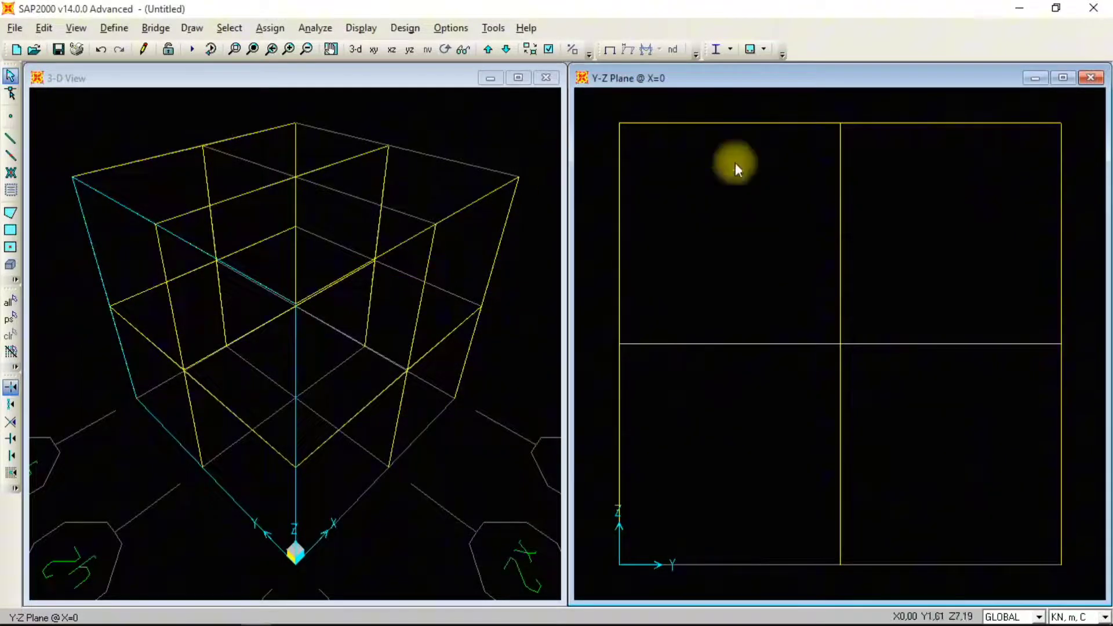
Replicate the four Y-direction beams of the X=0 plane linearly with dx 4, dy 0 and number 2
{"action": "left_click_drag", "start_coordinate": [796, 106], "coordinate": [730, 389]}
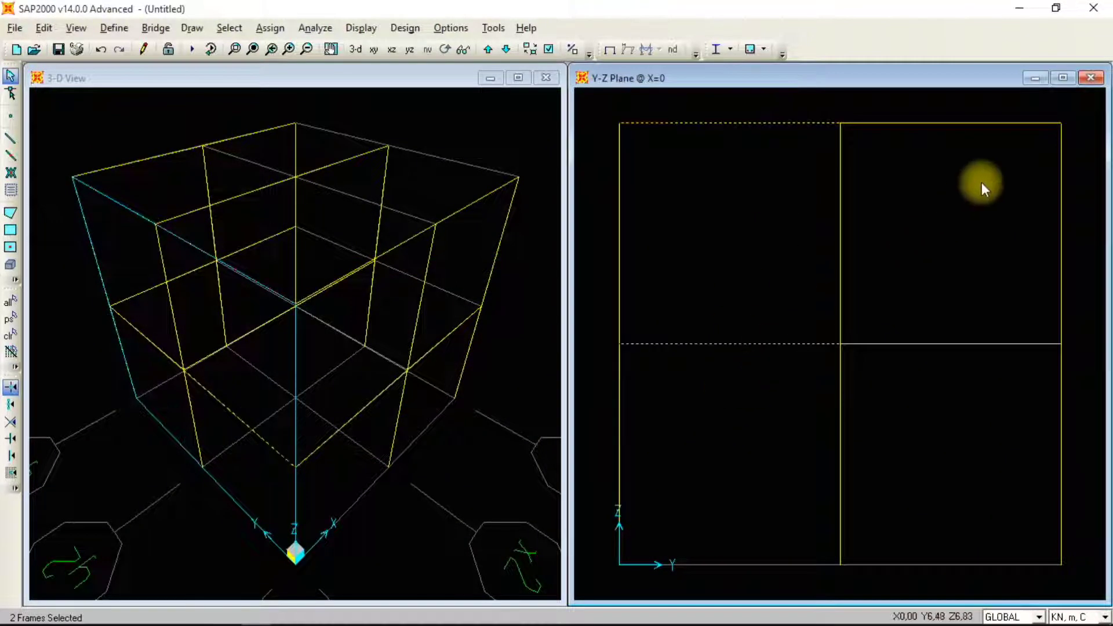
{"action": "left_click_drag", "start_coordinate": [971, 110], "coordinate": [926, 374]}
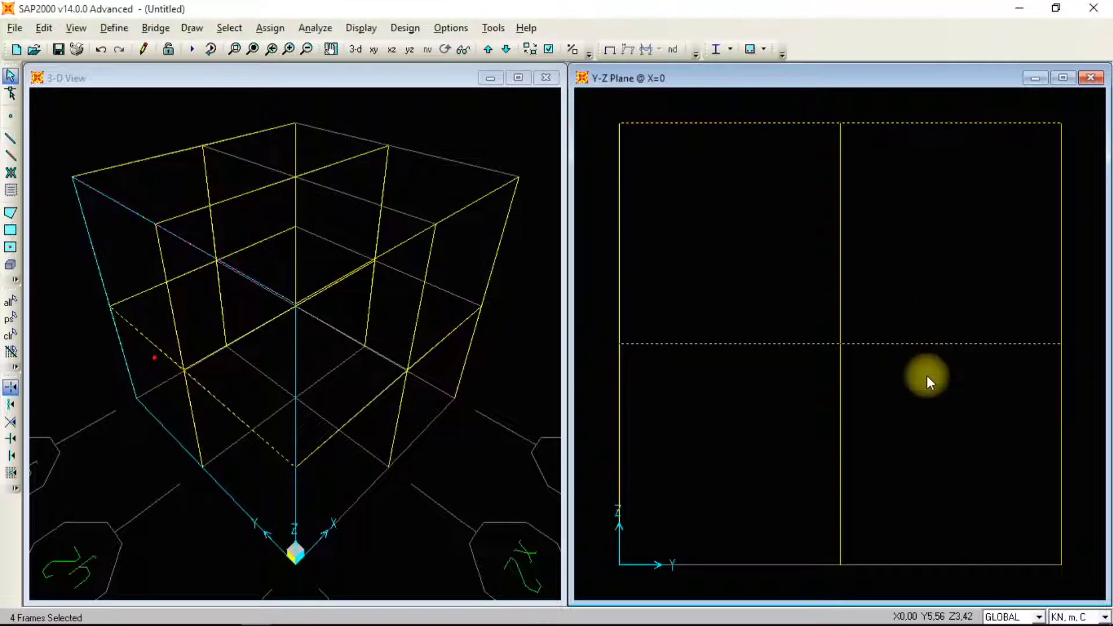
{"action": "key", "text": "ctrl+r"}
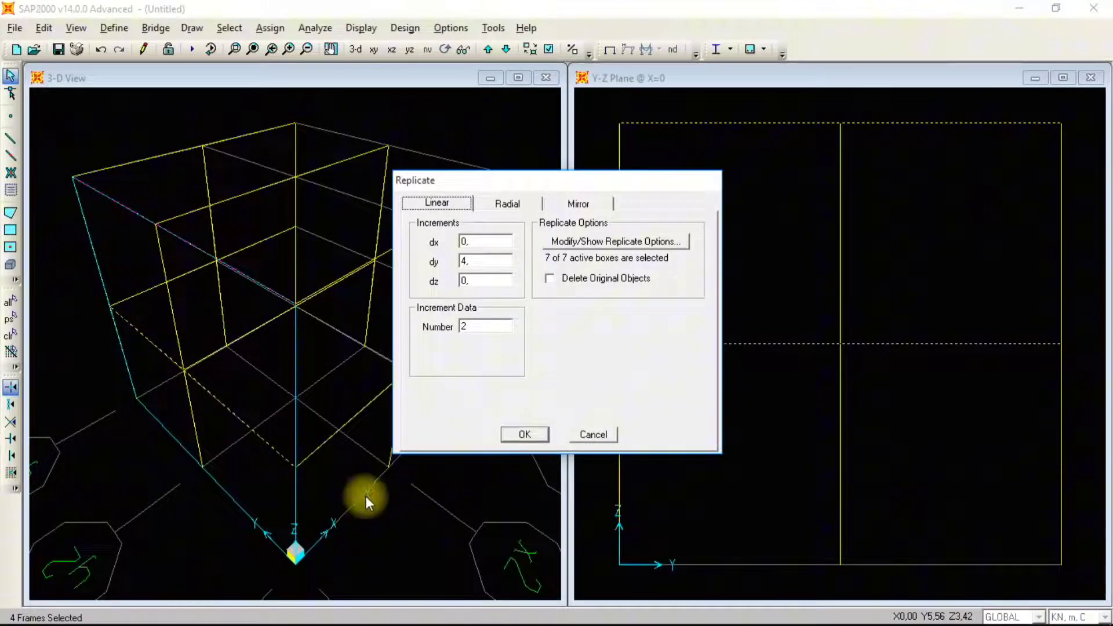
{"action": "double_click", "coordinate": [469, 262]}
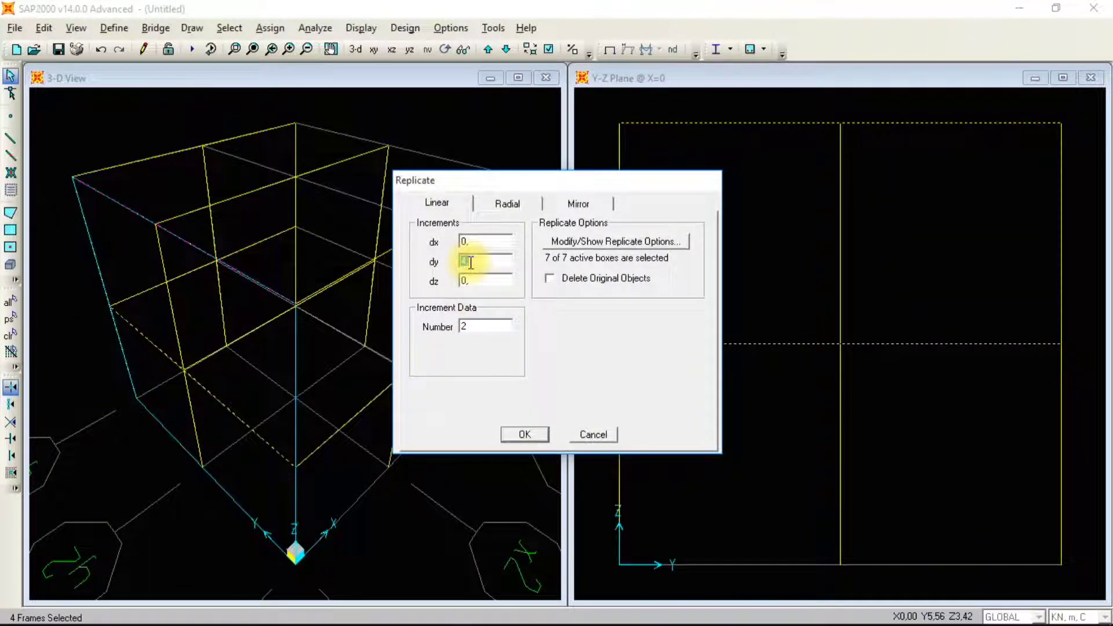
{"action": "type", "text": "0"}
{"action": "double_click", "coordinate": [471, 241]}
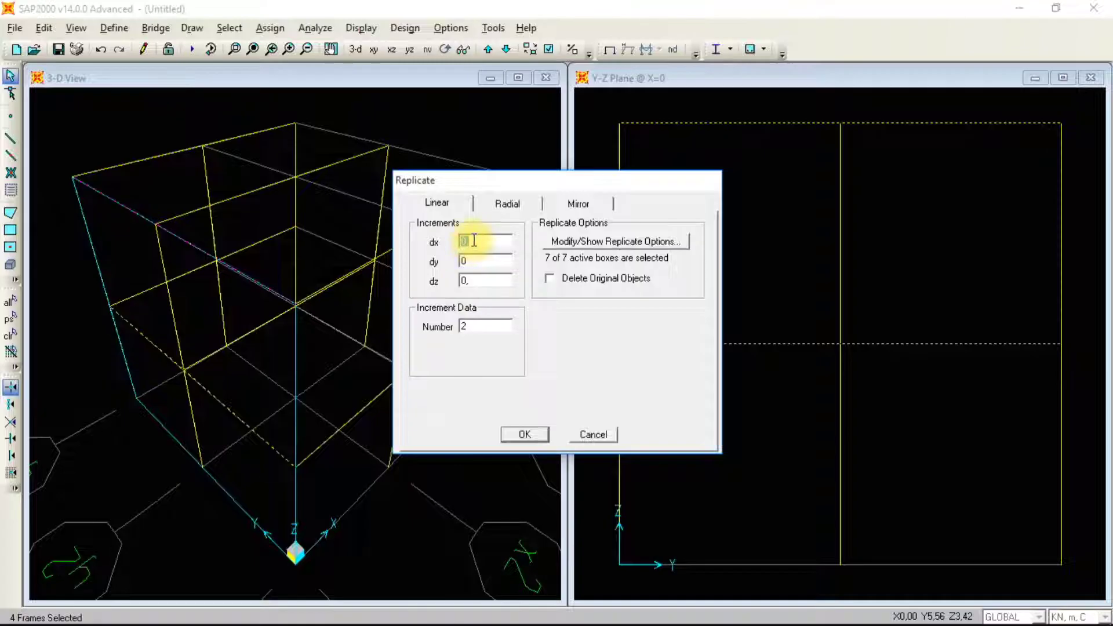
{"action": "type", "text": "4"}
{"action": "left_click_drag", "start_coordinate": [504, 181], "coordinate": [616, 177]}
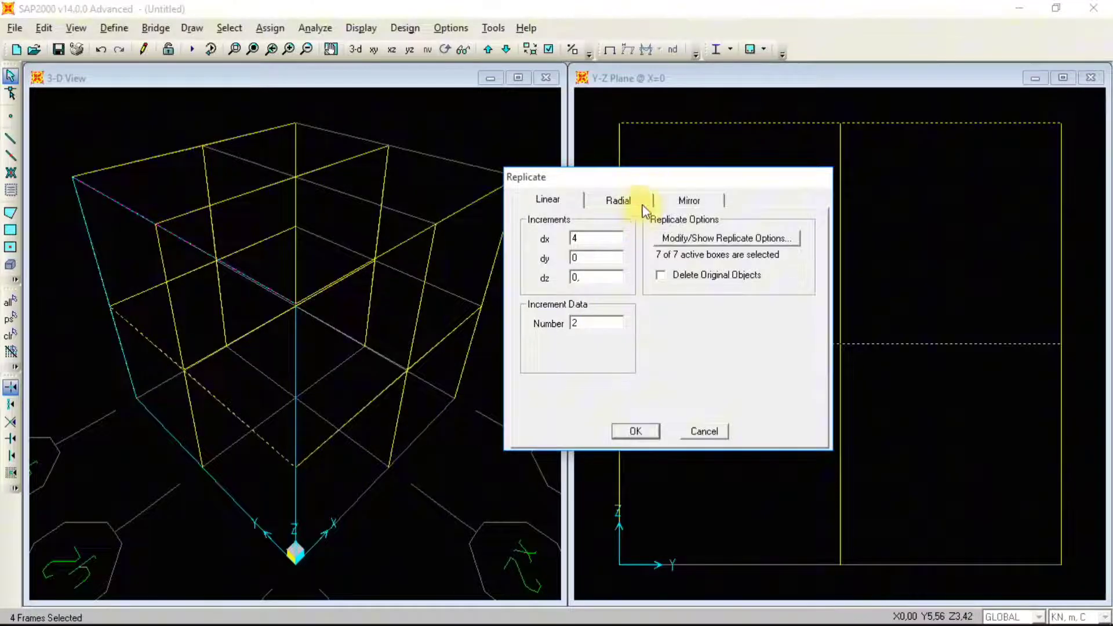
{"action": "left_click_drag", "start_coordinate": [637, 180], "coordinate": [548, 122]}
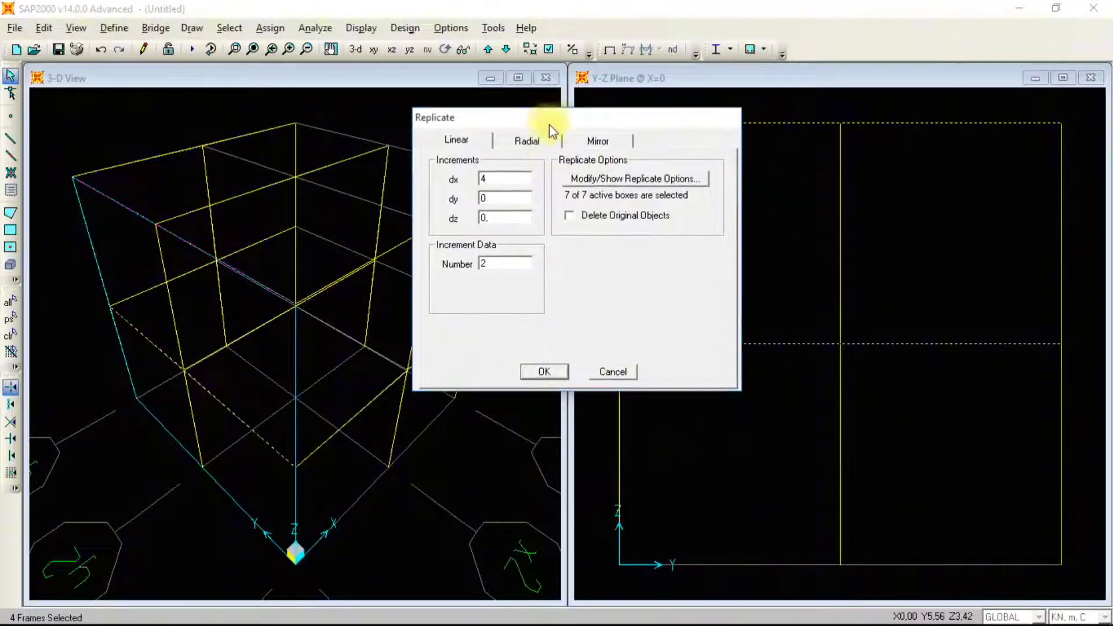
{"action": "left_click", "coordinate": [543, 374]}
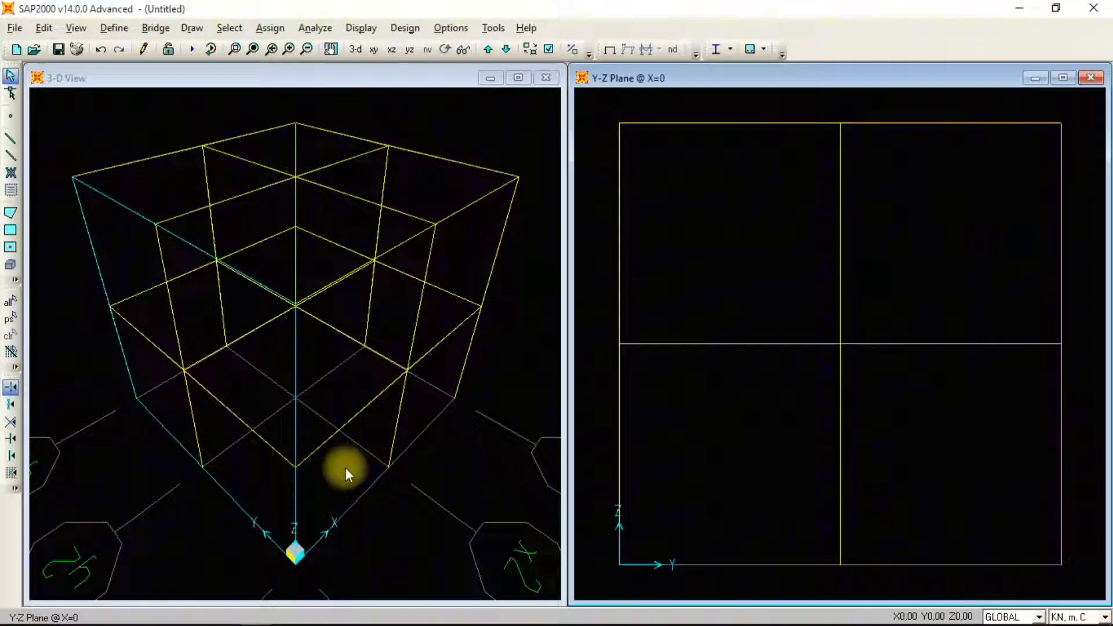
Add X grid ordinates 2 and 6 to the GLOBAL grid system
{"action": "left_click", "coordinate": [337, 397]}
{"action": "scroll", "coordinate": [339, 398], "scroll_direction": "down", "scroll_amount": 5}
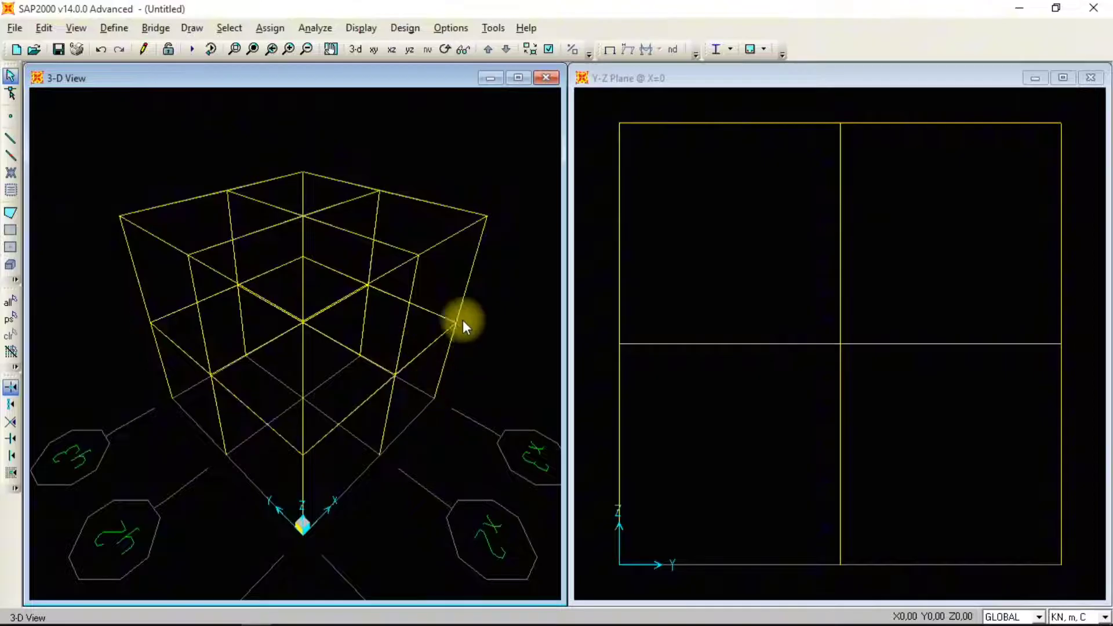
{"action": "middle_click_drag", "start_coordinate": [421, 191], "coordinate": [406, 182], "text": "shift"}
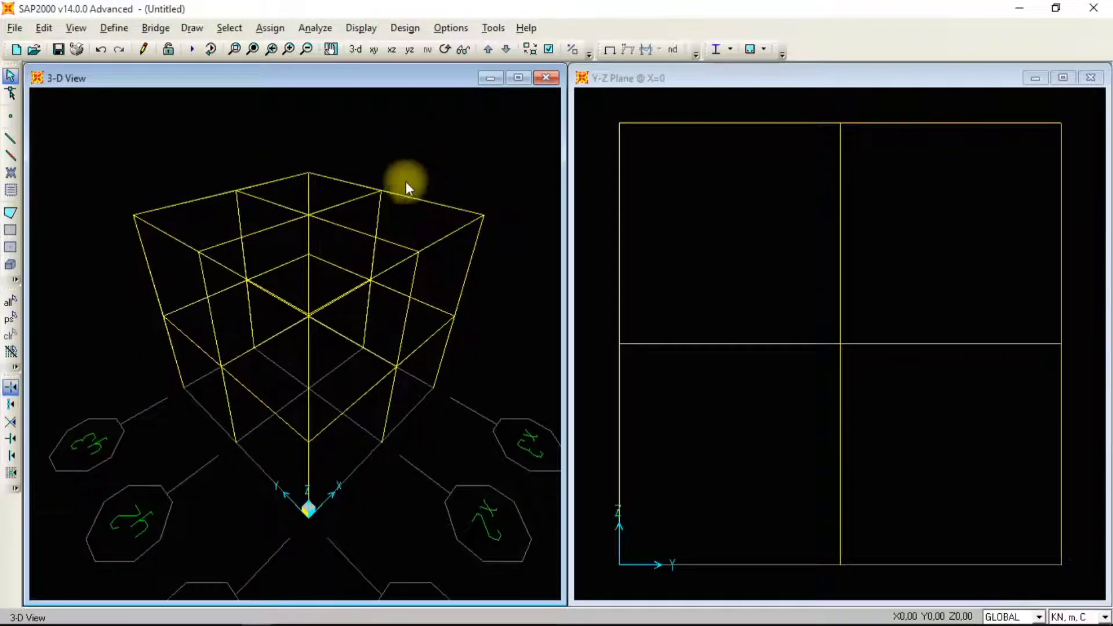
{"action": "right_click", "coordinate": [374, 140]}
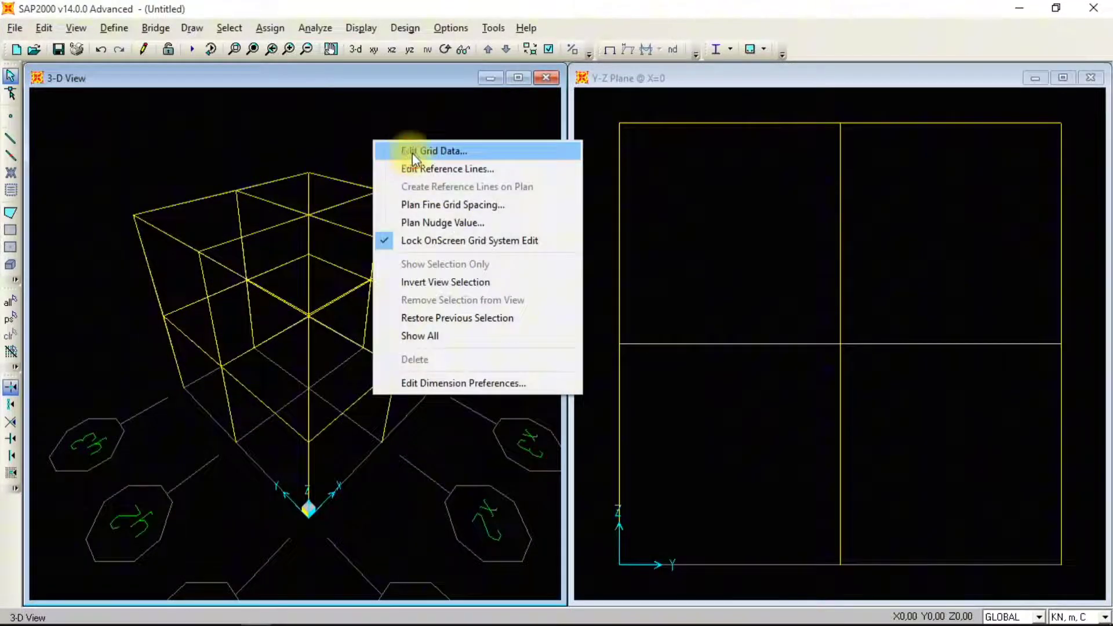
{"action": "left_click", "coordinate": [415, 152]}
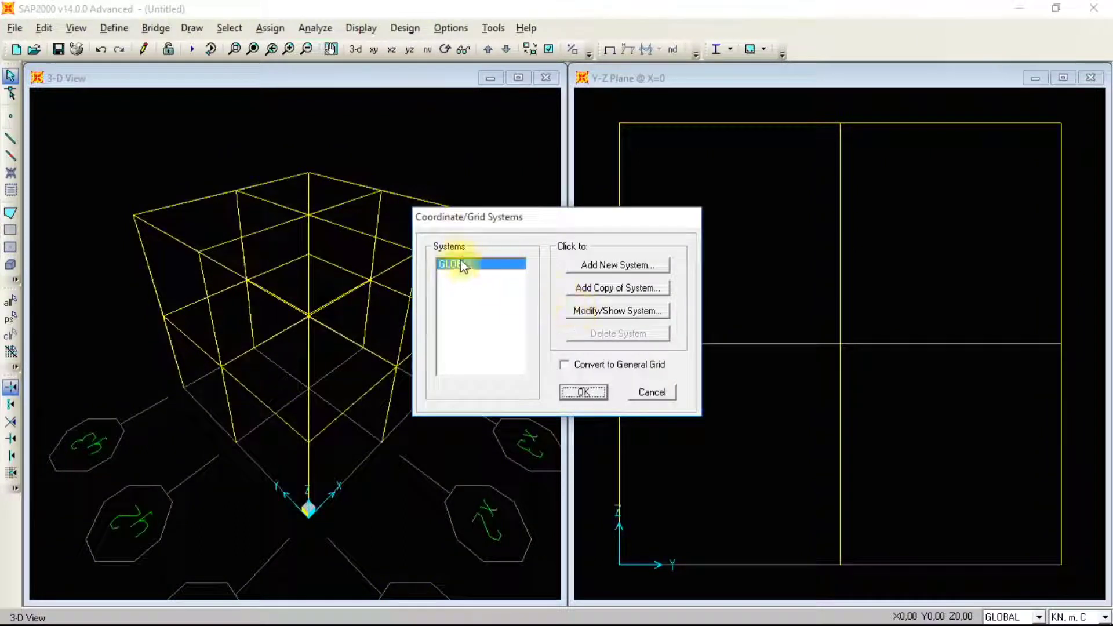
{"action": "left_click", "coordinate": [585, 312]}
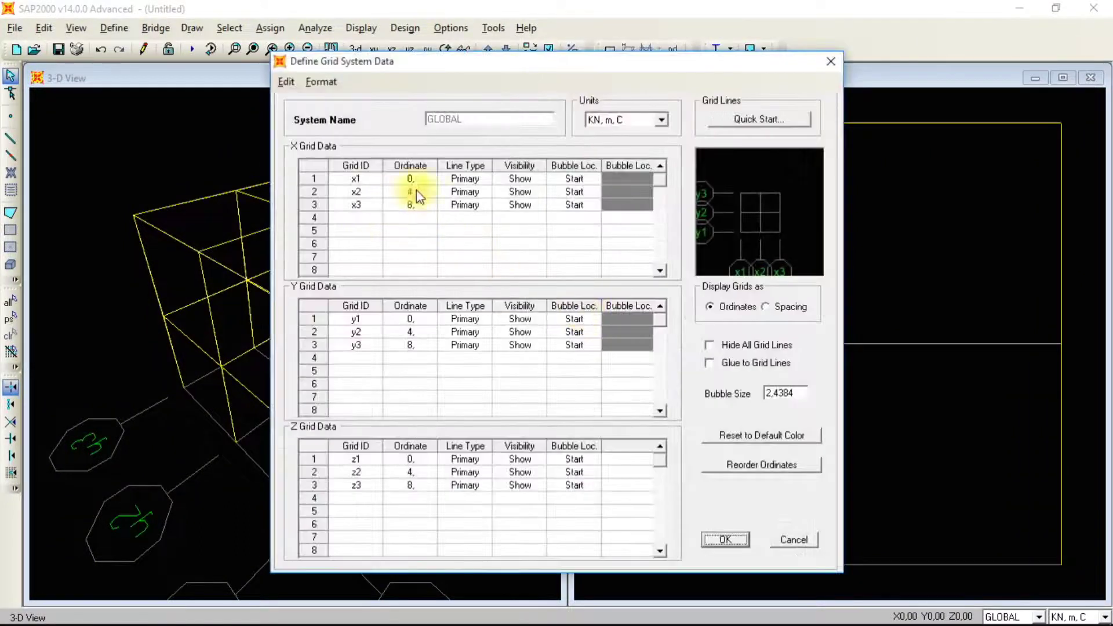
{"action": "left_click", "coordinate": [415, 222]}
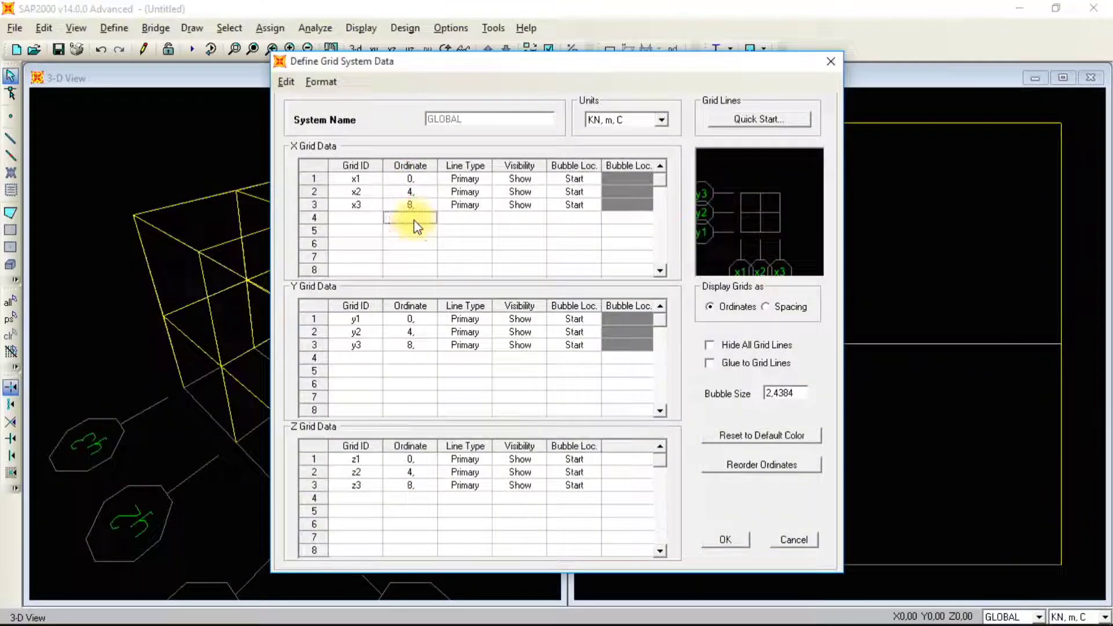
{"action": "left_click", "coordinate": [415, 222]}
{"action": "key", "text": "Return"}
{"action": "type", "text": "6"}
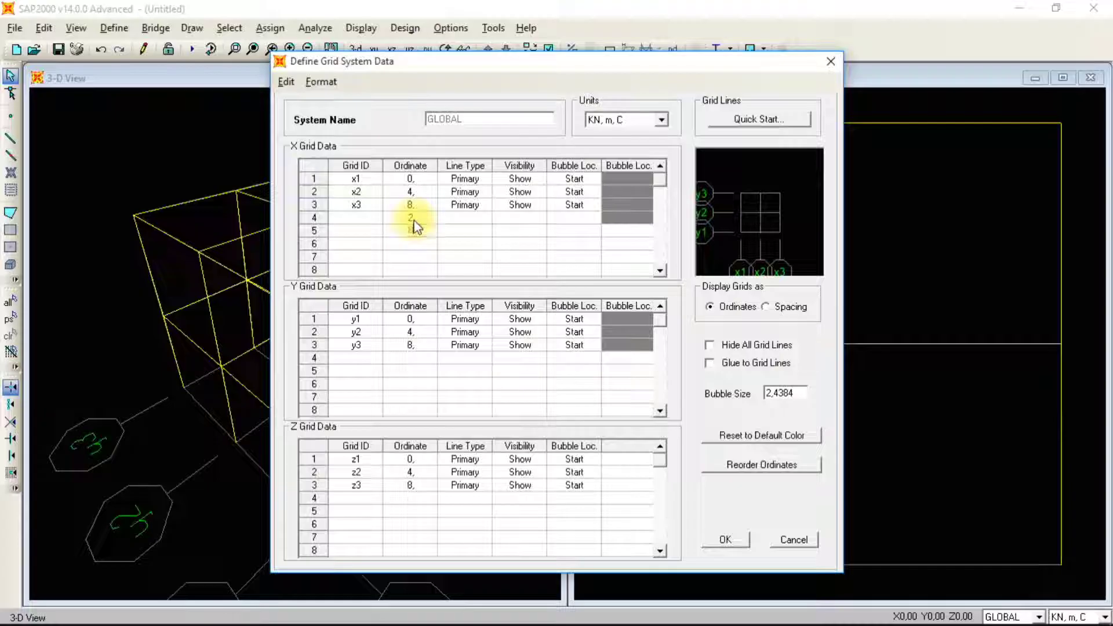
{"action": "key", "text": "Return"}
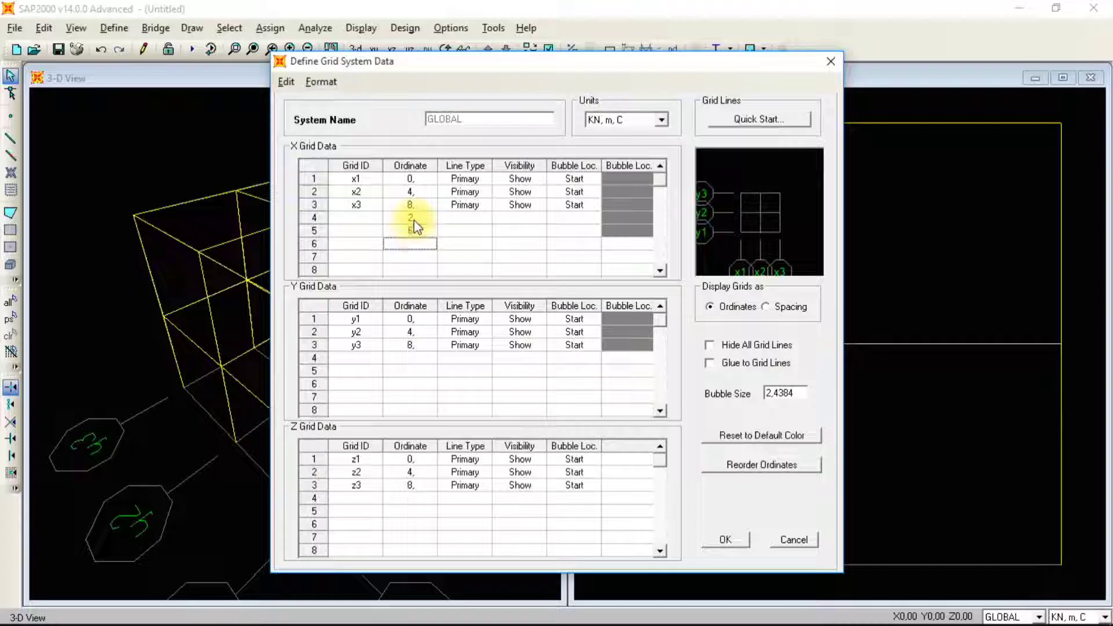
Add Y grid ordinates 2 and 6 to the GLOBAL grid system and apply the grid changes
{"action": "left_click", "coordinate": [412, 358]}
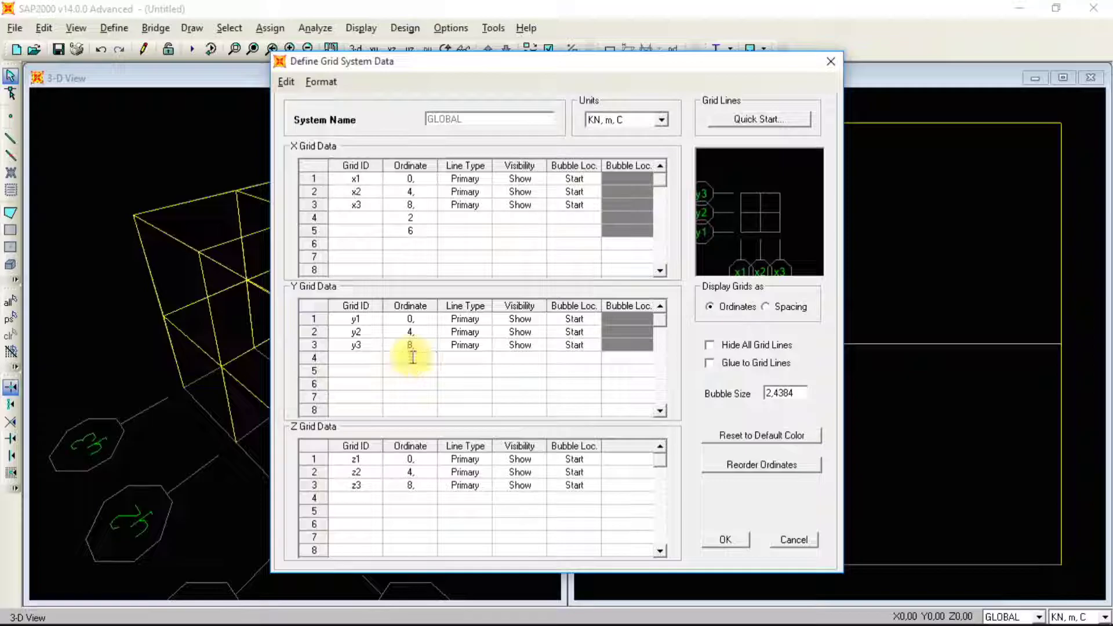
{"action": "type", "text": "2"}
{"action": "key", "text": "Return"}
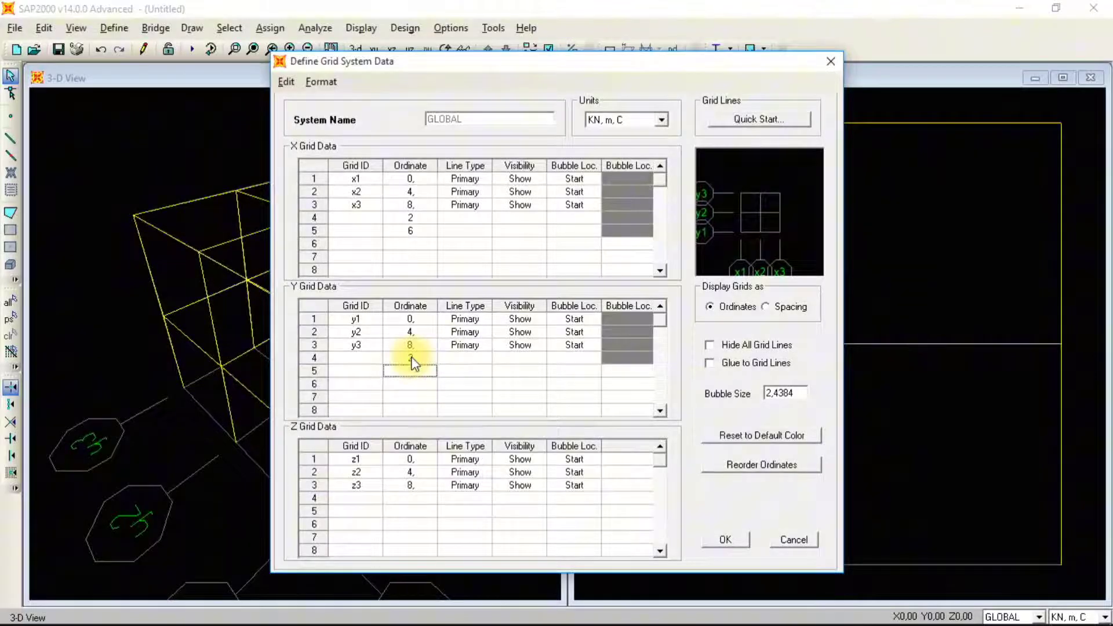
{"action": "type", "text": "6"}
{"action": "key", "text": "Return"}
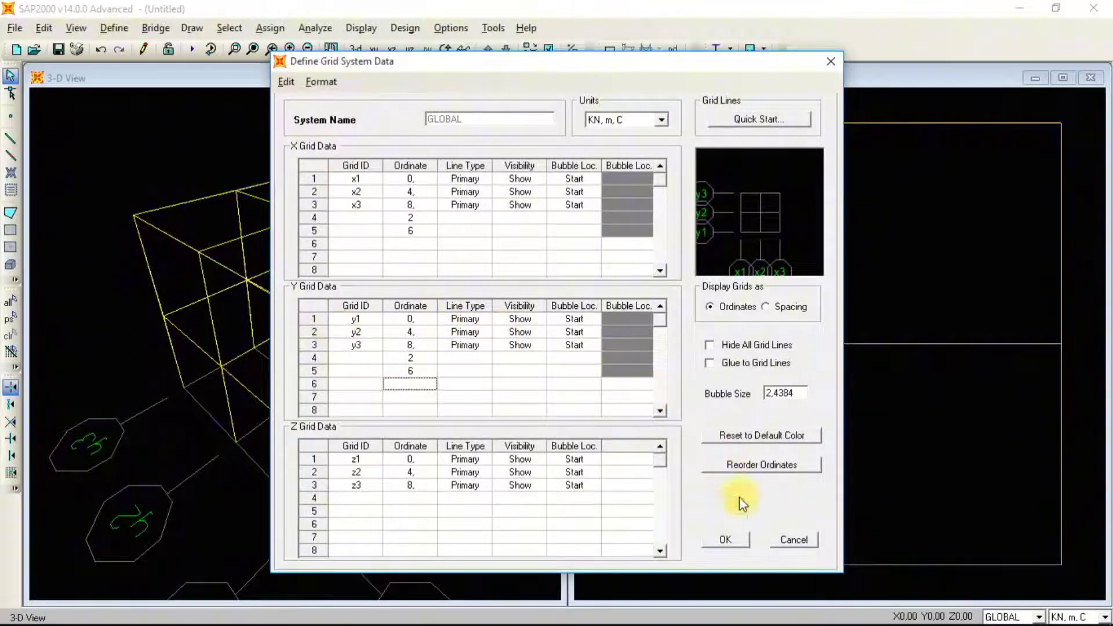
{"action": "left_click", "coordinate": [730, 539]}
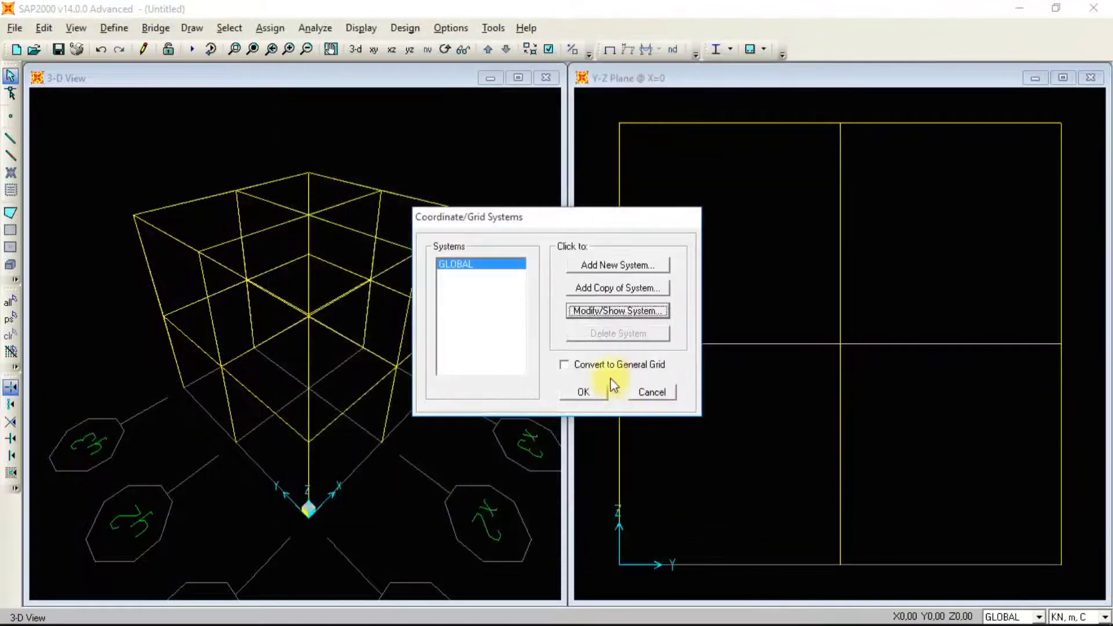
{"action": "left_click", "coordinate": [591, 392]}
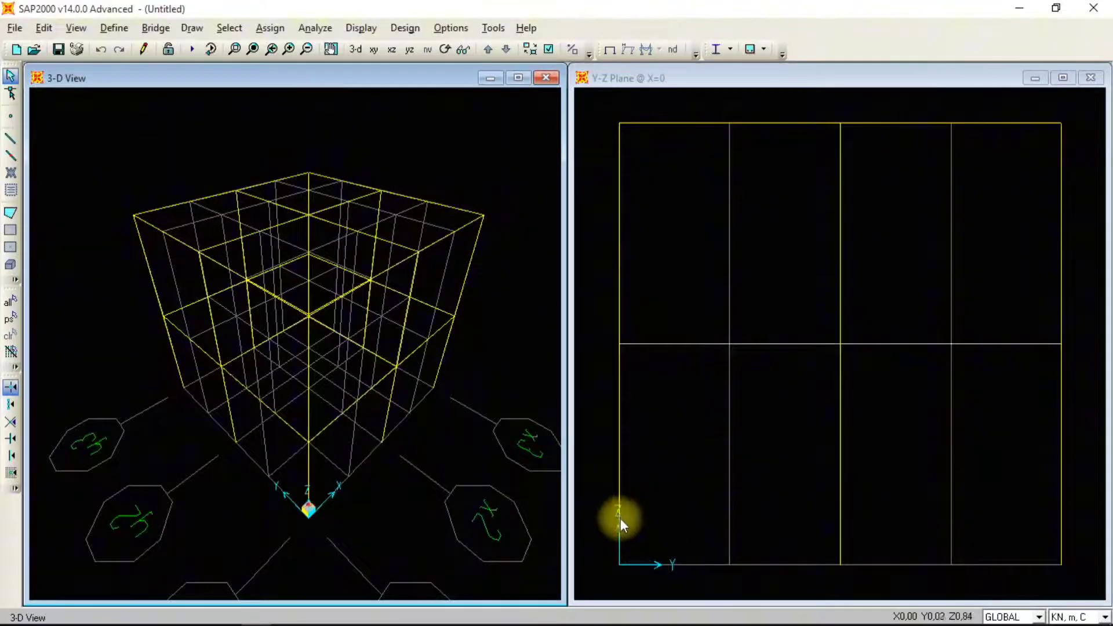
Replace the Y-Z plane view with the X-Y plane at Z=4
{"action": "middle_click_drag", "start_coordinate": [394, 426], "coordinate": [444, 420], "text": "shift"}
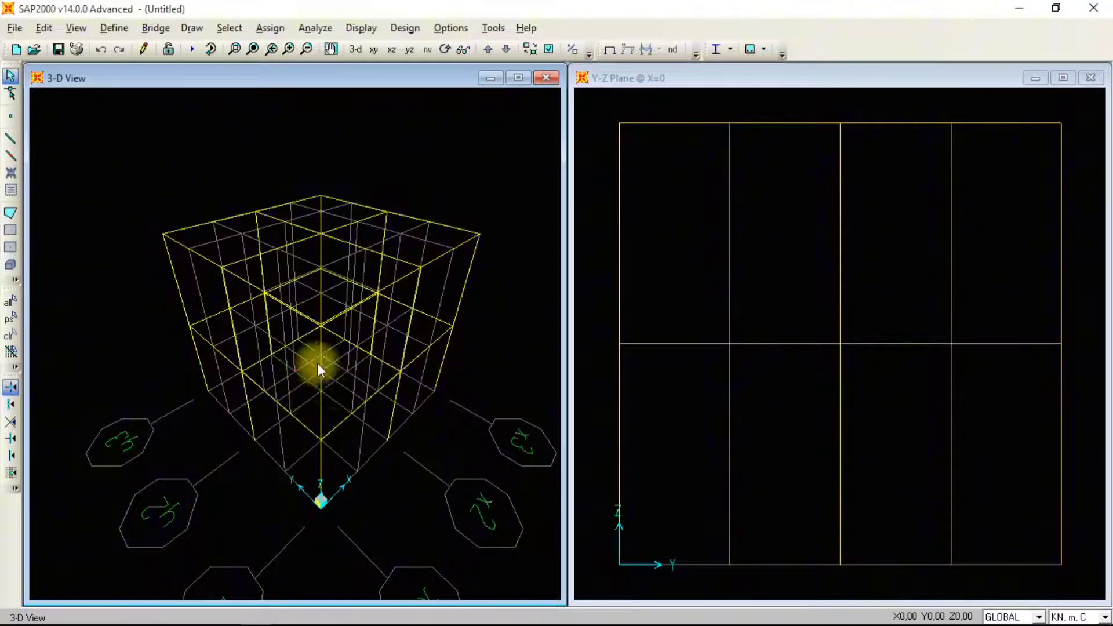
{"action": "left_click", "coordinate": [618, 82]}
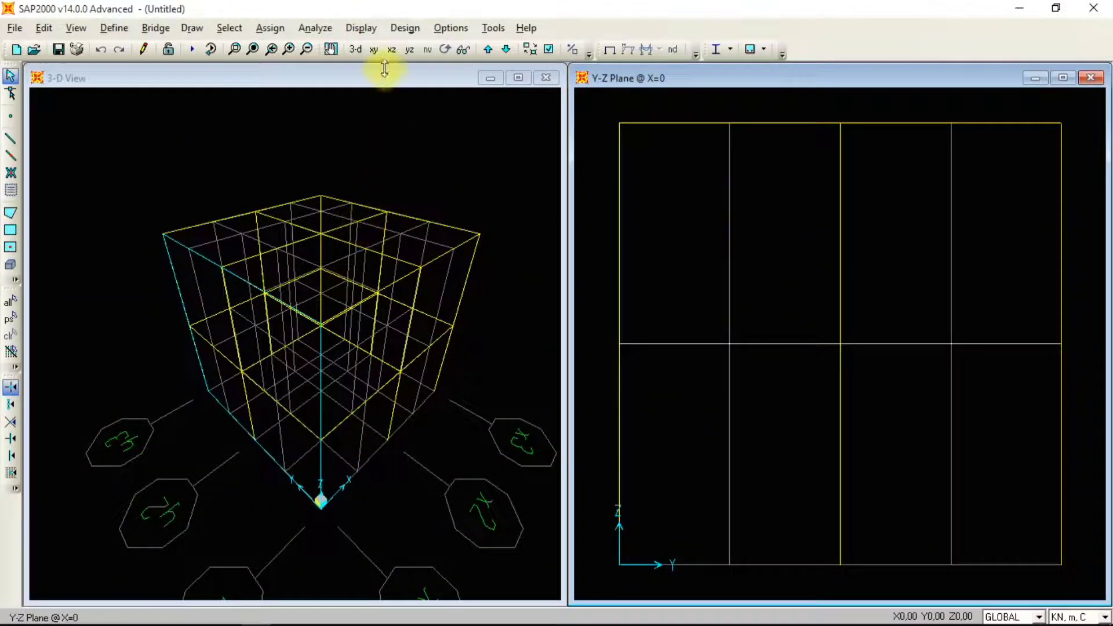
{"action": "left_click", "coordinate": [376, 52]}
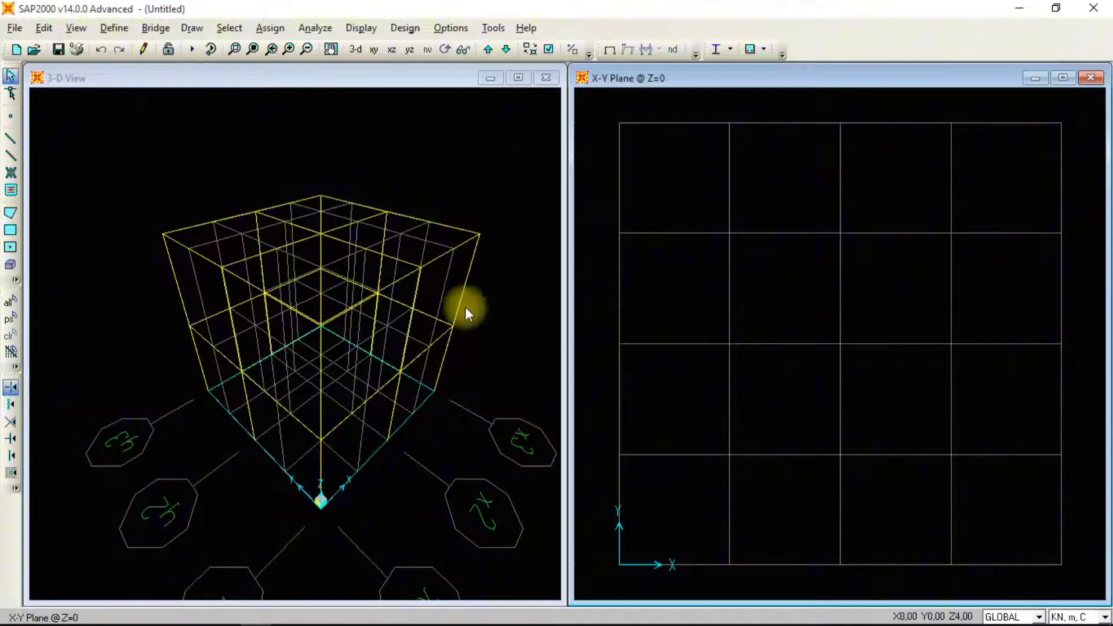
{"action": "left_click", "coordinate": [486, 48]}
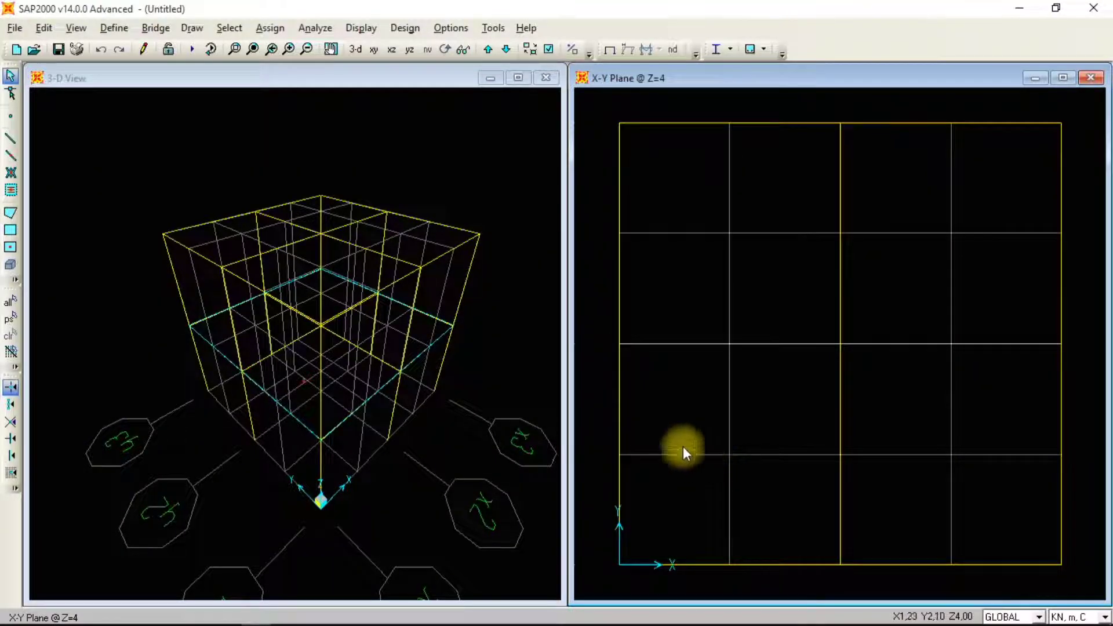
Draw Ba 15/30 beams at Z=4: along Y=2 from X=0 to X=4, and along X=2 from Y=0 to Y=4
{"action": "left_click", "coordinate": [11, 139]}
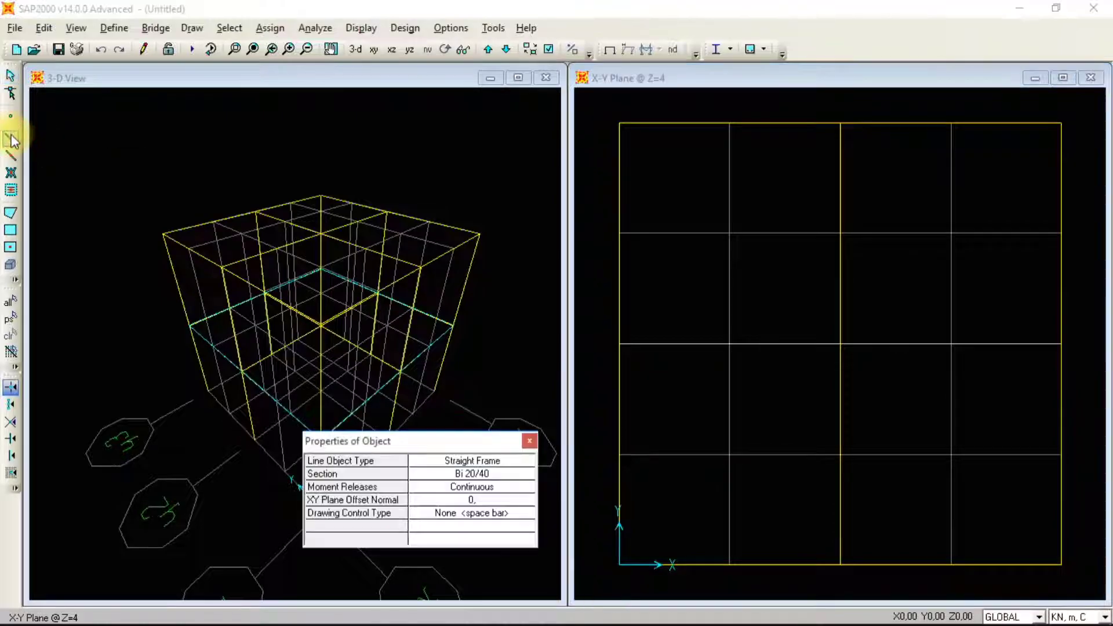
{"action": "left_click", "coordinate": [513, 480]}
{"action": "left_click", "coordinate": [513, 479]}
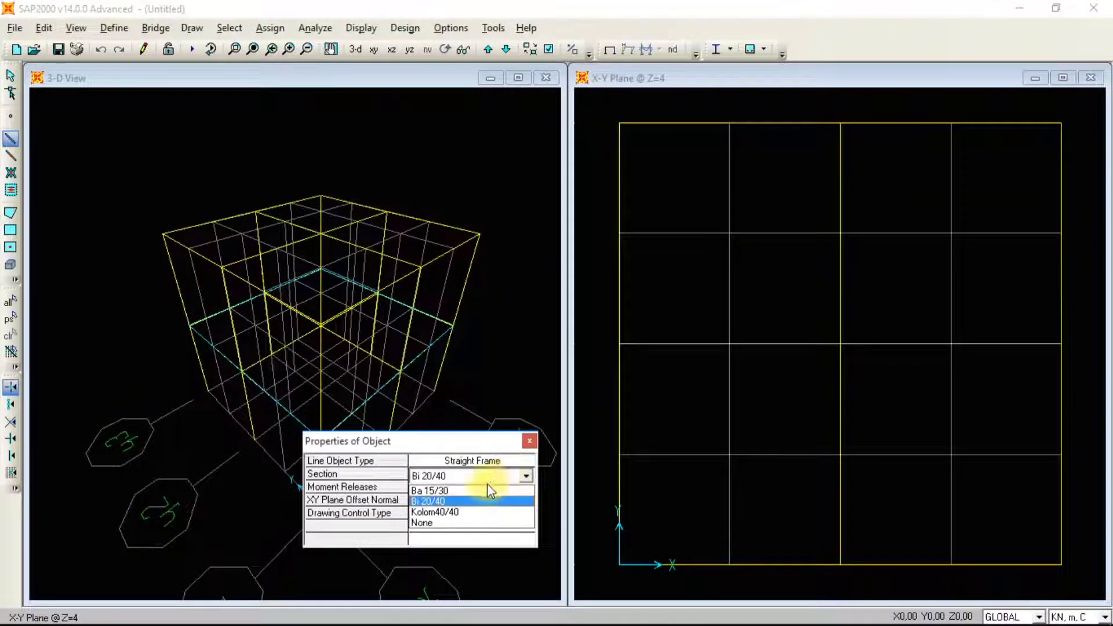
{"action": "left_click", "coordinate": [468, 492]}
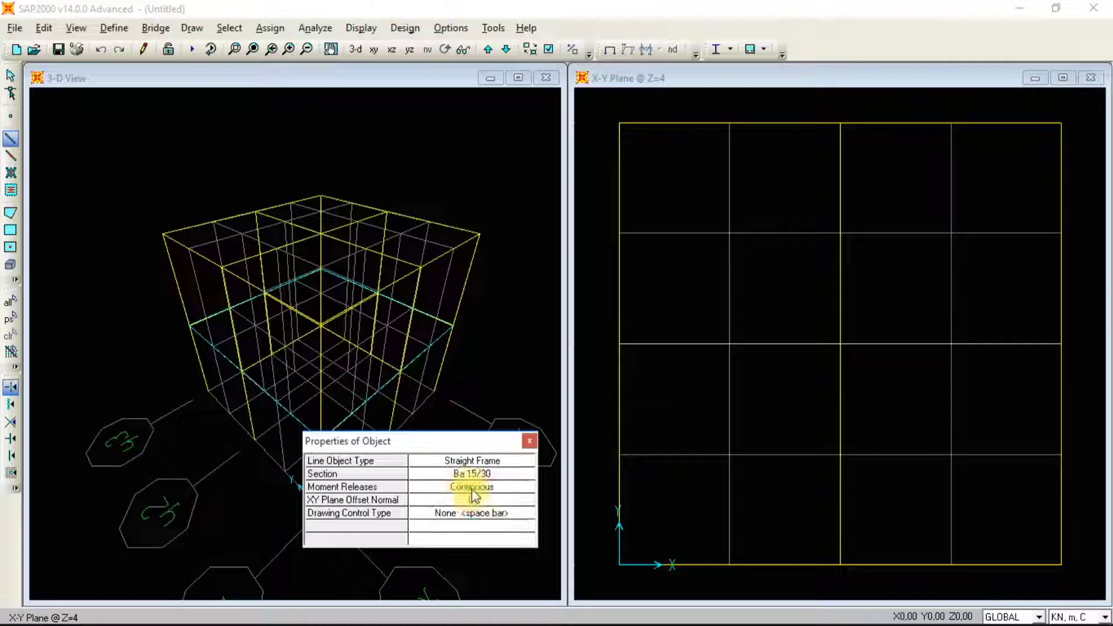
{"action": "left_click", "coordinate": [625, 454]}
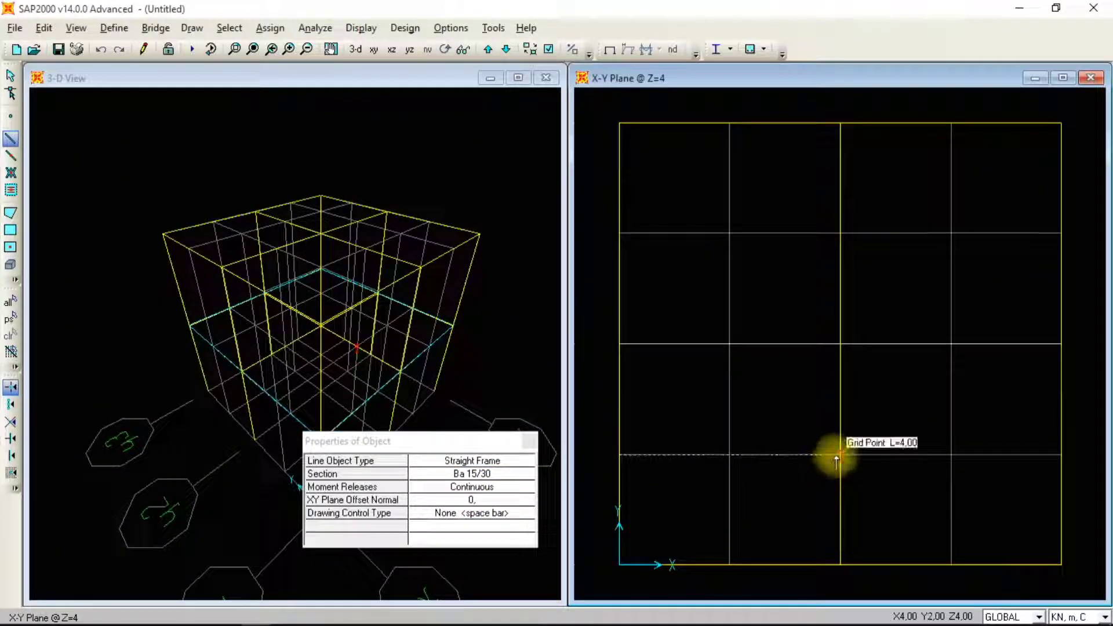
{"action": "right_click", "coordinate": [836, 458]}
{"action": "left_click", "coordinate": [729, 563]}
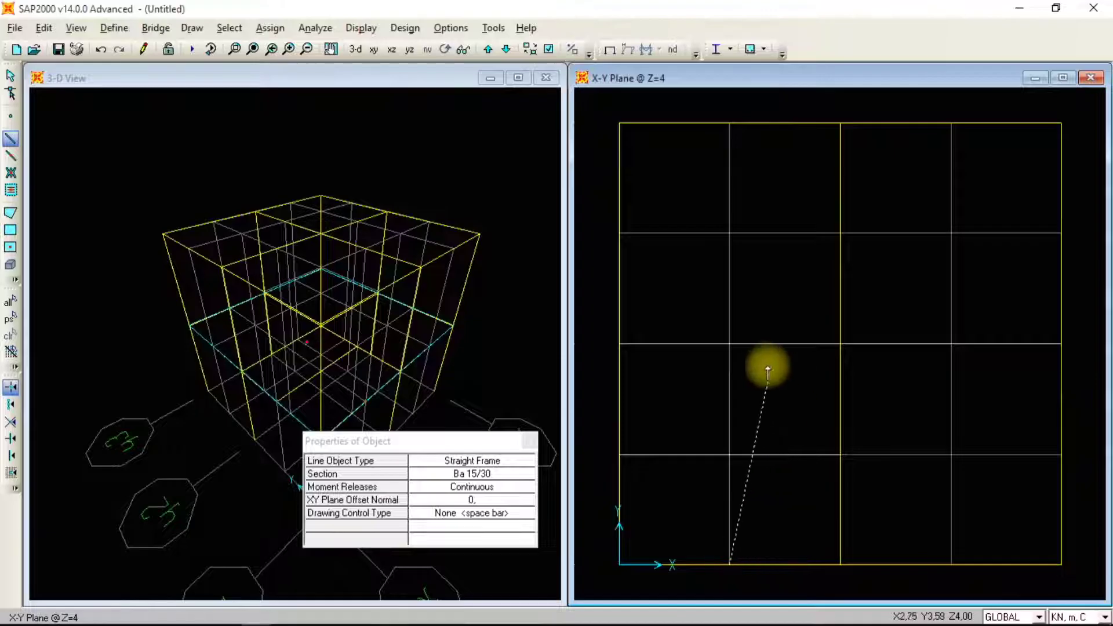
{"action": "left_click", "coordinate": [731, 350]}
{"action": "right_click", "coordinate": [740, 350]}
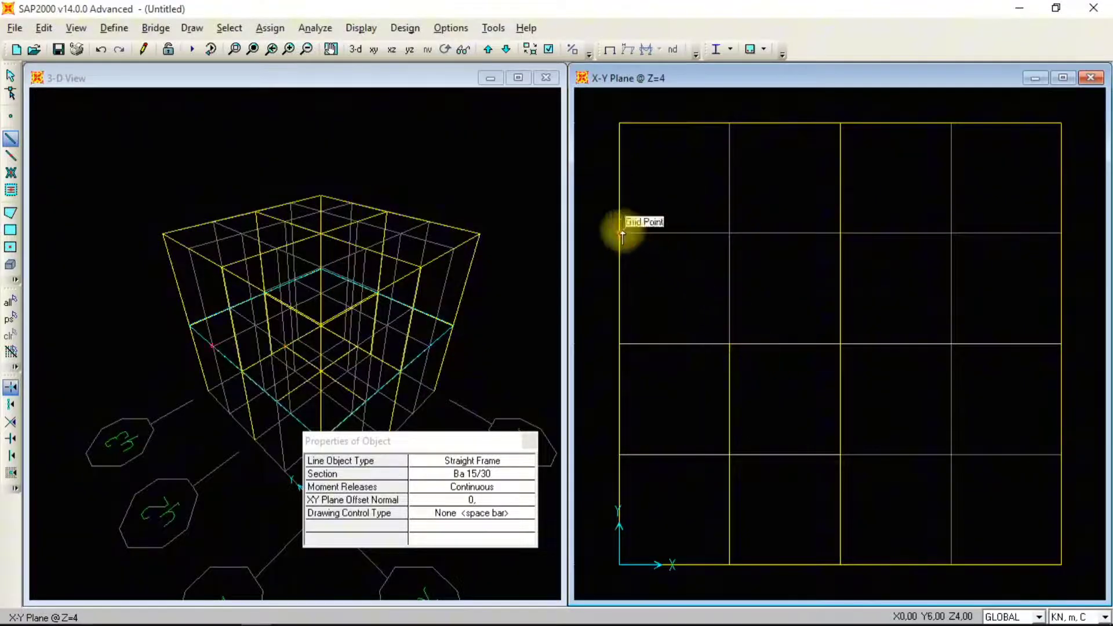
Draw Ba 15/30 beams at Z=4: along Y=6 from X=0 to X=4, and along X=2 from Y=4 to Y=8
{"action": "left_click", "coordinate": [621, 233]}
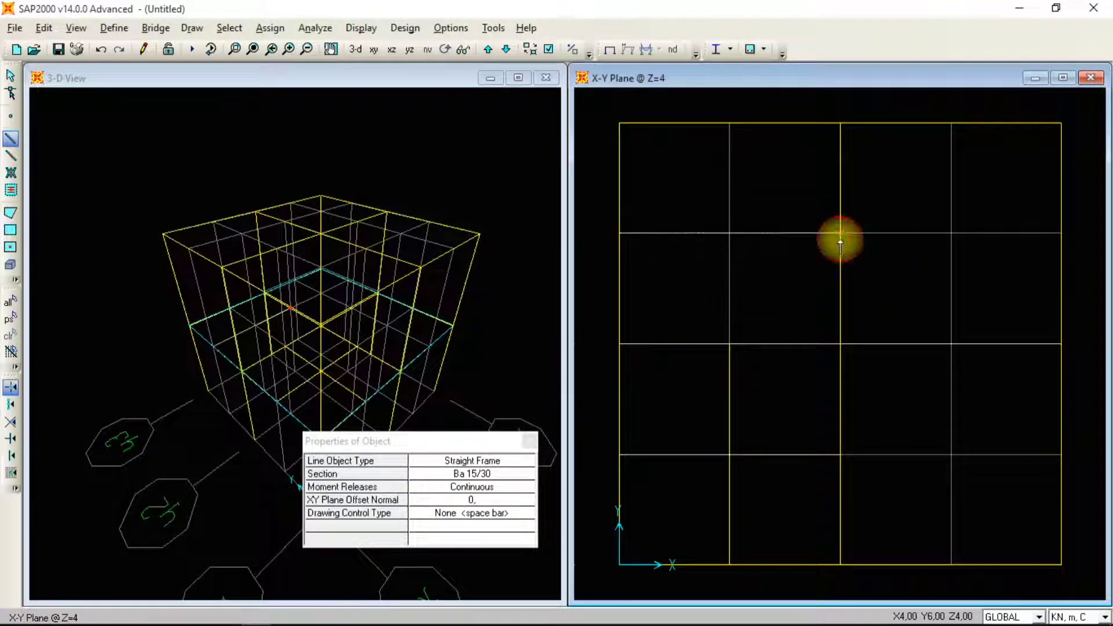
{"action": "left_click", "coordinate": [840, 240]}
{"action": "right_click", "coordinate": [816, 277]}
{"action": "left_click", "coordinate": [729, 346]}
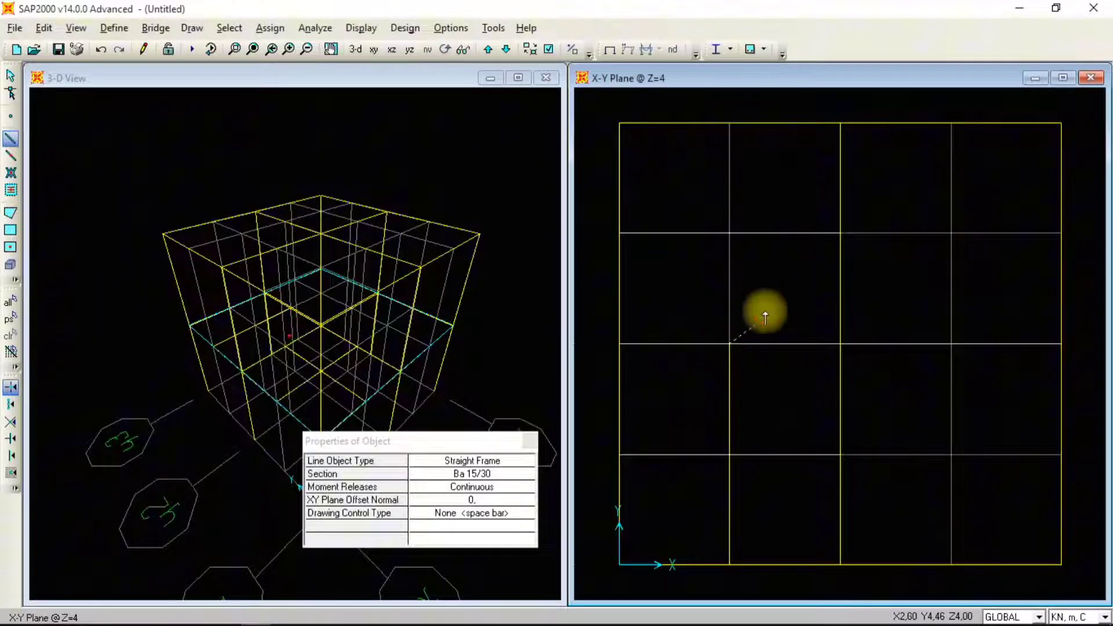
{"action": "left_click", "coordinate": [730, 121]}
{"action": "right_click", "coordinate": [794, 194]}
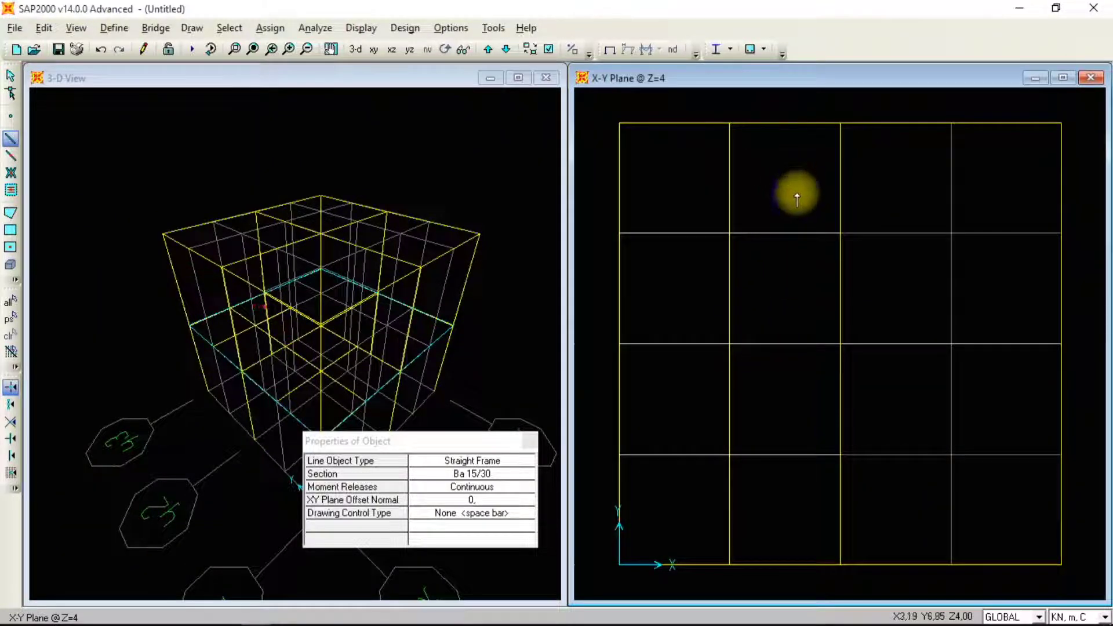
Draw Ba 15/30 beams at Z=4: along Y=6 from X=4 to X=8, and along X=6 from Y=4 to Y=8
{"action": "left_click", "coordinate": [839, 233]}
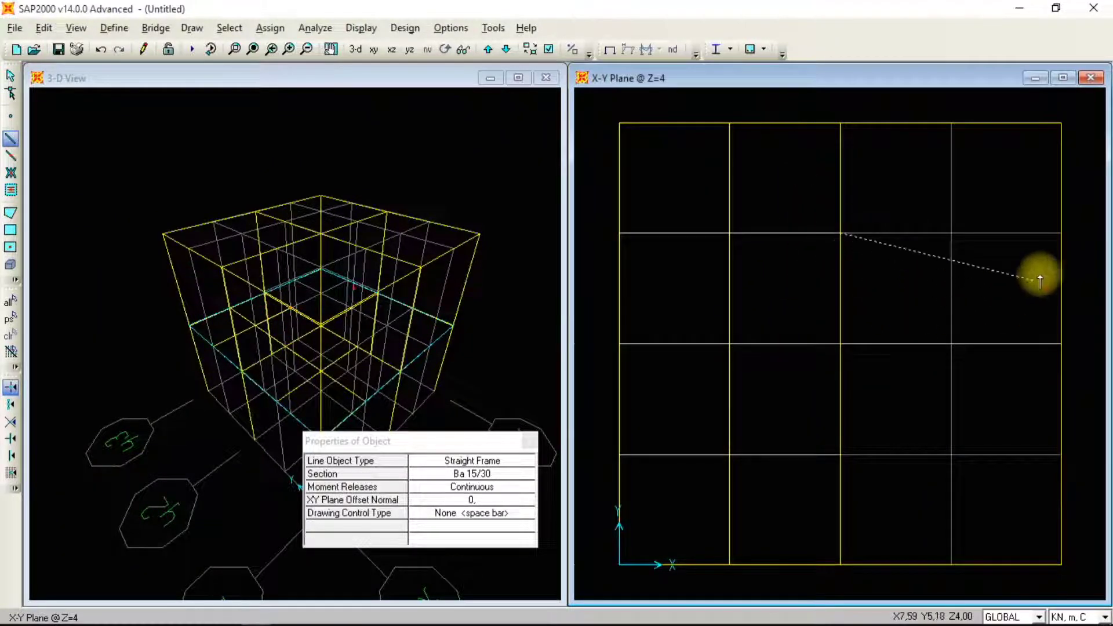
{"action": "left_click", "coordinate": [1063, 236]}
{"action": "right_click", "coordinate": [1071, 281]}
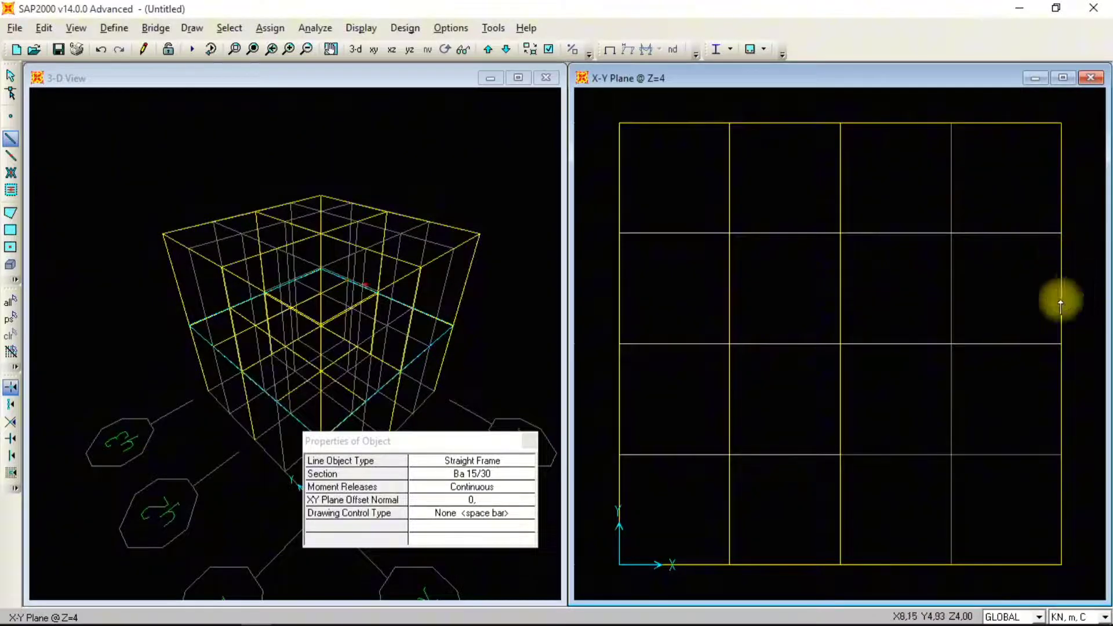
{"action": "left_click", "coordinate": [955, 344]}
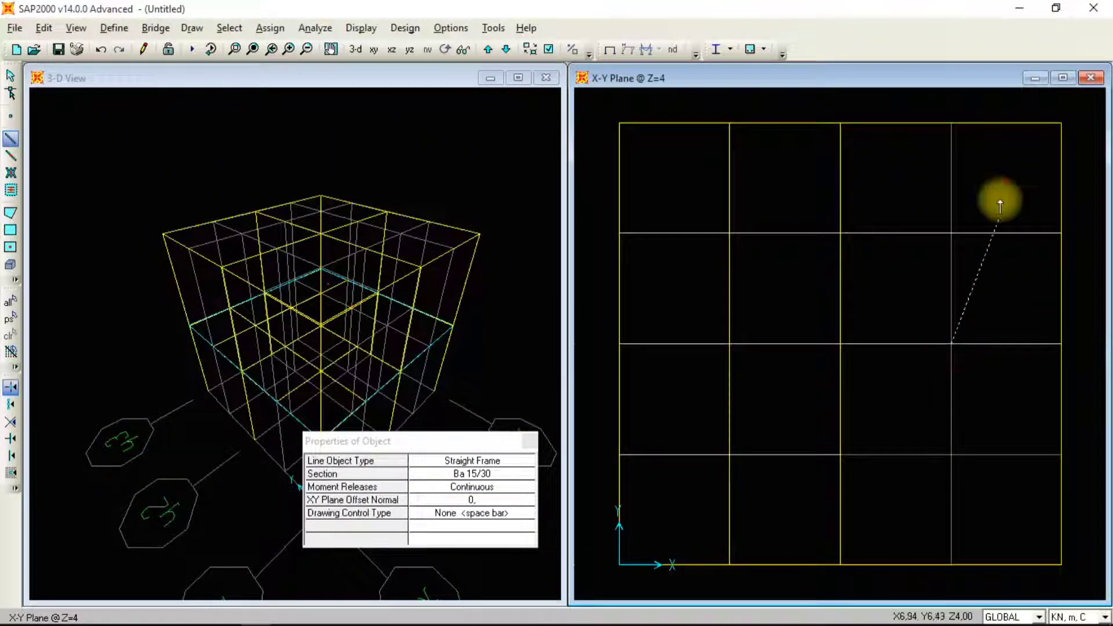
{"action": "left_click", "coordinate": [957, 123]}
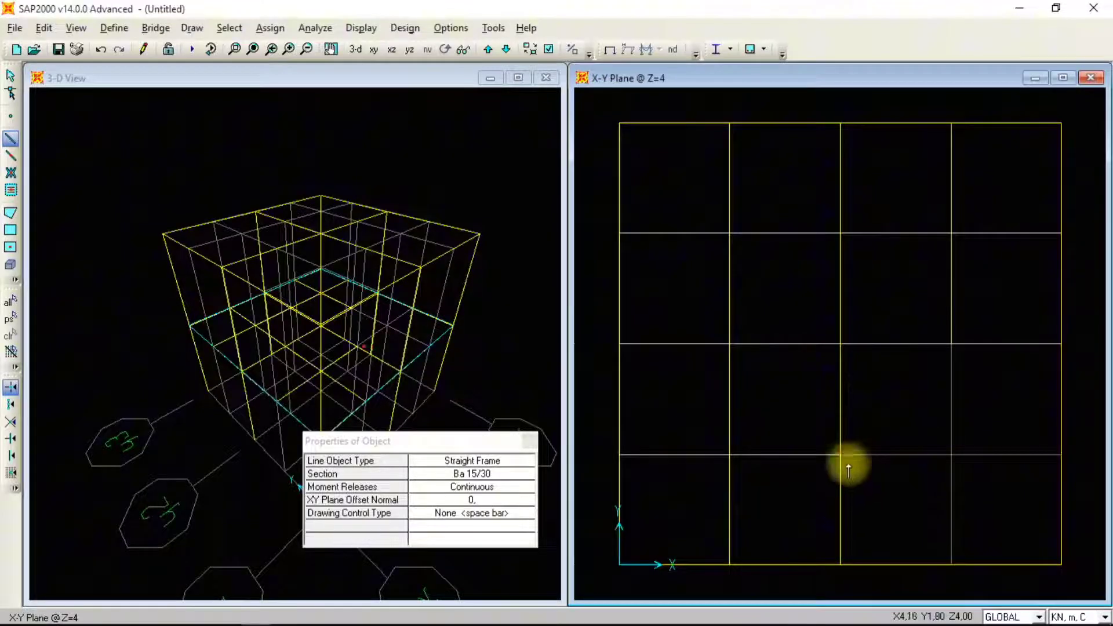
Draw Ba 15/30 beams at Z=4: along Y=2 from X=4 to X=8, and along X=6 from Y=0 to Y=4
{"action": "left_click", "coordinate": [840, 454]}
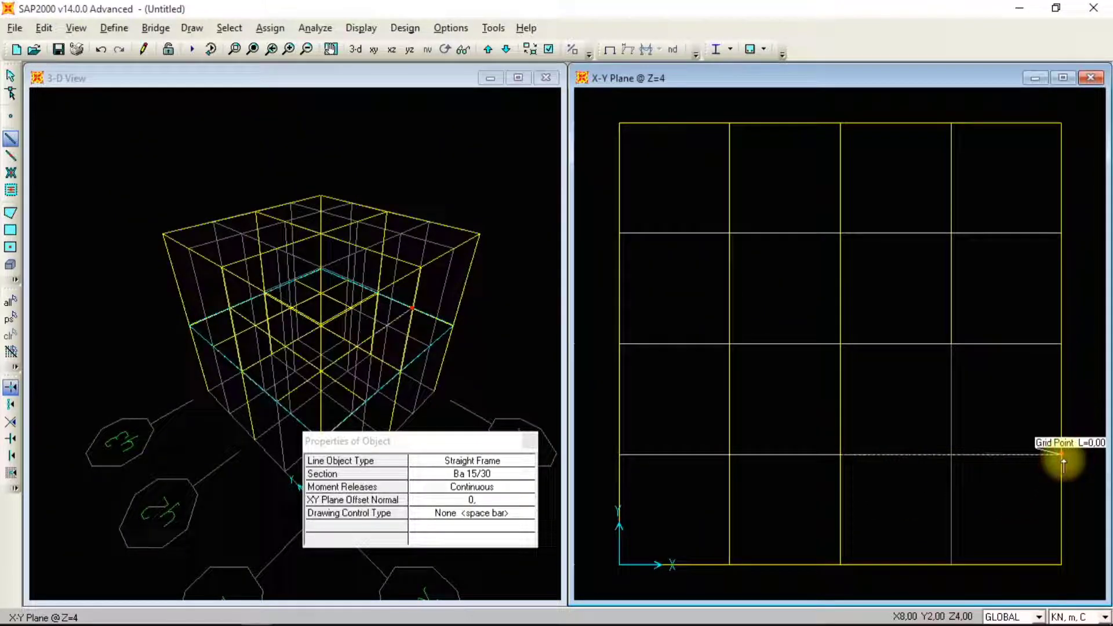
{"action": "key", "text": "Escape"}
{"action": "left_click", "coordinate": [951, 563]}
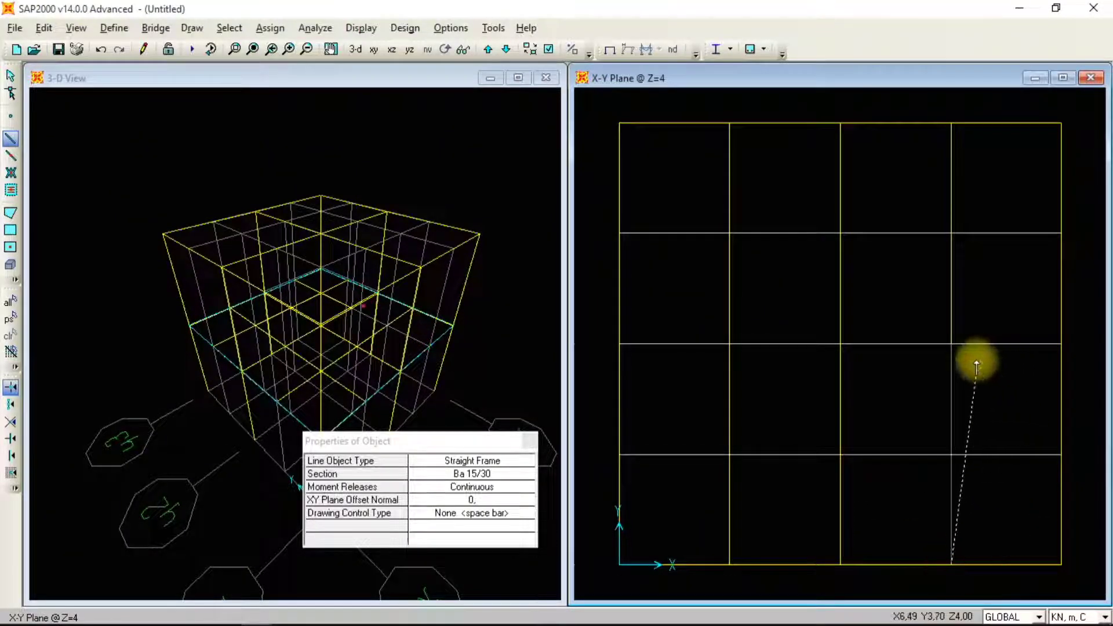
{"action": "left_click", "coordinate": [954, 346]}
{"action": "right_click", "coordinate": [1012, 409]}
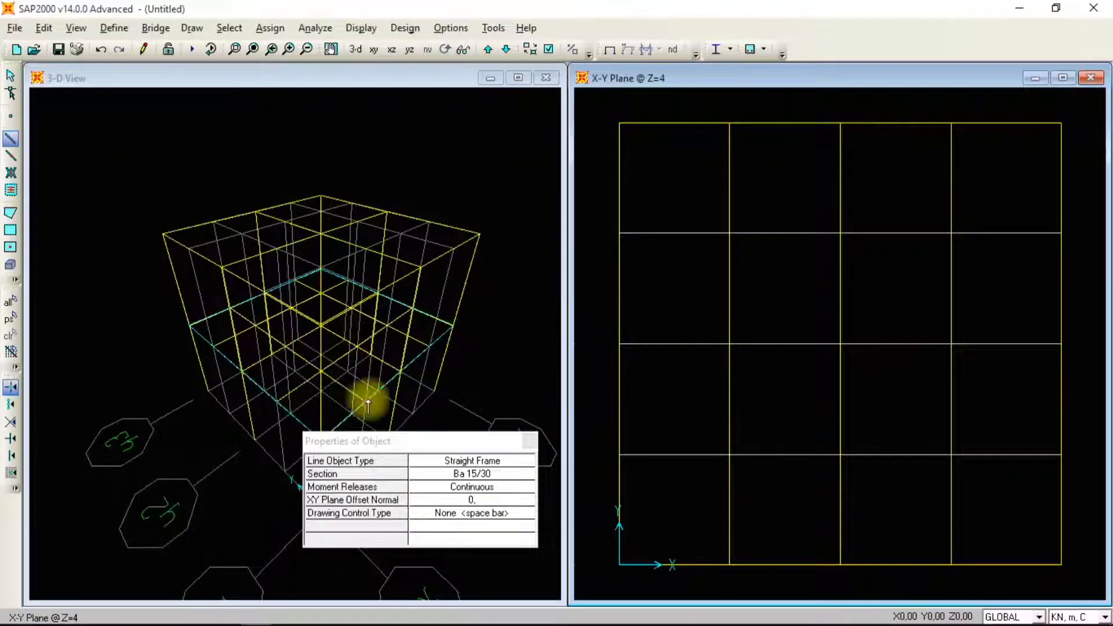
Move the Properties of Object window off the 3-D model and close it
{"action": "left_click_drag", "start_coordinate": [438, 443], "coordinate": [177, 455]}
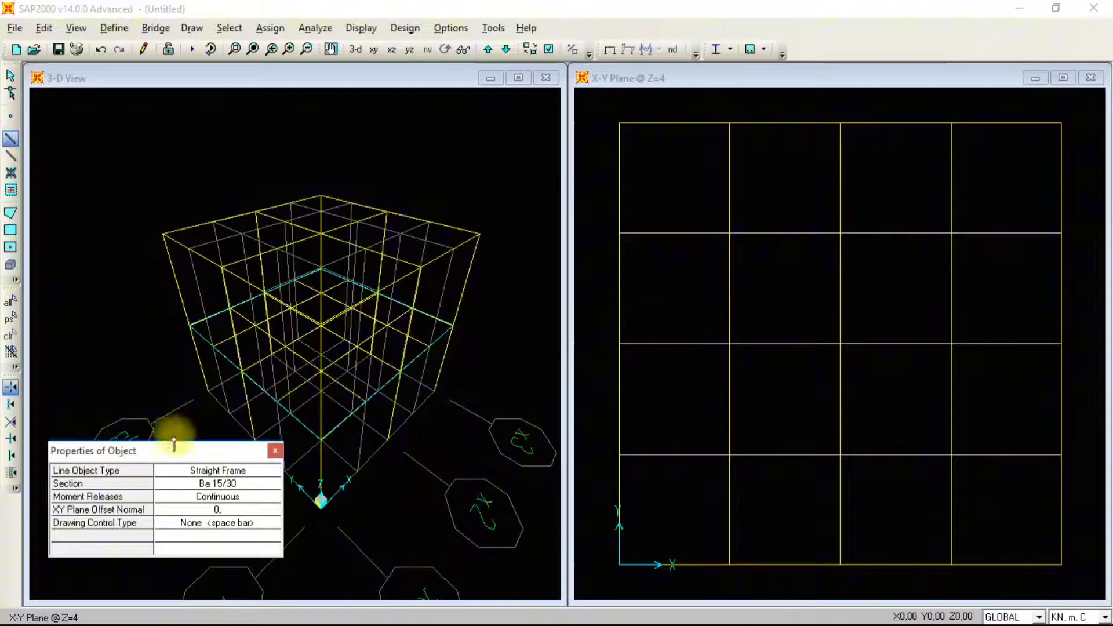
{"action": "left_click_drag", "start_coordinate": [174, 451], "coordinate": [447, 405]}
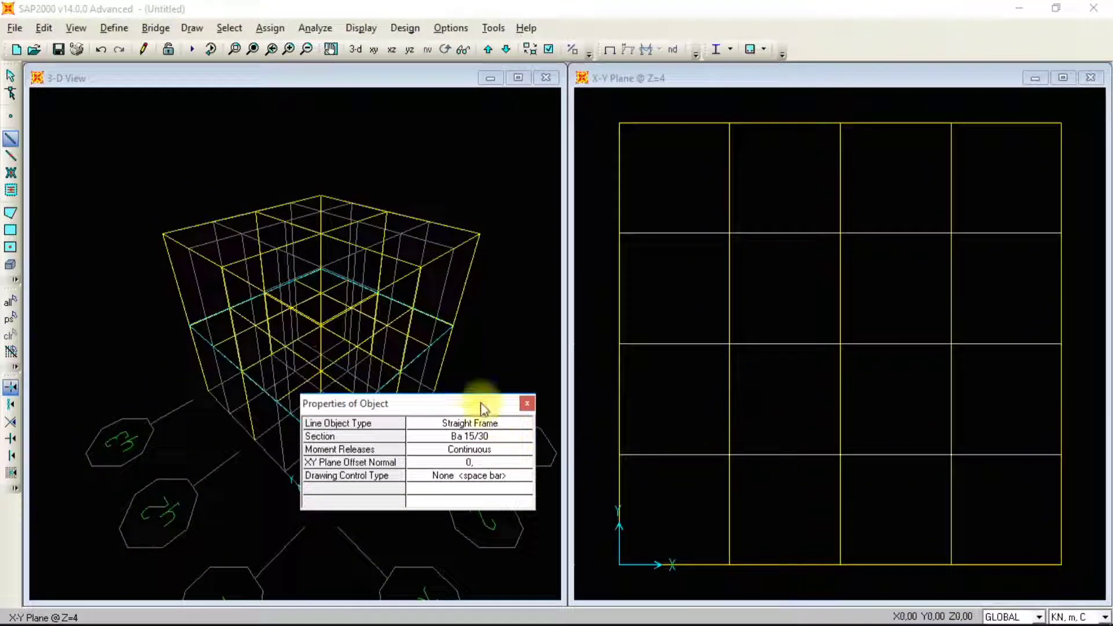
{"action": "left_click_drag", "start_coordinate": [444, 406], "coordinate": [459, 306]}
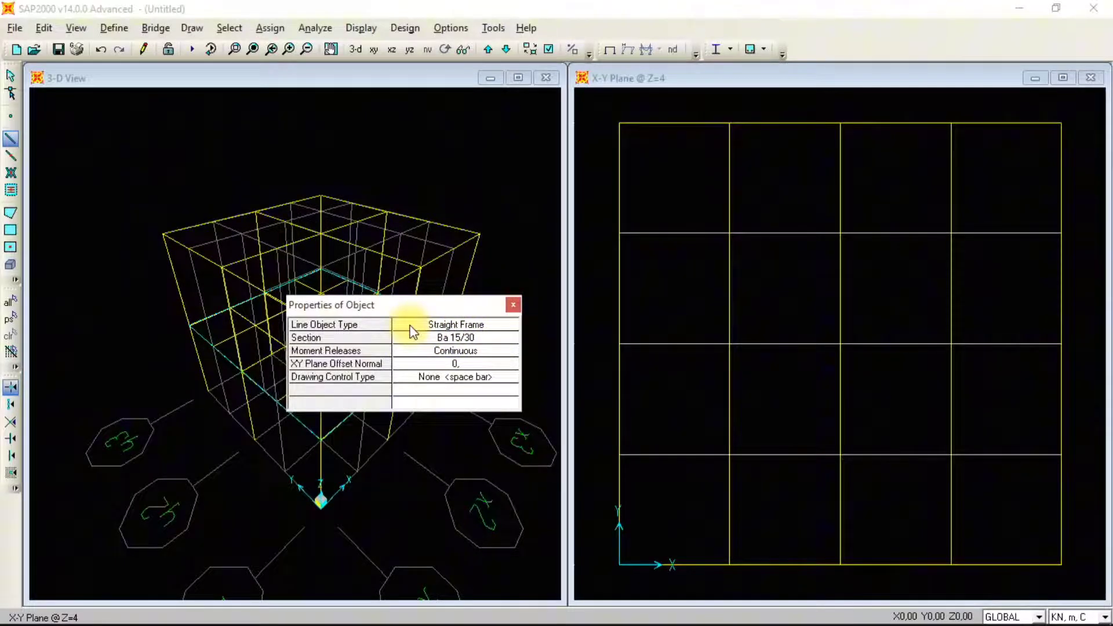
{"action": "left_click", "coordinate": [513, 305]}
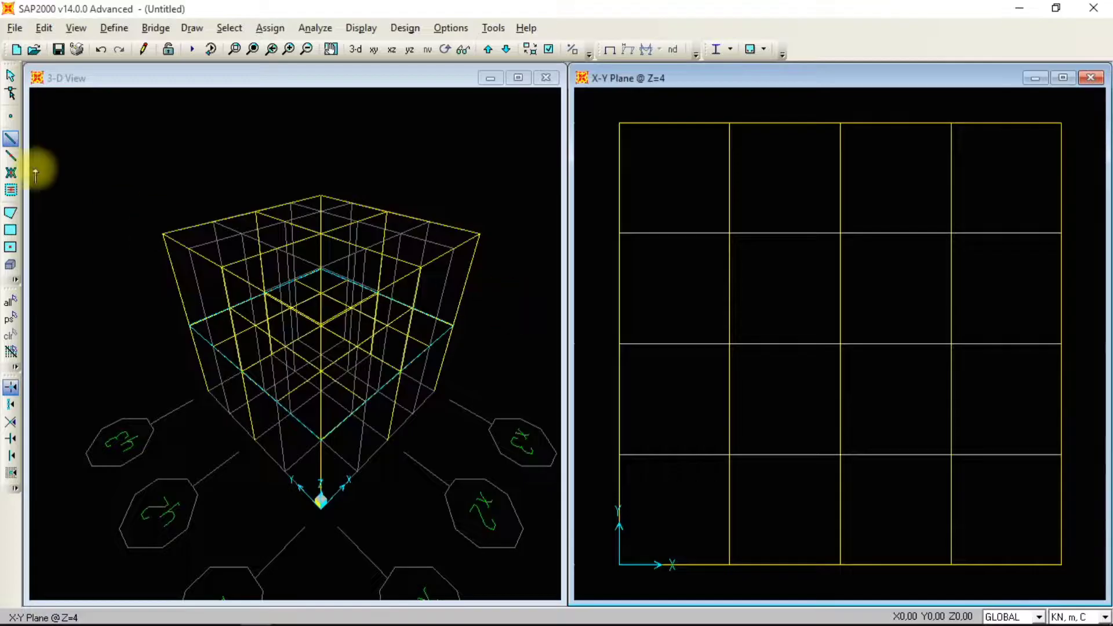
{"action": "left_click", "coordinate": [13, 142]}
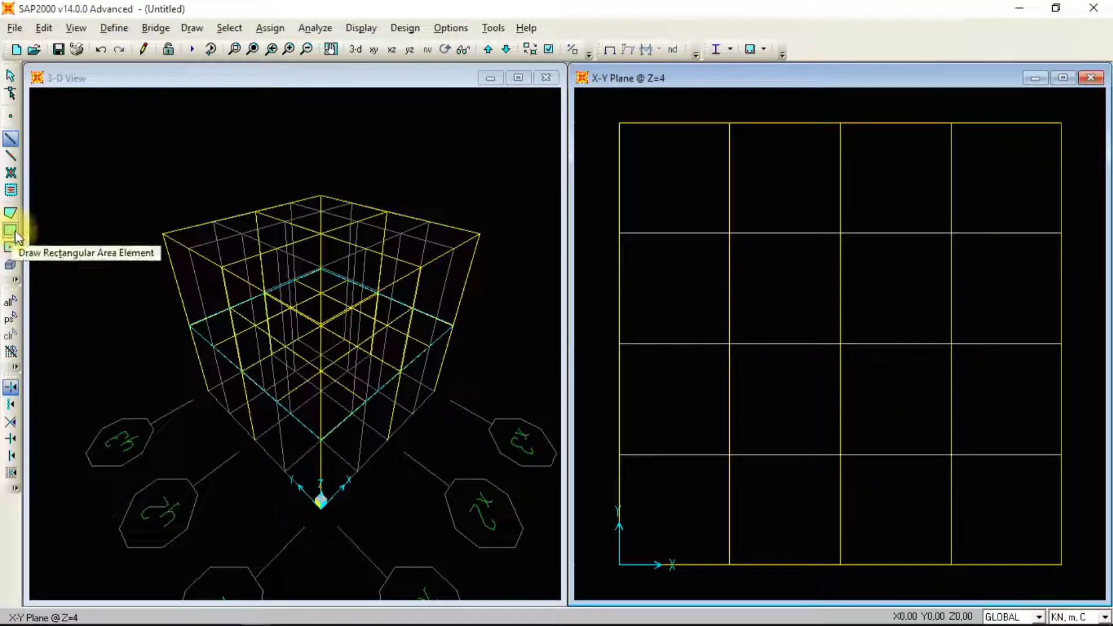
Draw four 4 x 4 m rectangular area elements with the Plat Lantai section, covering the whole floor plan at Z=4
{"action": "left_click", "coordinate": [10, 230]}
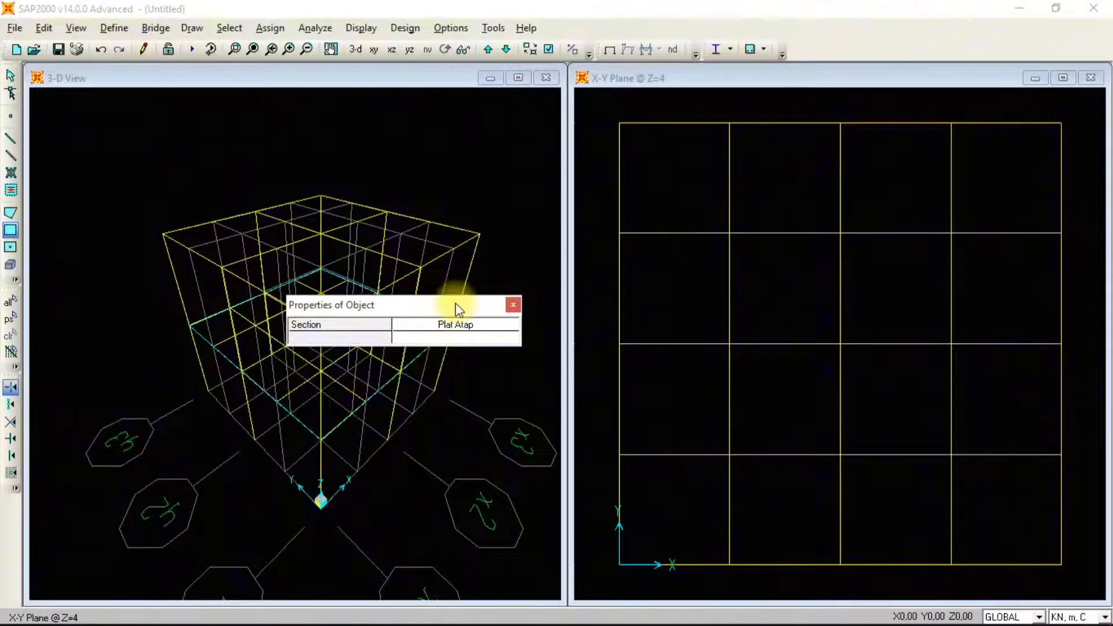
{"action": "left_click_drag", "start_coordinate": [456, 304], "coordinate": [517, 225]}
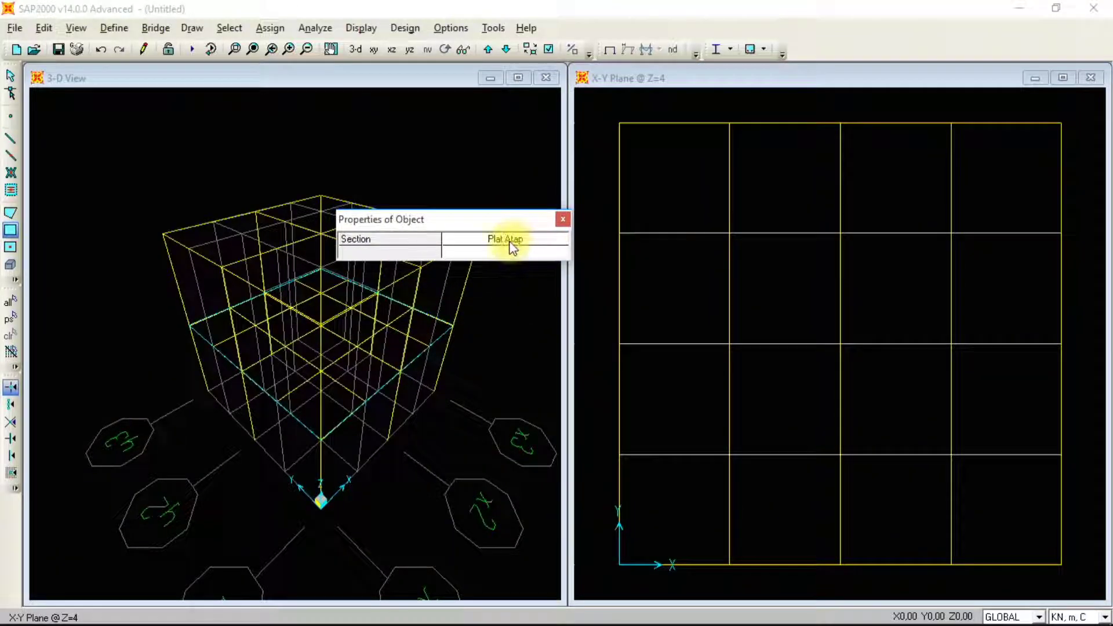
{"action": "left_click", "coordinate": [515, 241]}
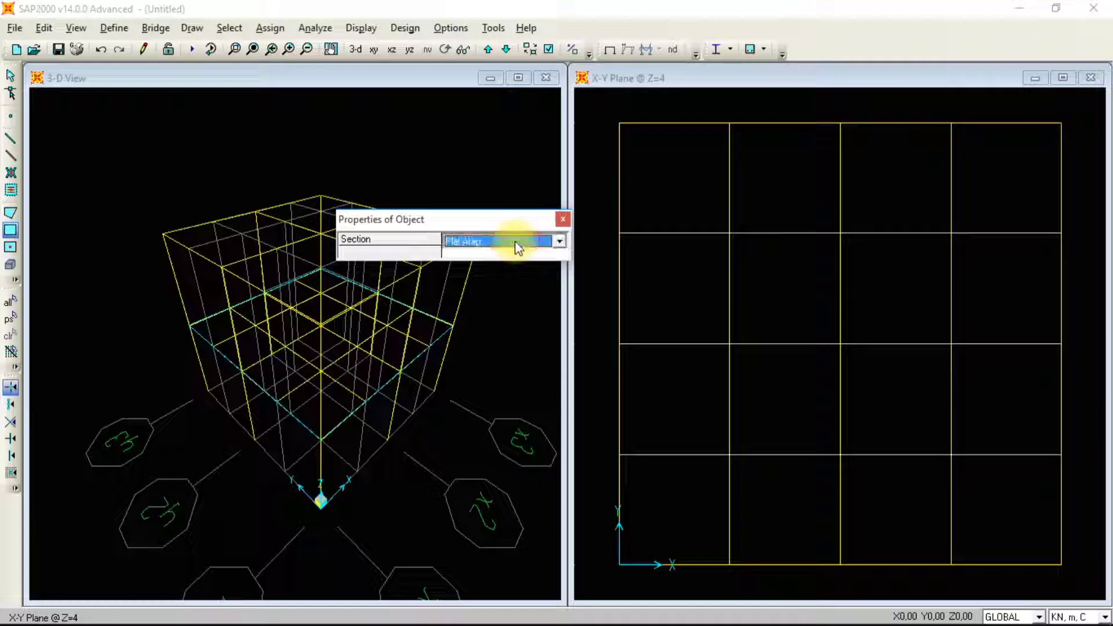
{"action": "left_click", "coordinate": [502, 266]}
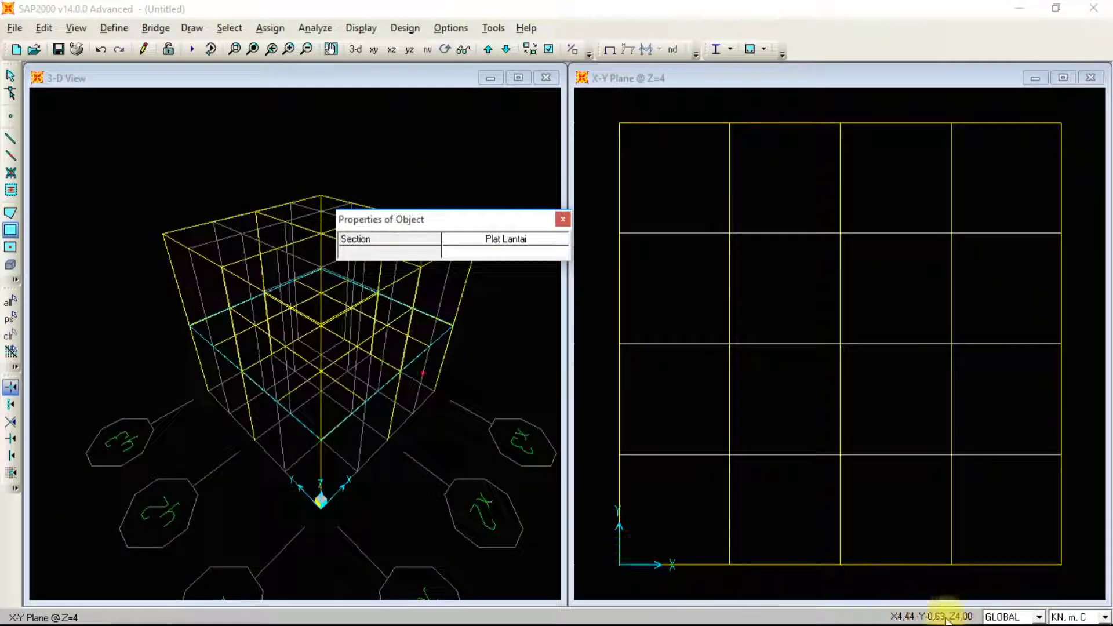
{"action": "left_click", "coordinate": [619, 565]}
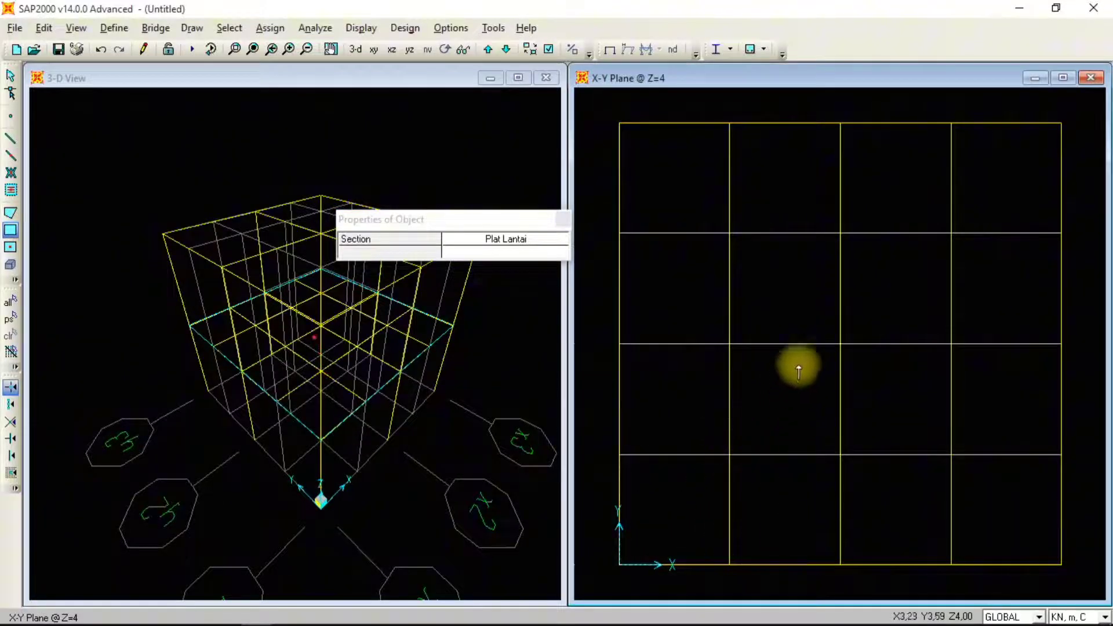
{"action": "left_click", "coordinate": [840, 345]}
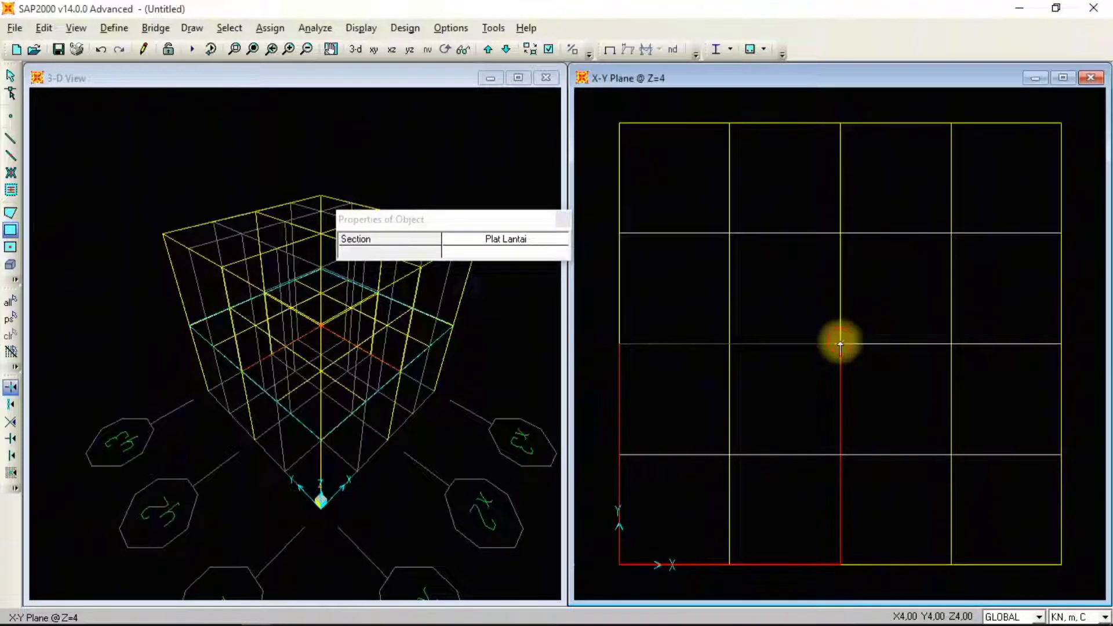
{"action": "left_click", "coordinate": [620, 344]}
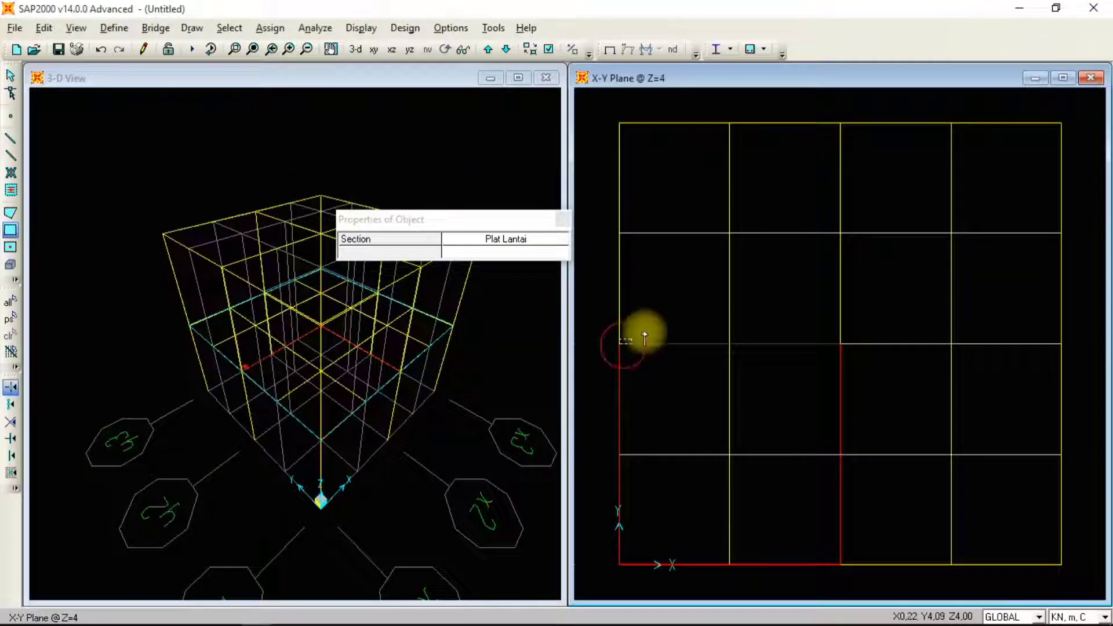
{"action": "left_click", "coordinate": [836, 121]}
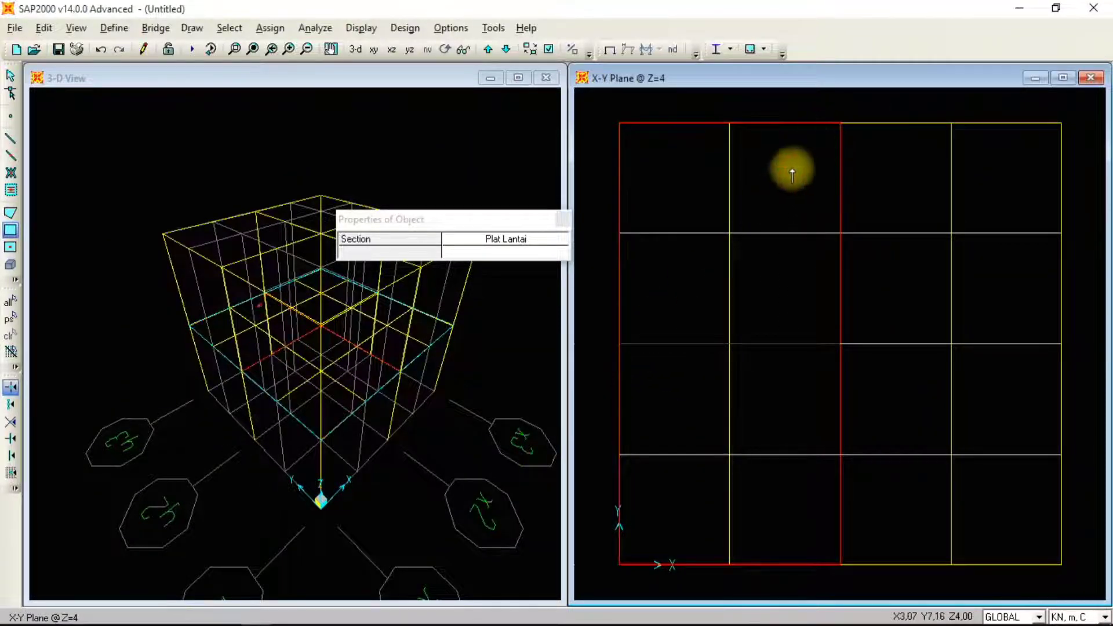
{"action": "left_click", "coordinate": [844, 346]}
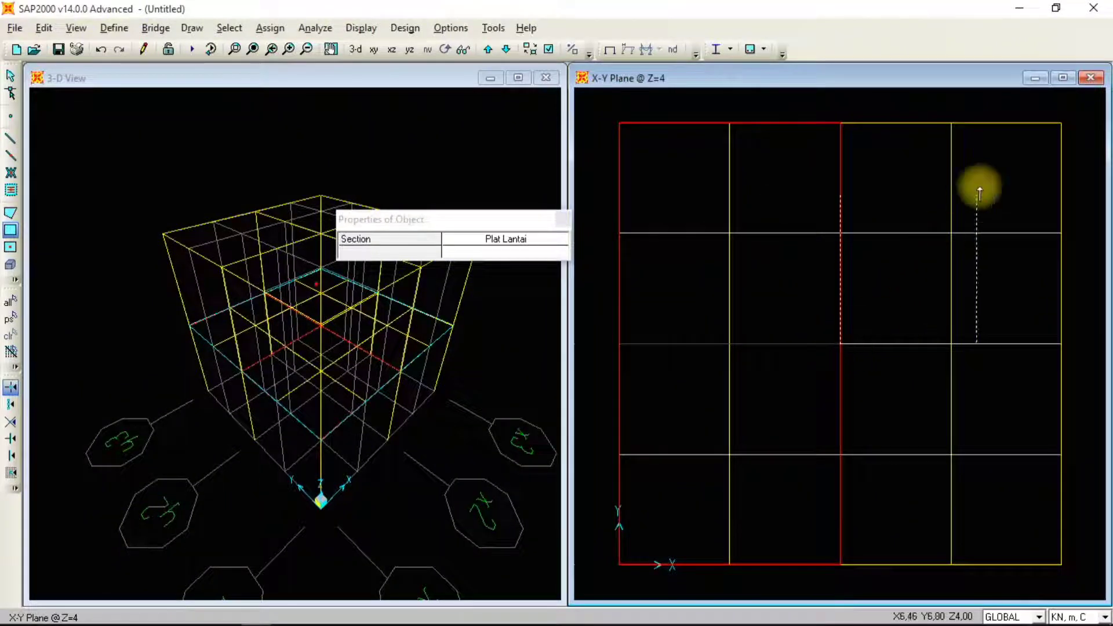
{"action": "left_click", "coordinate": [1056, 124]}
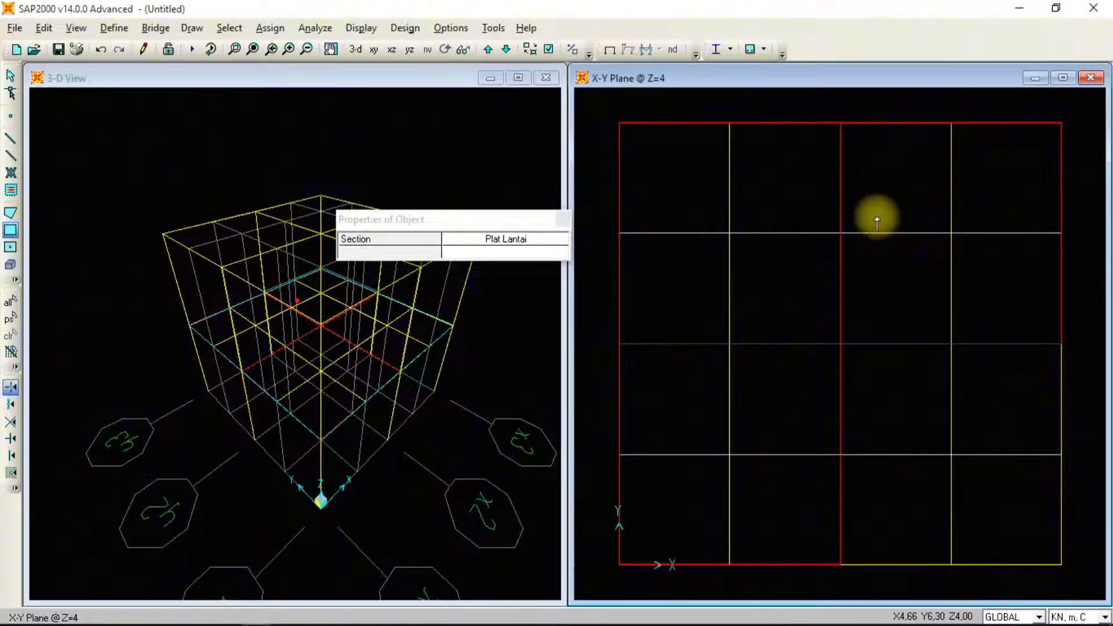
{"action": "left_click", "coordinate": [843, 565]}
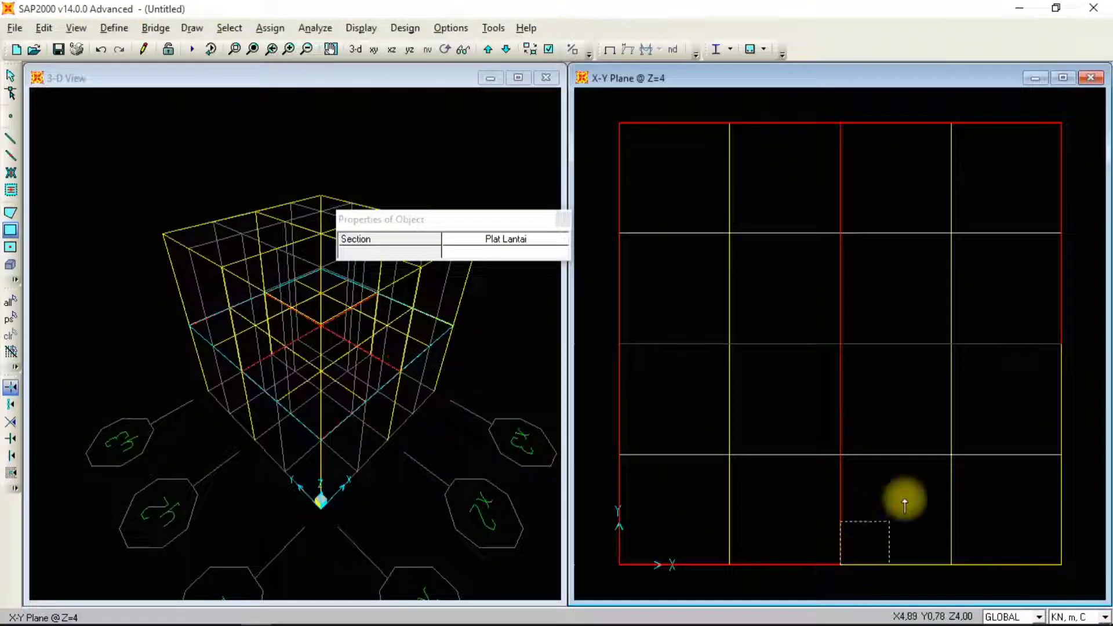
{"action": "left_click", "coordinate": [1059, 346]}
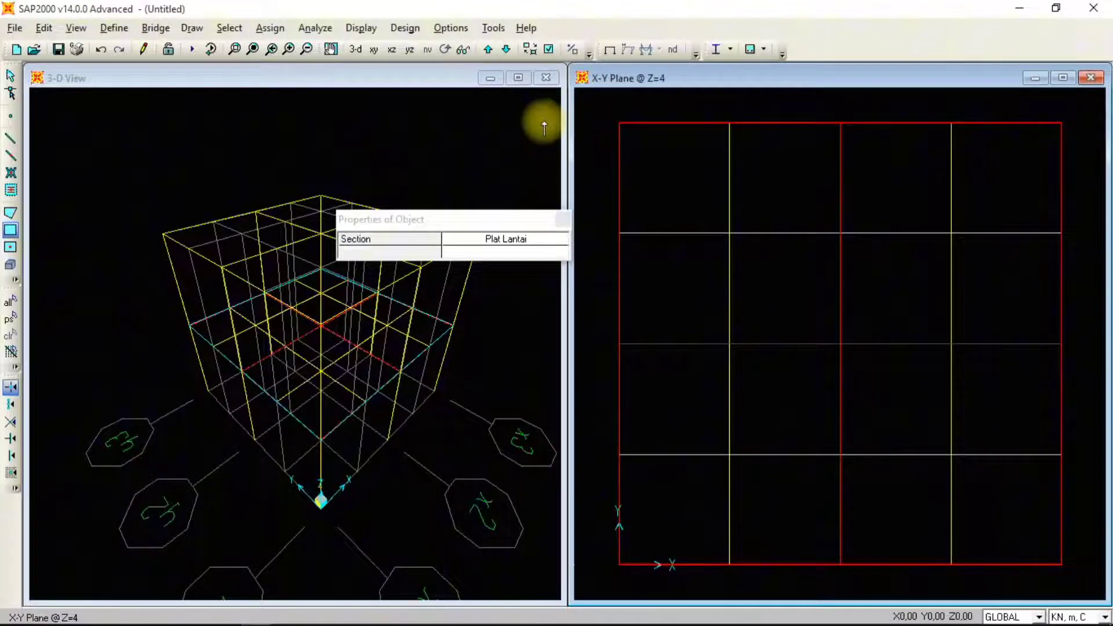
Draw four 4 x 4 m rectangular area elements with the Plat Atap section, covering the whole roof plan at Z=8
{"action": "left_click", "coordinate": [487, 51]}
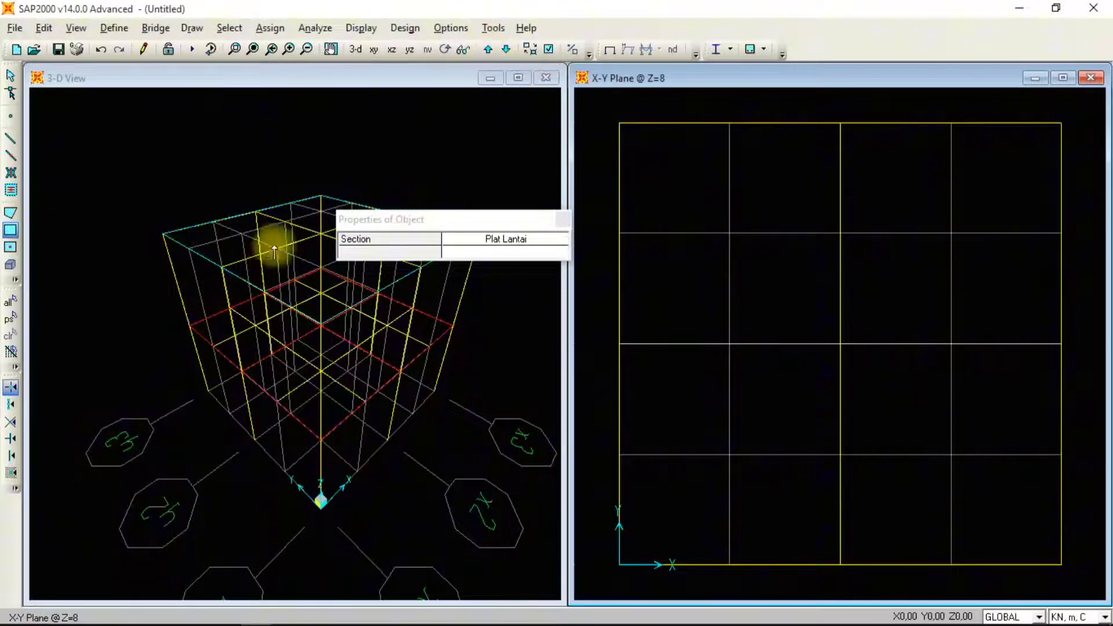
{"action": "left_click", "coordinate": [555, 243]}
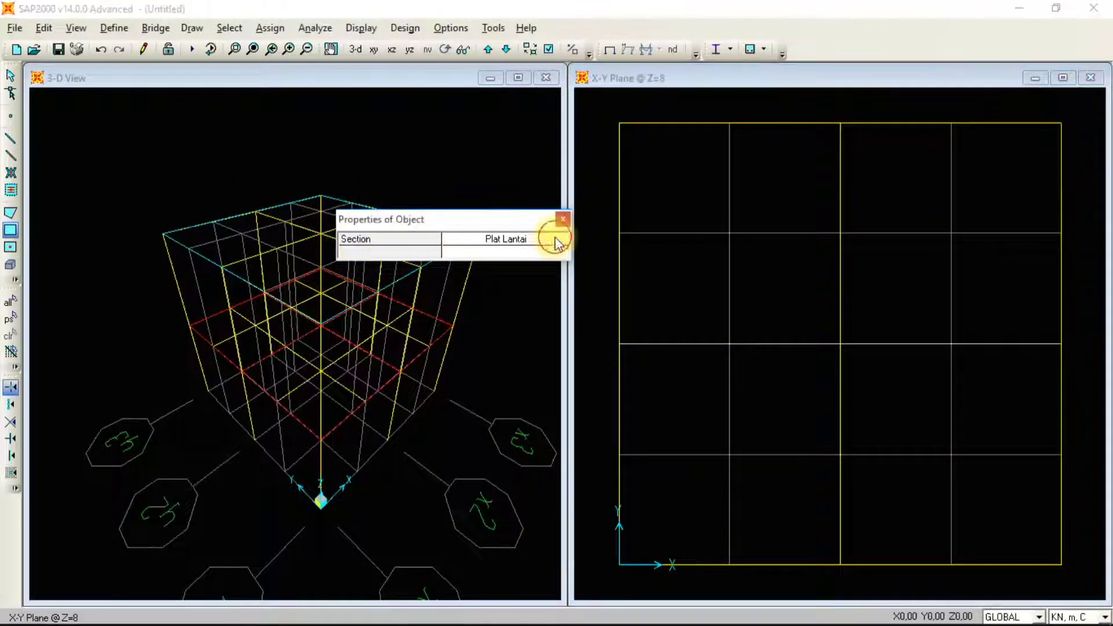
{"action": "left_click", "coordinate": [559, 243]}
{"action": "left_click", "coordinate": [486, 256]}
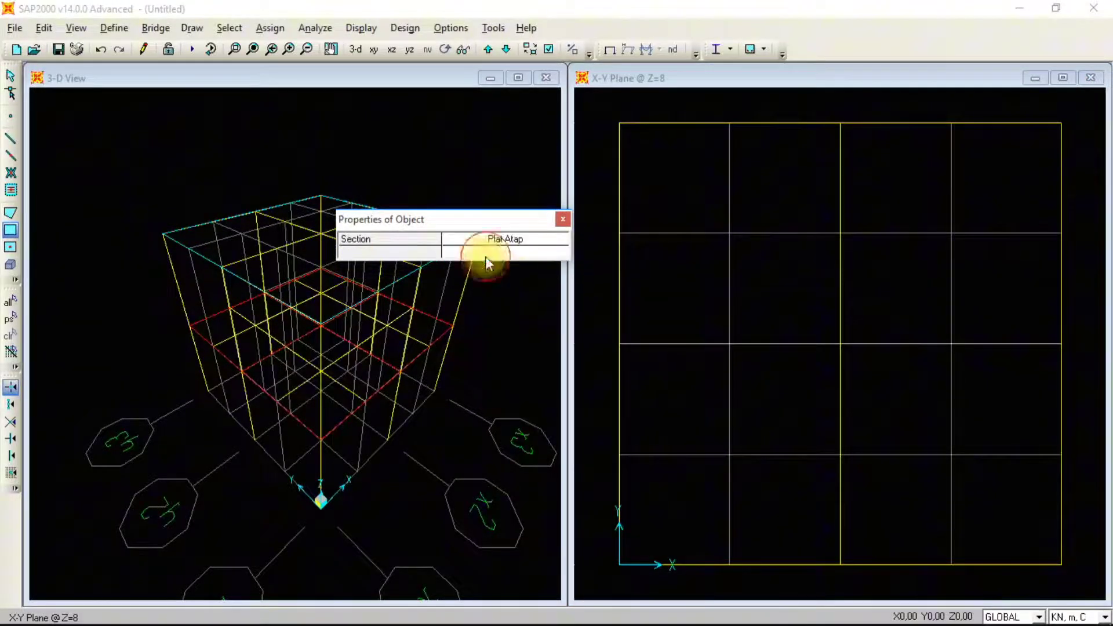
{"action": "left_click", "coordinate": [619, 561]}
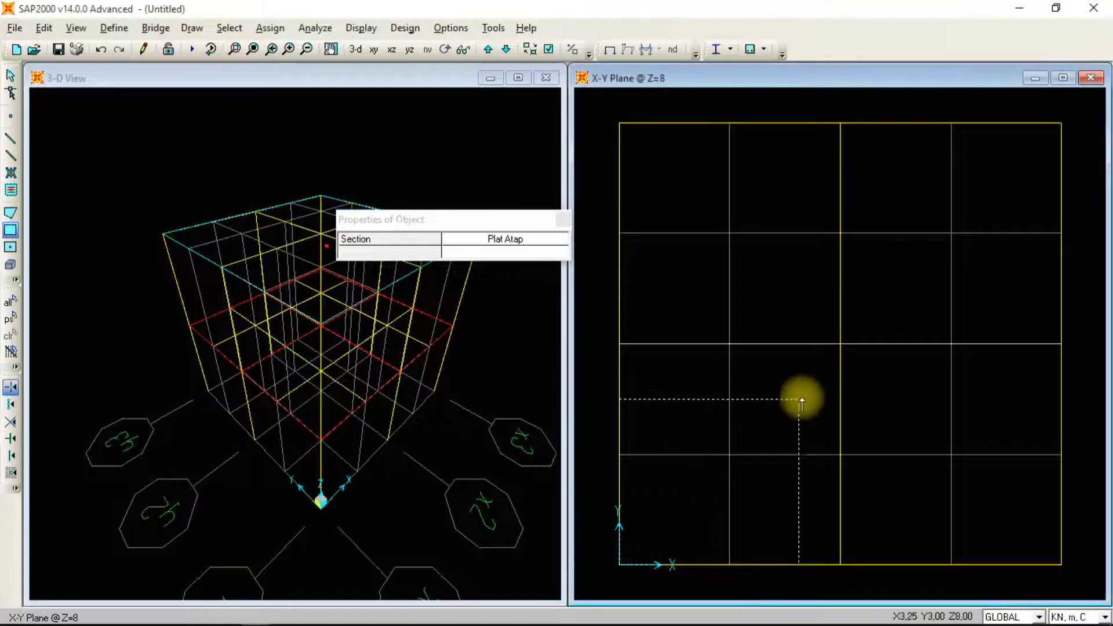
{"action": "left_click", "coordinate": [838, 348]}
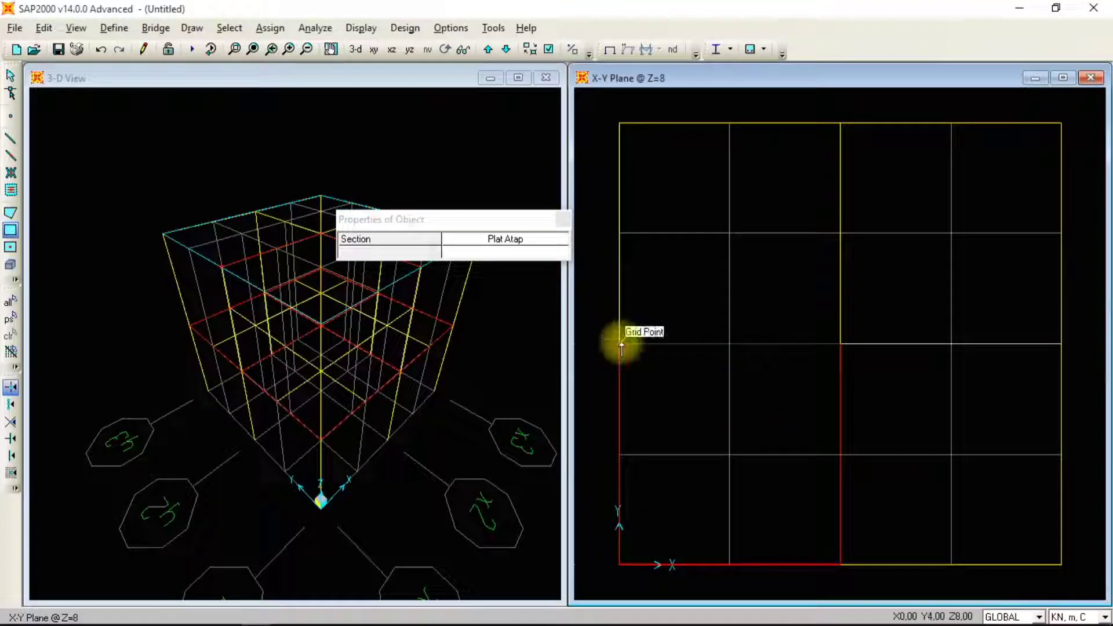
{"action": "left_click", "coordinate": [620, 342]}
{"action": "left_click", "coordinate": [840, 122]}
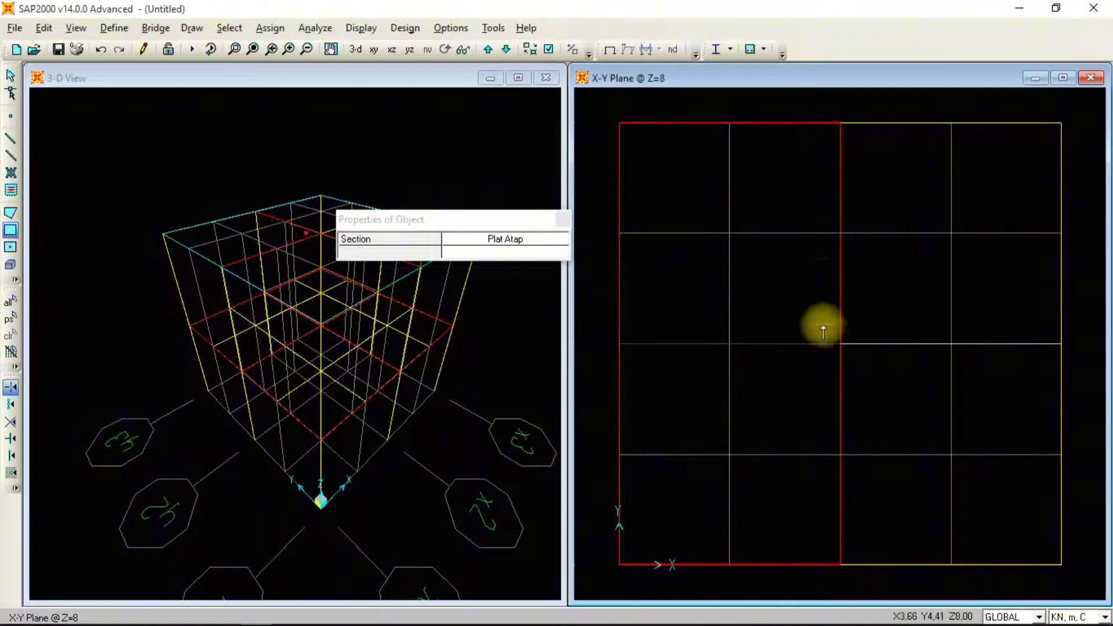
{"action": "left_click", "coordinate": [841, 344]}
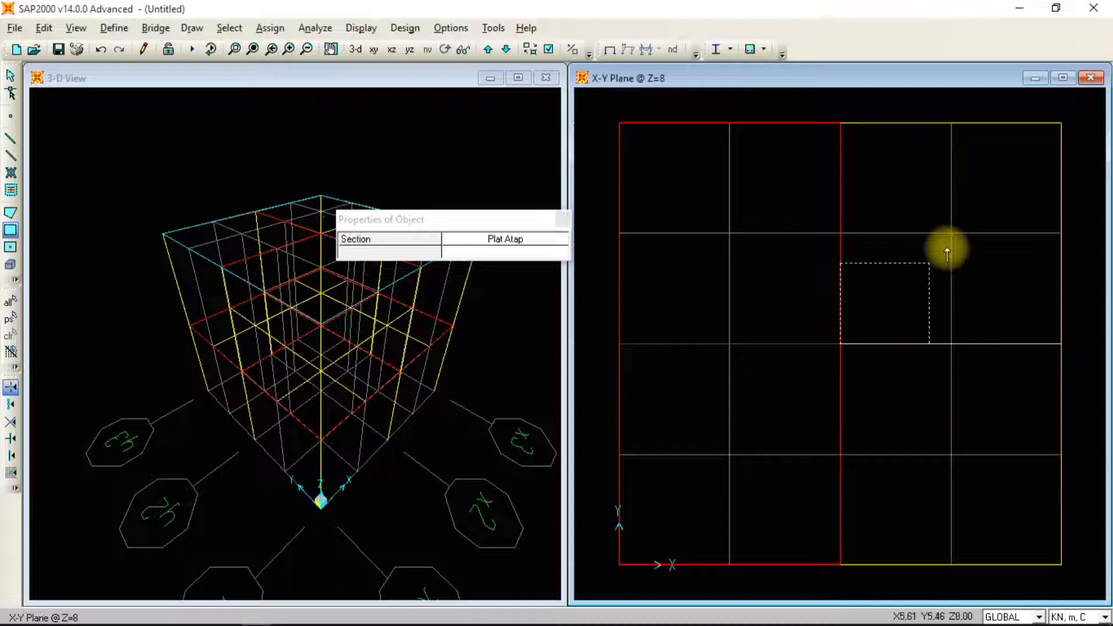
{"action": "left_click", "coordinate": [1061, 123]}
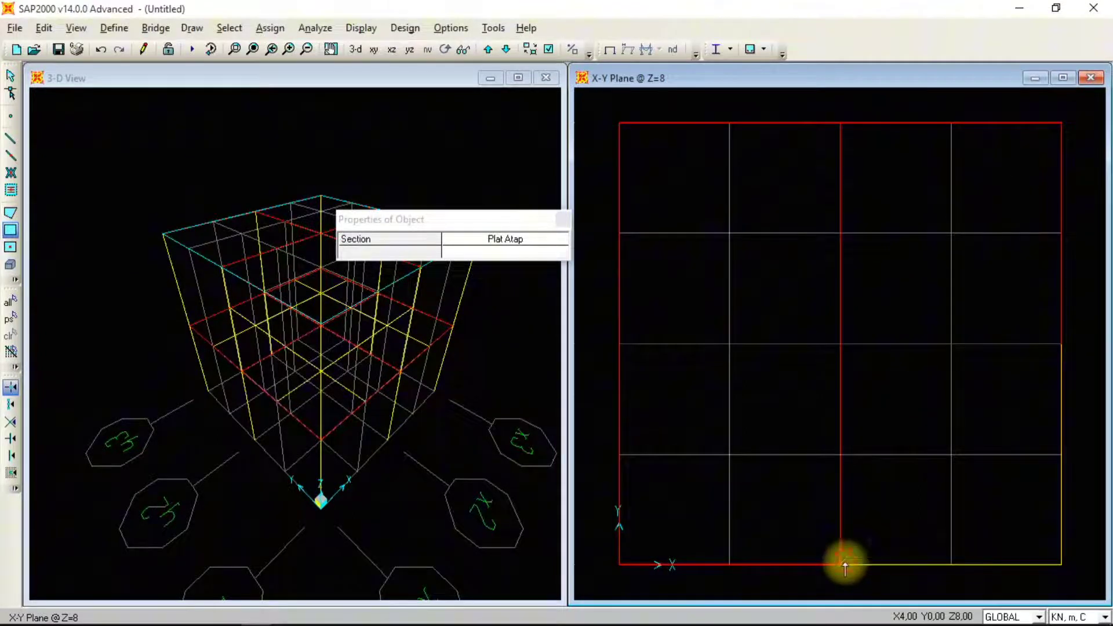
{"action": "left_click", "coordinate": [1061, 344]}
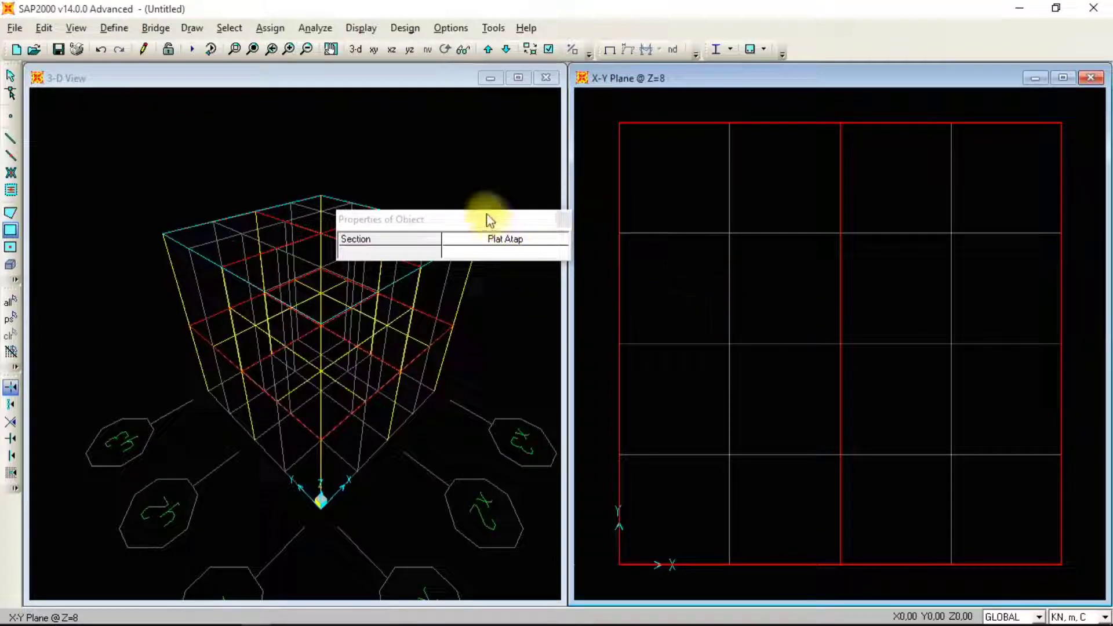
{"action": "left_click_drag", "start_coordinate": [487, 219], "coordinate": [519, 136]}
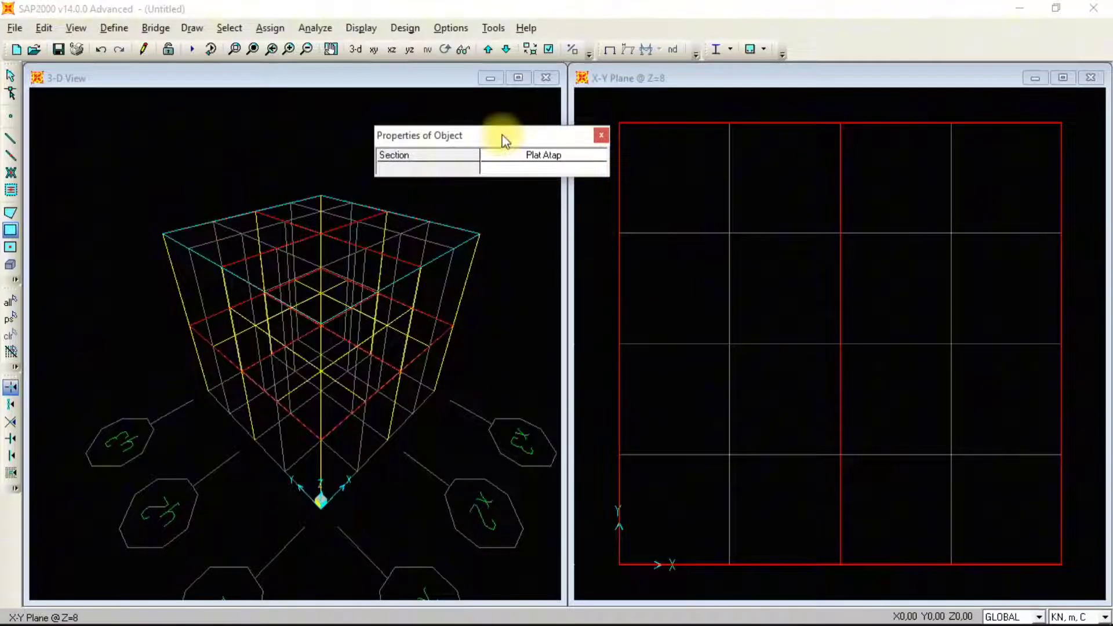
{"action": "left_click_drag", "start_coordinate": [505, 139], "coordinate": [463, 128]}
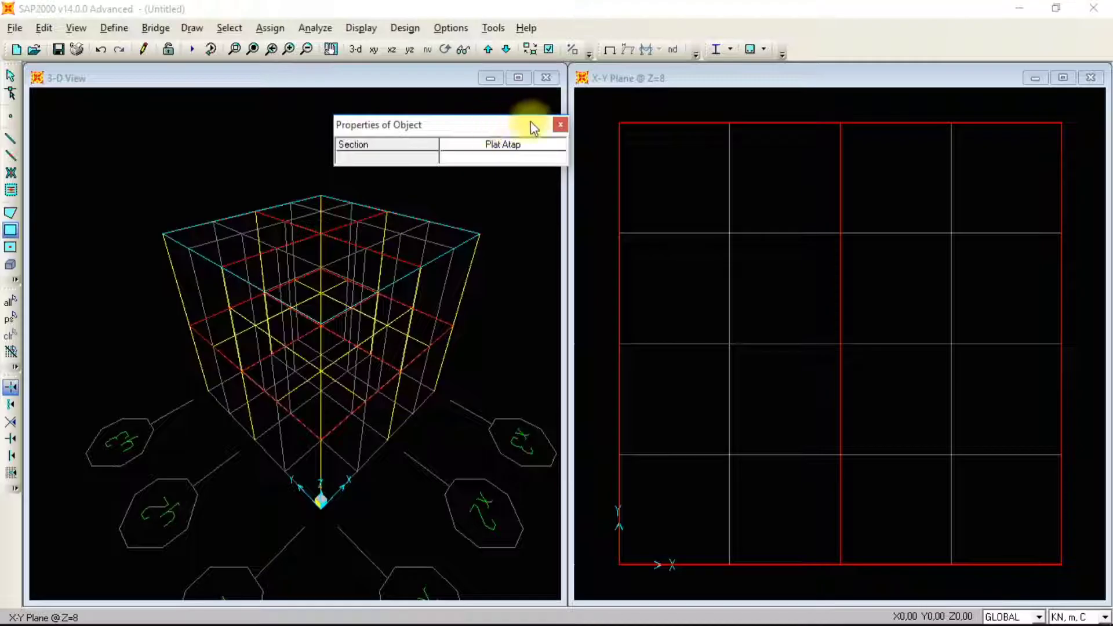
{"action": "left_click", "coordinate": [559, 126]}
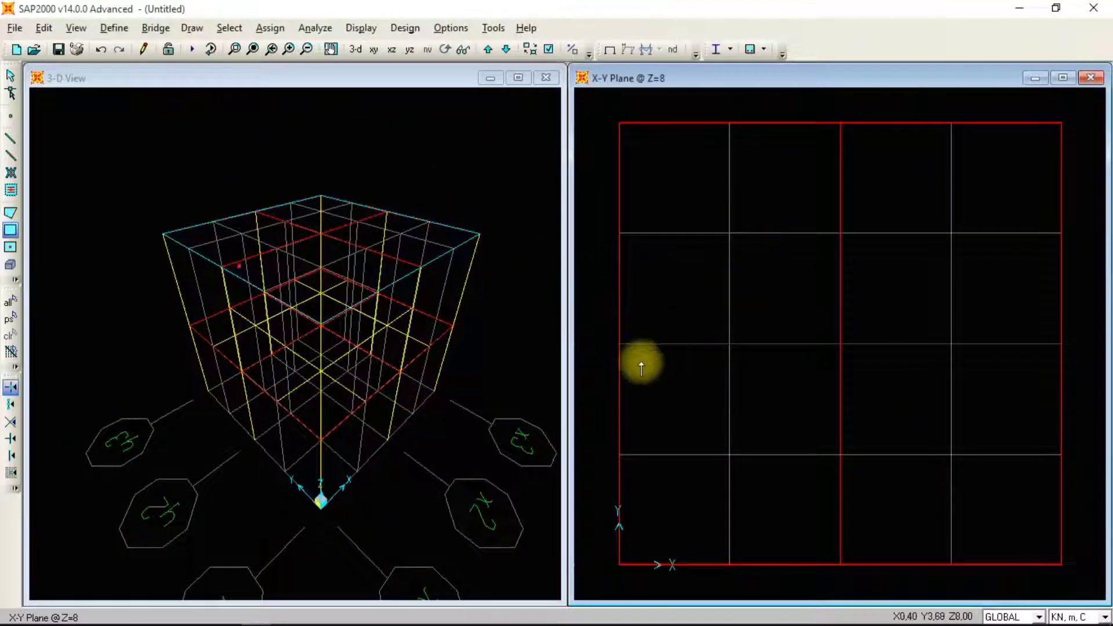
{"action": "left_click", "coordinate": [11, 139]}
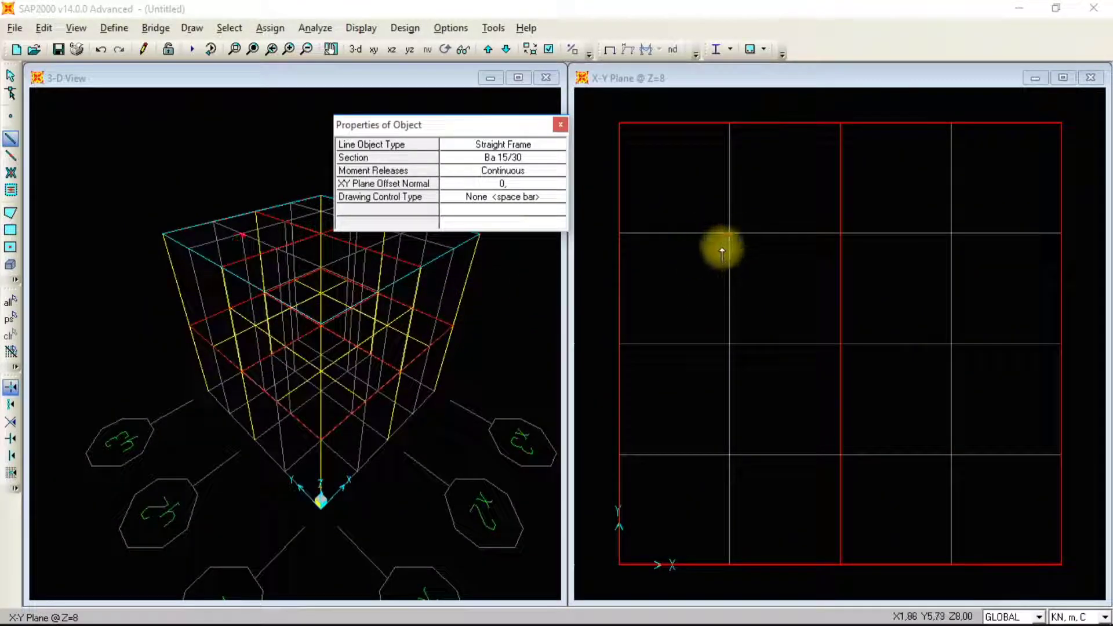
{"action": "left_click", "coordinate": [559, 126]}
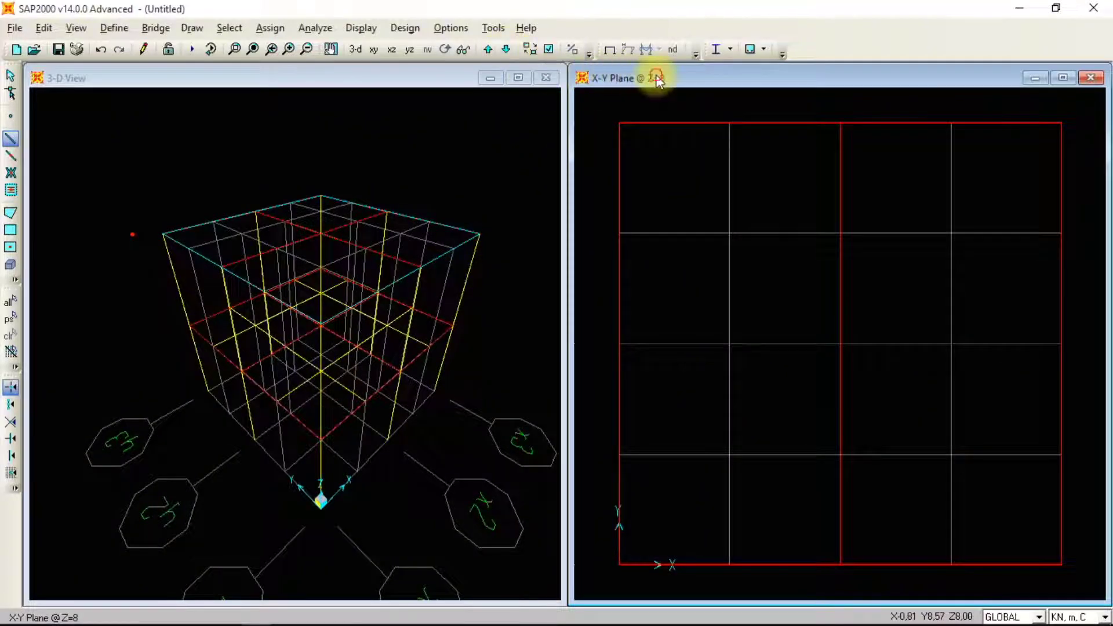
Replicate the eight intermediate beams crossing at the slab panel centres on the Z=4 plan linearly, with dx 0, dz 4 and number 1
{"action": "left_click", "coordinate": [504, 50]}
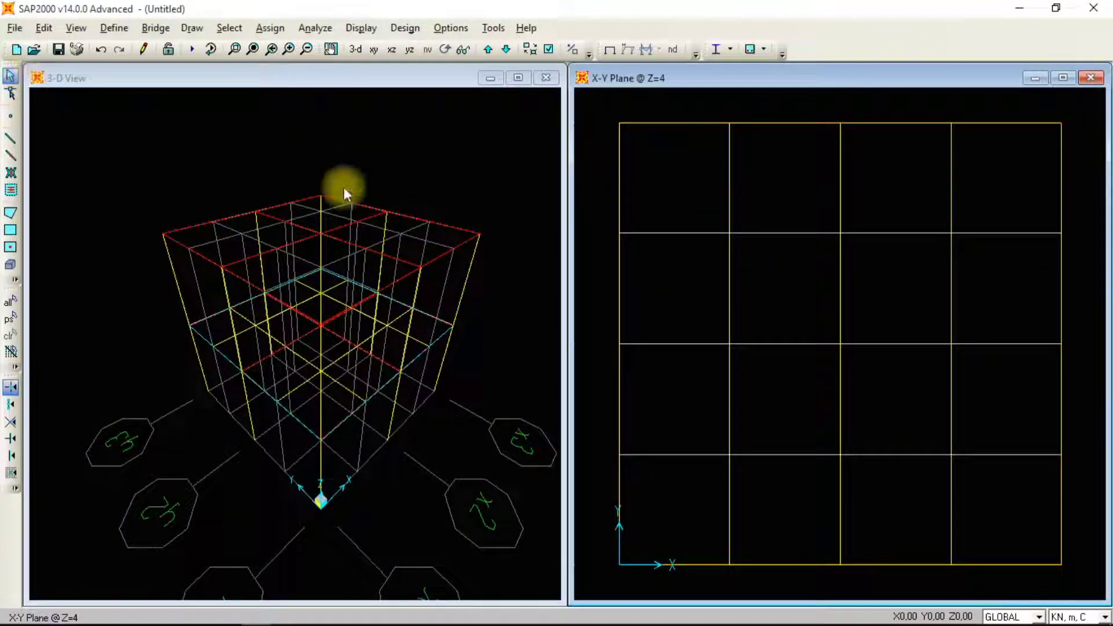
{"action": "left_click_drag", "start_coordinate": [752, 195], "coordinate": [724, 239]}
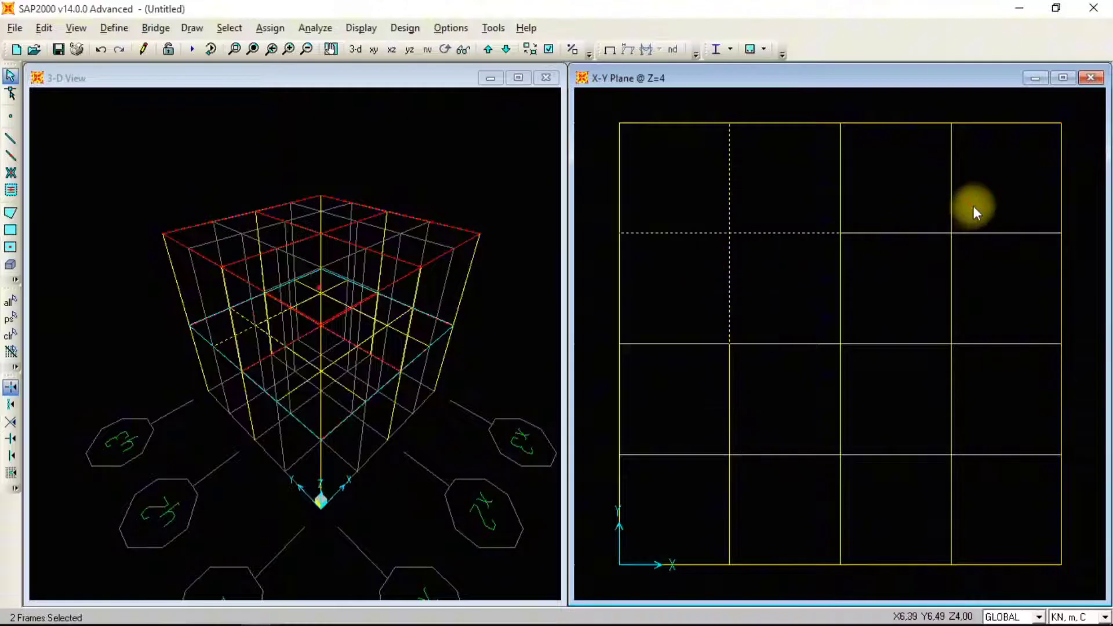
{"action": "left_click_drag", "start_coordinate": [974, 207], "coordinate": [933, 267]}
{"action": "left_click_drag", "start_coordinate": [977, 412], "coordinate": [923, 491]}
{"action": "left_click_drag", "start_coordinate": [780, 431], "coordinate": [694, 491]}
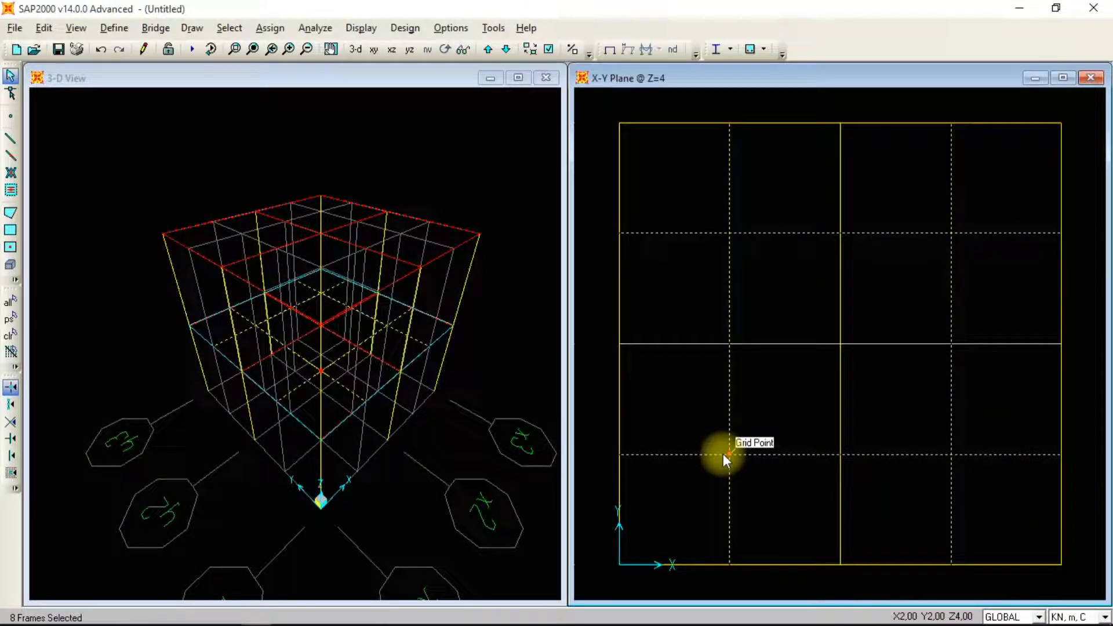
{"action": "key", "text": "ctrl+r"}
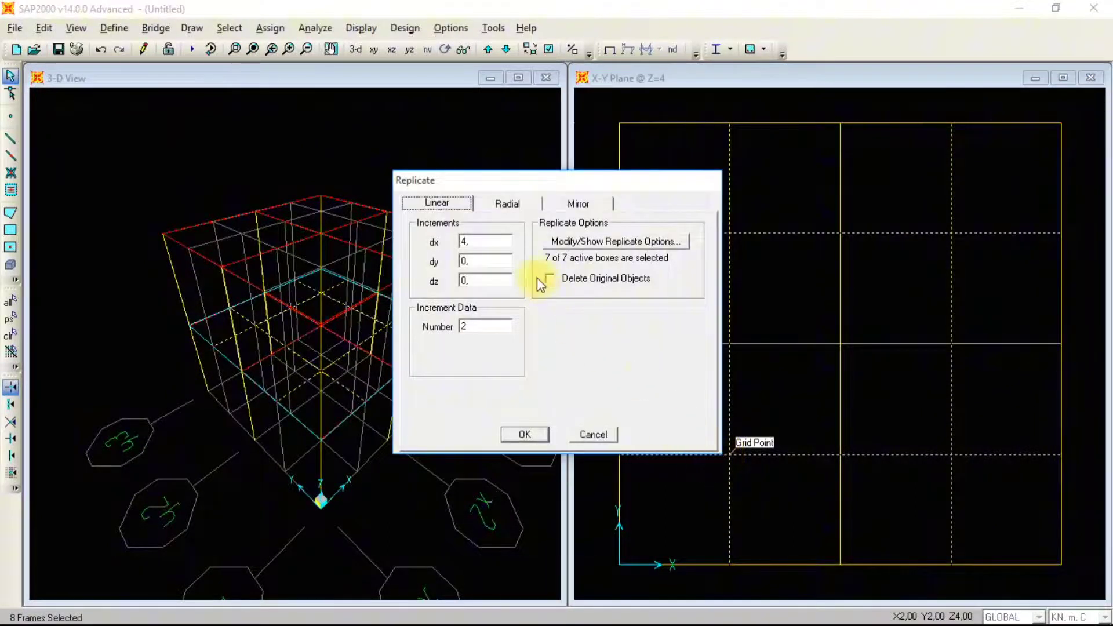
{"action": "double_click", "coordinate": [483, 241]}
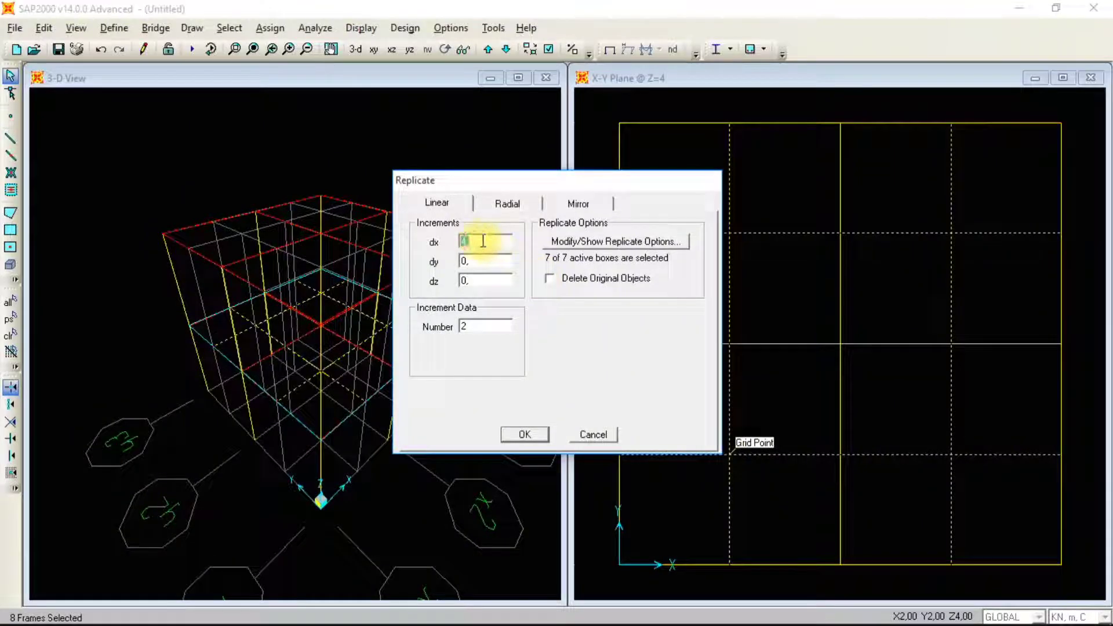
{"action": "type", "text": "0"}
{"action": "left_click_drag", "start_coordinate": [505, 181], "coordinate": [549, 149]}
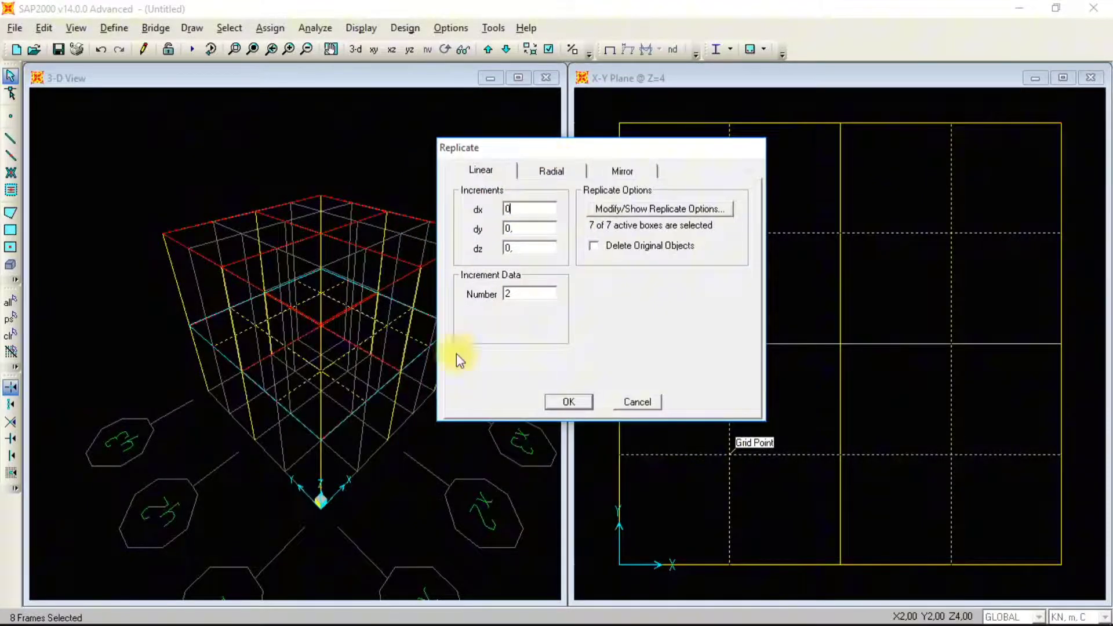
{"action": "double_click", "coordinate": [522, 248]}
{"action": "type", "text": "4"}
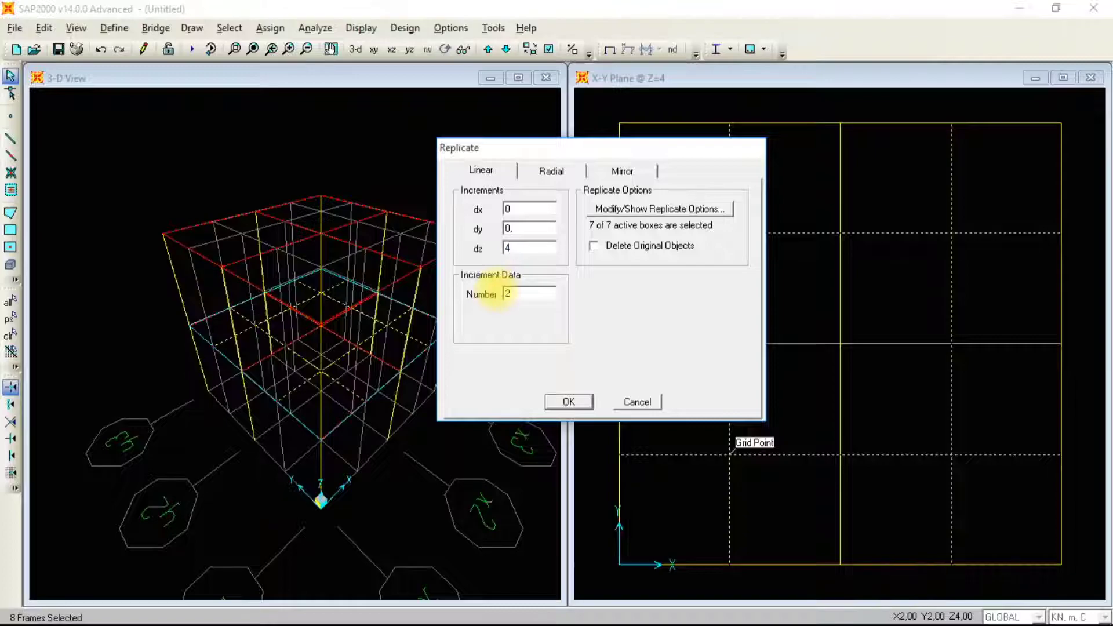
{"action": "double_click", "coordinate": [521, 293]}
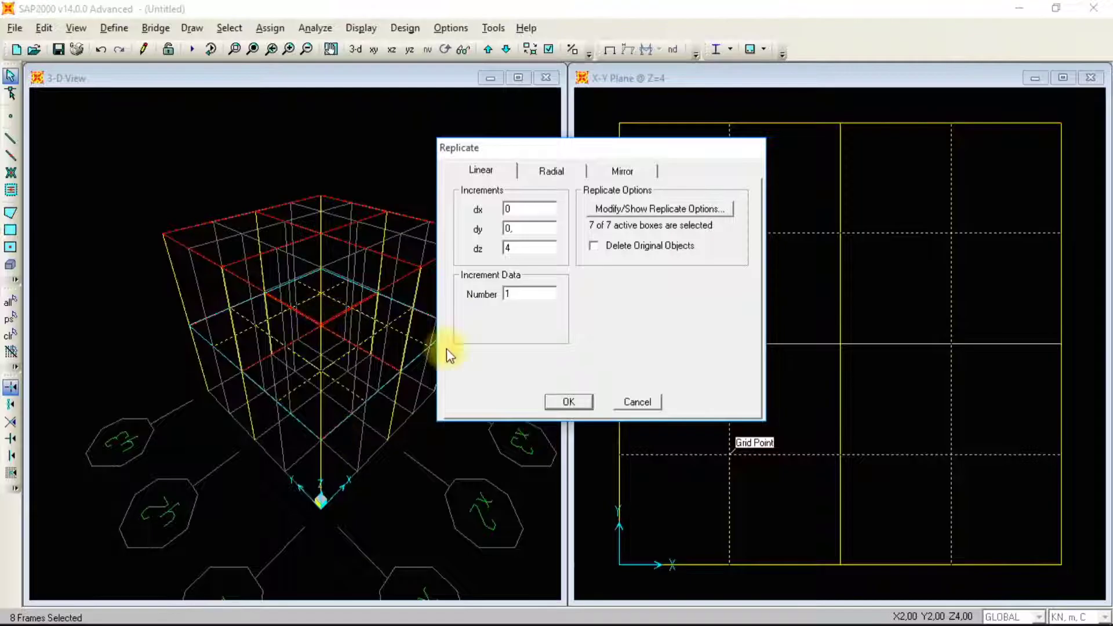
{"action": "left_click", "coordinate": [559, 401]}
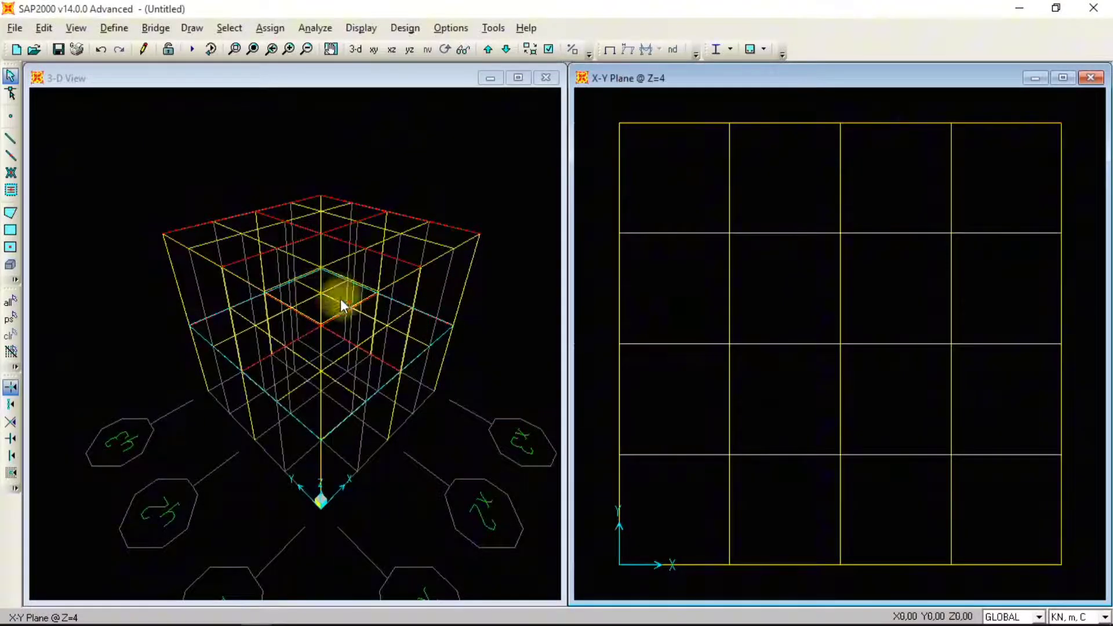
Inspect the section assignments of a roof slab panel and a copied intermediate beam on the Z=8 plan
{"action": "left_click", "coordinate": [487, 49]}
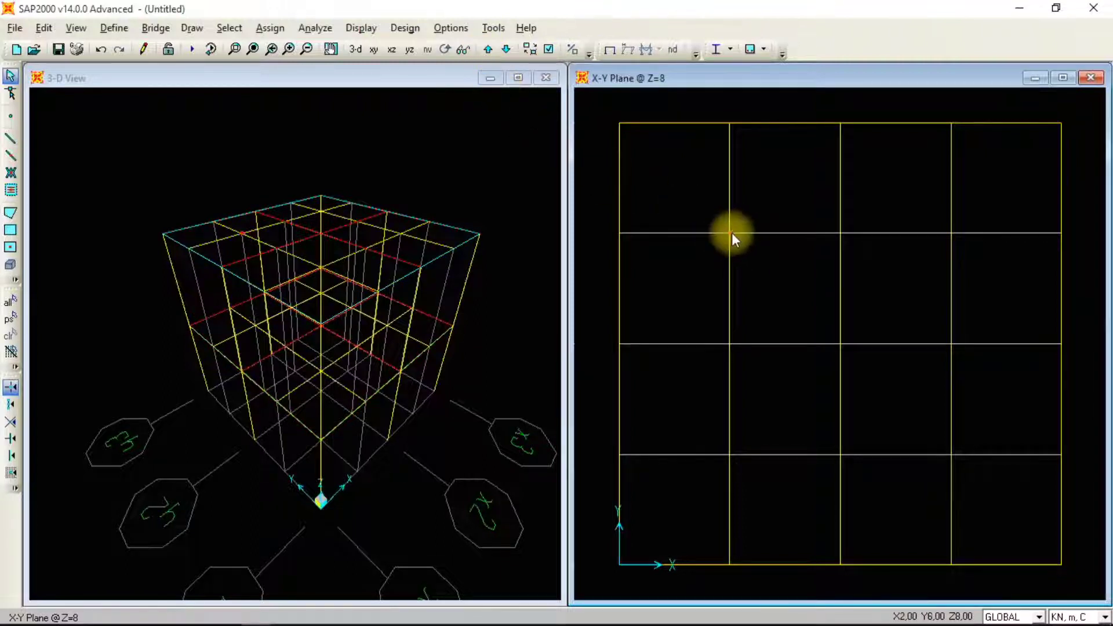
{"action": "right_click", "coordinate": [727, 196]}
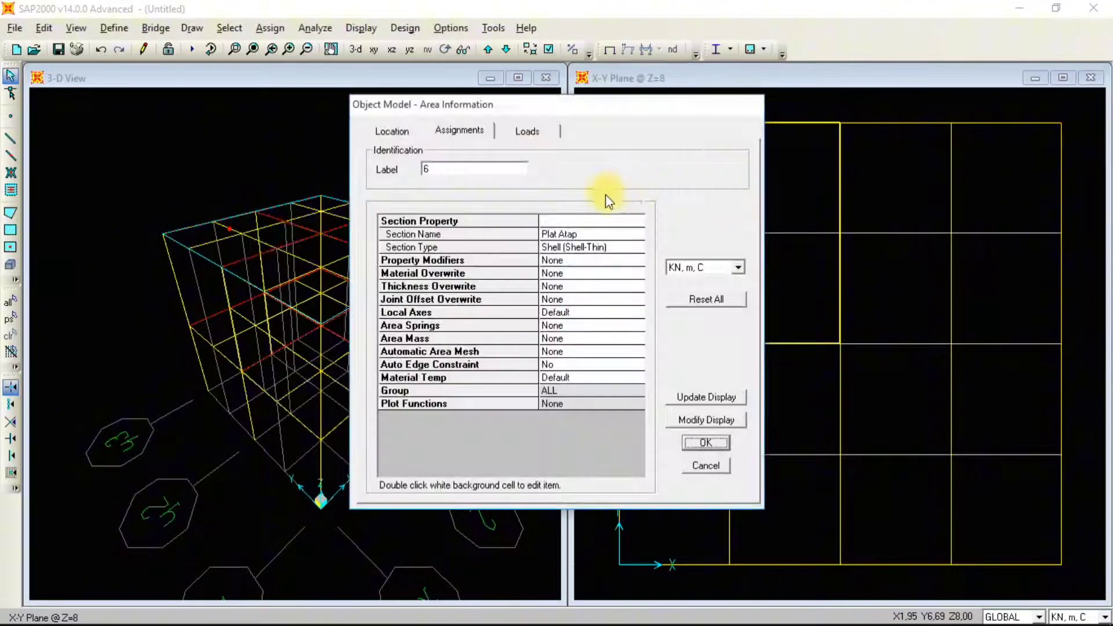
{"action": "left_click", "coordinate": [712, 464]}
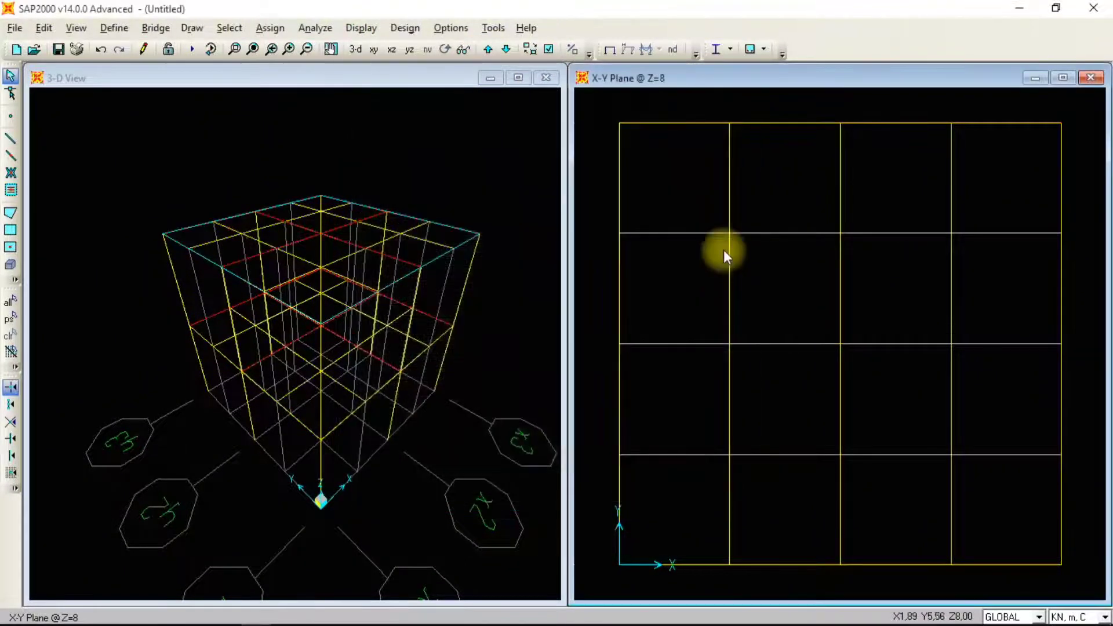
{"action": "right_click", "coordinate": [728, 205]}
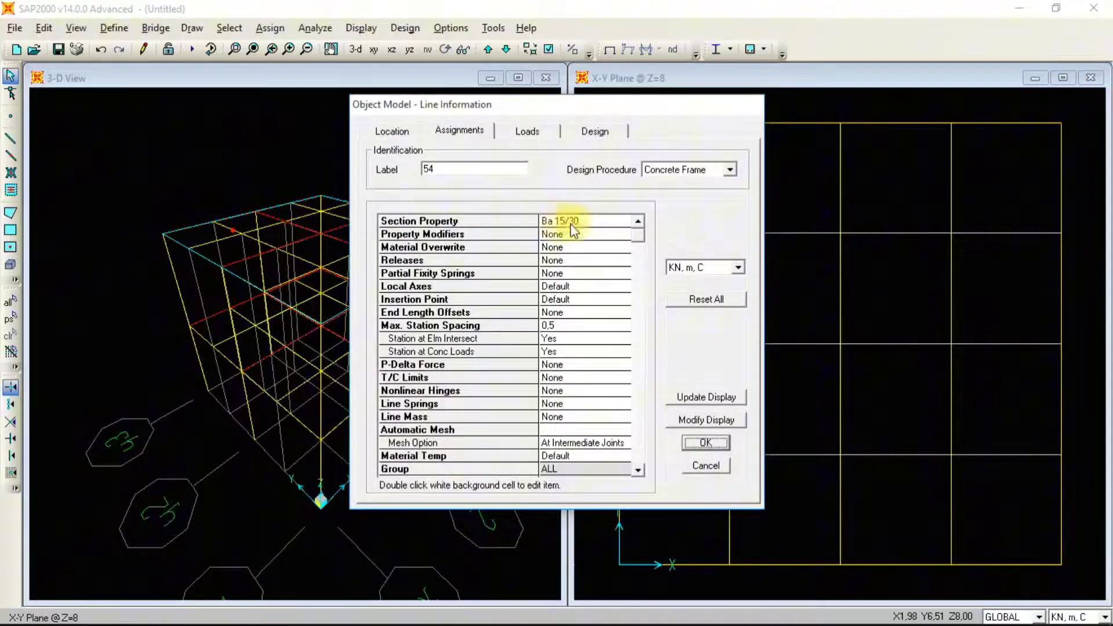
{"action": "left_click", "coordinate": [706, 463]}
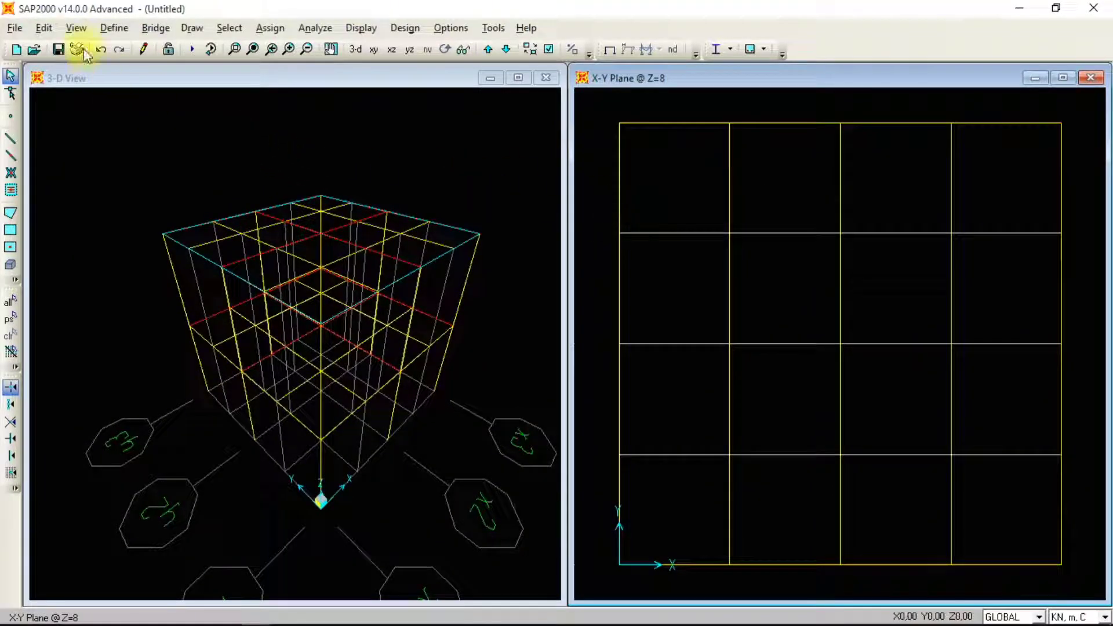
Hide the grid in the 3-D view and toggle the grid display of the Z=8 plan
{"action": "left_click", "coordinate": [76, 28]}
{"action": "left_click", "coordinate": [127, 319]}
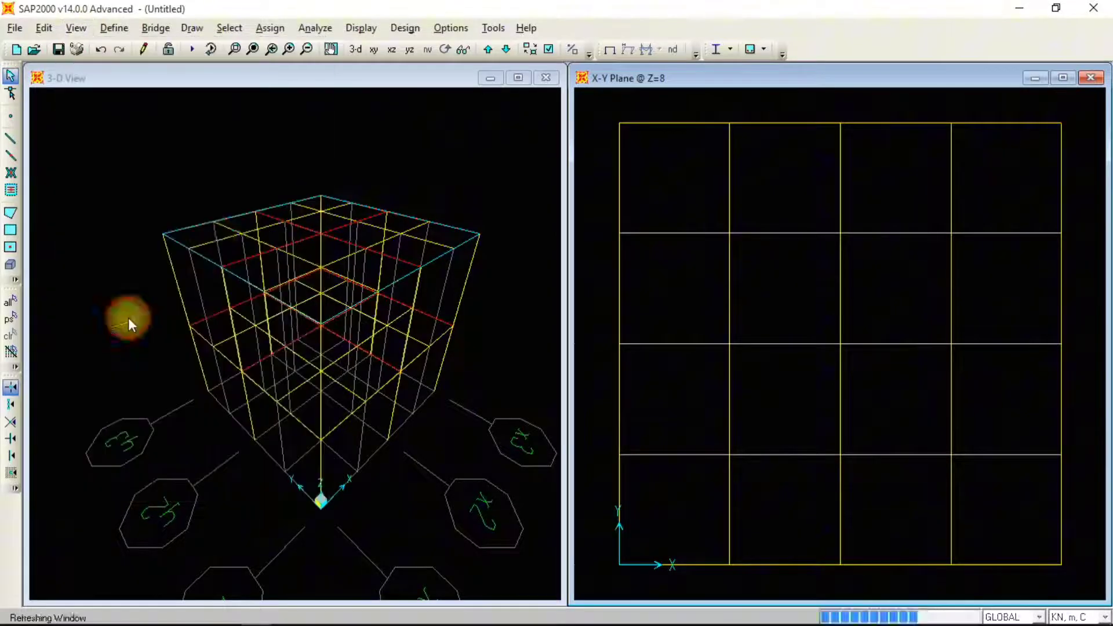
{"action": "left_click", "coordinate": [75, 28]}
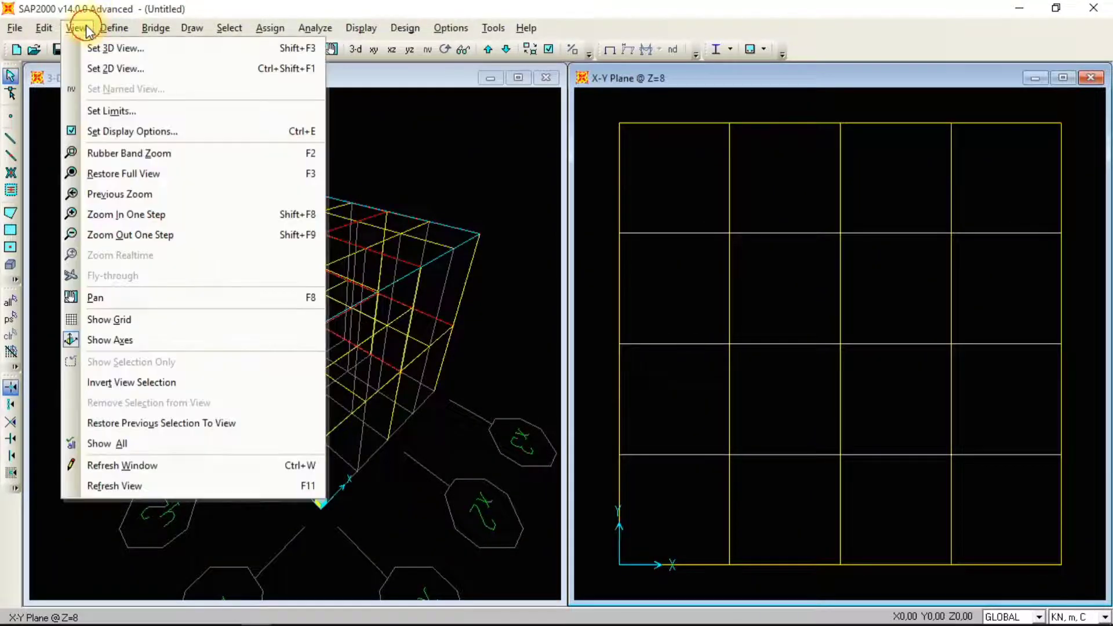
{"action": "left_click", "coordinate": [371, 78]}
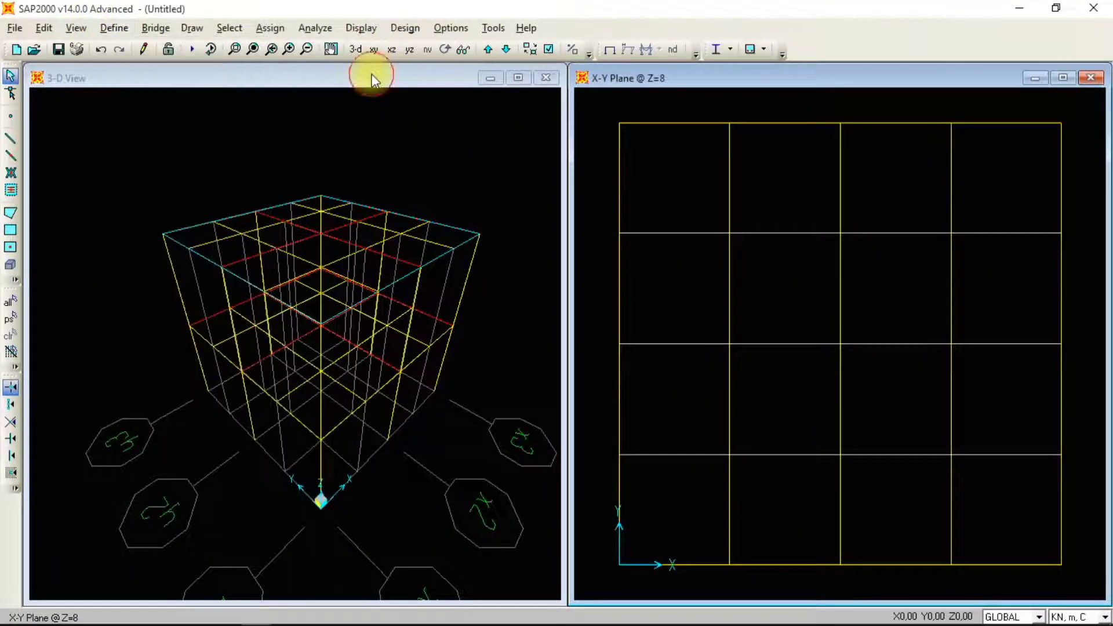
{"action": "left_click", "coordinate": [199, 74]}
{"action": "left_click", "coordinate": [80, 30]}
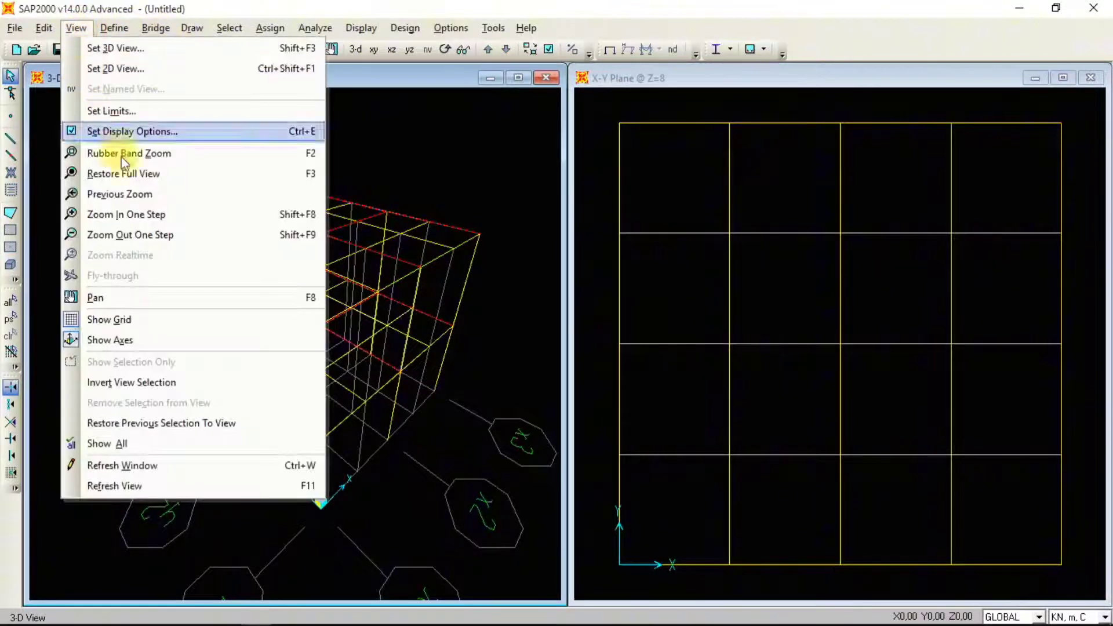
{"action": "left_click", "coordinate": [157, 324]}
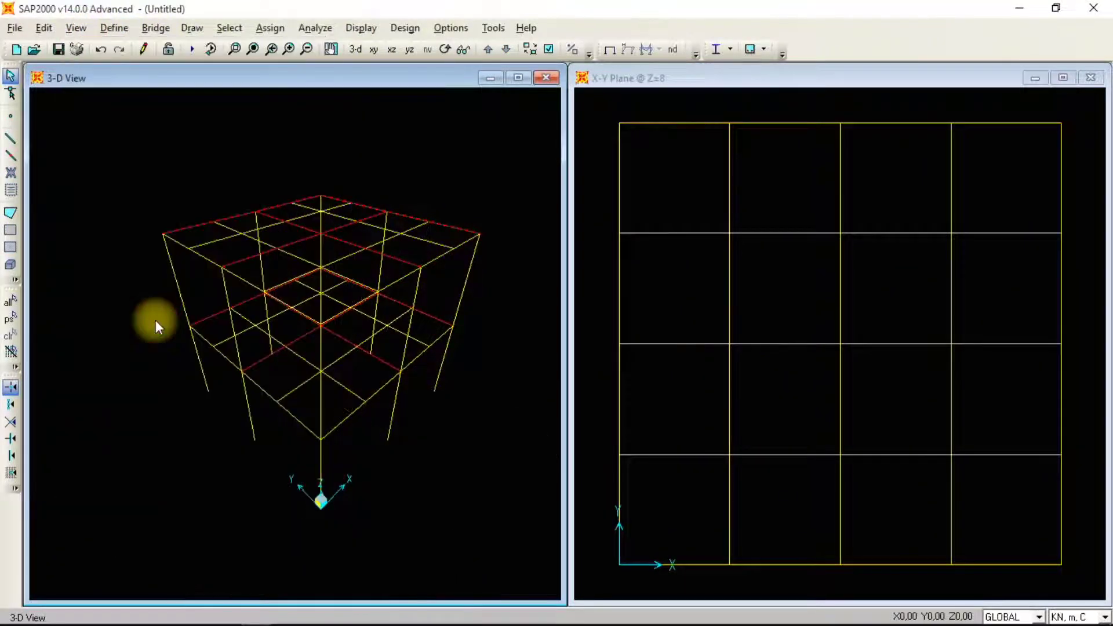
{"action": "left_click", "coordinate": [690, 82]}
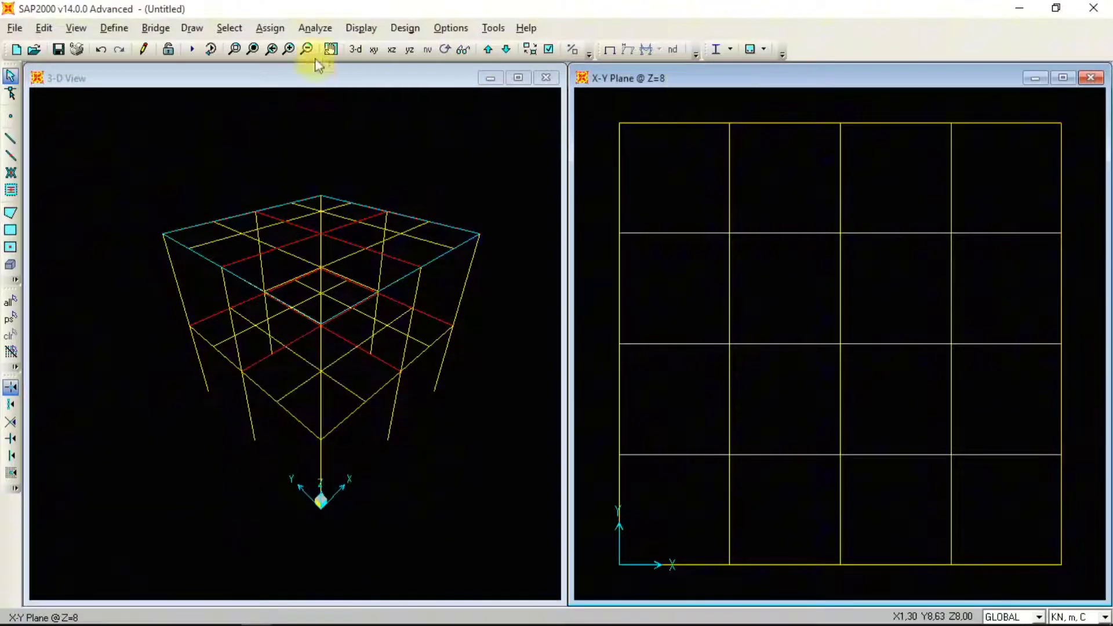
{"action": "left_click", "coordinate": [80, 29]}
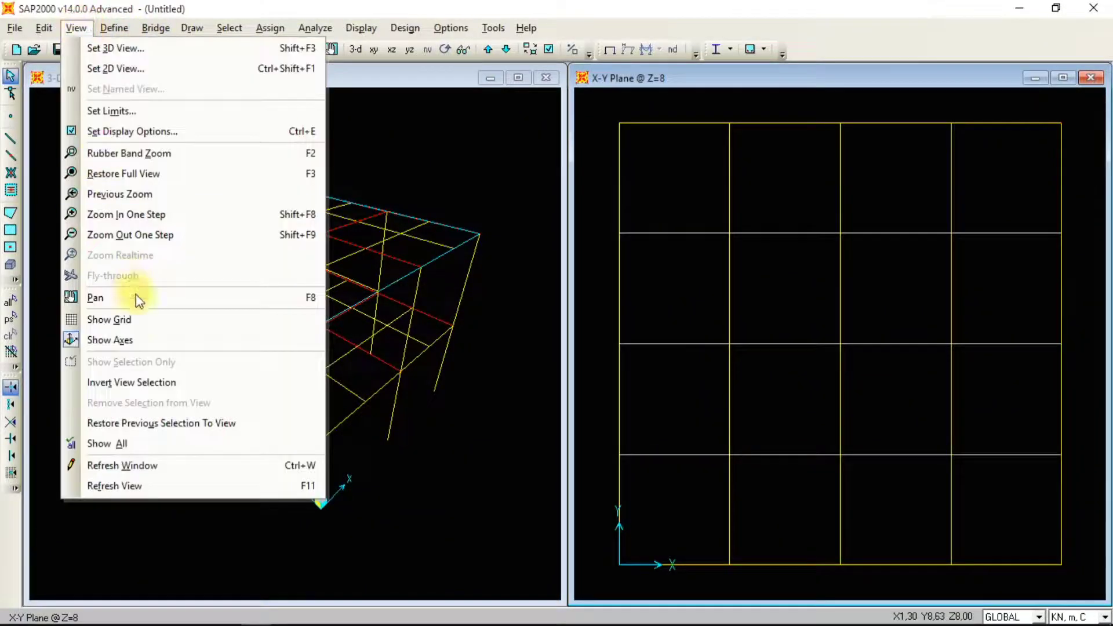
{"action": "left_click", "coordinate": [155, 320]}
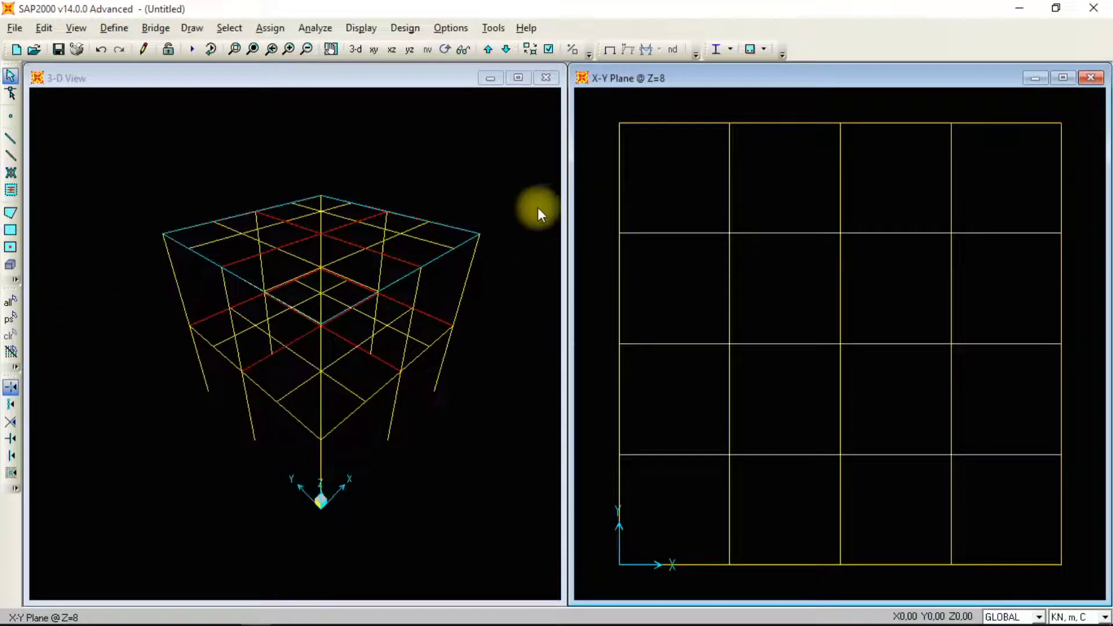
Set the 3-D view to fill objects and colour them by sections
{"action": "left_click", "coordinate": [364, 80]}
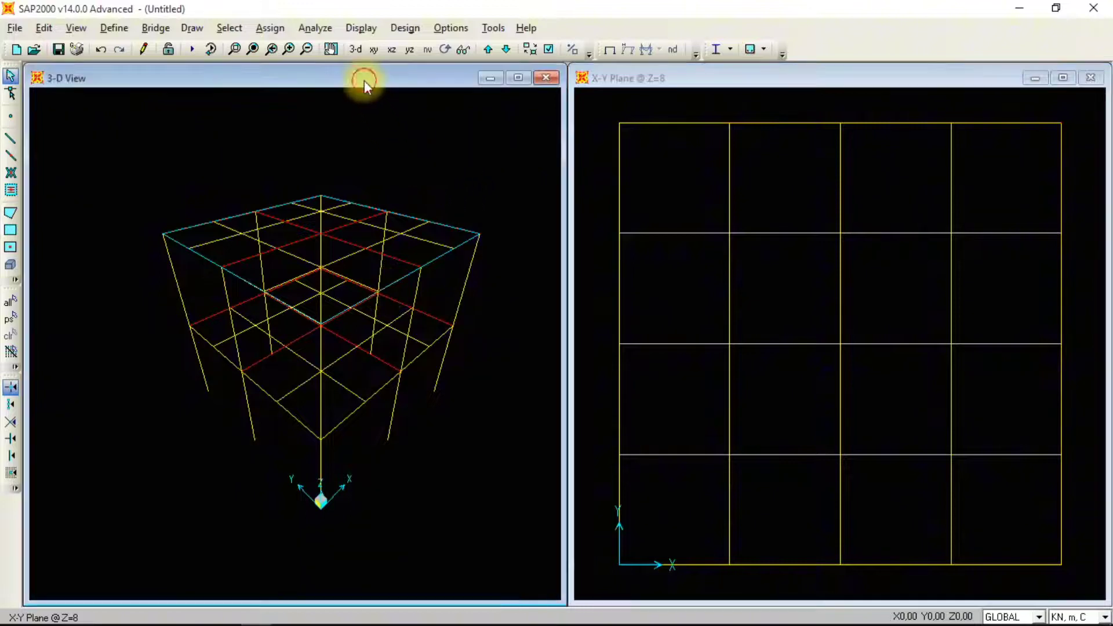
{"action": "left_click", "coordinate": [549, 51]}
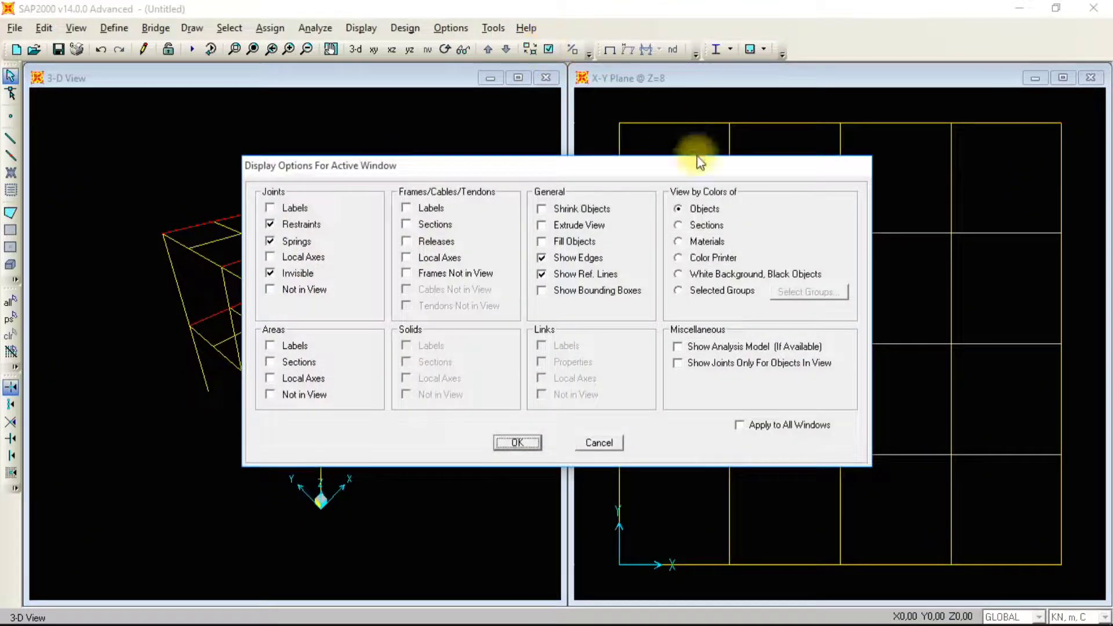
{"action": "left_click", "coordinate": [545, 230]}
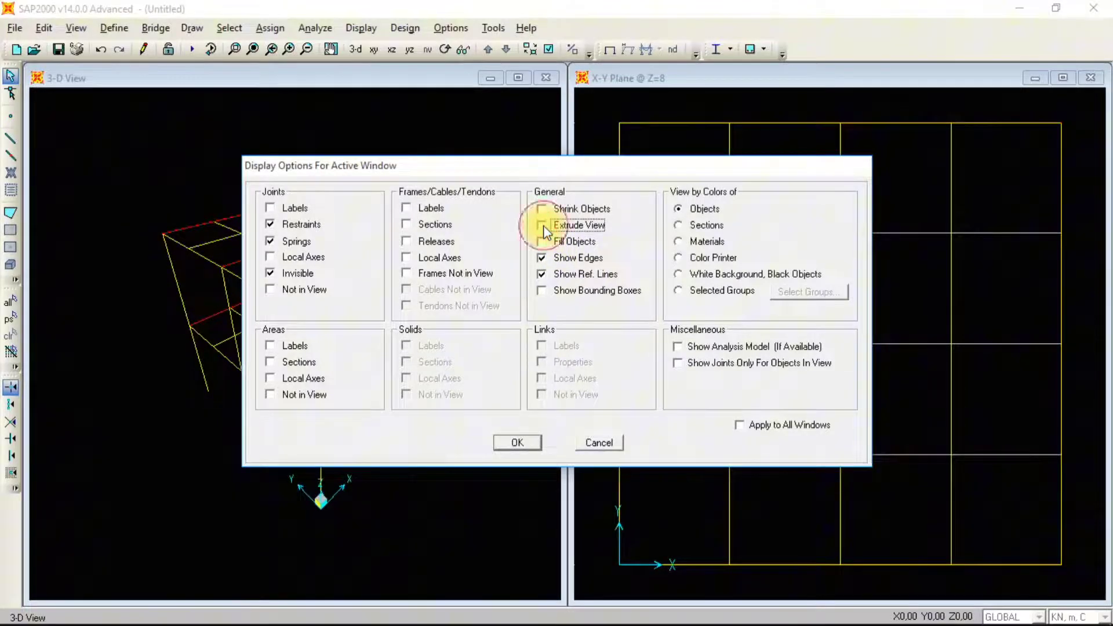
{"action": "left_click", "coordinate": [544, 228]}
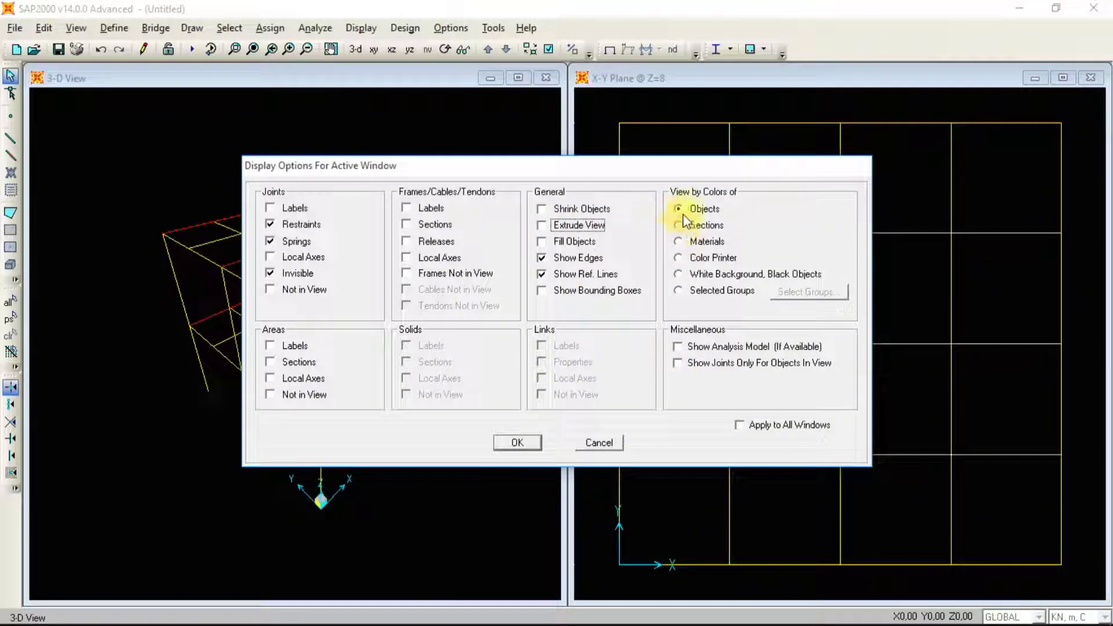
{"action": "left_click", "coordinate": [543, 242]}
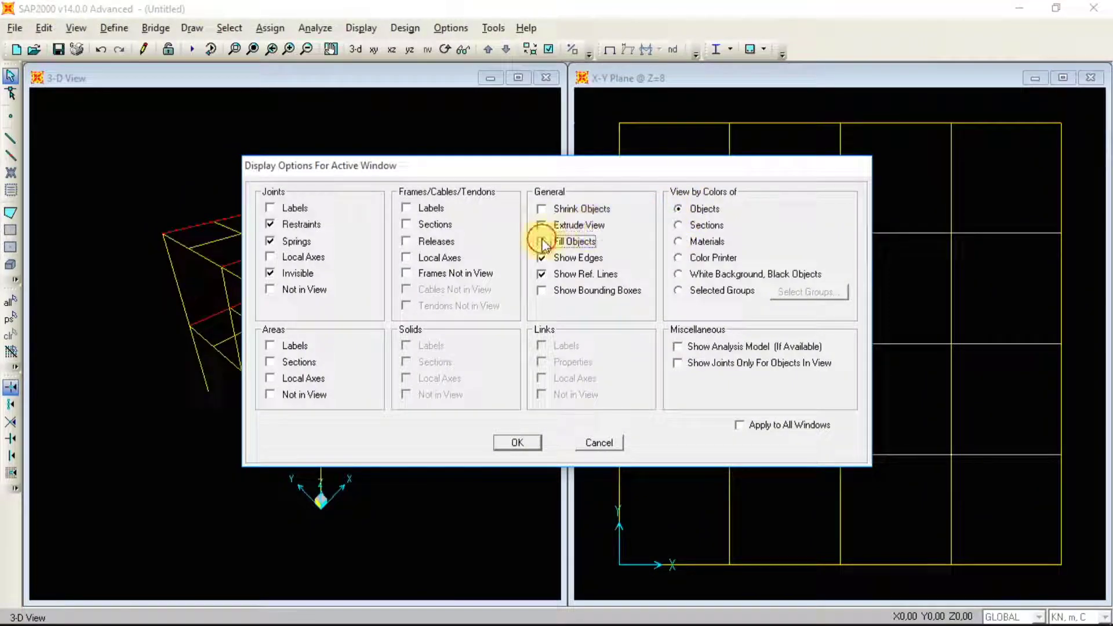
{"action": "left_click", "coordinate": [680, 226]}
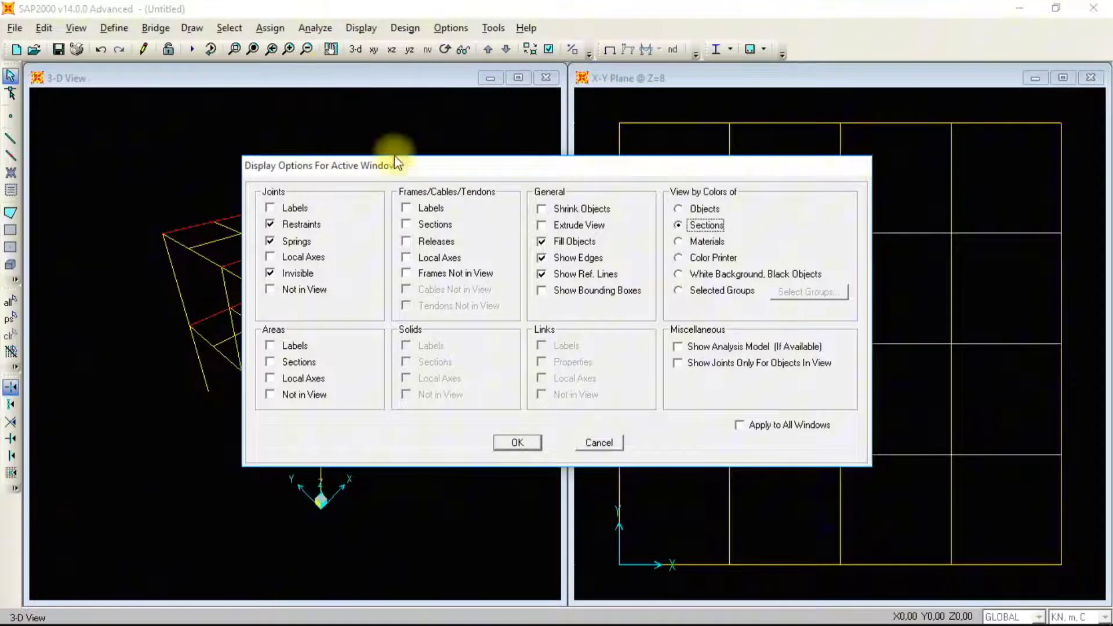
{"action": "left_click", "coordinate": [524, 442]}
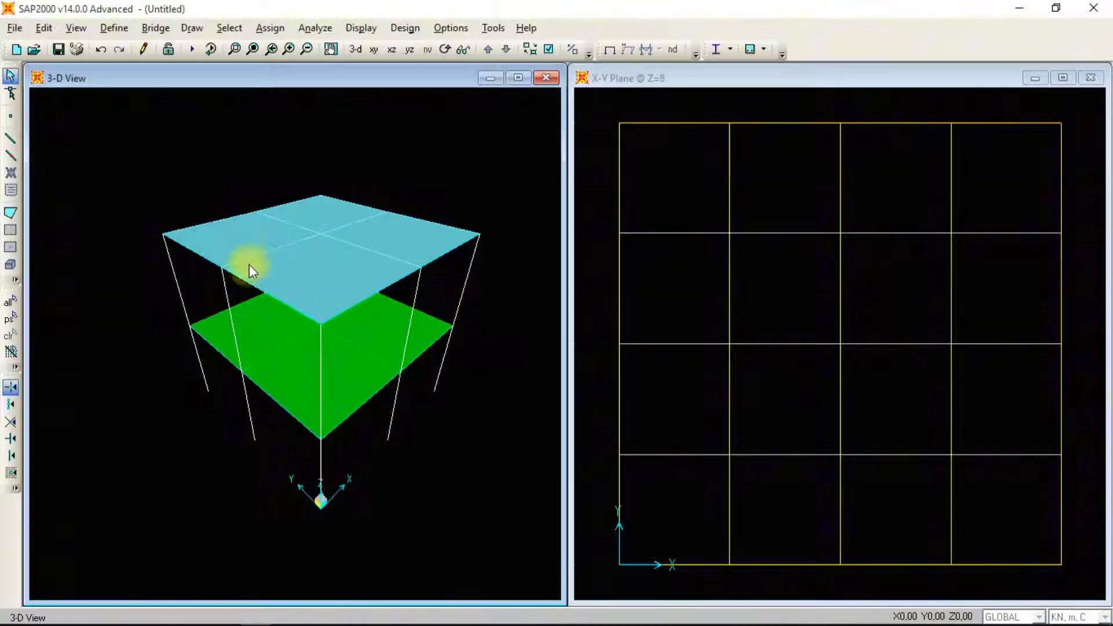
{"action": "scroll", "coordinate": [332, 280], "scroll_direction": "up", "scroll_amount": 1}
{"action": "scroll", "coordinate": [331, 366], "scroll_direction": "up", "scroll_amount": 1}
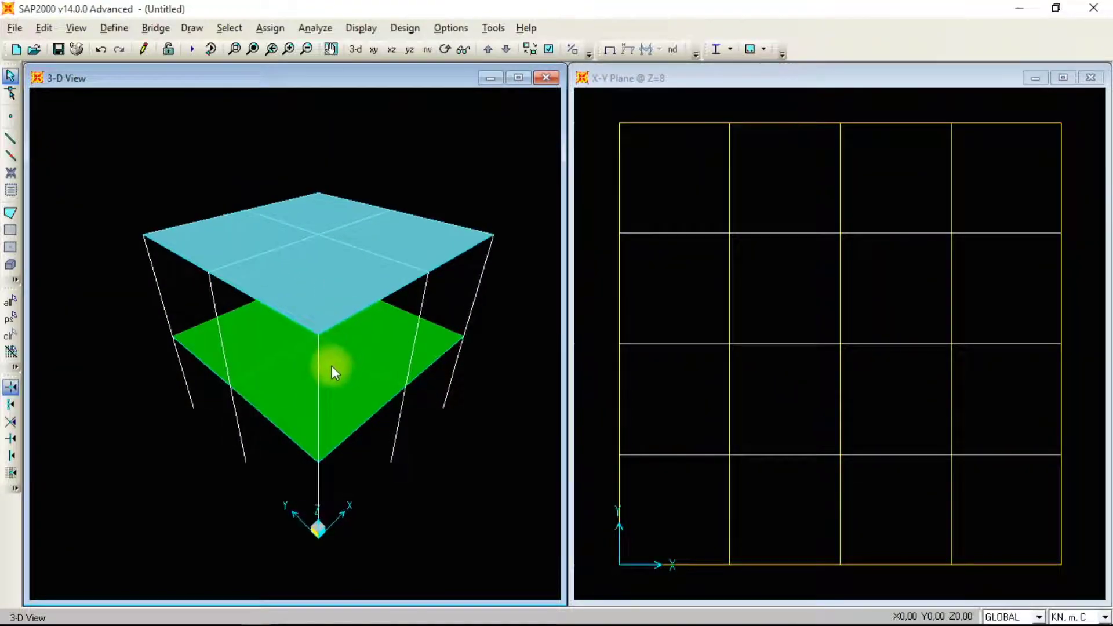
{"action": "scroll", "coordinate": [332, 378], "scroll_direction": "up", "scroll_amount": 2}
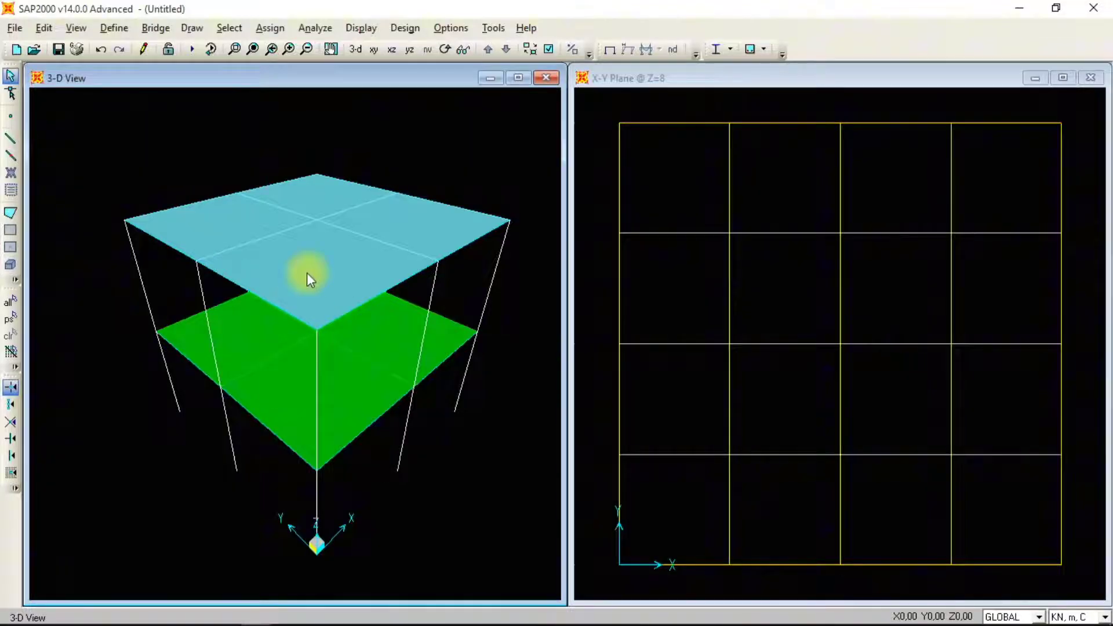
{"action": "scroll", "coordinate": [325, 380], "scroll_direction": "down", "scroll_amount": 3}
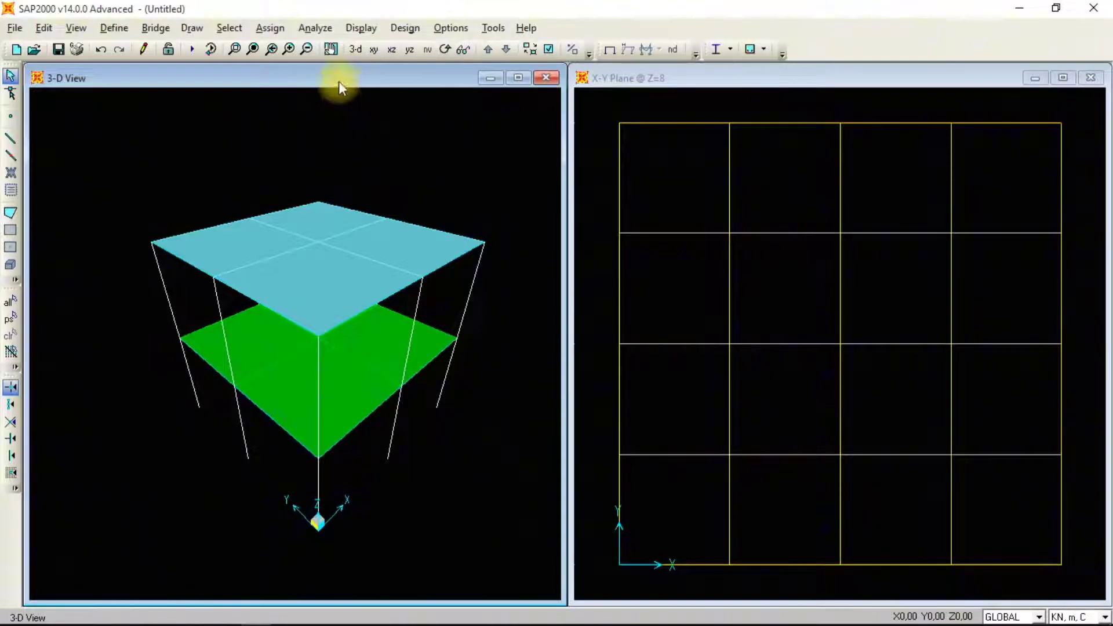
Assign fixed restraints to the nine column base joints, selected from a low 3-D viewpoint, and restore the default 3-D view
{"action": "left_click", "coordinate": [445, 50]}
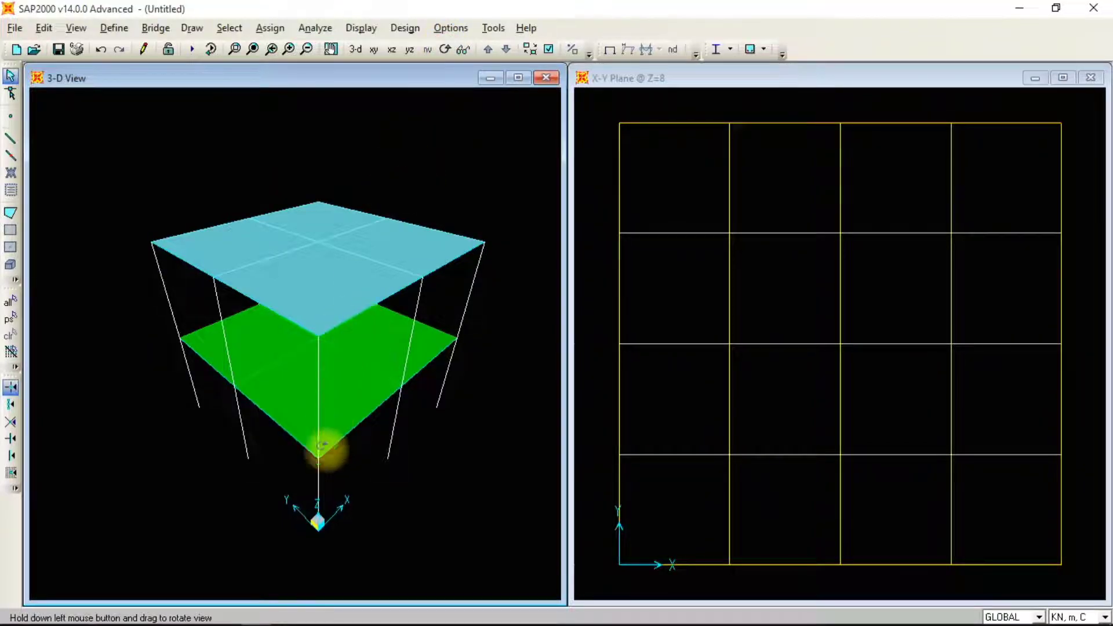
{"action": "left_click_drag", "start_coordinate": [305, 504], "coordinate": [314, 358]}
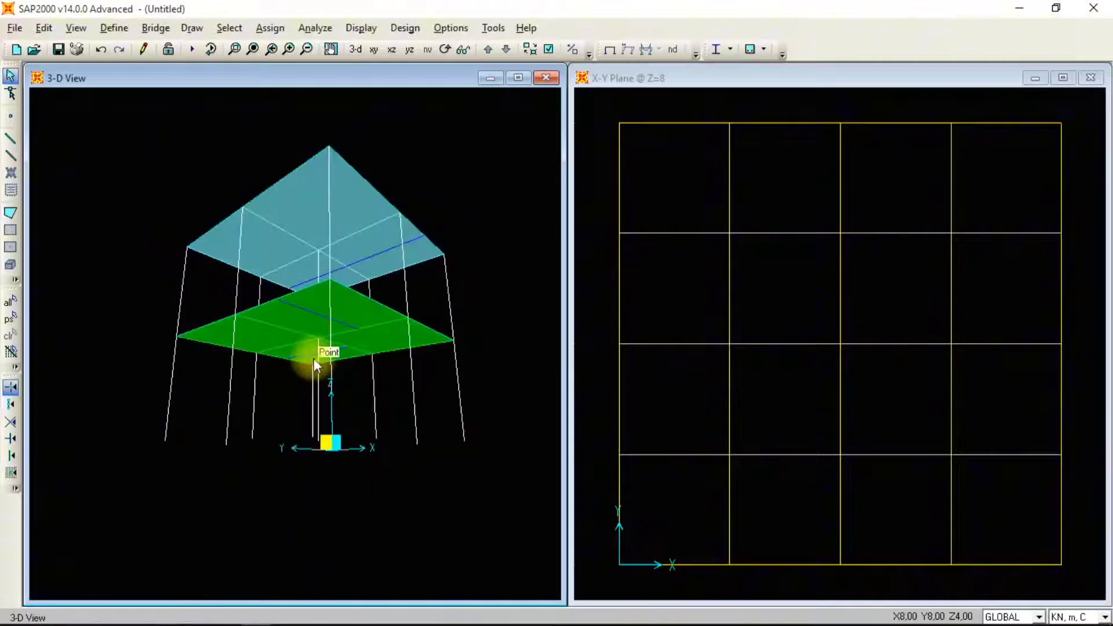
{"action": "left_click", "coordinate": [11, 76]}
{"action": "left_click", "coordinate": [484, 421]}
{"action": "left_click_drag", "start_coordinate": [485, 420], "coordinate": [139, 510]}
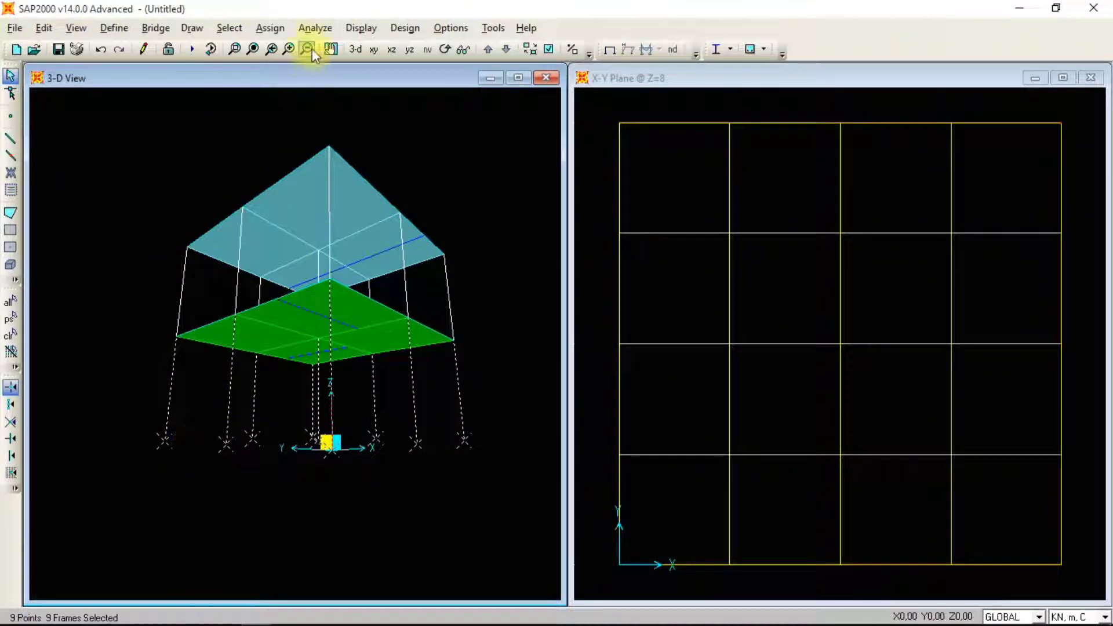
{"action": "left_click", "coordinate": [269, 29]}
{"action": "mouse_move", "coordinate": [348, 53]}
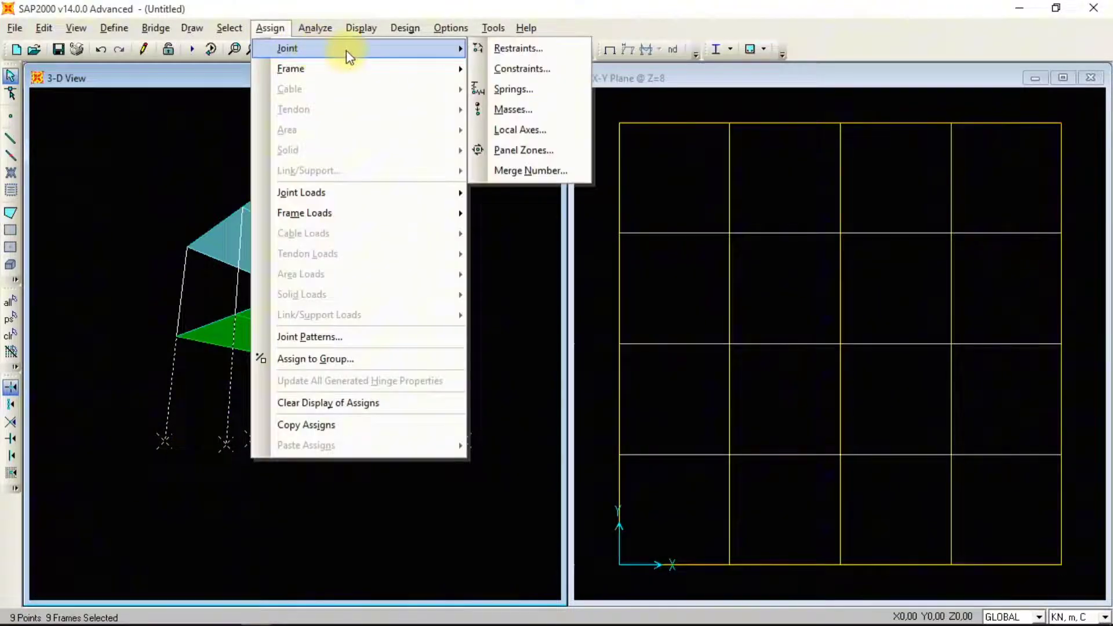
{"action": "left_click", "coordinate": [484, 47]}
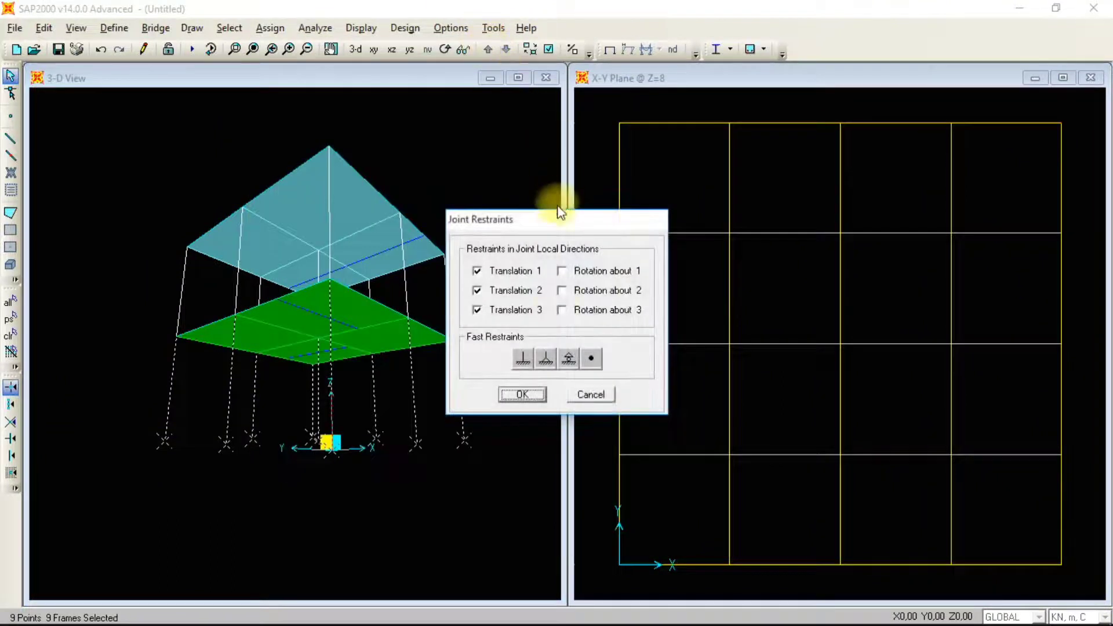
{"action": "left_click", "coordinate": [523, 360]}
{"action": "left_click", "coordinate": [522, 395]}
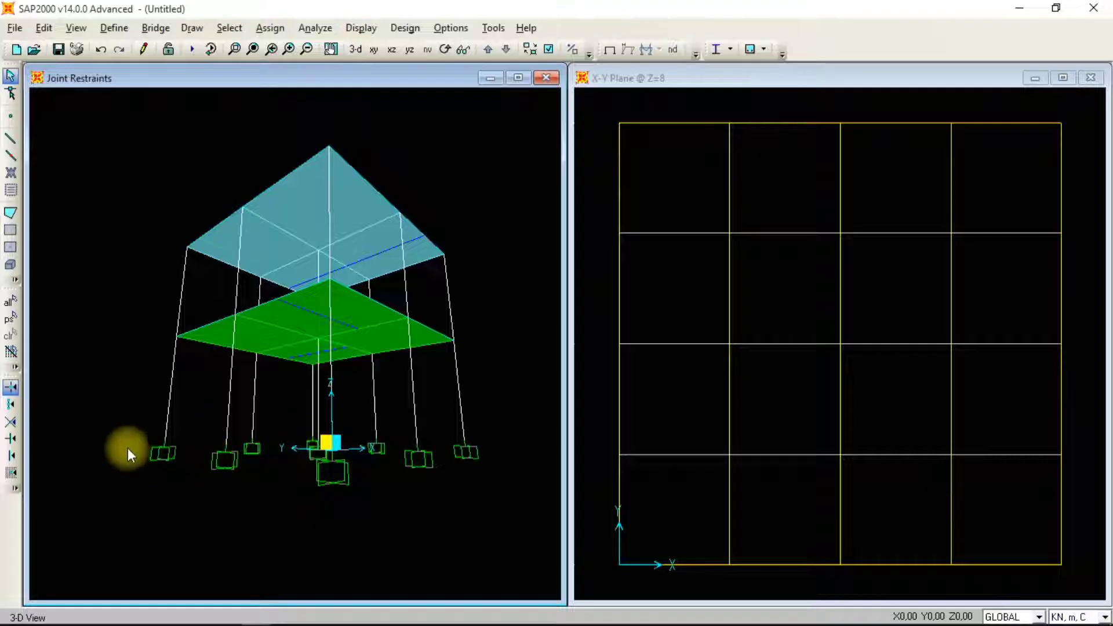
{"action": "left_click", "coordinate": [355, 51]}
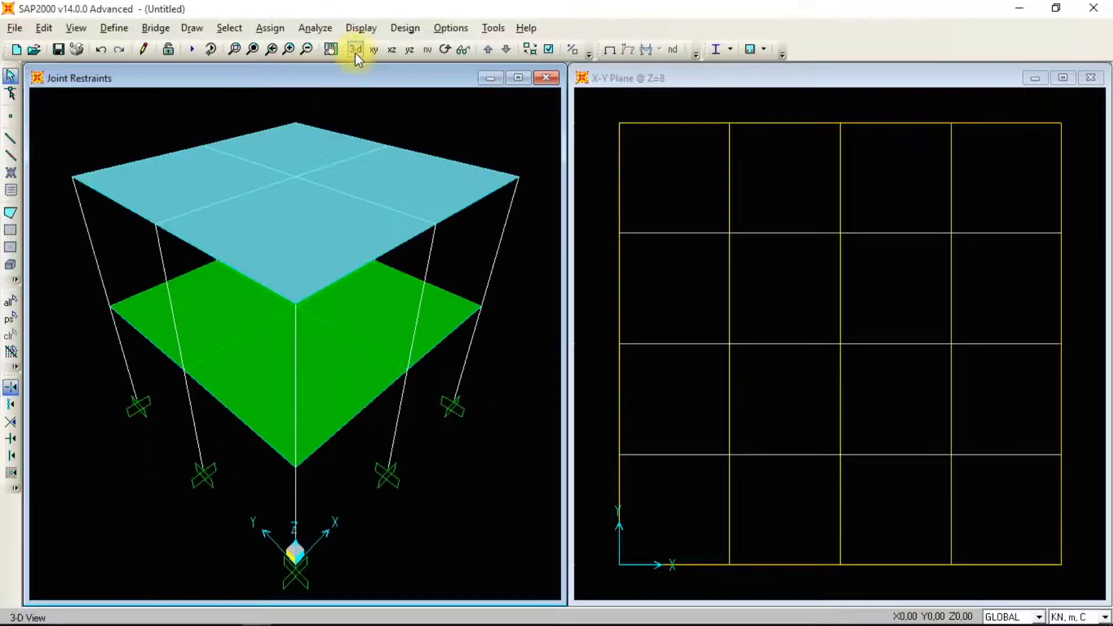
{"action": "scroll", "coordinate": [348, 325], "scroll_direction": "down", "scroll_amount": 1}
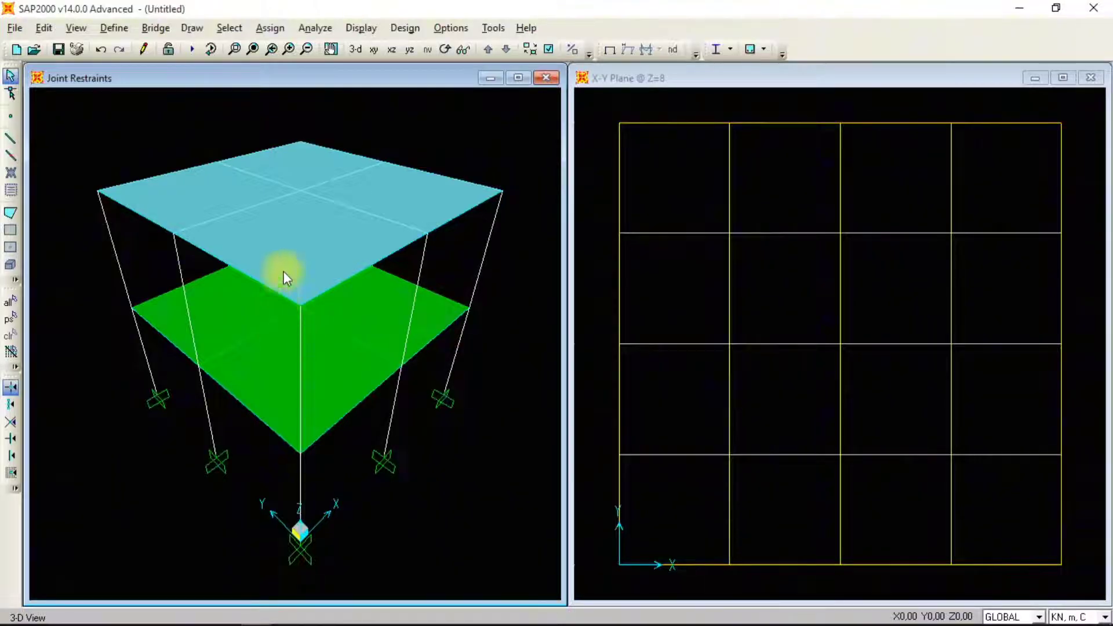
Add a load pattern named Mati++ of type SUPER DEAD with self weight multiplier 0
{"action": "left_click", "coordinate": [122, 30]}
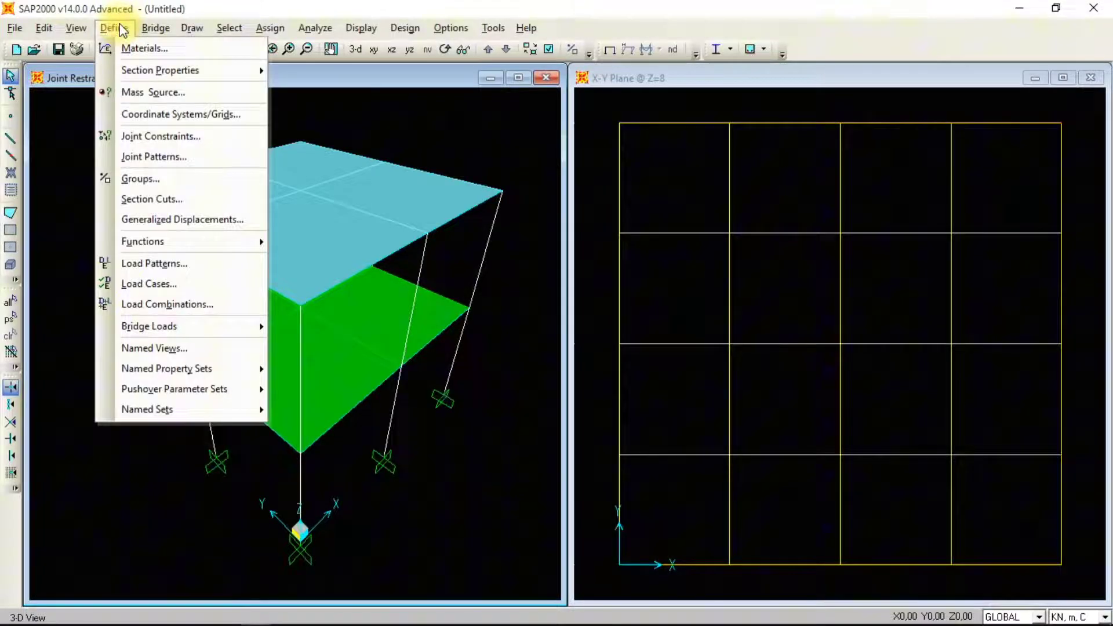
{"action": "left_click", "coordinate": [169, 264]}
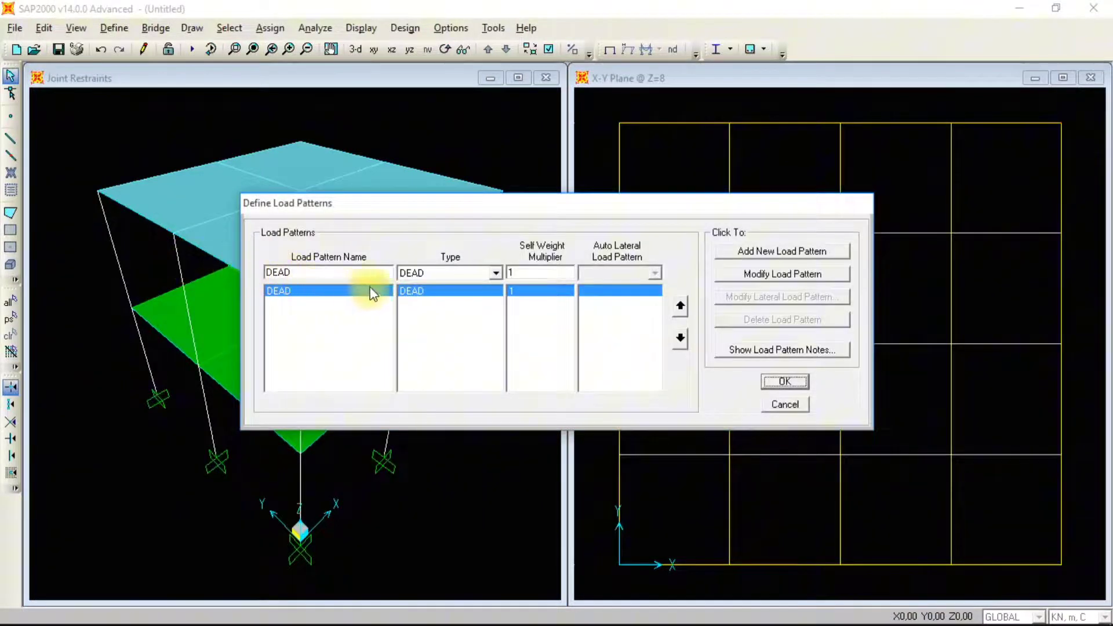
{"action": "double_click", "coordinate": [325, 272]}
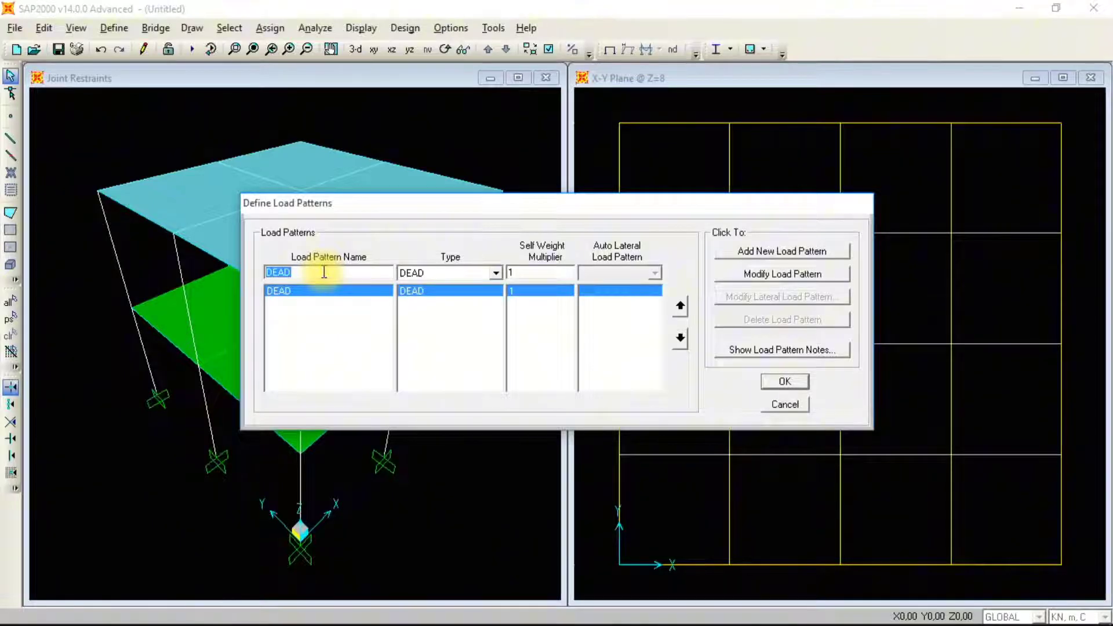
{"action": "type", "text": "Mati++"}
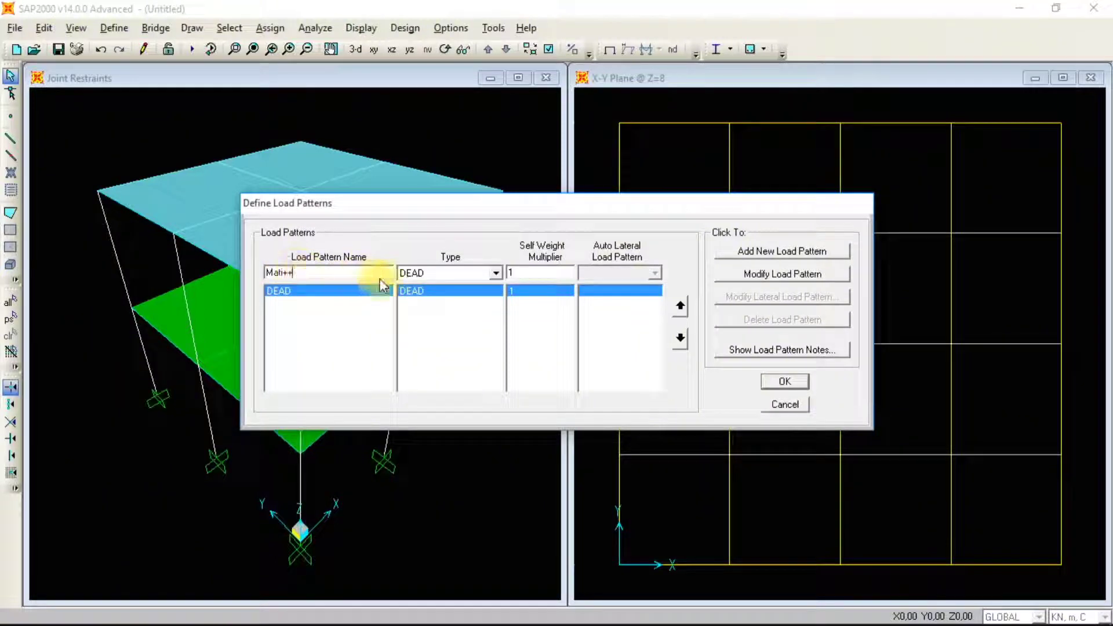
{"action": "left_click", "coordinate": [449, 272]}
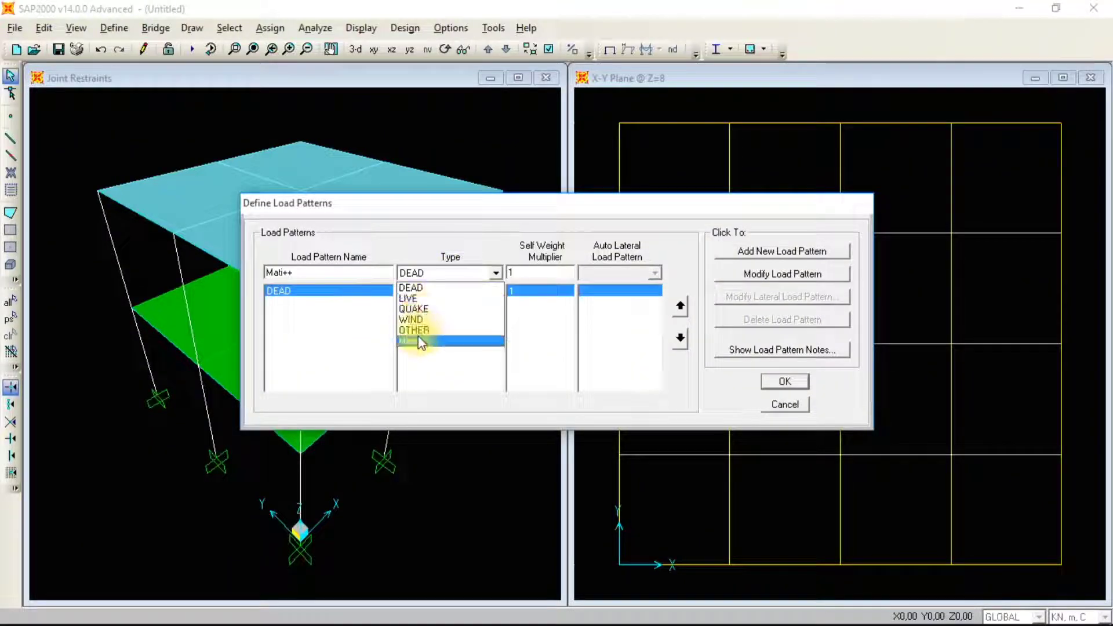
{"action": "left_click", "coordinate": [418, 342]}
{"action": "left_click", "coordinate": [436, 289]}
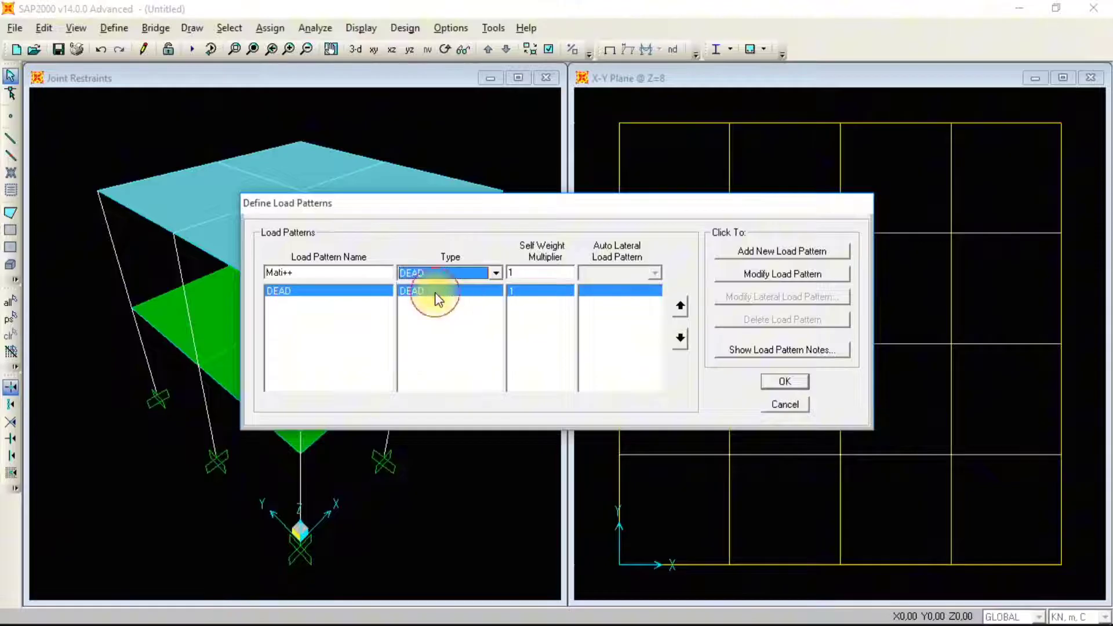
{"action": "left_click", "coordinate": [437, 276]}
{"action": "left_click", "coordinate": [442, 298]}
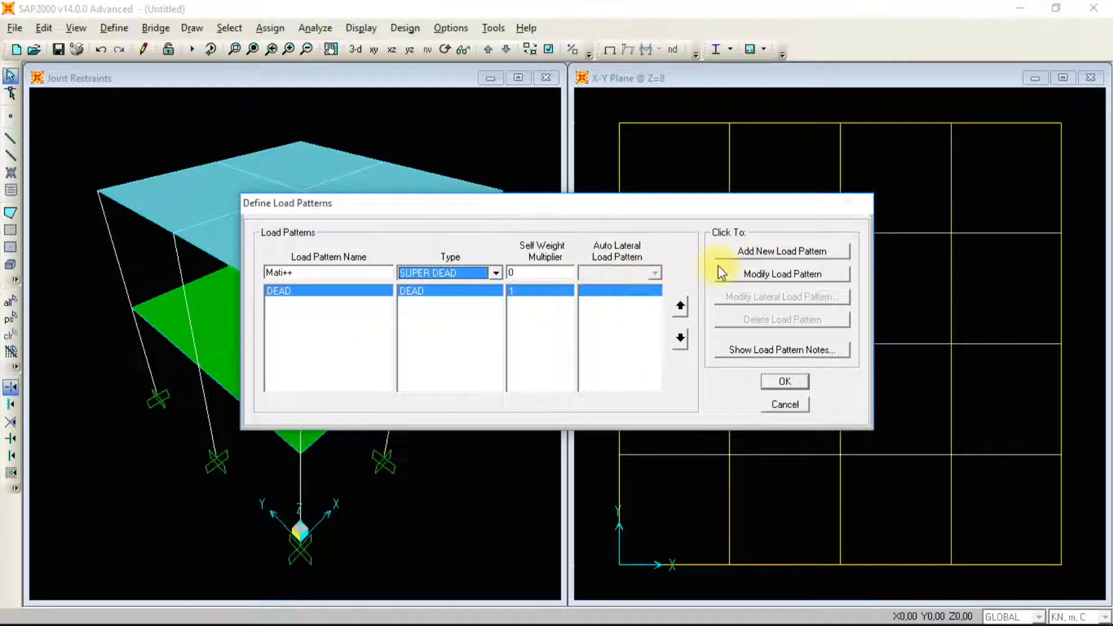
{"action": "left_click", "coordinate": [756, 253]}
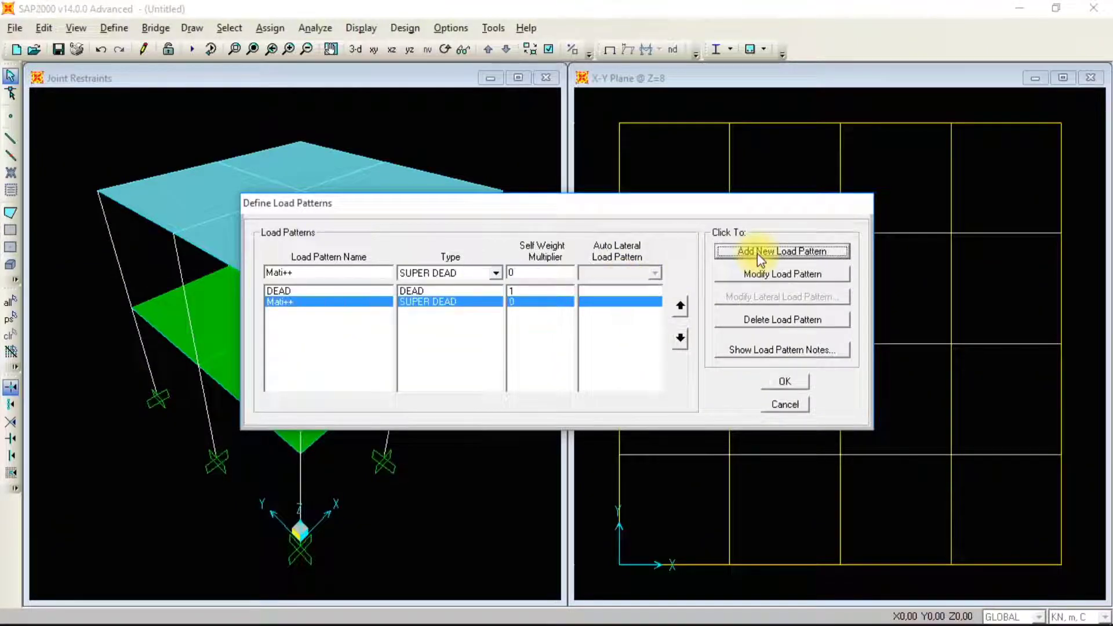
Add a load pattern named Hidup of type LIVE with self weight multiplier 0
{"action": "double_click", "coordinate": [308, 274]}
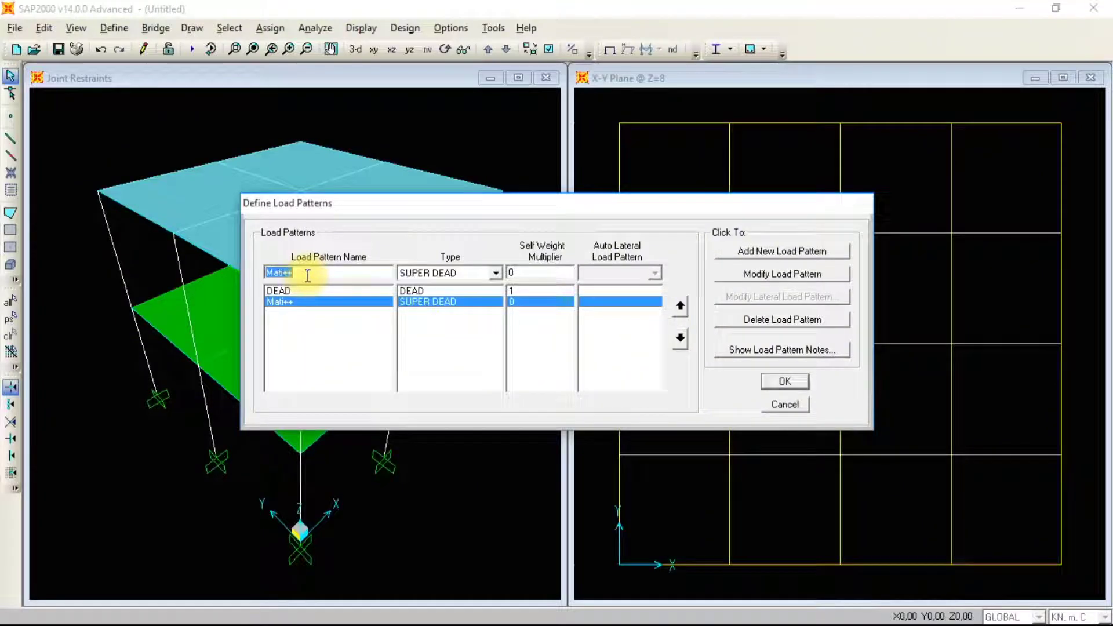
{"action": "type", "text": "Hidup"}
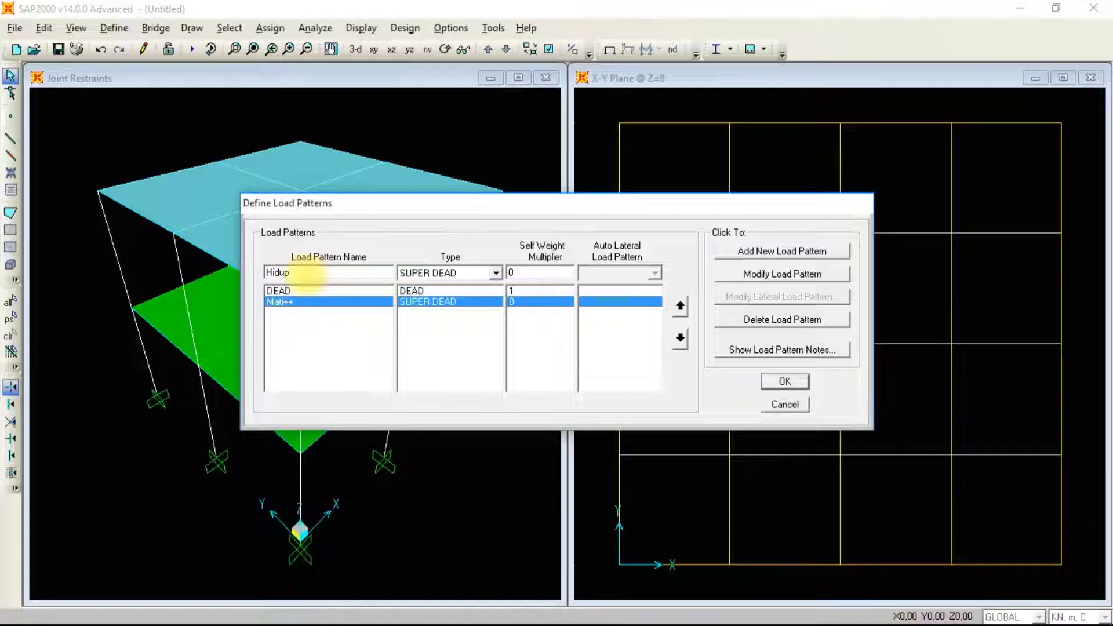
{"action": "left_click", "coordinate": [478, 273]}
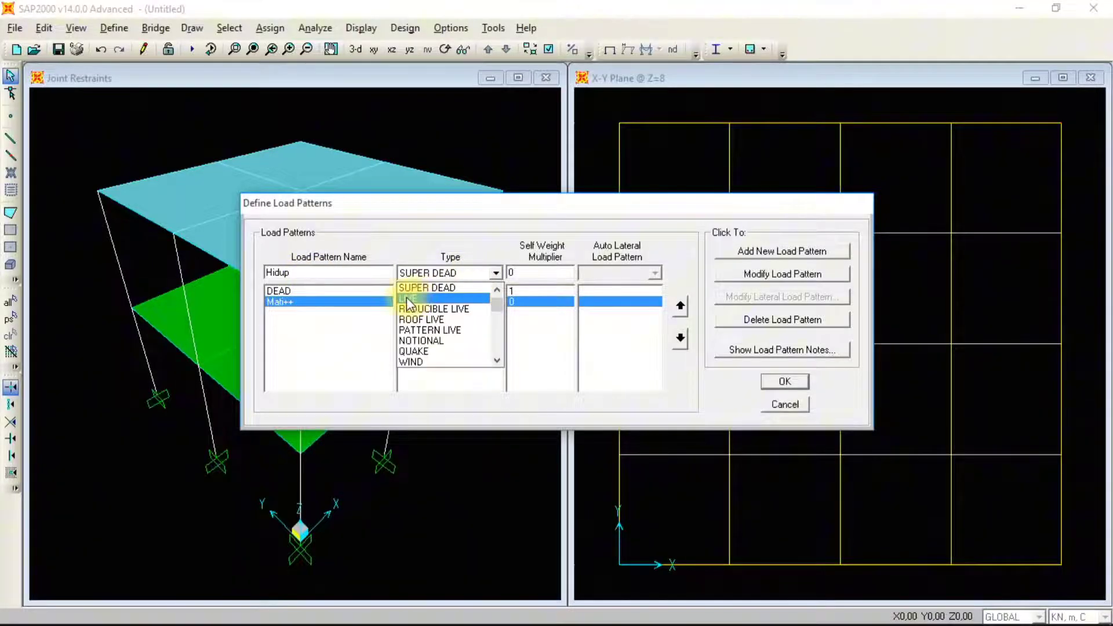
{"action": "left_click", "coordinate": [428, 298]}
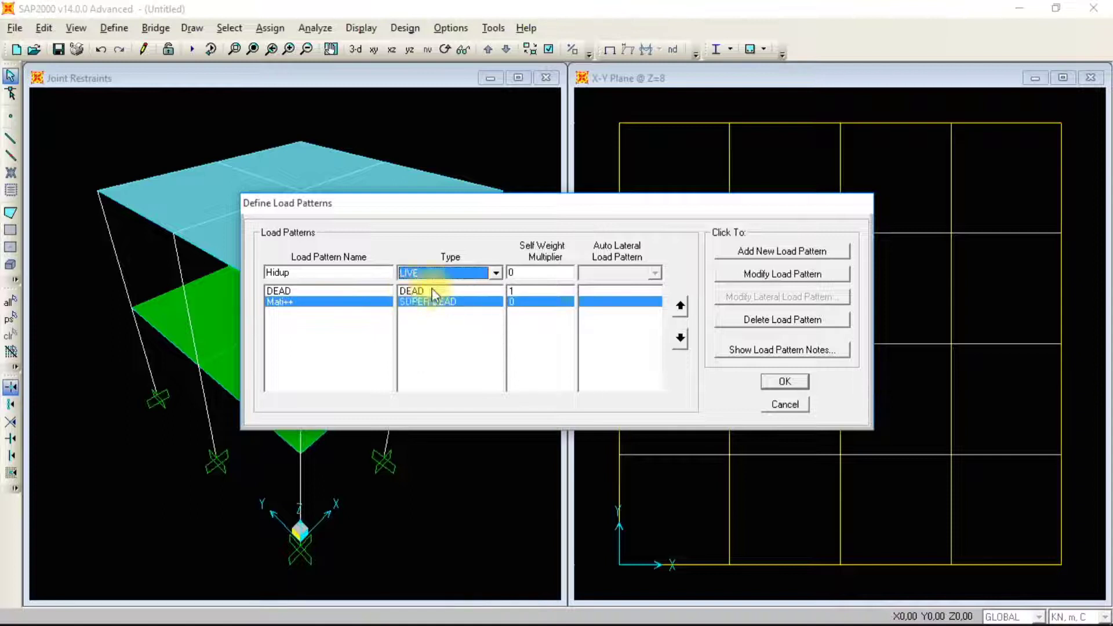
{"action": "left_click", "coordinate": [775, 256]}
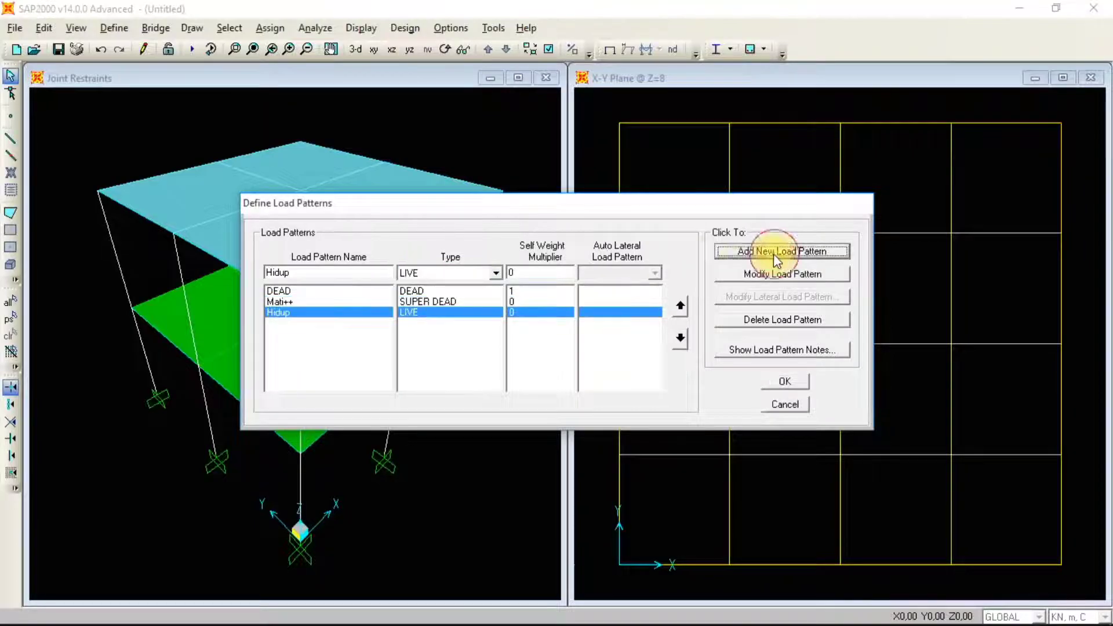
Enter StaX as the name of another load pattern and set its type to QUAKE
{"action": "double_click", "coordinate": [351, 273]}
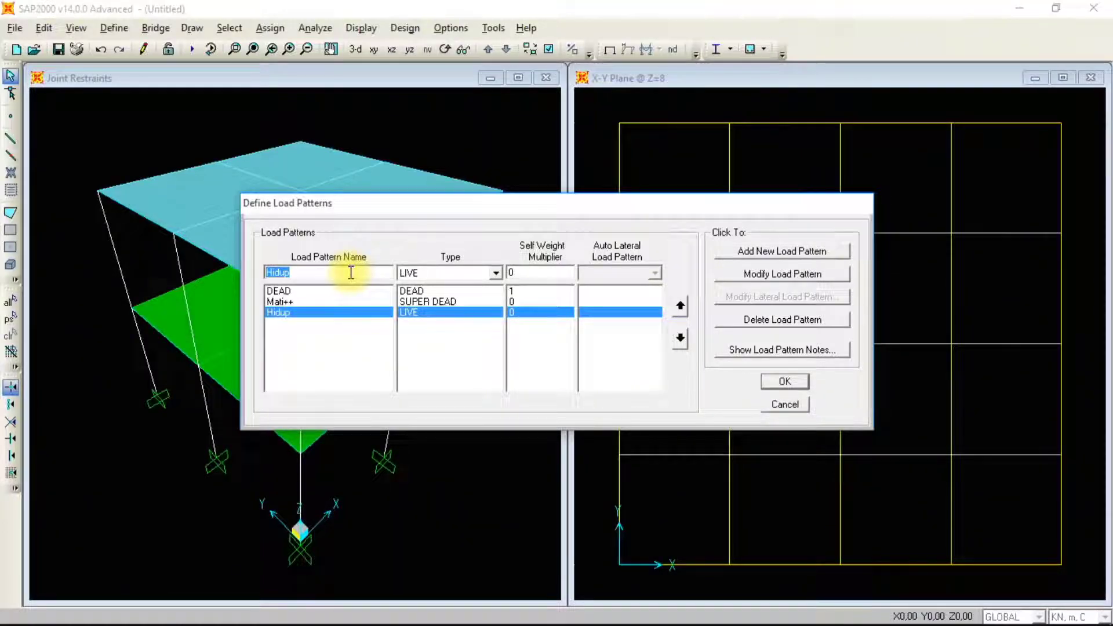
{"action": "type", "text": "Sta"}
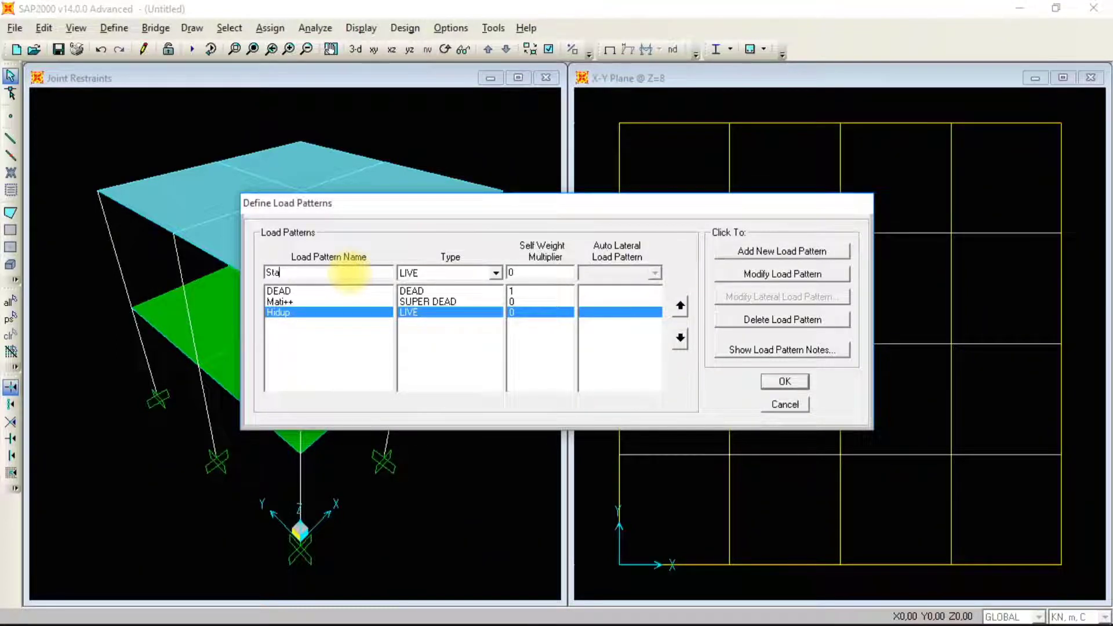
{"action": "type", "text": "X"}
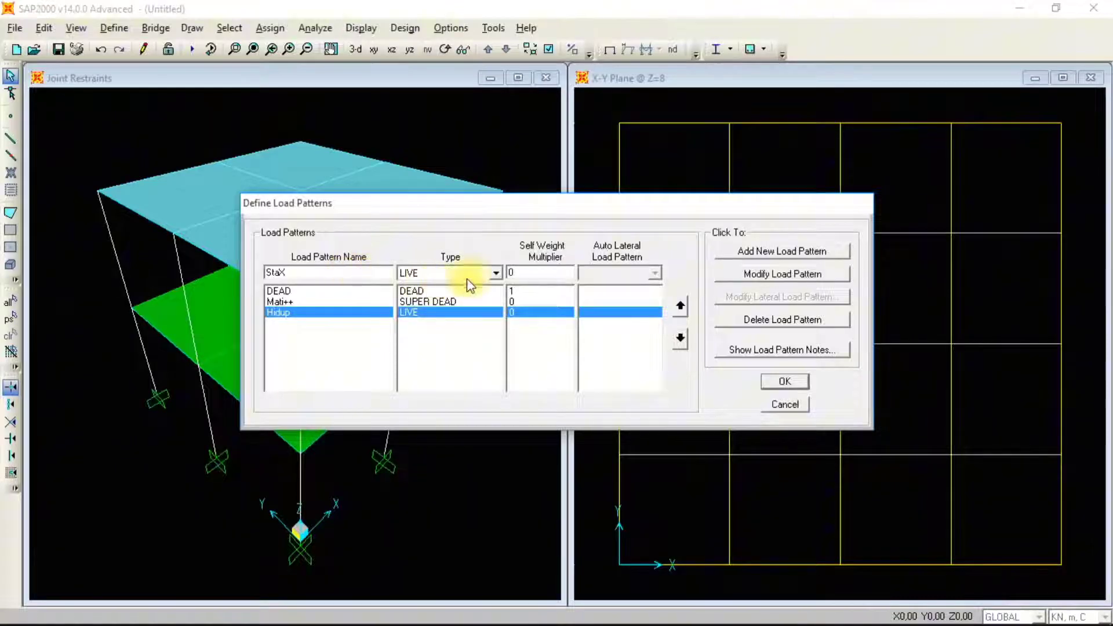
{"action": "left_click", "coordinate": [496, 272]}
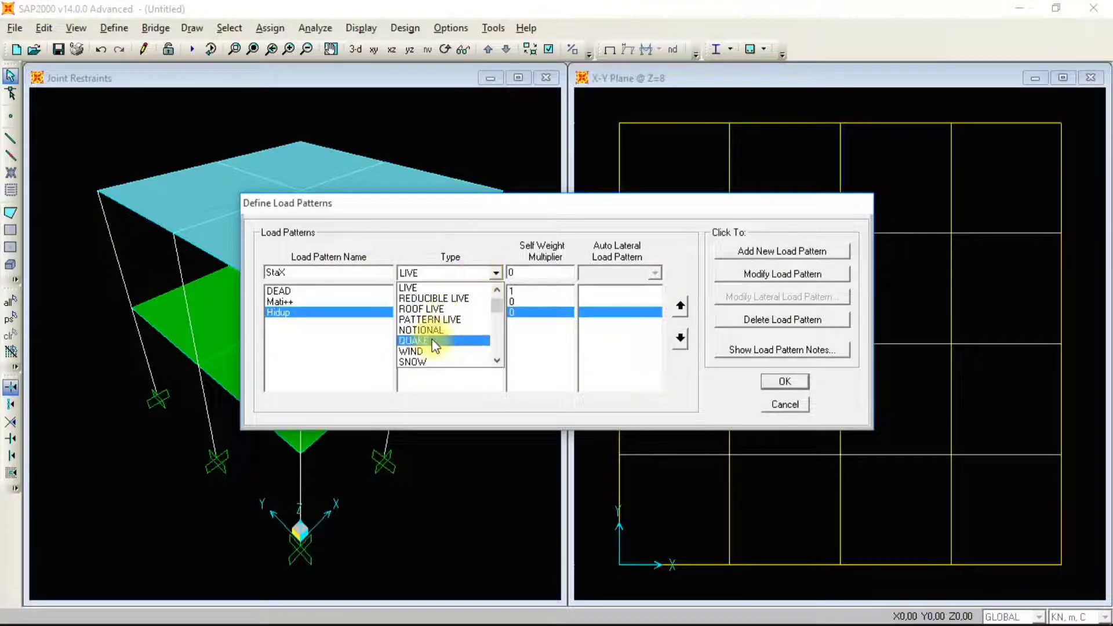
{"action": "scroll", "coordinate": [435, 345], "scroll_direction": "up", "scroll_amount": 1}
{"action": "scroll", "coordinate": [434, 345], "scroll_direction": "down", "scroll_amount": 5}
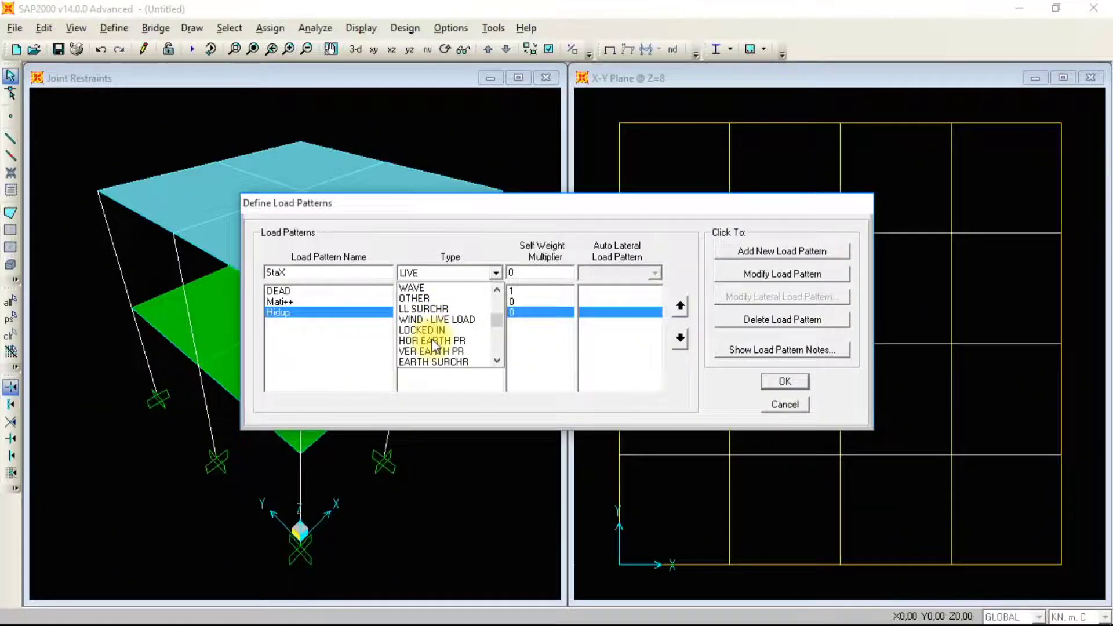
{"action": "scroll", "coordinate": [435, 345], "scroll_direction": "down", "scroll_amount": 2}
{"action": "scroll", "coordinate": [423, 297], "scroll_direction": "down", "scroll_amount": 5}
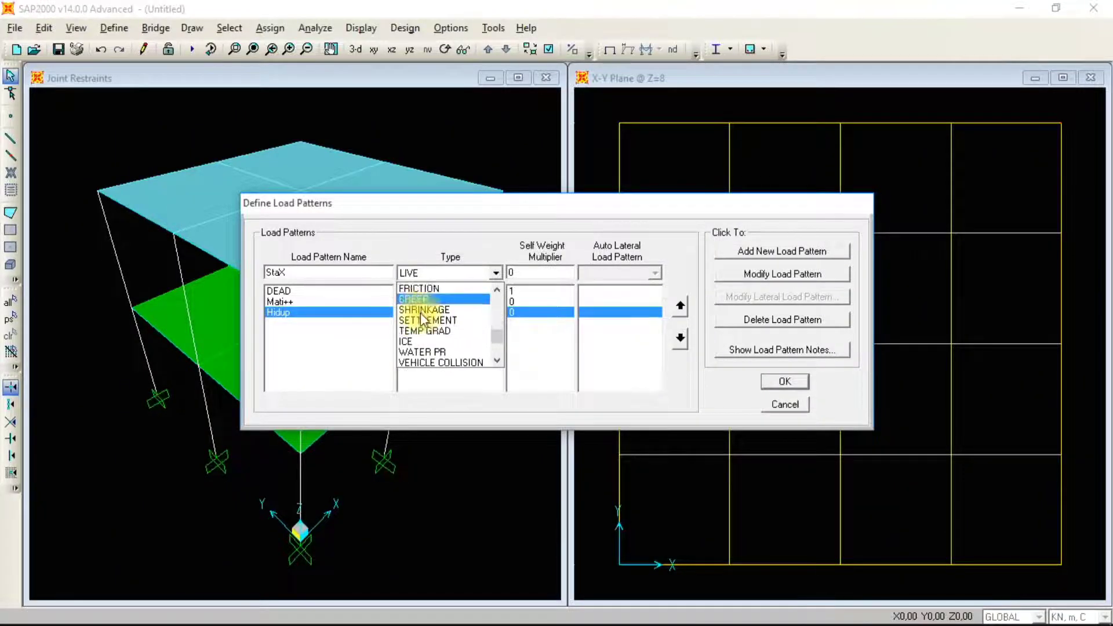
{"action": "scroll", "coordinate": [420, 326], "scroll_direction": "up", "scroll_amount": 3}
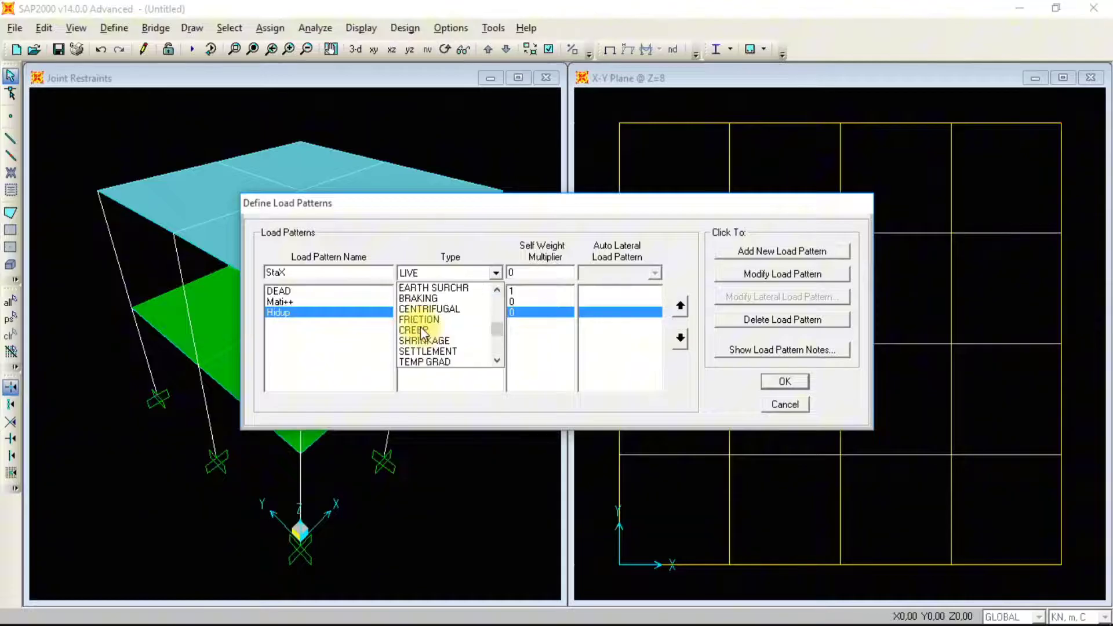
{"action": "scroll", "coordinate": [426, 302], "scroll_direction": "down", "scroll_amount": 1}
{"action": "left_click", "coordinate": [430, 271]}
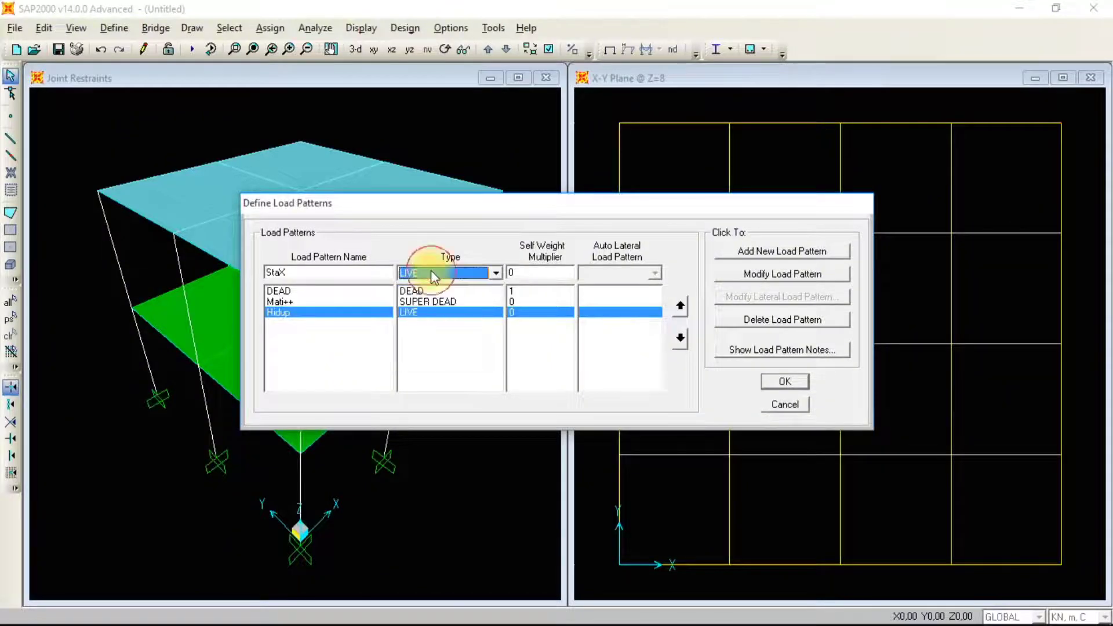
{"action": "left_click", "coordinate": [430, 271]}
{"action": "key", "text": "q"}
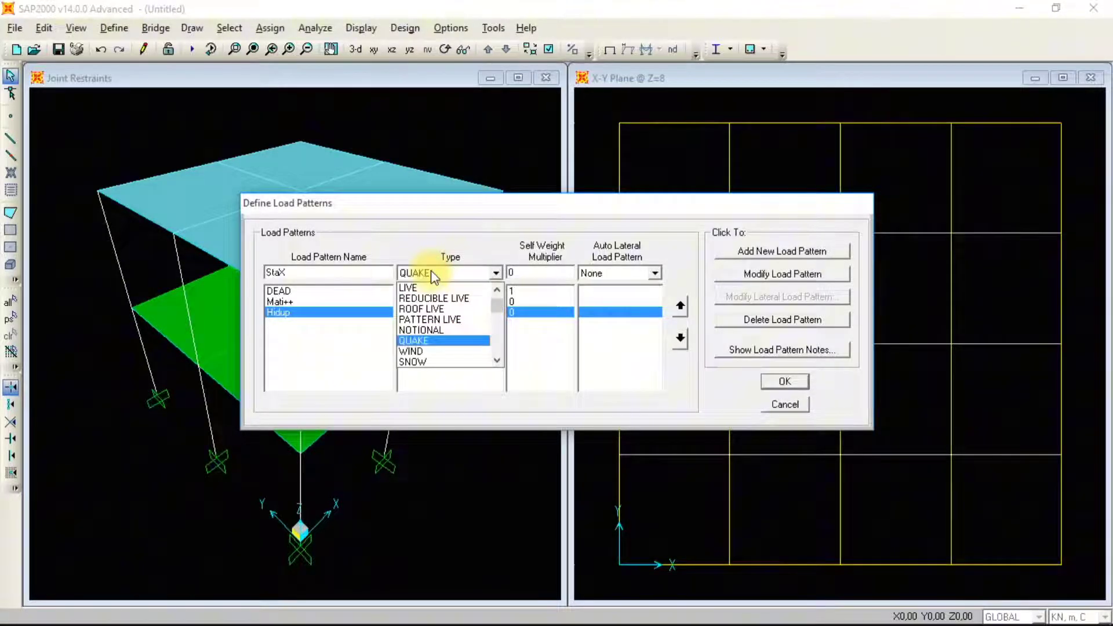
{"action": "left_click", "coordinate": [426, 339]}
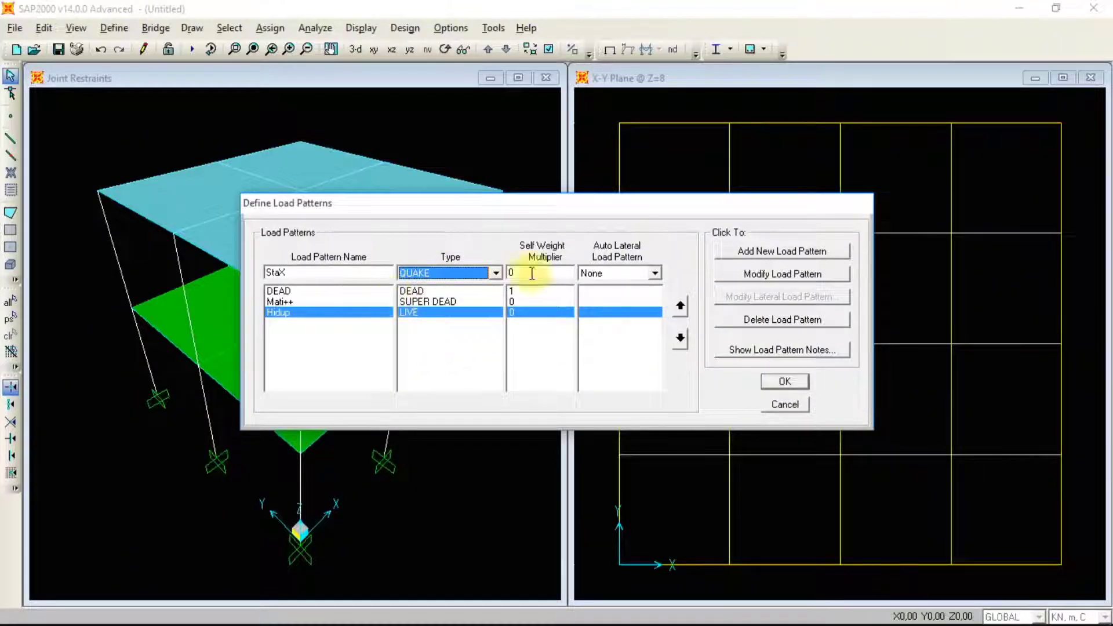
Set the auto lateral load pattern of StaX to IBC 2006 and add it to the load patterns
{"action": "left_click", "coordinate": [653, 273]}
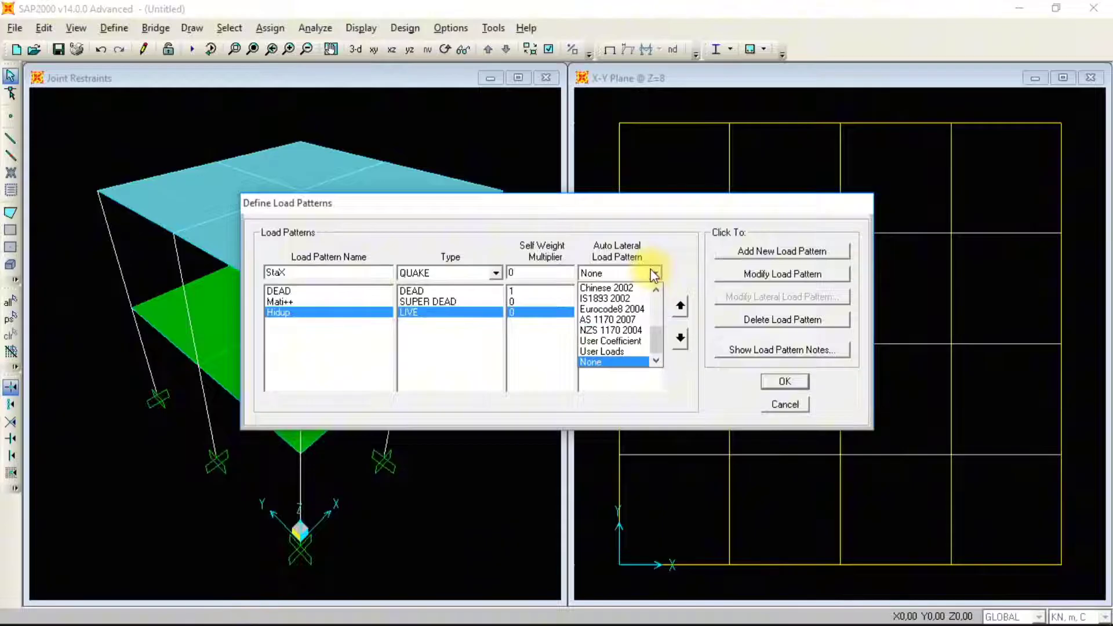
{"action": "scroll", "coordinate": [604, 338], "scroll_direction": "up", "scroll_amount": 2}
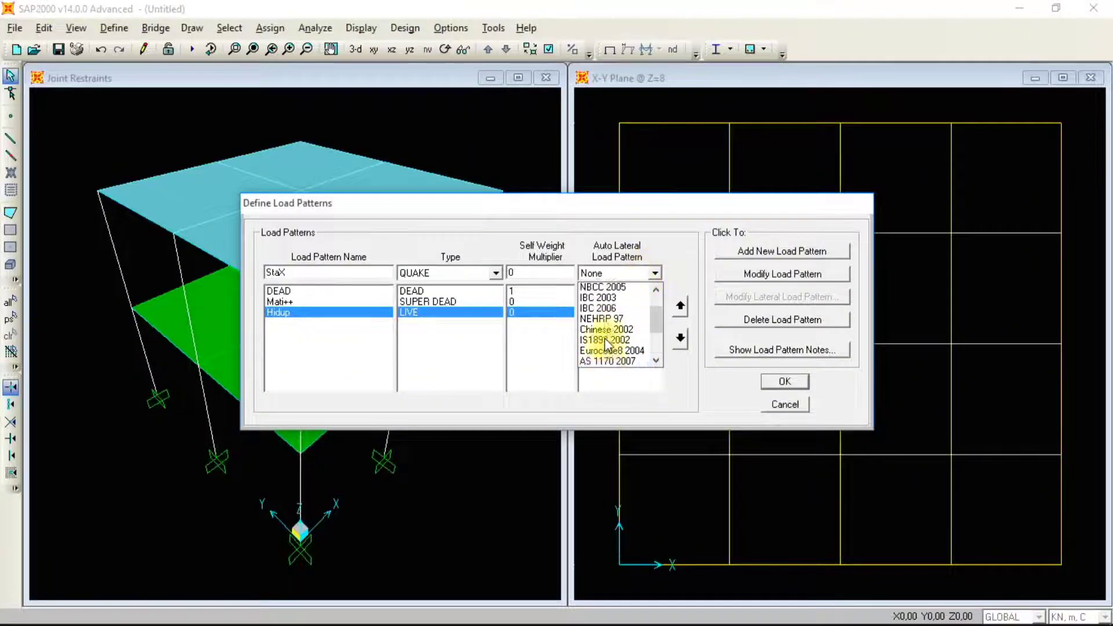
{"action": "scroll", "coordinate": [604, 339], "scroll_direction": "up", "scroll_amount": 1}
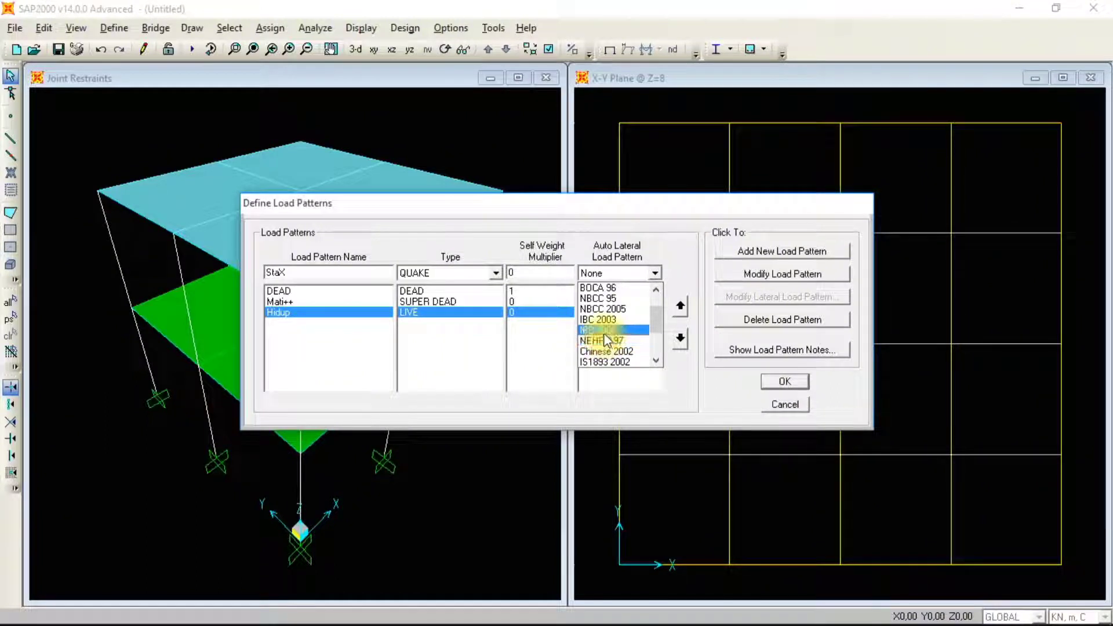
{"action": "left_click", "coordinate": [602, 331]}
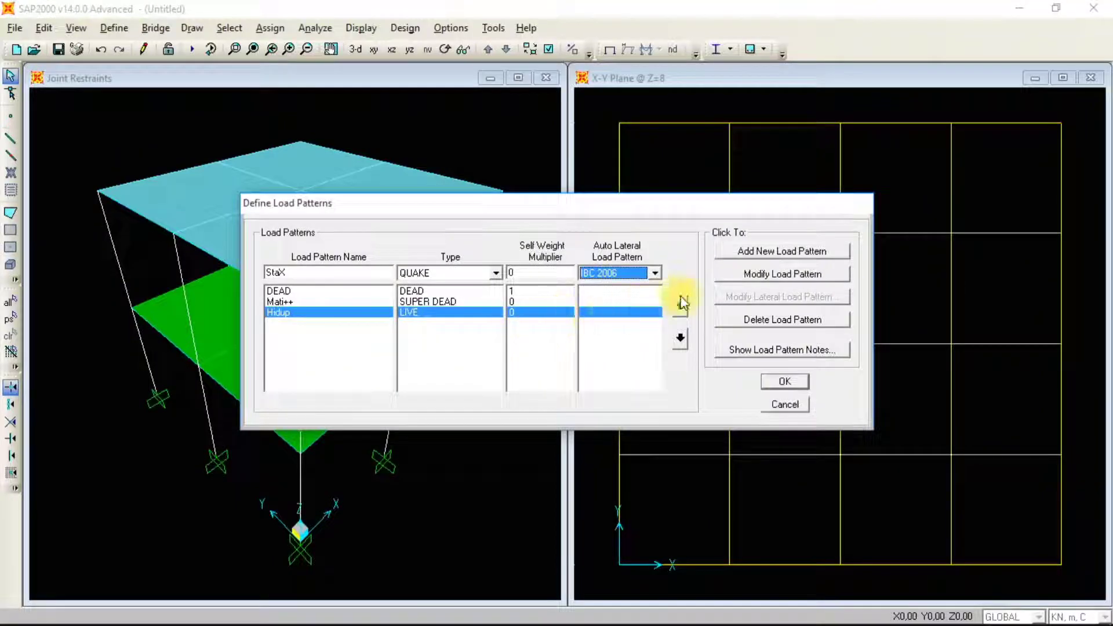
{"action": "left_click", "coordinate": [756, 255]}
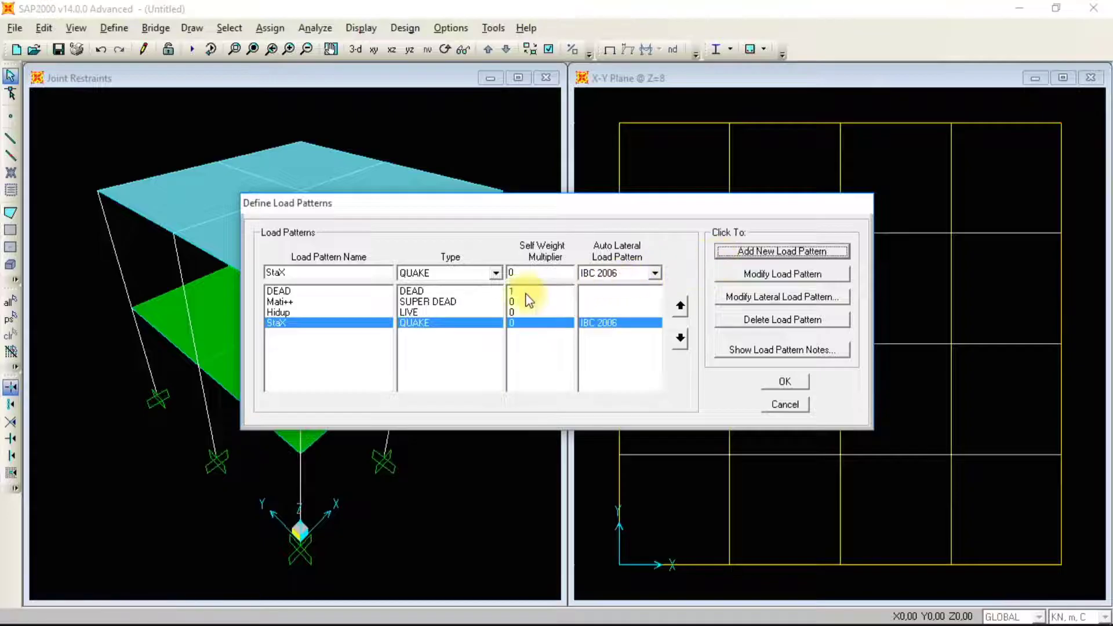
Add a load pattern named StaY with the same QUAKE type and IBC 2006 lateral code
{"action": "double_click", "coordinate": [297, 271]}
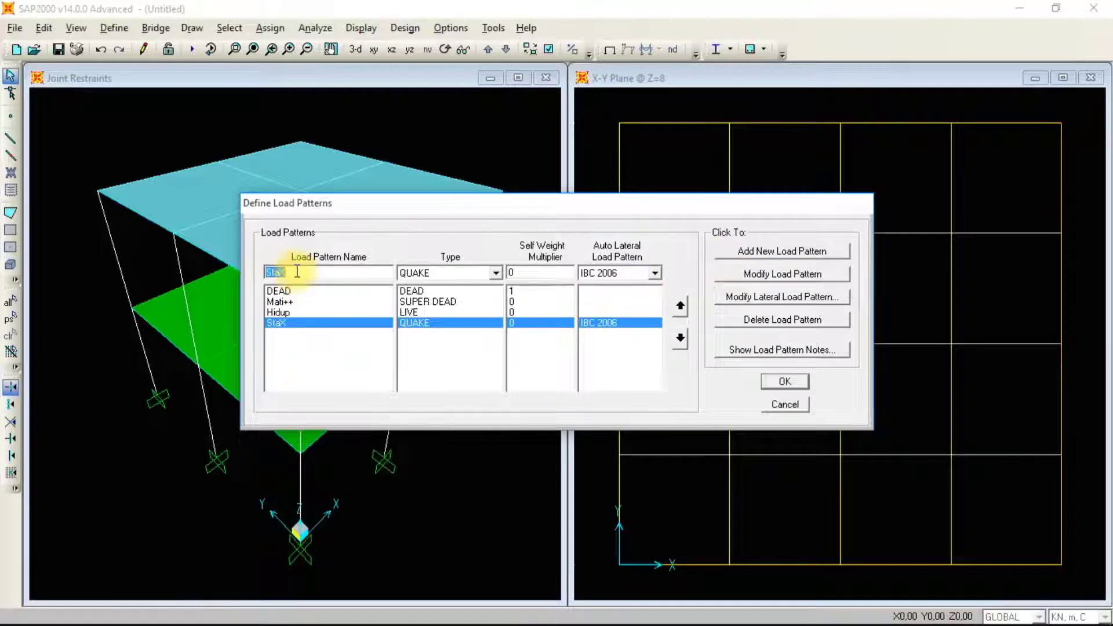
{"action": "left_click", "coordinate": [297, 271]}
{"action": "key", "text": "BackSpace"}
{"action": "type", "text": "Y"}
{"action": "left_click", "coordinate": [759, 254]}
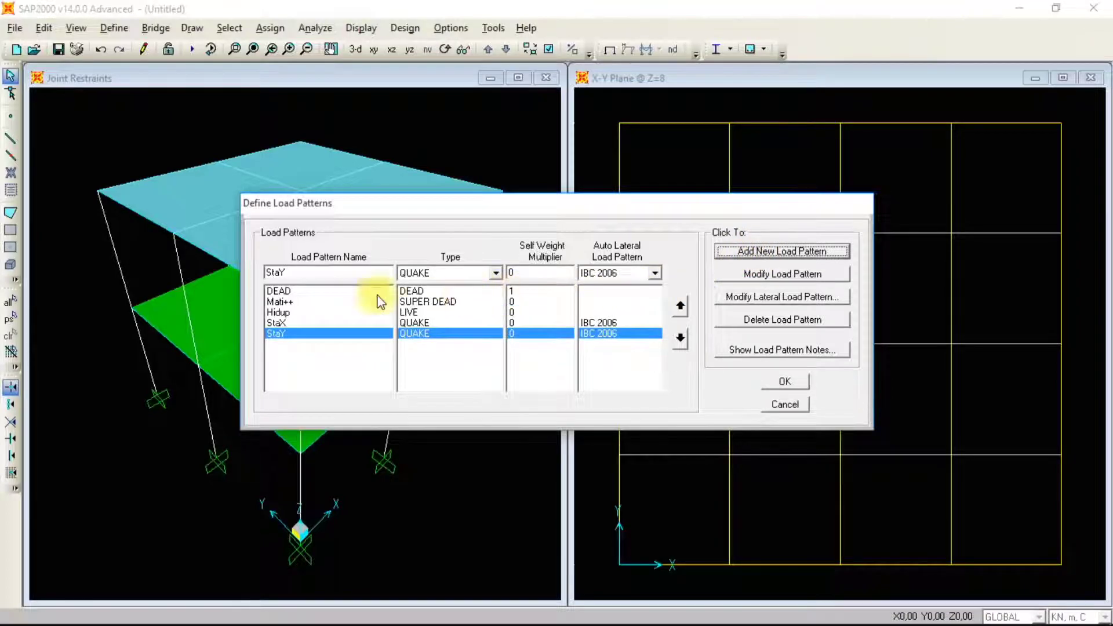
Add a load pattern named DinX of type QUAKE with the IBC 2006 auto lateral load pattern
{"action": "double_click", "coordinate": [282, 272]}
{"action": "left_click", "coordinate": [284, 273]}
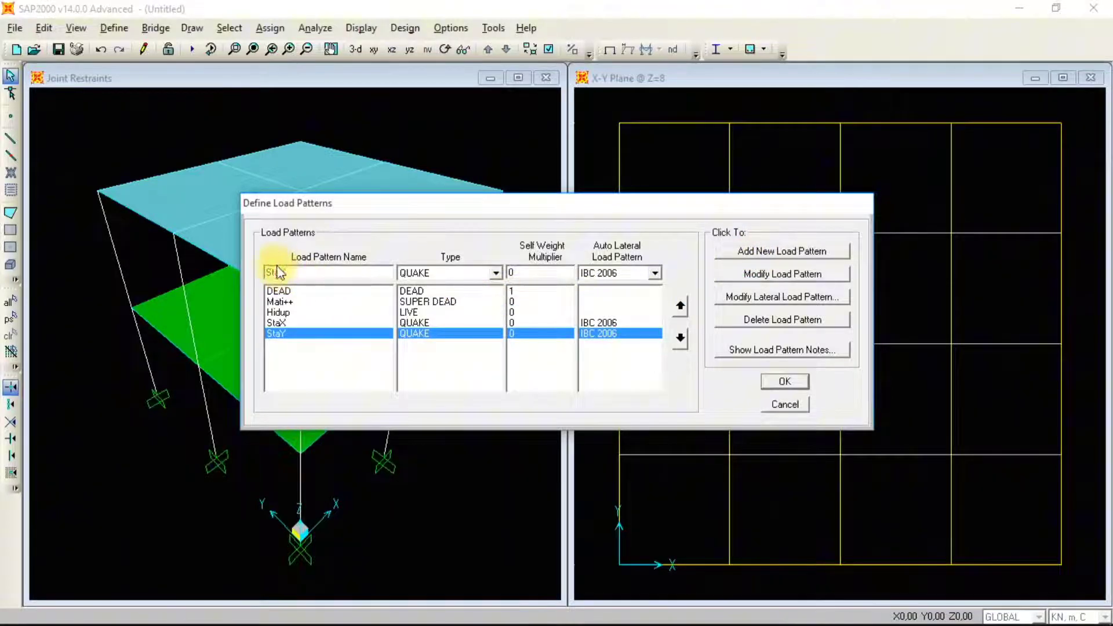
{"action": "left_click_drag", "start_coordinate": [286, 272], "coordinate": [258, 277]}
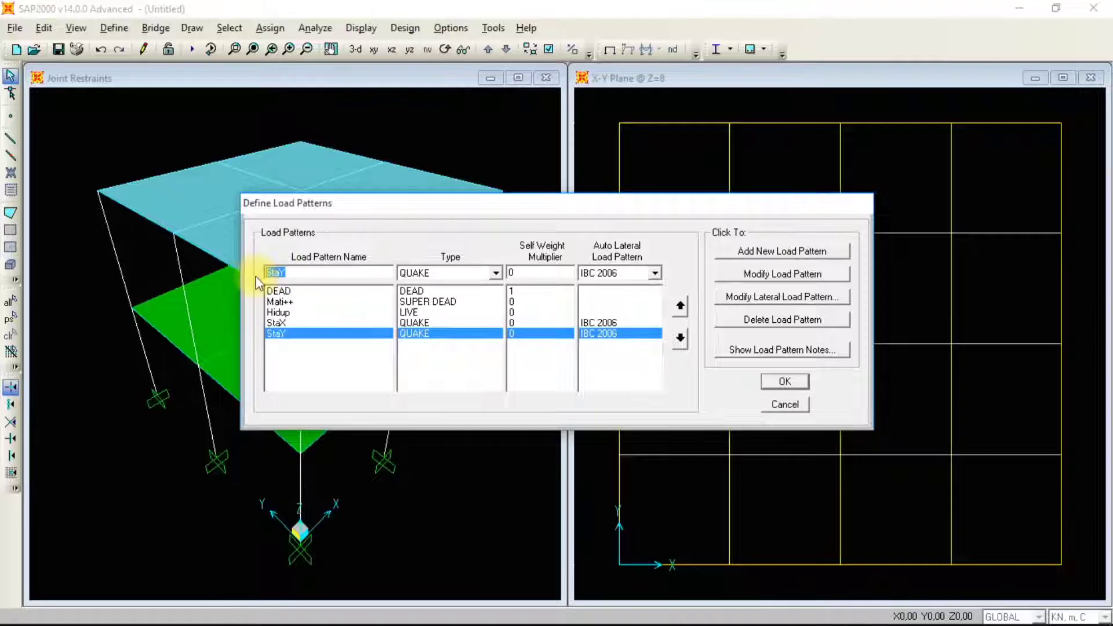
{"action": "type", "text": "DinX"}
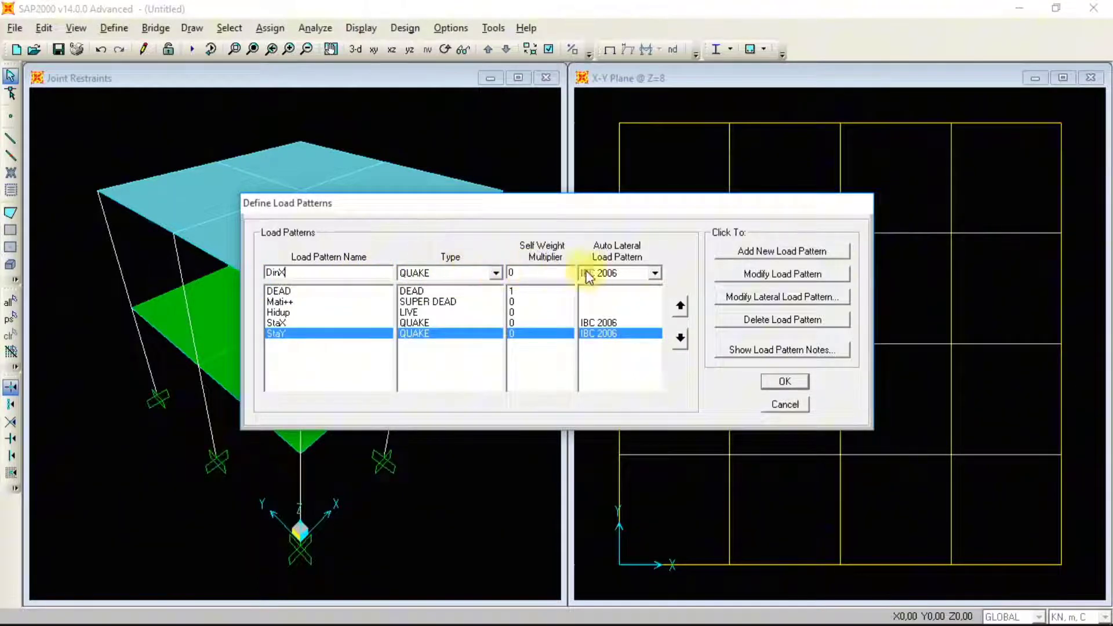
{"action": "left_click", "coordinate": [759, 251]}
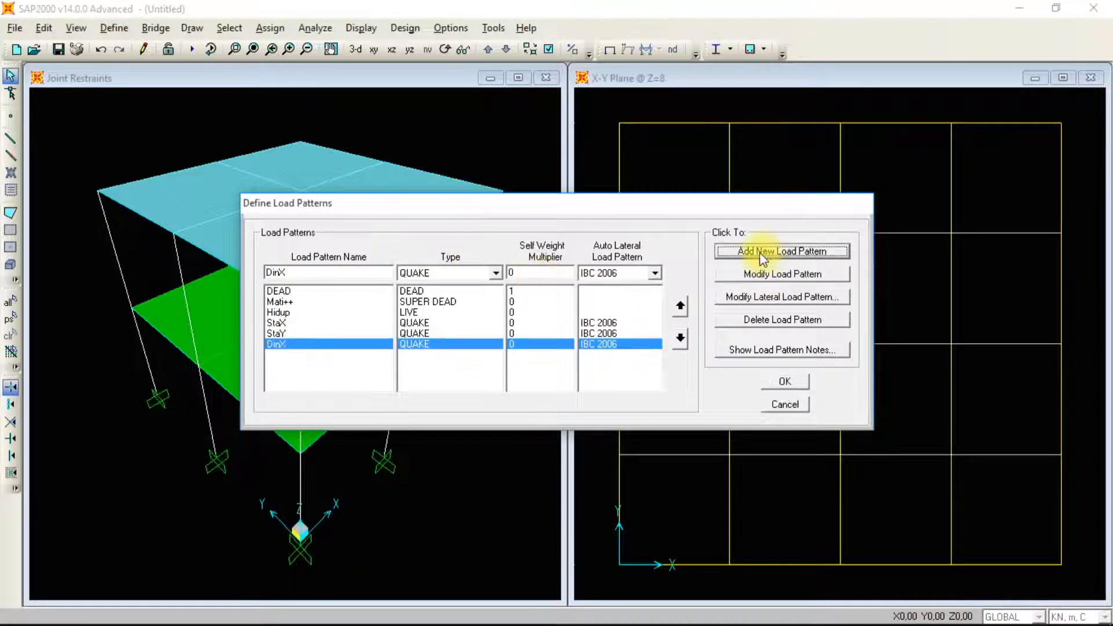
Add a load pattern named DinY of type QUAKE with the IBC 2006 auto lateral load pattern
{"action": "left_click", "coordinate": [328, 272]}
{"action": "left_click", "coordinate": [280, 272]}
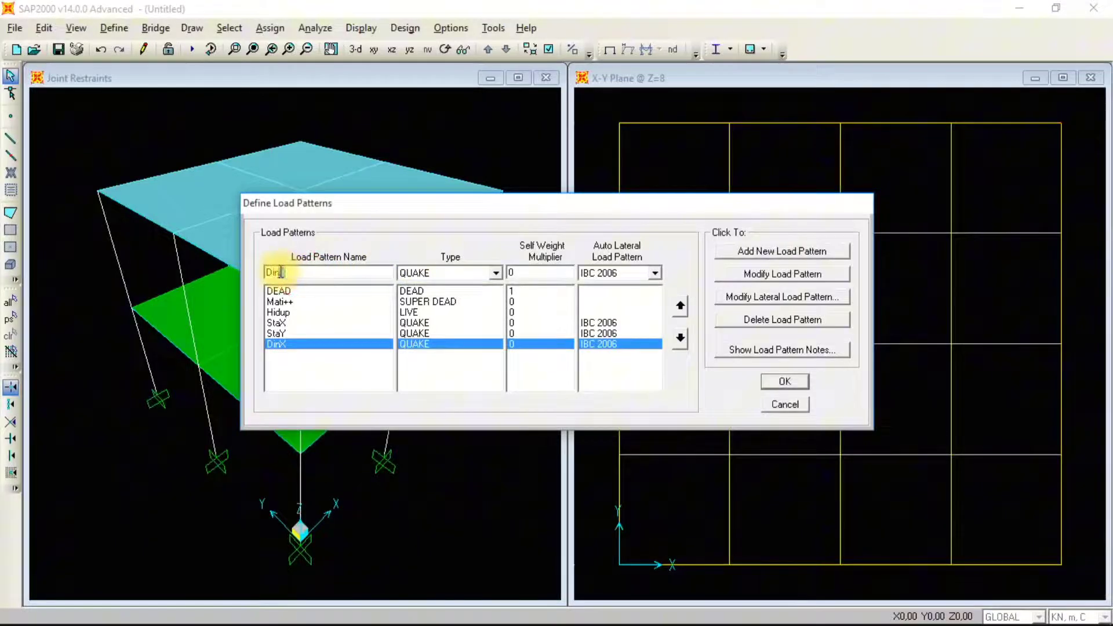
{"action": "key", "text": "BackSpace"}
{"action": "type", "text": "Y"}
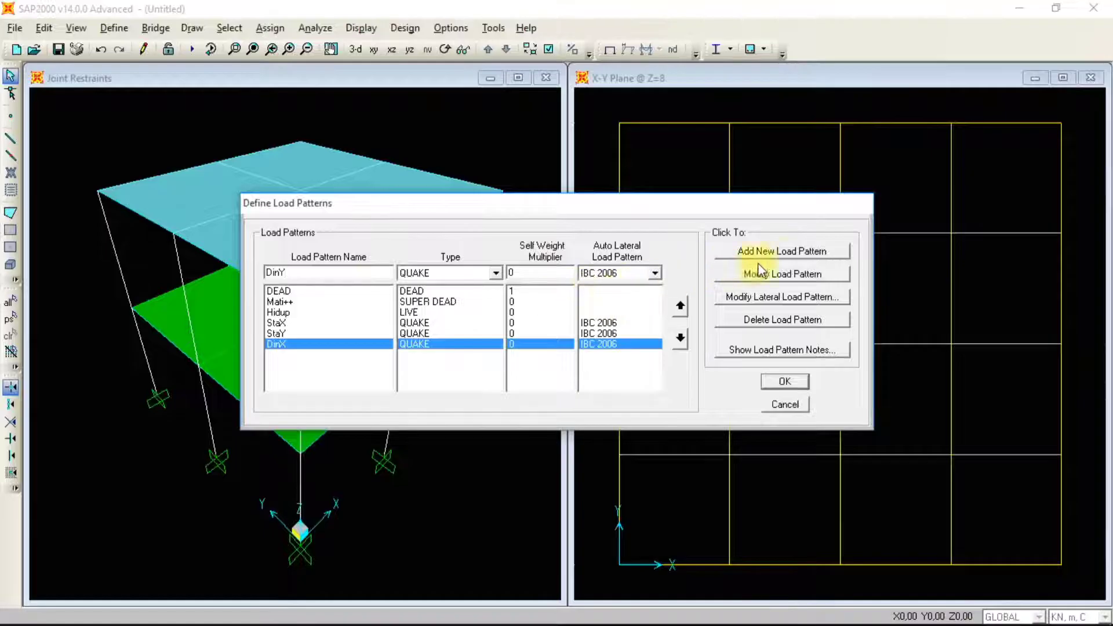
{"action": "left_click", "coordinate": [776, 255]}
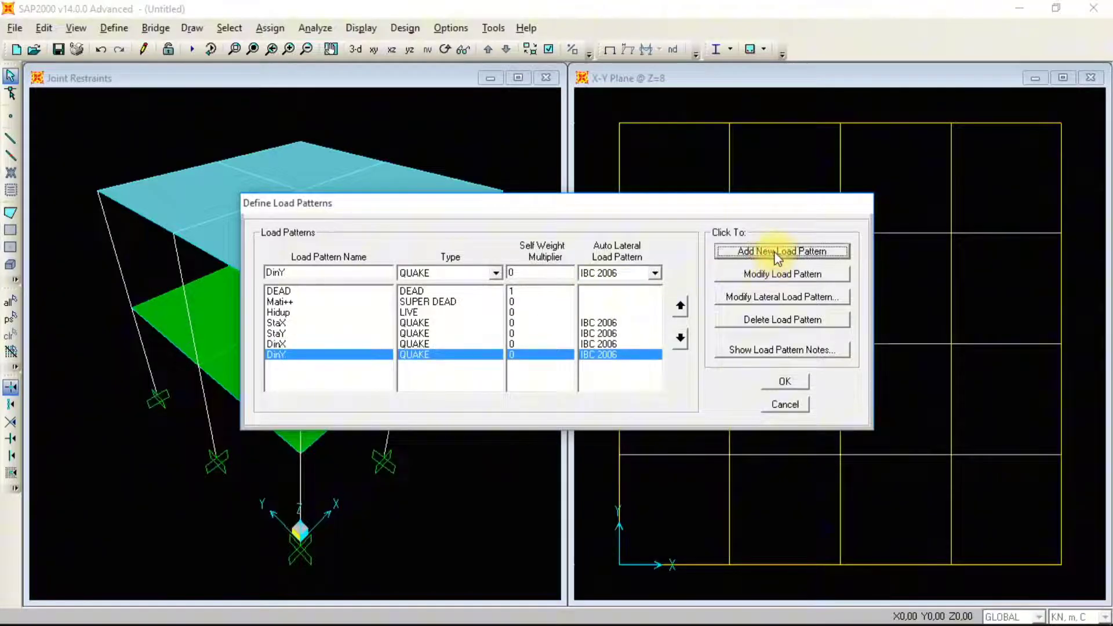
{"action": "left_click", "coordinate": [777, 297]}
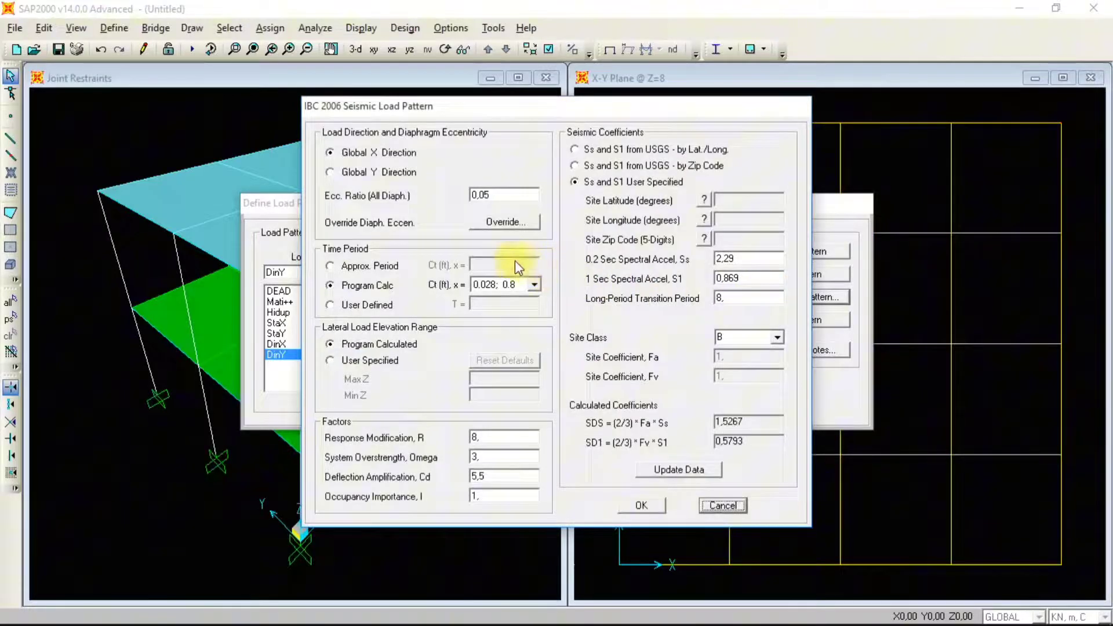
{"action": "left_click", "coordinate": [723, 505]}
Consult the factors in the Word notes and set the Deflection Amplification Cd of StaX's seismic load pattern to 5
{"action": "left_click", "coordinate": [293, 323]}
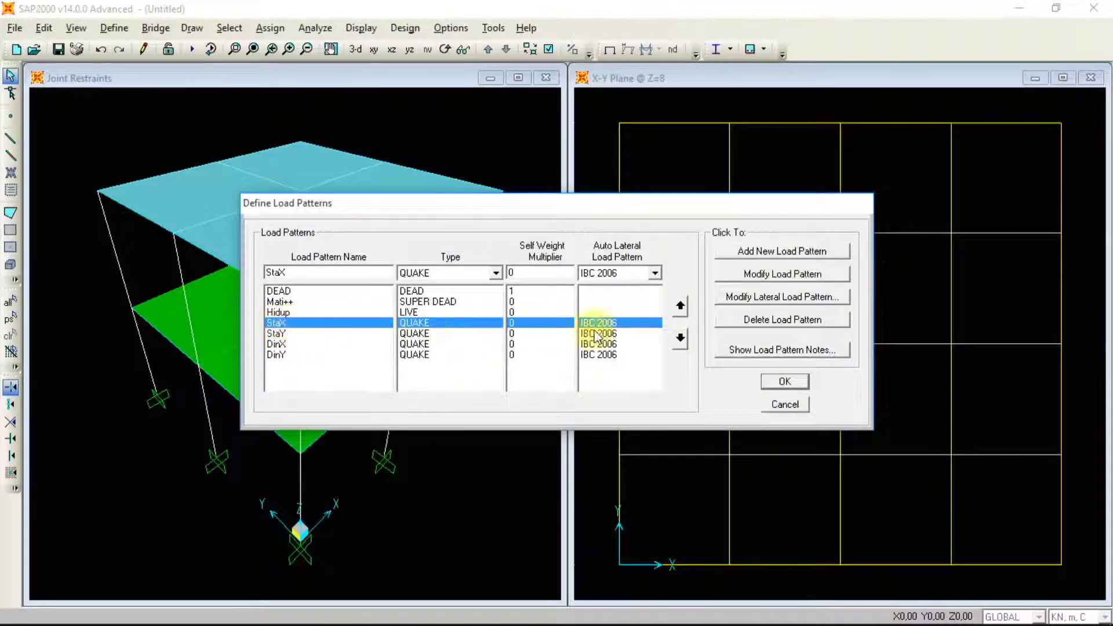
{"action": "left_click", "coordinate": [766, 299]}
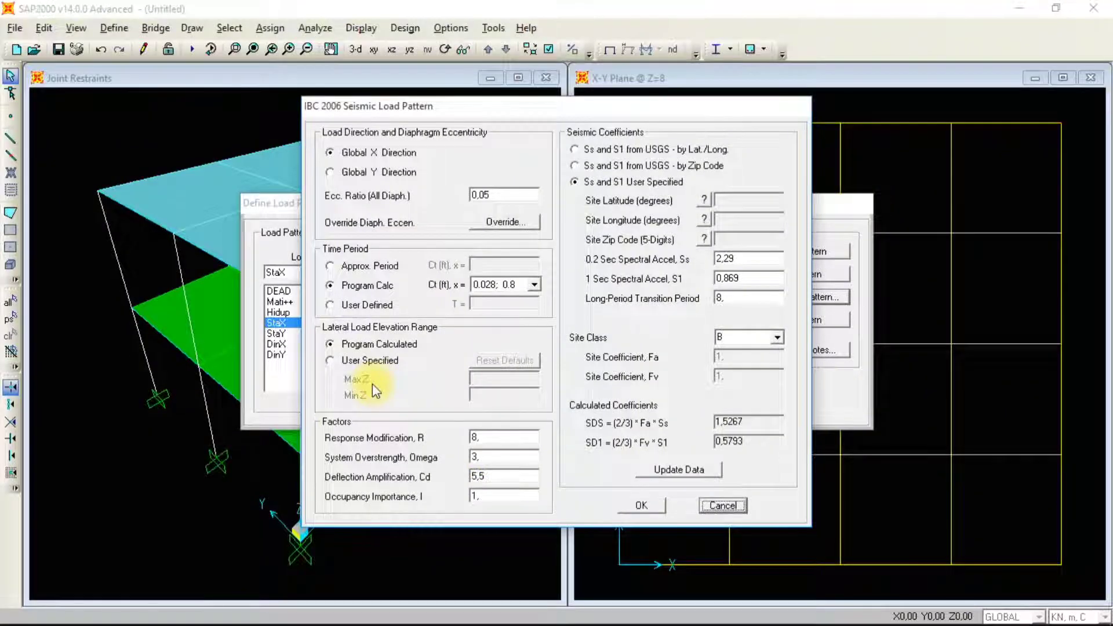
{"action": "key", "text": "alt+Tab"}
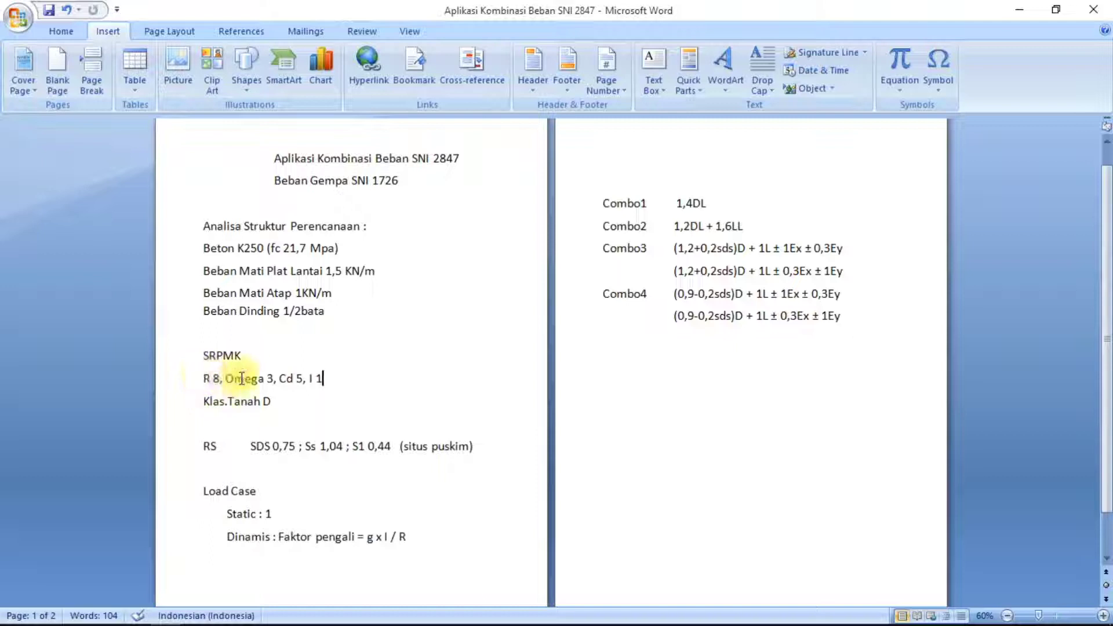
{"action": "key", "text": "alt+Tab"}
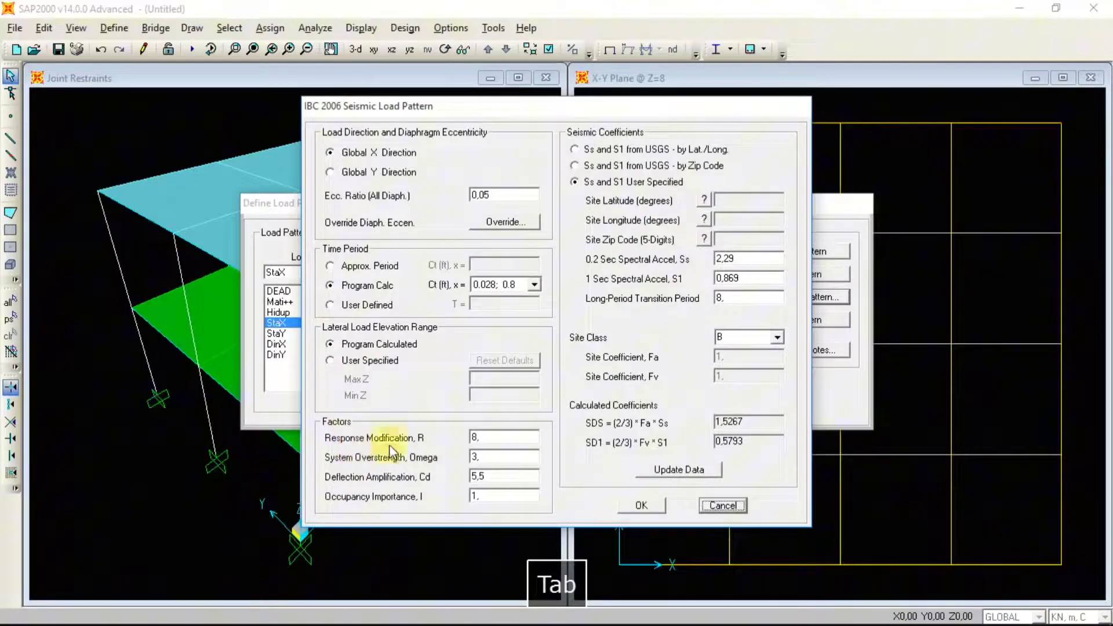
{"action": "key", "text": "alt+Tab"}
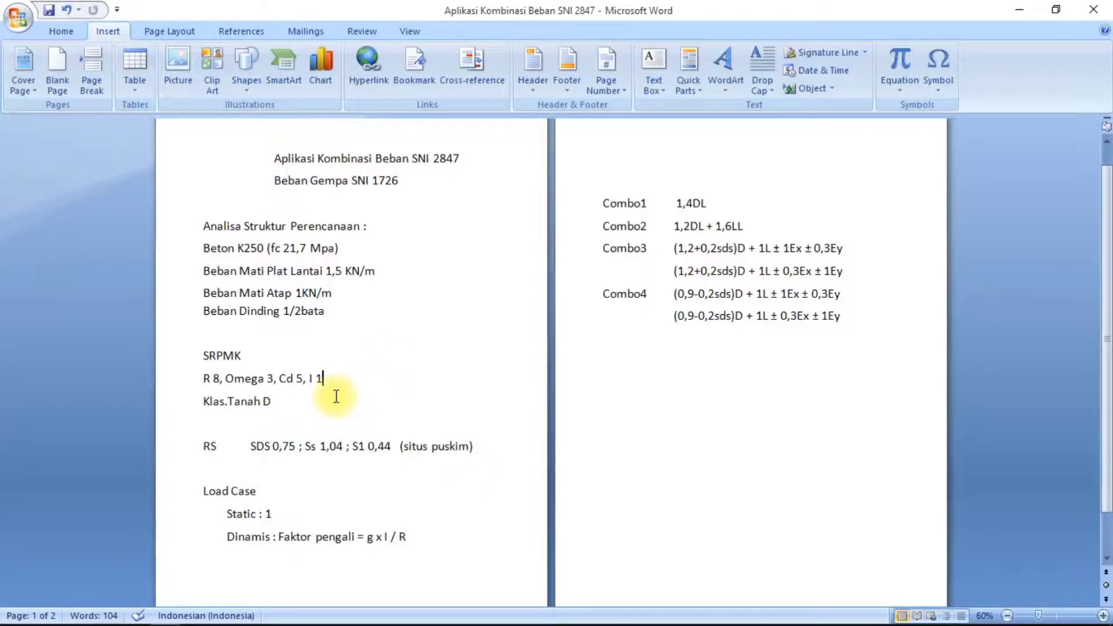
{"action": "key", "text": "alt+Tab"}
{"action": "double_click", "coordinate": [494, 479]}
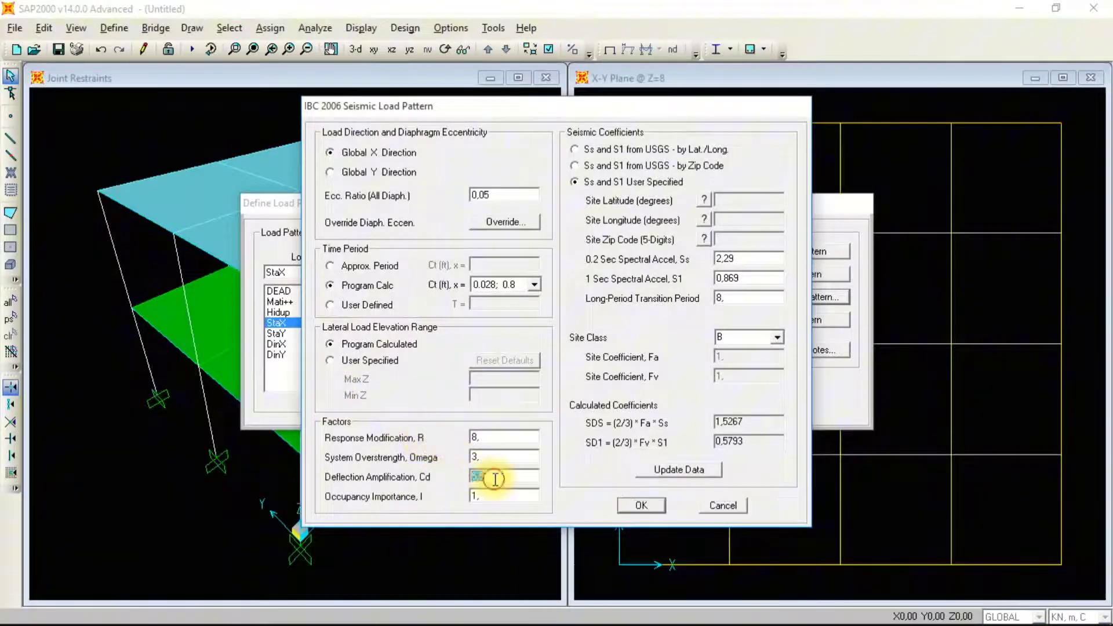
{"action": "type", "text": "5"}
Set StaX's long-period transition period to 12 and its site class to D, as given in the Word notes
{"action": "double_click", "coordinate": [731, 301]}
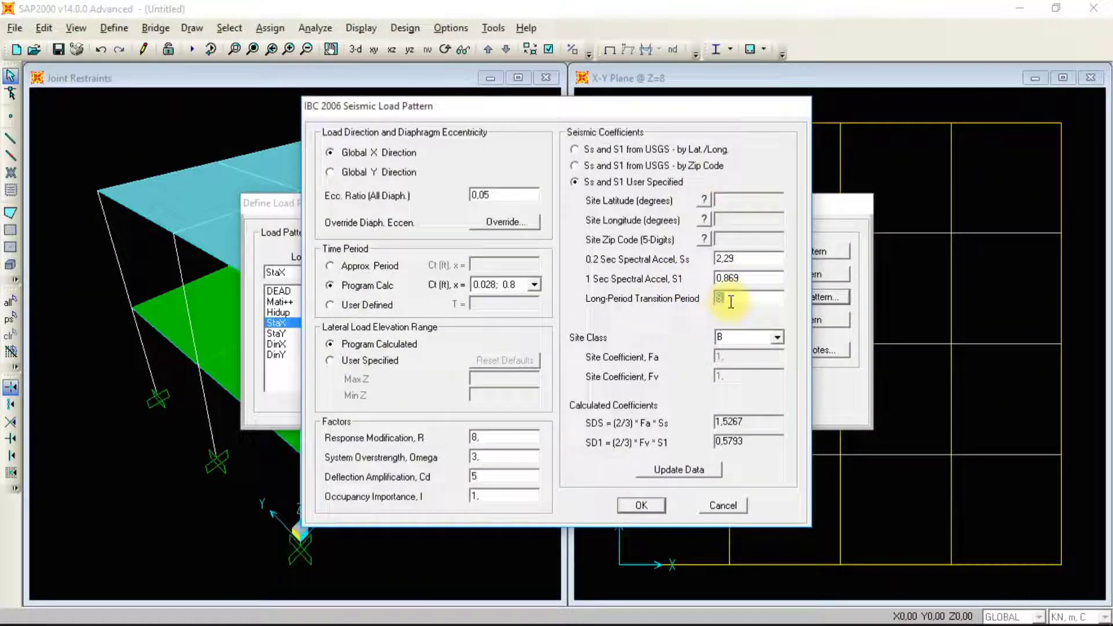
{"action": "type", "text": "12"}
{"action": "key", "text": "alt+Tab"}
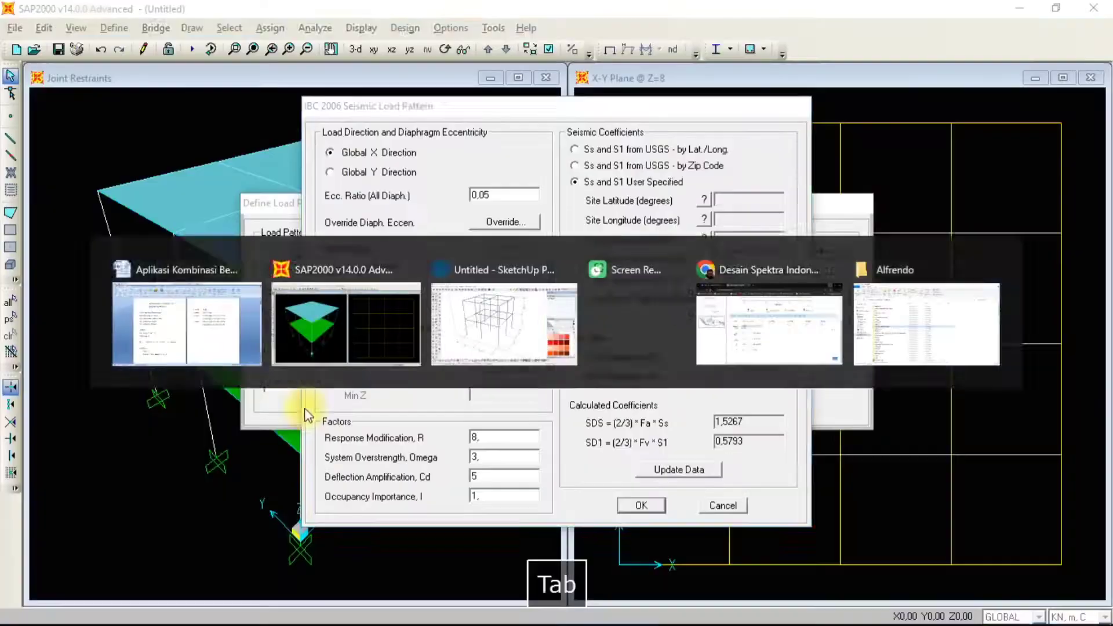
{"action": "key", "text": "alt+Tab"}
{"action": "left_click", "coordinate": [778, 337]}
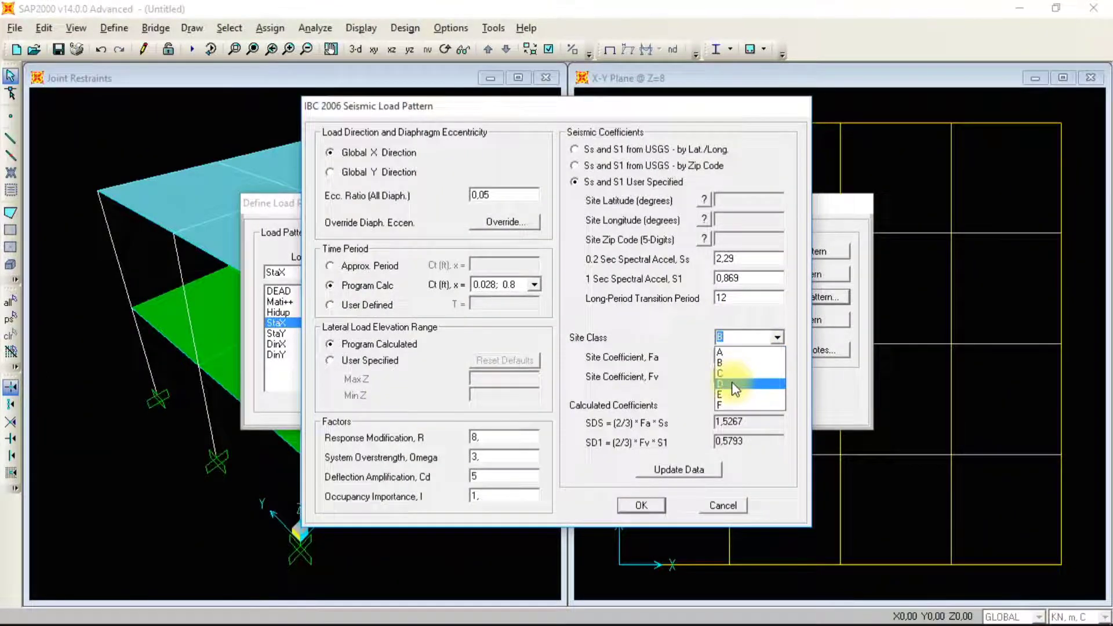
{"action": "left_click", "coordinate": [735, 384]}
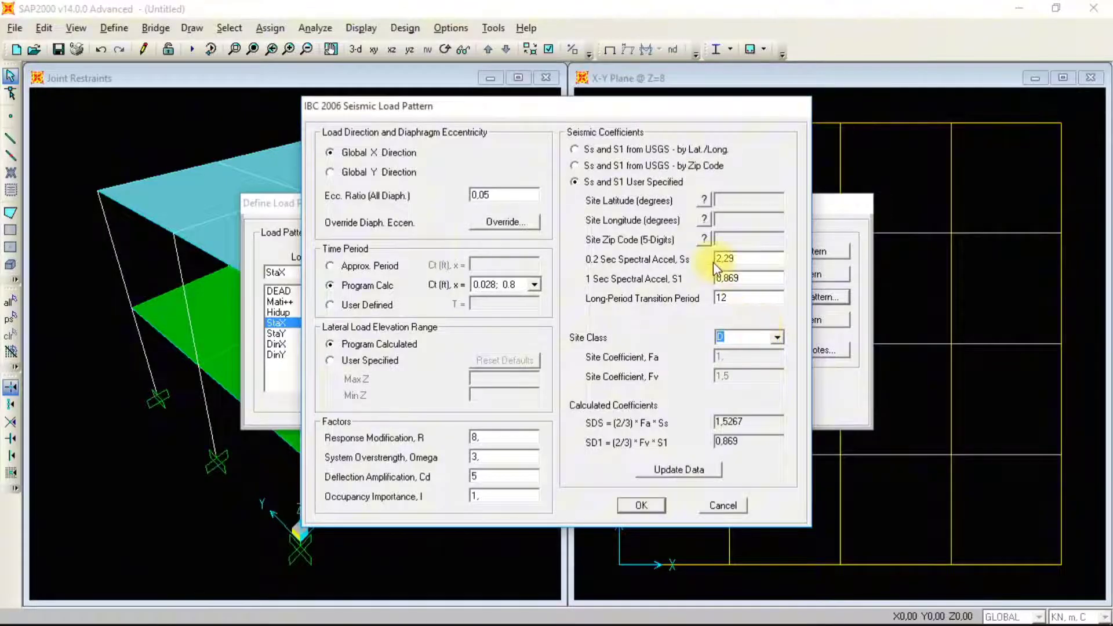
Look up Ss in the Word notes and set StaX's 0.2 Sec Spectral Accel to 1,04
{"action": "key", "text": "alt+Tab"}
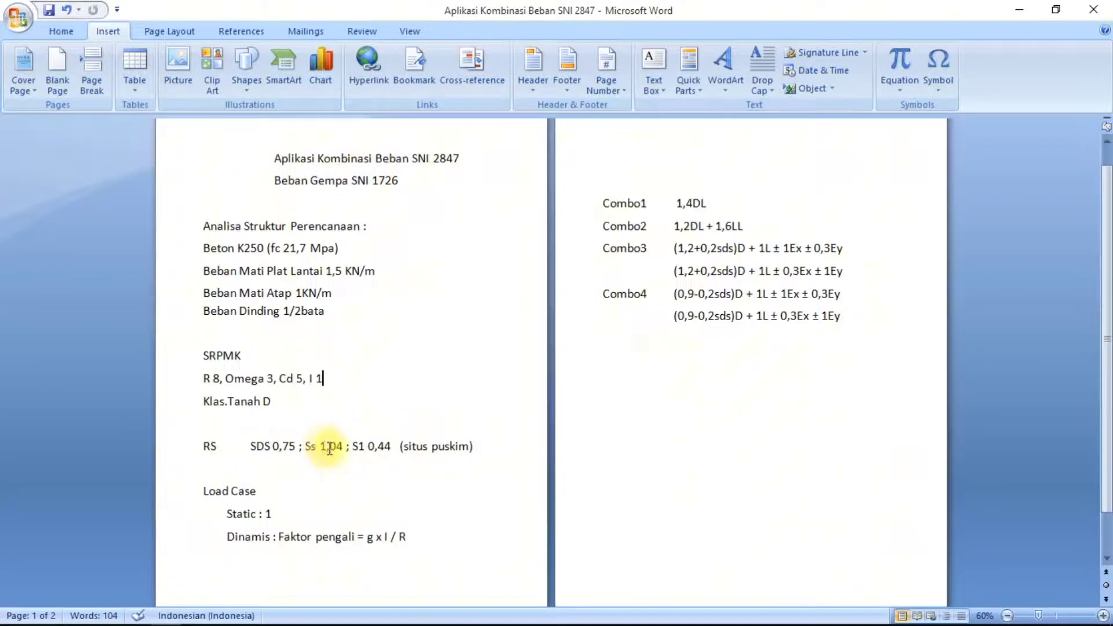
{"action": "key", "text": "alt+Tab"}
{"action": "double_click", "coordinate": [756, 264]}
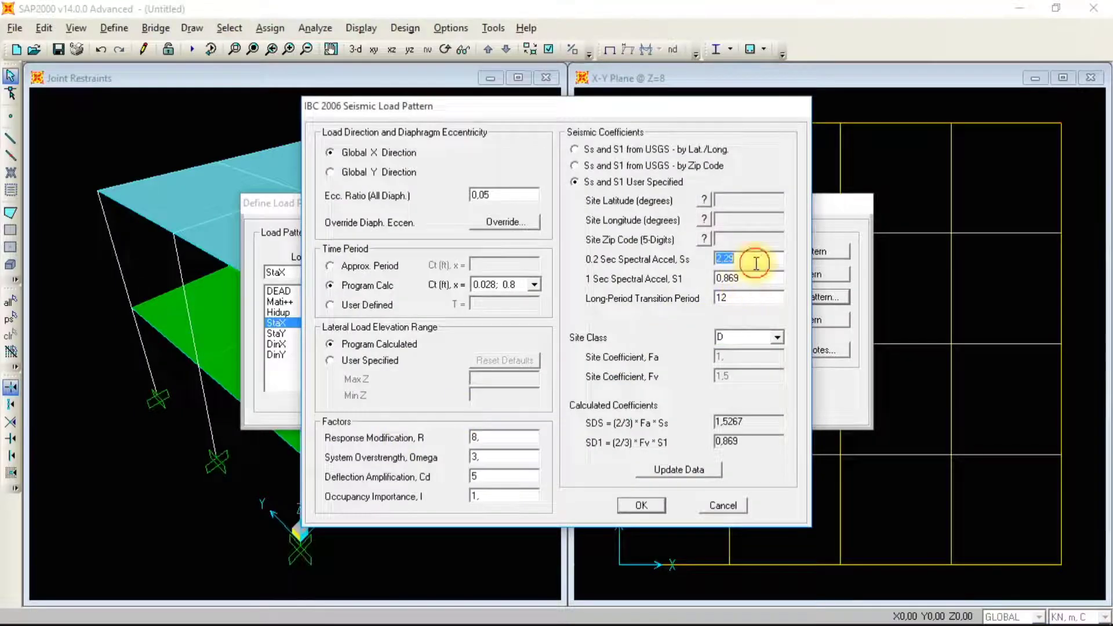
{"action": "type", "text": "1"}
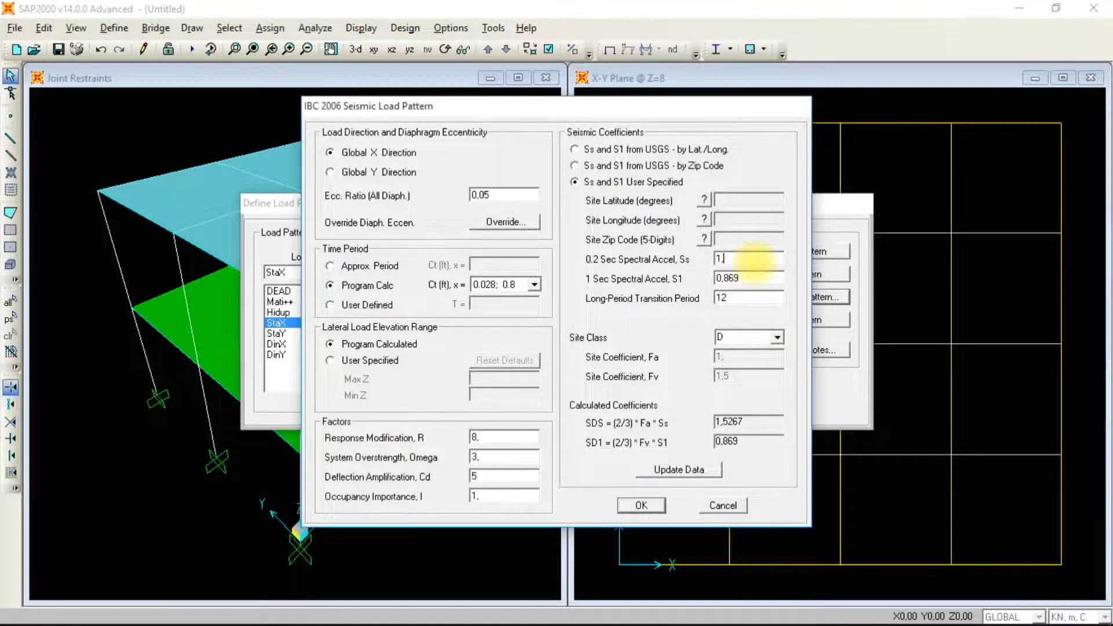
{"action": "type", "text": ",04"}
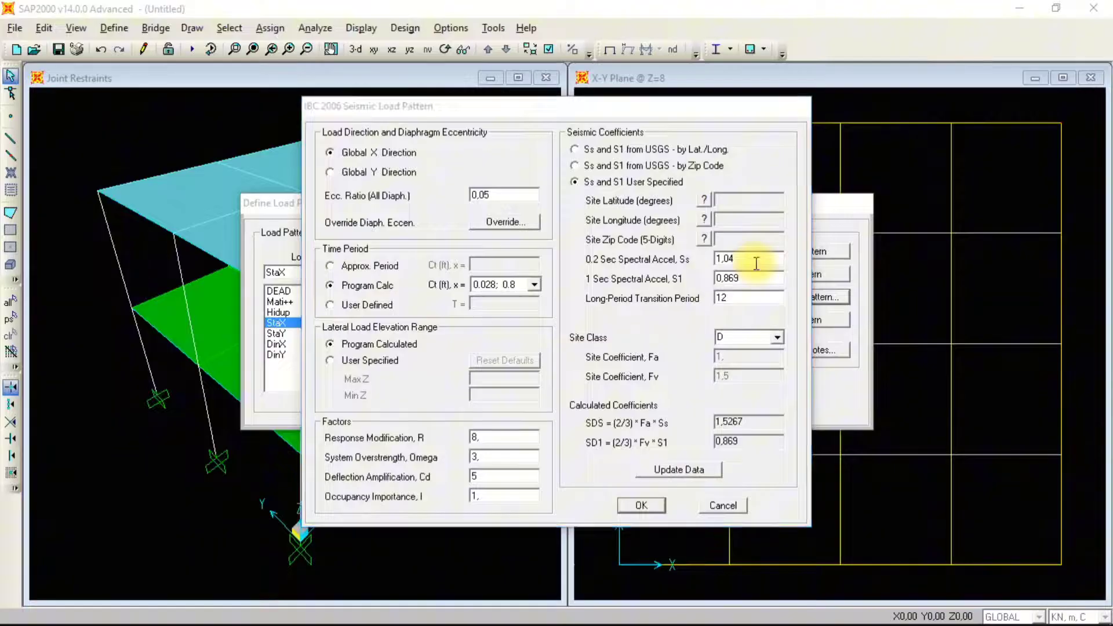
Look up S1 in the Word notes, set StaX's 1 Sec Spectral Accel to 0,44 and accept the seismic settings
{"action": "key", "text": "alt+Tab"}
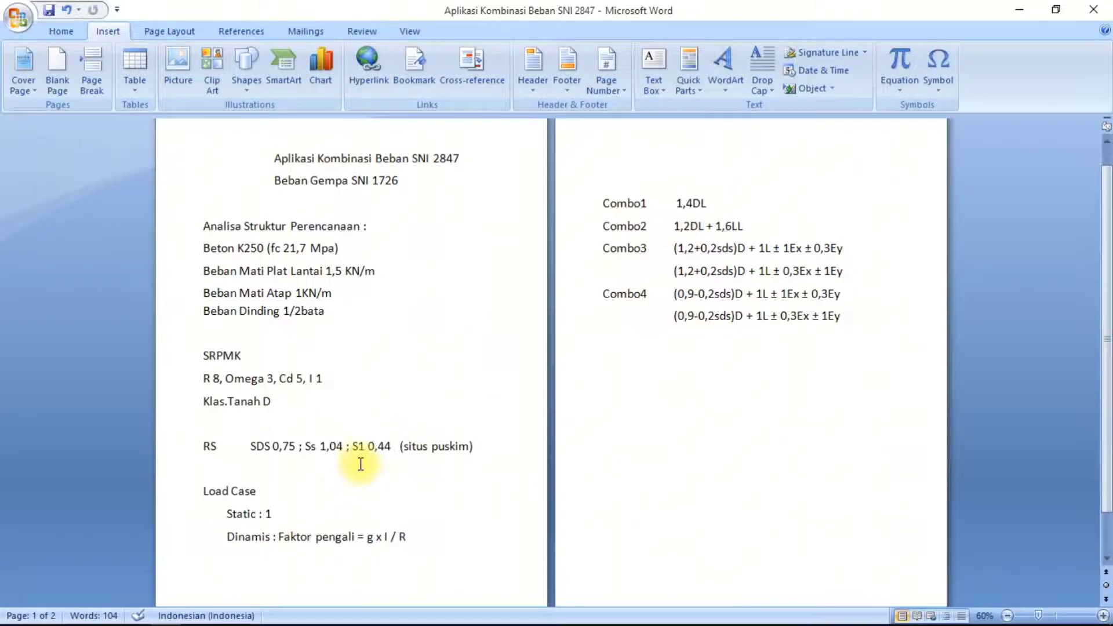
{"action": "key", "text": "alt+Tab"}
{"action": "double_click", "coordinate": [753, 279]}
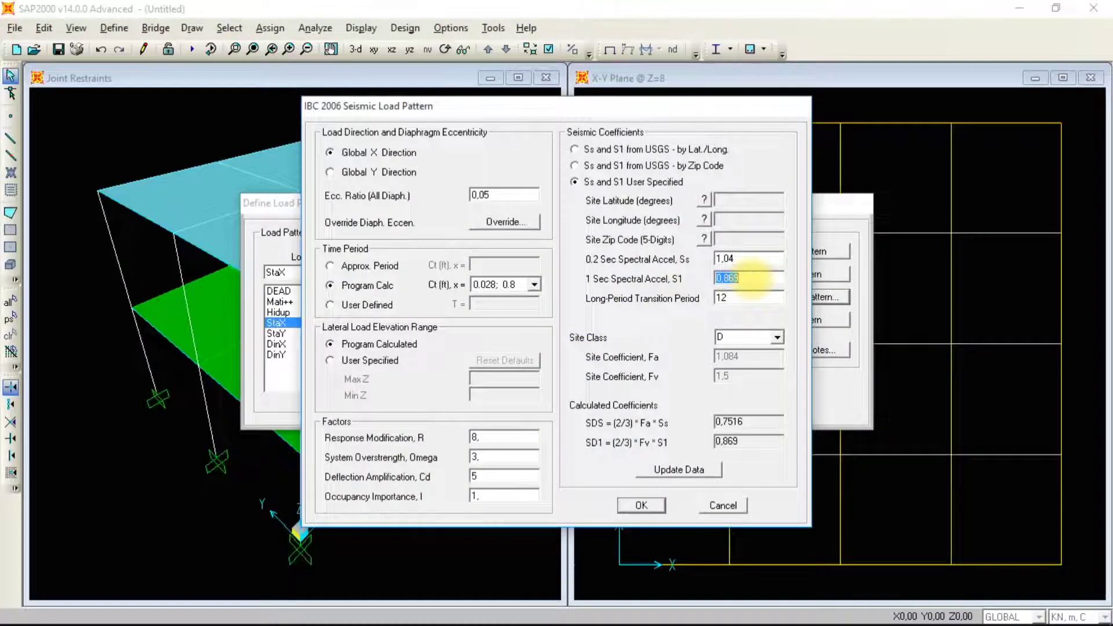
{"action": "type", "text": "0,44"}
{"action": "key", "text": "alt+Tab"}
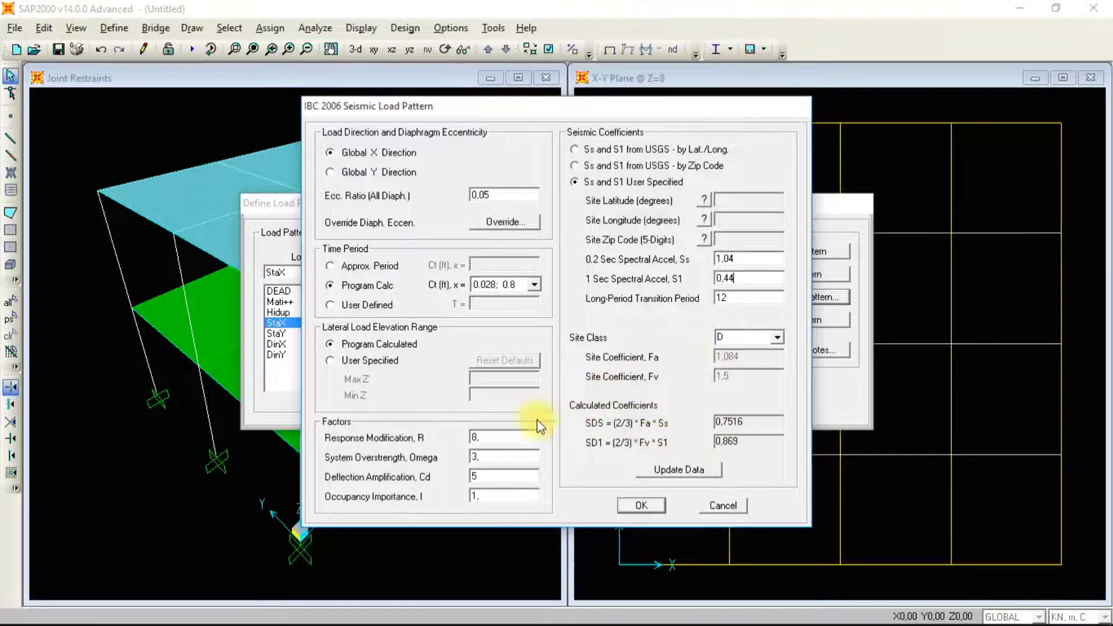
{"action": "left_click", "coordinate": [654, 506]}
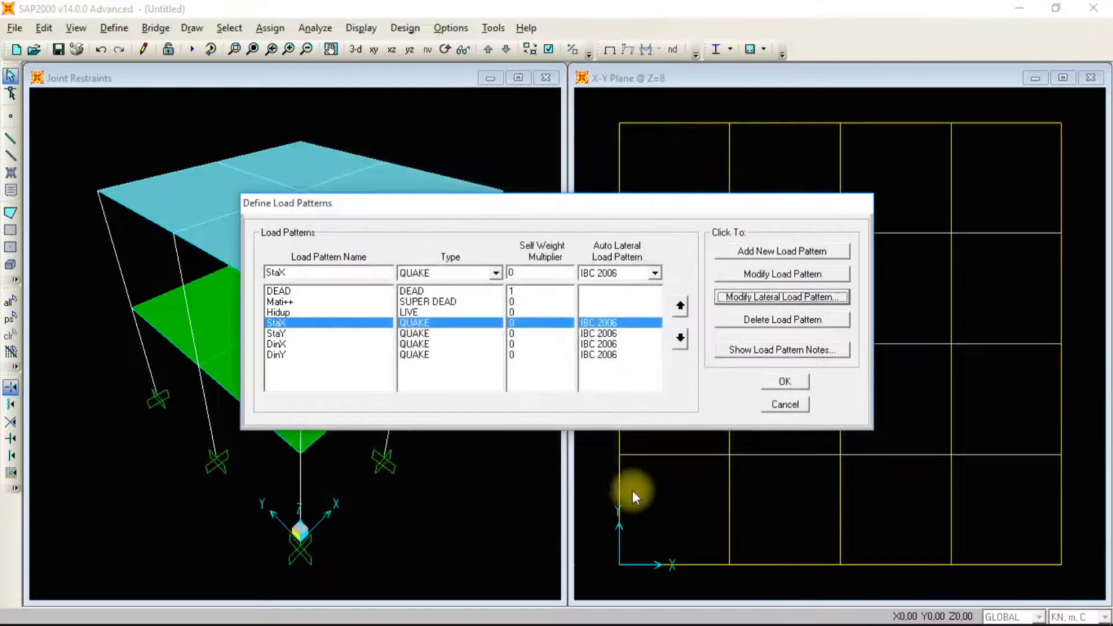
Modify the lateral load pattern of StaY to act in the Global Y Direction
{"action": "left_click", "coordinate": [281, 334]}
{"action": "left_click", "coordinate": [748, 297]}
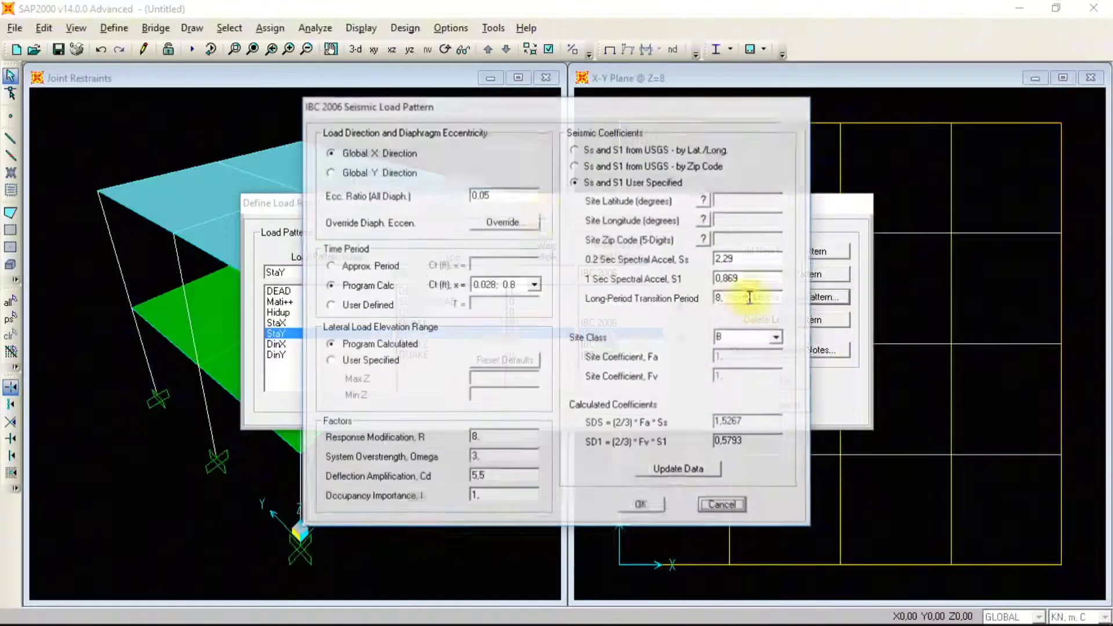
{"action": "left_click", "coordinate": [366, 173]}
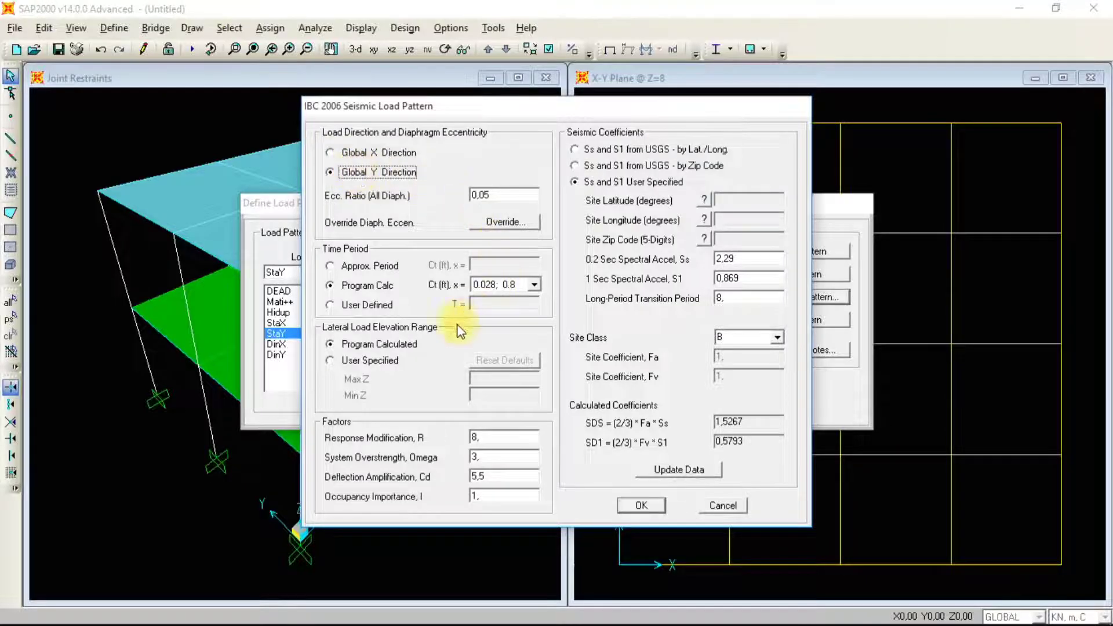
Set StaY's spectral accelerations to 1,04 for Ss and 0,44 for S1
{"action": "double_click", "coordinate": [739, 256]}
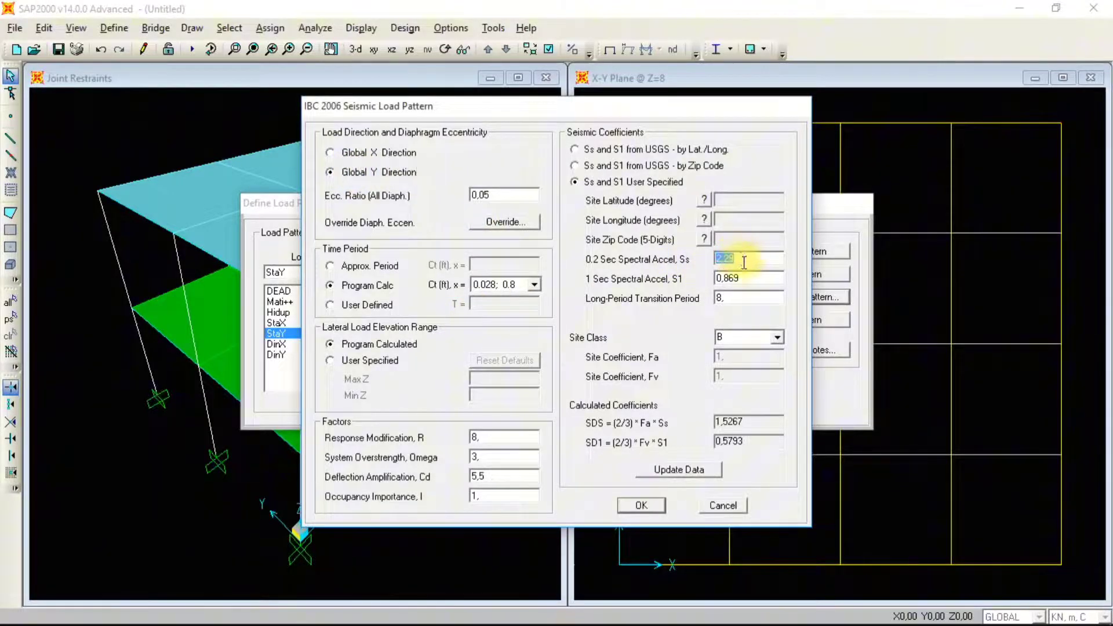
{"action": "type", "text": "1,04"}
{"action": "key", "text": "Tab"}
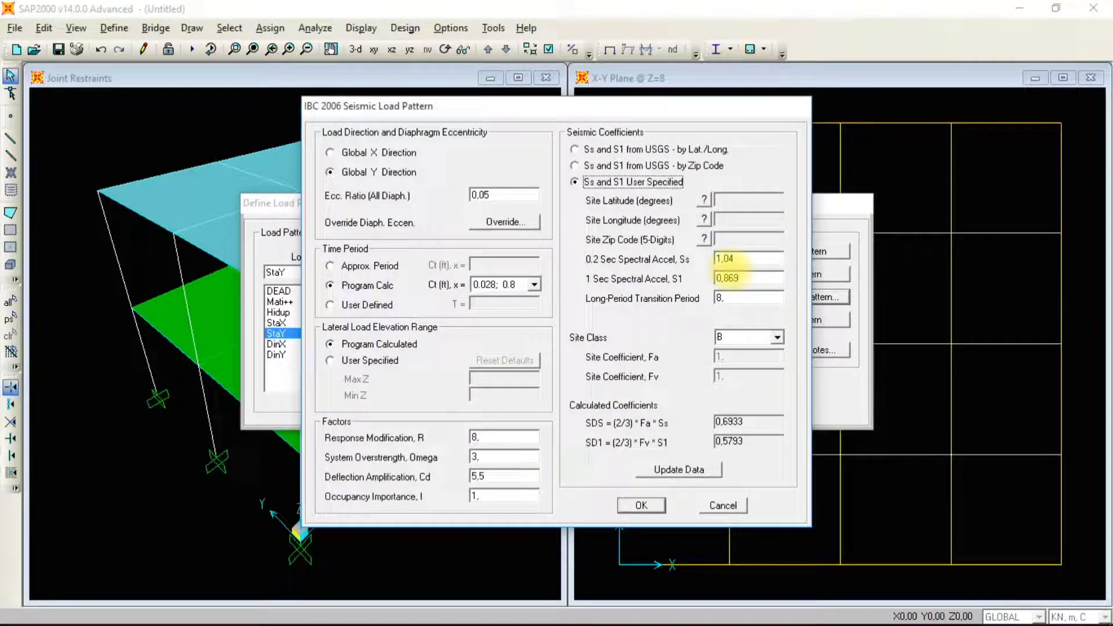
{"action": "double_click", "coordinate": [764, 277]}
{"action": "type", "text": "0,"}
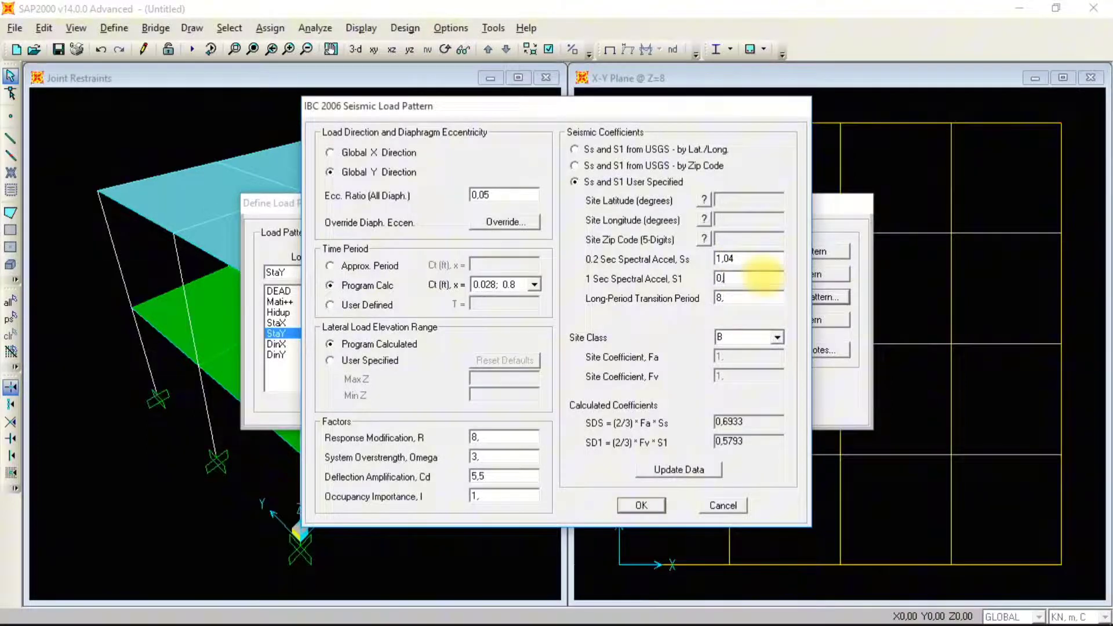
{"action": "type", "text": "44"}
Set StaY's long-period transition period to 12 and its site class to D
{"action": "double_click", "coordinate": [760, 298]}
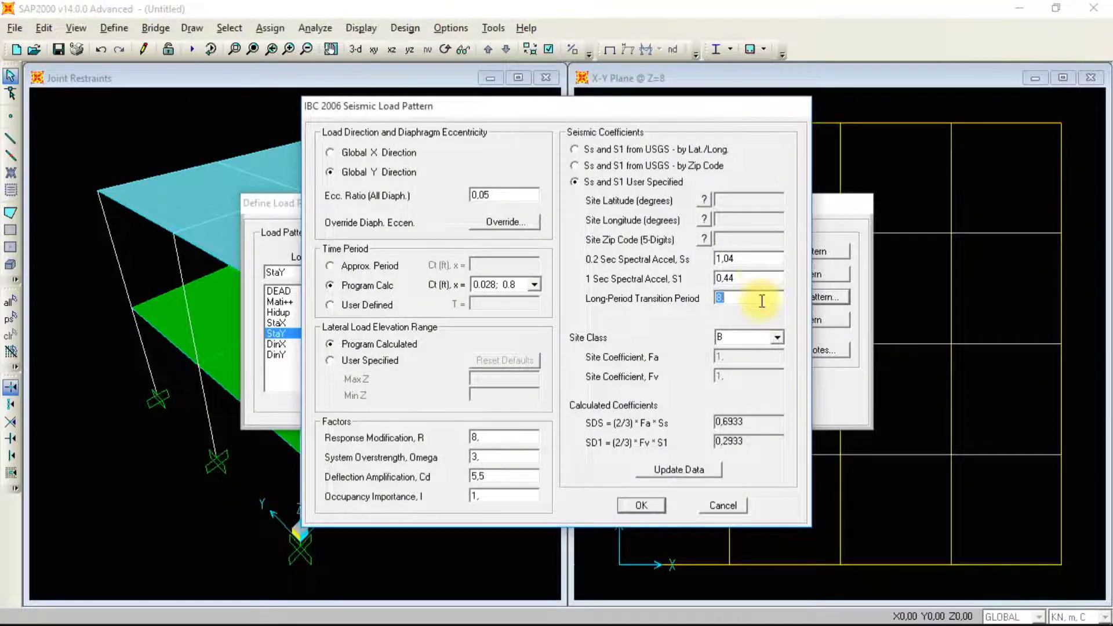
{"action": "type", "text": "12"}
{"action": "left_click", "coordinate": [775, 342]}
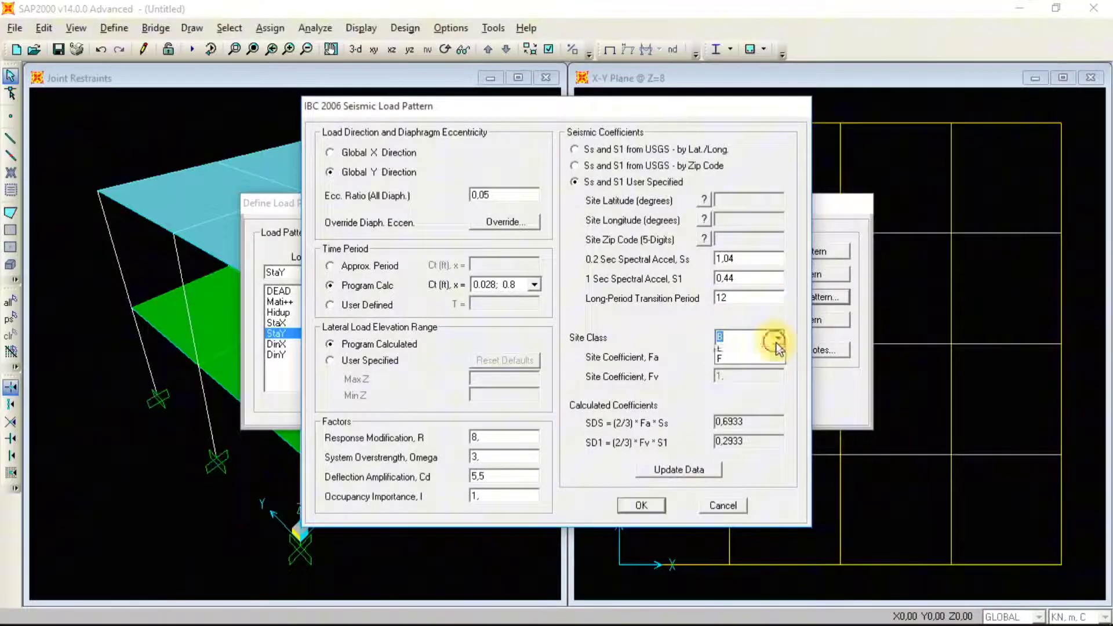
{"action": "left_click", "coordinate": [749, 381]}
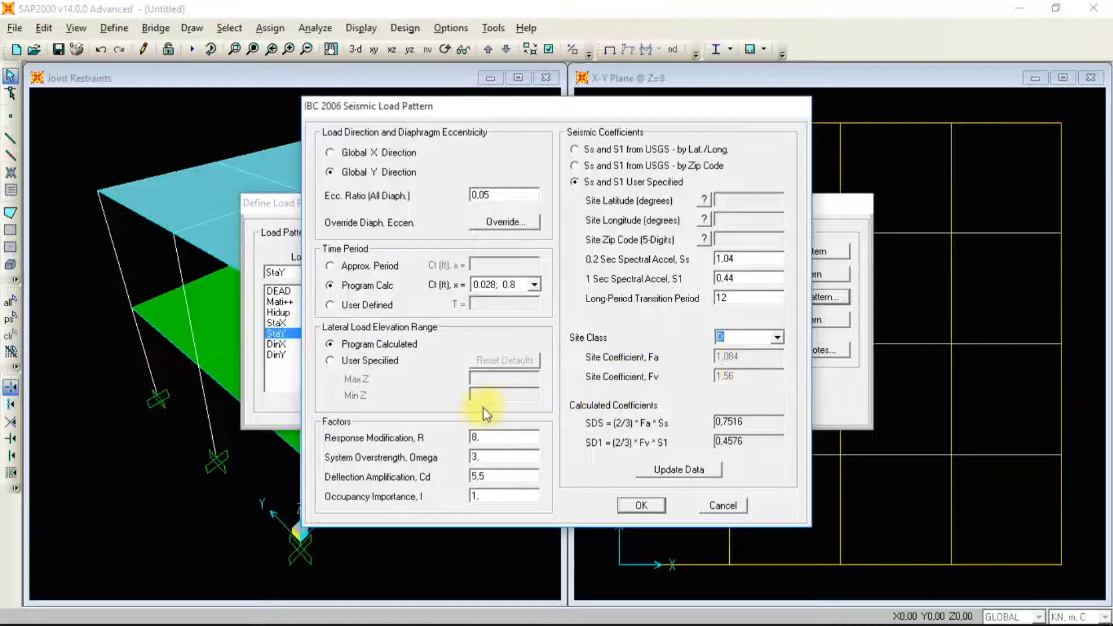
Set StaY's Deflection Amplification Cd to 5 and accept its seismic load settings
{"action": "double_click", "coordinate": [494, 477]}
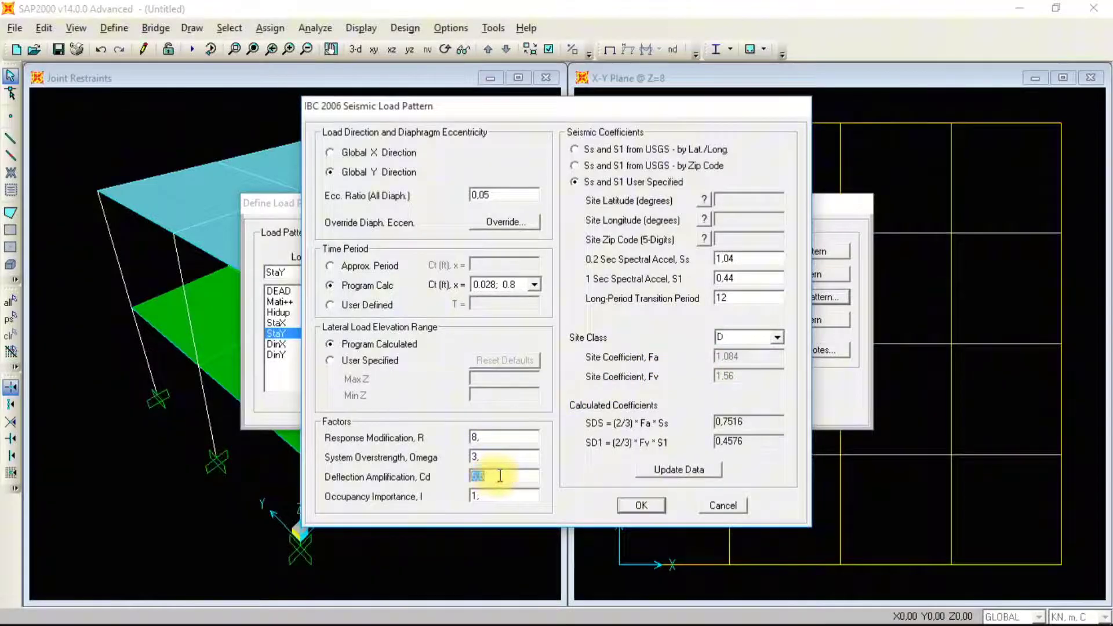
{"action": "type", "text": "5"}
{"action": "left_click", "coordinate": [645, 506]}
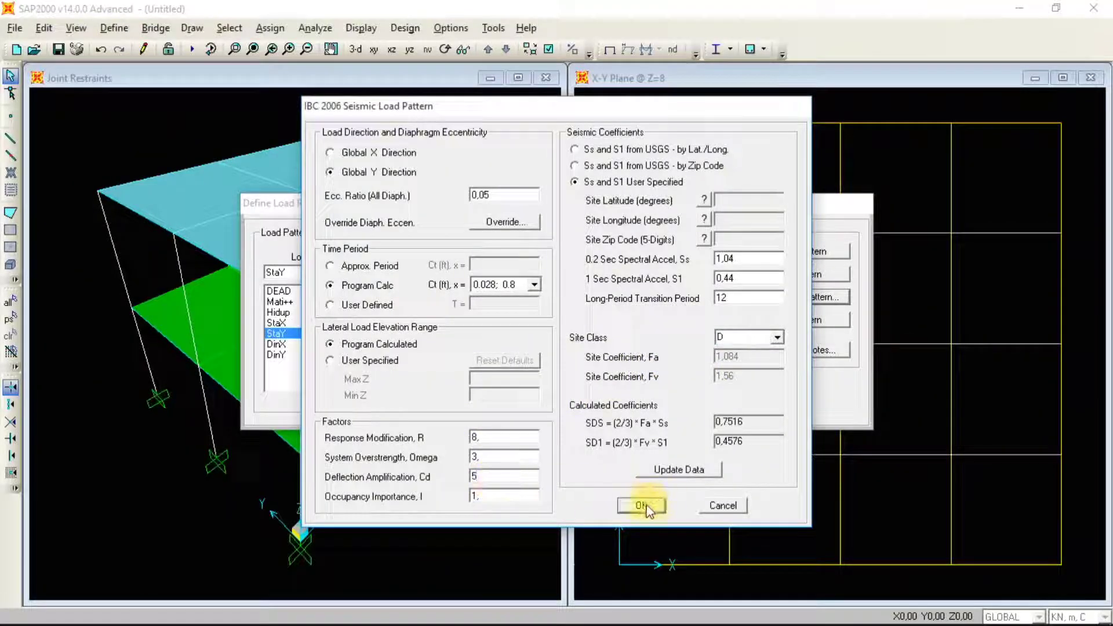
Modify the lateral load pattern of DinX, setting its Deflection Amplification Cd to 5
{"action": "left_click", "coordinate": [276, 344]}
{"action": "left_click", "coordinate": [750, 297]}
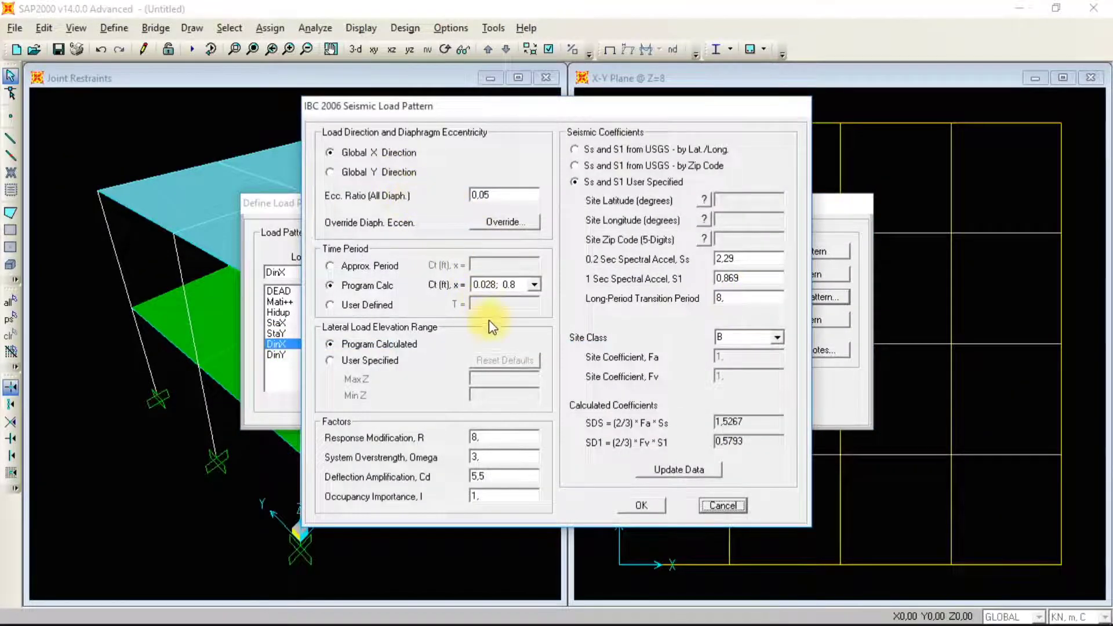
{"action": "double_click", "coordinate": [499, 475]}
{"action": "type", "text": "5"}
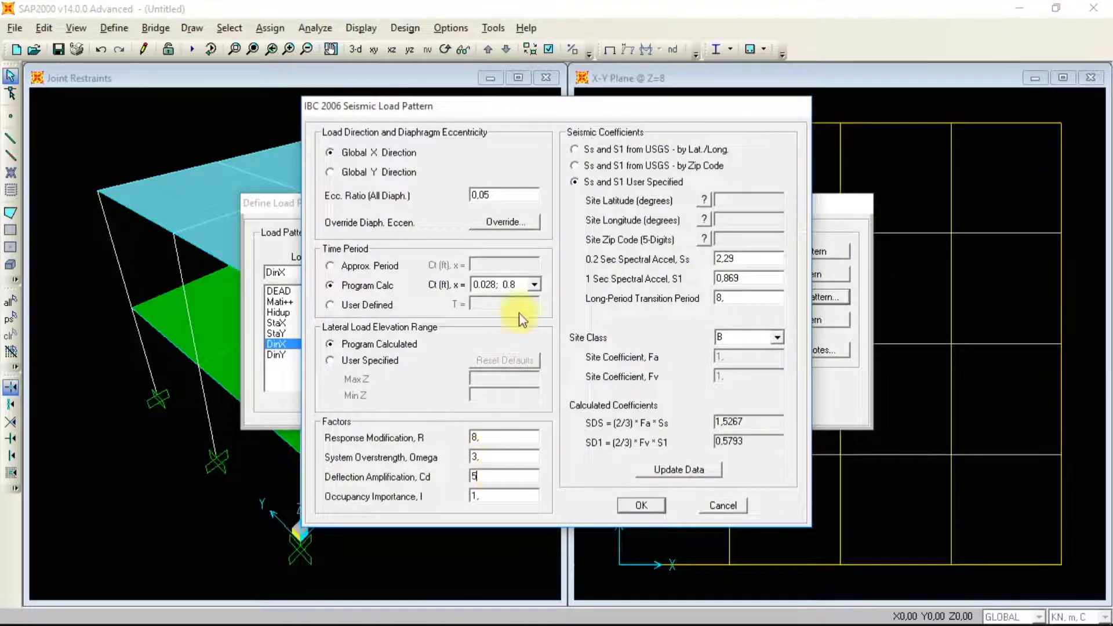
Set DinX's spectral accelerations to 1,04 for Ss and 0,44 for S1
{"action": "double_click", "coordinate": [743, 257]}
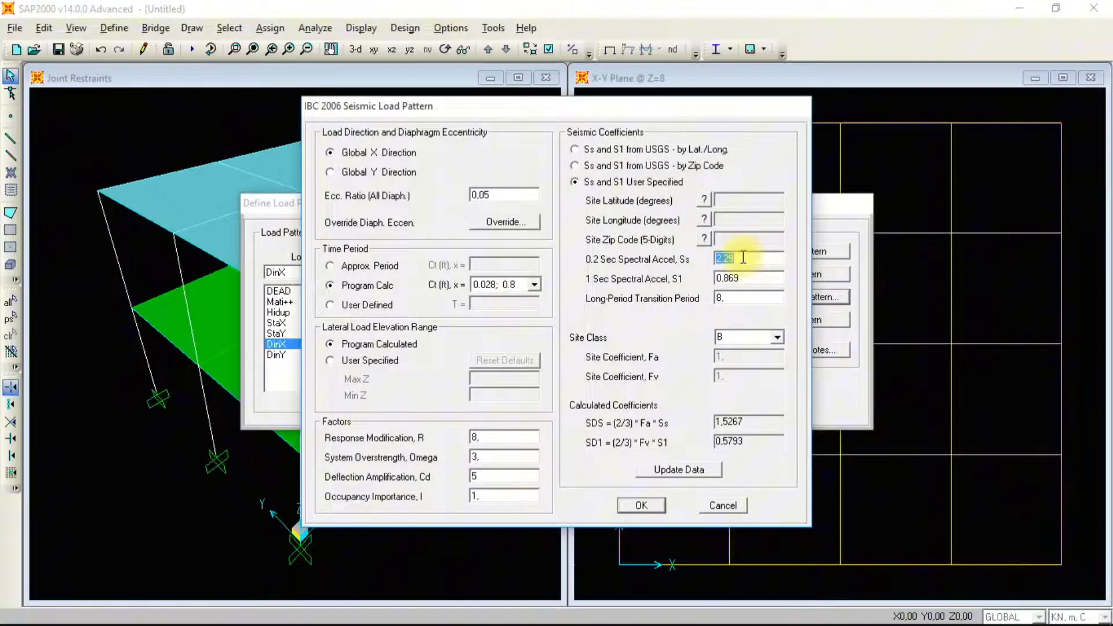
{"action": "type", "text": "1,"}
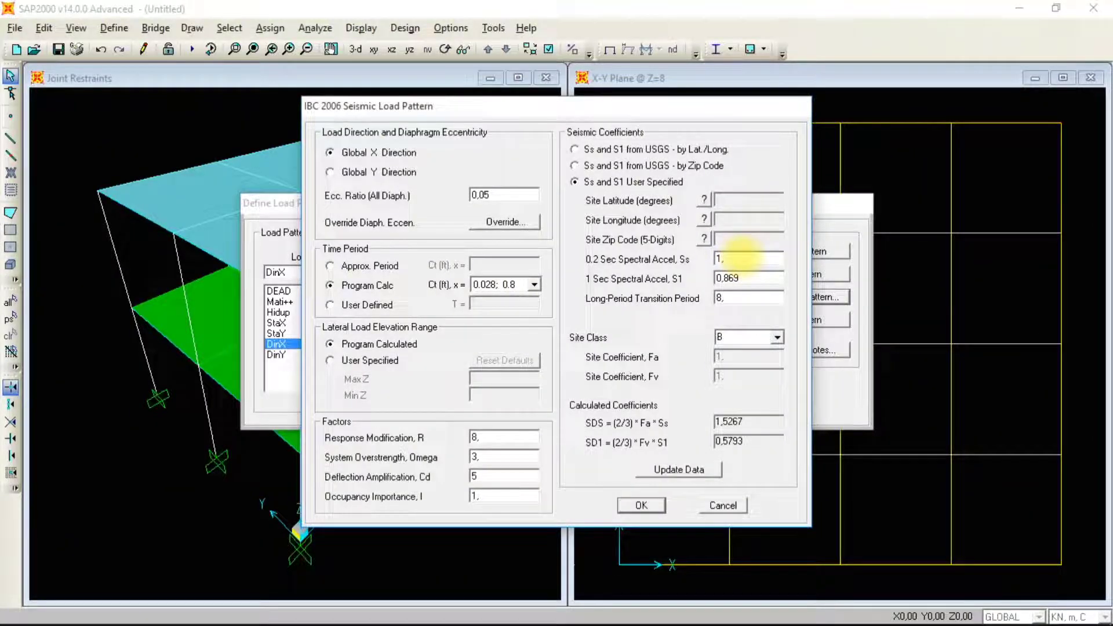
{"action": "type", "text": "04"}
{"action": "key", "text": "Tab"}
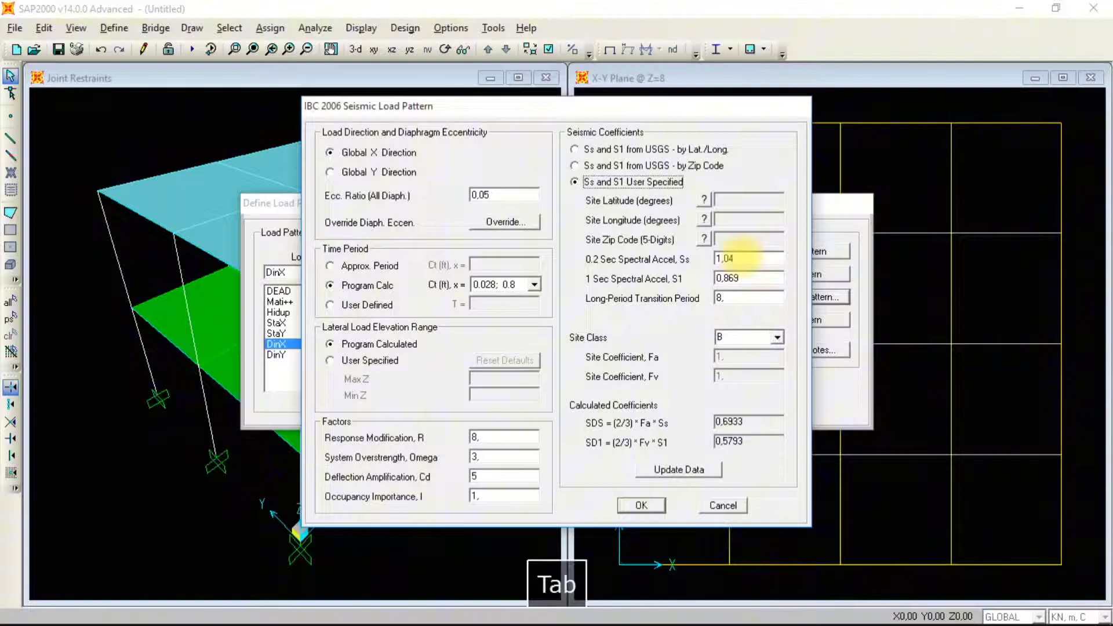
{"action": "double_click", "coordinate": [759, 279]}
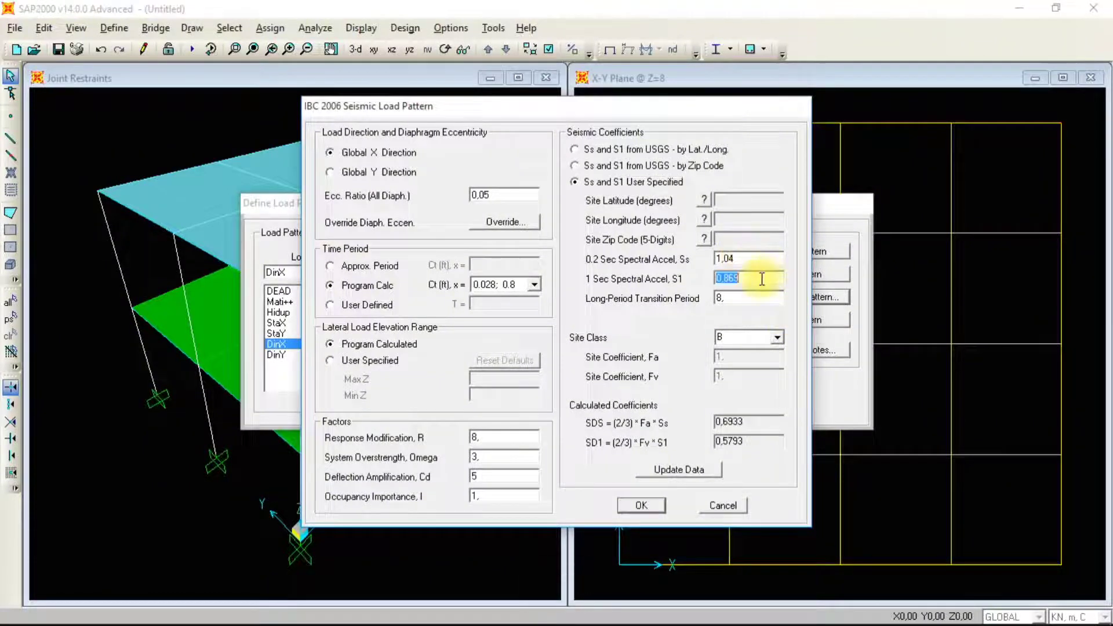
{"action": "type", "text": "0,44"}
Set DinX's long-period transition period to 12 and site class to D, and accept its seismic load settings
{"action": "double_click", "coordinate": [757, 297]}
{"action": "type", "text": "12"}
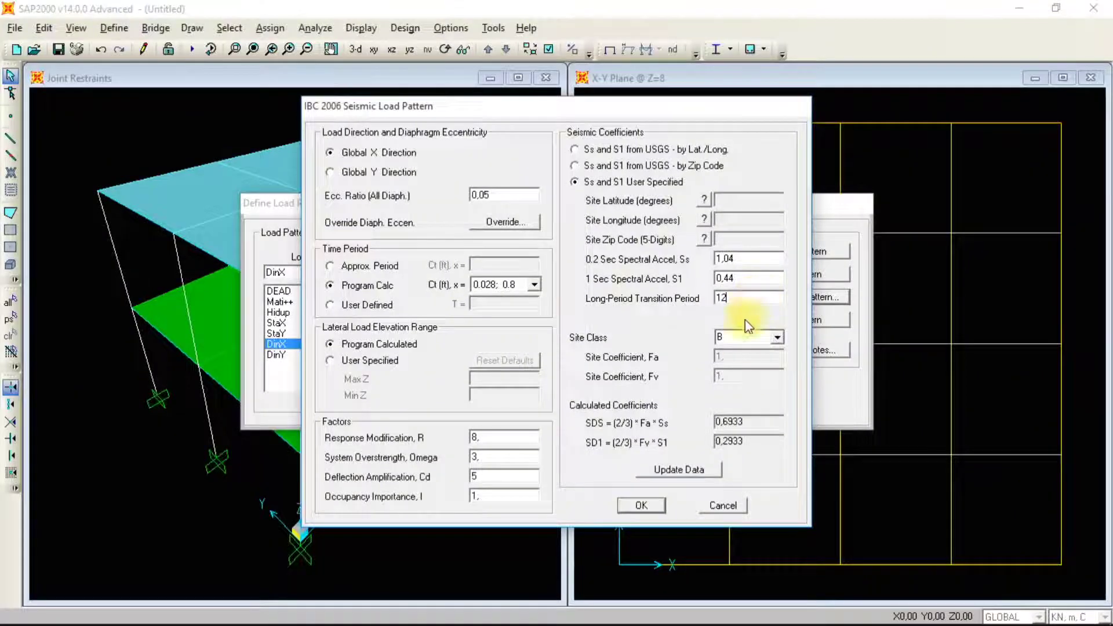
{"action": "left_click", "coordinate": [777, 337]}
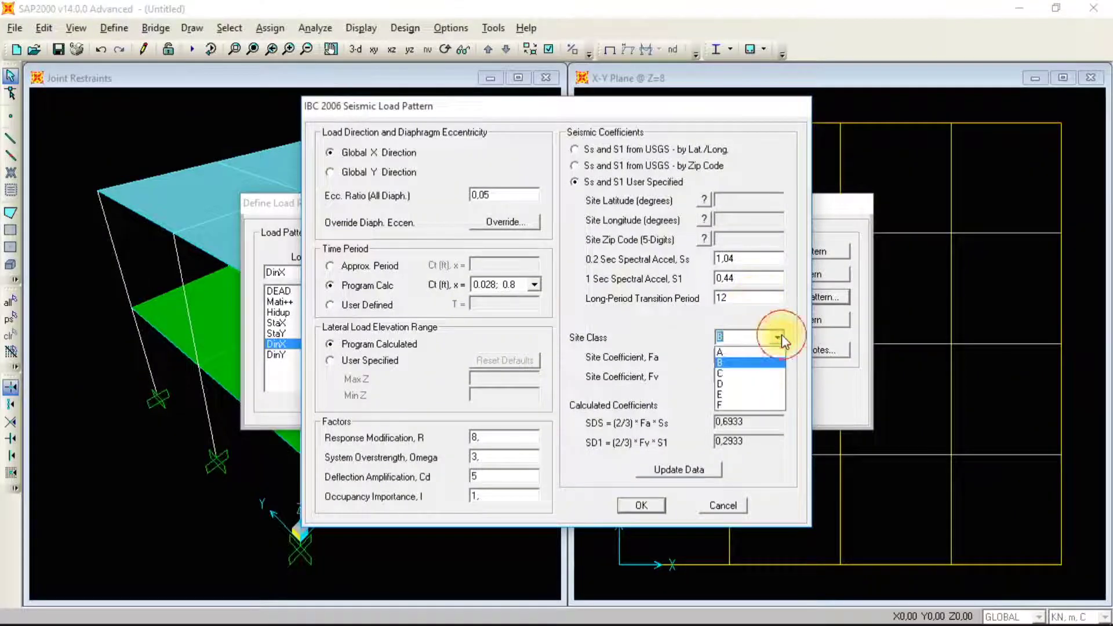
{"action": "left_click", "coordinate": [745, 384]}
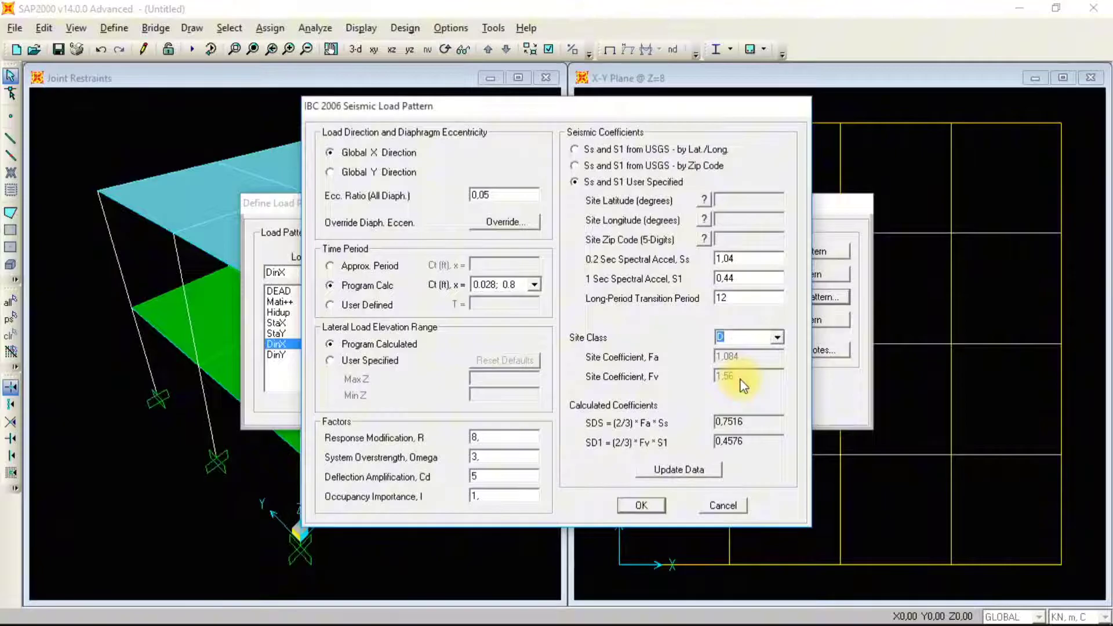
{"action": "left_click", "coordinate": [640, 506]}
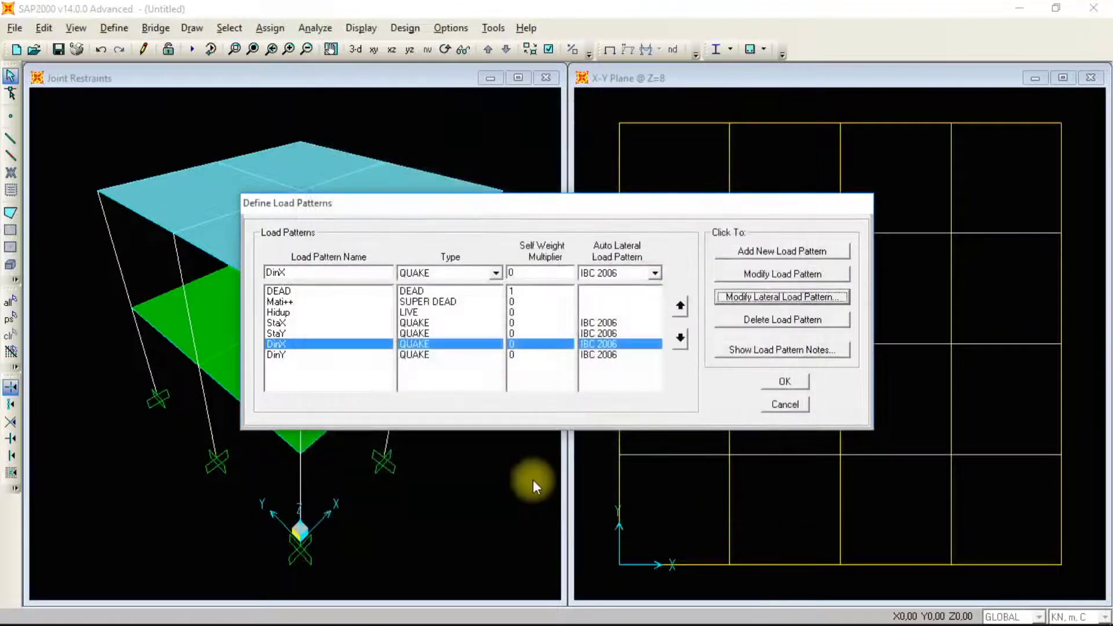
Modify the lateral load pattern of DinY to act in the Global Y Direction
{"action": "left_click", "coordinate": [281, 354]}
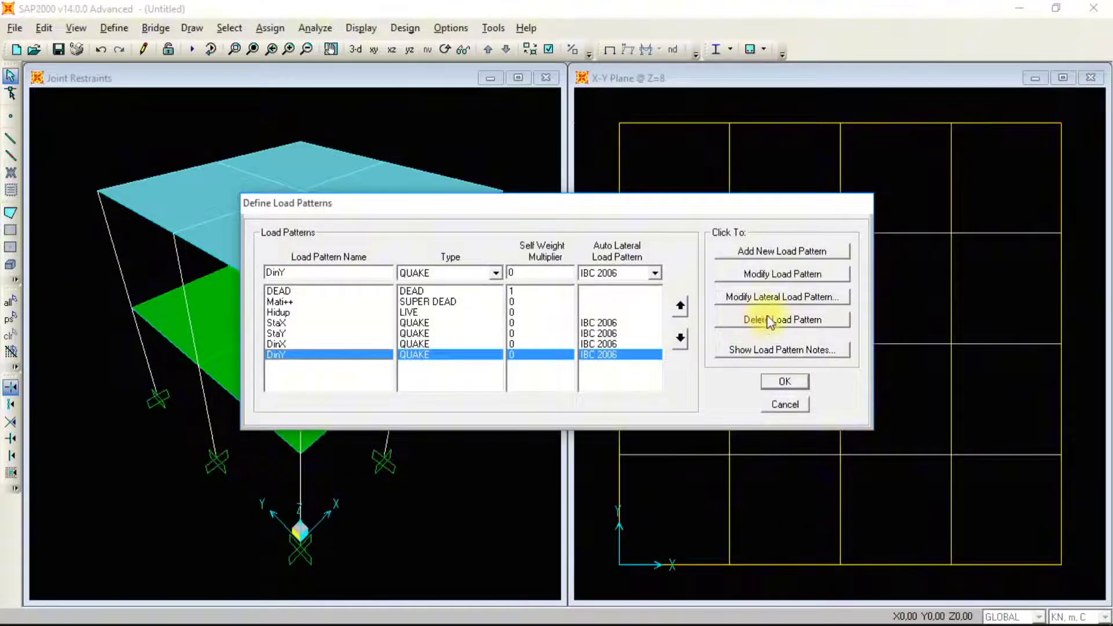
{"action": "left_click", "coordinate": [773, 296]}
{"action": "left_click", "coordinate": [397, 171]}
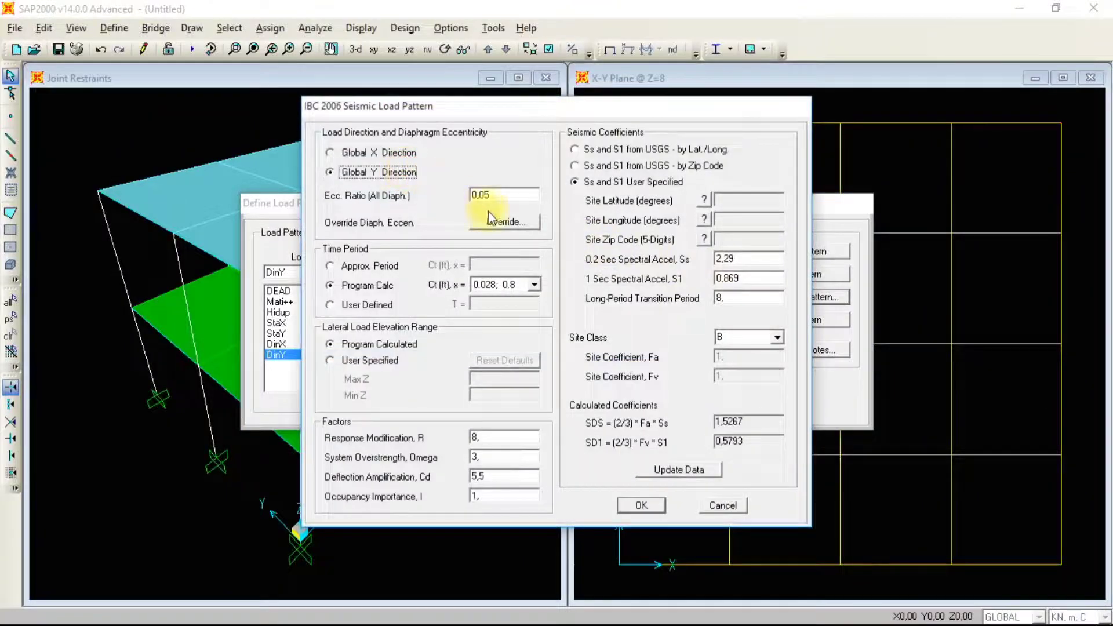
Set DinY's spectral accelerations to 1,04 for Ss and 0,44 for S1
{"action": "double_click", "coordinate": [739, 258]}
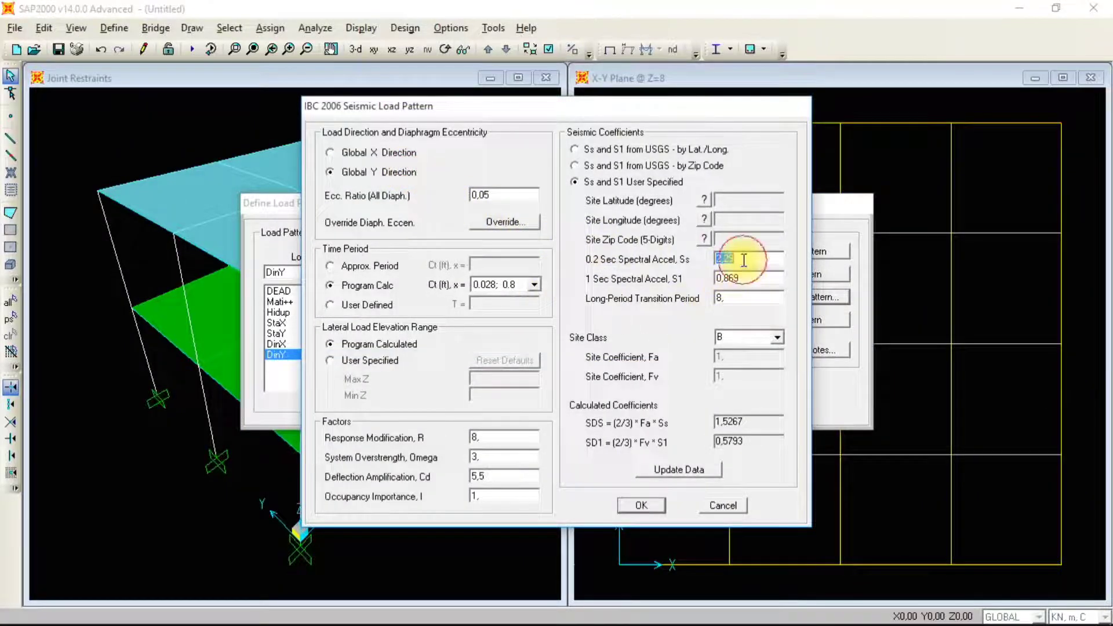
{"action": "type", "text": "1.04"}
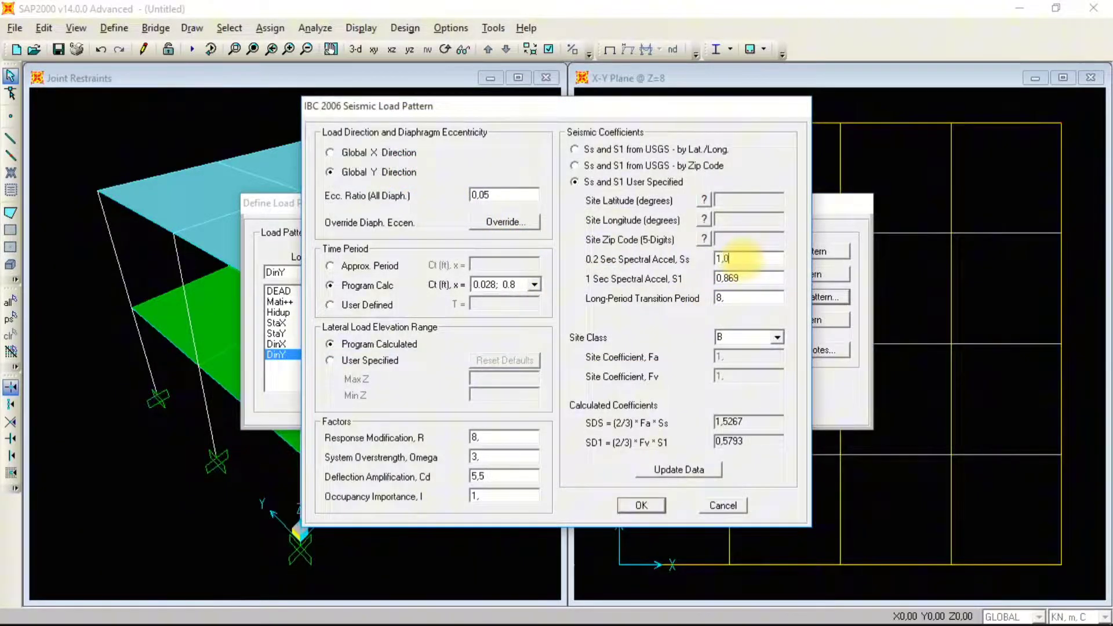
{"action": "double_click", "coordinate": [724, 278]}
{"action": "type", "text": "0,"}
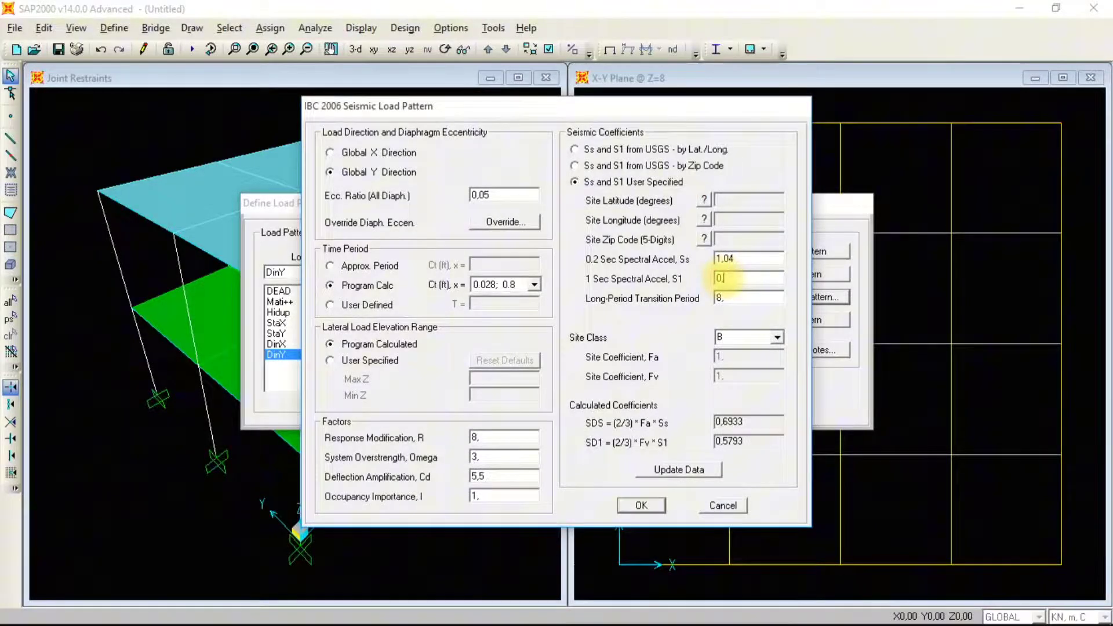
{"action": "type", "text": "44"}
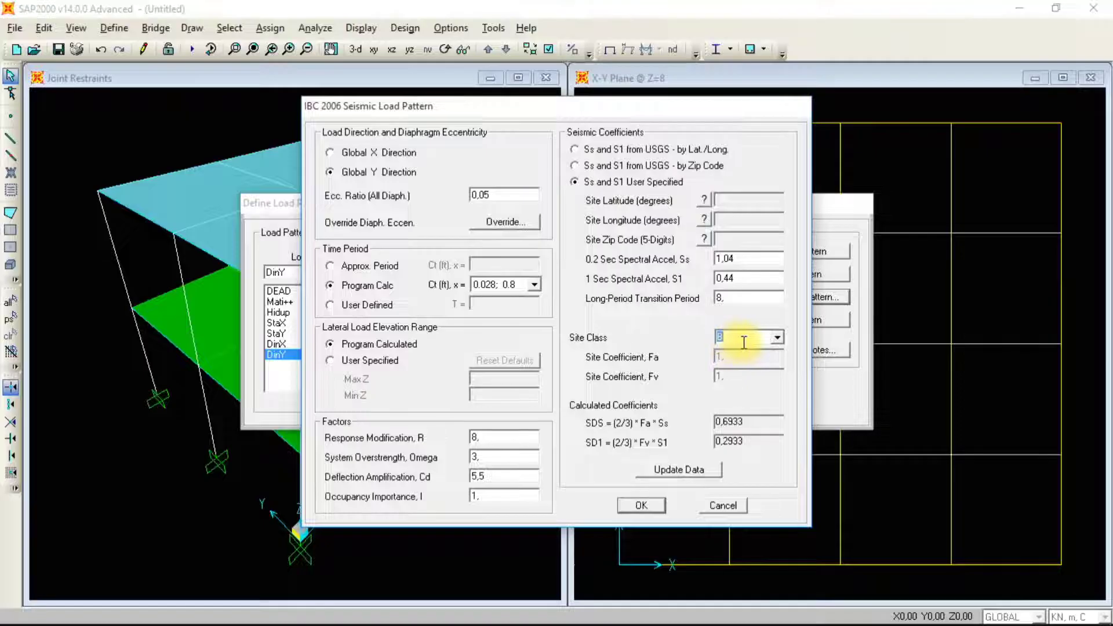
Set DinY's site class to D and its long-period transition period to 12
{"action": "left_click", "coordinate": [775, 337]}
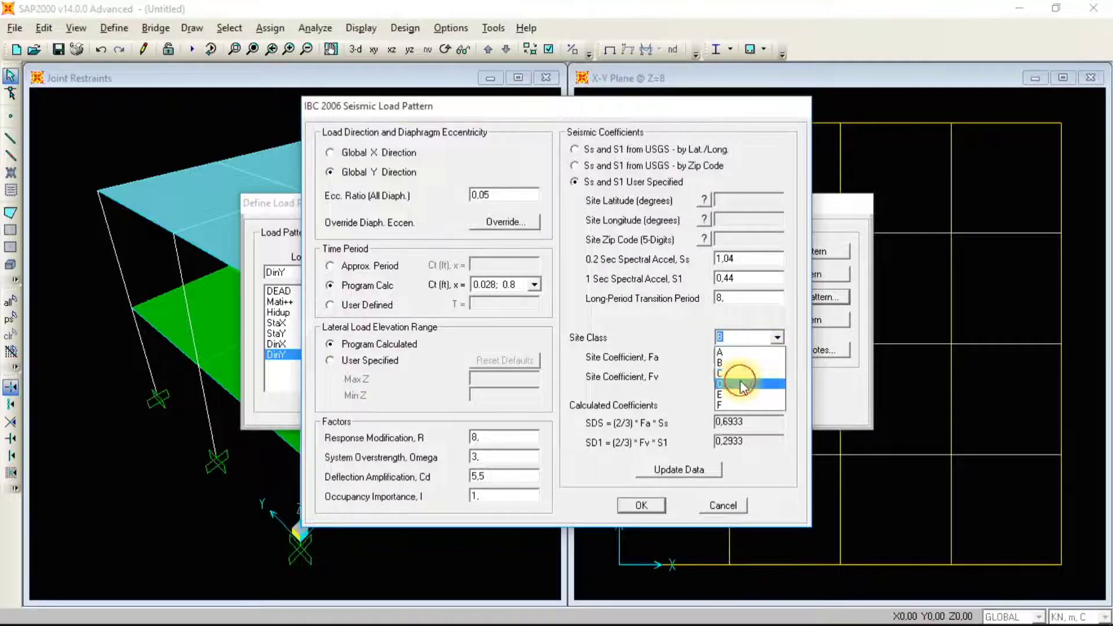
{"action": "left_click", "coordinate": [744, 384]}
{"action": "double_click", "coordinate": [746, 299]}
{"action": "type", "text": "12"}
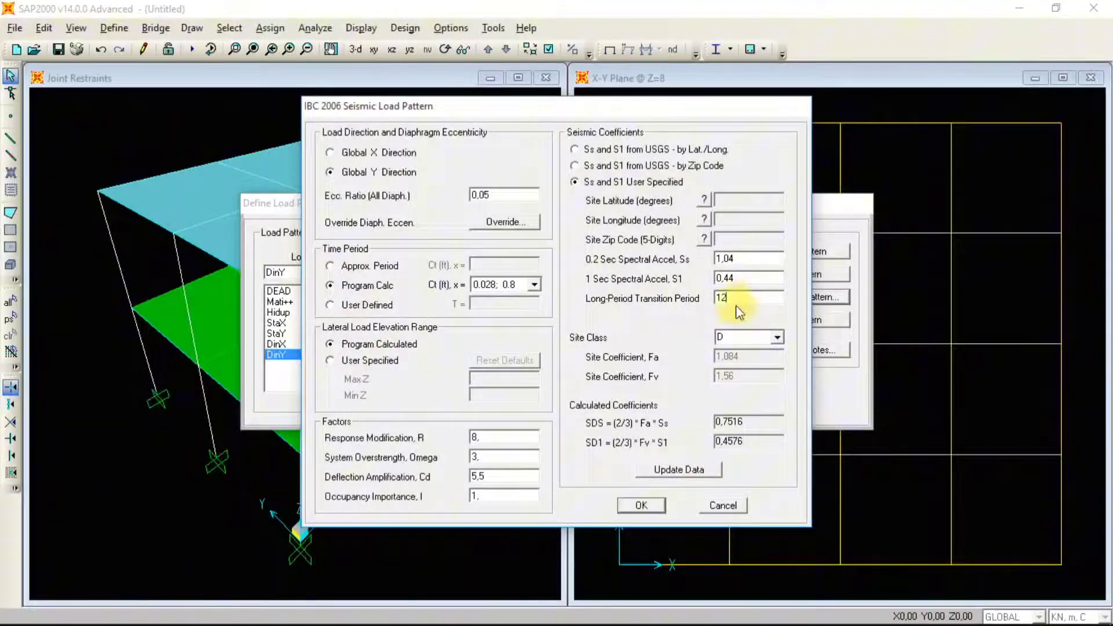
Set DinY's Deflection Amplification Cd to 5, and accept its seismic settings and the load pattern definitions
{"action": "double_click", "coordinate": [505, 478]}
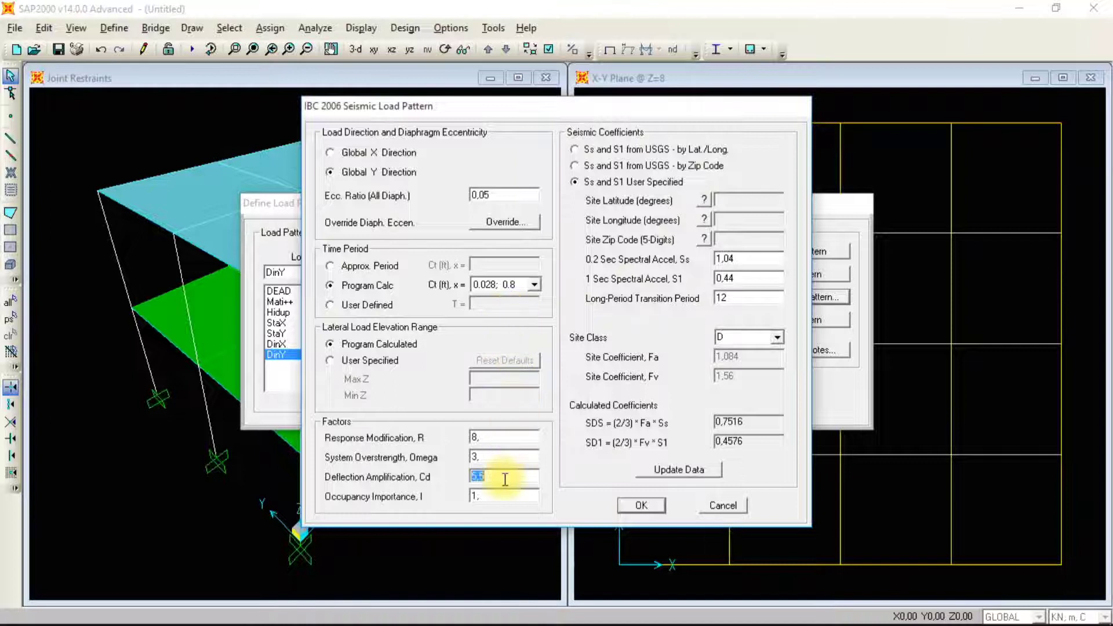
{"action": "type", "text": "5"}
{"action": "left_click", "coordinate": [656, 505]}
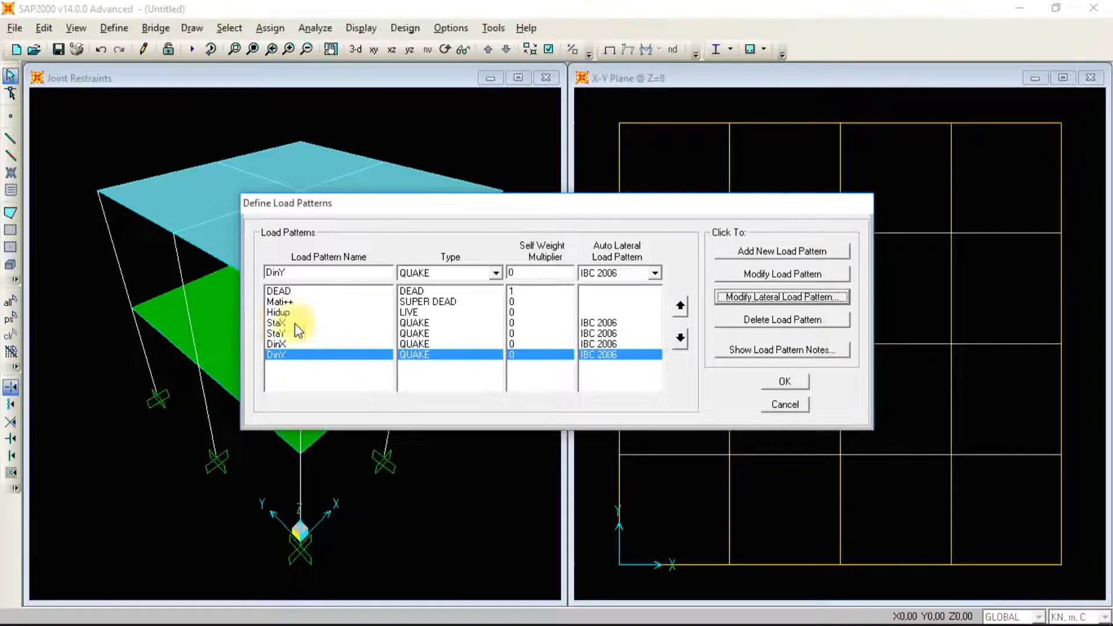
{"action": "left_click", "coordinate": [786, 383]}
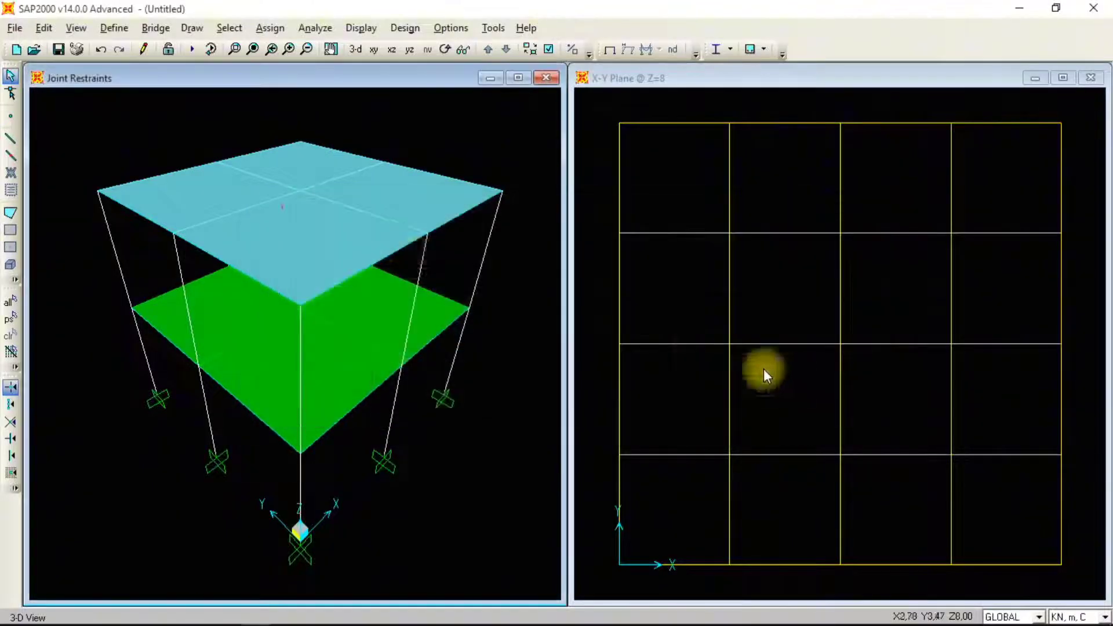
Move the X-Y plan view down from the roof to the floor level at Z=4
{"action": "left_click", "coordinate": [262, 184]}
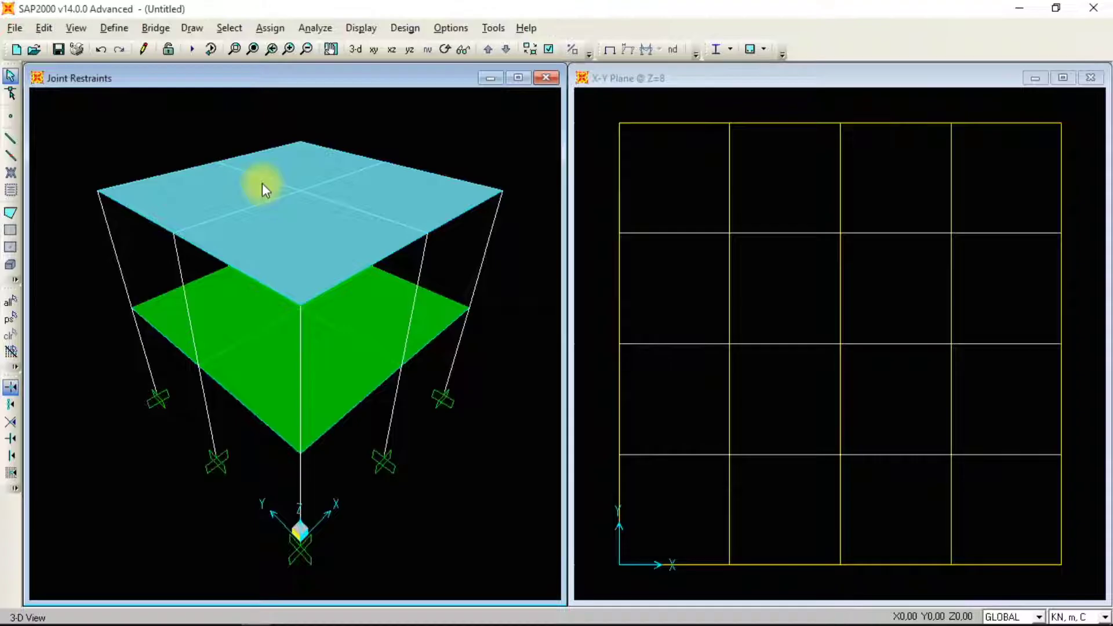
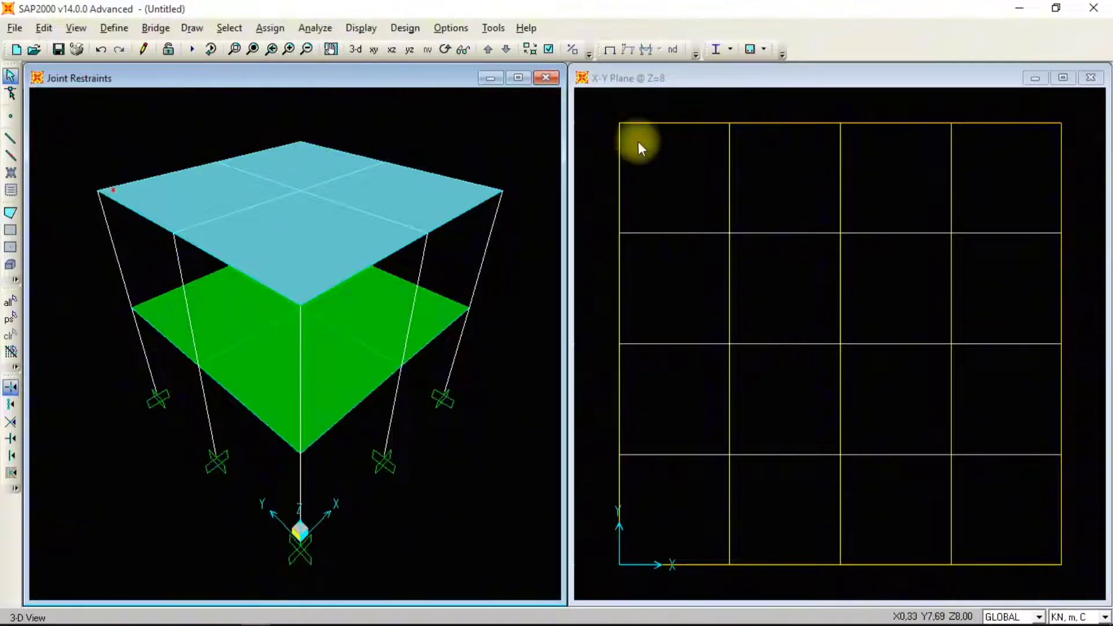
{"action": "left_click", "coordinate": [694, 73]}
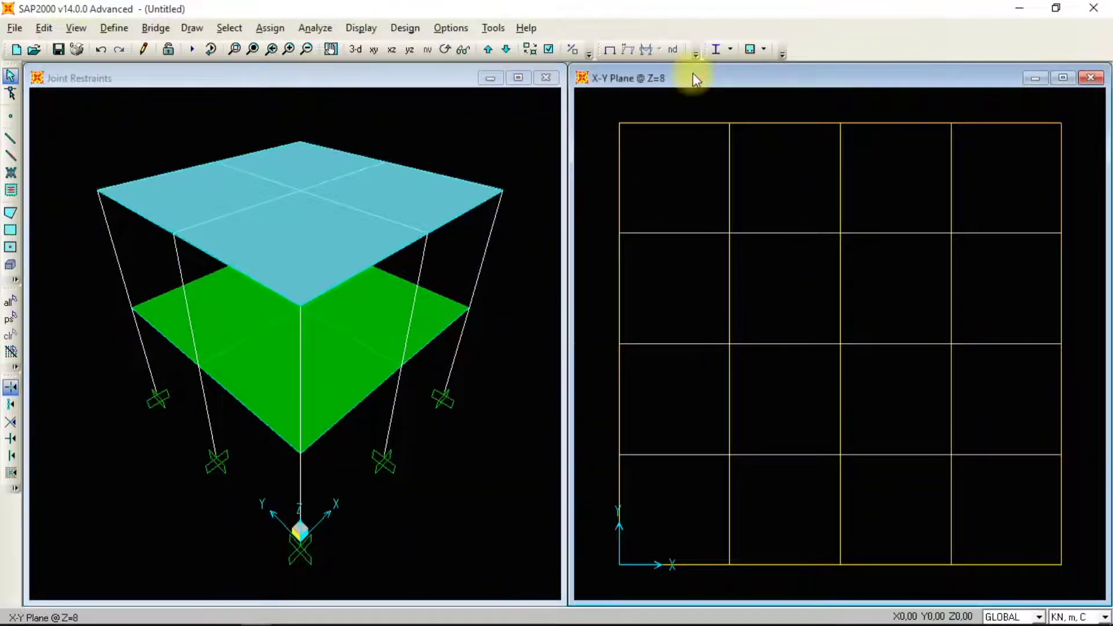
{"action": "left_click", "coordinate": [506, 50]}
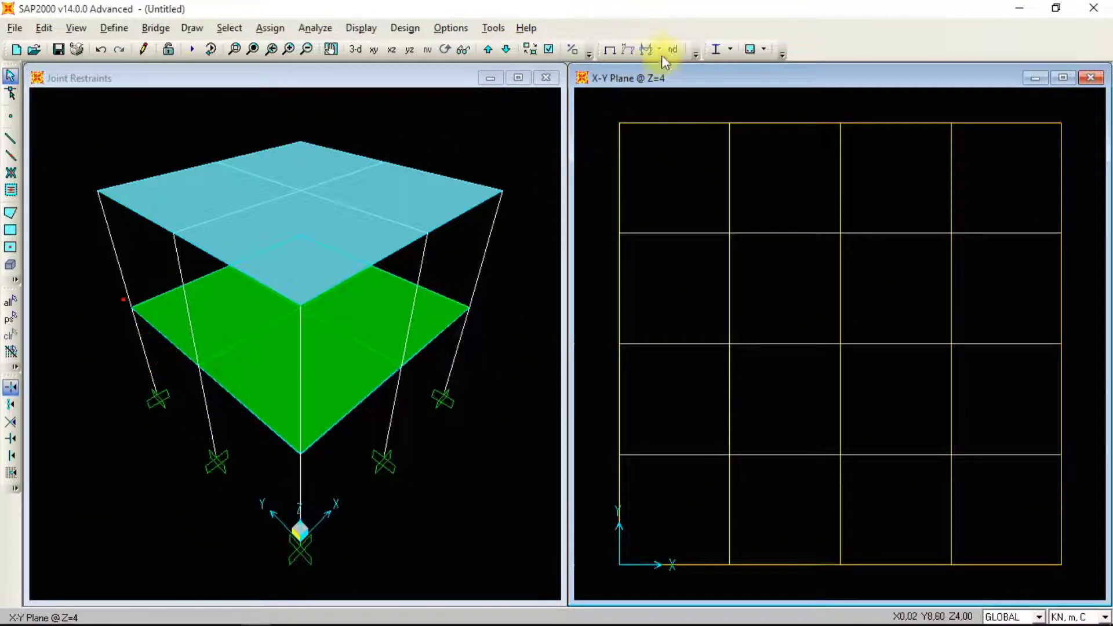
{"action": "left_click", "coordinate": [549, 49]}
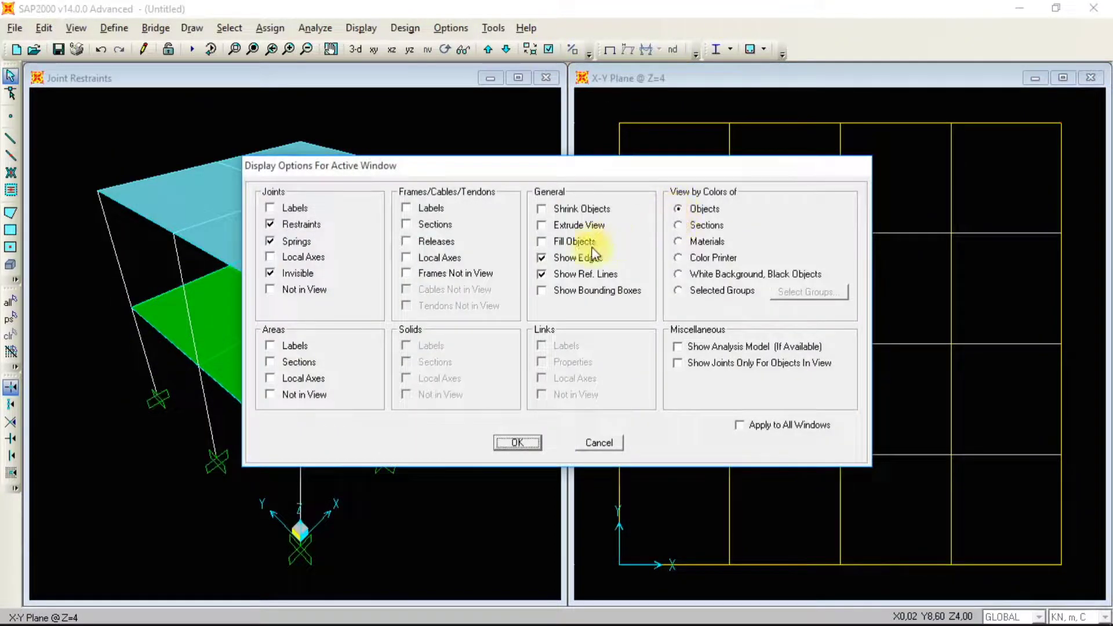
{"action": "left_click", "coordinate": [542, 241]}
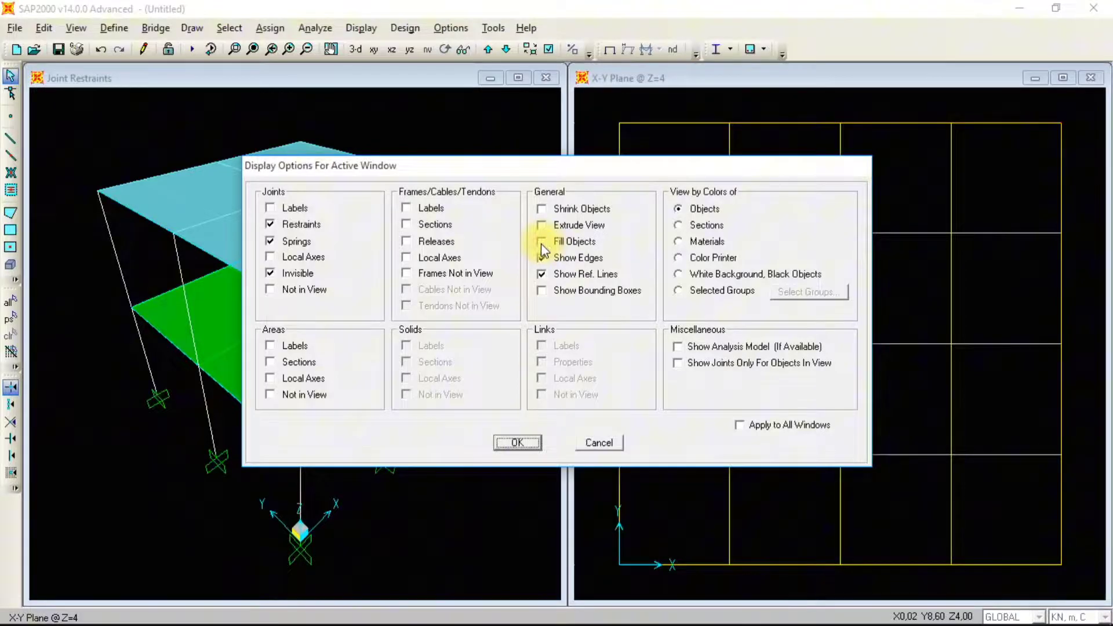
{"action": "left_click", "coordinate": [520, 443]}
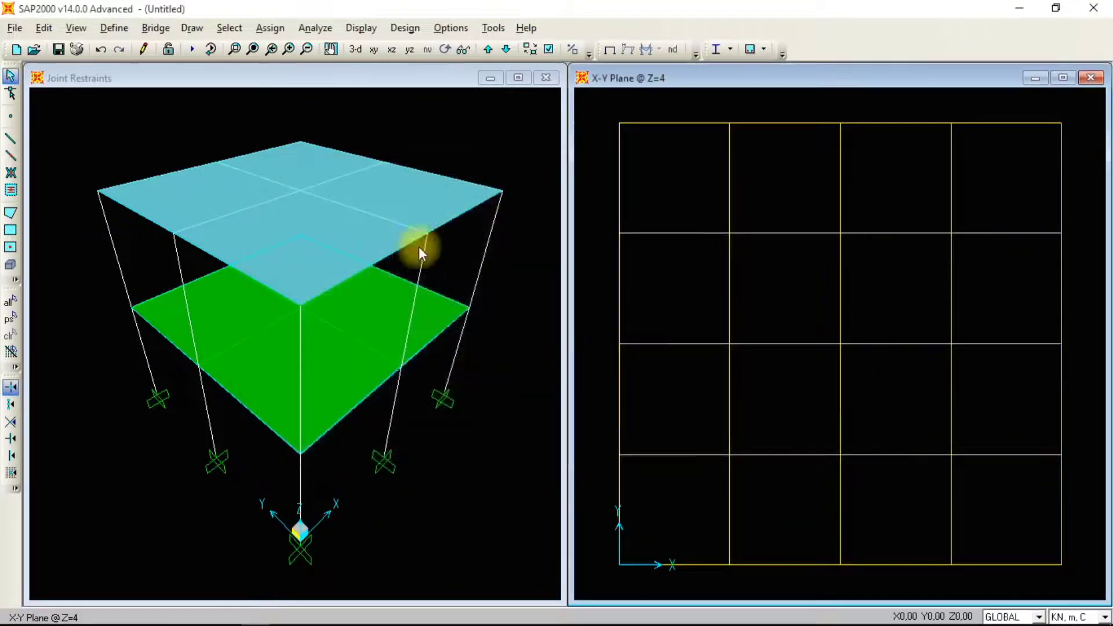
Turn off Fill Objects for the 3-D view, keeping the view colours by Sections
{"action": "left_click", "coordinate": [391, 138]}
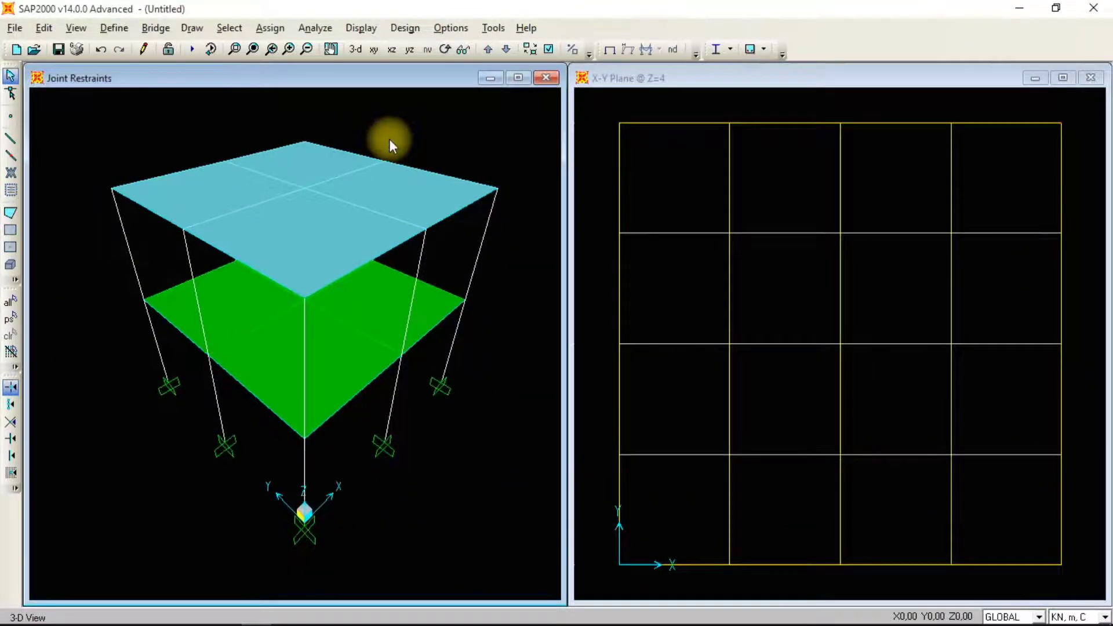
{"action": "left_click", "coordinate": [551, 51]}
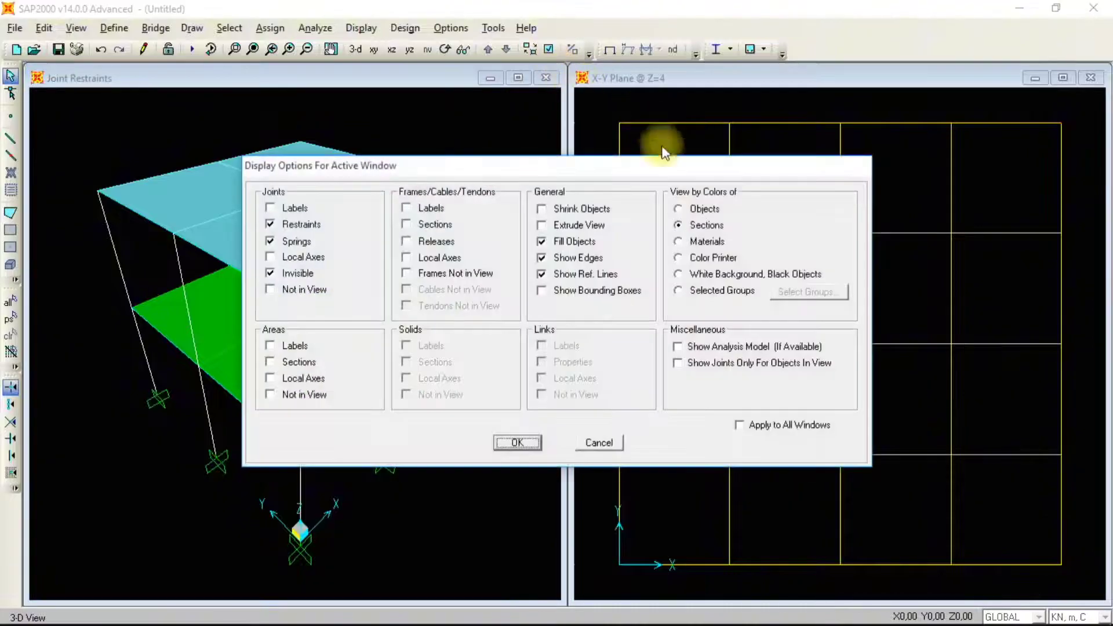
{"action": "left_click", "coordinate": [544, 241]}
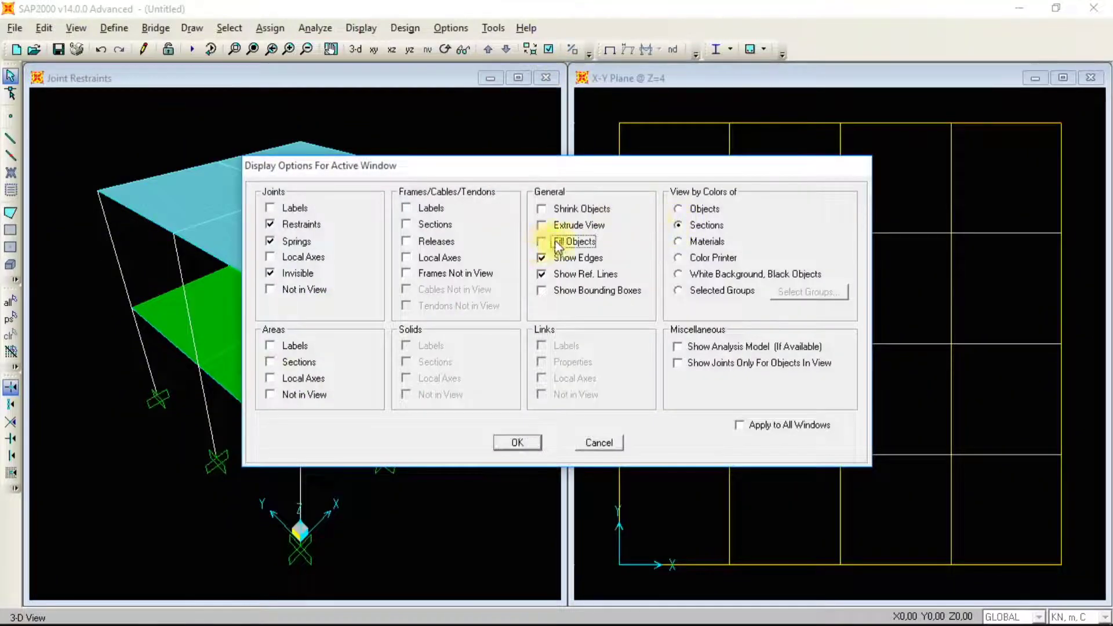
{"action": "left_click", "coordinate": [677, 210]}
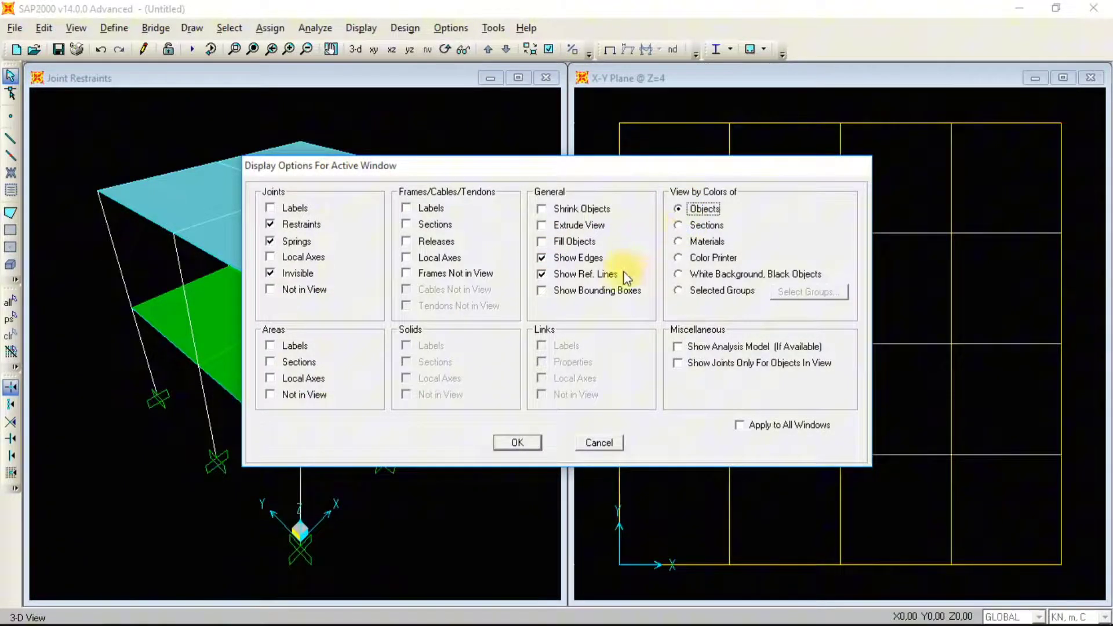
{"action": "left_click", "coordinate": [678, 225]}
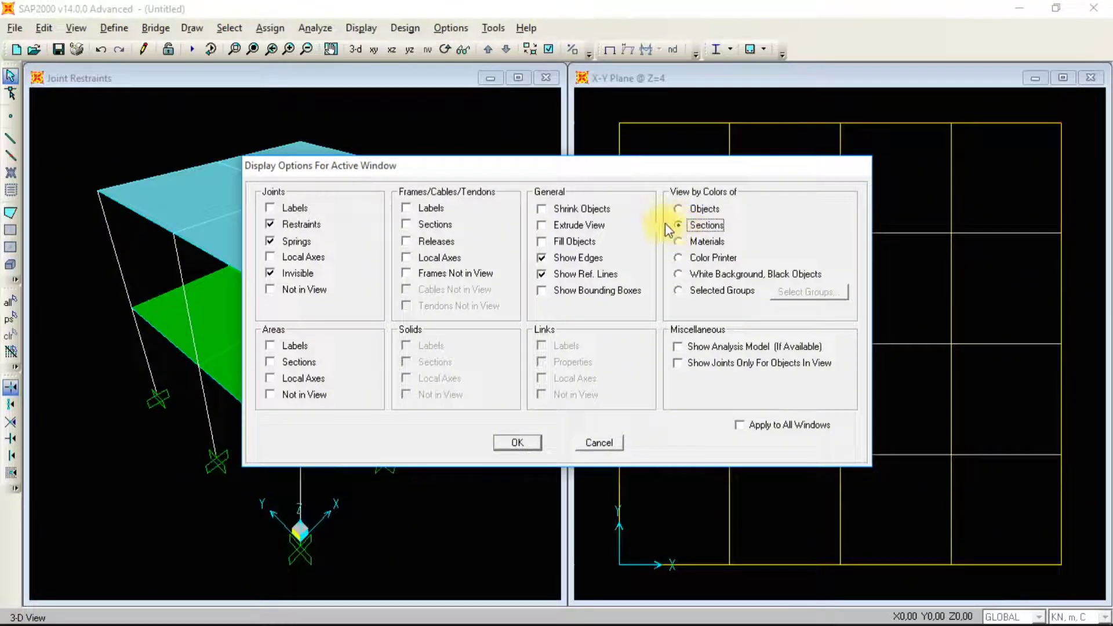
{"action": "left_click", "coordinate": [524, 443]}
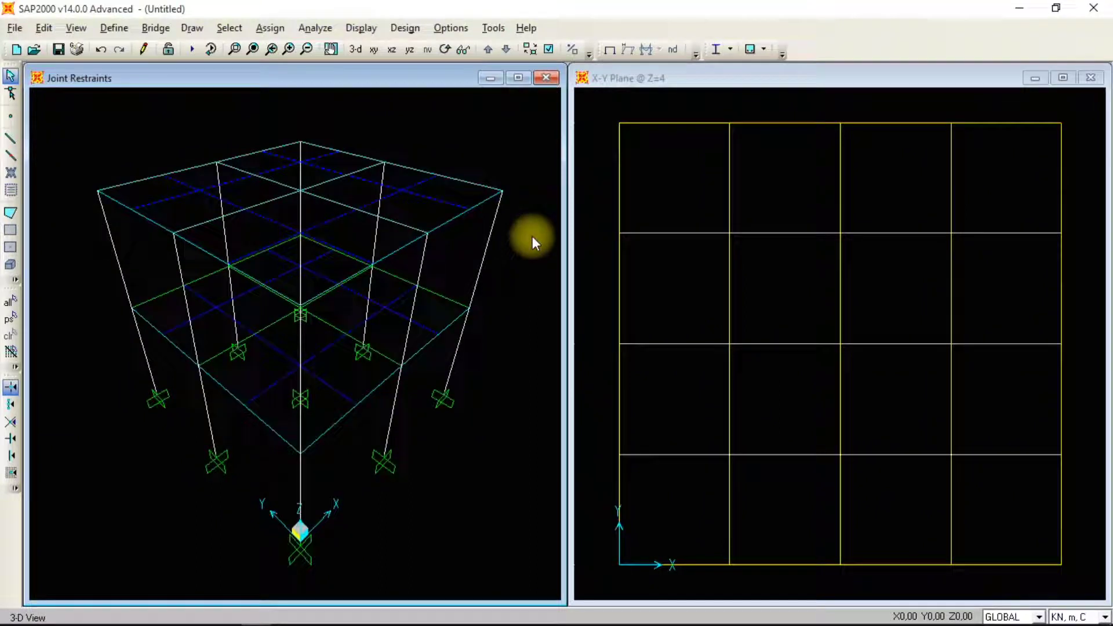
Select the four floor slabs at Z=4 and open a uniform shell load assignment for the Mati++ load pattern
{"action": "left_click", "coordinate": [673, 204]}
{"action": "left_click", "coordinate": [899, 201]}
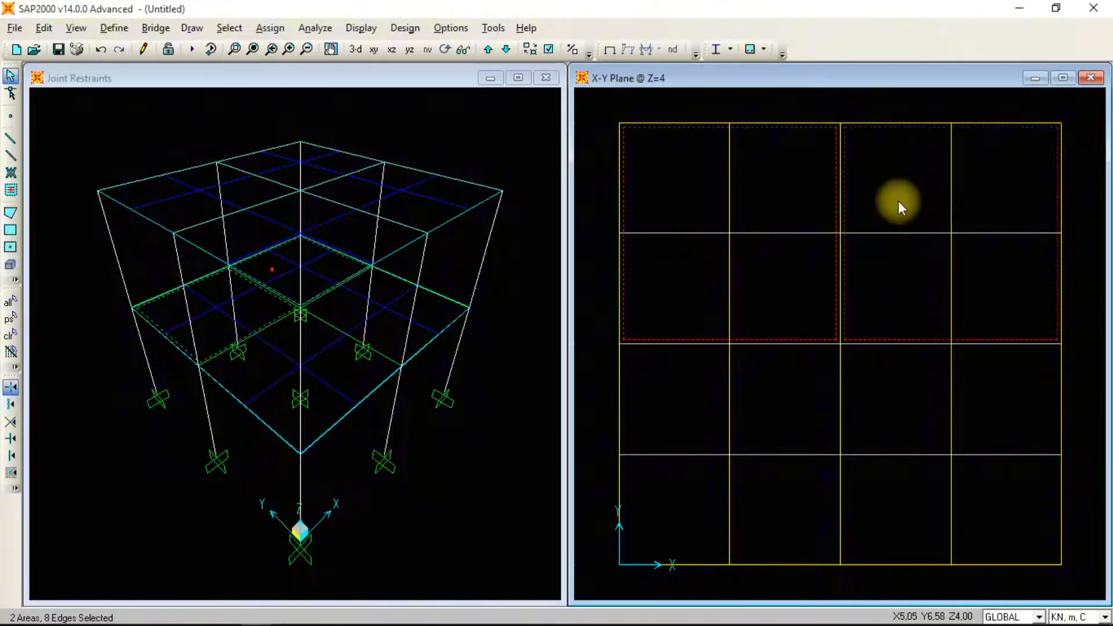
{"action": "left_click", "coordinate": [907, 392]}
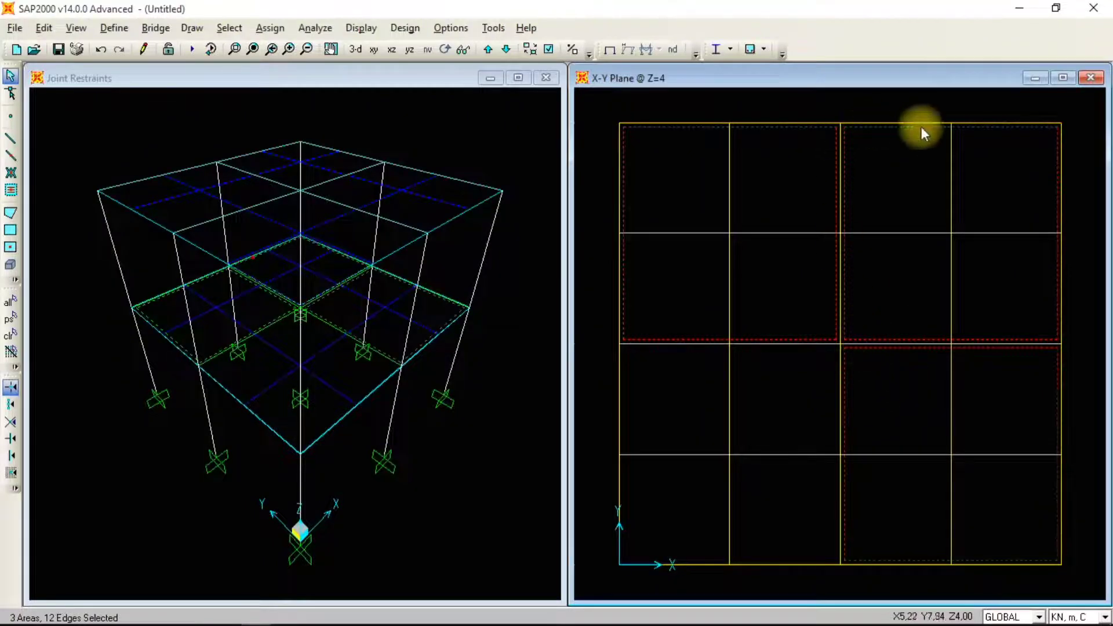
{"action": "left_click", "coordinate": [774, 388]}
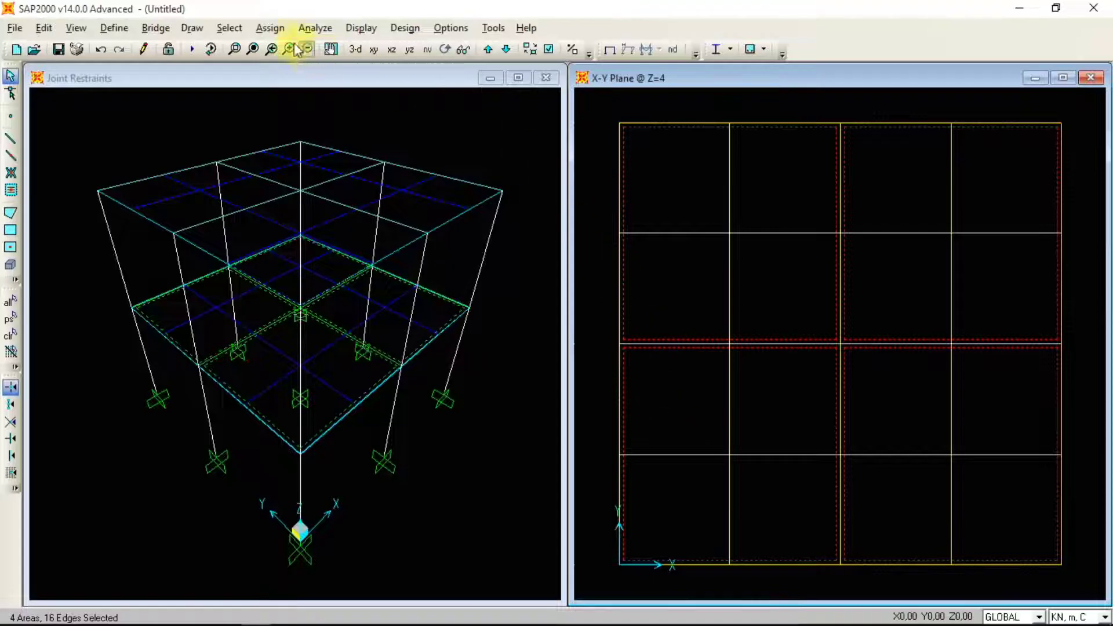
{"action": "left_click", "coordinate": [270, 31]}
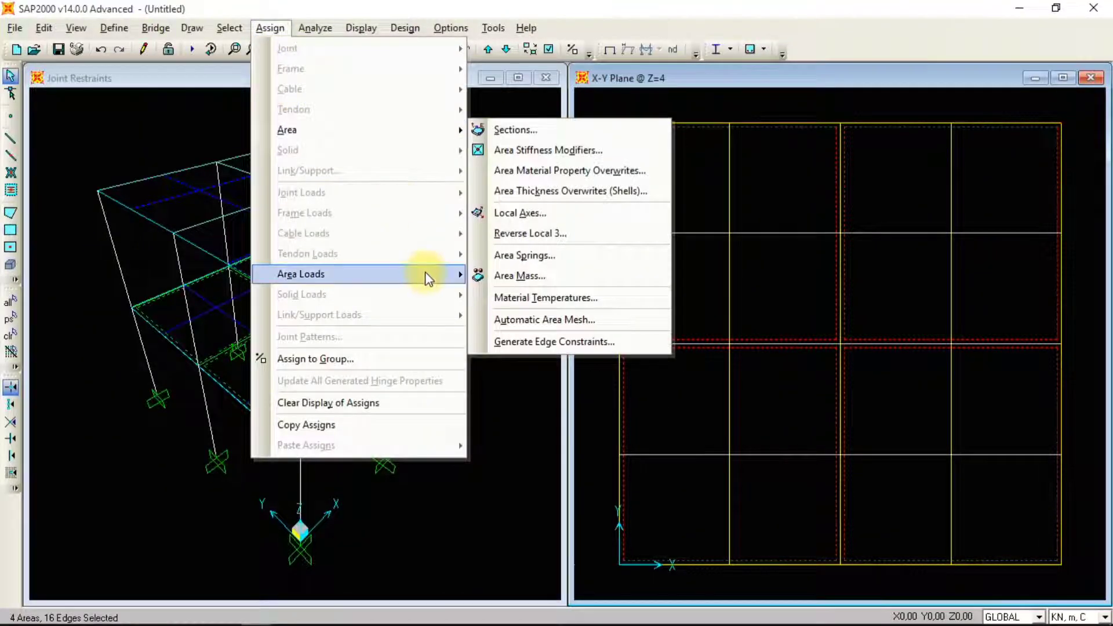
{"action": "mouse_move", "coordinate": [427, 278]}
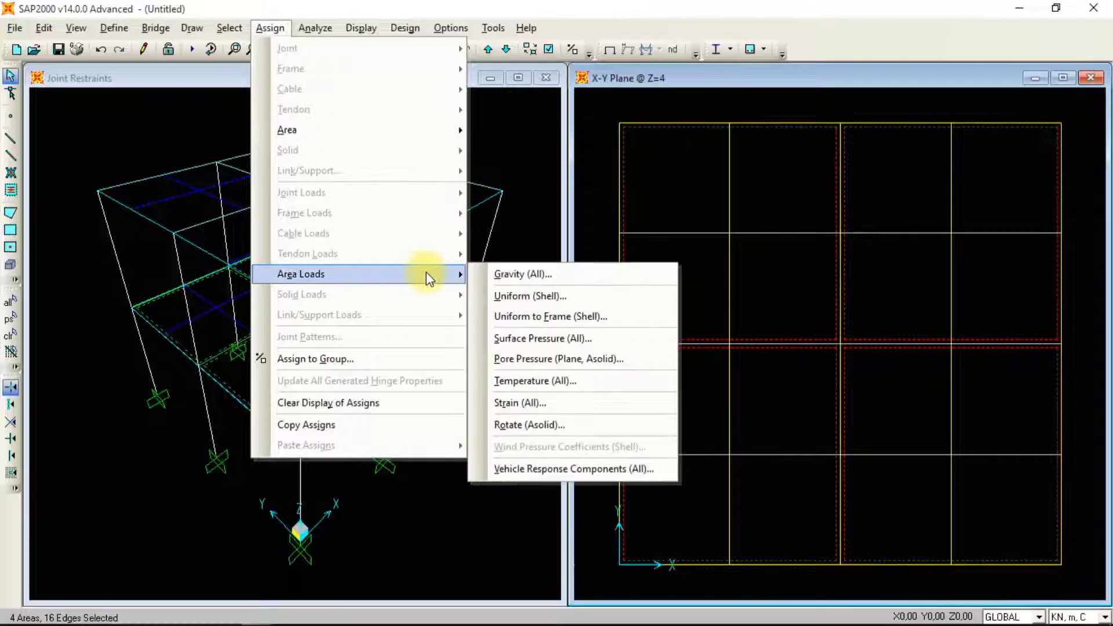
{"action": "left_click", "coordinate": [525, 296]}
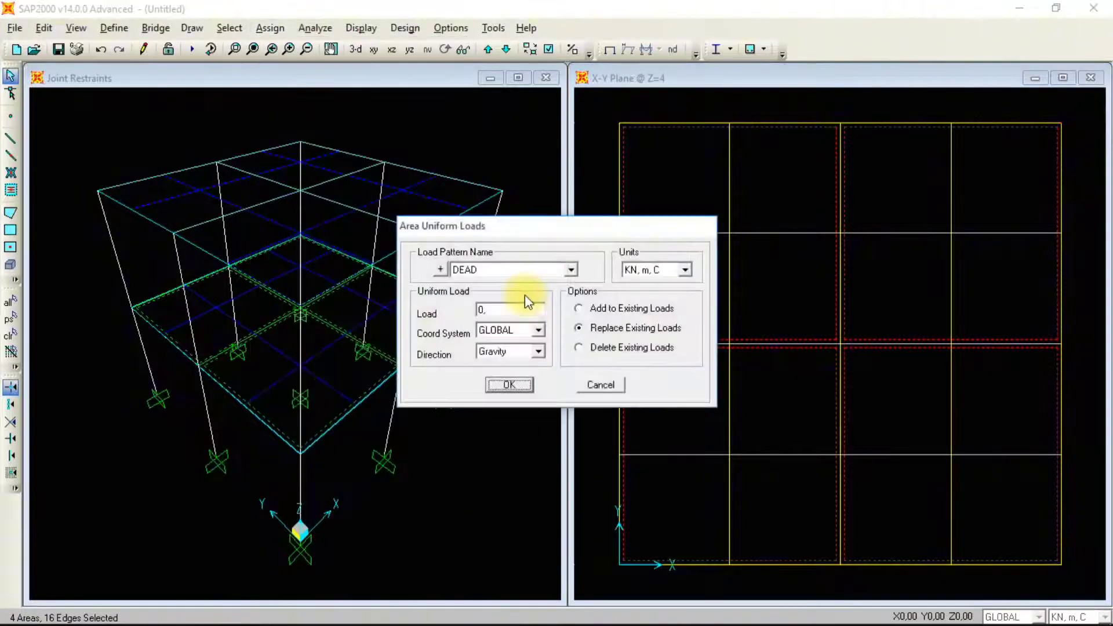
{"action": "left_click", "coordinate": [565, 273]}
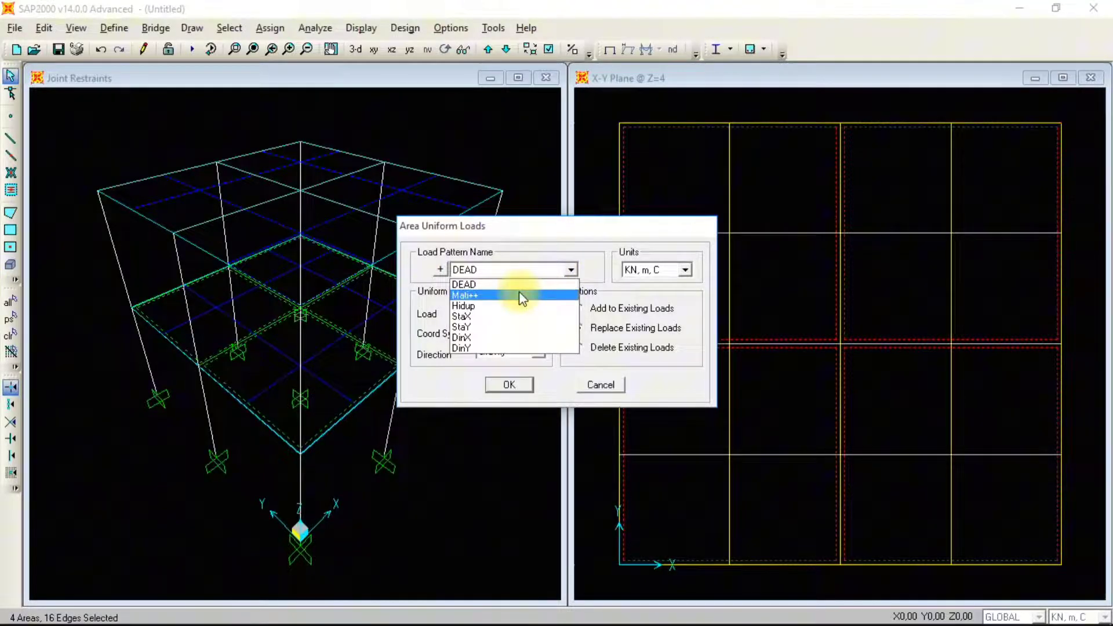
{"action": "left_click", "coordinate": [519, 295]}
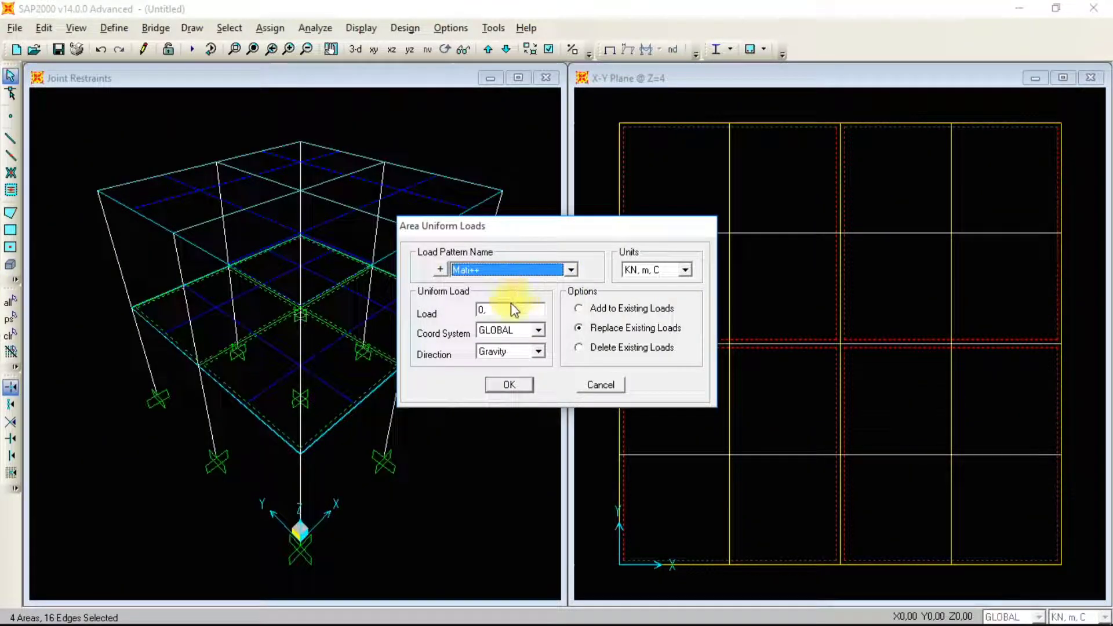
Check the floor slab dead load in the Word notes, then assign 1,5 in the gravity direction, added to existing loads
{"action": "left_click", "coordinate": [511, 304]}
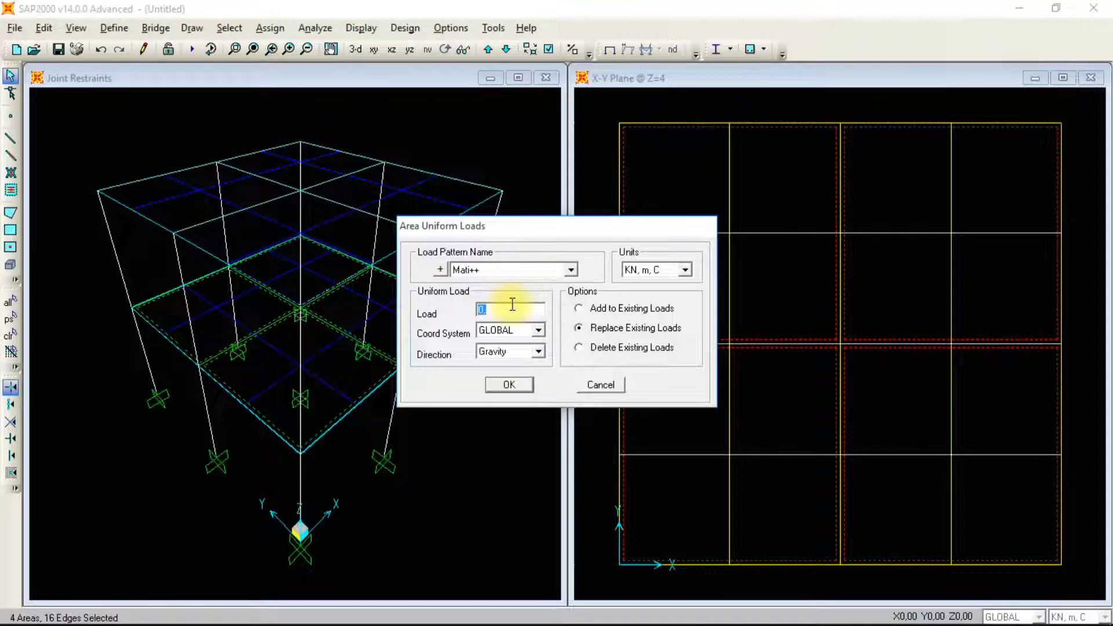
{"action": "key", "text": "alt+Tab"}
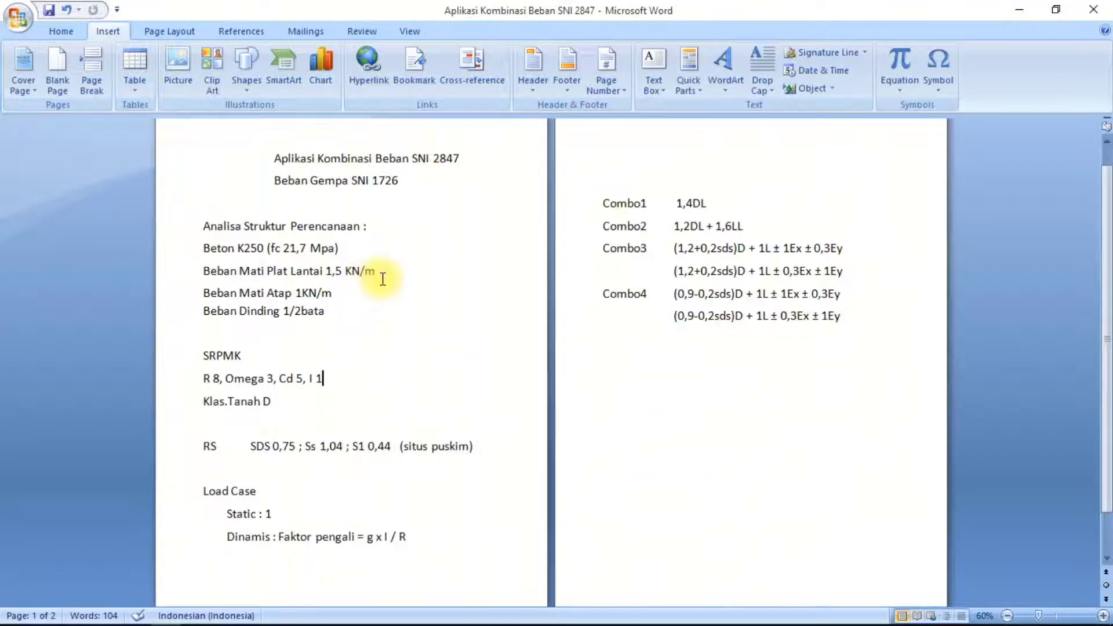
{"action": "key", "text": "alt+Tab"}
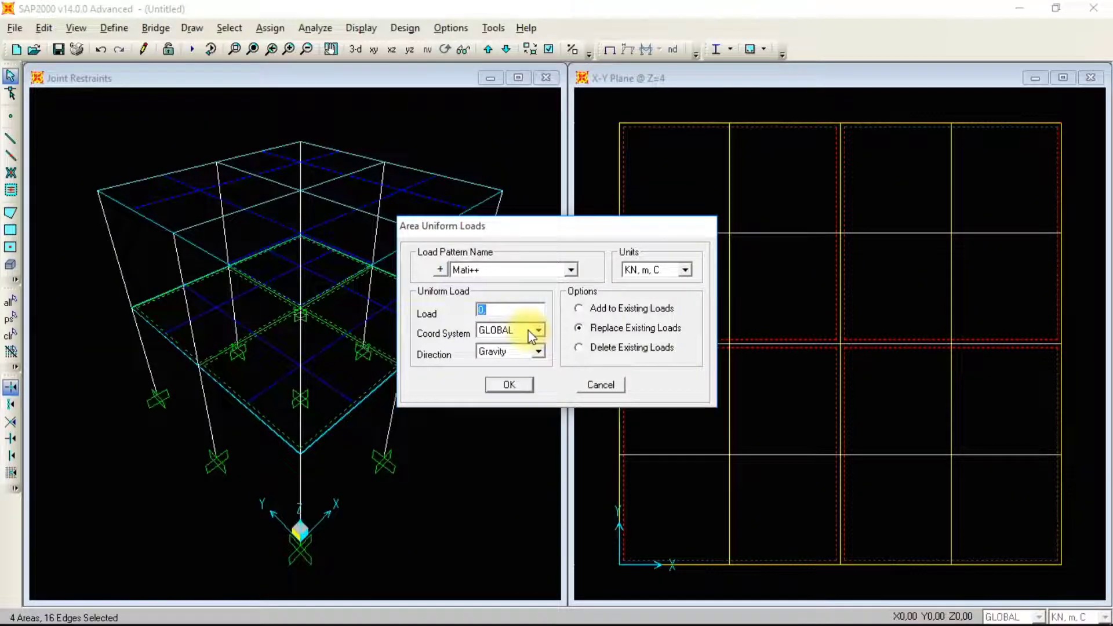
{"action": "type", "text": "1,5"}
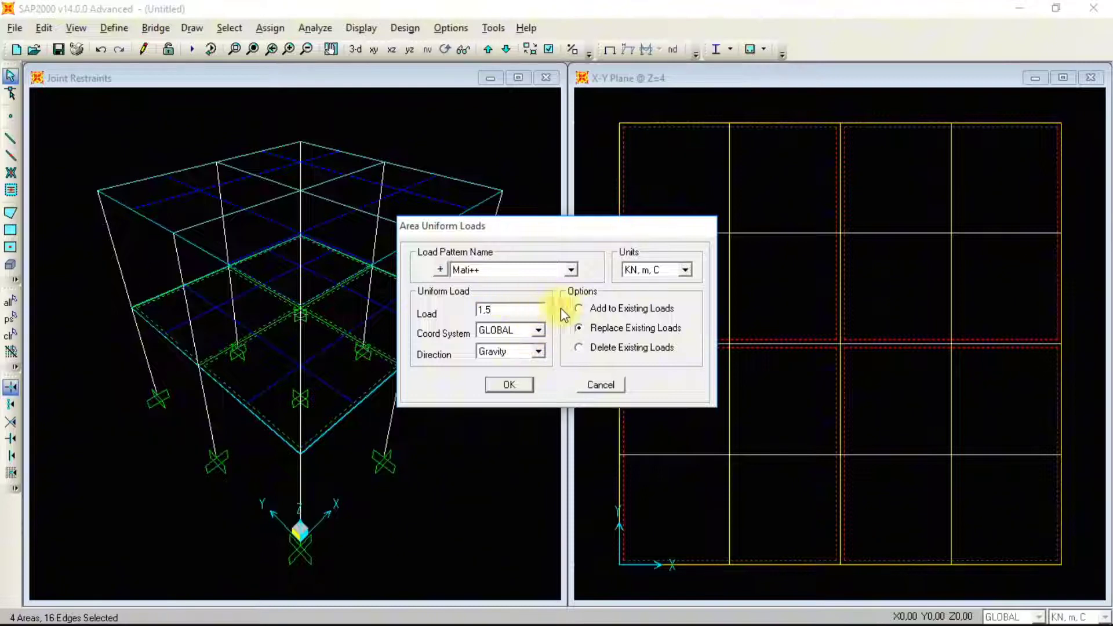
{"action": "left_click", "coordinate": [579, 309]}
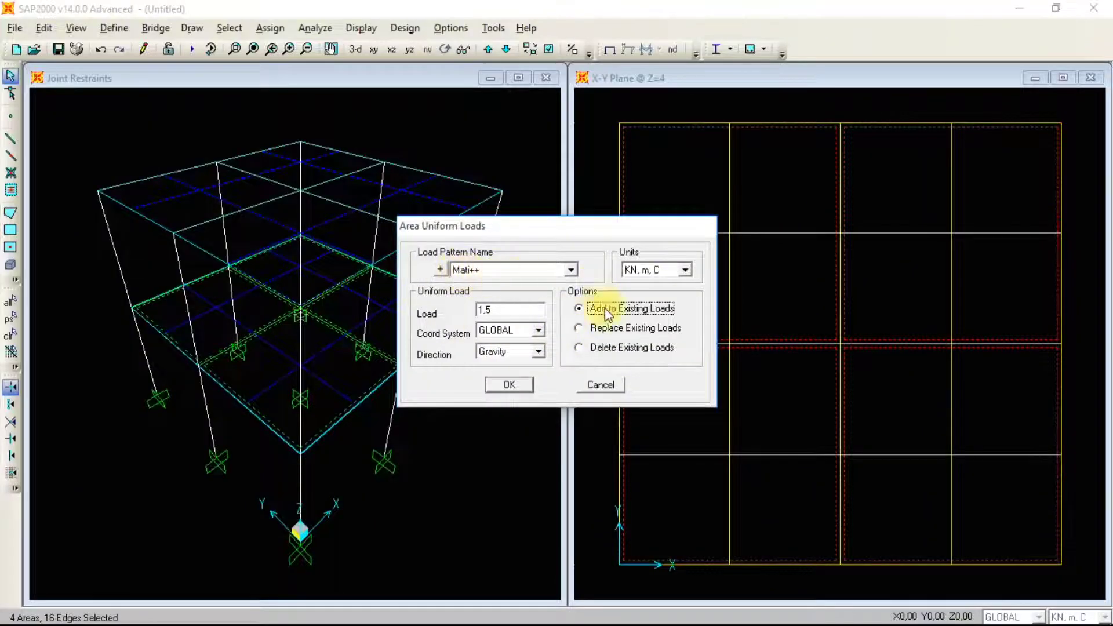
{"action": "left_click", "coordinate": [514, 384]}
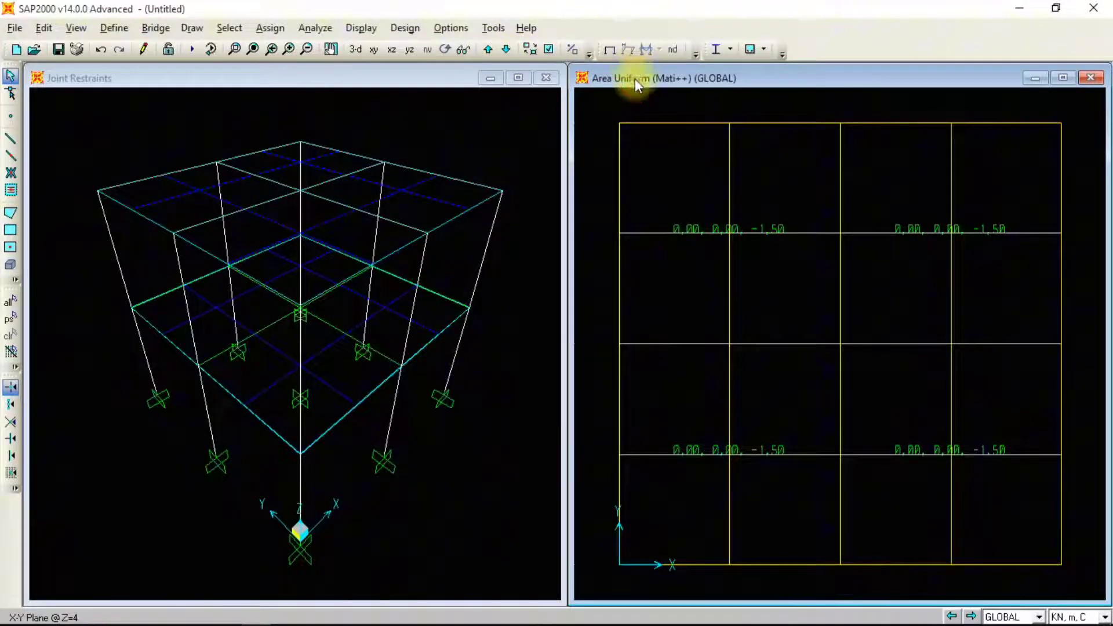
Move the X-Y plan view up to the roof at Z=8 and select all areas with the Plat Atap section
{"action": "left_click", "coordinate": [489, 50]}
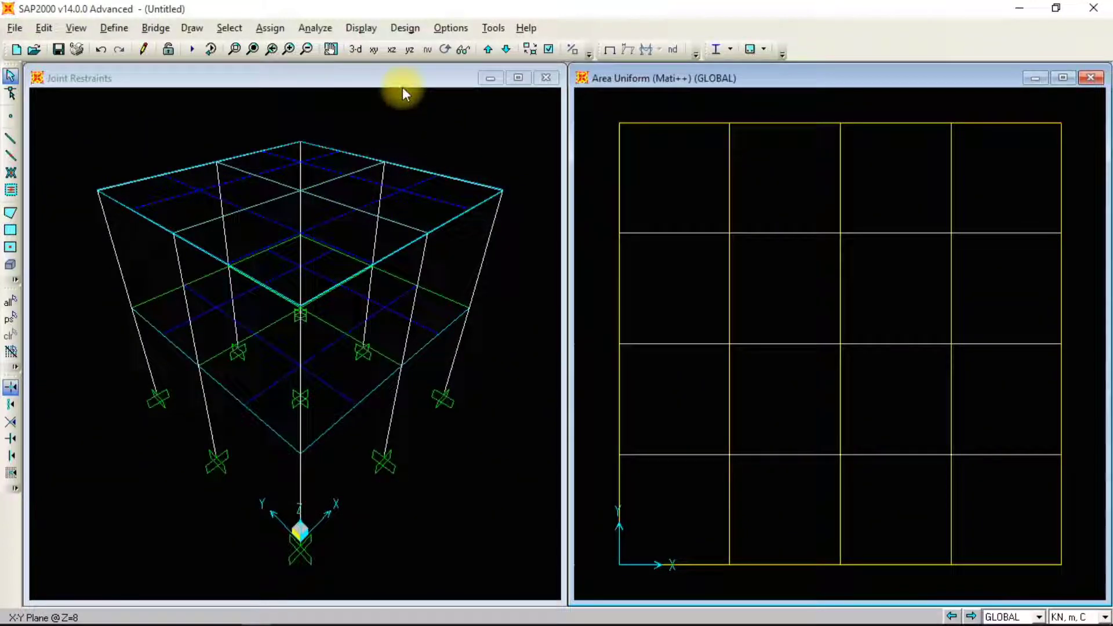
{"action": "left_click", "coordinate": [232, 28]}
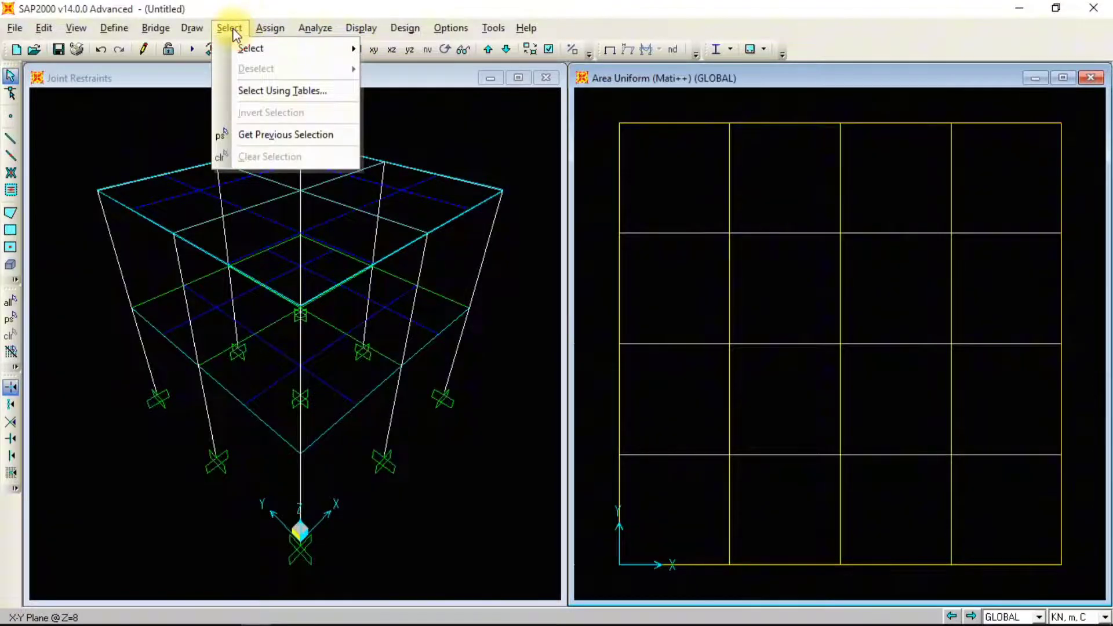
{"action": "mouse_move", "coordinate": [284, 49]}
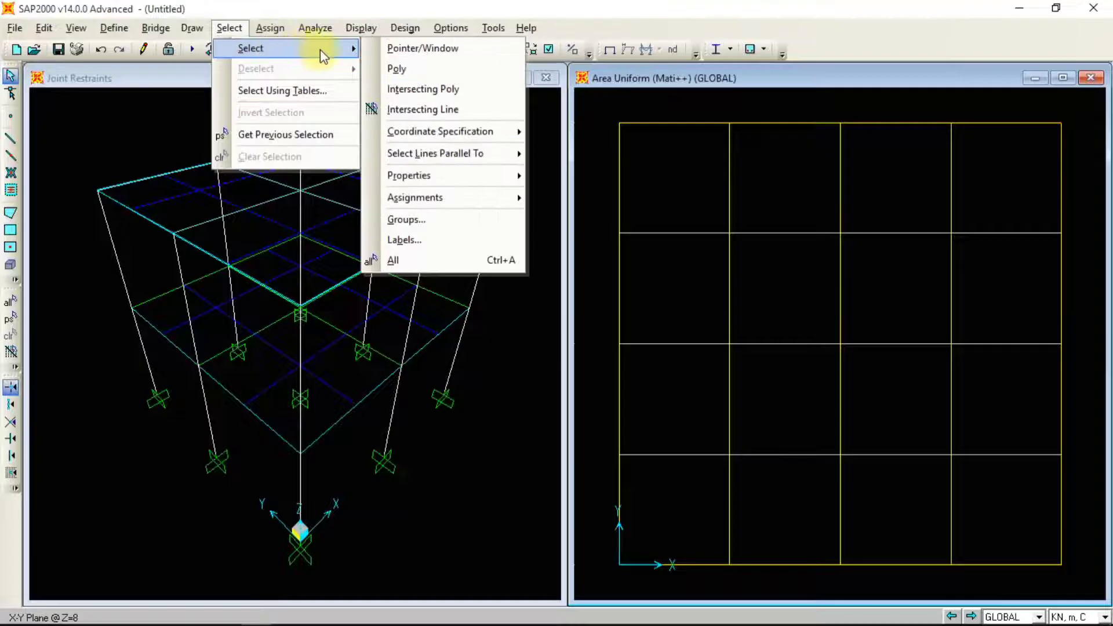
{"action": "mouse_move", "coordinate": [502, 189]}
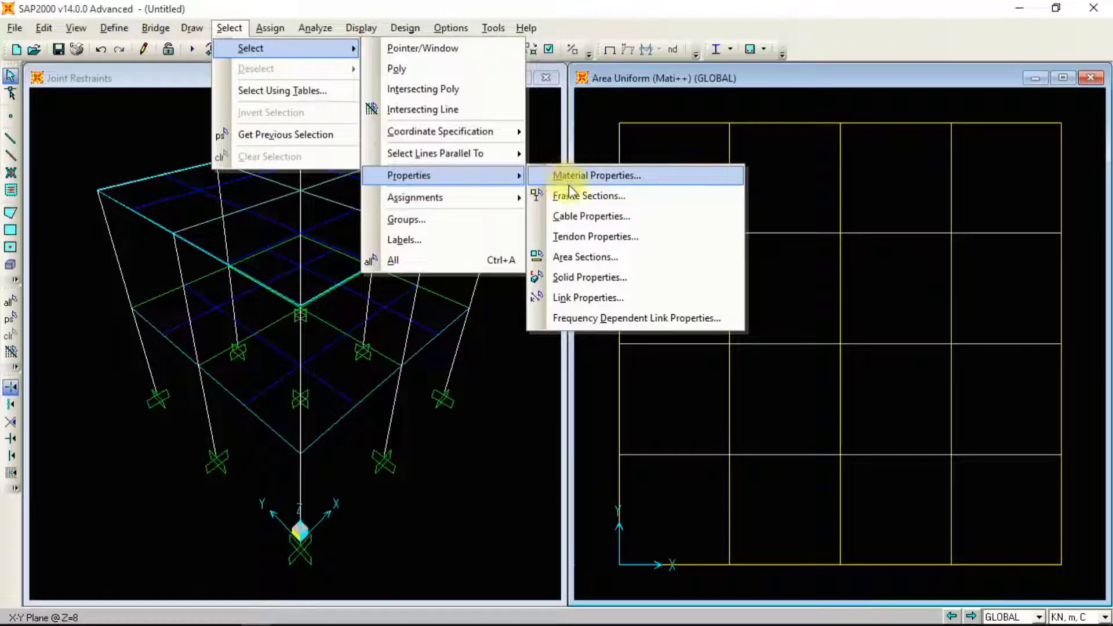
{"action": "left_click", "coordinate": [571, 257]}
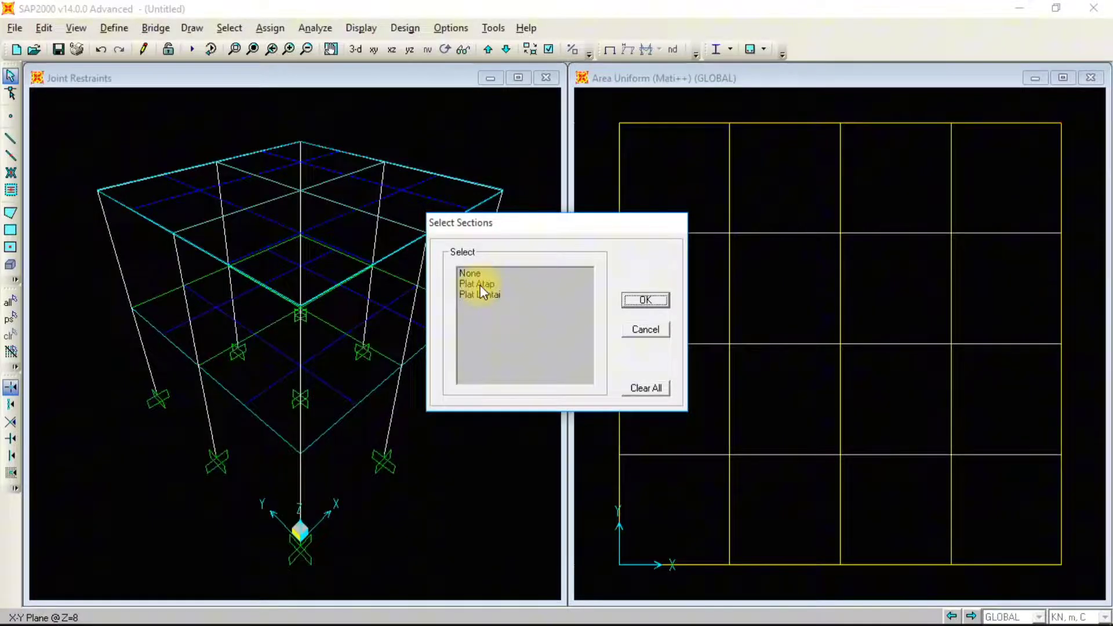
{"action": "left_click", "coordinate": [476, 283]}
{"action": "left_click", "coordinate": [643, 300]}
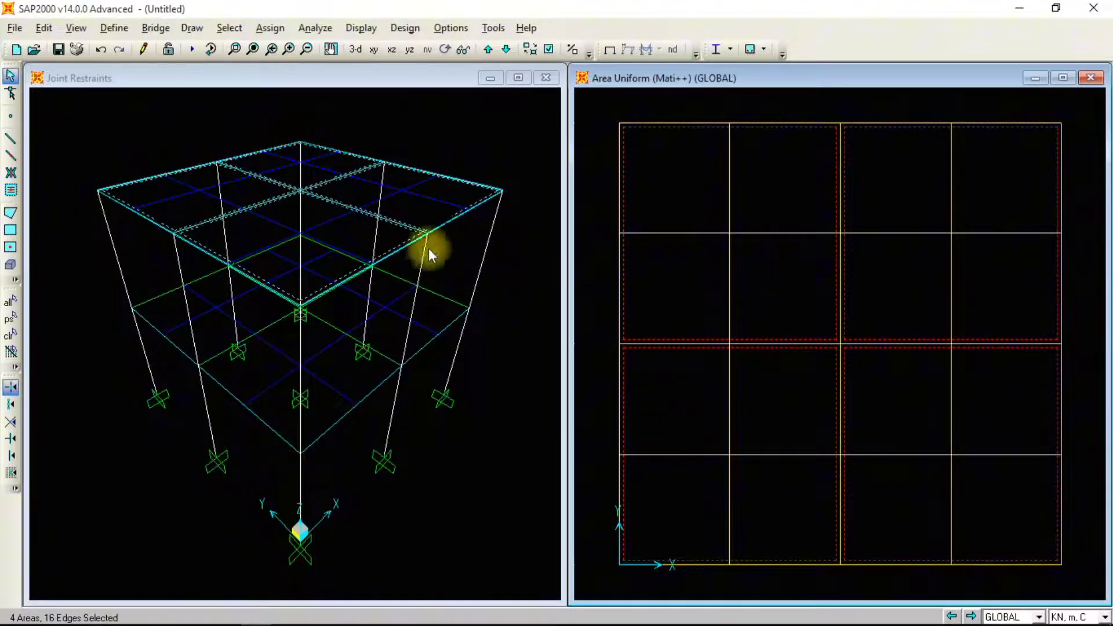
Assign the roof slabs a uniform shell load of 1 under Mati++, following the Word notes and adding it to existing loads
{"action": "left_click", "coordinate": [278, 30]}
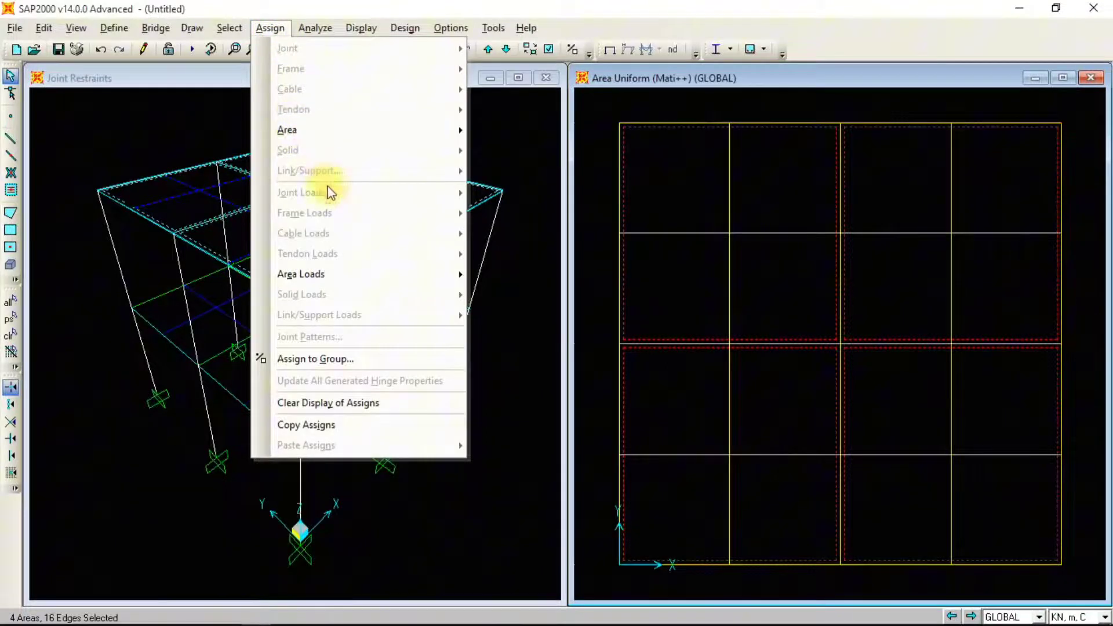
{"action": "mouse_move", "coordinate": [432, 278]}
{"action": "left_click", "coordinate": [516, 292]}
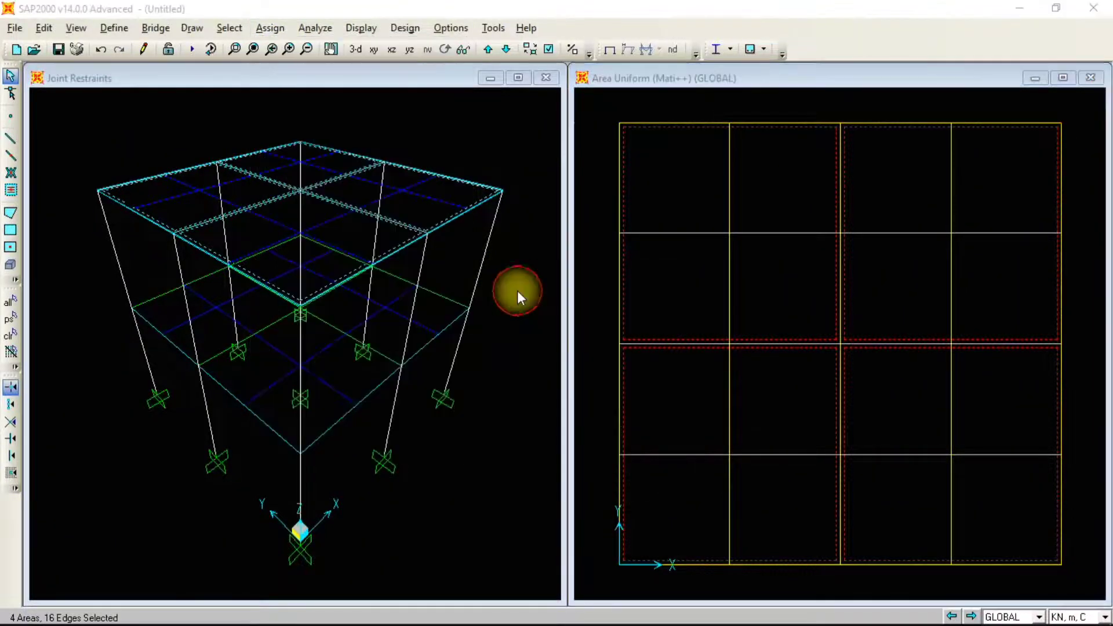
{"action": "double_click", "coordinate": [502, 309]}
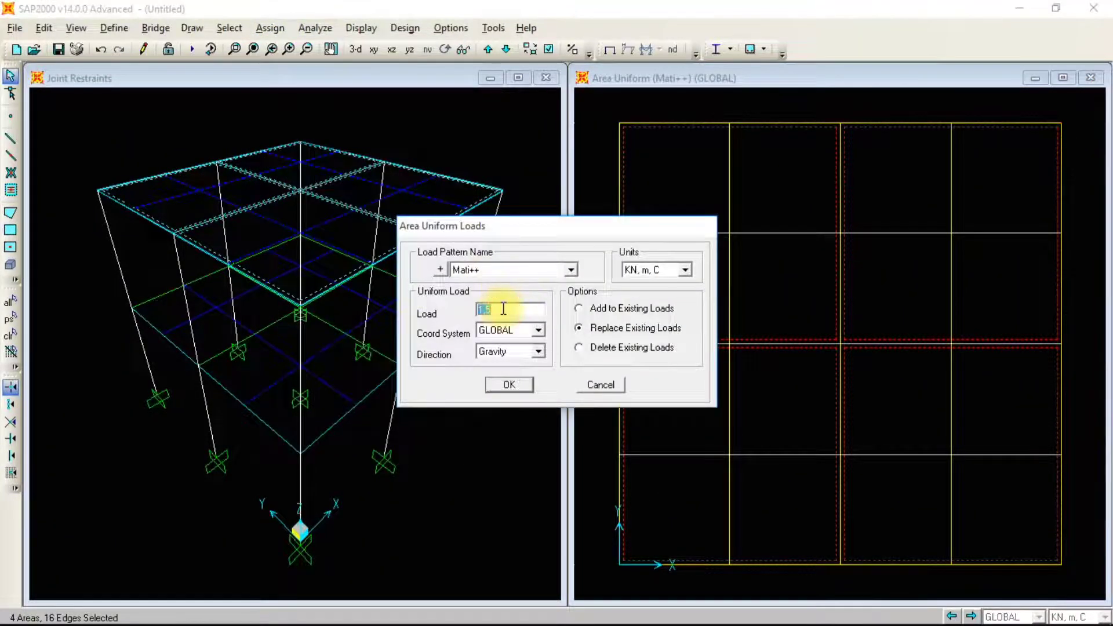
{"action": "key", "text": "alt+Tab"}
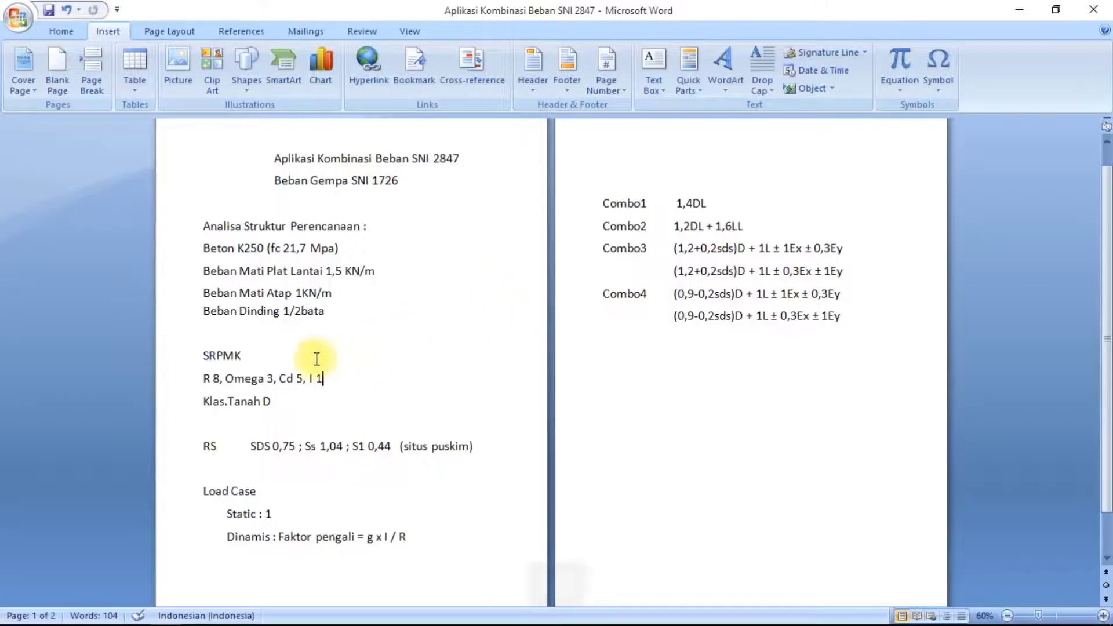
{"action": "key", "text": "alt+Tab"}
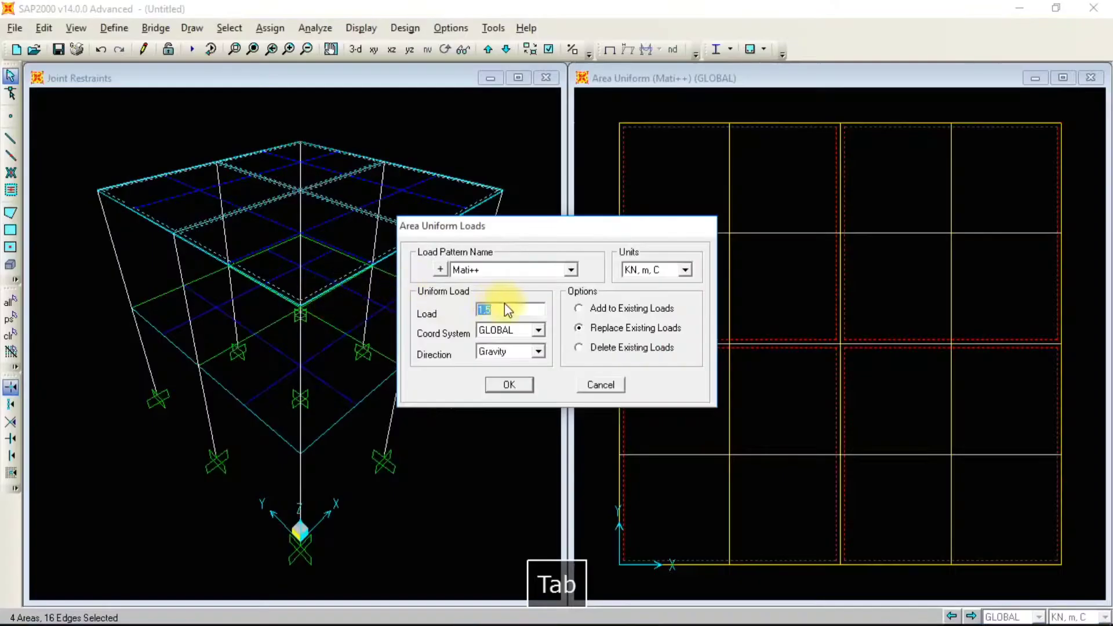
{"action": "type", "text": "1"}
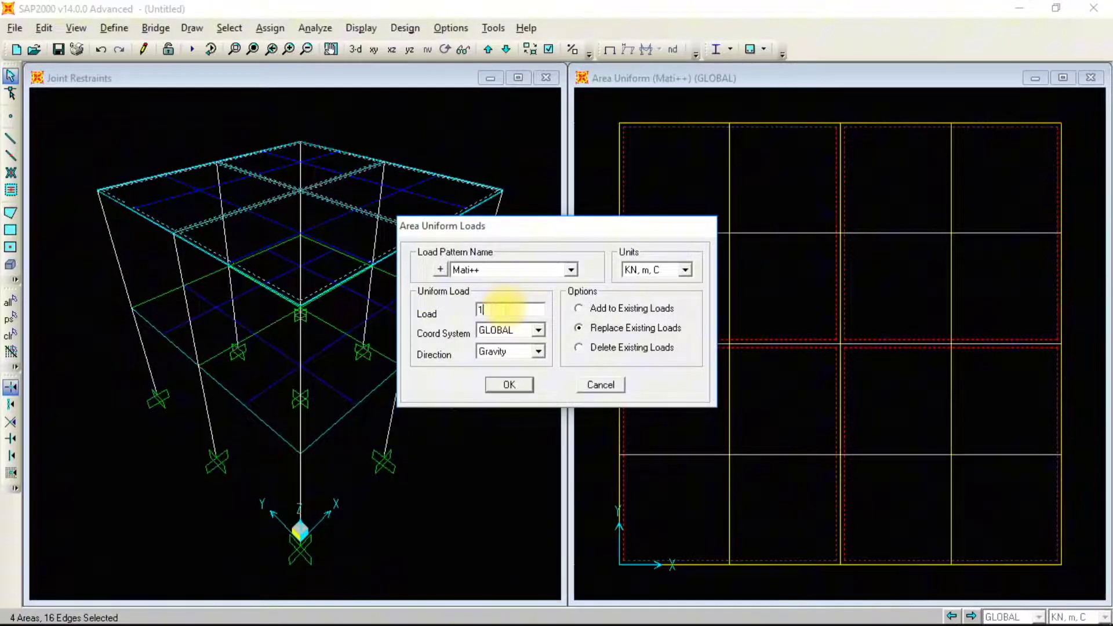
{"action": "left_click", "coordinate": [579, 308]}
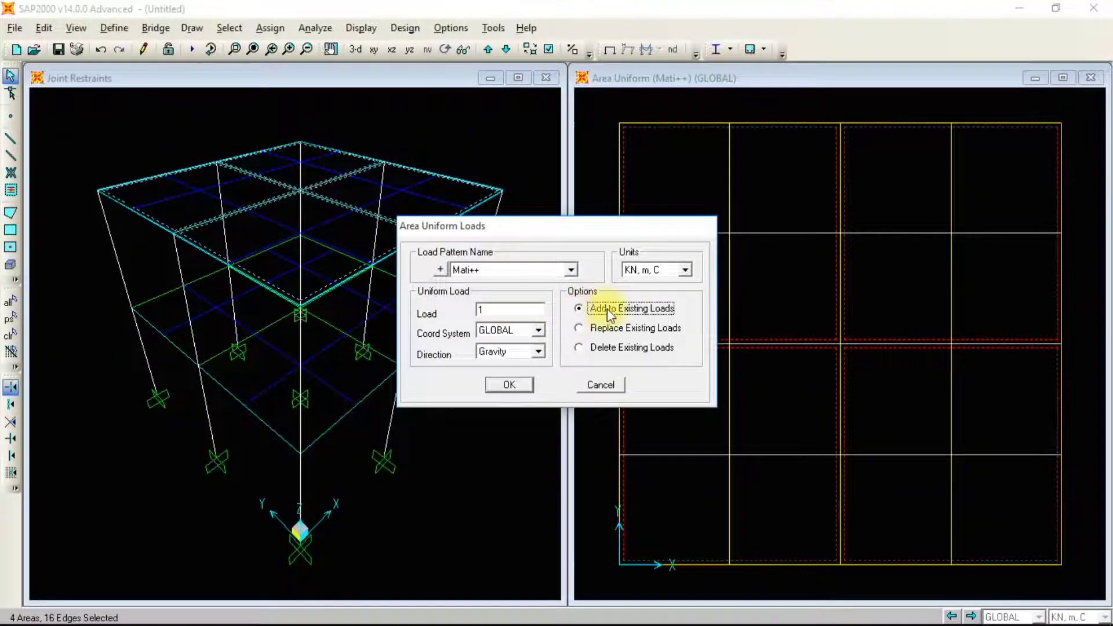
{"action": "left_click", "coordinate": [509, 385]}
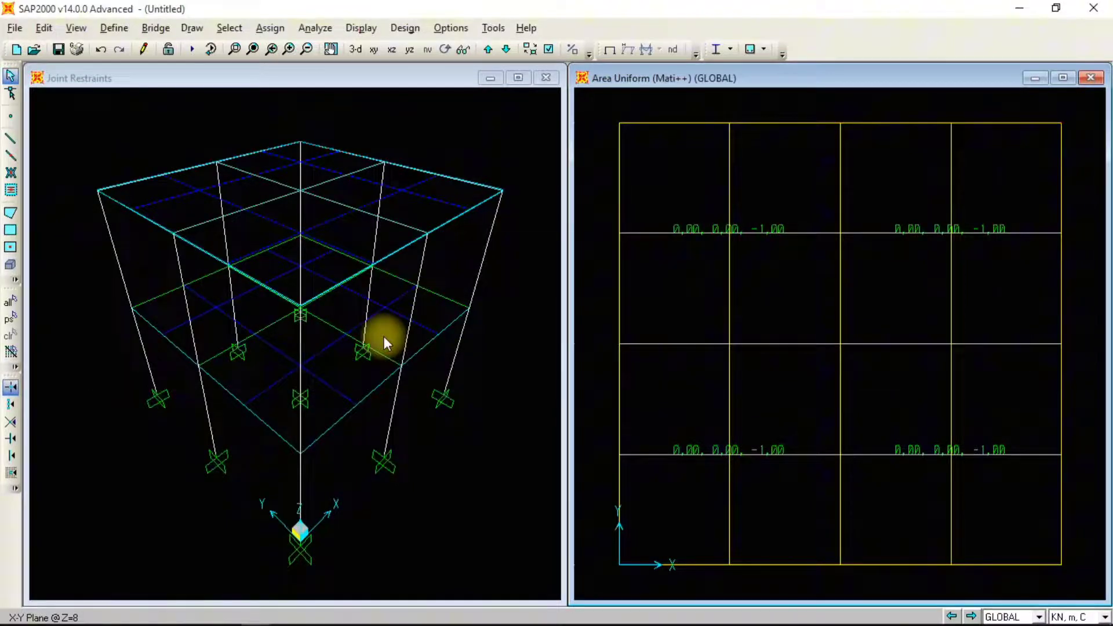
Switch to the Word notes, add "250Kg" after the "Beban Dinding 1/2bata" line, and return to SAP2000
{"action": "key", "text": "alt+Tab"}
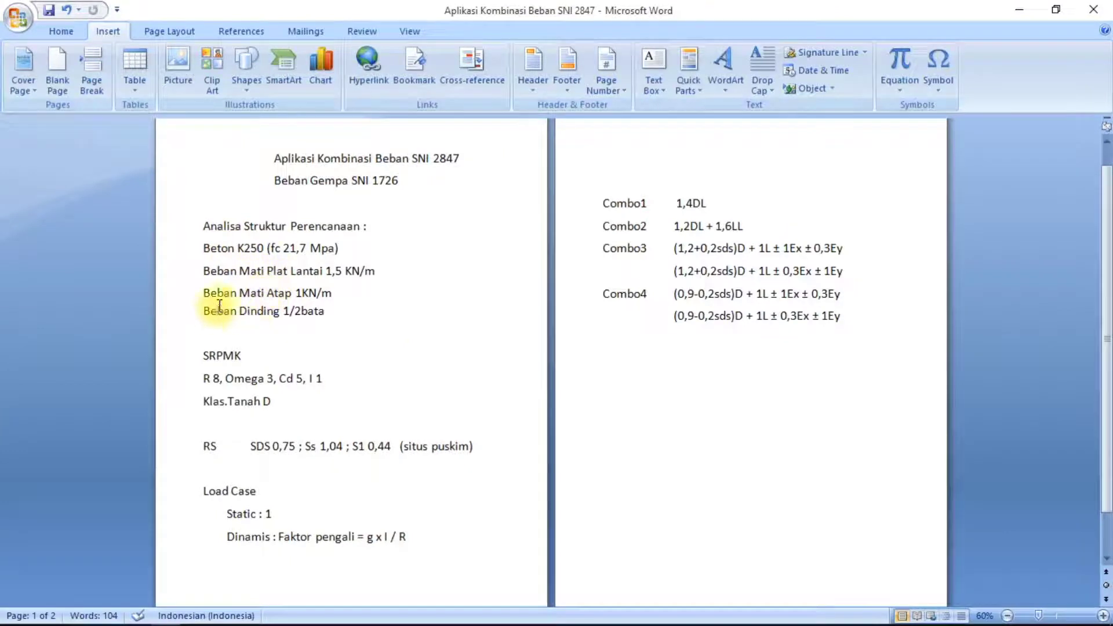
{"action": "left_click", "coordinate": [331, 310]}
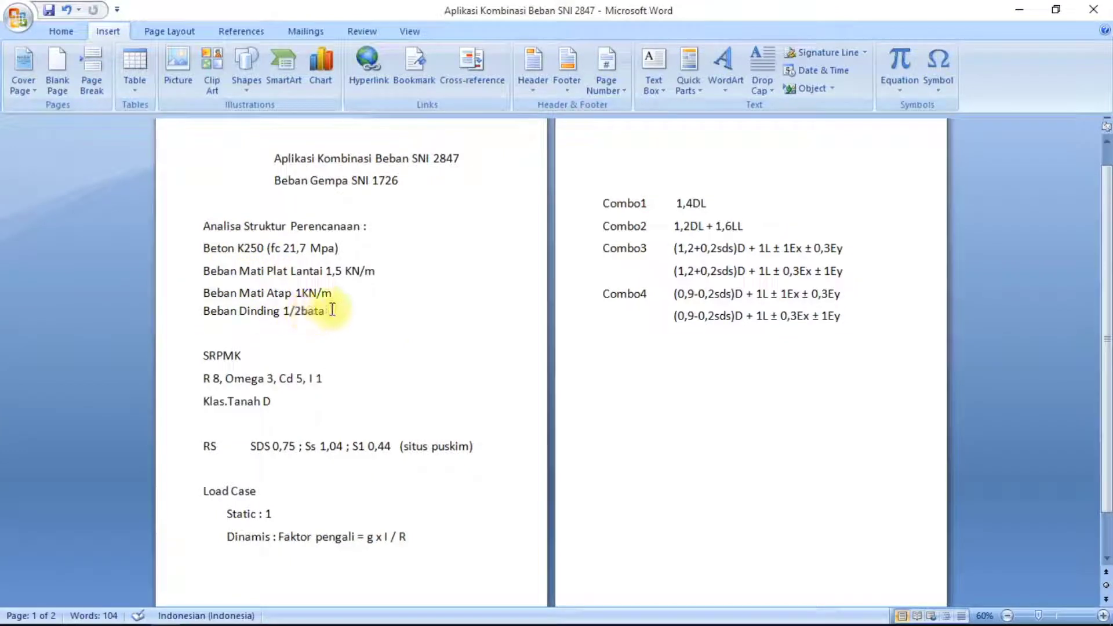
{"action": "type", "text": "250Kg"}
{"action": "key", "text": "alt+Tab"}
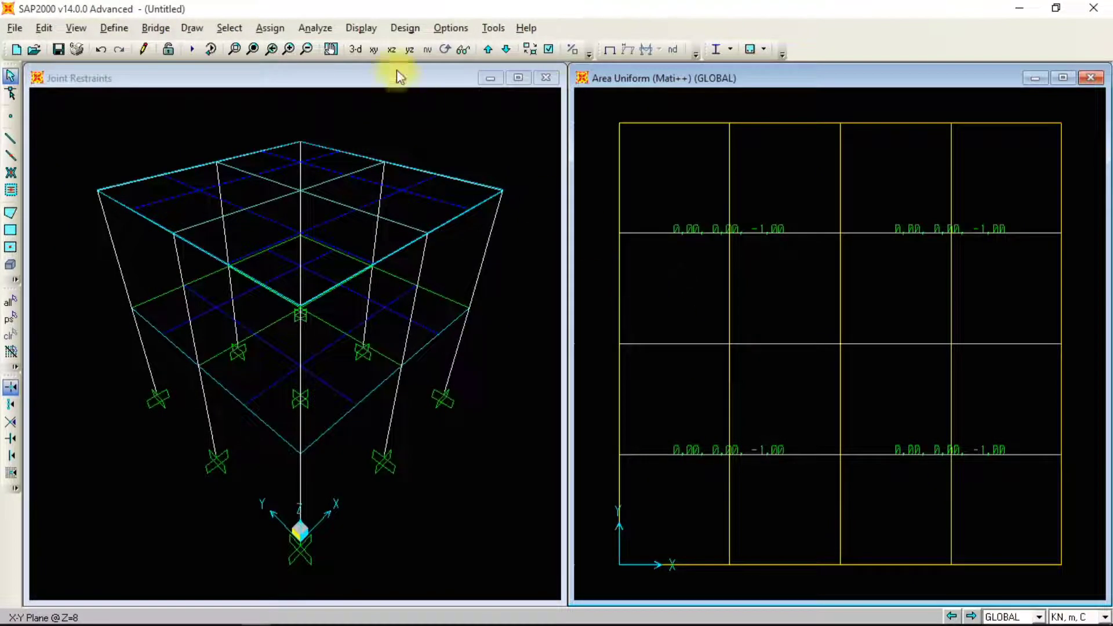
Clear the trial selection of a roof slab and move the X-Y plan view down to the floor at Z=4
{"action": "left_click", "coordinate": [661, 166]}
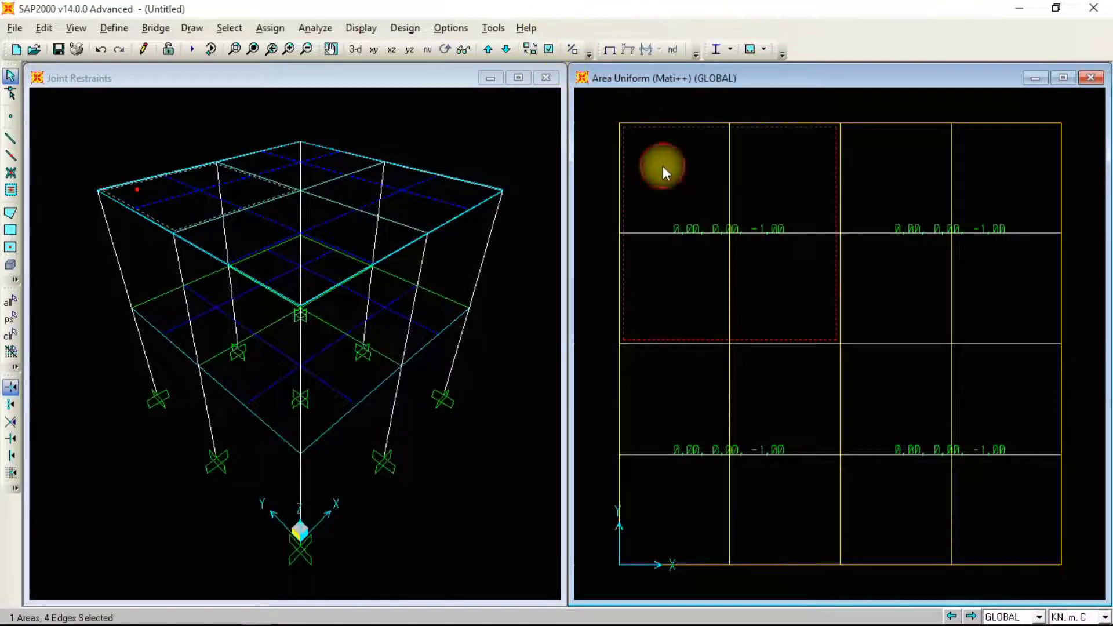
{"action": "left_click", "coordinate": [657, 150]}
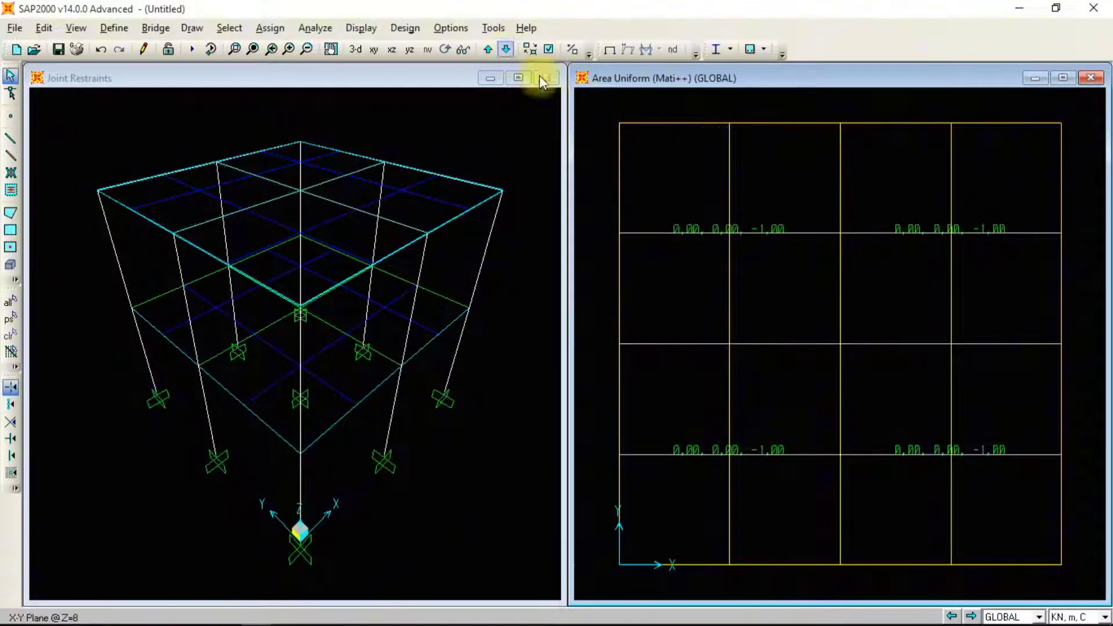
{"action": "left_click", "coordinate": [507, 49]}
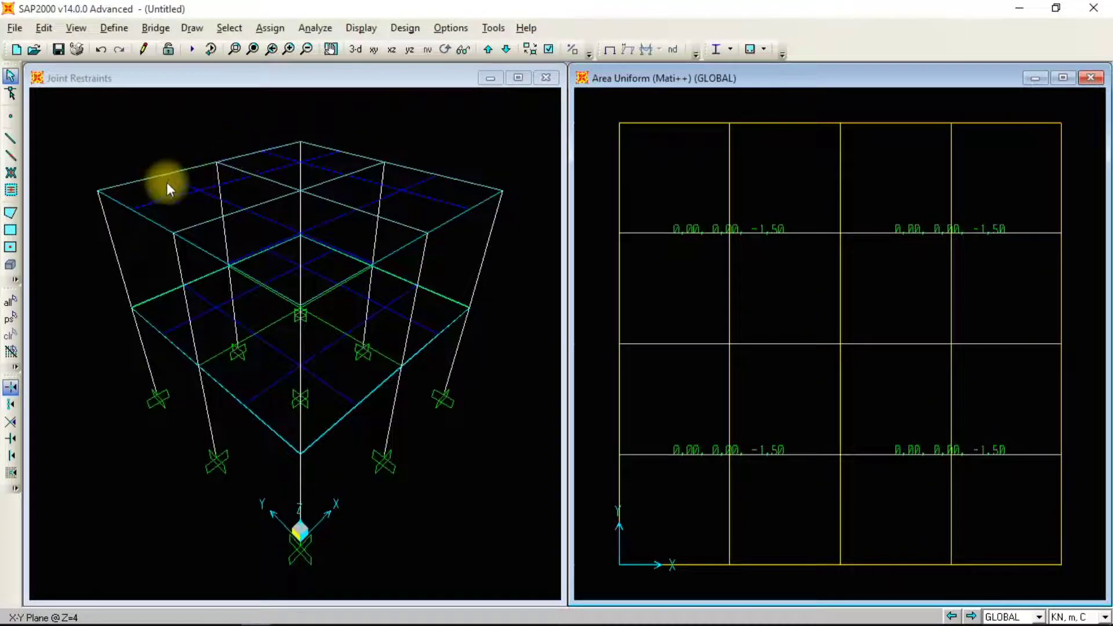
{"action": "left_click", "coordinate": [113, 28]}
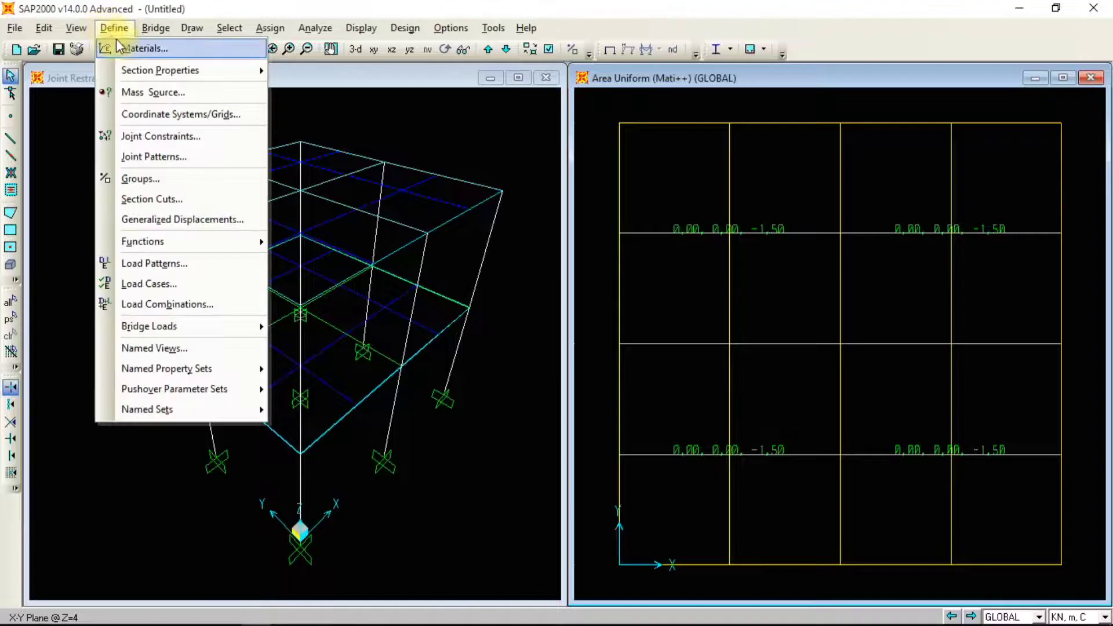
{"action": "mouse_move", "coordinate": [174, 70]}
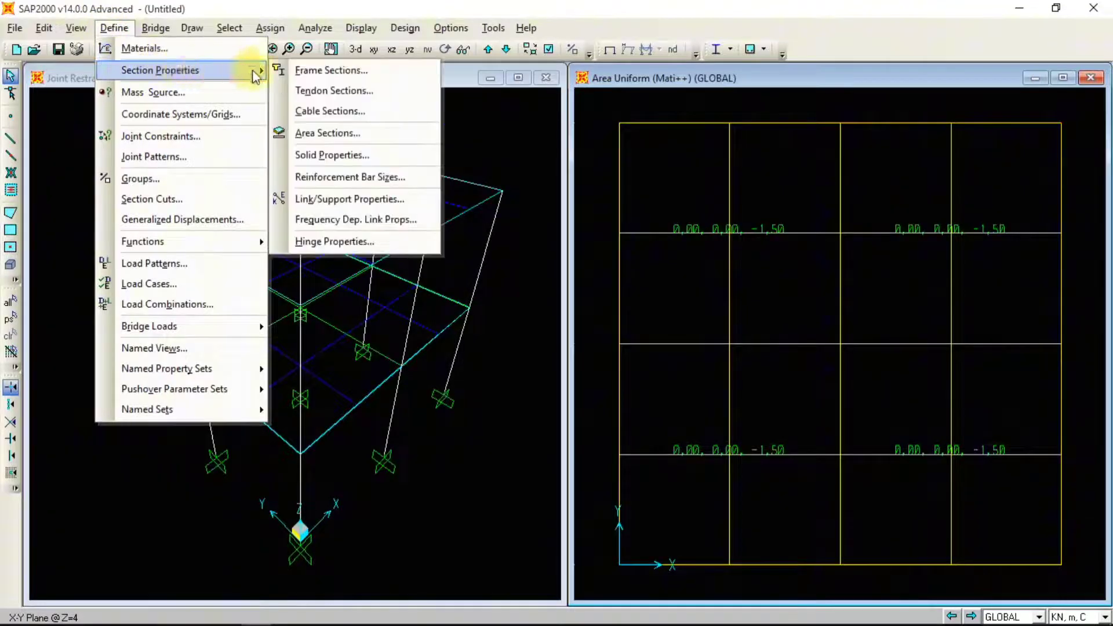
{"action": "left_click", "coordinate": [316, 70]}
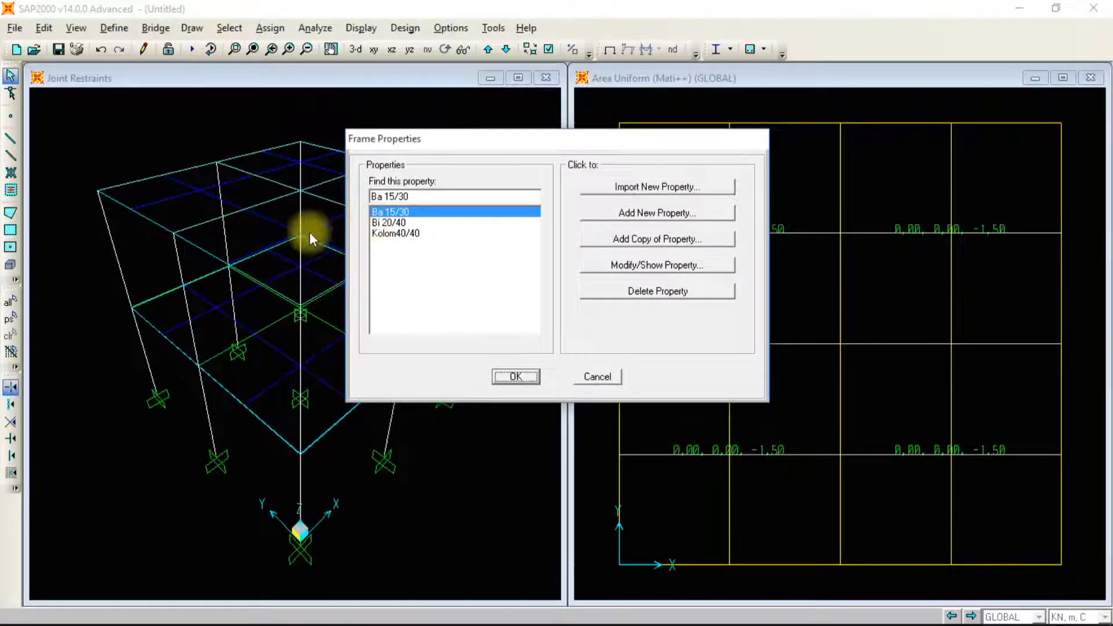
{"action": "left_click", "coordinate": [597, 376]}
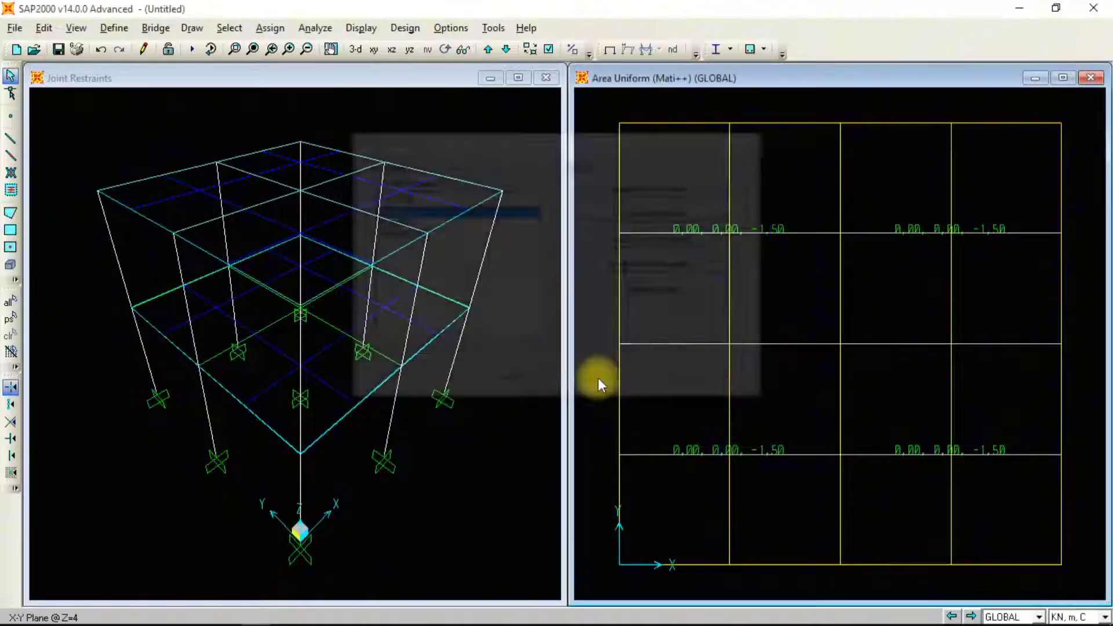
Try to select the floor beams by picking all frames with the Bi 20/40 section, and clear that selection
{"action": "left_click", "coordinate": [228, 28]}
{"action": "mouse_move", "coordinate": [301, 57]}
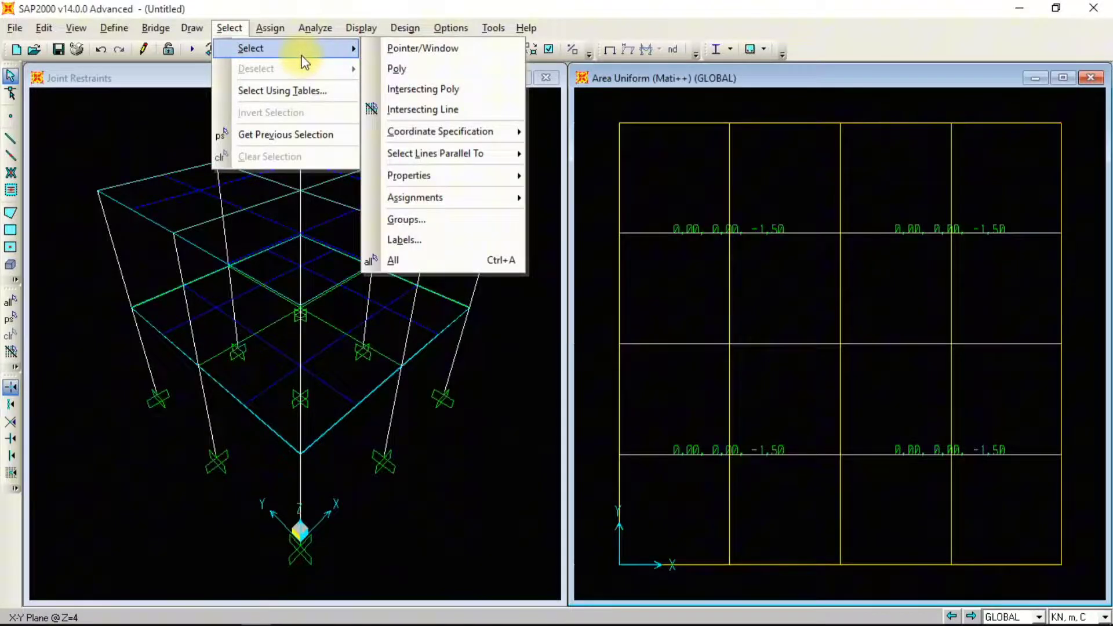
{"action": "mouse_move", "coordinate": [455, 176]}
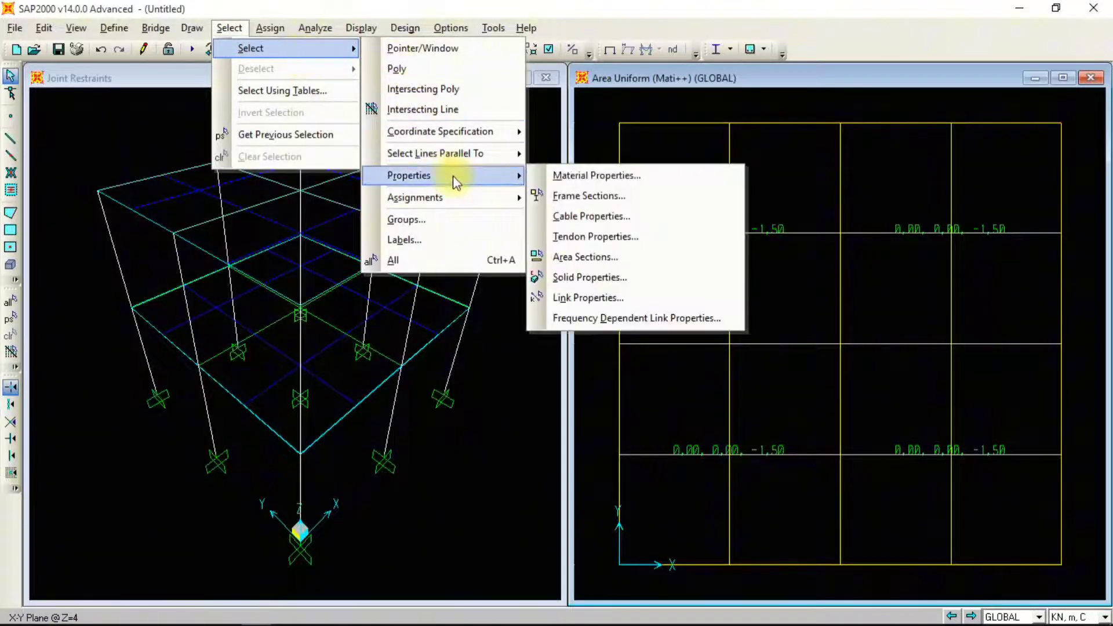
{"action": "left_click", "coordinate": [571, 195]}
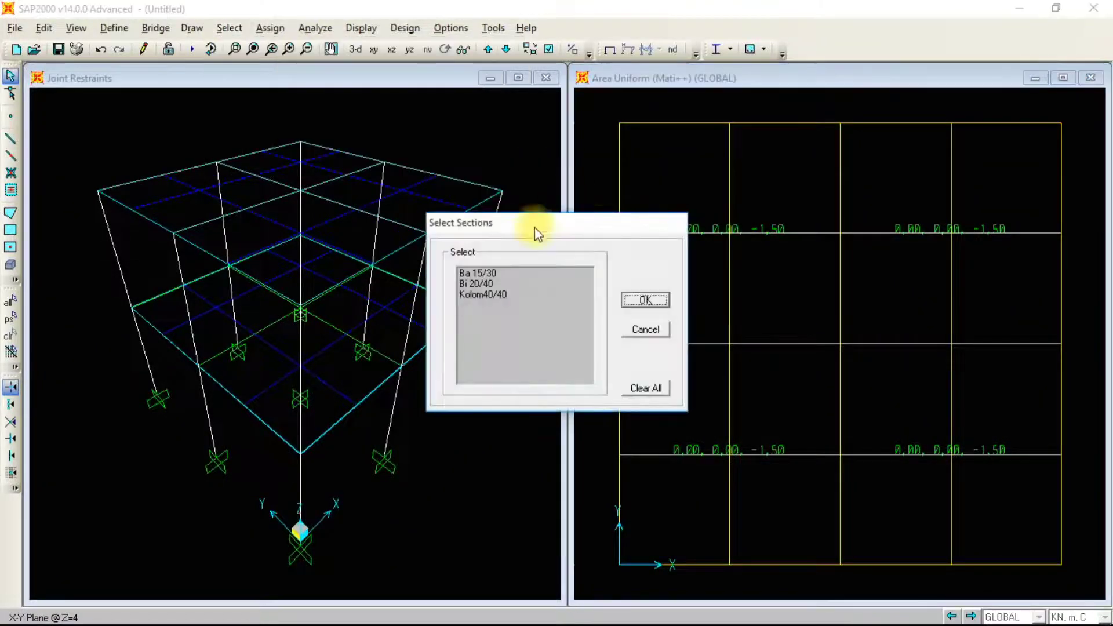
{"action": "left_click", "coordinate": [482, 284]}
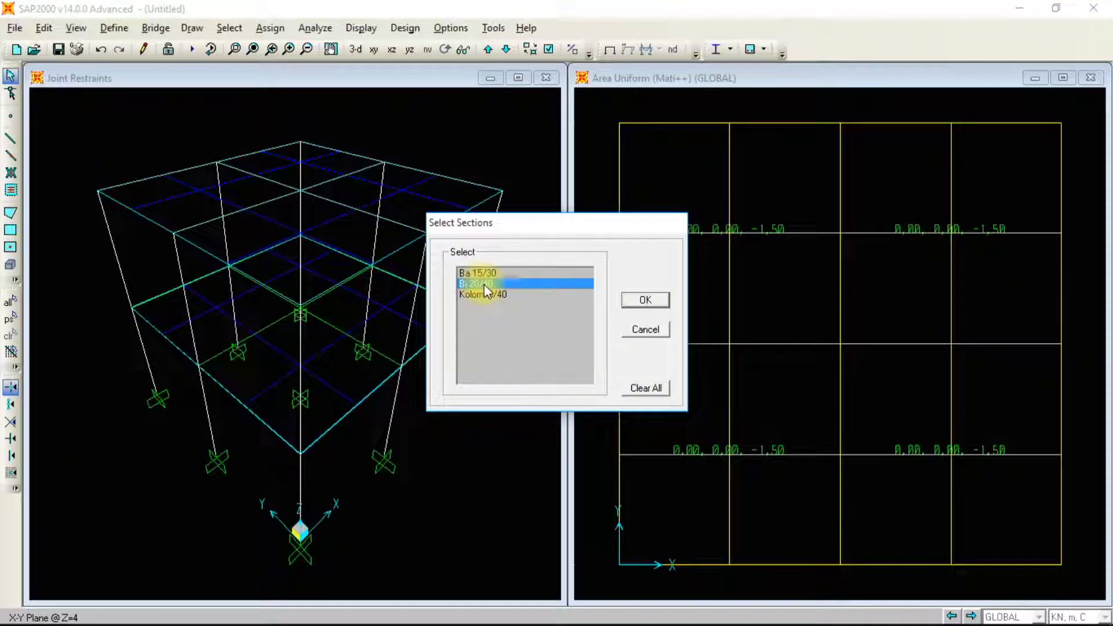
{"action": "left_click", "coordinate": [633, 300]}
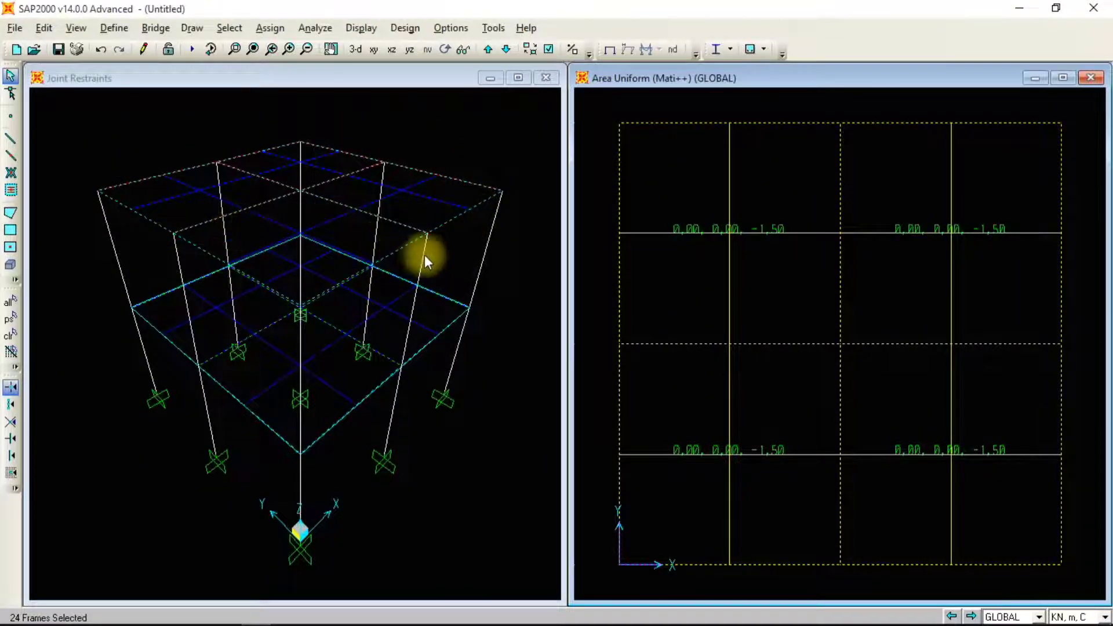
{"action": "key", "text": "Escape"}
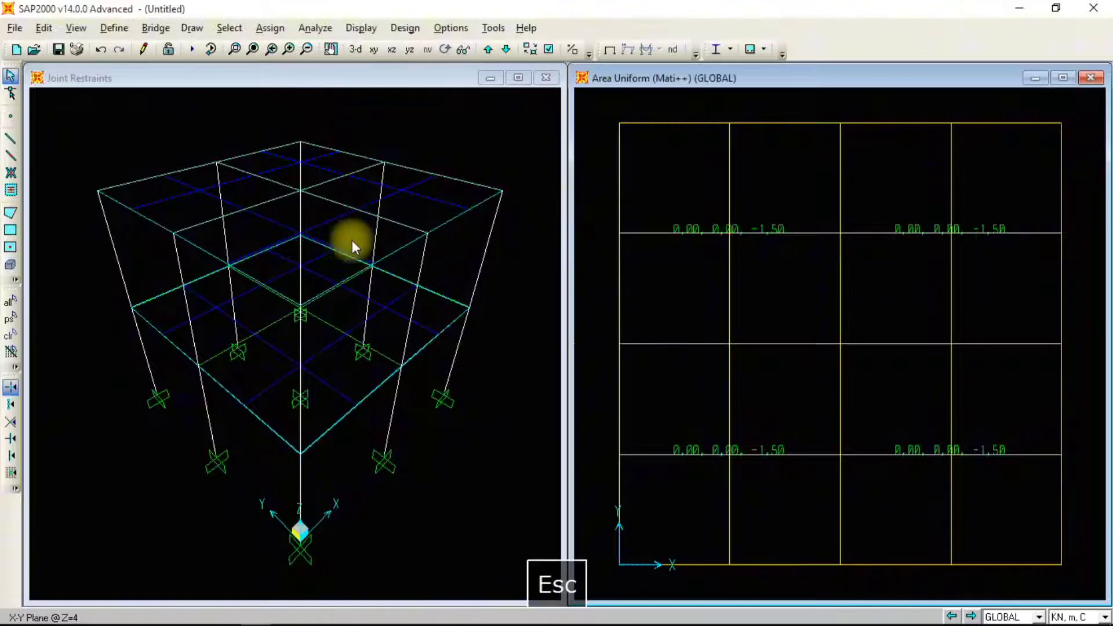
Select all eight perimeter beams of the Z=4 floor in the plan view
{"action": "left_click", "coordinate": [619, 165]}
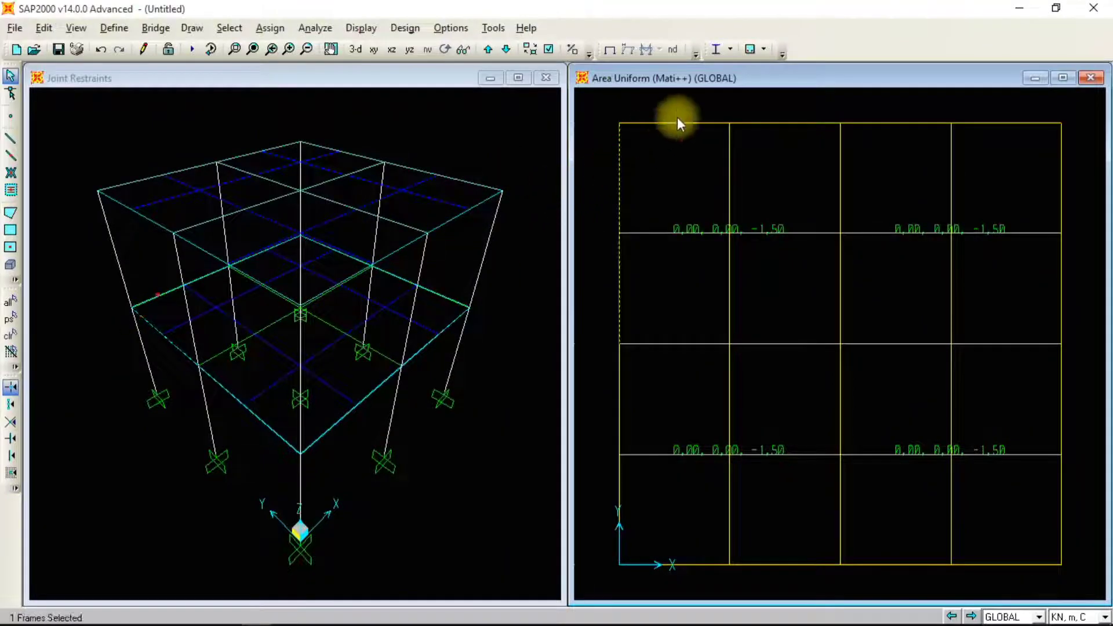
{"action": "left_click", "coordinate": [684, 128]}
{"action": "left_click", "coordinate": [694, 132]}
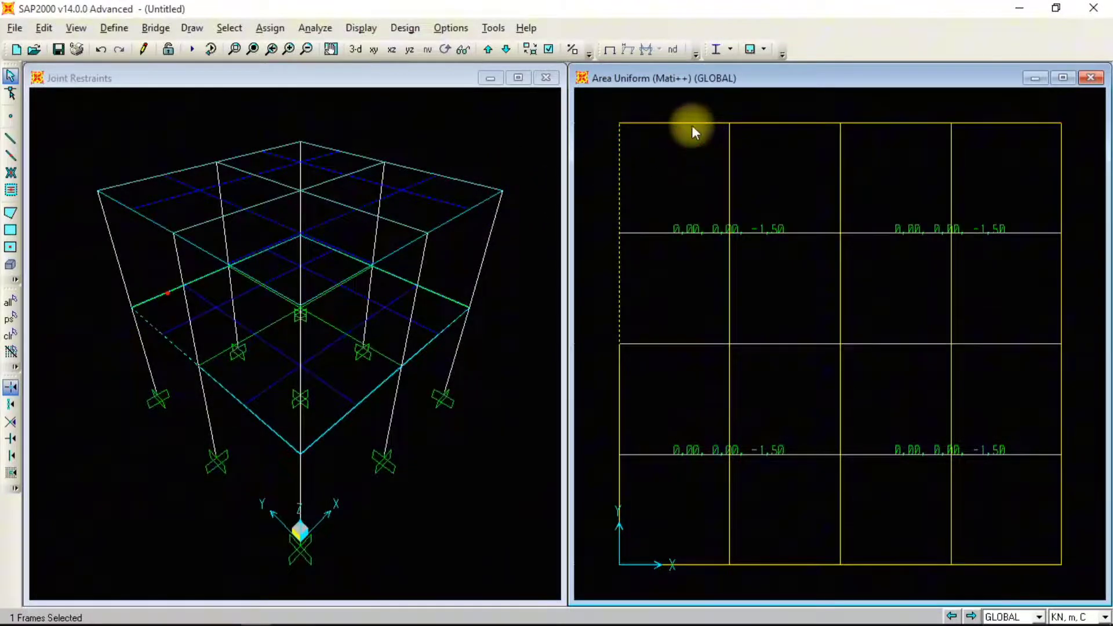
{"action": "left_click", "coordinate": [693, 124]}
{"action": "left_click", "coordinate": [873, 123]}
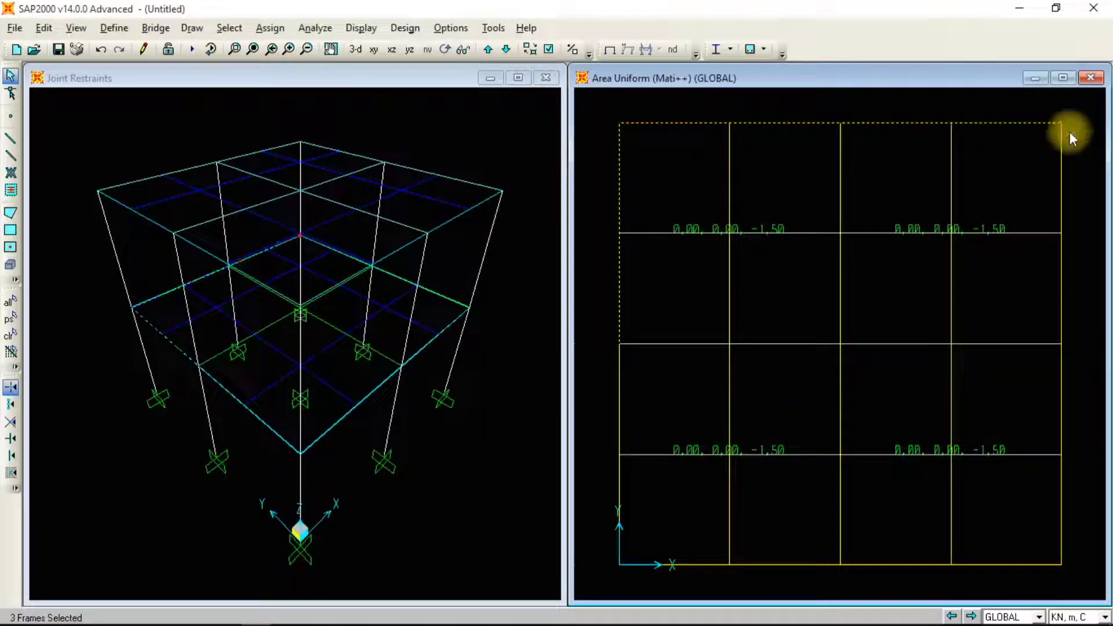
{"action": "left_click", "coordinate": [1062, 148]}
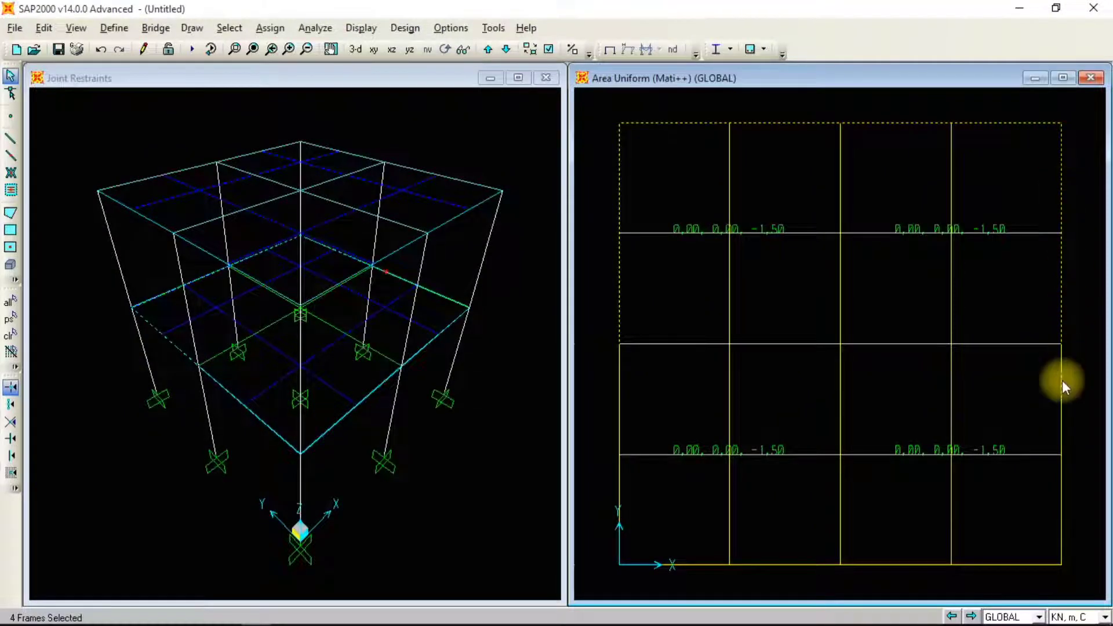
{"action": "left_click", "coordinate": [1062, 380]}
{"action": "left_click", "coordinate": [1006, 566]}
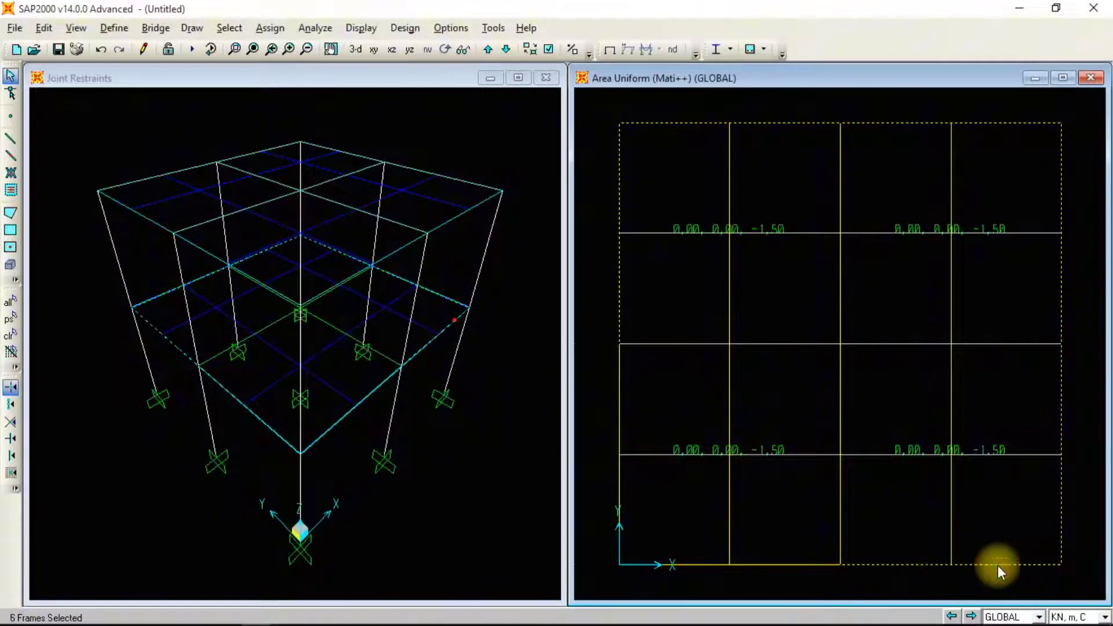
{"action": "left_click", "coordinate": [812, 564]}
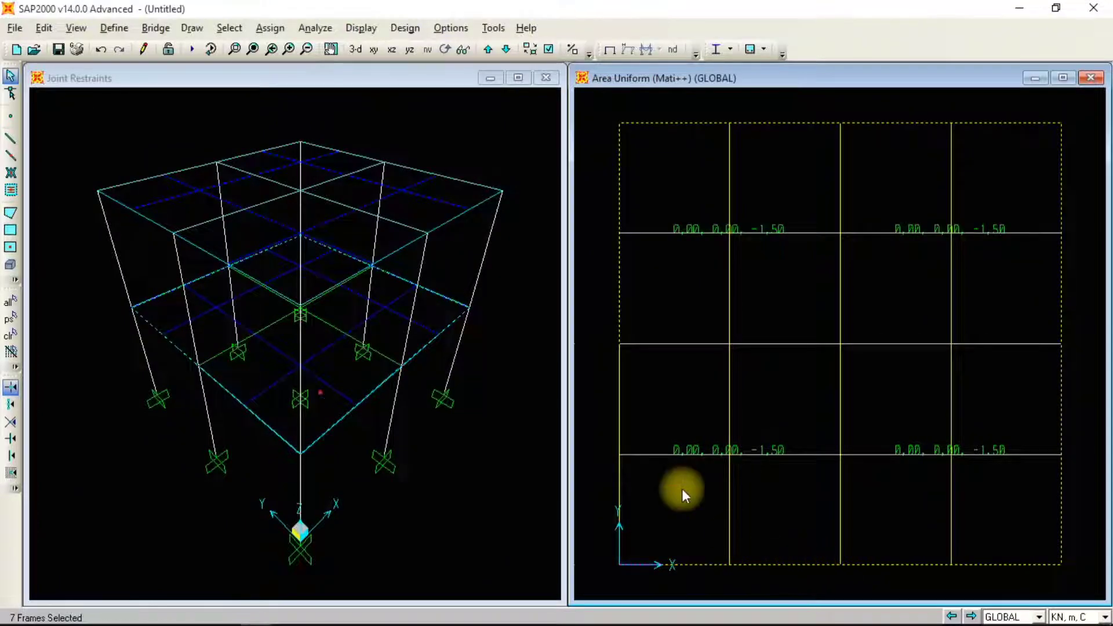
{"action": "left_click", "coordinate": [619, 404]}
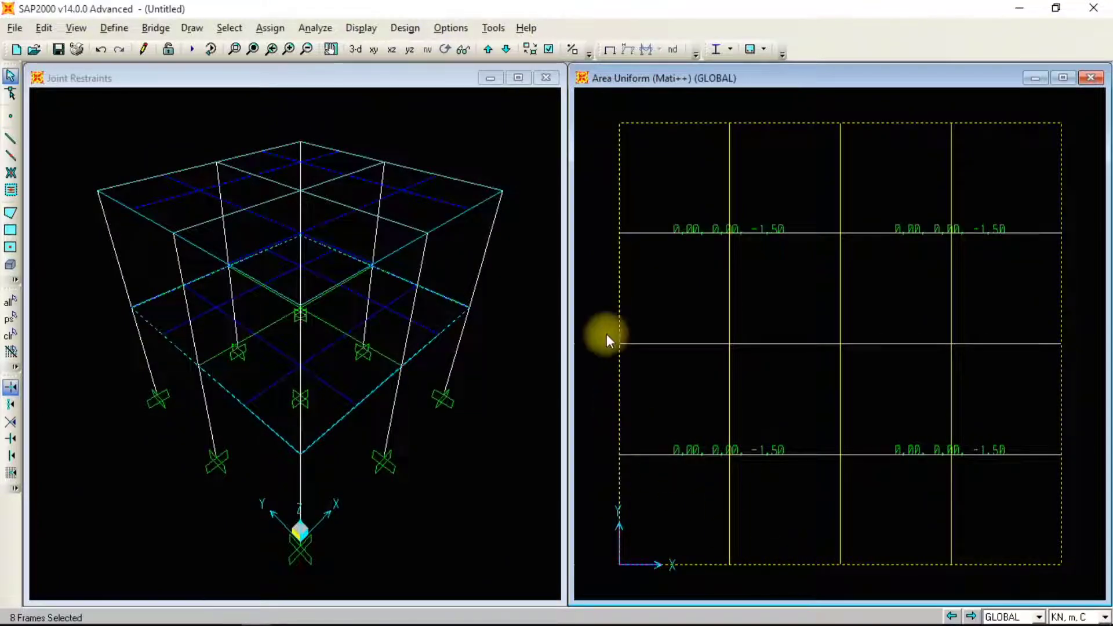
Add the four interior main beams along the two centre lines of the Z=4 floor to the selection
{"action": "left_click", "coordinate": [841, 177]}
{"action": "left_click", "coordinate": [838, 391]}
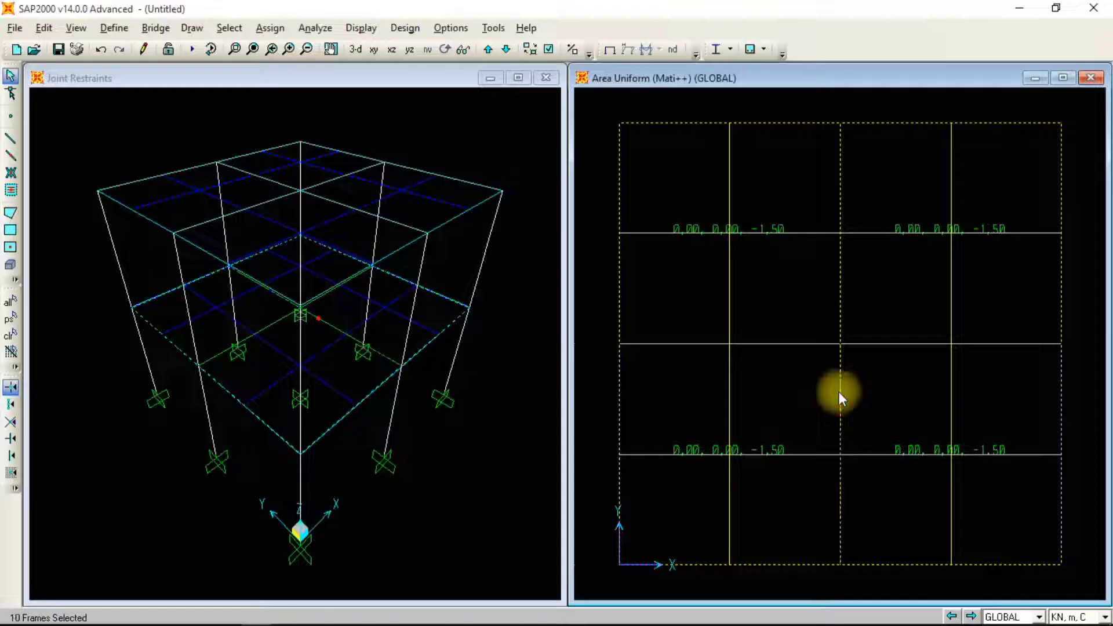
{"action": "left_click", "coordinate": [788, 348]}
{"action": "left_click", "coordinate": [803, 347]}
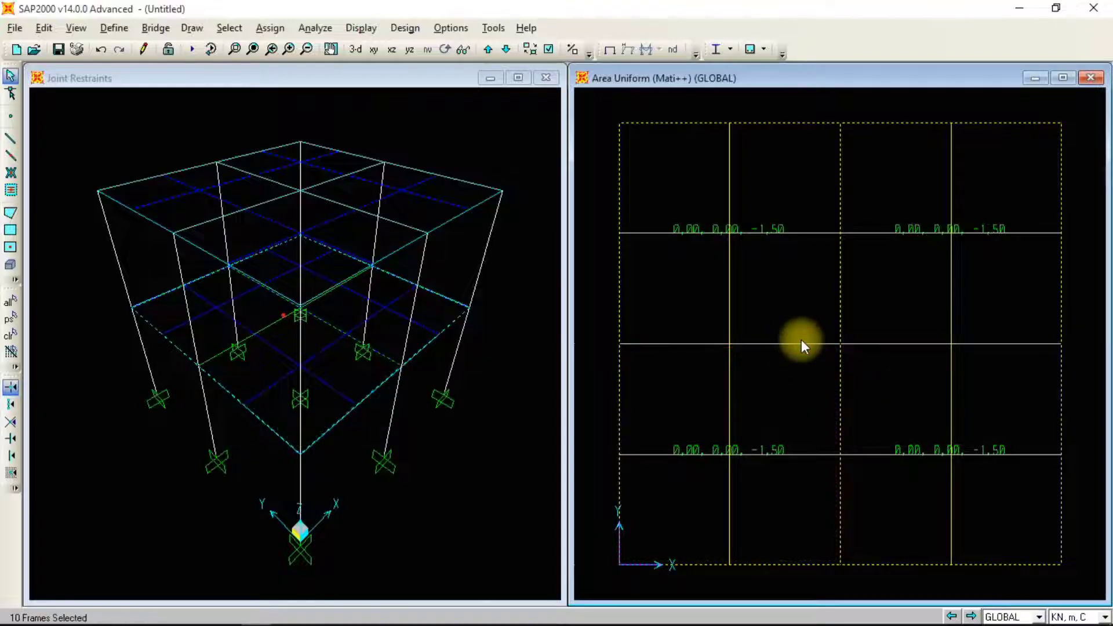
{"action": "left_click", "coordinate": [802, 341]}
{"action": "left_click", "coordinate": [814, 326]}
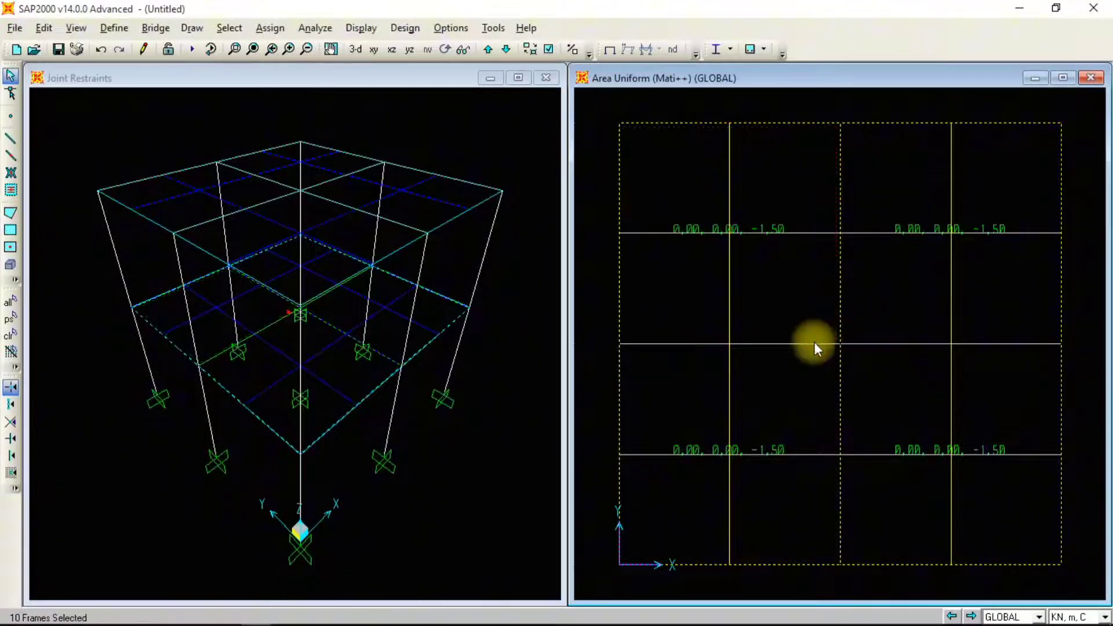
{"action": "left_click", "coordinate": [814, 343]}
{"action": "left_click", "coordinate": [868, 343]}
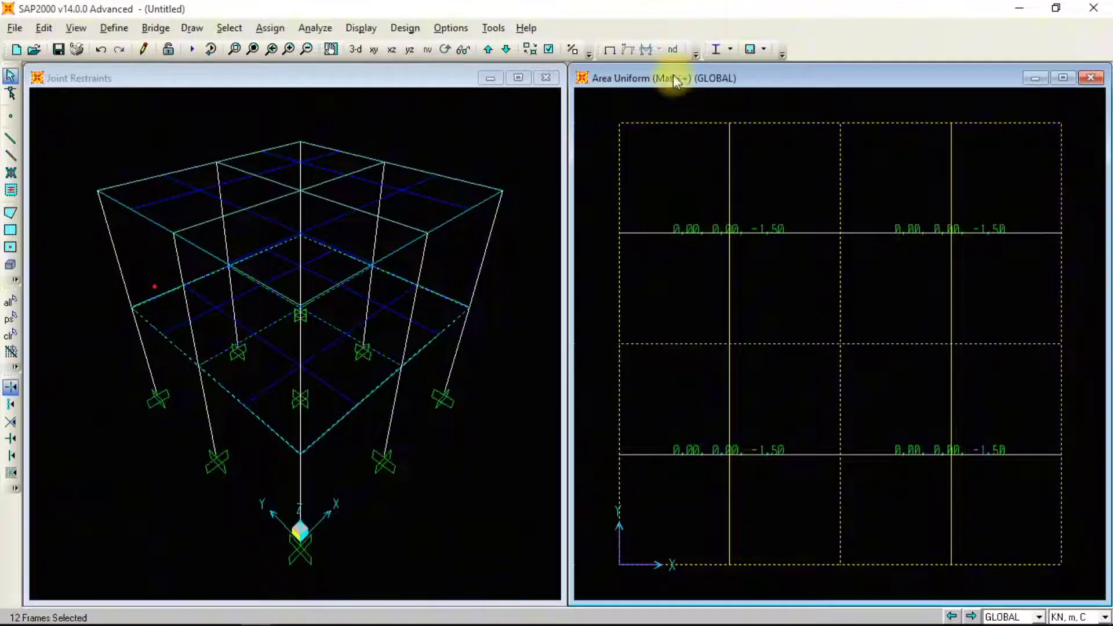
Set up a distributed frame load on the selected beams under Mati++, in Kgf, m, C units and added to existing loads
{"action": "left_click", "coordinate": [269, 27]}
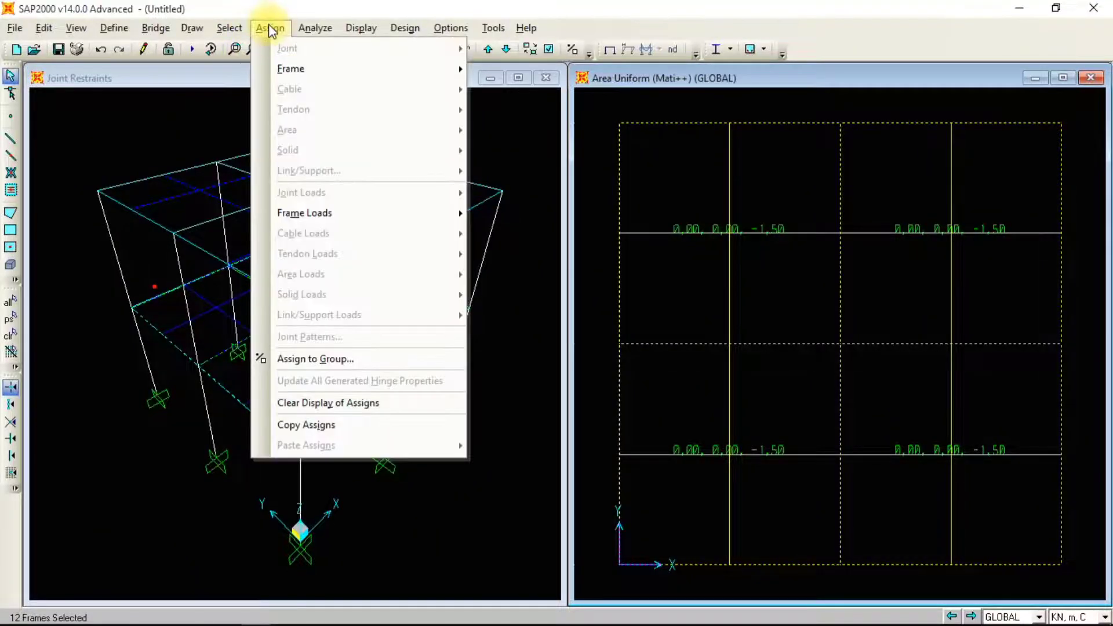
{"action": "mouse_move", "coordinate": [421, 225]}
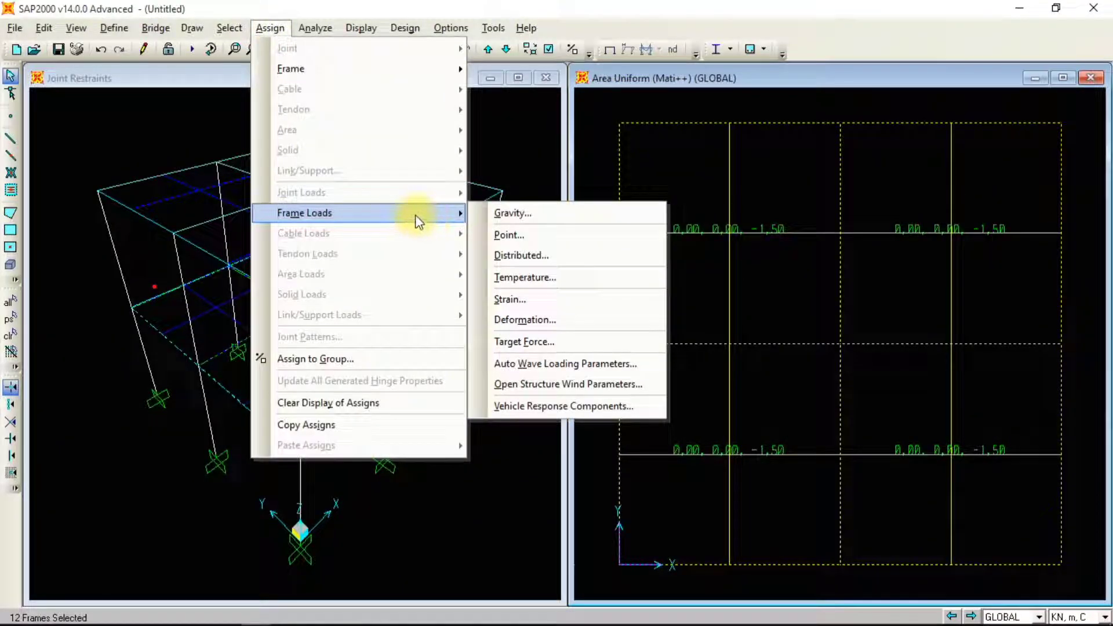
{"action": "left_click", "coordinate": [509, 260]}
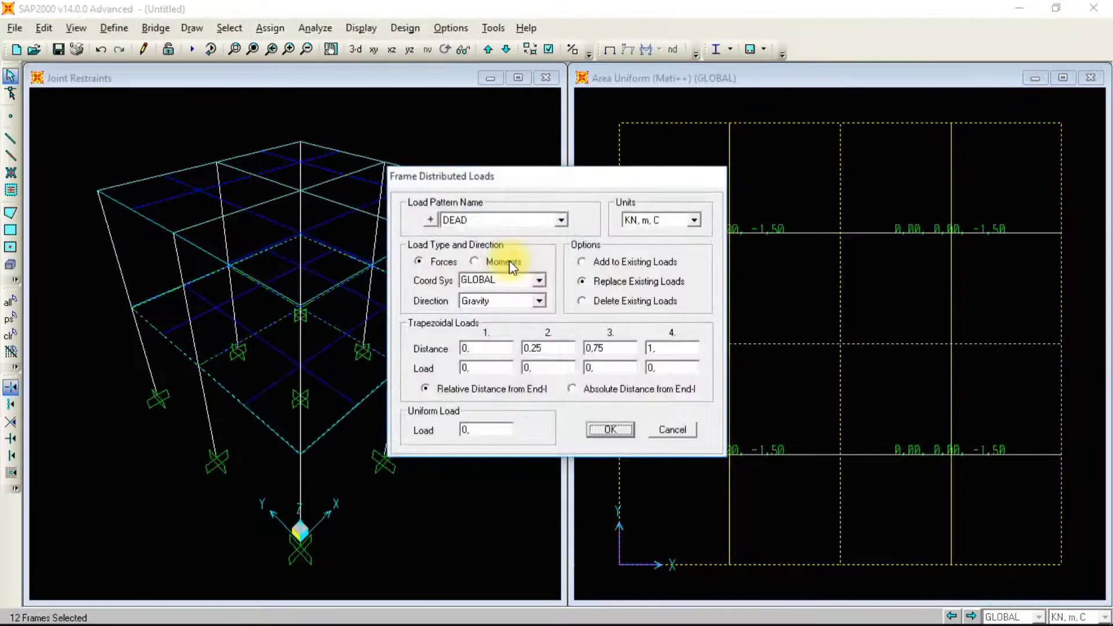
{"action": "left_click", "coordinate": [559, 219]}
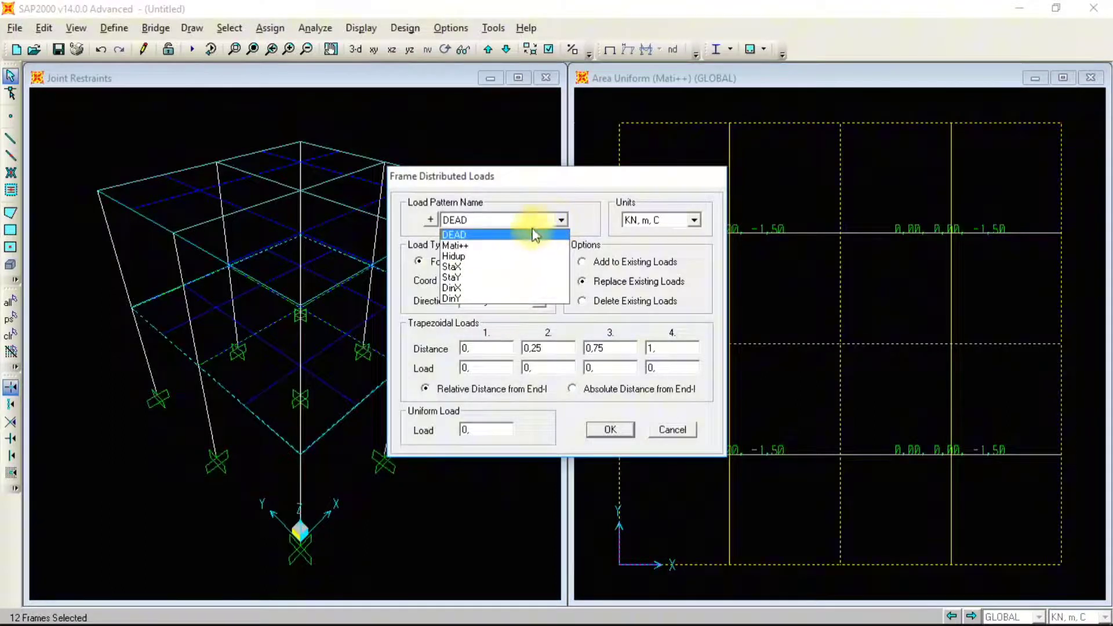
{"action": "left_click", "coordinate": [481, 245]}
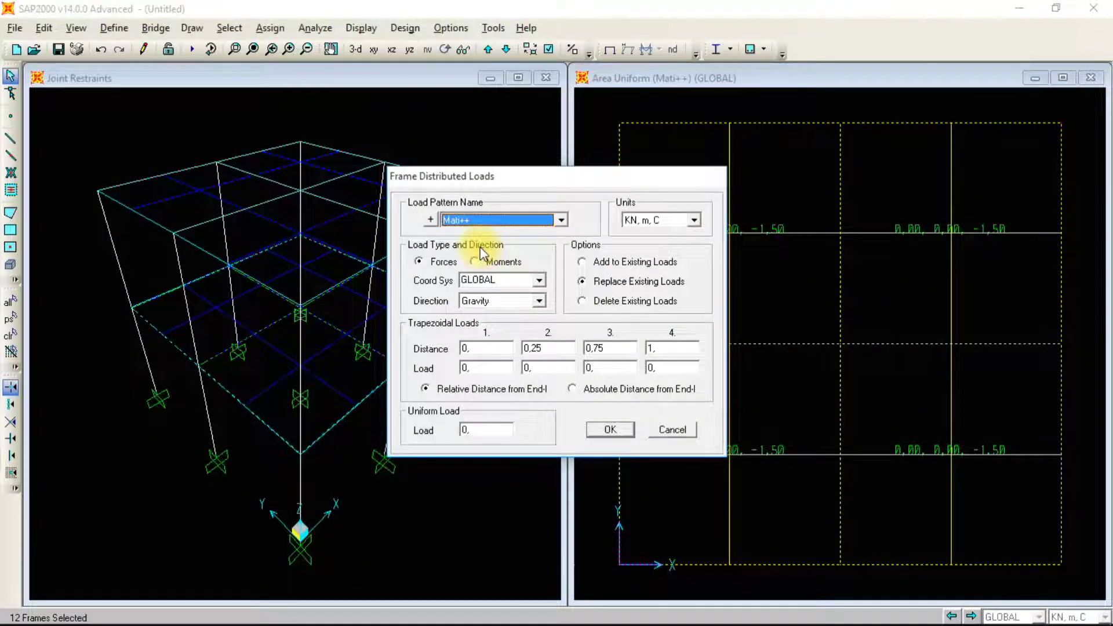
{"action": "left_click", "coordinate": [688, 226]}
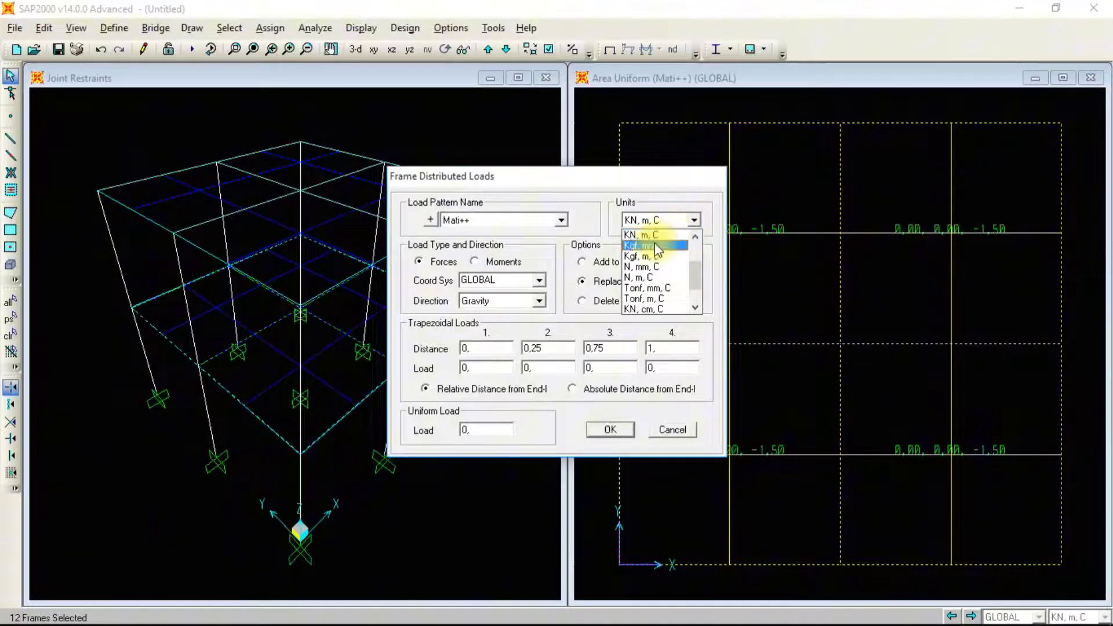
{"action": "left_click", "coordinate": [638, 256]}
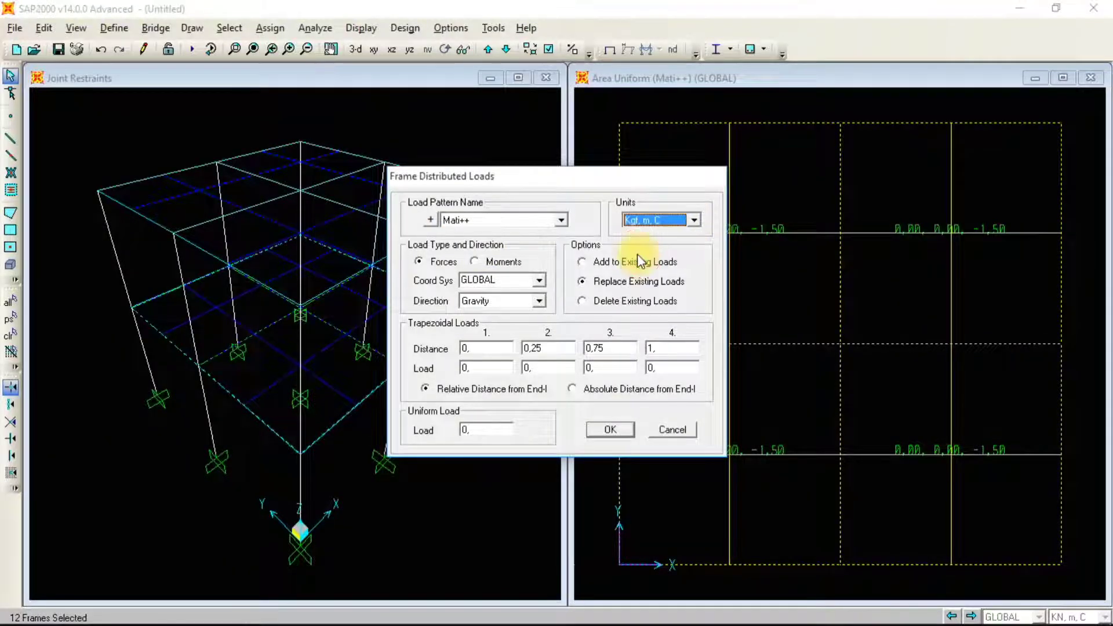
{"action": "left_click", "coordinate": [581, 262]}
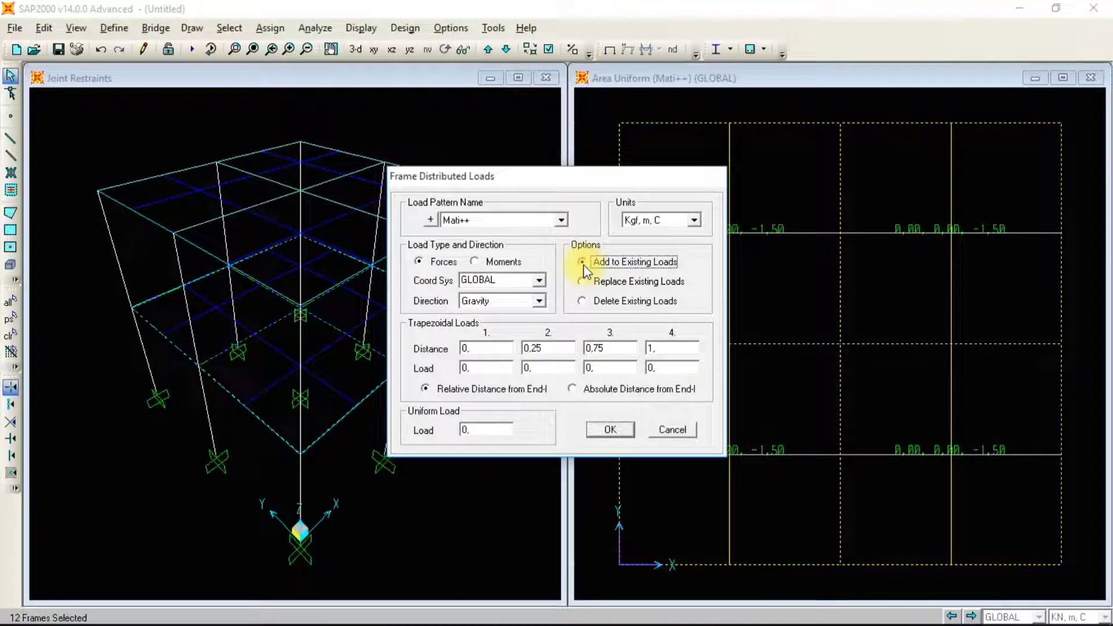
Set the uniform load to 250*(4-0,4) and apply it to the selected beams of the Z=4 floor
{"action": "double_click", "coordinate": [464, 430]}
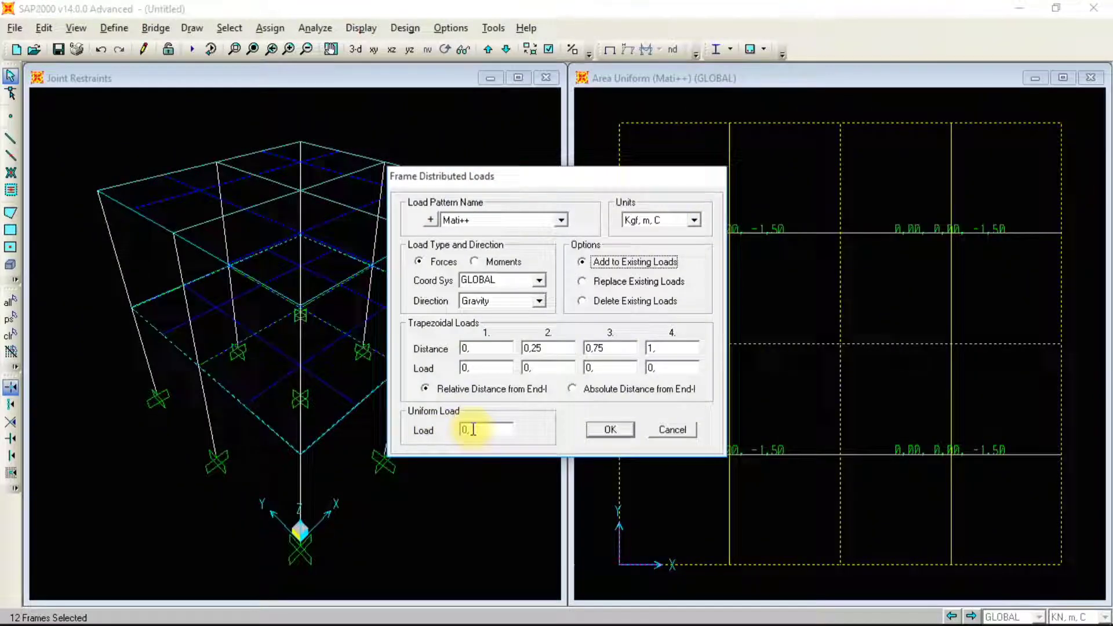
{"action": "double_click", "coordinate": [473, 429]}
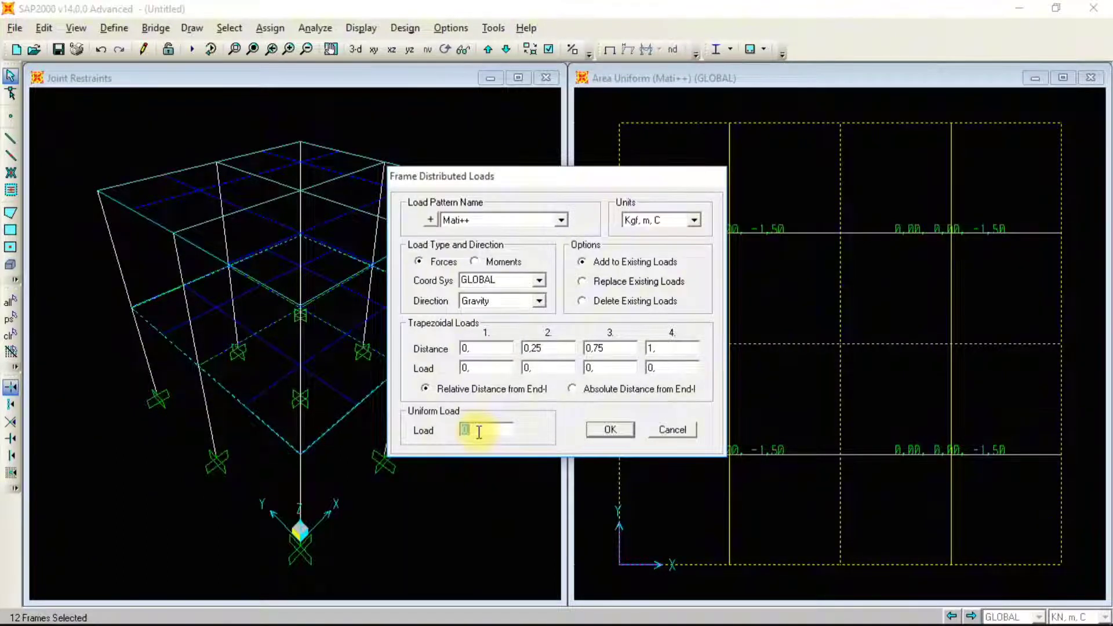
{"action": "type", "text": "3"}
{"action": "type", "text": "2"}
{"action": "type", "text": "50*"}
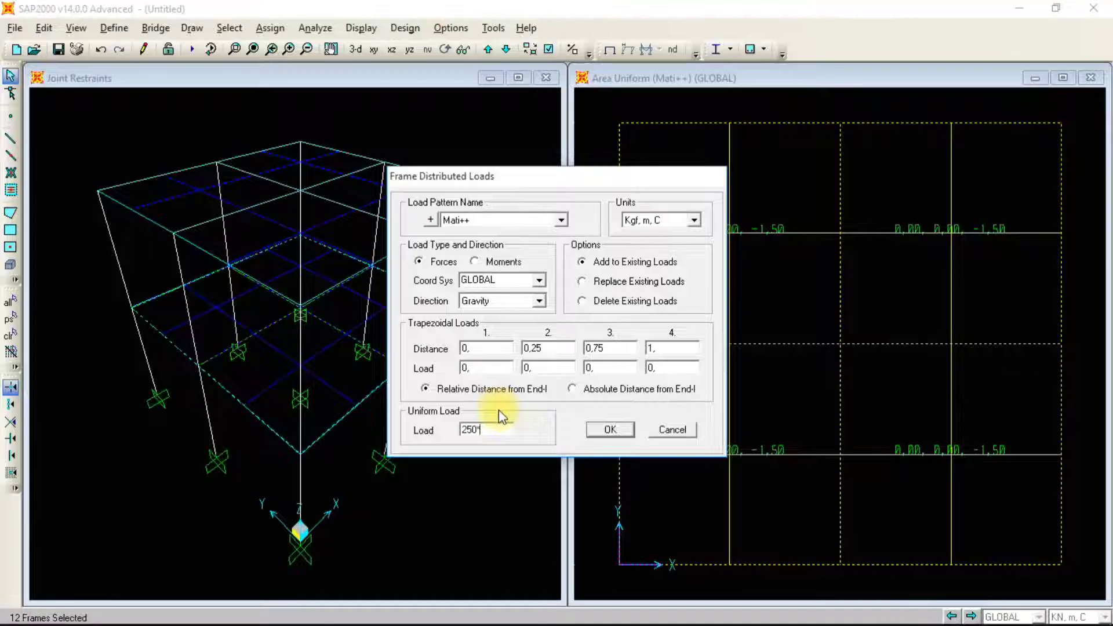
{"action": "type", "text": "(4-"}
{"action": "key", "text": "BackSpace"}
{"action": "type", "text": "-0,4)"}
{"action": "left_click", "coordinate": [497, 410]}
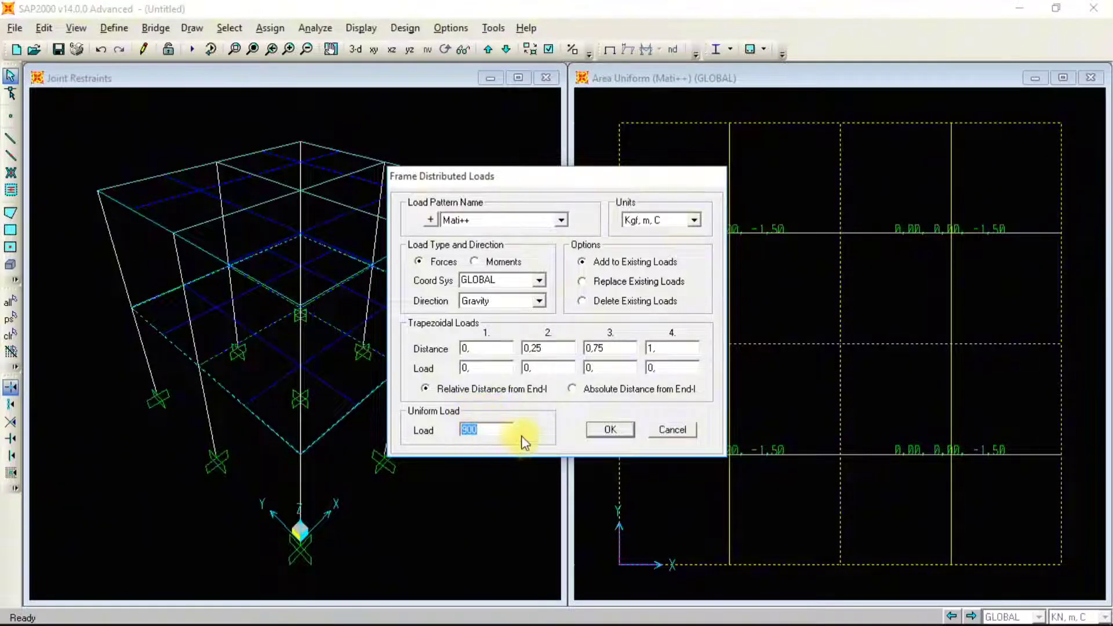
{"action": "left_click", "coordinate": [610, 431]}
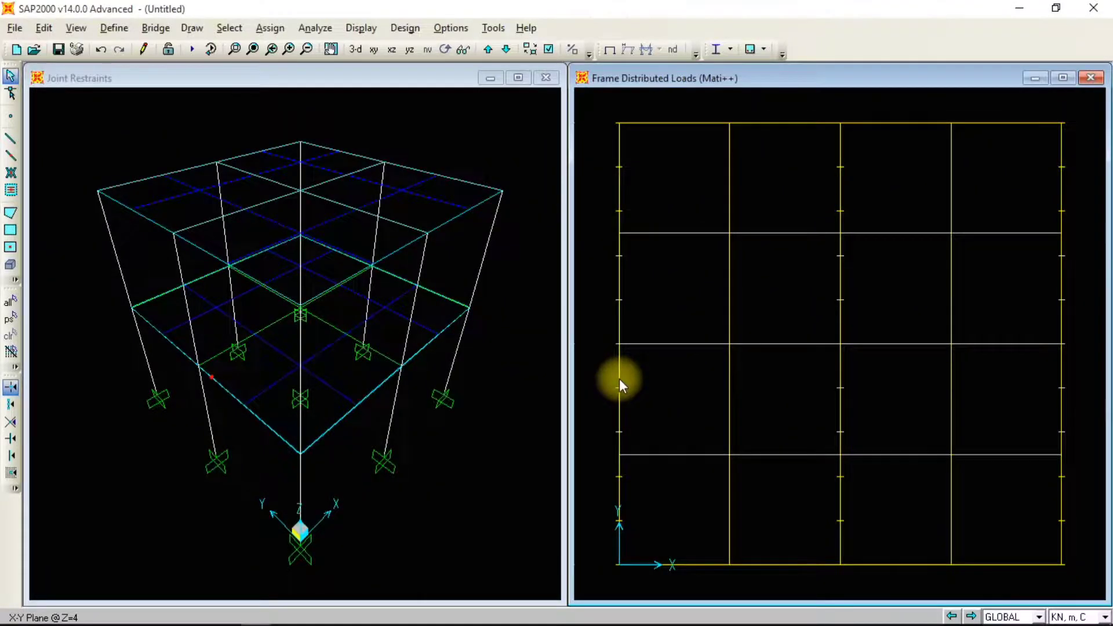
Inspect the loads assigned to the perimeter beam along the Y axis at Z=4, shown in Kgf, m, C units
{"action": "right_click", "coordinate": [619, 378]}
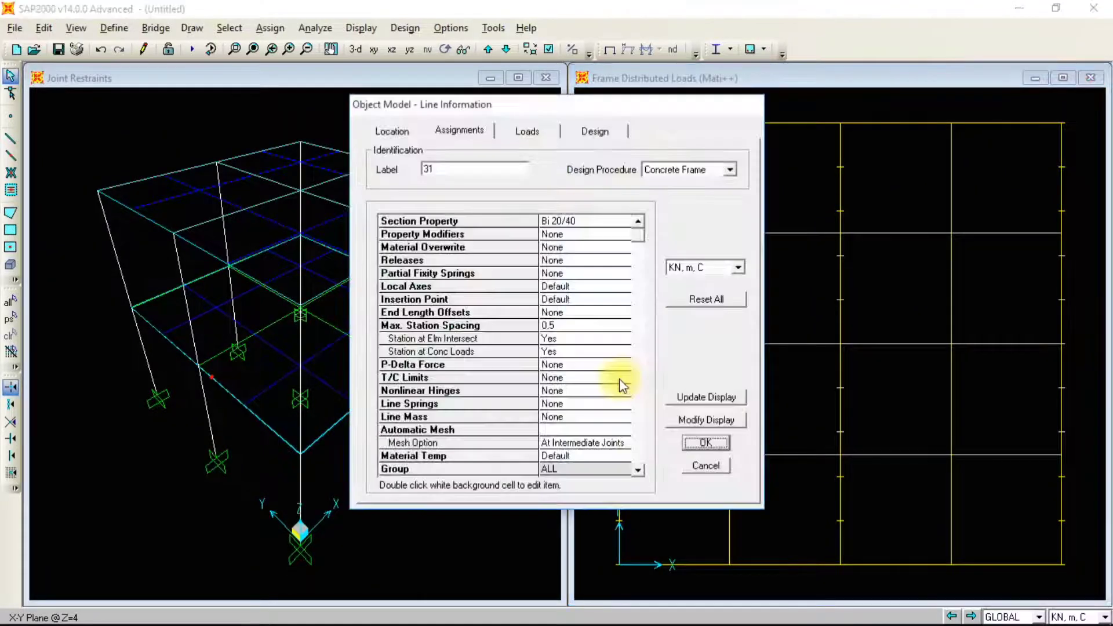
{"action": "left_click", "coordinate": [533, 133]}
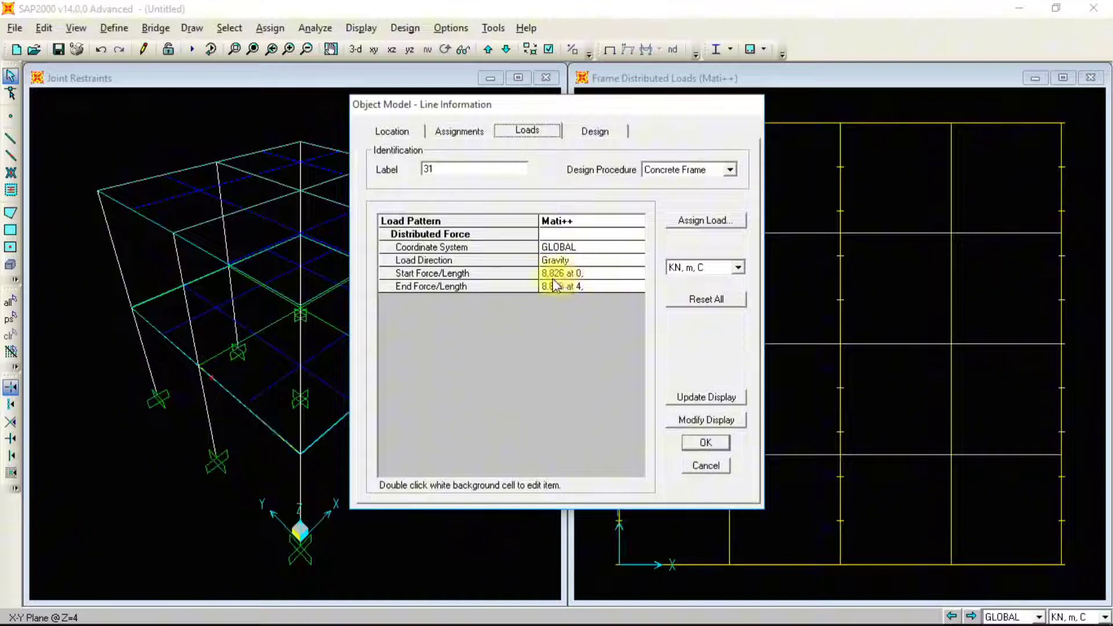
{"action": "left_click", "coordinate": [719, 266]}
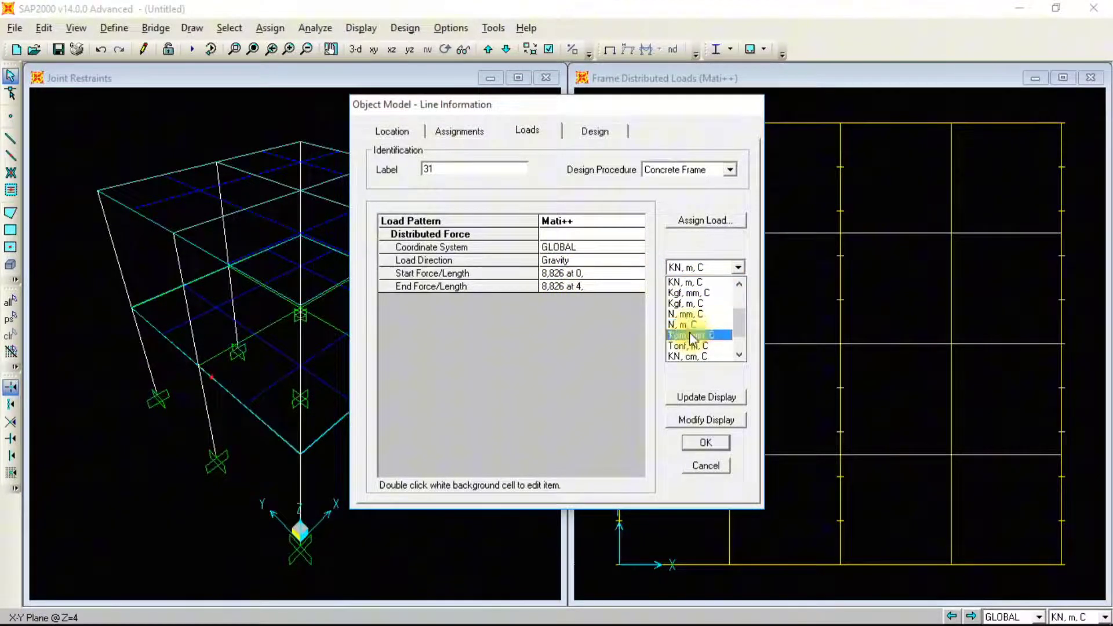
{"action": "scroll", "coordinate": [699, 336], "scroll_direction": "up", "scroll_amount": 2}
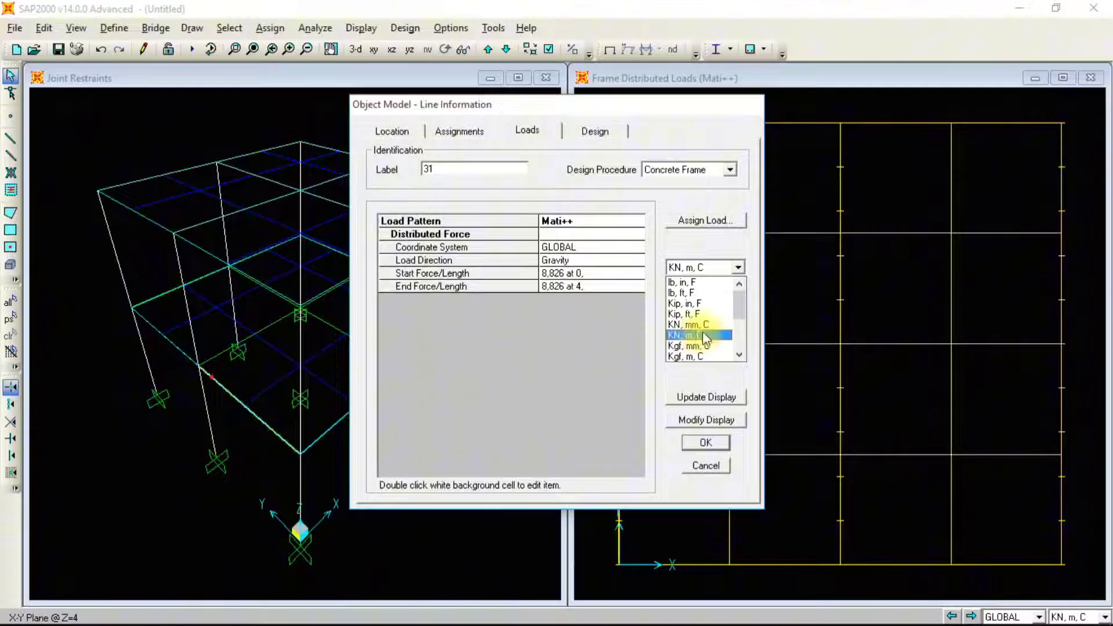
{"action": "left_click", "coordinate": [684, 356]}
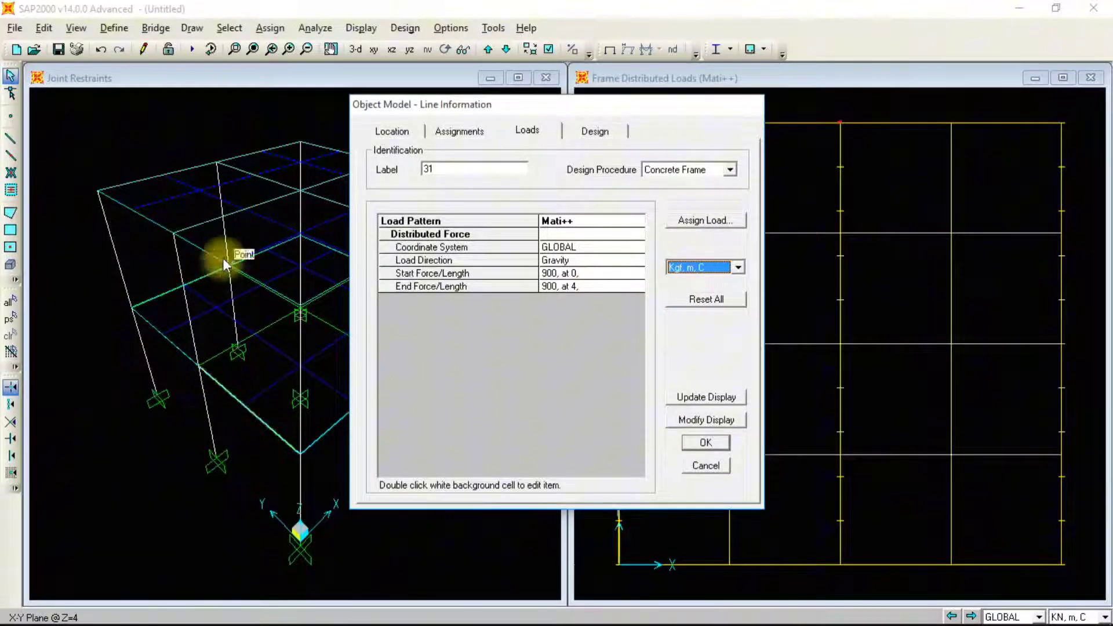
{"action": "left_click", "coordinate": [715, 443]}
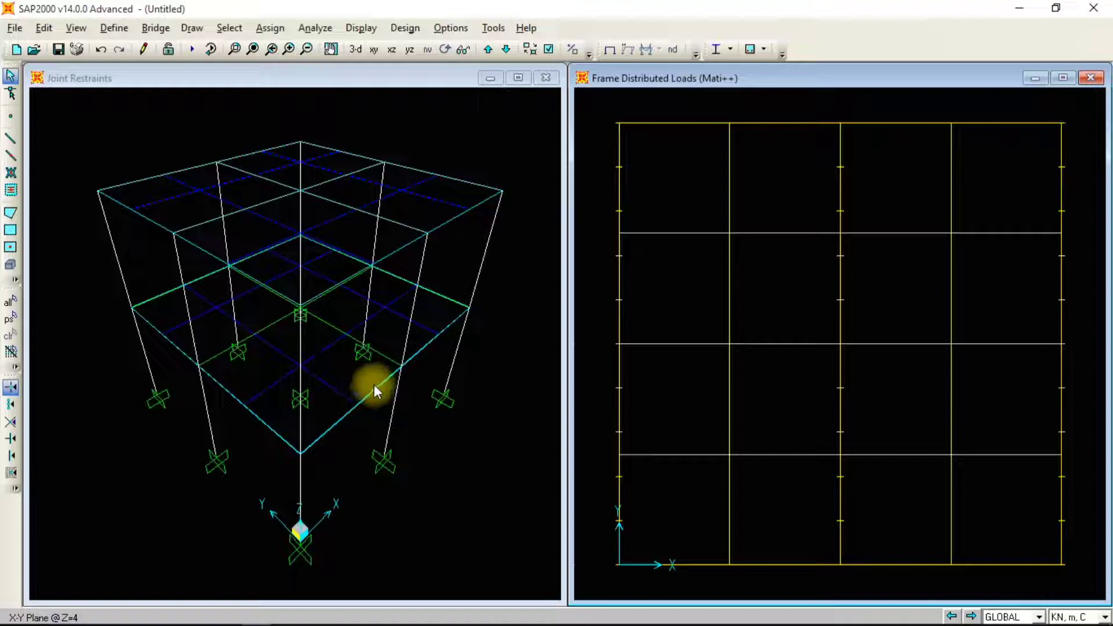
Switch to the Word notes on the SNI 2847 load combinations to review the design loads, and return to SAP2000
{"action": "key", "text": "alt+Tab"}
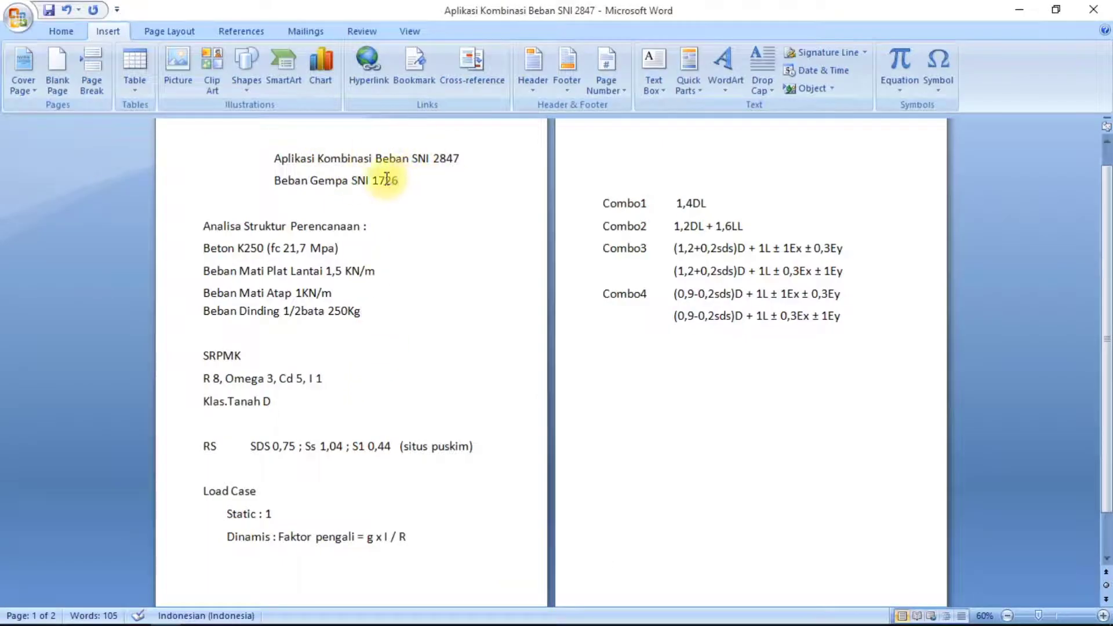
{"action": "key", "text": "alt+Tab"}
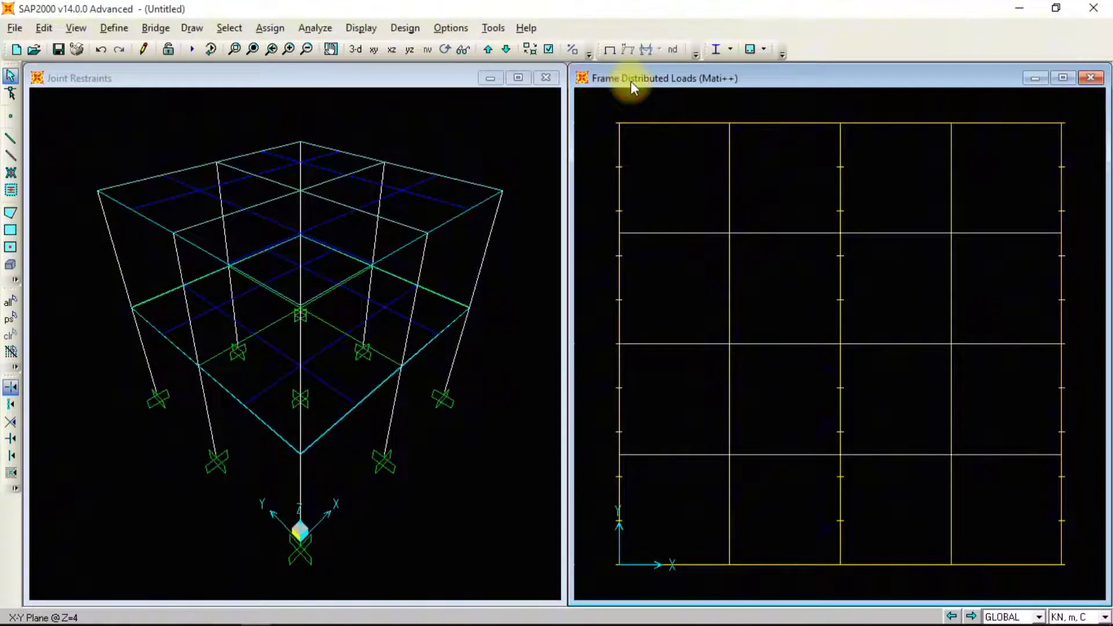
{"action": "left_click", "coordinate": [394, 83]}
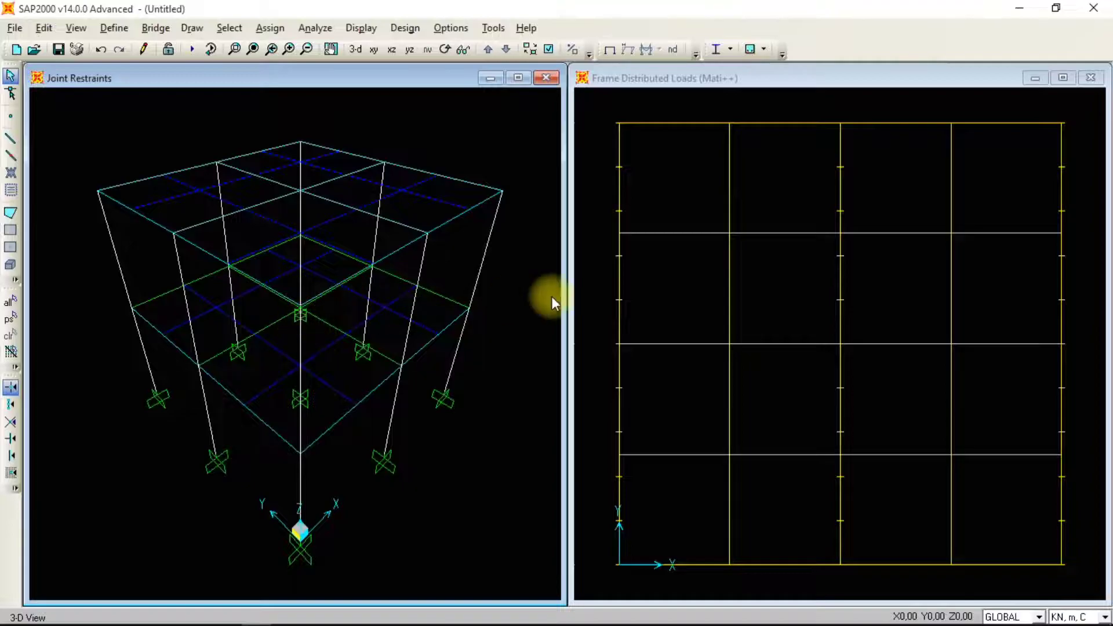
Select all four floor slab areas of the Z=4 level in the plan view
{"action": "left_click", "coordinate": [698, 276]}
{"action": "left_click", "coordinate": [901, 206]}
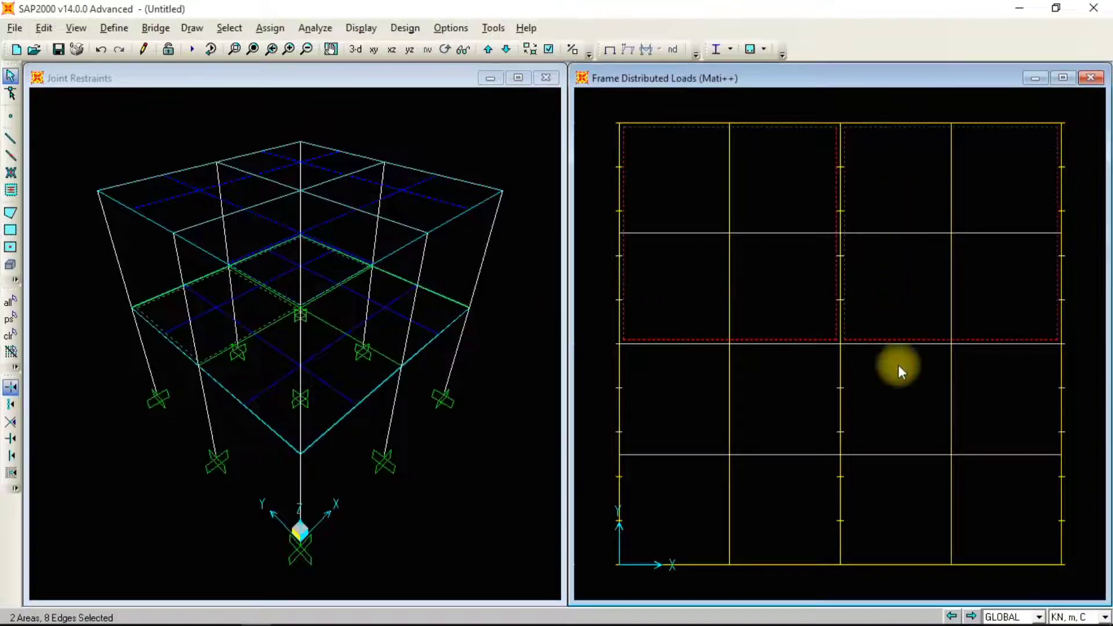
{"action": "left_click", "coordinate": [896, 390]}
{"action": "left_click", "coordinate": [773, 418]}
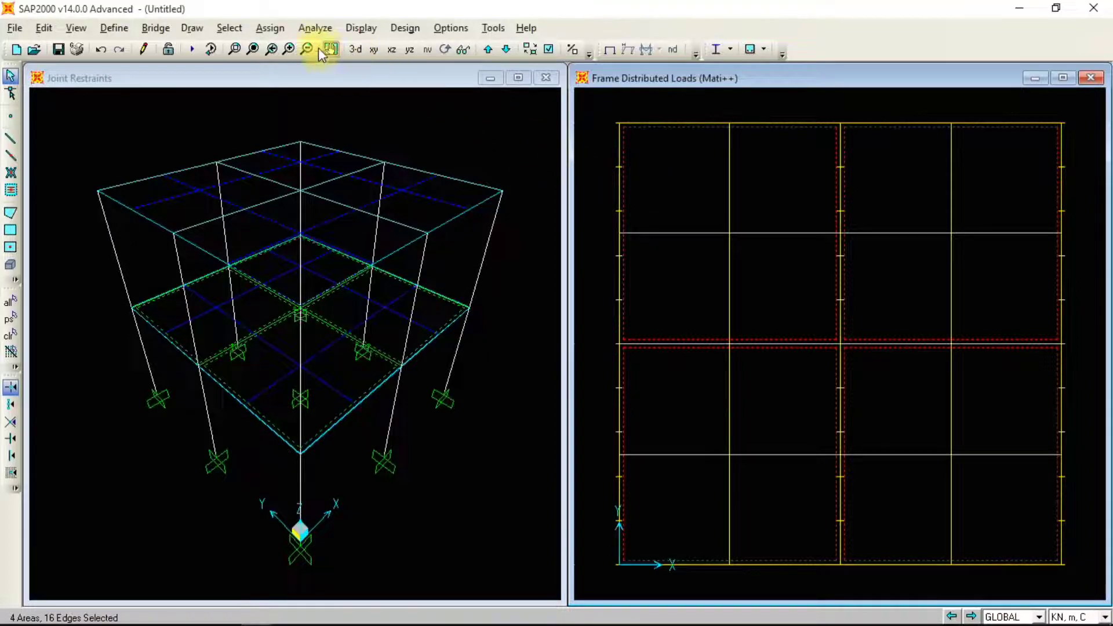
Assign a uniform shell load of 1,97 in KN, m, C units under Hidup to the selected floor slabs, added to existing loads
{"action": "left_click", "coordinate": [281, 29]}
{"action": "mouse_move", "coordinate": [381, 276]}
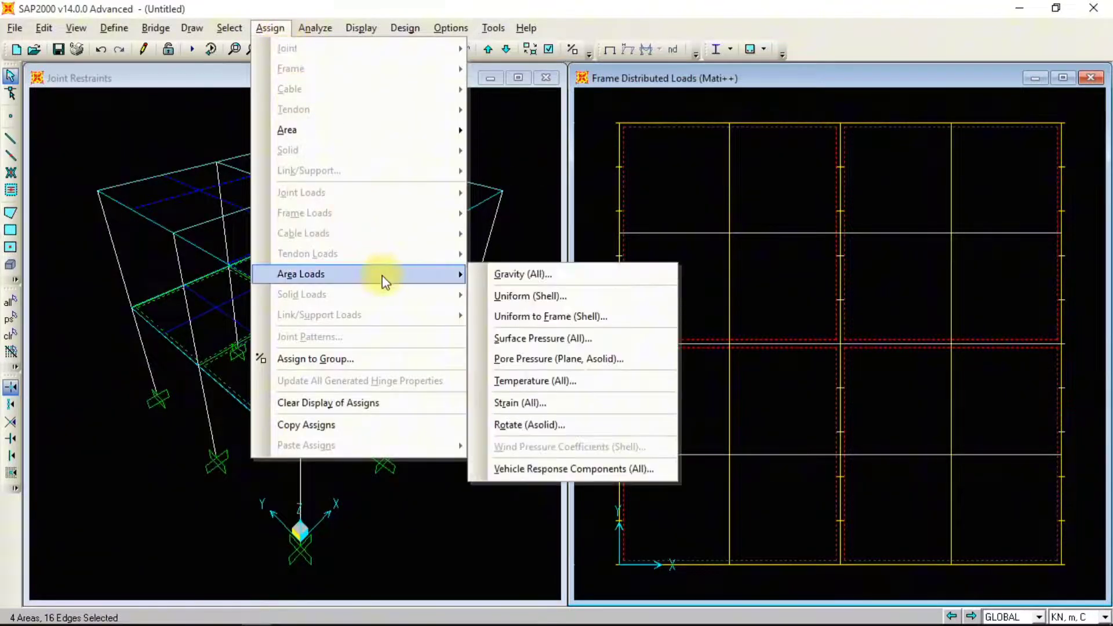
{"action": "left_click", "coordinate": [529, 294]}
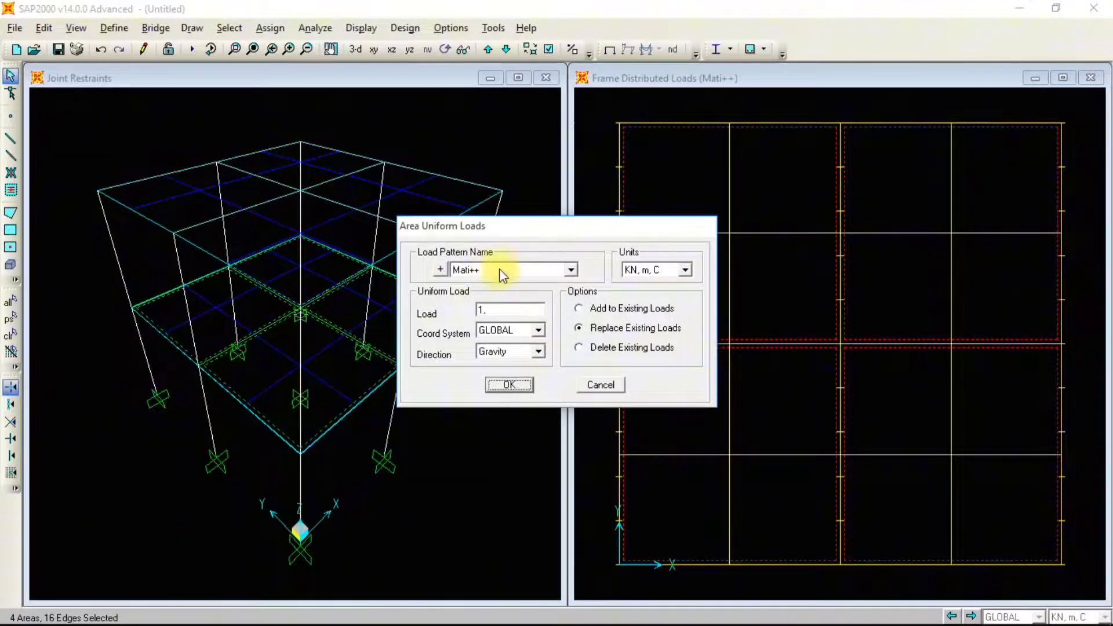
{"action": "left_click", "coordinate": [521, 272]}
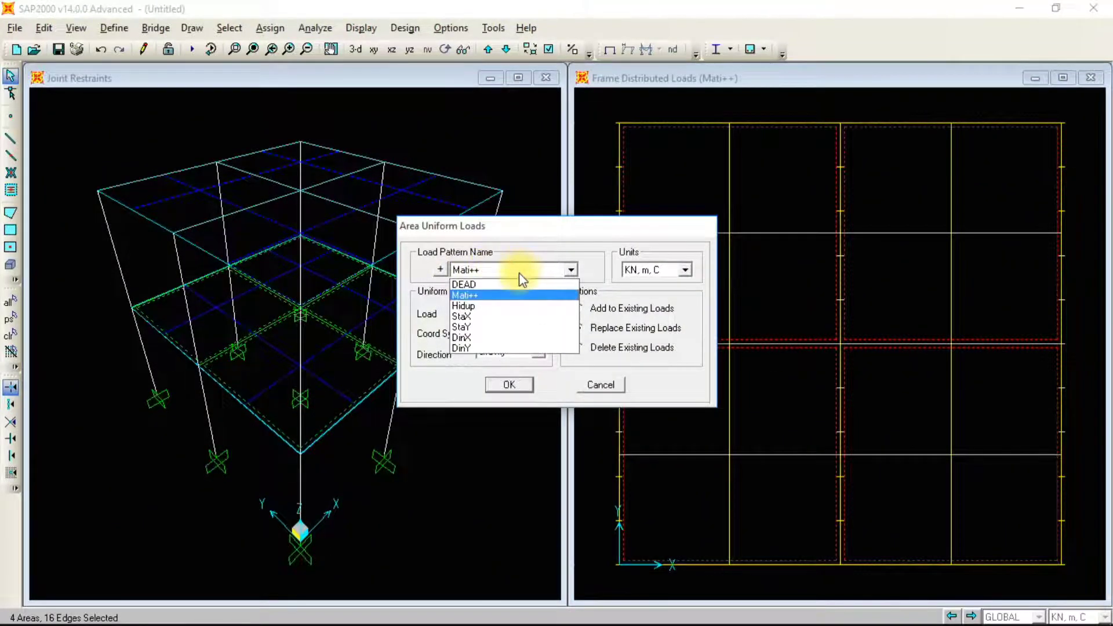
{"action": "left_click", "coordinate": [482, 305]}
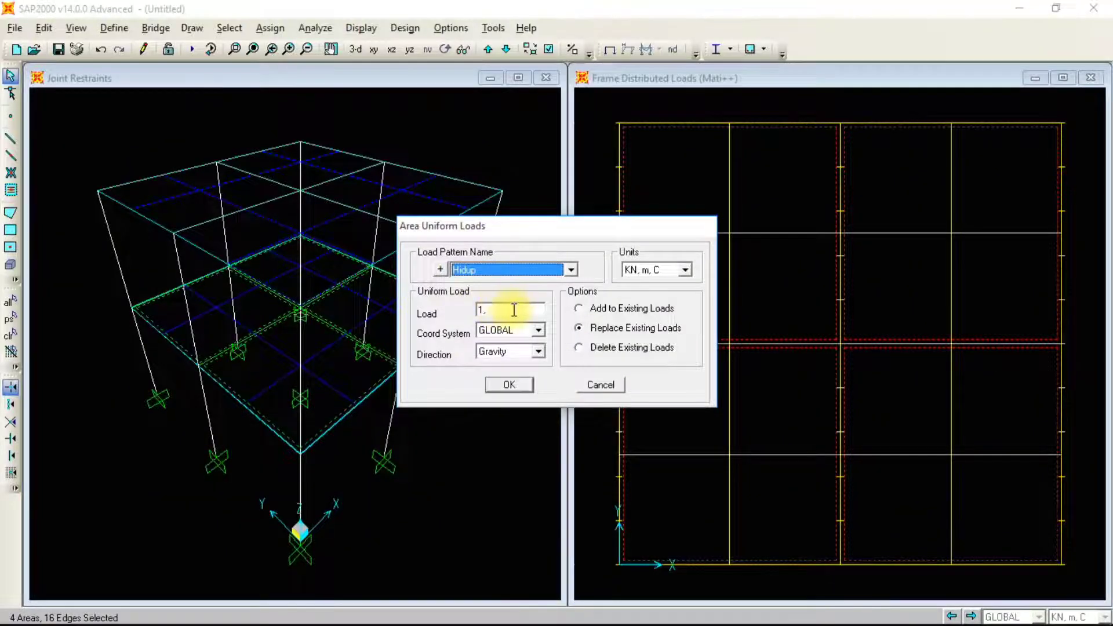
{"action": "double_click", "coordinate": [509, 307]}
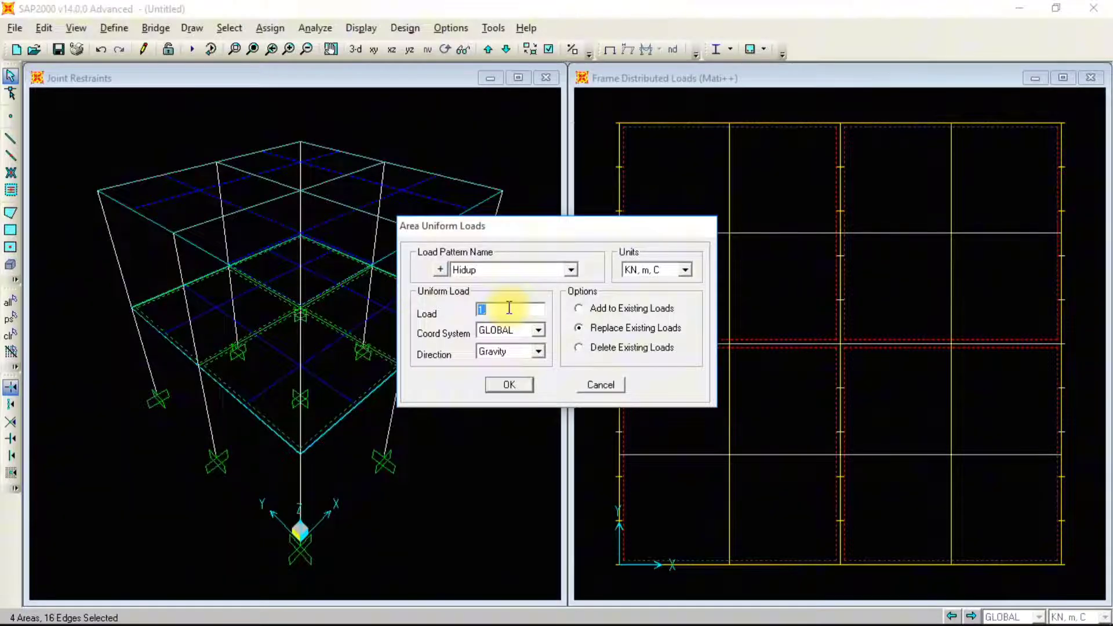
{"action": "type", "text": "1.9"}
{"action": "type", "text": "7"}
{"action": "left_click", "coordinate": [579, 308]}
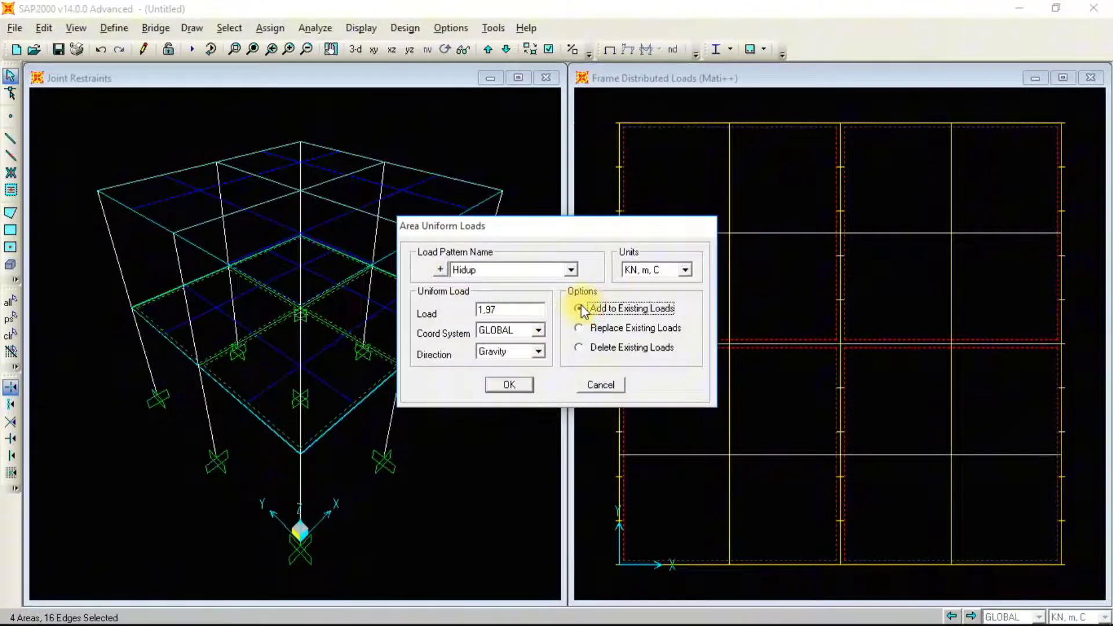
{"action": "left_click", "coordinate": [518, 386]}
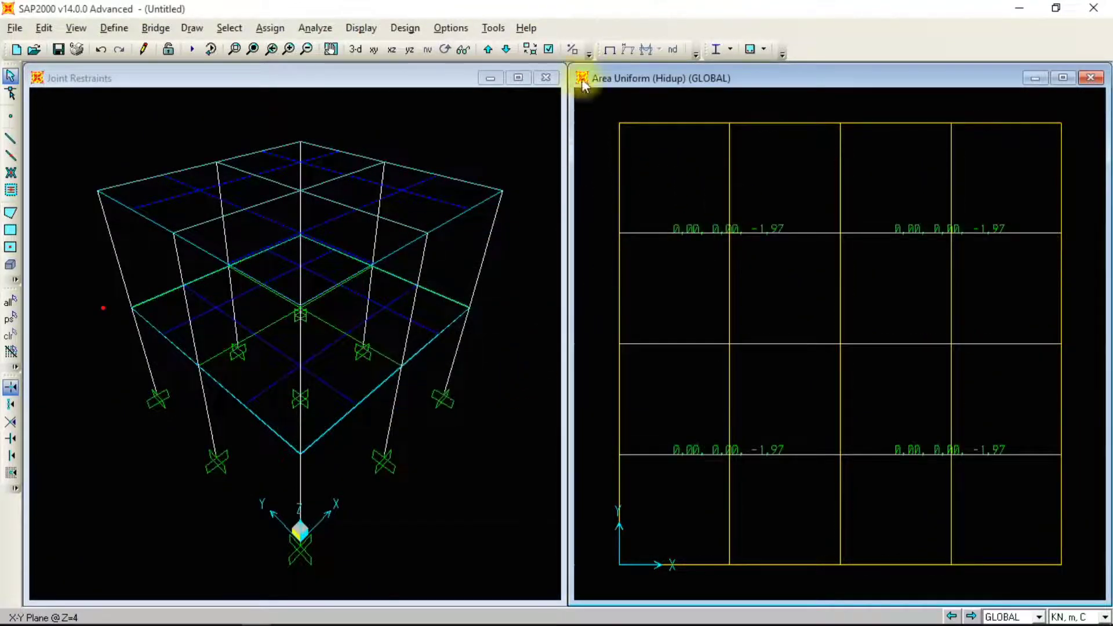
Move the plan view up to the Z=8 level and select all four roof slab areas
{"action": "left_click", "coordinate": [488, 49]}
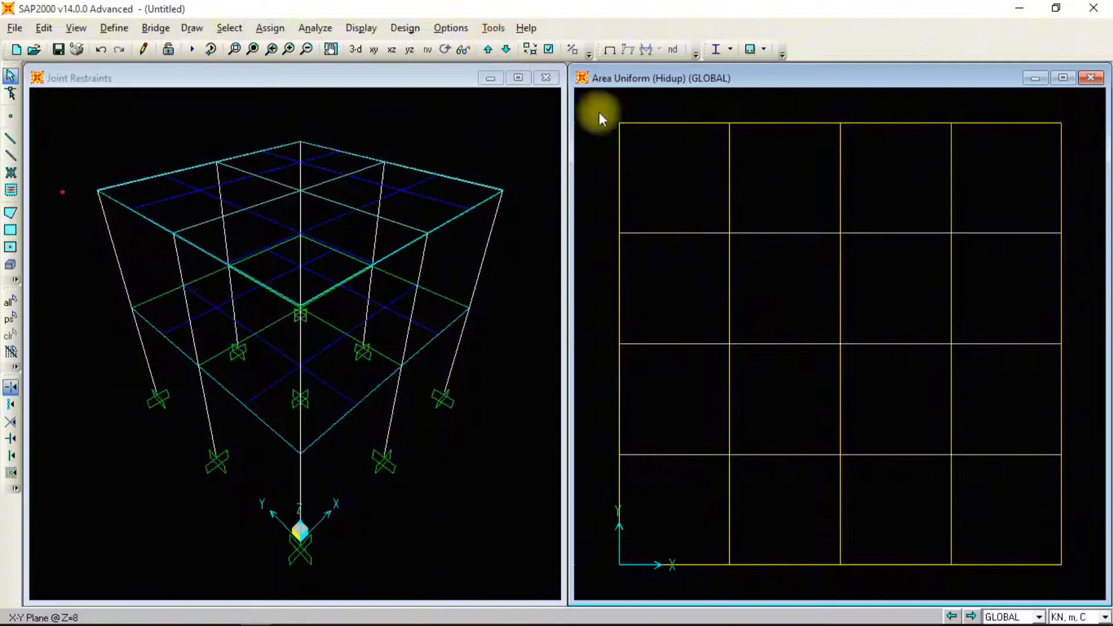
{"action": "left_click", "coordinate": [700, 207]}
{"action": "left_click", "coordinate": [767, 426]}
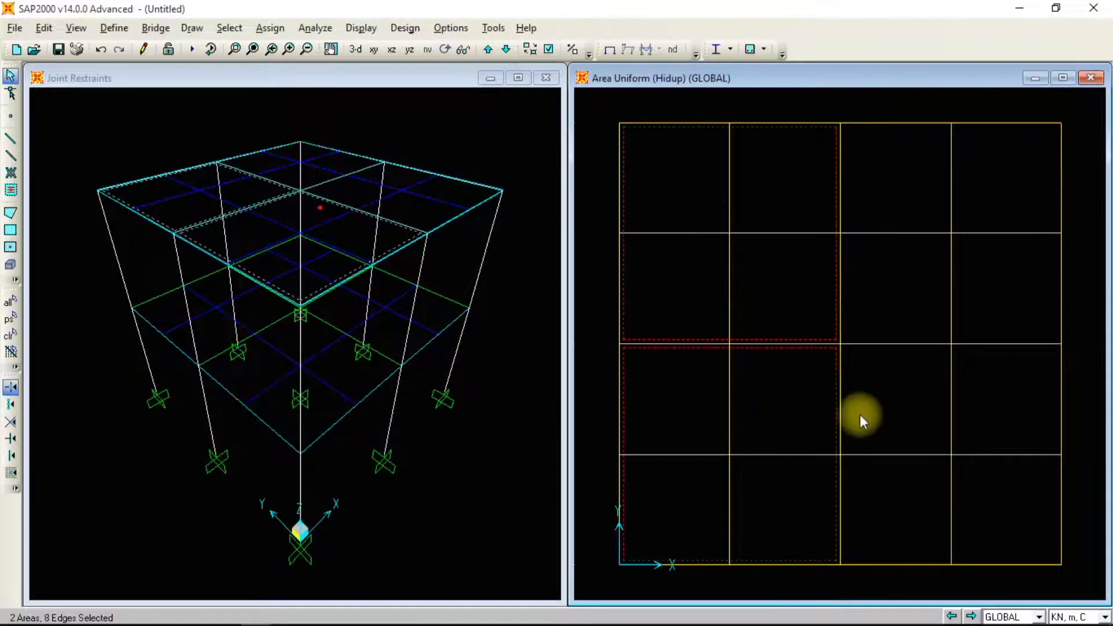
{"action": "left_click", "coordinate": [886, 371]}
{"action": "left_click", "coordinate": [902, 301]}
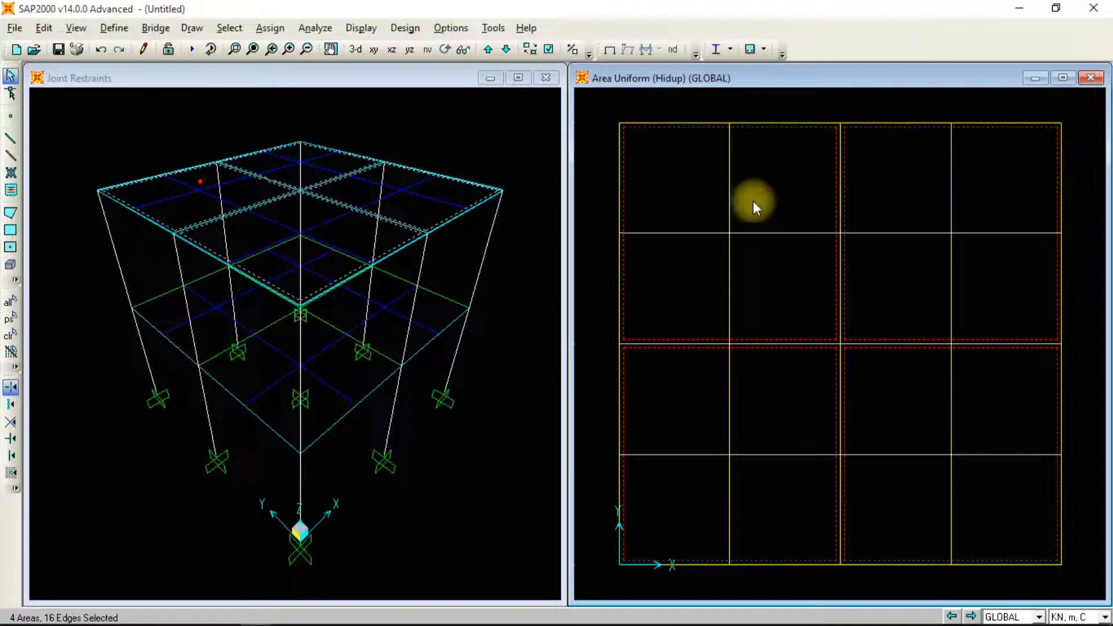
Assign a uniform shell load of 0,97 in KN, m, C units under Hidup to the selected roof slabs, added to existing loads
{"action": "left_click", "coordinate": [270, 28]}
{"action": "mouse_move", "coordinate": [408, 277]}
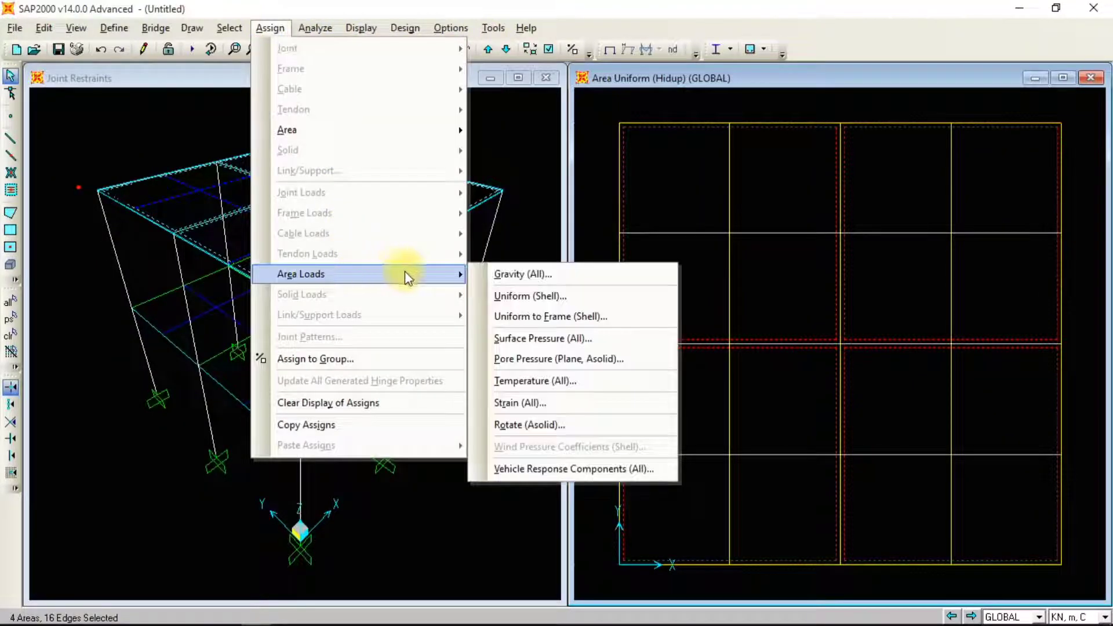
{"action": "left_click", "coordinate": [534, 296]}
{"action": "double_click", "coordinate": [515, 311]}
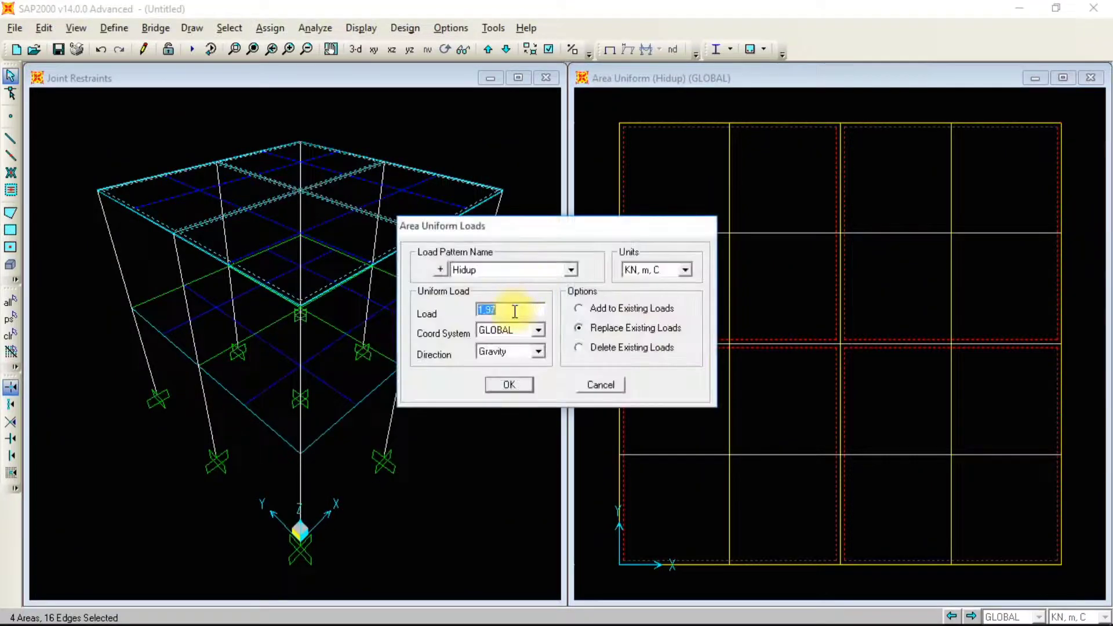
{"action": "type", "text": "0,97"}
{"action": "left_click", "coordinate": [577, 311]}
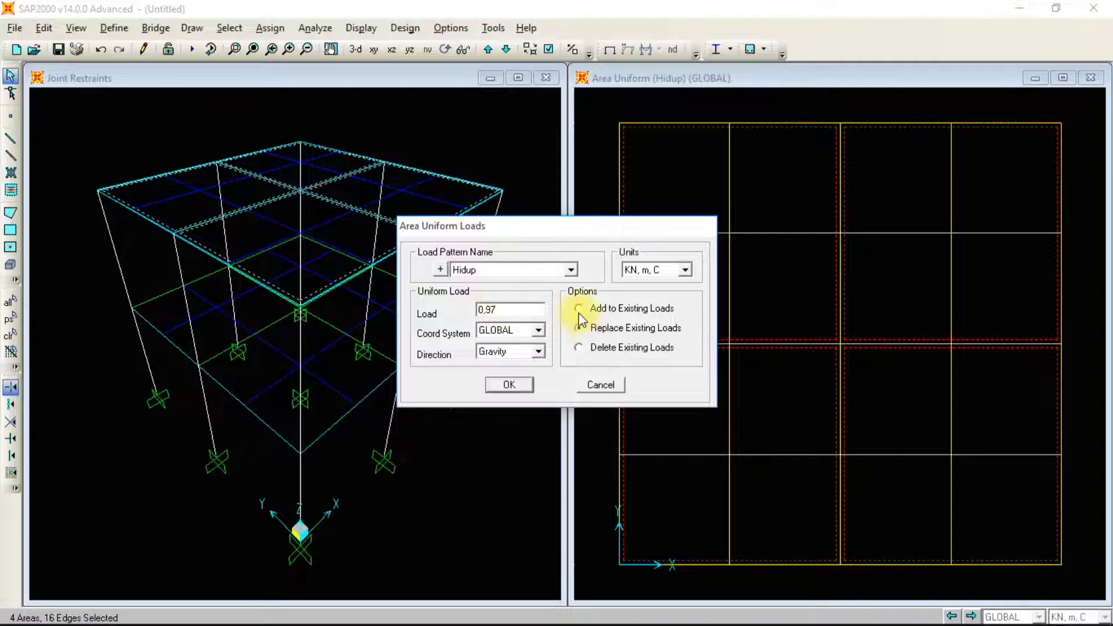
{"action": "left_click", "coordinate": [510, 385]}
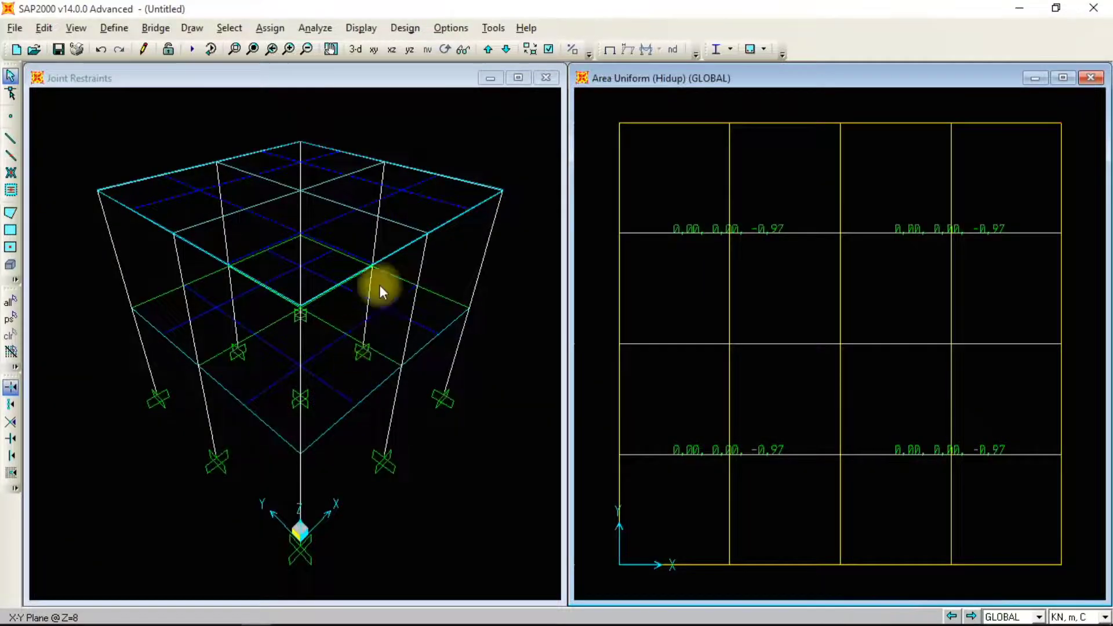
{"action": "left_click", "coordinate": [388, 78]}
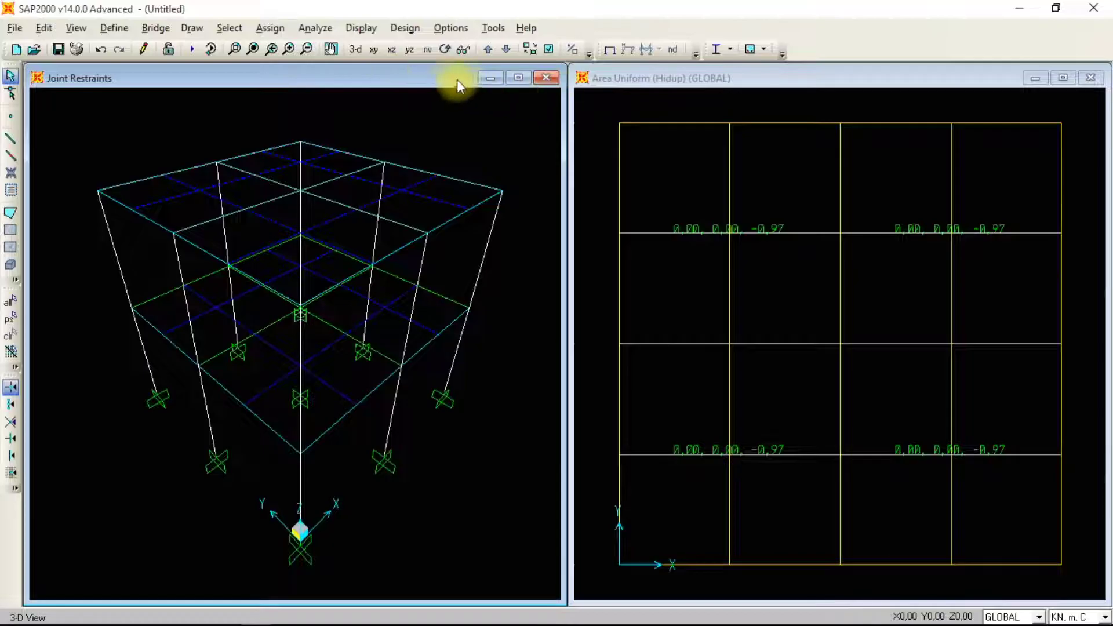
{"action": "left_click", "coordinate": [607, 79]}
{"action": "left_click", "coordinate": [435, 74]}
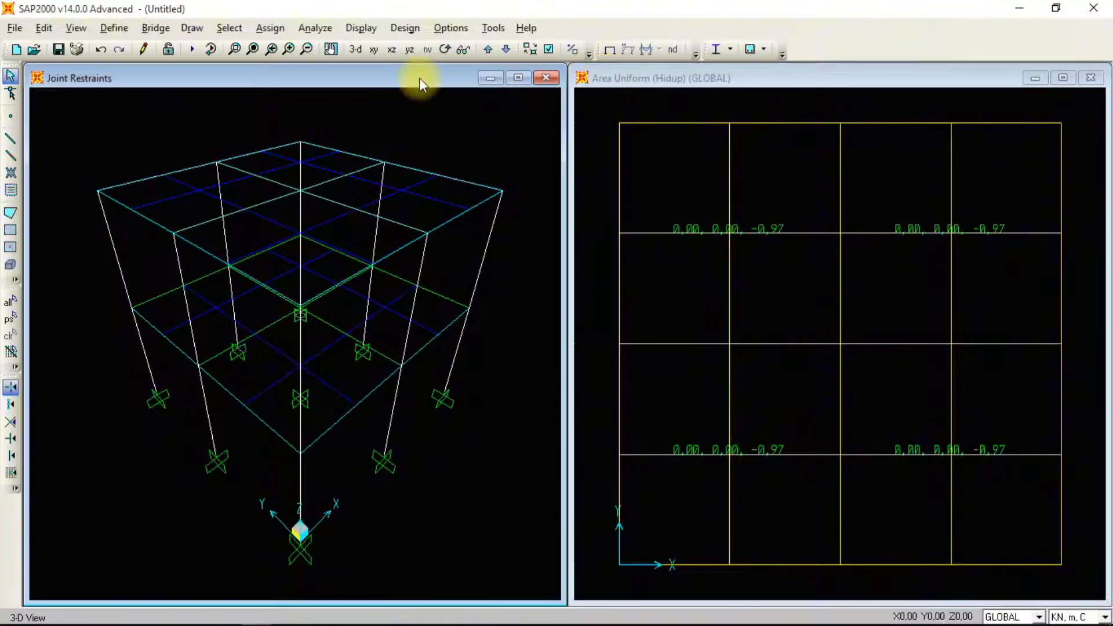
{"action": "left_click", "coordinate": [443, 49]}
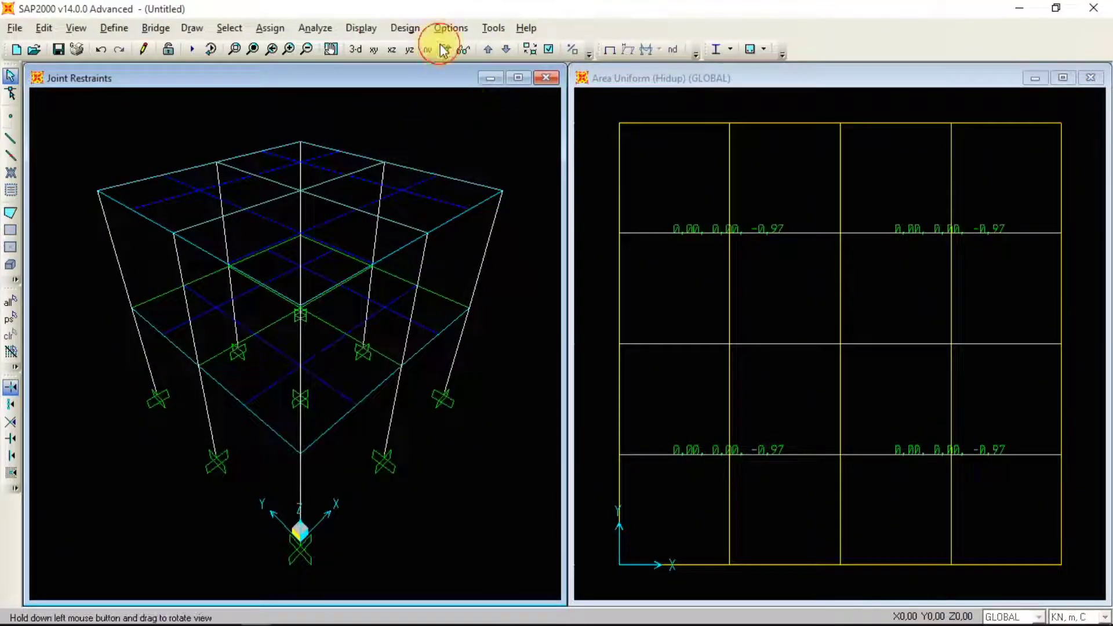
{"action": "left_click_drag", "start_coordinate": [438, 209], "coordinate": [447, 207]}
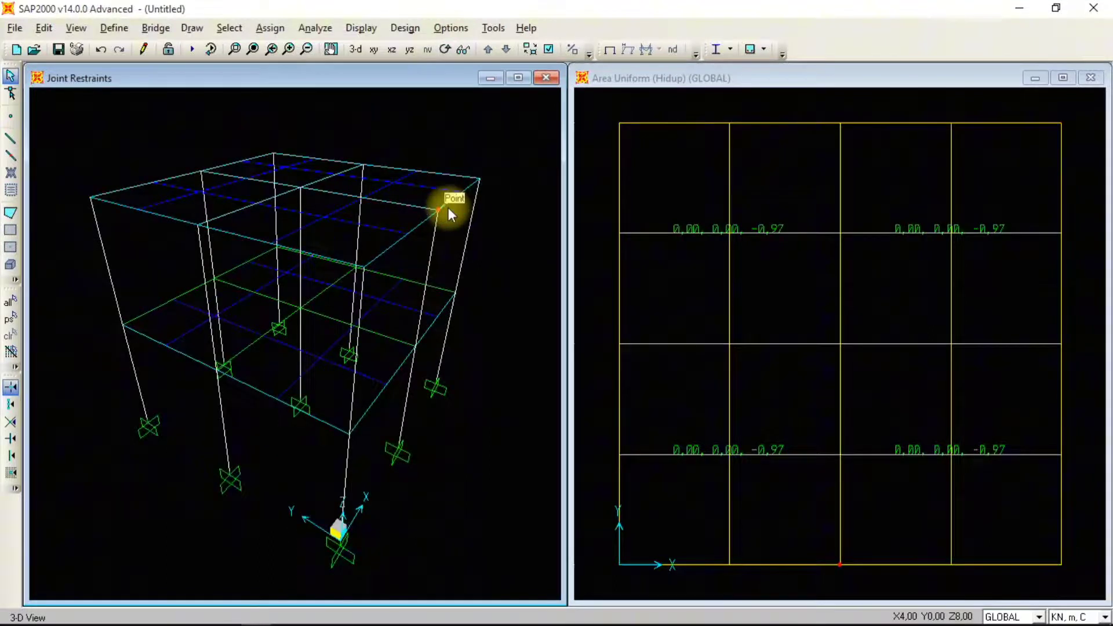
{"action": "left_click", "coordinate": [444, 50]}
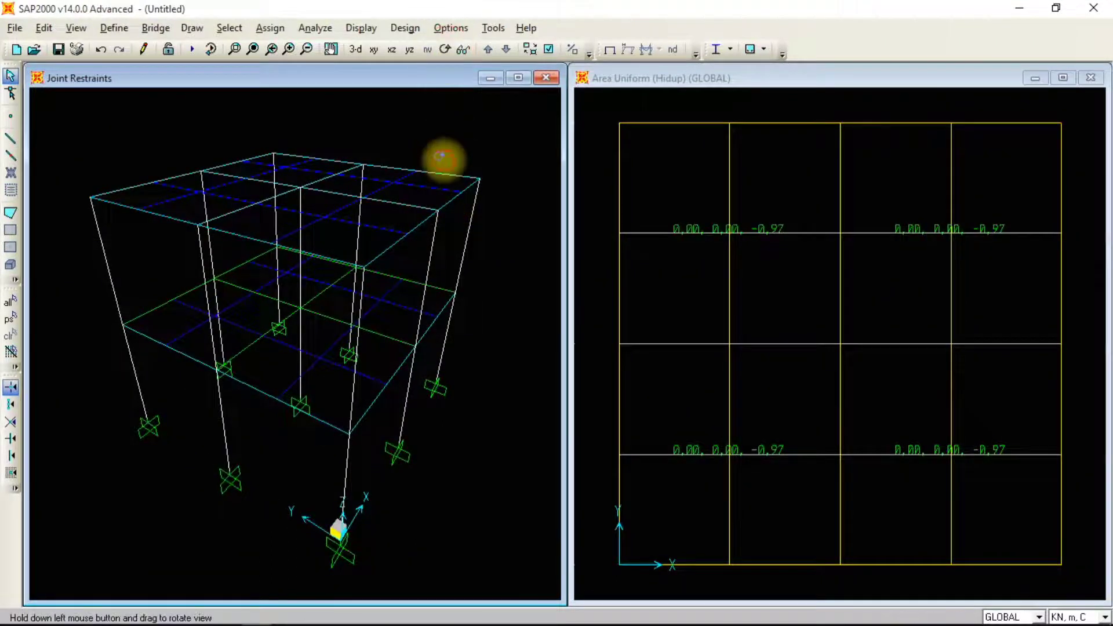
Review the planned structural analysis data in the Word document Aplikasi Kombinasi Beban SNI 2847 and return to SAP2000
{"action": "left_click_drag", "start_coordinate": [445, 161], "coordinate": [439, 177]}
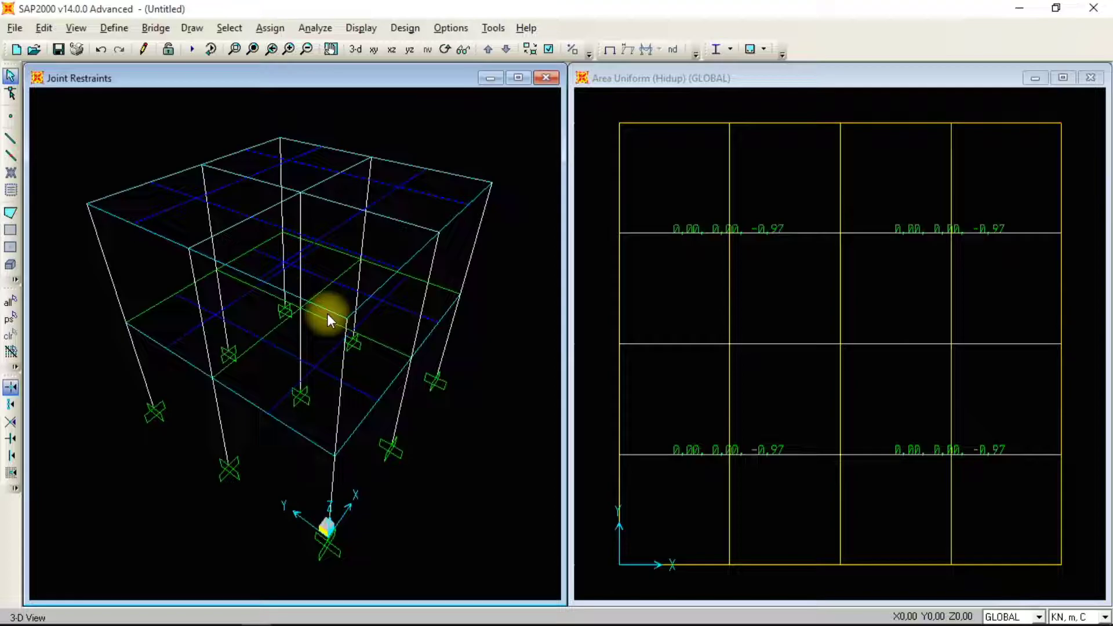
{"action": "key", "text": "alt+Tab"}
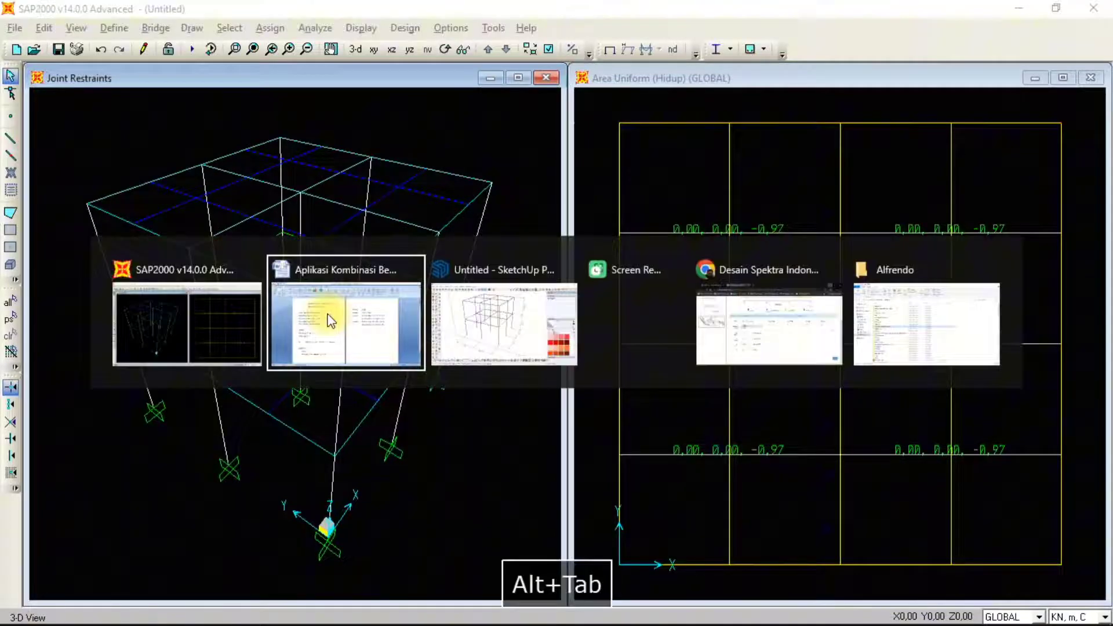
{"action": "left_click", "coordinate": [330, 320]}
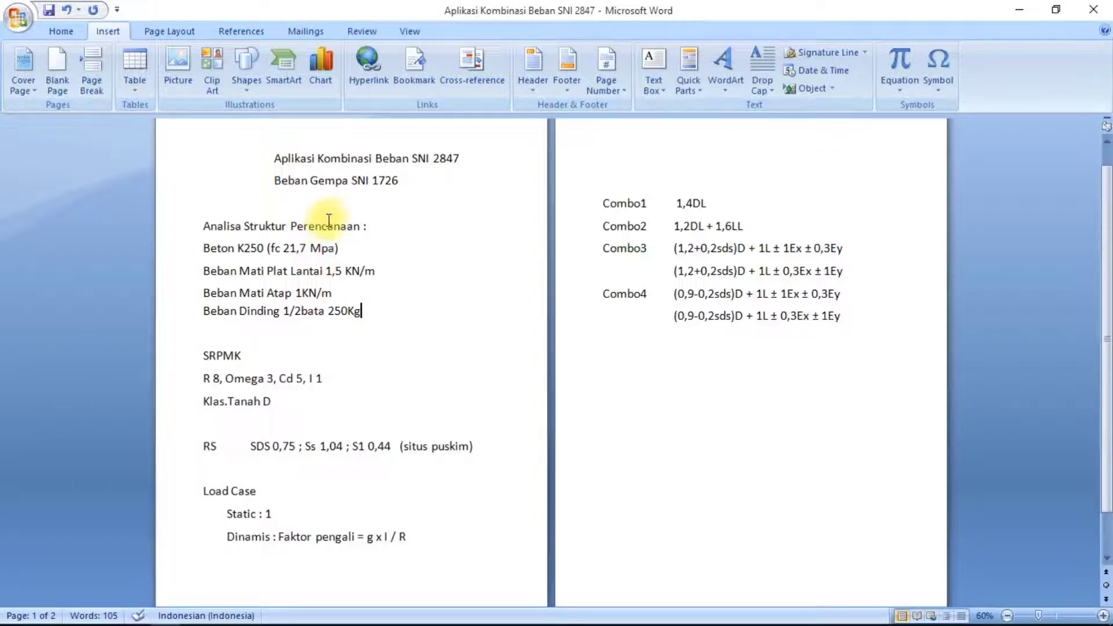
{"action": "key", "text": "alt+Tab"}
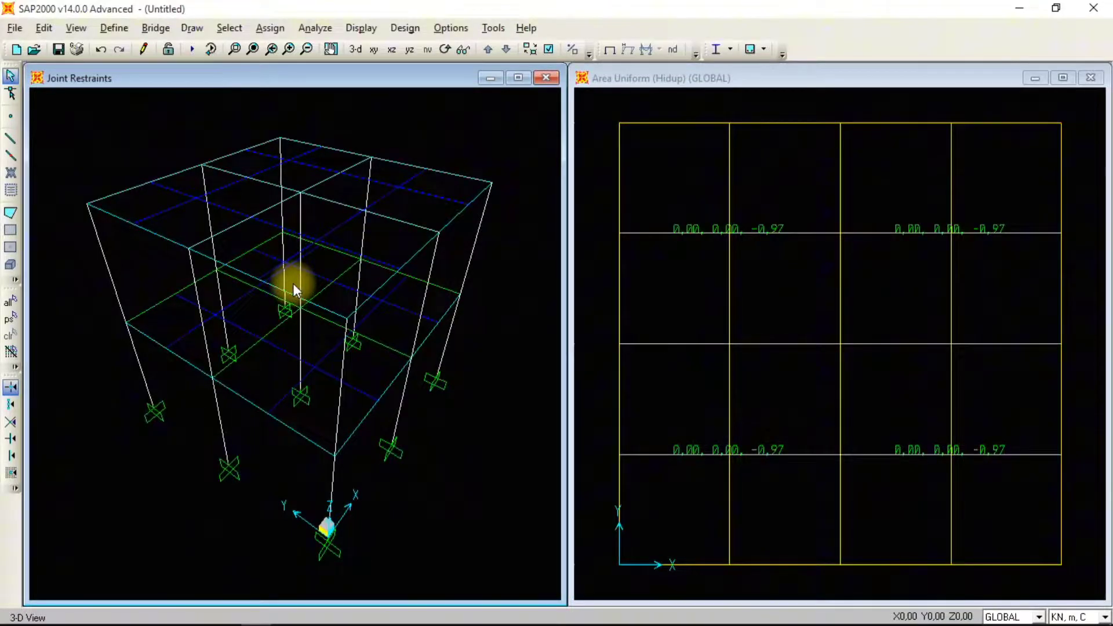
Start adding a new response spectrum function of type IBC 2006
{"action": "left_click", "coordinate": [119, 29]}
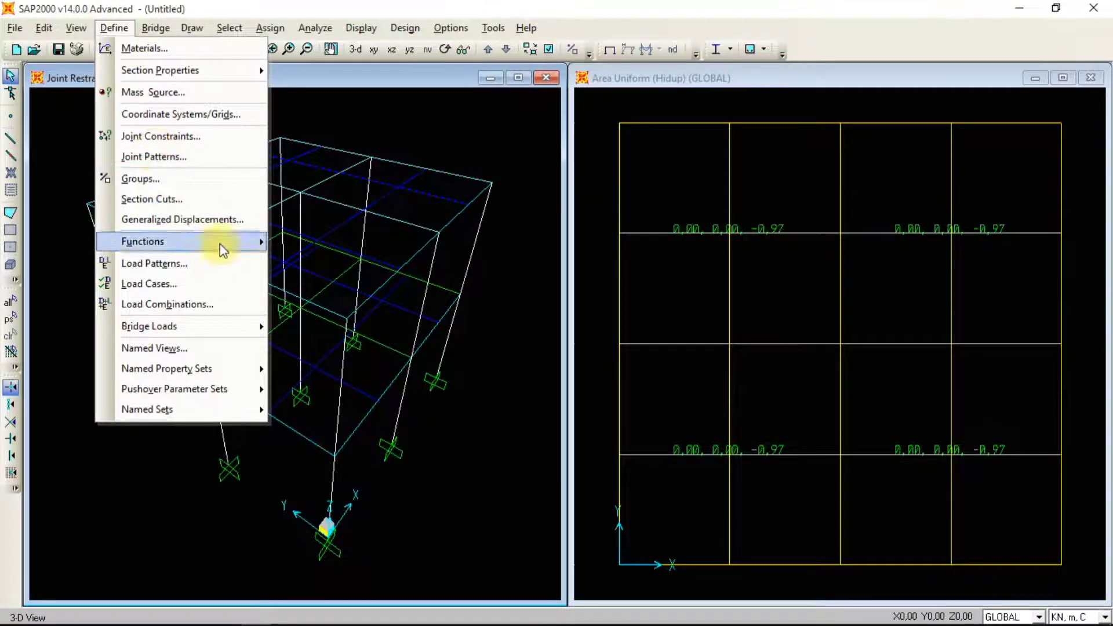
{"action": "mouse_move", "coordinate": [223, 249]}
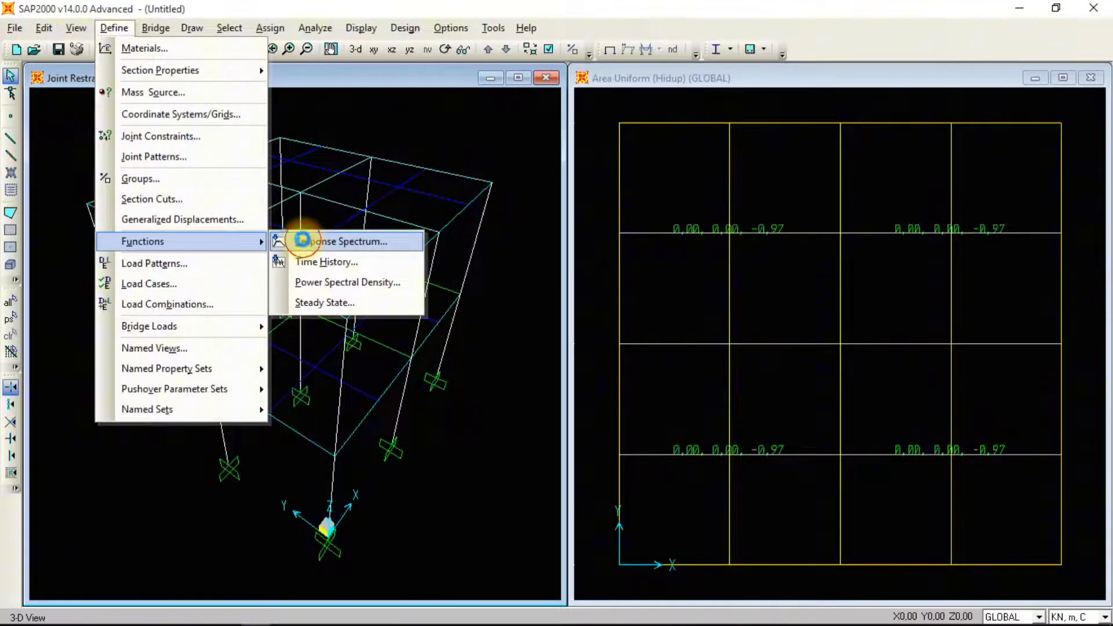
{"action": "left_click", "coordinate": [306, 242]}
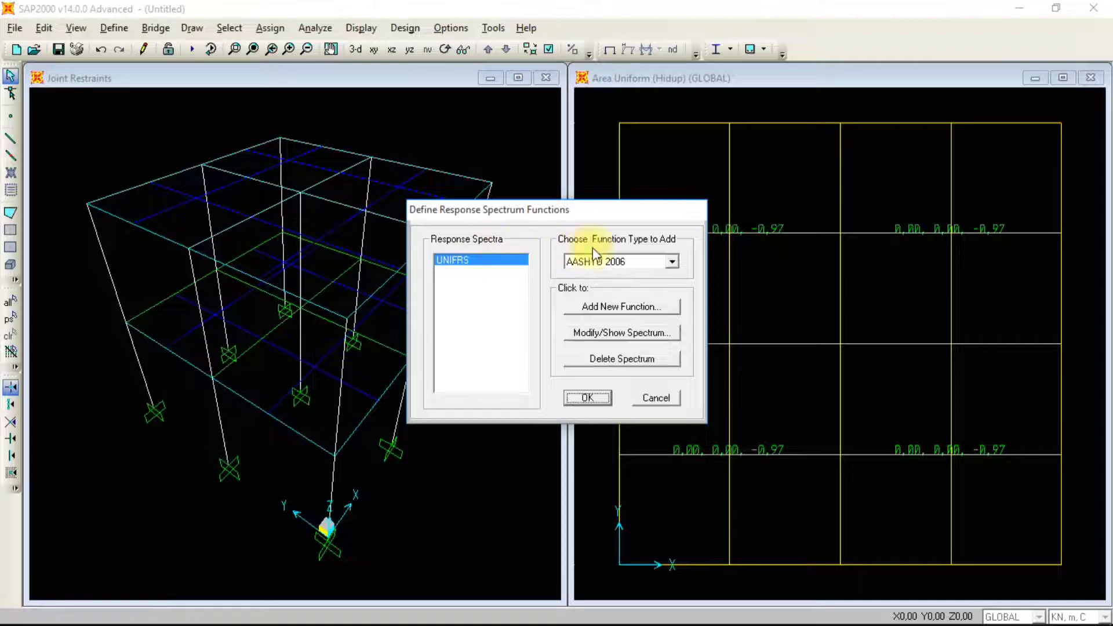
{"action": "left_click", "coordinate": [650, 263]}
{"action": "scroll", "coordinate": [620, 313], "scroll_direction": "down", "scroll_amount": 3}
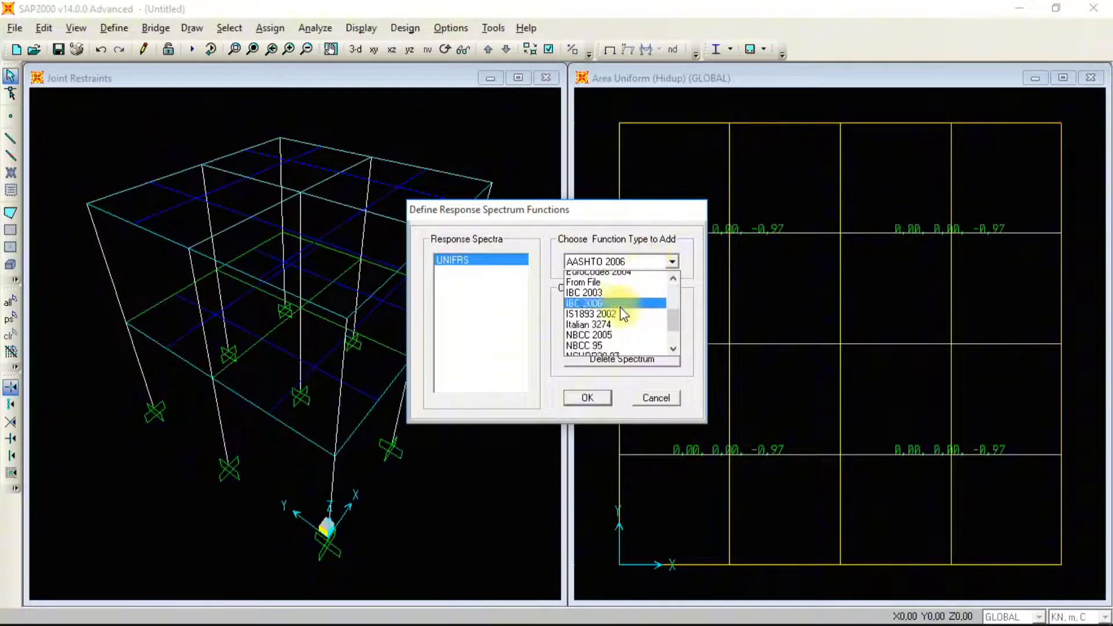
{"action": "left_click", "coordinate": [600, 278]}
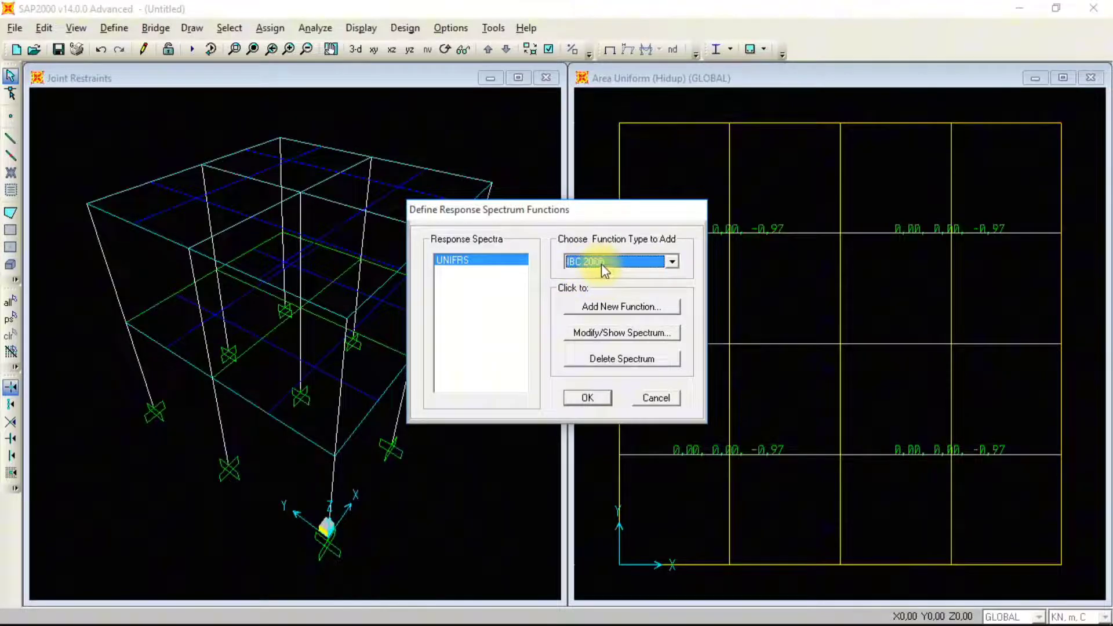
{"action": "left_click", "coordinate": [627, 311]}
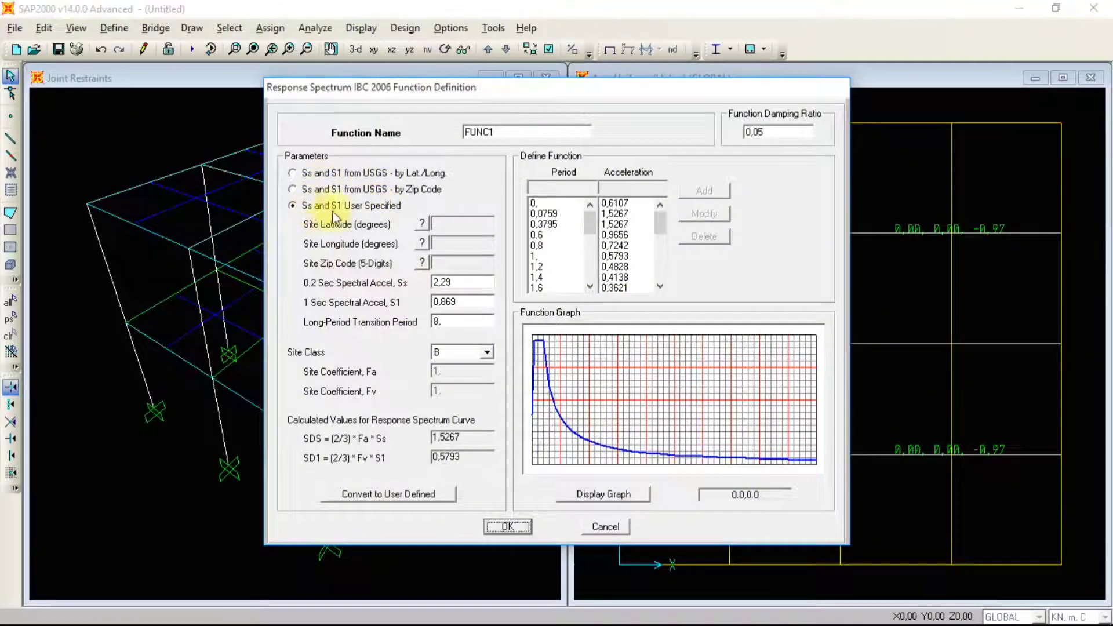
Name the function RSMoF and set its spectral accelerations Ss to 1,04 and S1 to 0,44
{"action": "double_click", "coordinate": [497, 132]}
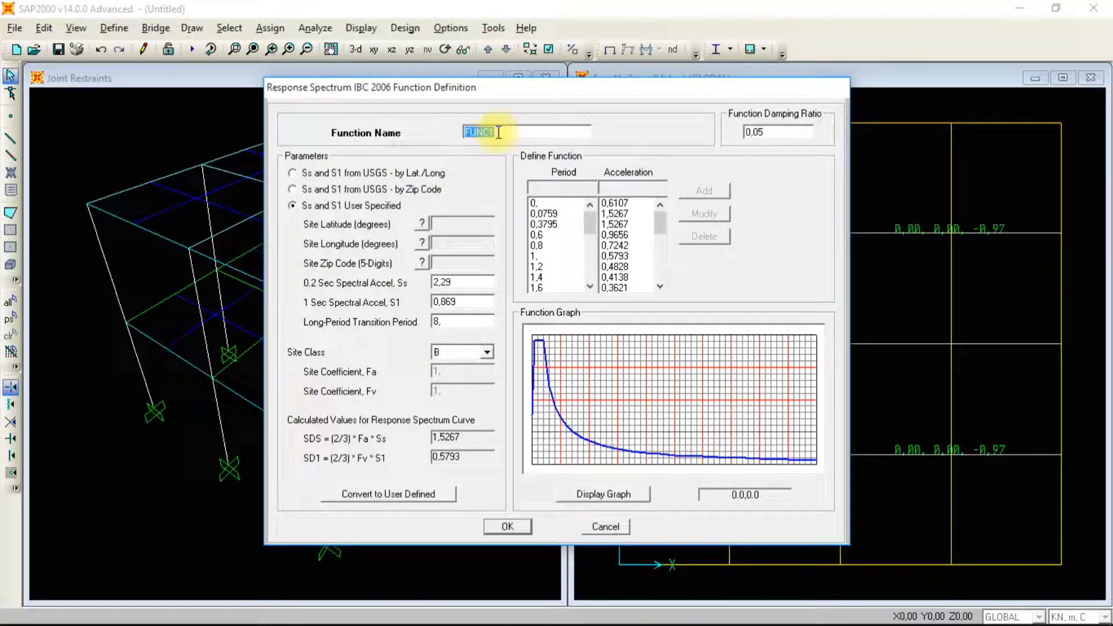
{"action": "type", "text": "RSMoF"}
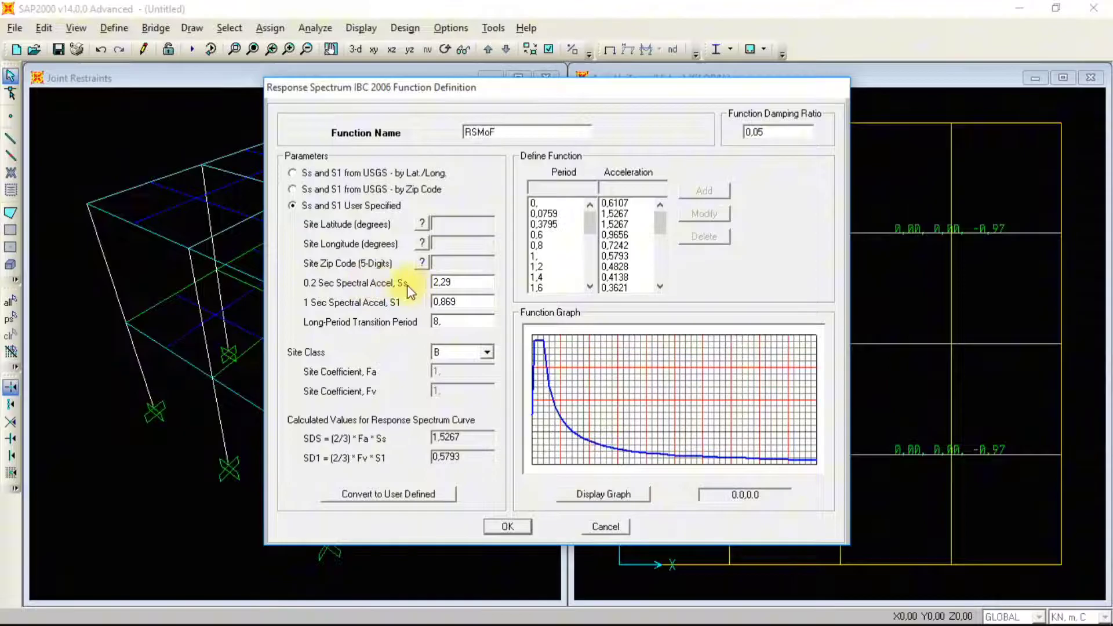
{"action": "double_click", "coordinate": [472, 281]}
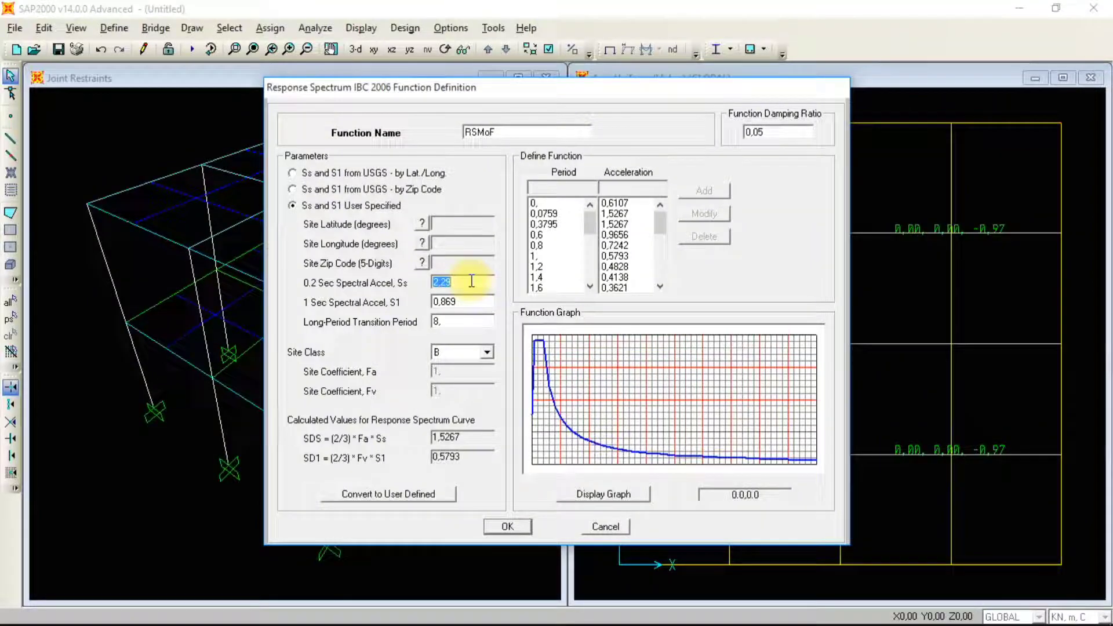
{"action": "type", "text": "1,04"}
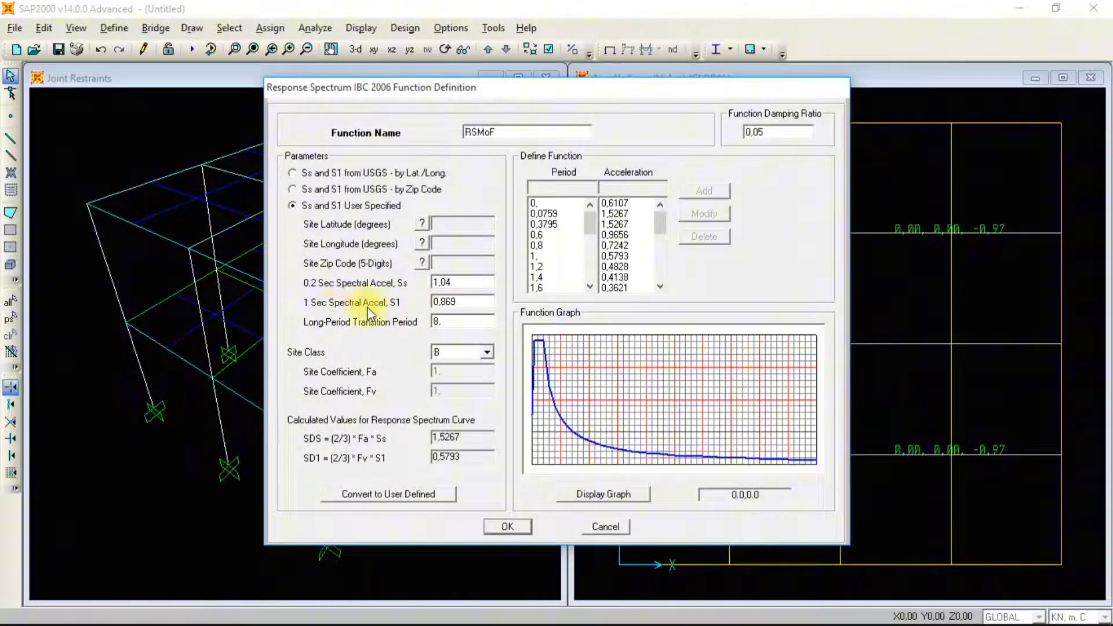
{"action": "double_click", "coordinate": [465, 304]}
{"action": "type", "text": "0,"}
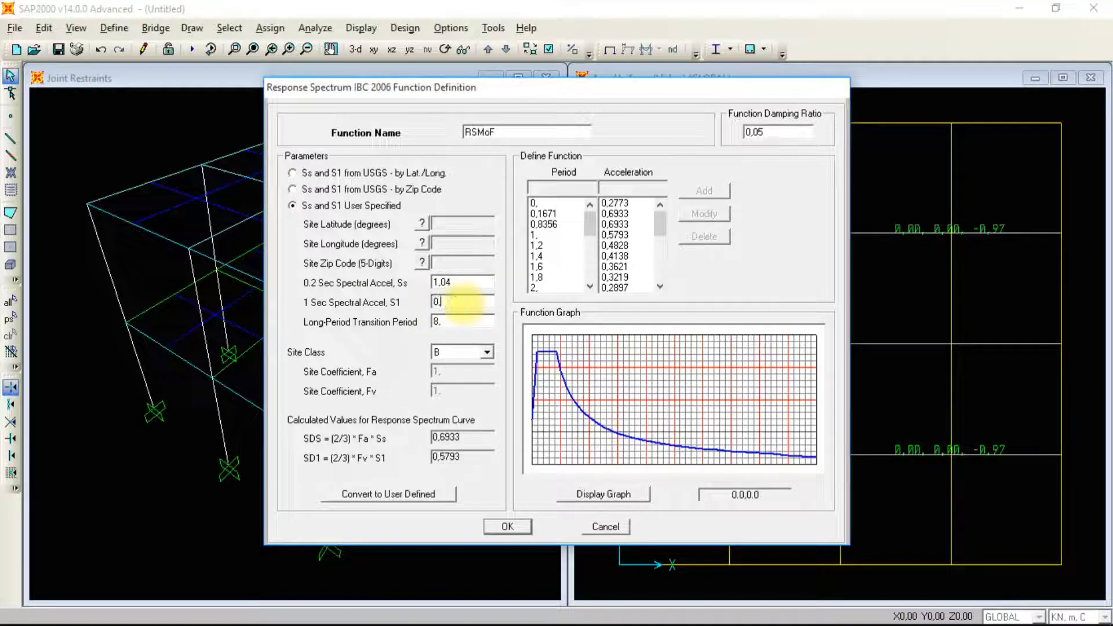
{"action": "type", "text": "44"}
Set the function's long-period transition period to 12 and its site class to D
{"action": "double_click", "coordinate": [461, 321]}
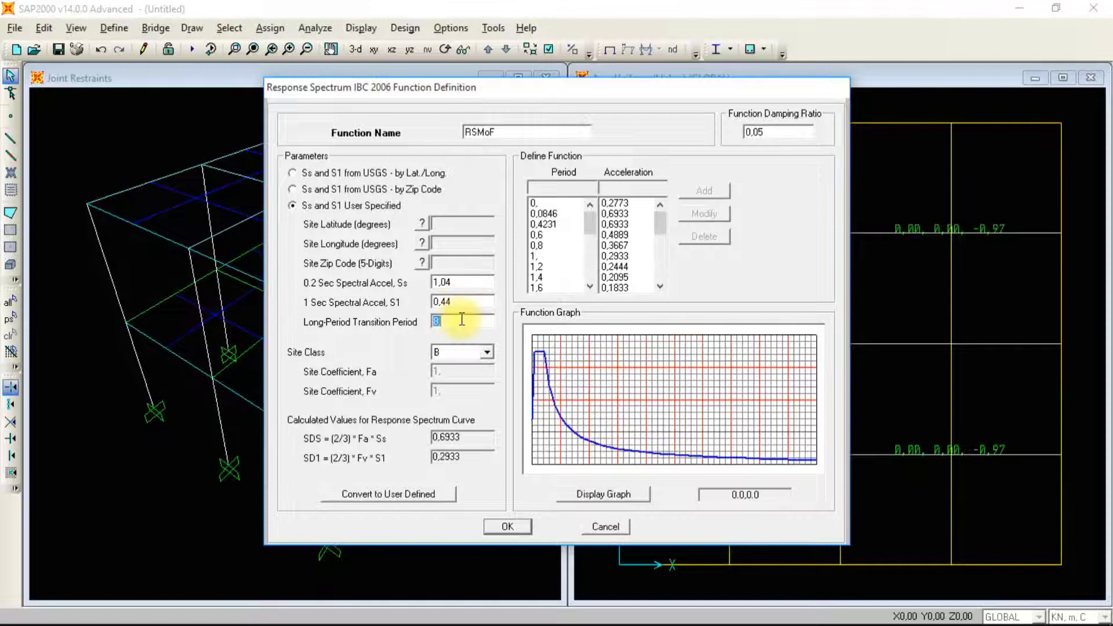
{"action": "type", "text": "12"}
{"action": "left_click", "coordinate": [461, 353]}
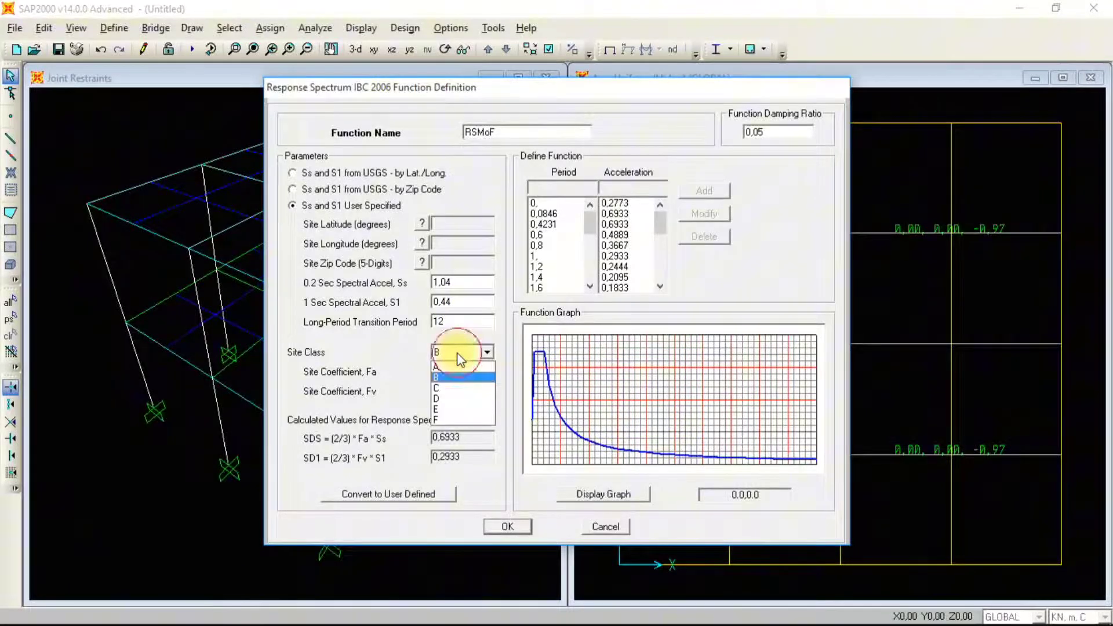
{"action": "left_click", "coordinate": [454, 399]}
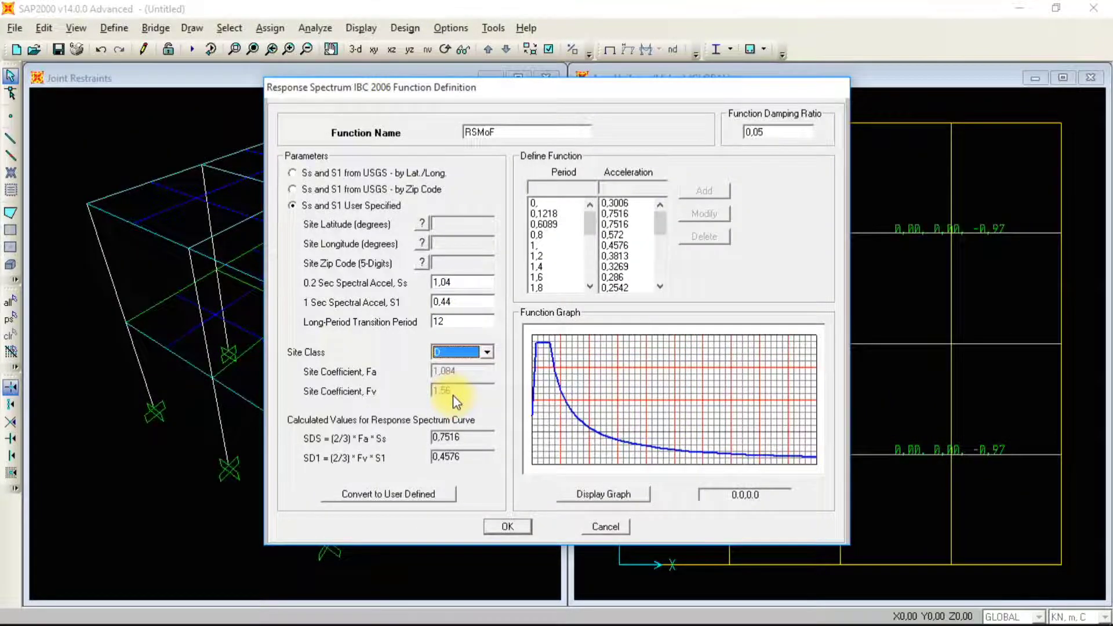
Check the SDS, Ss and S1 values against the Word notes and accept the RSMoF function in SAP2000
{"action": "key", "text": "alt+Tab"}
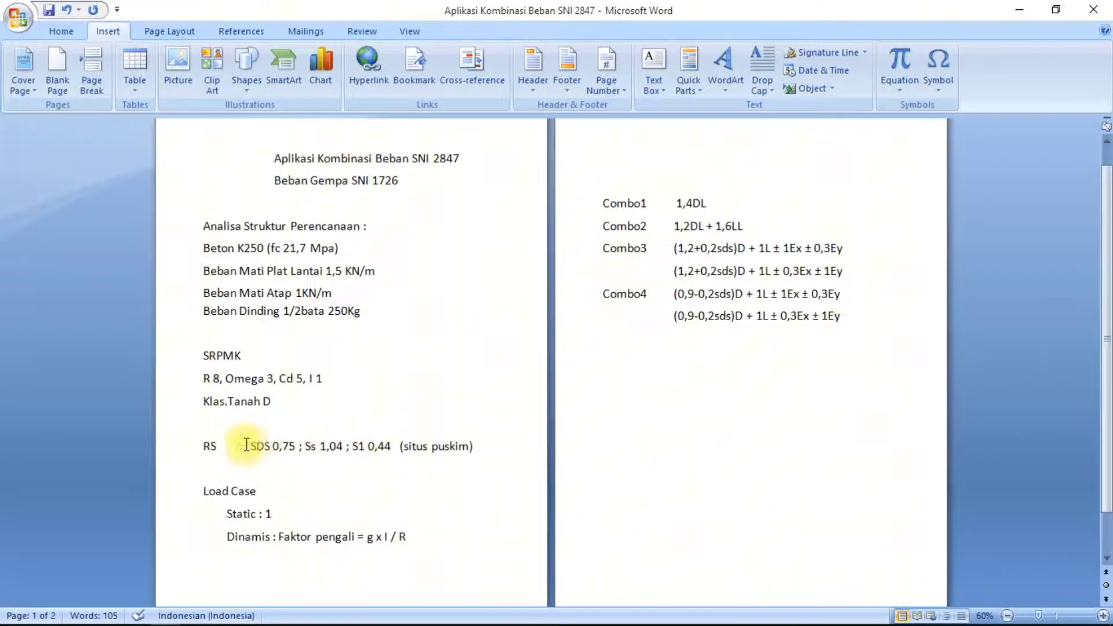
{"action": "left_click_drag", "start_coordinate": [219, 446], "coordinate": [398, 447]}
{"action": "key", "text": "alt+Tab"}
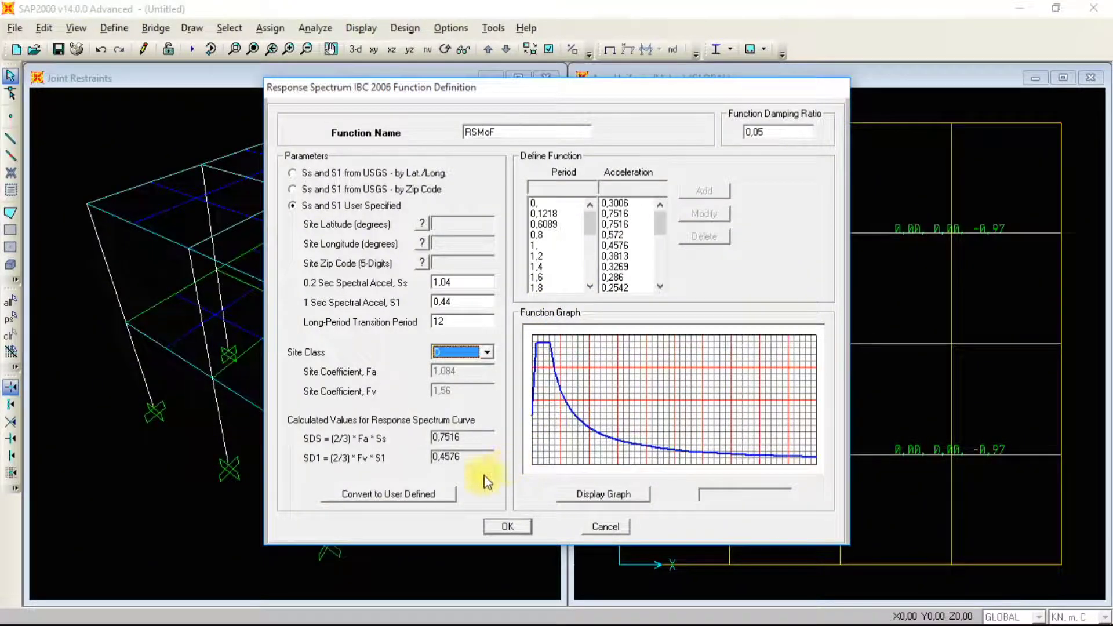
{"action": "left_click", "coordinate": [508, 527]}
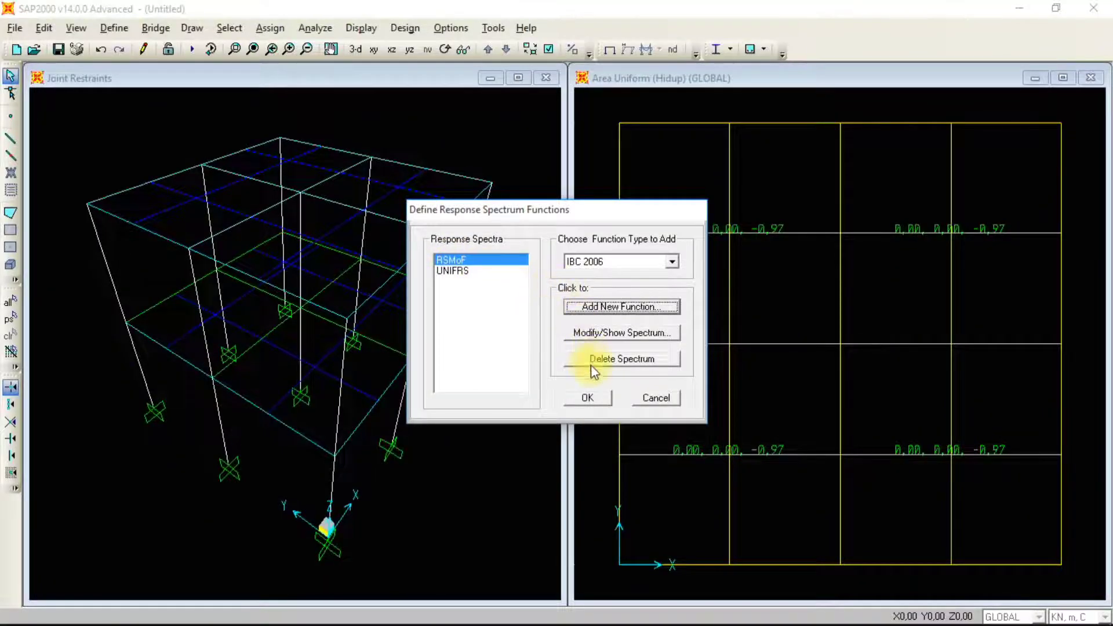
{"action": "left_click", "coordinate": [588, 398]}
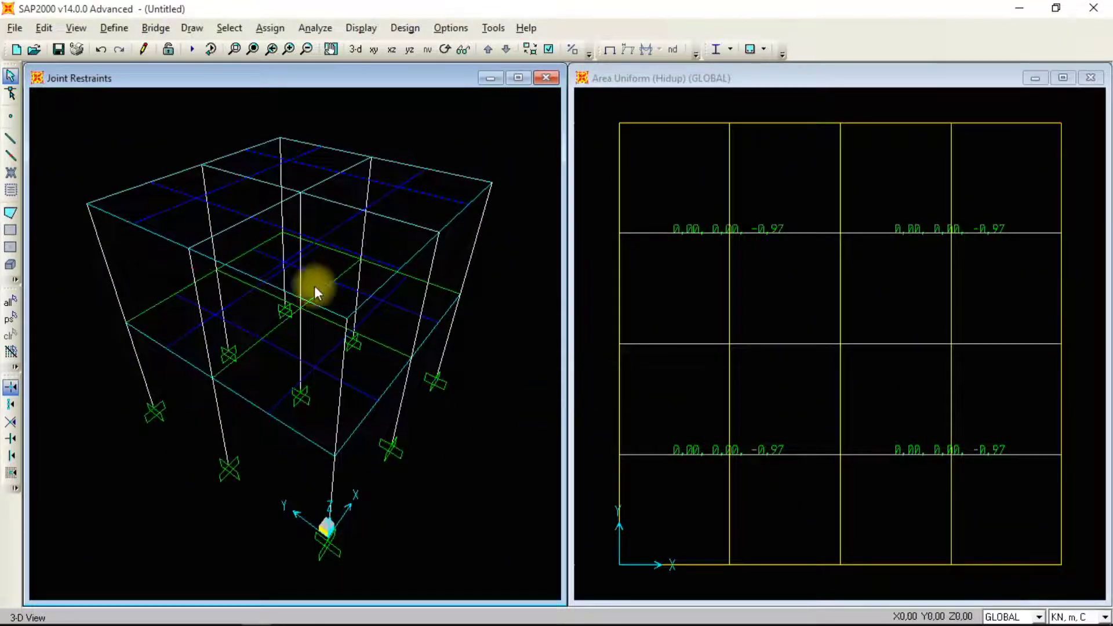
Open the load case definitions and look up the load case factors in the Word notes before returning to SAP2000
{"action": "left_click", "coordinate": [116, 28]}
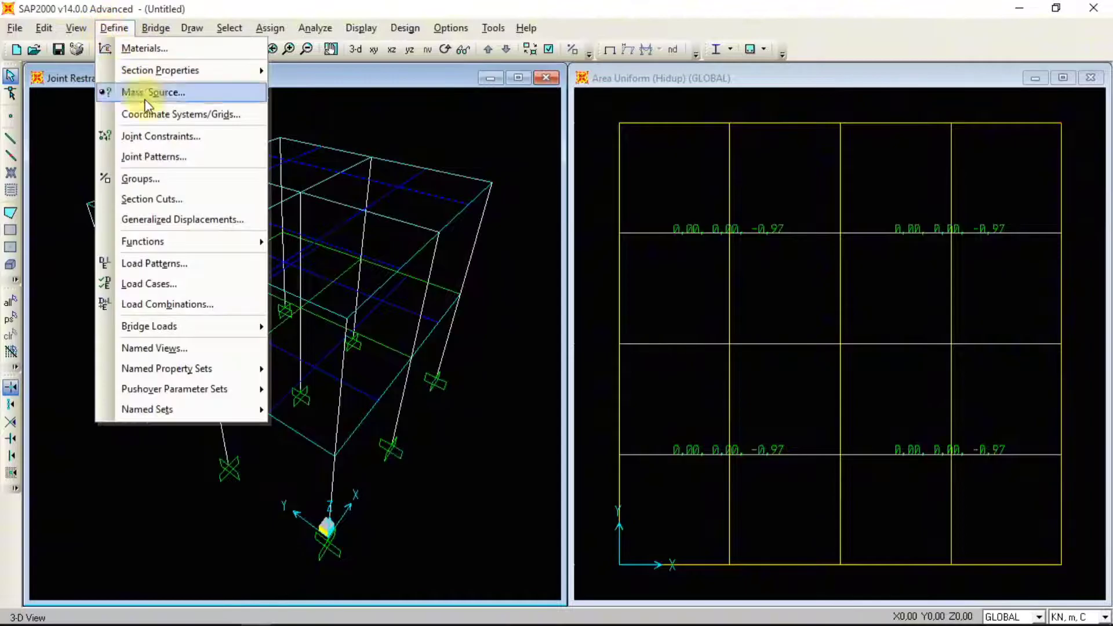
{"action": "left_click", "coordinate": [184, 284]}
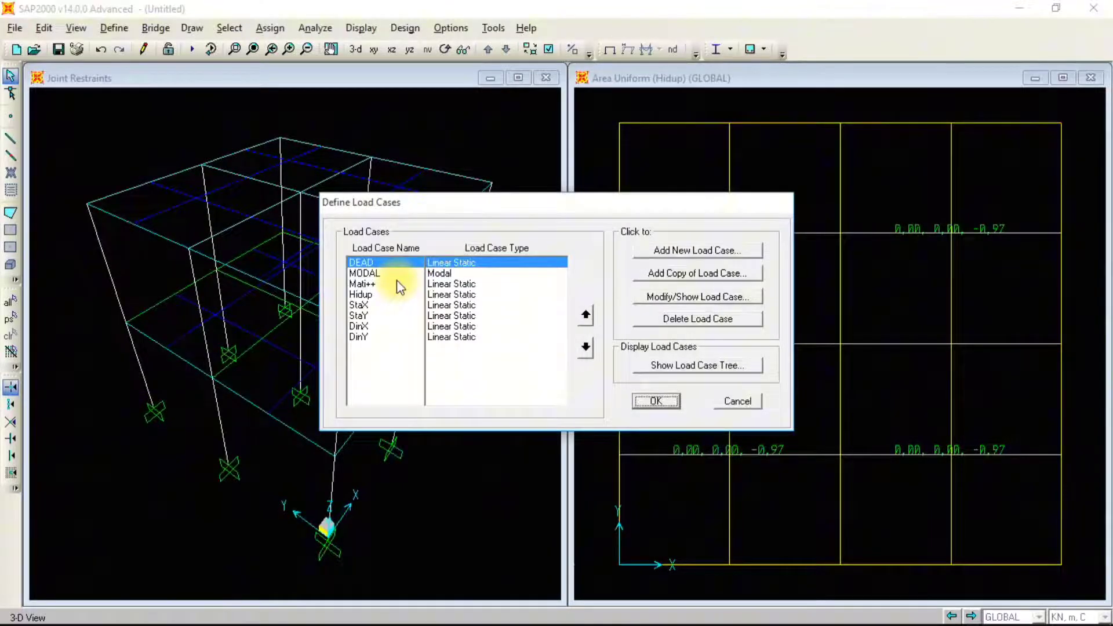
{"action": "key", "text": "alt+Tab"}
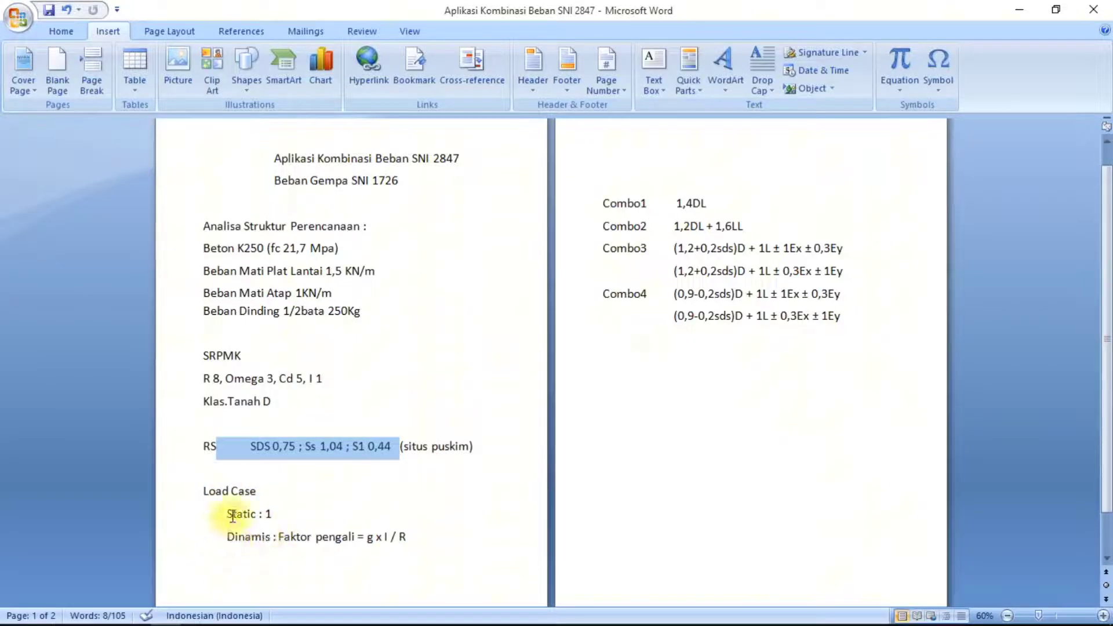
{"action": "key", "text": "alt+Tab"}
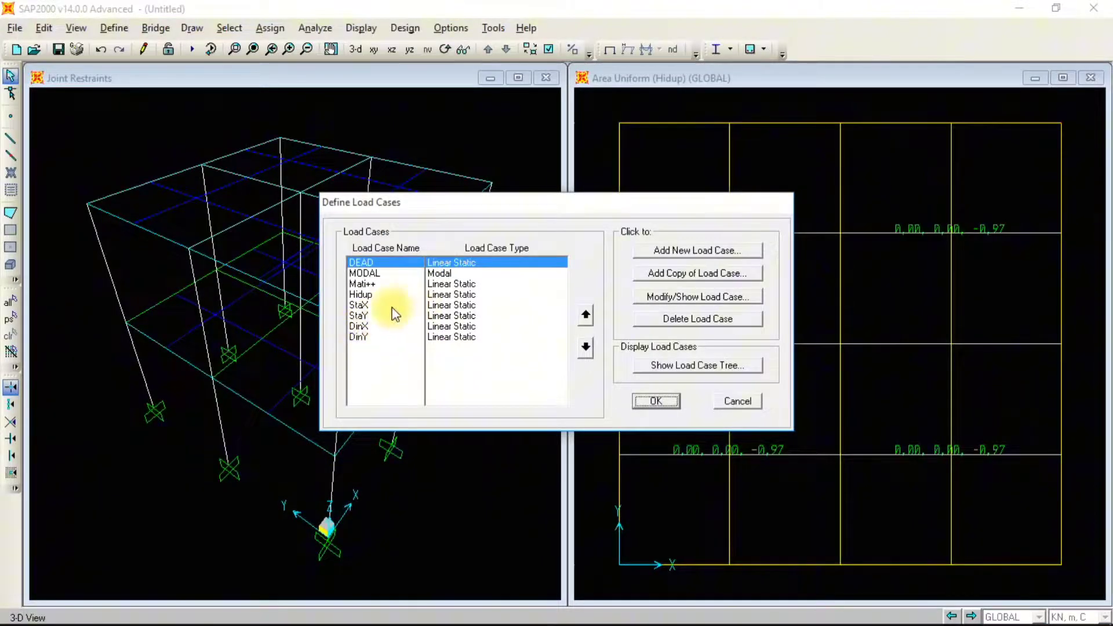
Review the load type, load name and scale factor of the StaX and StaY load cases
{"action": "left_click", "coordinate": [430, 306]}
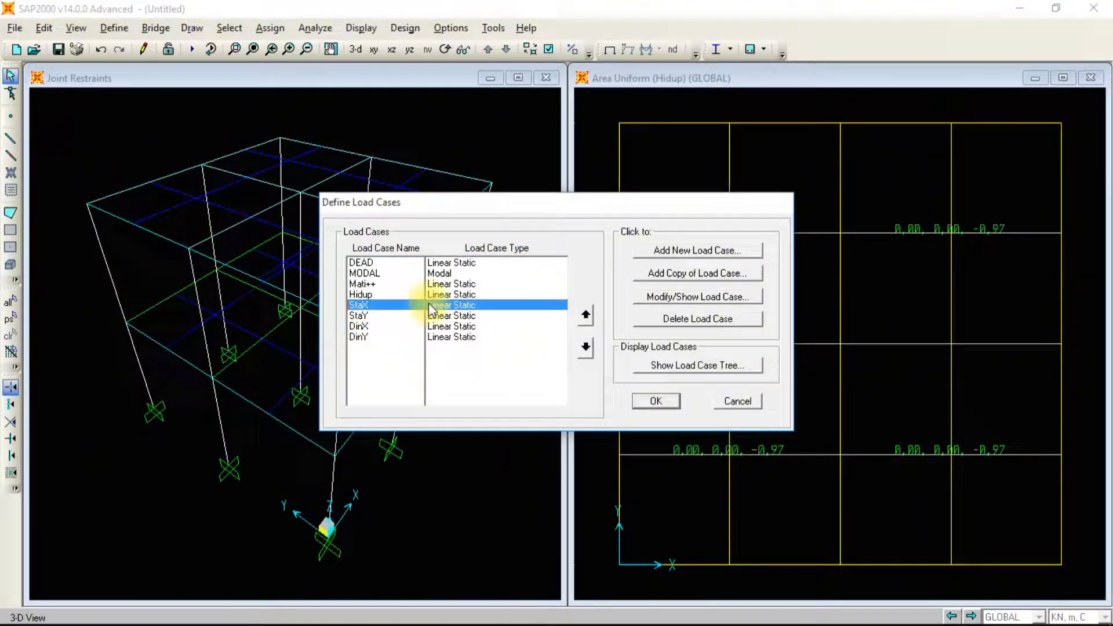
{"action": "left_click", "coordinate": [671, 297]}
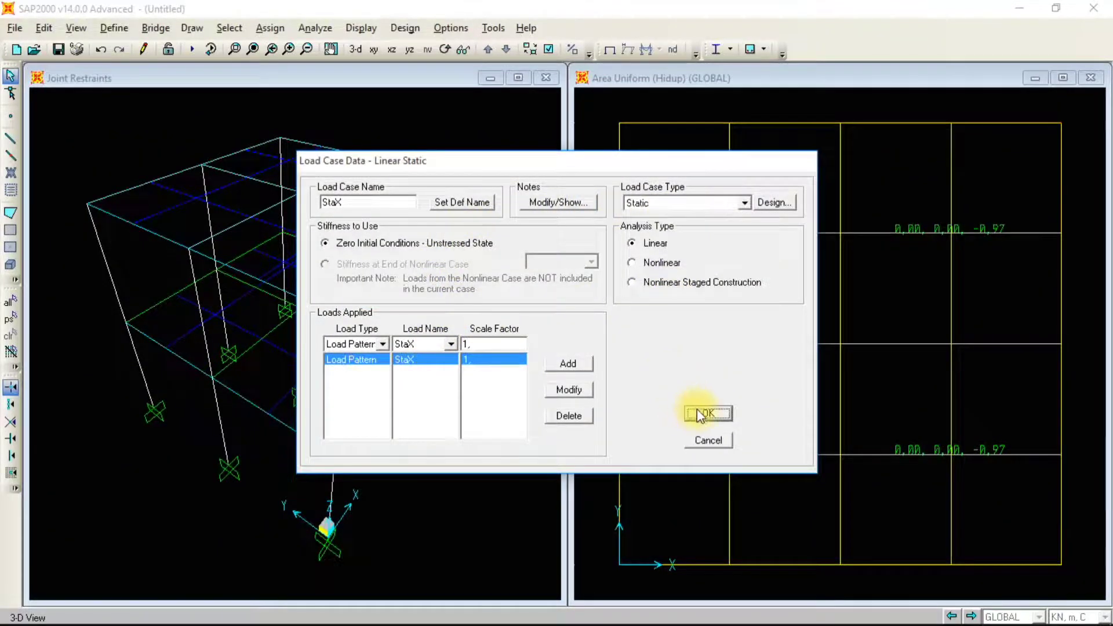
{"action": "left_click", "coordinate": [702, 414]}
{"action": "left_click", "coordinate": [440, 315]}
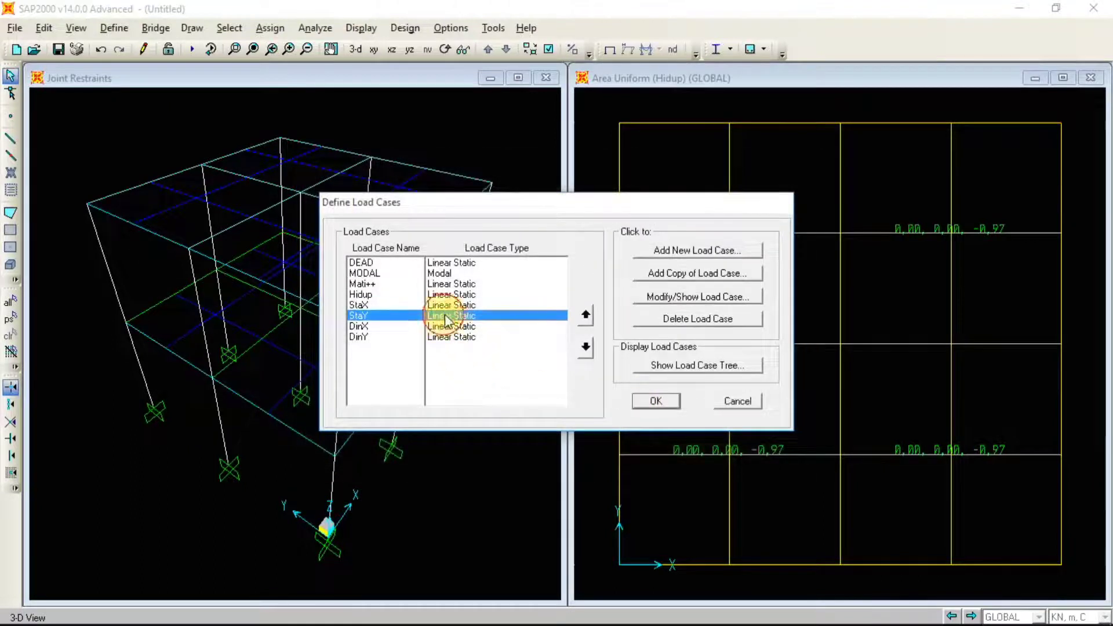
{"action": "left_click", "coordinate": [689, 296]}
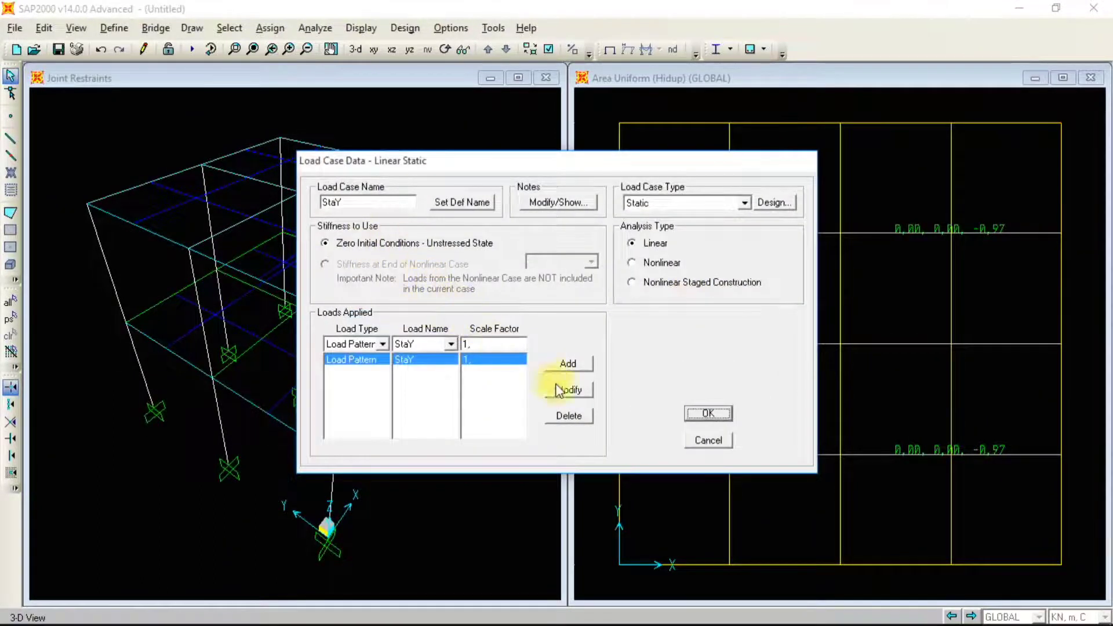
{"action": "left_click", "coordinate": [697, 414]}
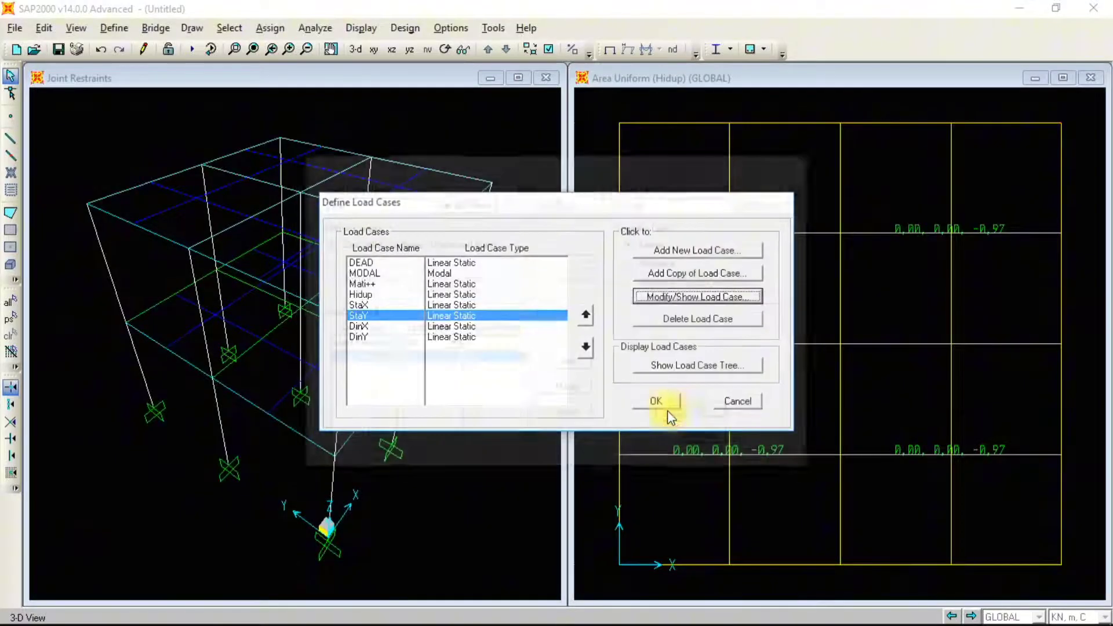
Open the DinX load case and look up the dynamic multiplier formula in the Word notes before returning to SAP2000
{"action": "left_click", "coordinate": [461, 326]}
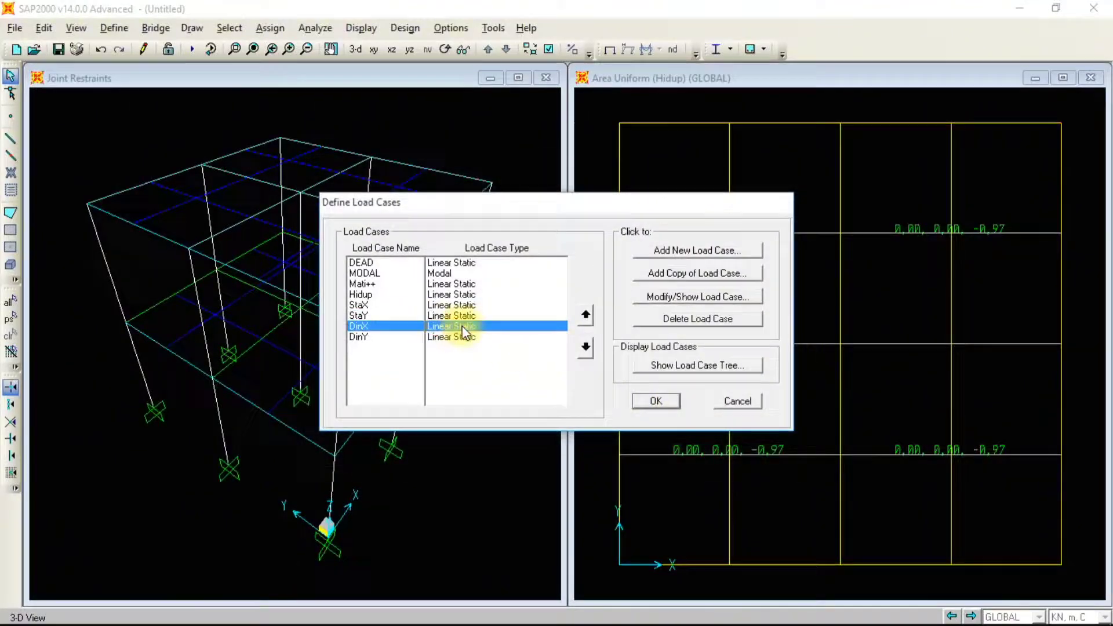
{"action": "left_click", "coordinate": [658, 300]}
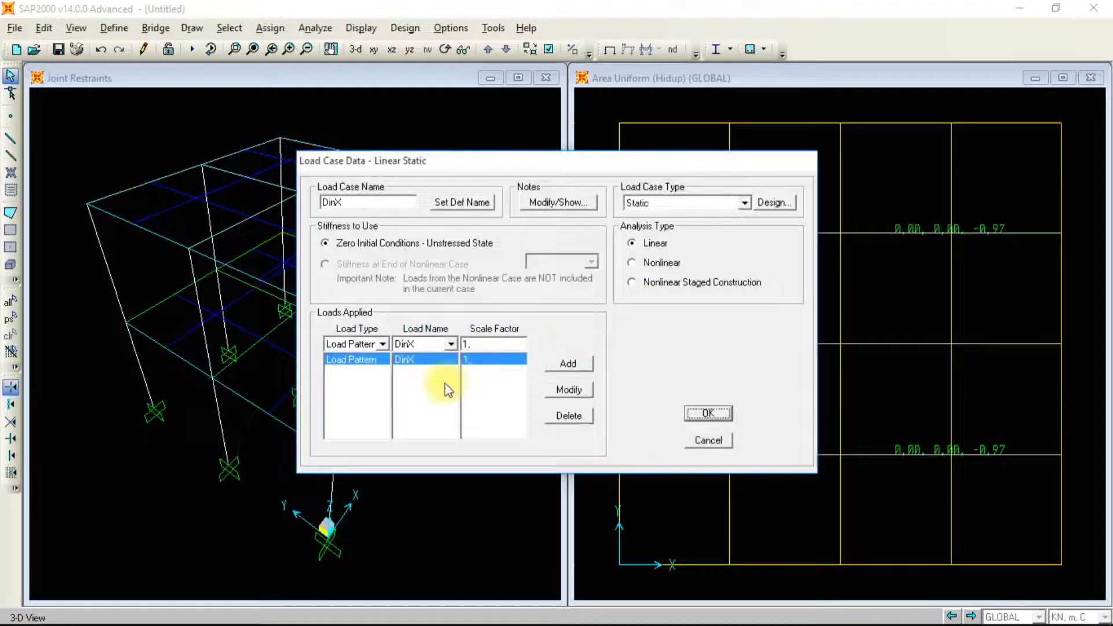
{"action": "key", "text": "alt+Tab"}
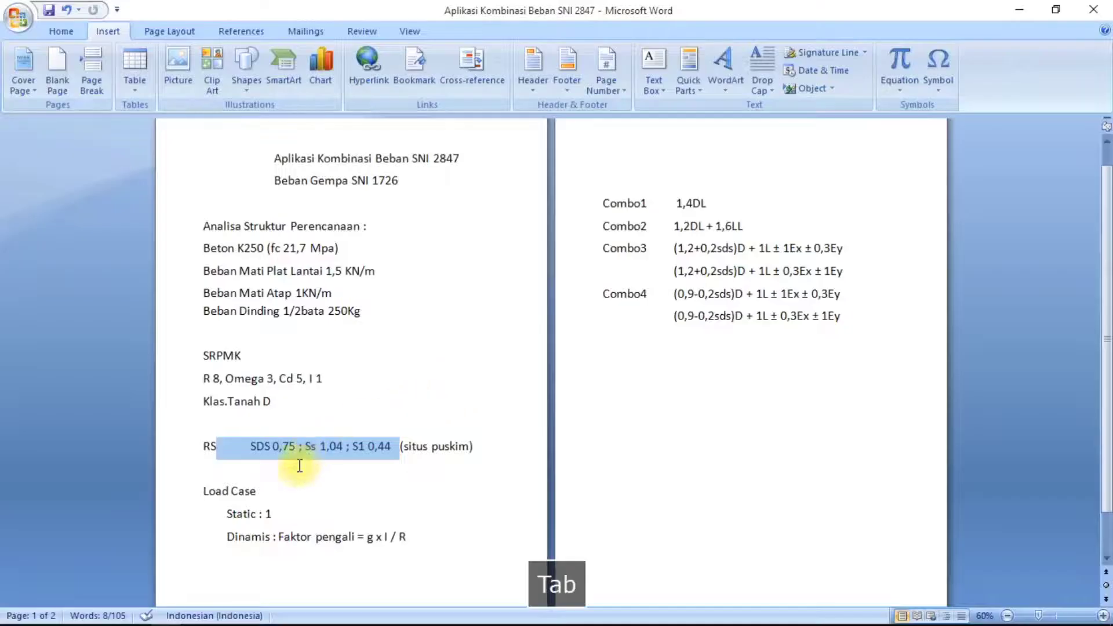
{"action": "left_click", "coordinate": [286, 506]}
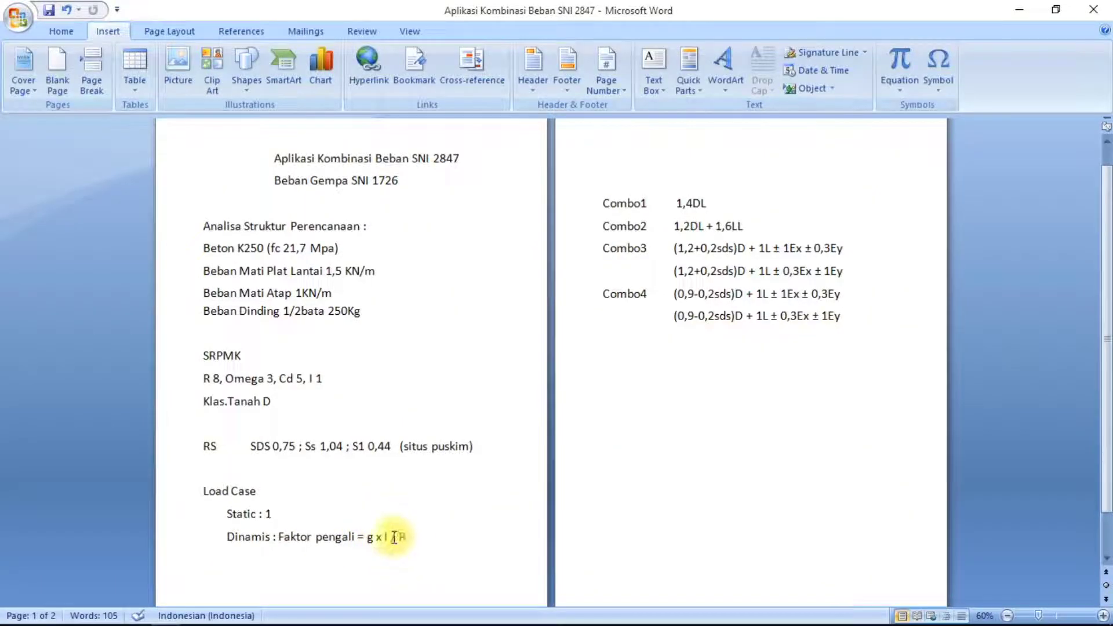
{"action": "key", "text": "alt"}
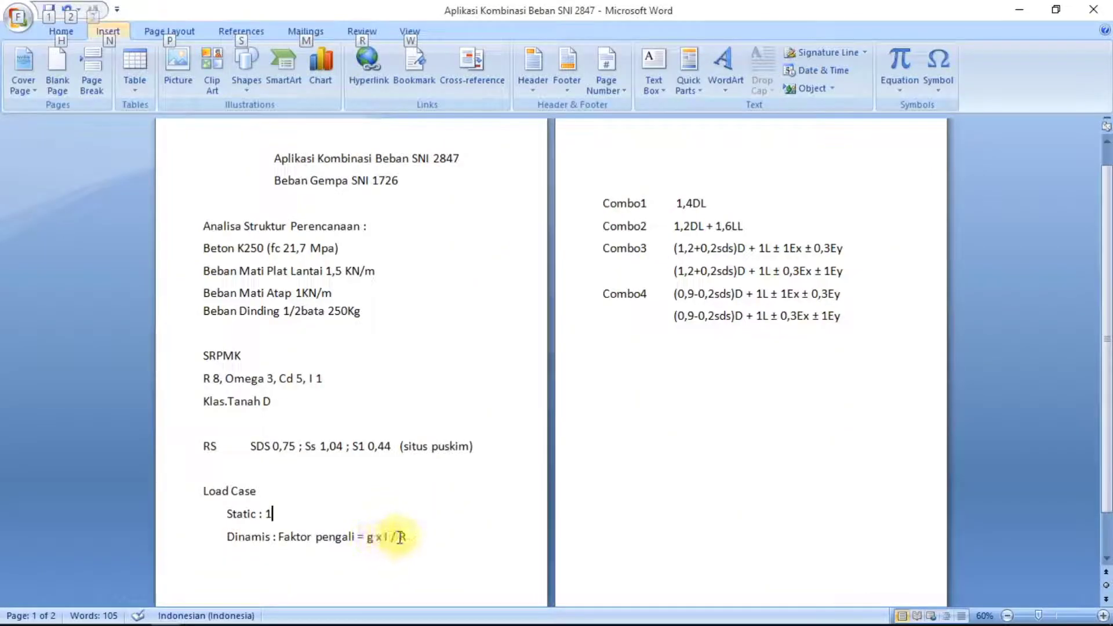
{"action": "key", "text": "alt+Tab"}
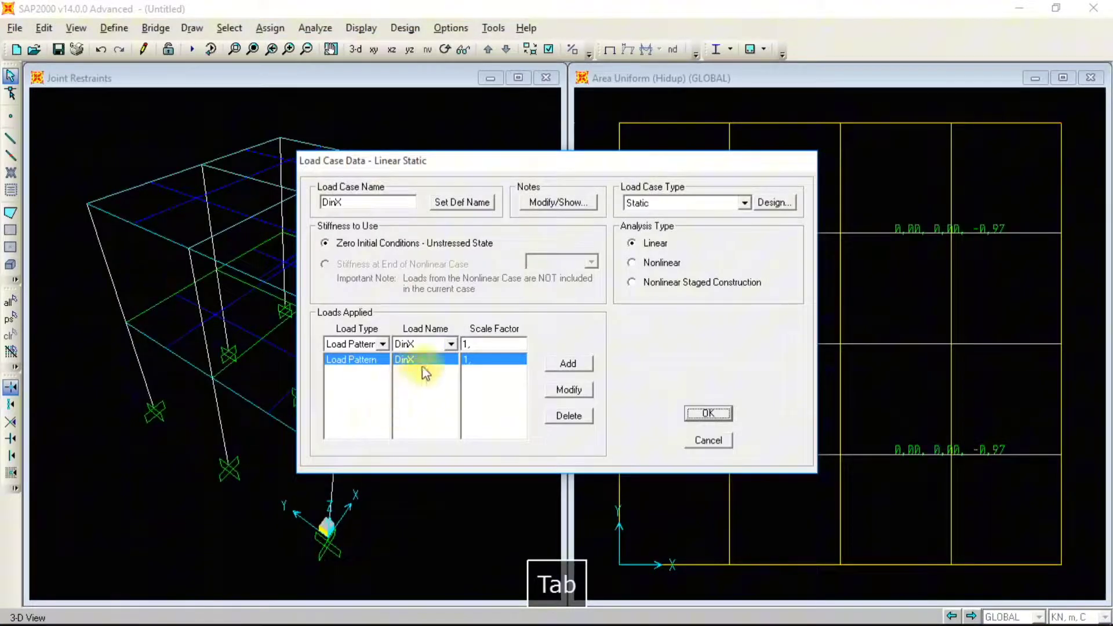
Enter the DinX scale factor as 9,81*1/8, checking it against the g x I / R formula in the Word notes
{"action": "double_click", "coordinate": [484, 343]}
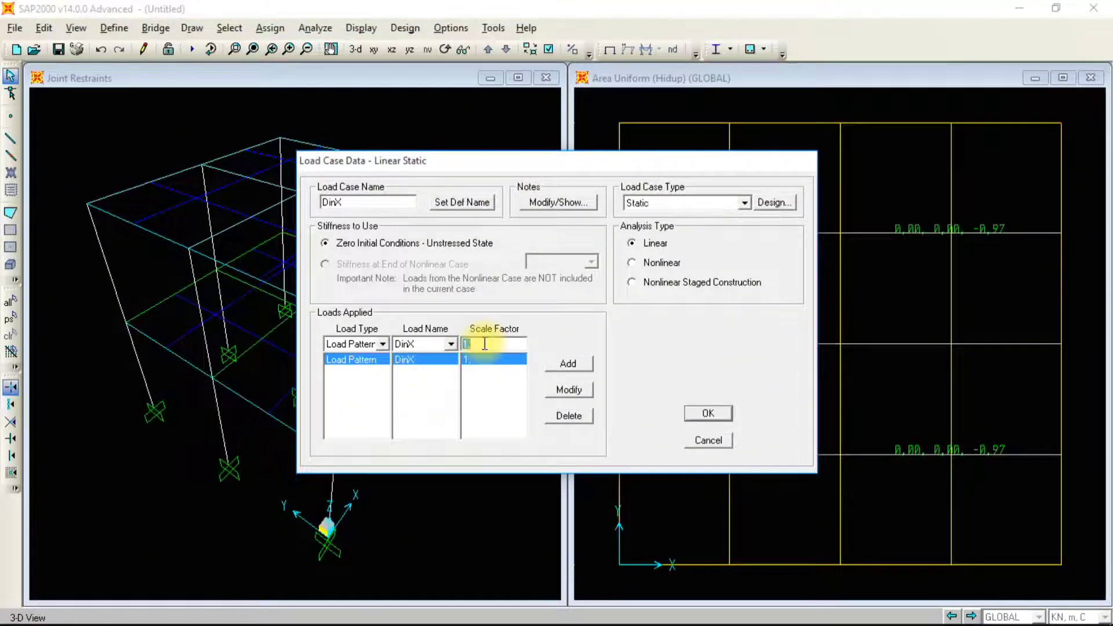
{"action": "type", "text": "9"}
{"action": "type", "text": "."}
{"action": "type", "text": "81*1/8"}
{"action": "key", "text": "alt+Tab"}
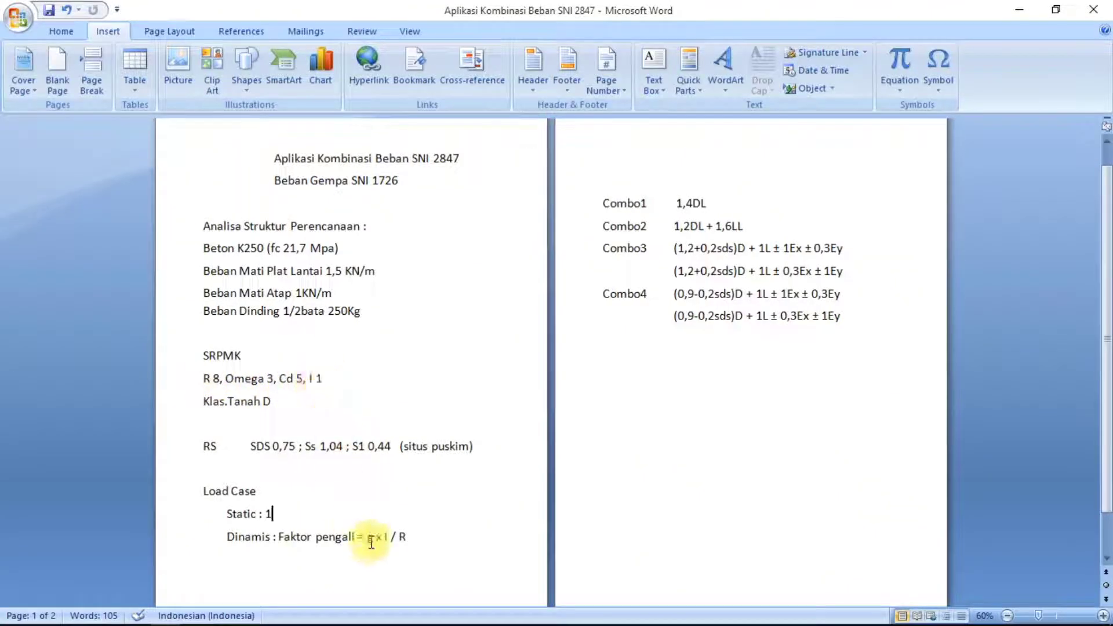
{"action": "key", "text": "alt+Tab"}
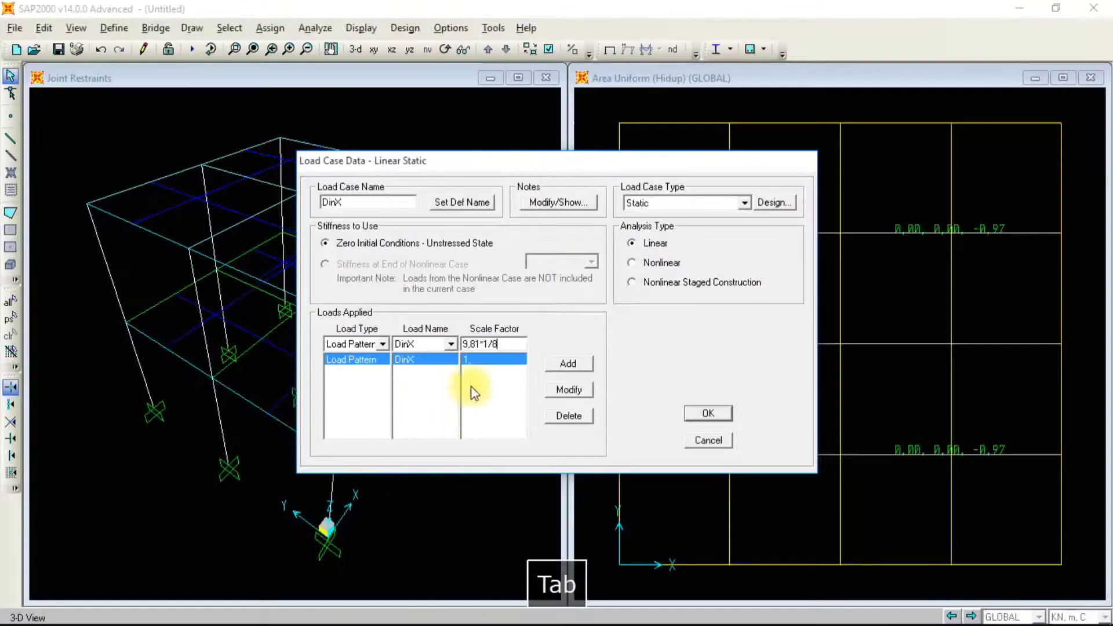
{"action": "double_click", "coordinate": [509, 342]}
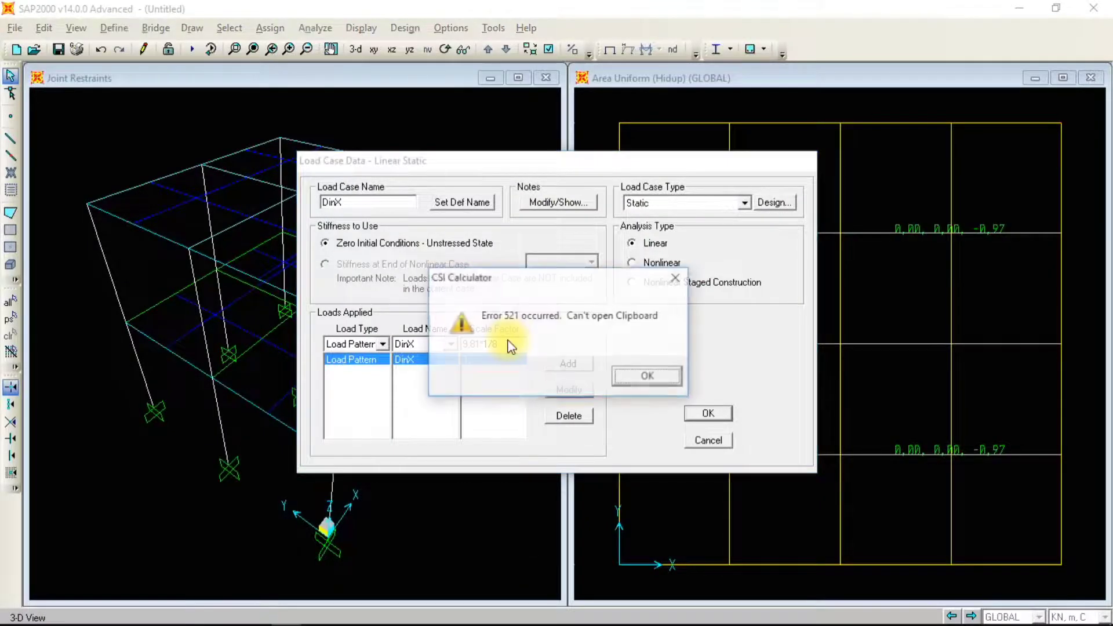
{"action": "left_click", "coordinate": [649, 377]}
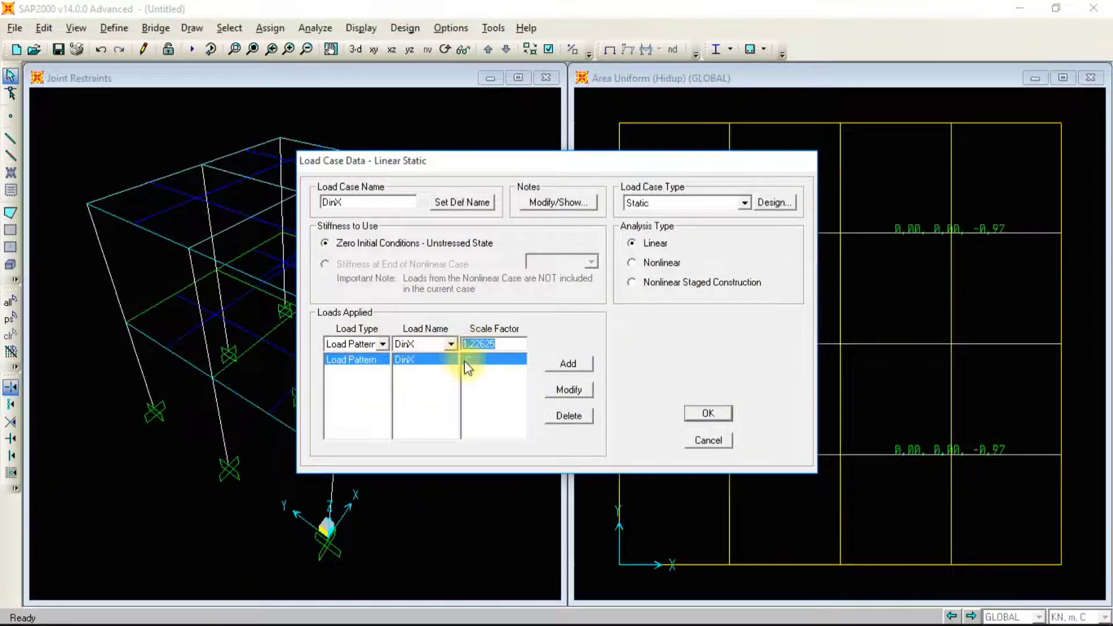
{"action": "left_click", "coordinate": [381, 344]}
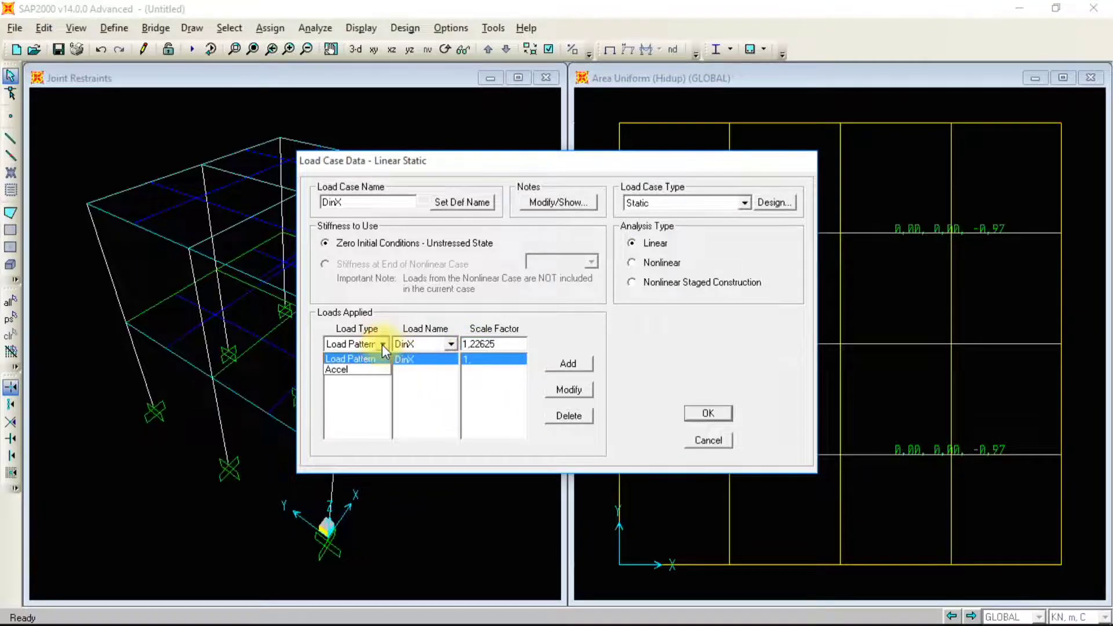
{"action": "left_click", "coordinate": [381, 344]}
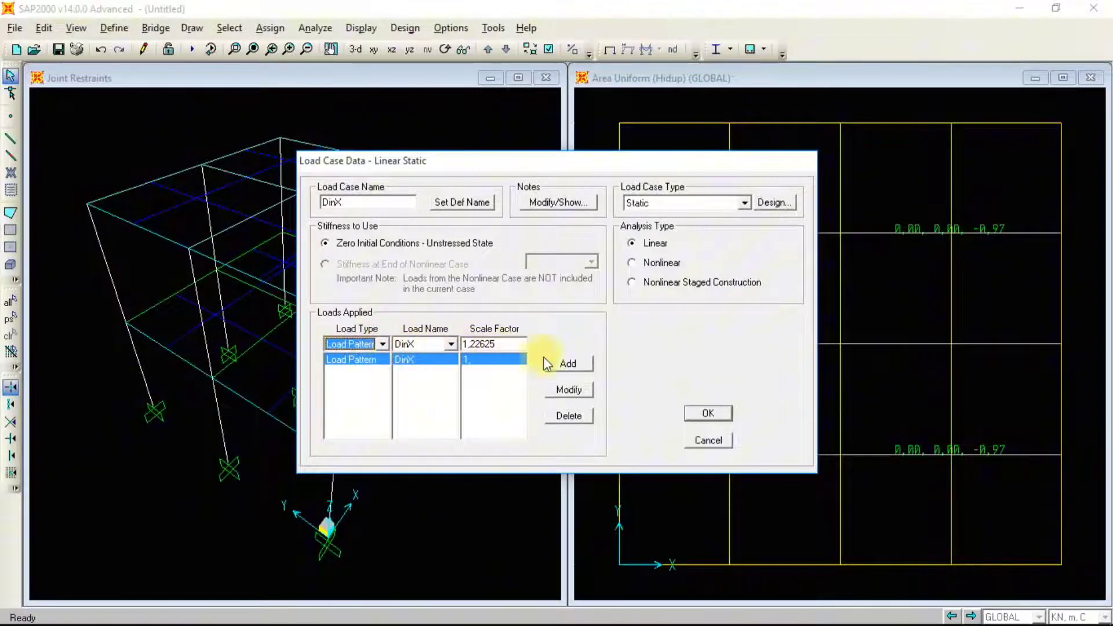
{"action": "left_click", "coordinate": [451, 344]}
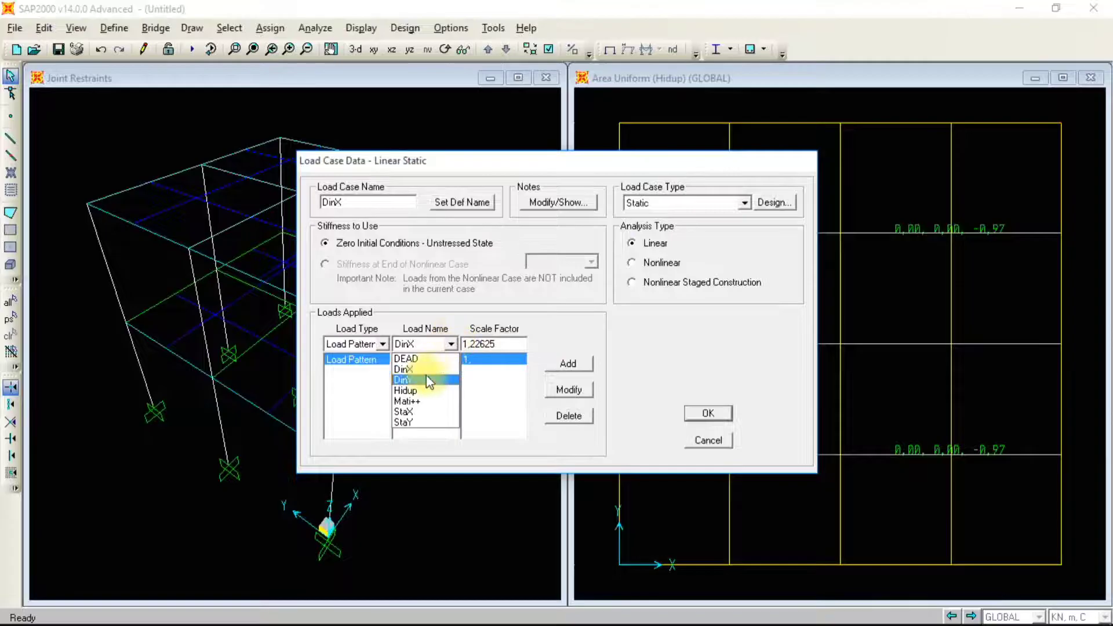
{"action": "left_click", "coordinate": [451, 344]}
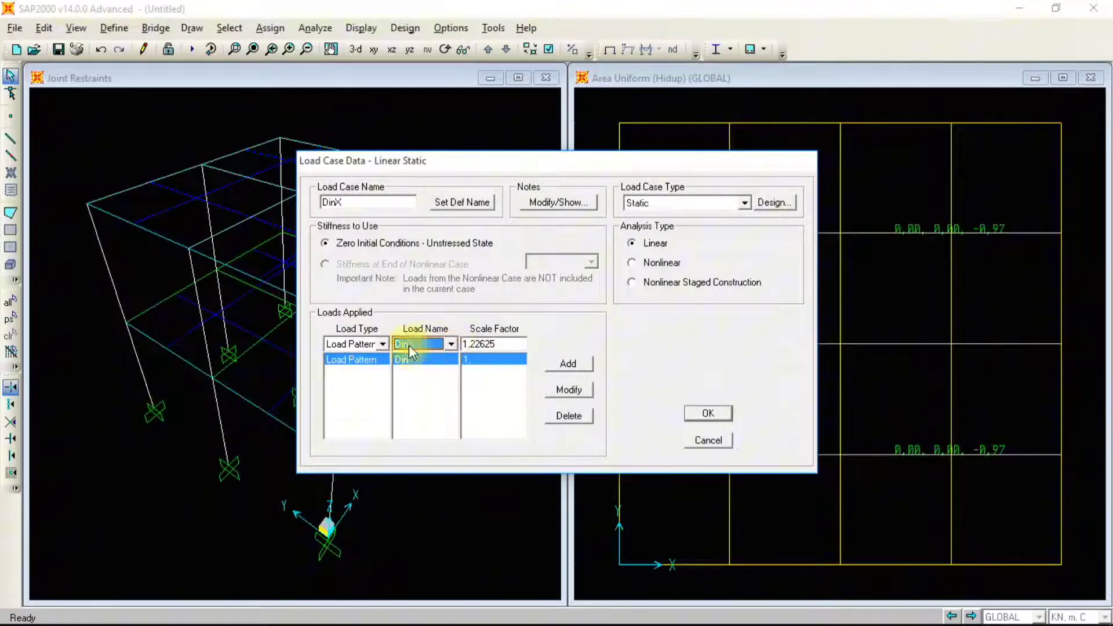
Try the Accel load type with load name UX for DinX, and return the load type to Load Pattern
{"action": "left_click", "coordinate": [384, 343]}
{"action": "left_click", "coordinate": [384, 343]}
{"action": "left_click", "coordinate": [384, 343]}
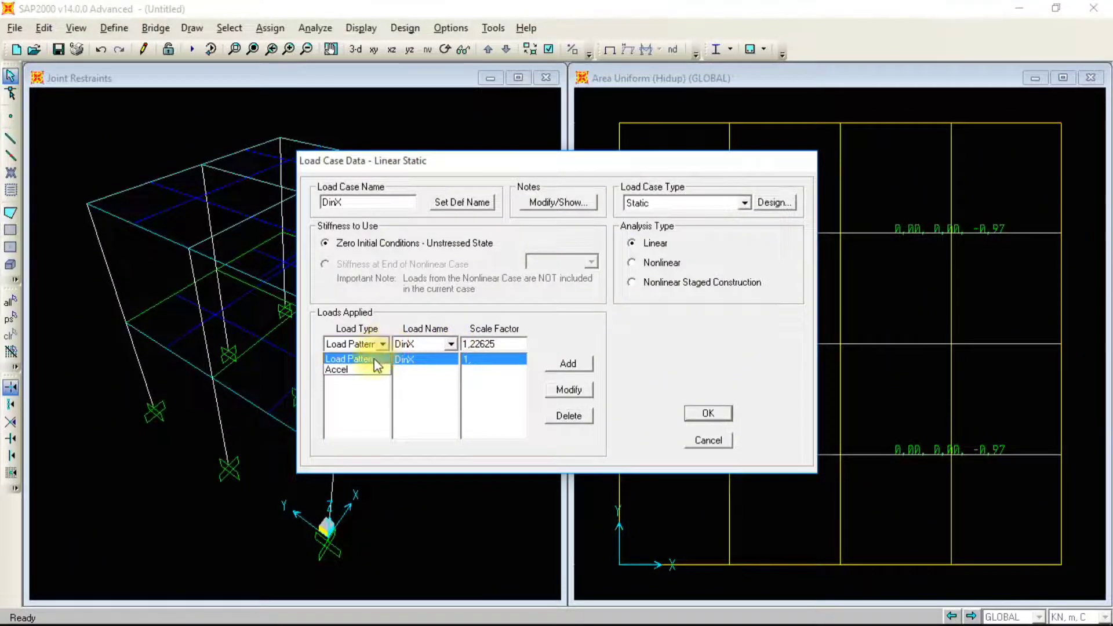
{"action": "left_click", "coordinate": [357, 366]}
{"action": "left_click", "coordinate": [451, 345]}
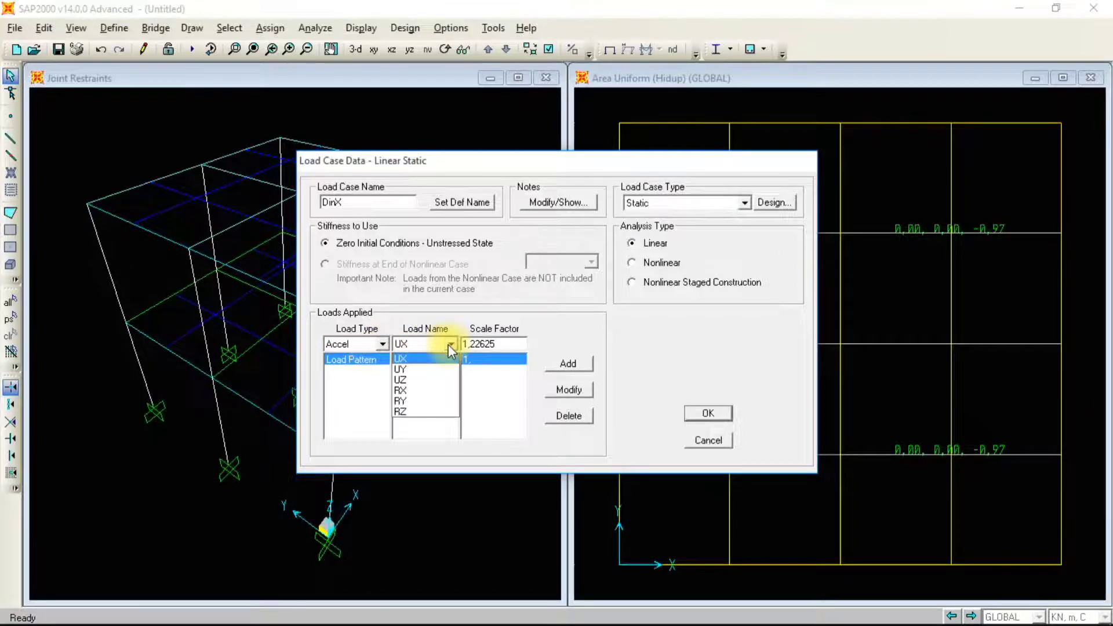
{"action": "left_click", "coordinate": [449, 345]}
{"action": "left_click", "coordinate": [450, 344]}
{"action": "left_click", "coordinate": [416, 359]}
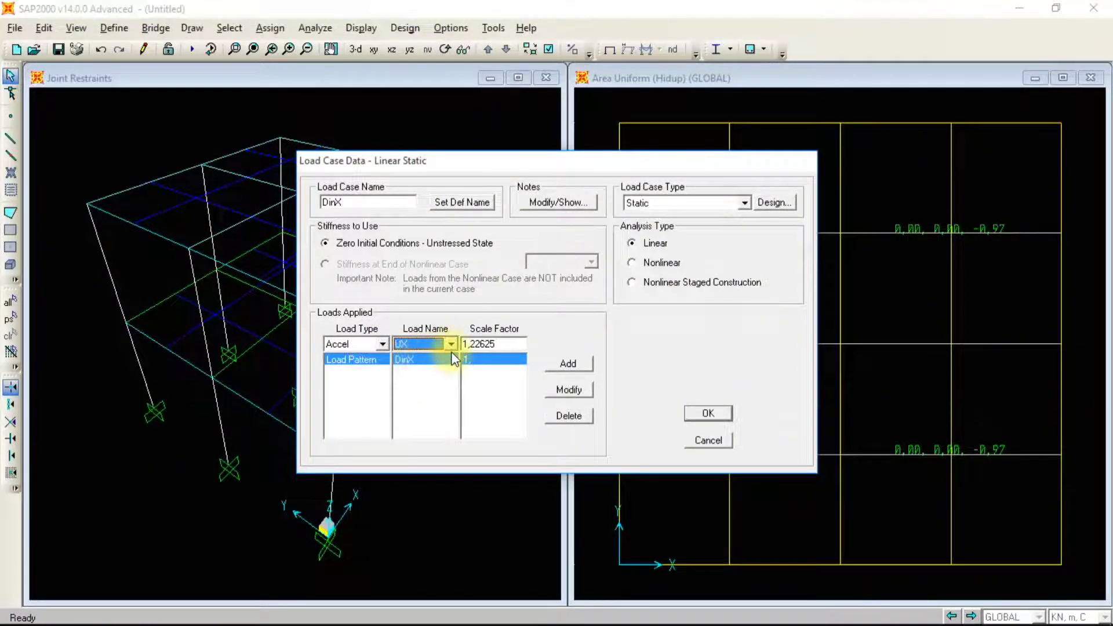
{"action": "left_click", "coordinate": [383, 345]}
{"action": "left_click", "coordinate": [355, 359]}
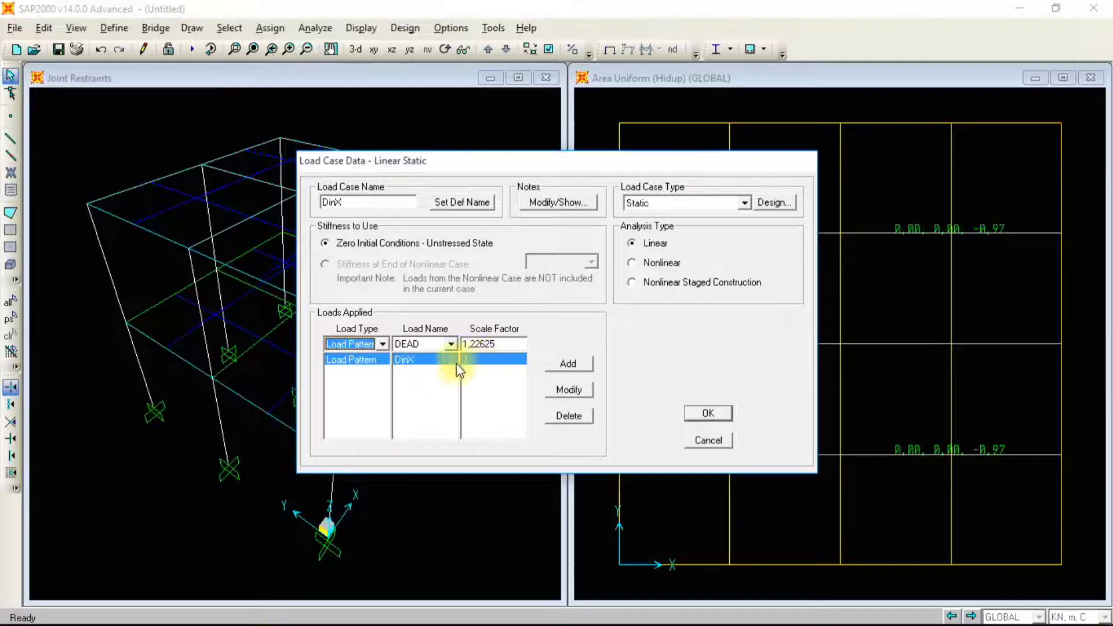
Update the applied load entry with the 1,22625 scale factor and set its load name to DinX
{"action": "left_click", "coordinate": [556, 390]}
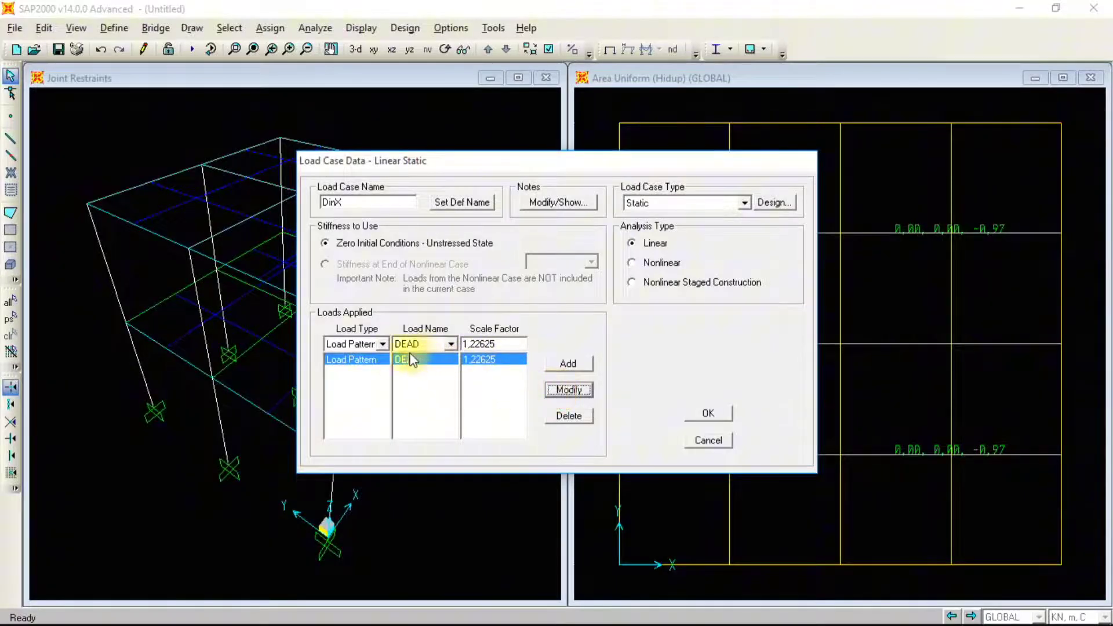
{"action": "left_click", "coordinate": [452, 345]}
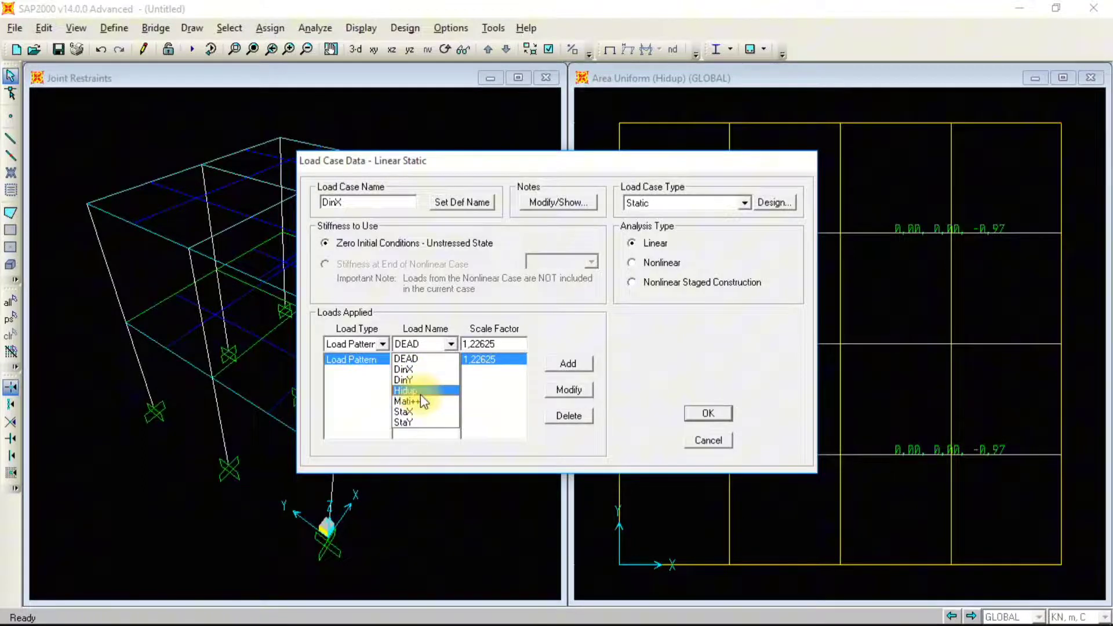
{"action": "left_click", "coordinate": [415, 370]}
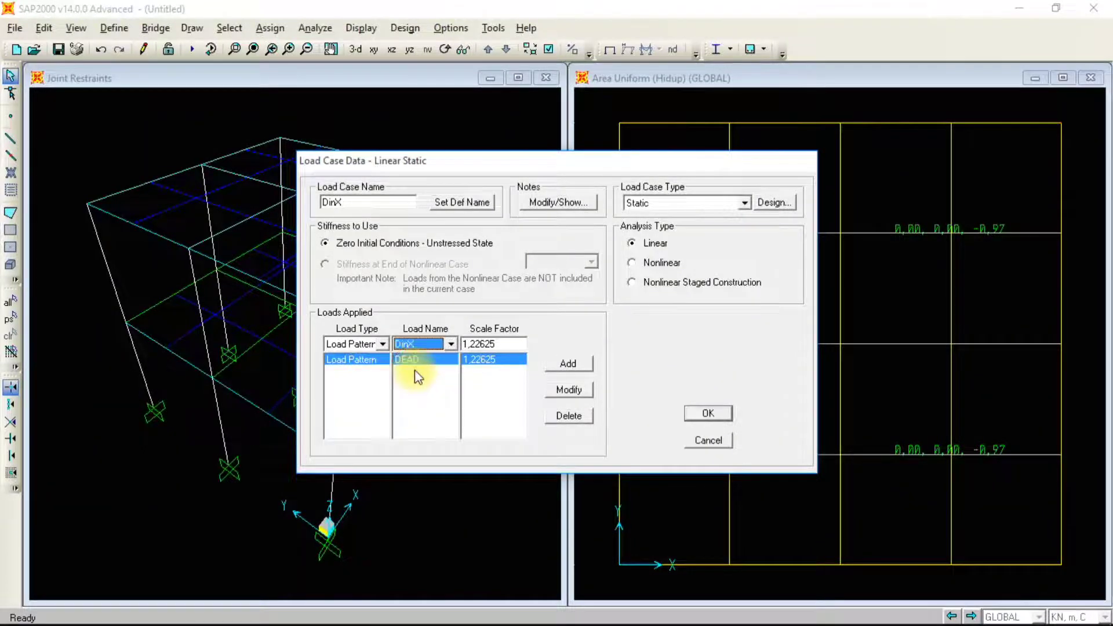
{"action": "left_click", "coordinate": [568, 387]}
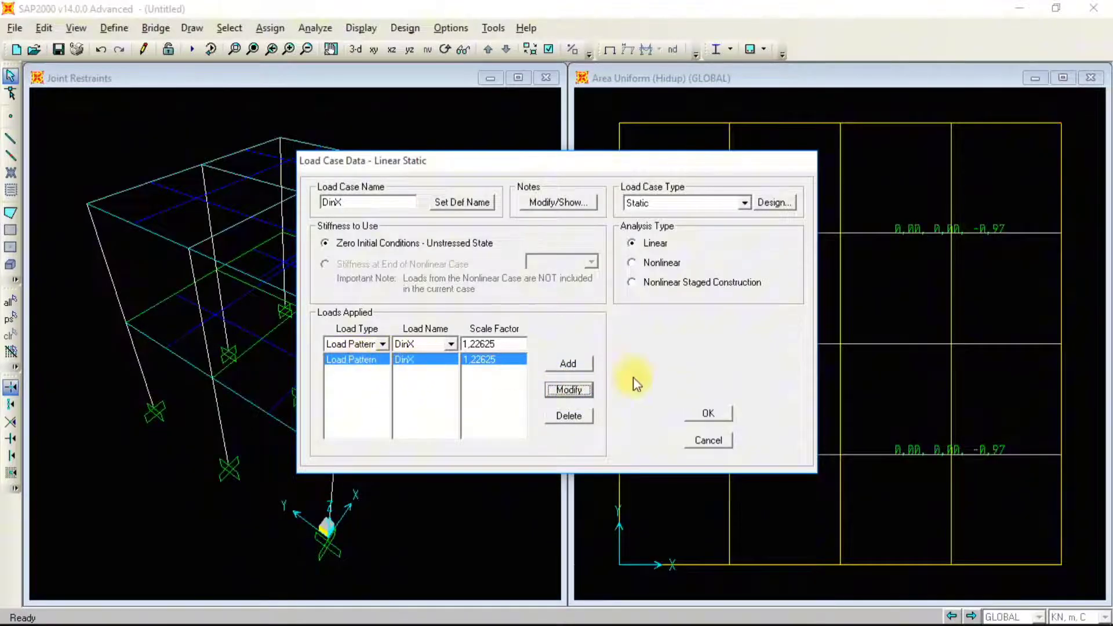
Change the DinX load case type to Response Spectrum
{"action": "left_click", "coordinate": [743, 202]}
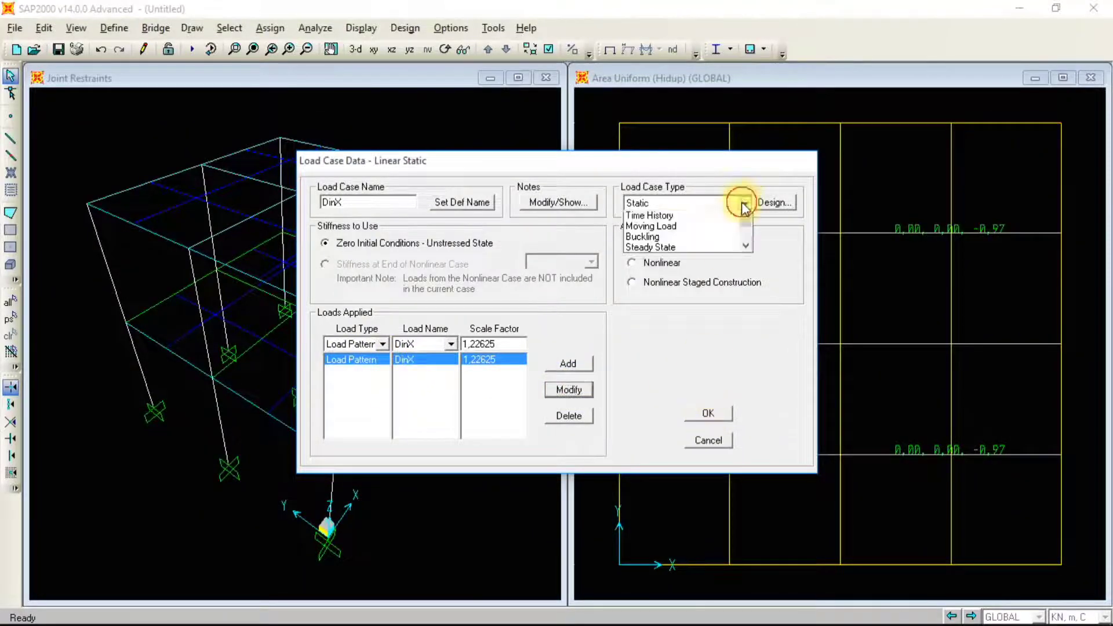
{"action": "left_click", "coordinate": [687, 249]}
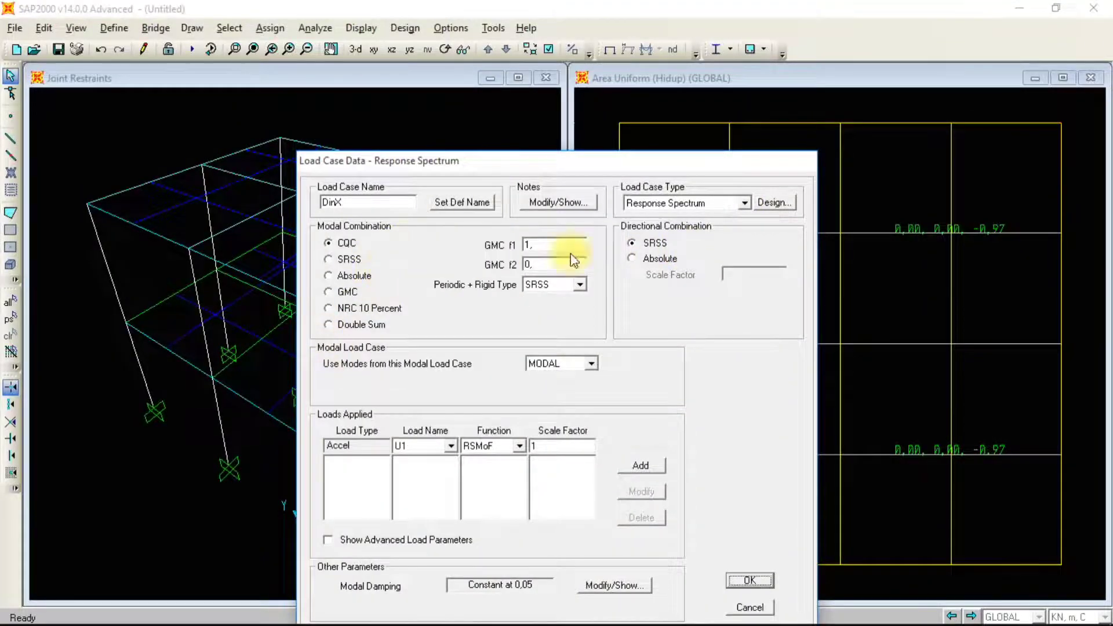
{"action": "left_click_drag", "start_coordinate": [526, 161], "coordinate": [519, 109]}
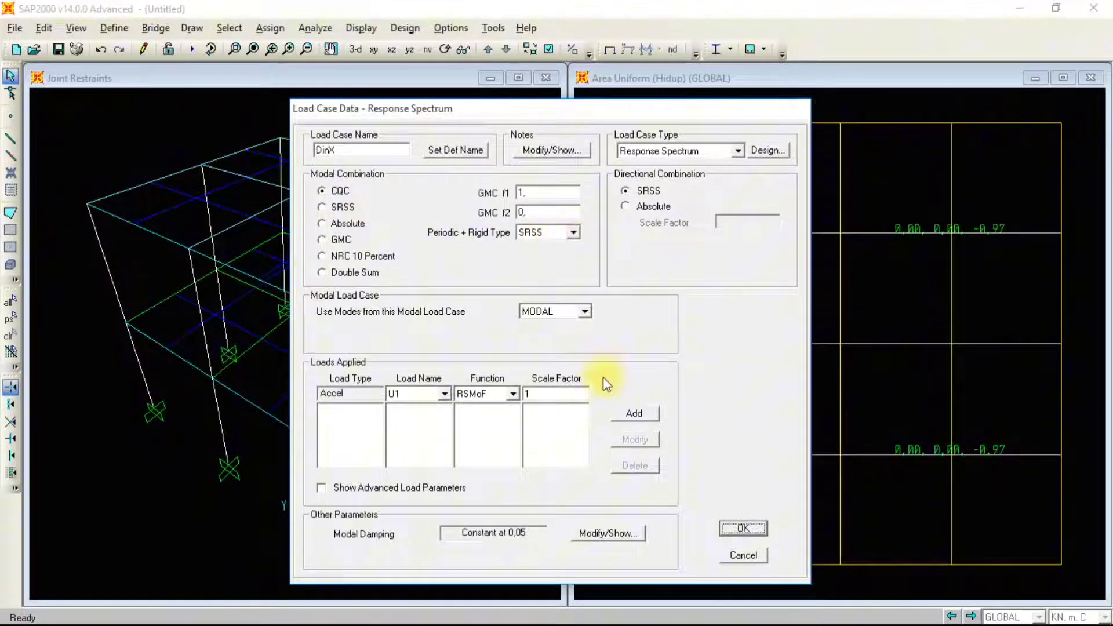
Add an Accel load U1 with function RSMoF and scale factor 9,81*1/8 to the DinX case, and accept it
{"action": "double_click", "coordinate": [537, 393]}
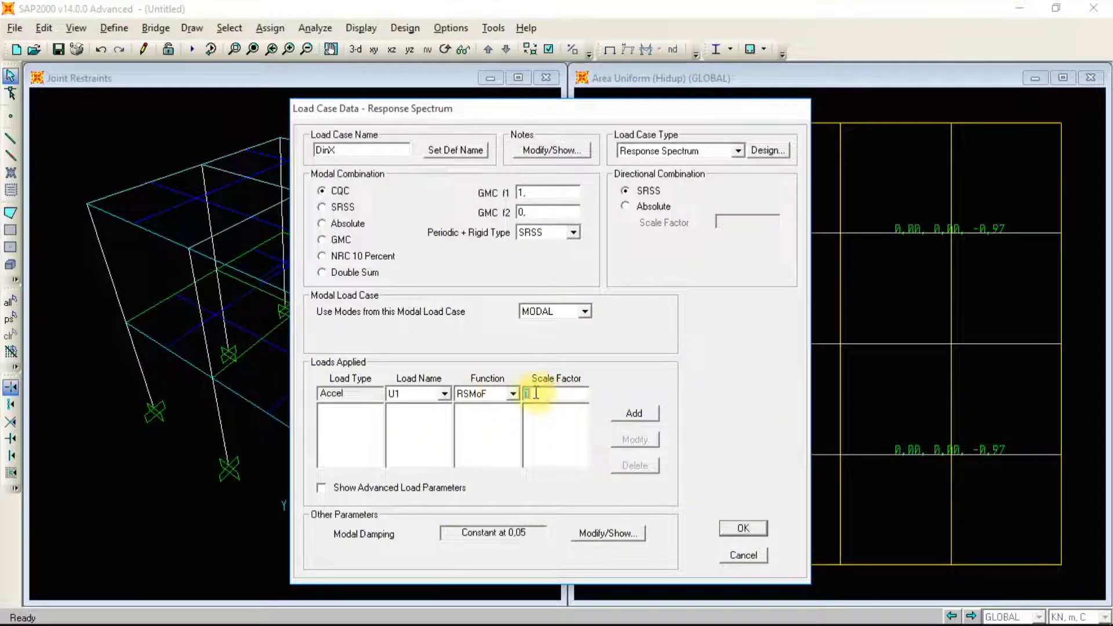
{"action": "type", "text": "9,81*"}
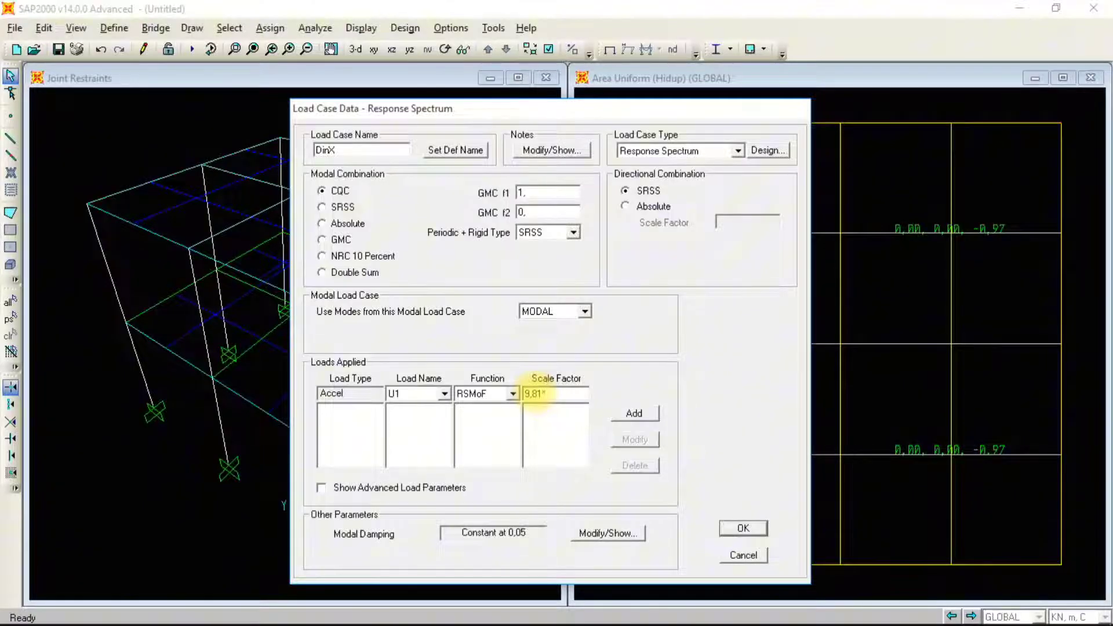
{"action": "type", "text": "1/8"}
{"action": "key", "text": "Return"}
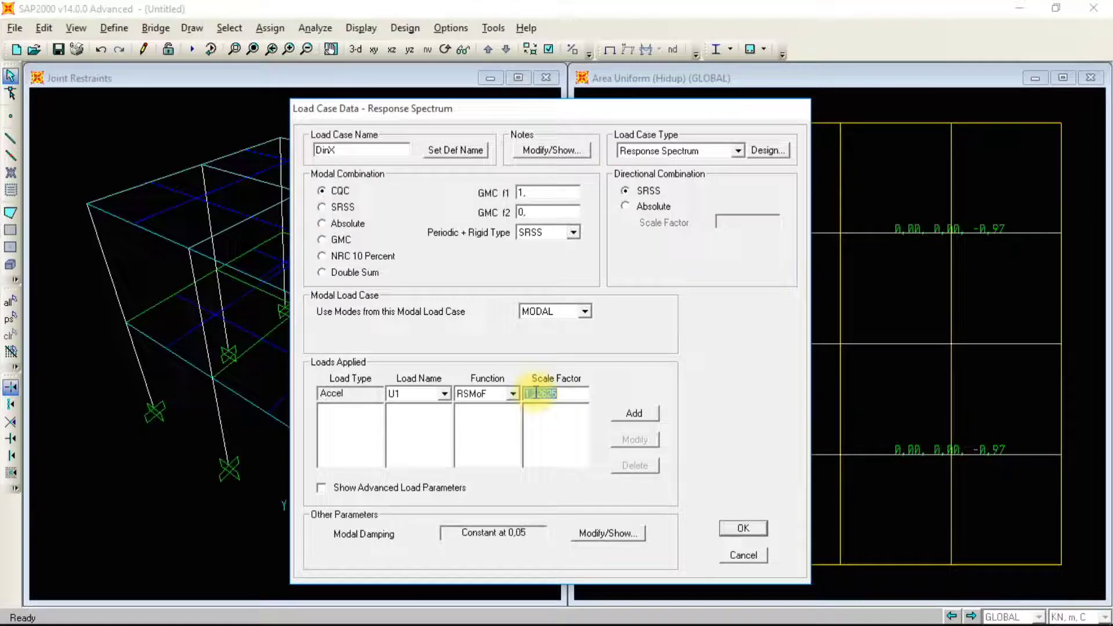
{"action": "left_click", "coordinate": [635, 416]}
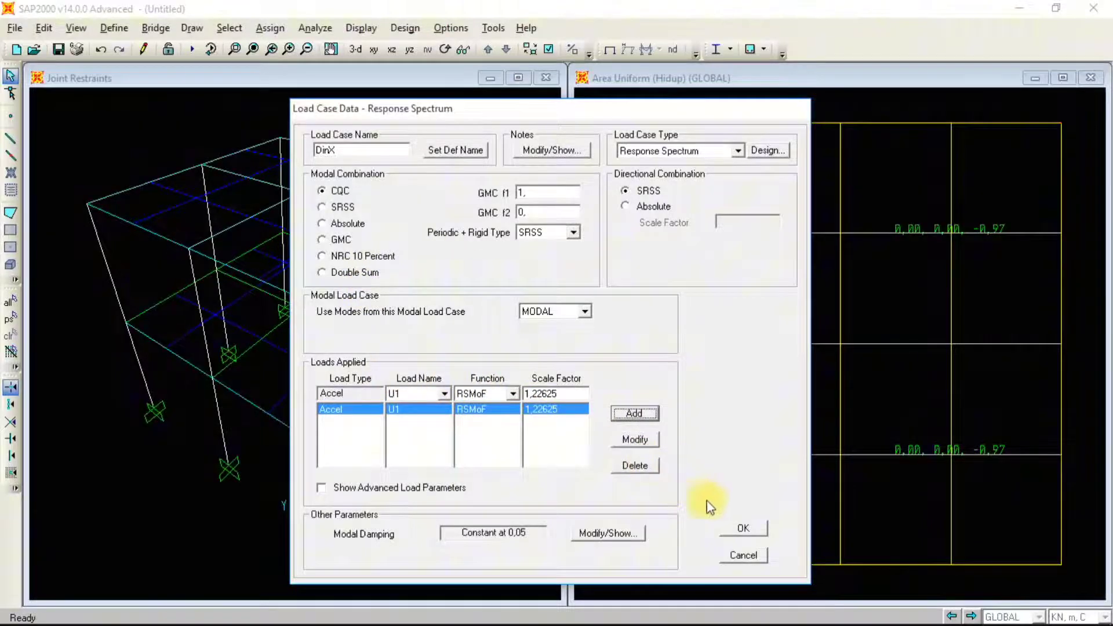
{"action": "left_click", "coordinate": [746, 527]}
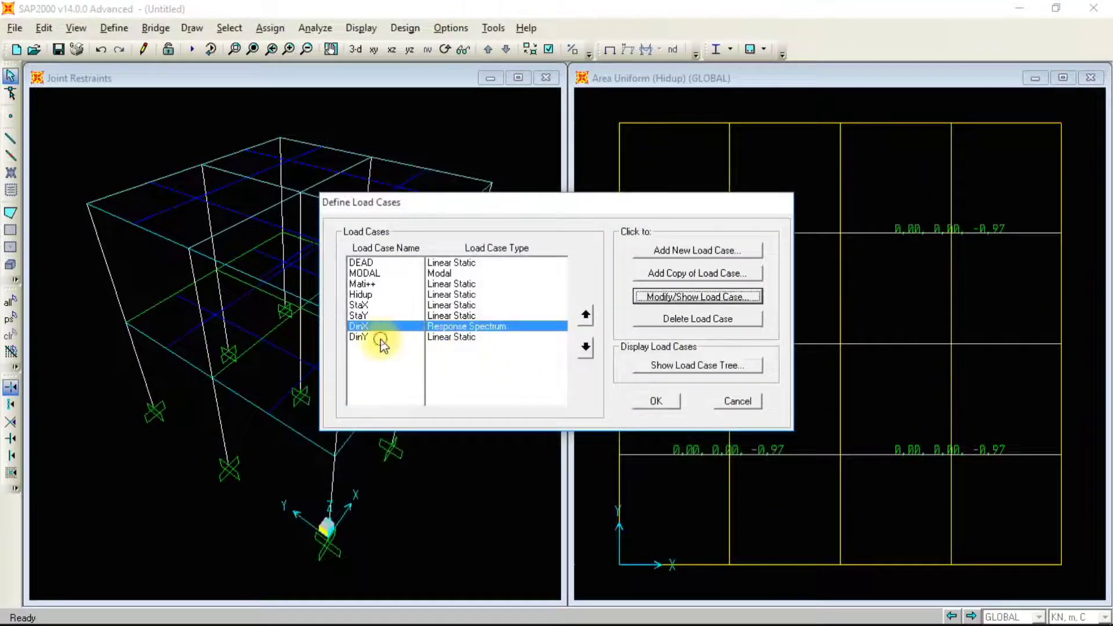
Open the DinY load case for modification and change its type to Response Spectrum
{"action": "left_click", "coordinate": [381, 339]}
{"action": "left_click", "coordinate": [657, 298]}
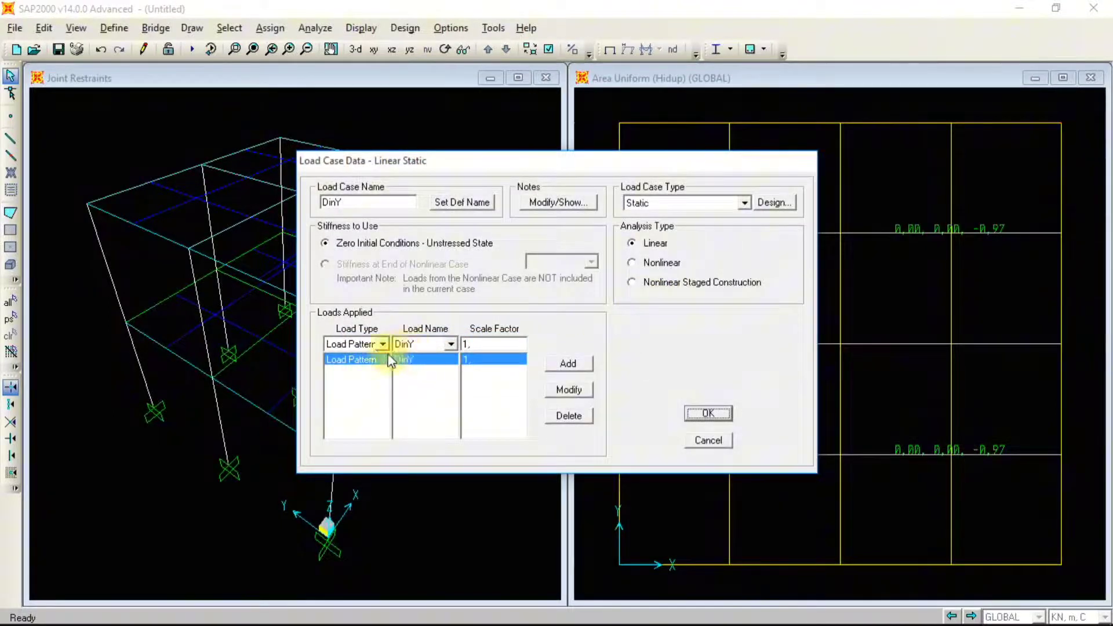
{"action": "left_click", "coordinate": [708, 201]}
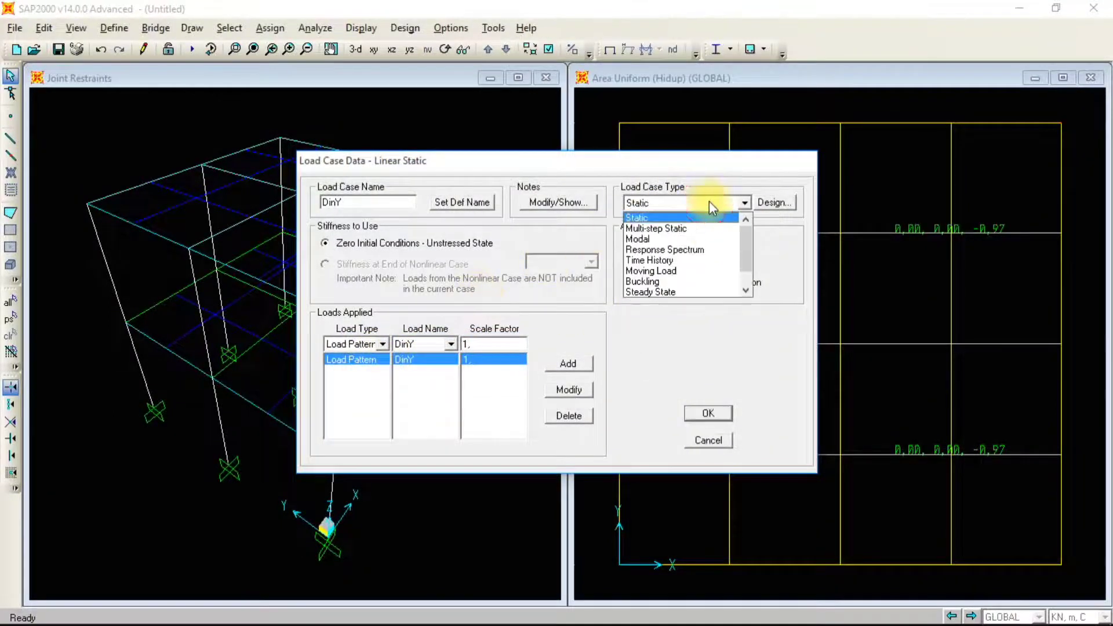
{"action": "left_click", "coordinate": [693, 249]}
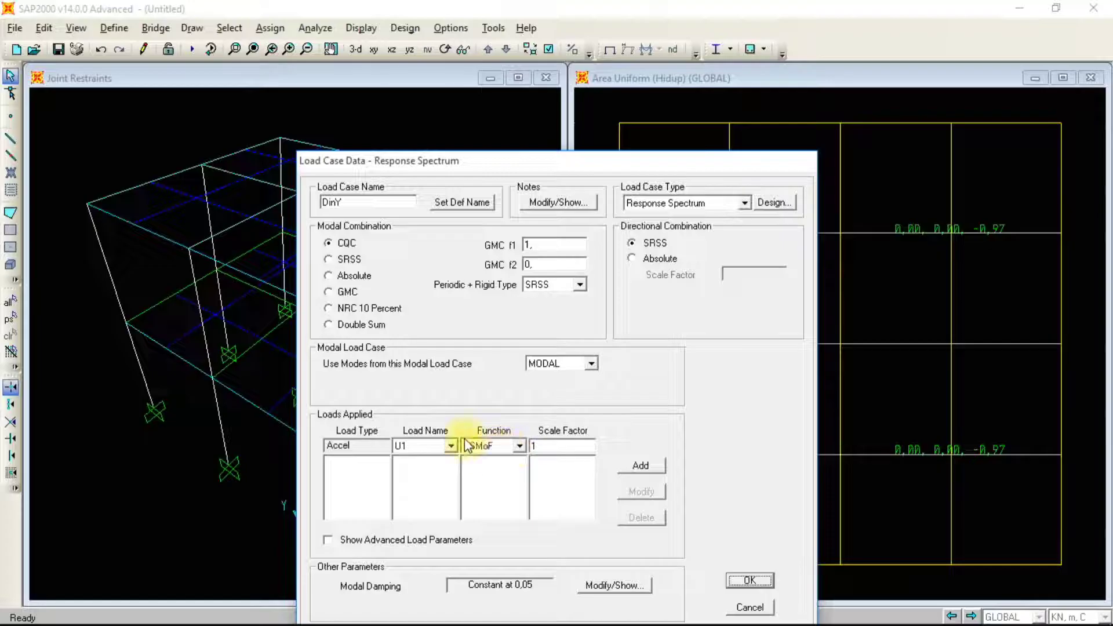
Add an Accel load U2 with function RSMoF and scale factor 9,81*1/8 to the DinY case, and accept it
{"action": "left_click", "coordinate": [423, 445]}
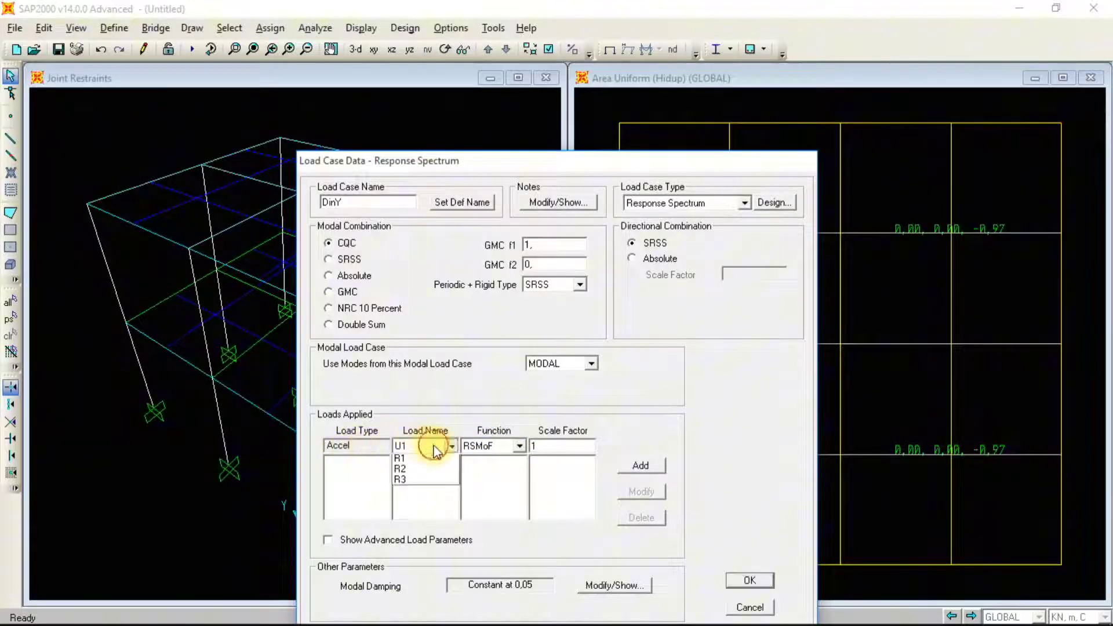
{"action": "left_click", "coordinate": [428, 470]}
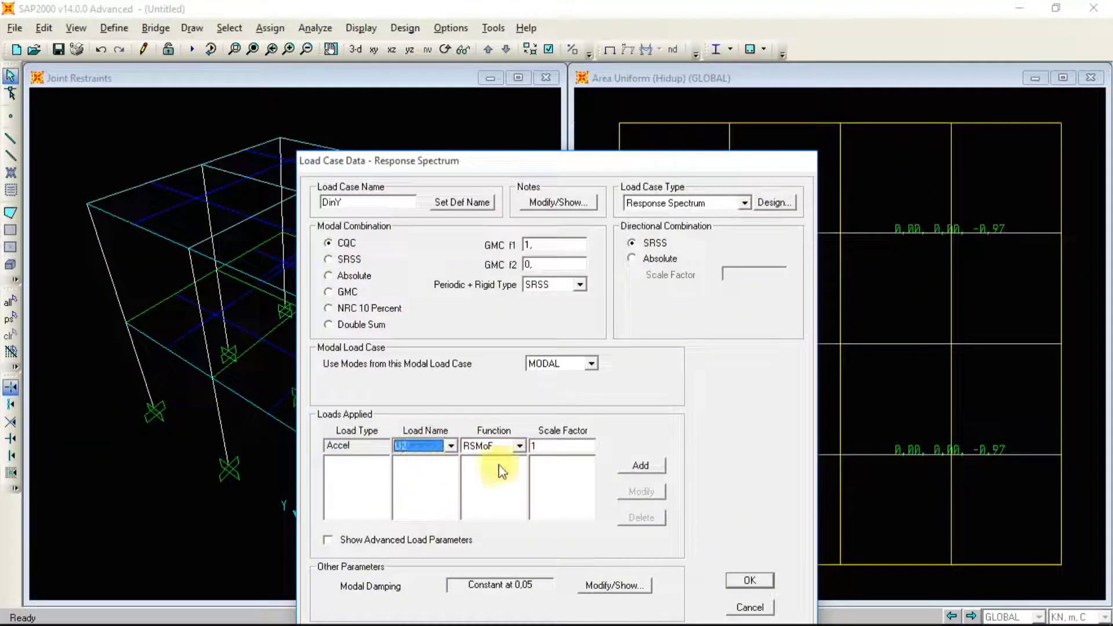
{"action": "left_click", "coordinate": [563, 448]}
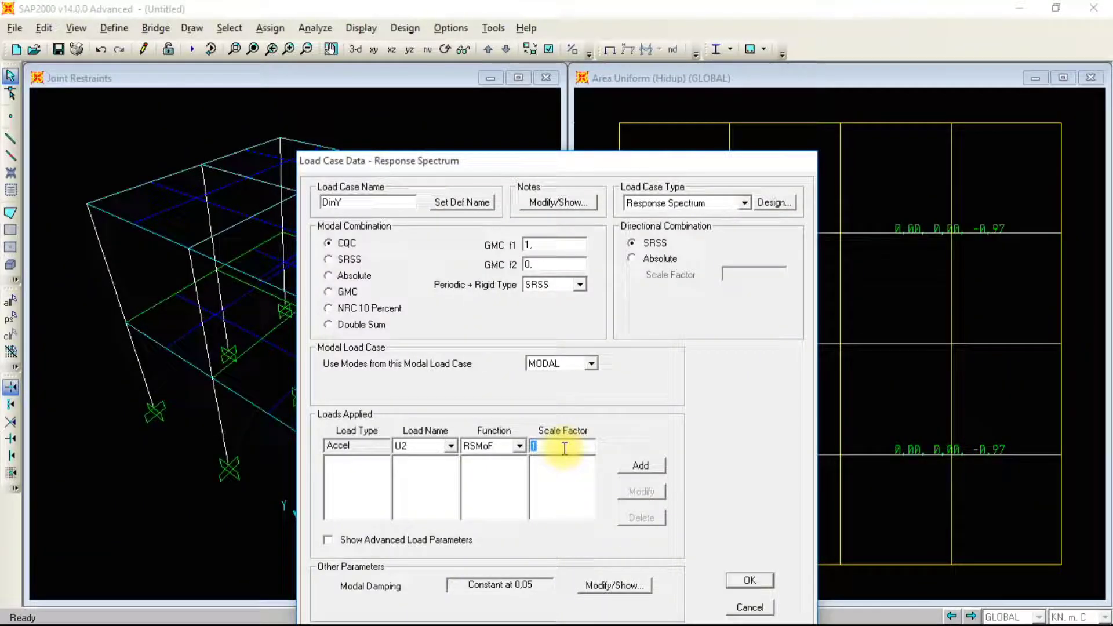
{"action": "type", "text": "9.81"}
{"action": "type", "text": "*1/"}
{"action": "type", "text": "8"}
{"action": "key", "text": "Return"}
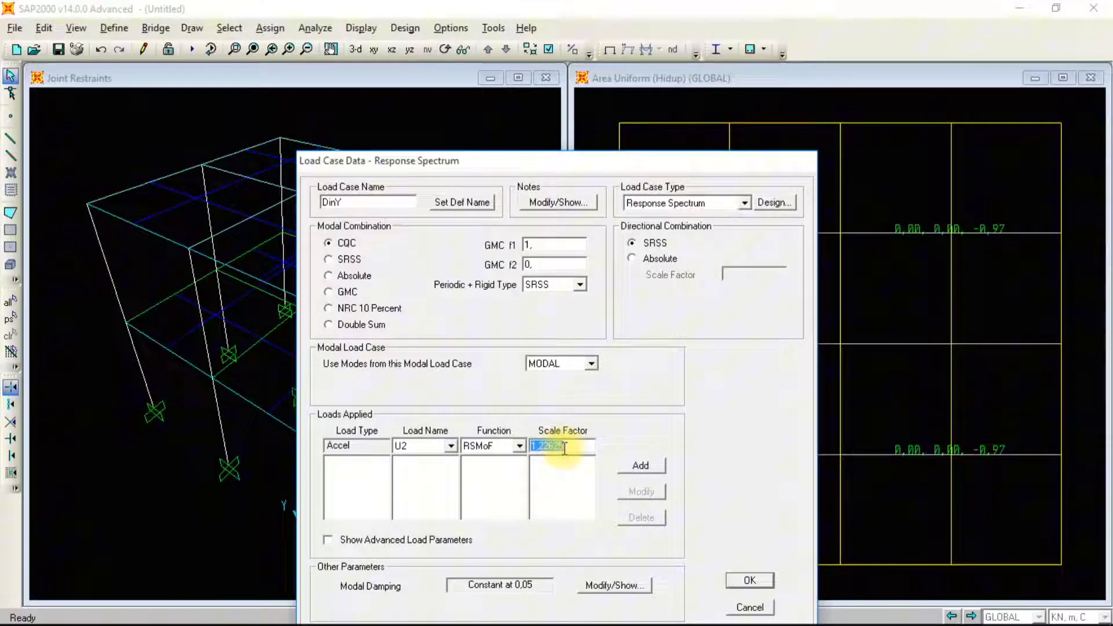
{"action": "left_click", "coordinate": [643, 465]}
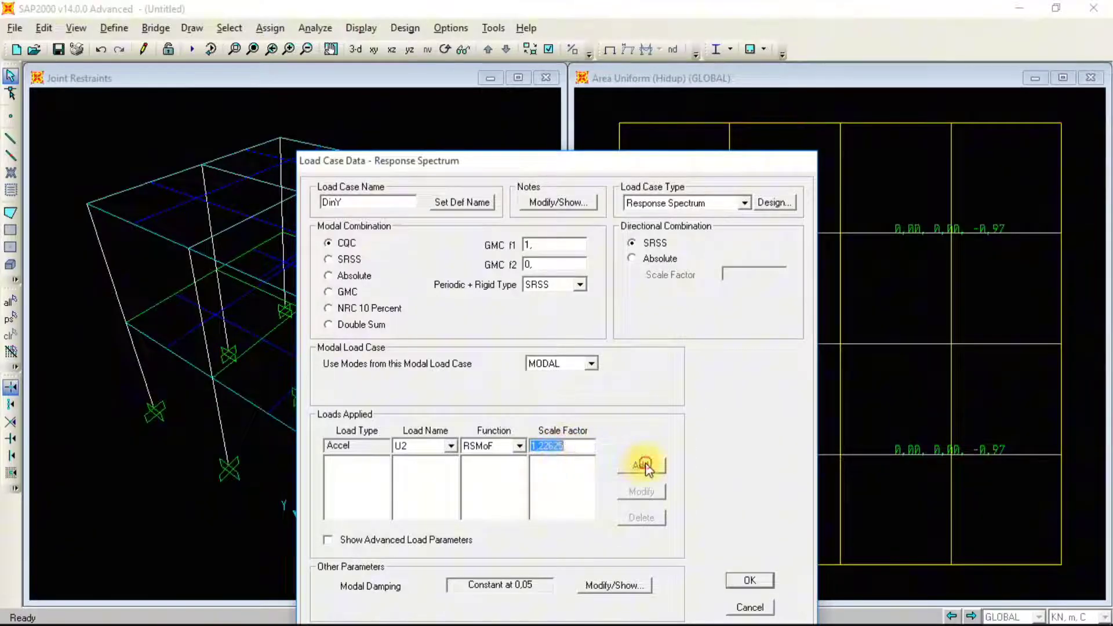
{"action": "left_click", "coordinate": [758, 584]}
Review the response spectrum settings of the DinX and DinY cases and accept the load case definitions
{"action": "left_click", "coordinate": [484, 323]}
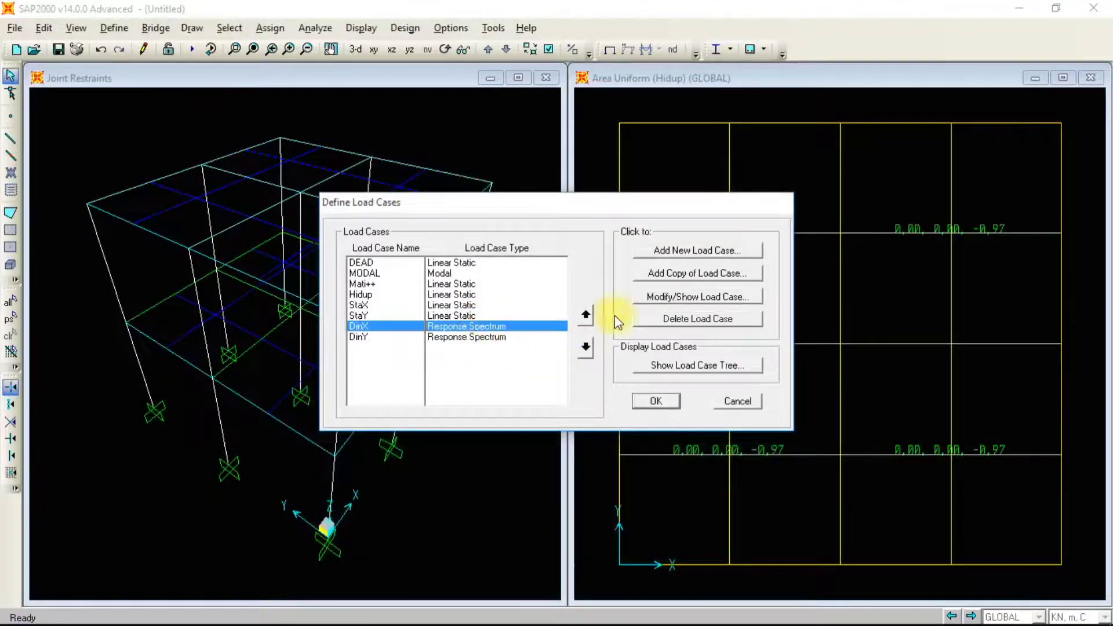
{"action": "left_click", "coordinate": [661, 296]}
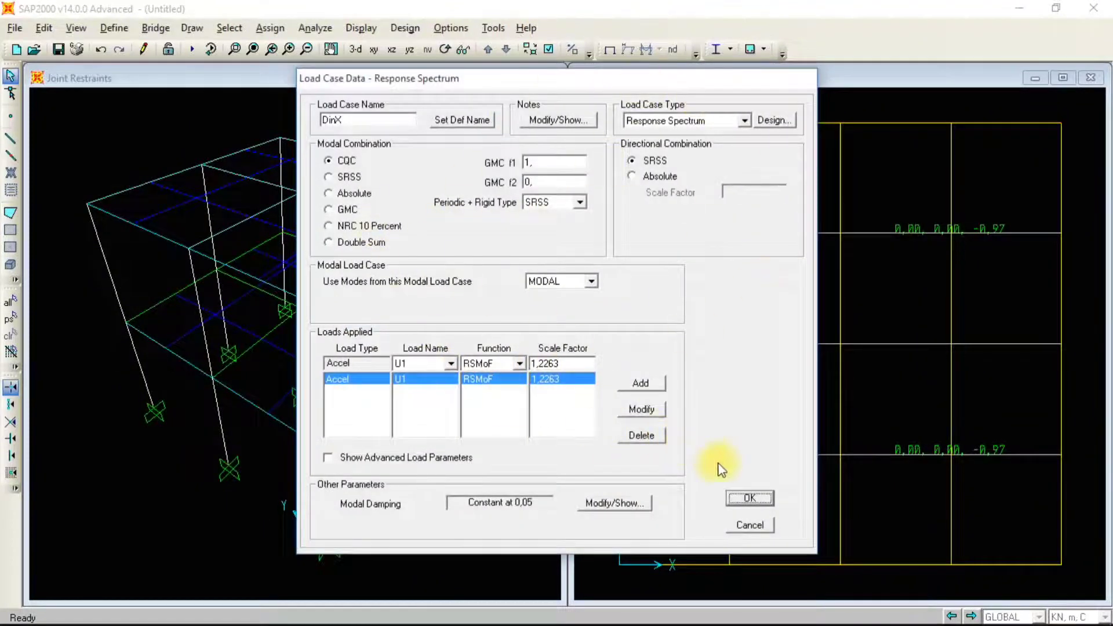
{"action": "left_click", "coordinate": [750, 500]}
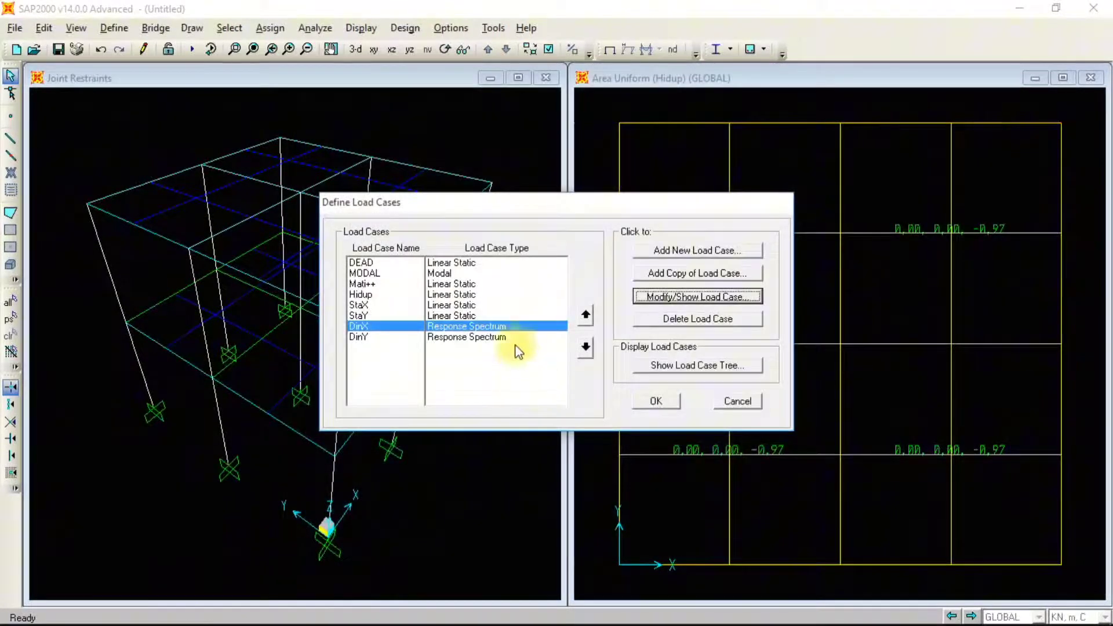
{"action": "left_click", "coordinate": [505, 337]}
{"action": "left_click", "coordinate": [690, 296]}
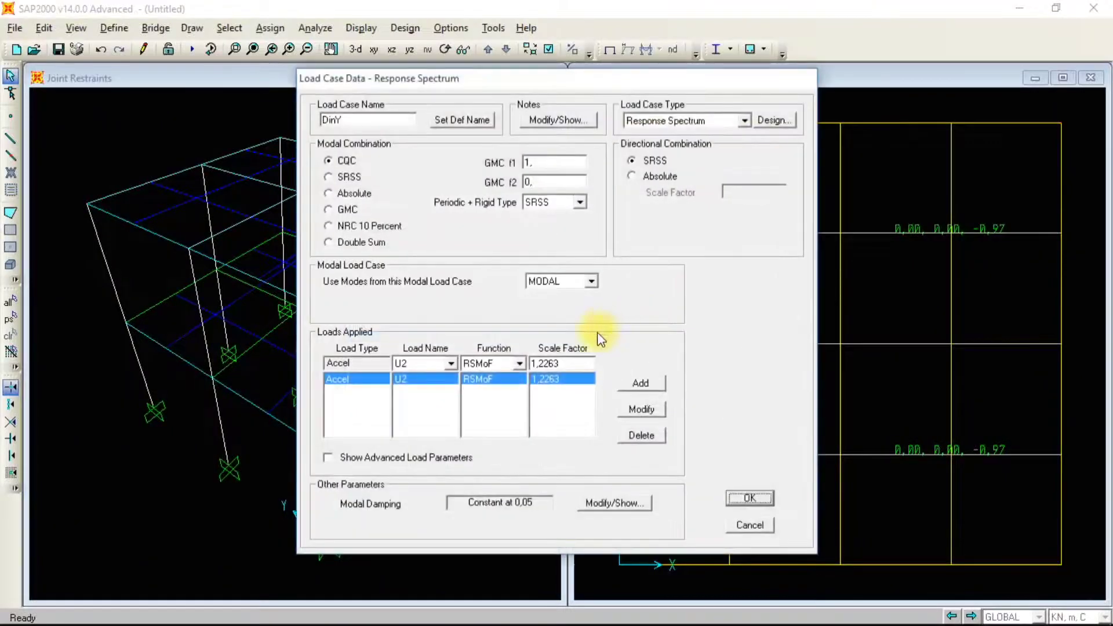
{"action": "left_click", "coordinate": [759, 497]}
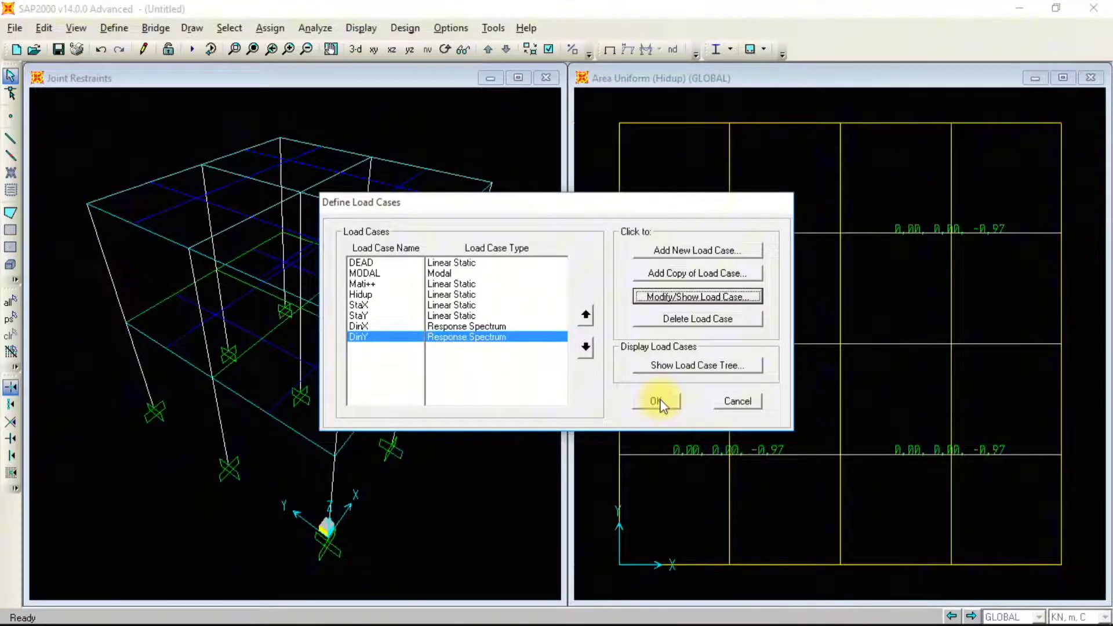
{"action": "left_click", "coordinate": [660, 400]}
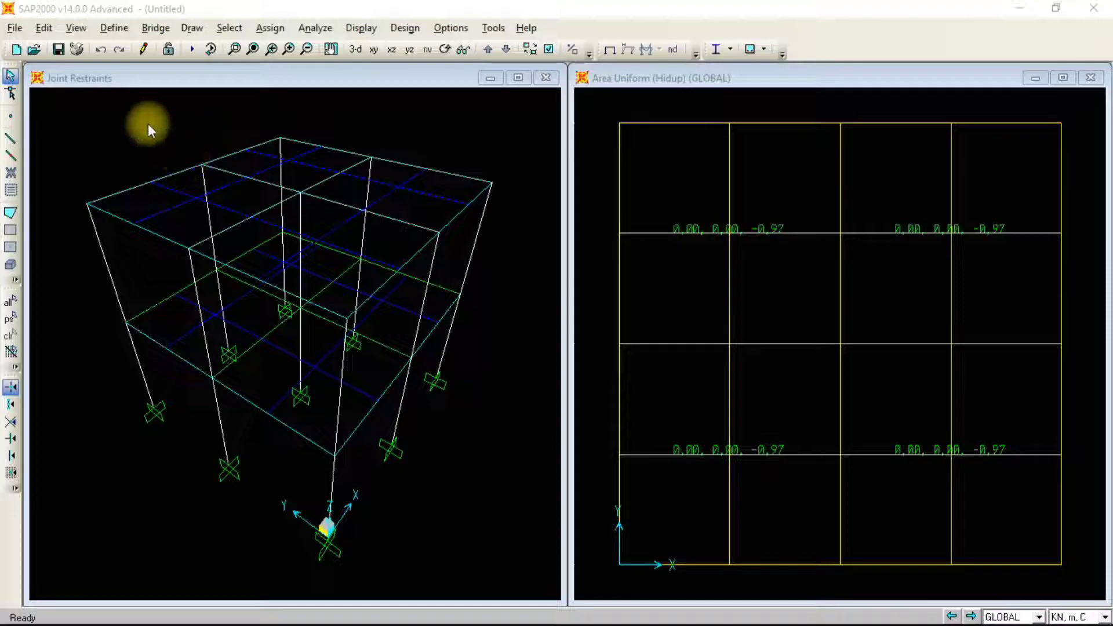
Define the mass source From Loads, adding the DEAD and Mati++ loads with a multiplier of 1 each
{"action": "left_click", "coordinate": [113, 29]}
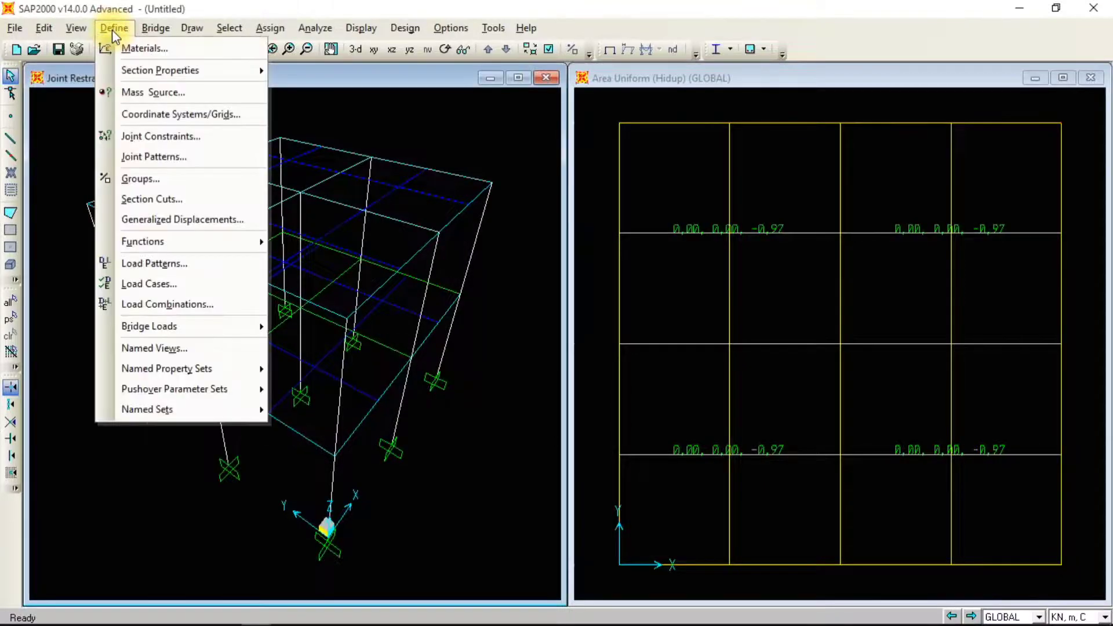
{"action": "left_click", "coordinate": [142, 93]}
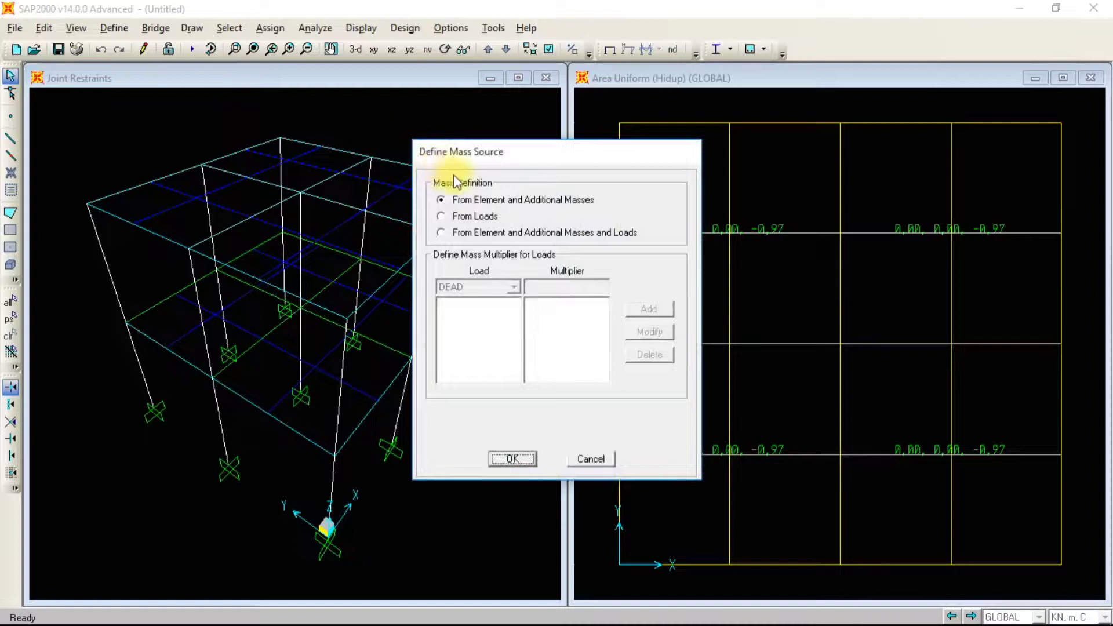
{"action": "left_click", "coordinate": [444, 216]}
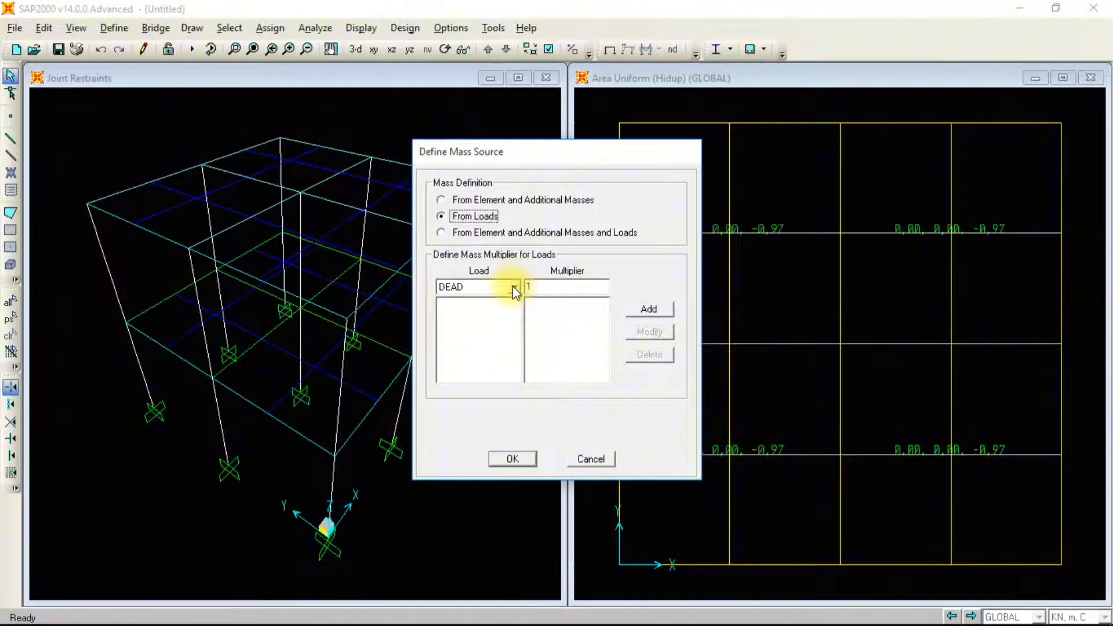
{"action": "left_click", "coordinate": [662, 310]}
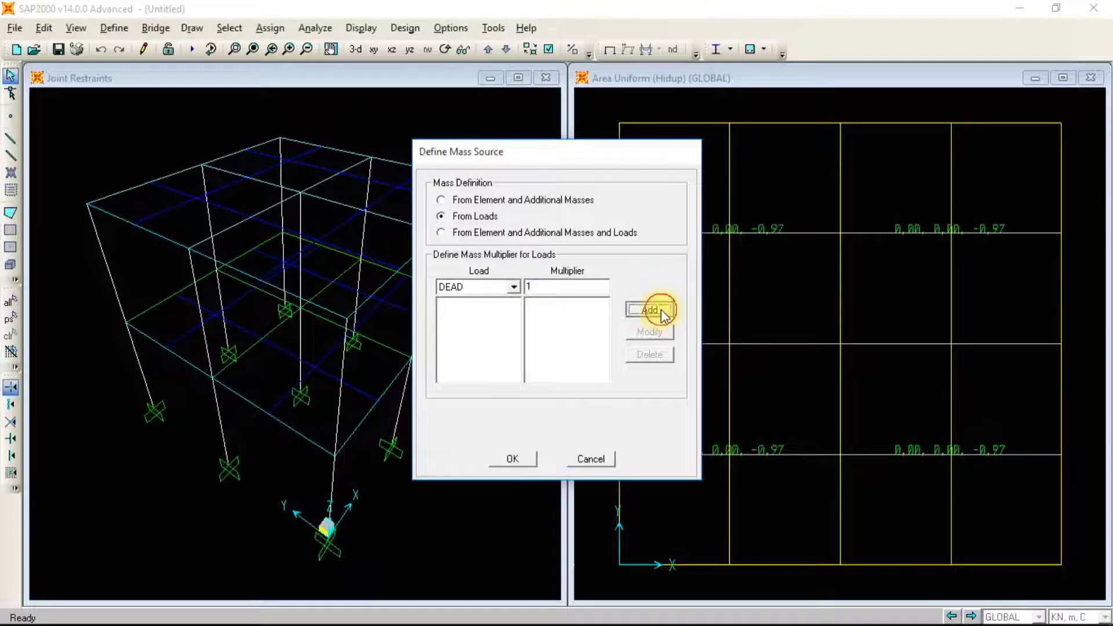
{"action": "left_click", "coordinate": [516, 286]}
{"action": "left_click", "coordinate": [484, 312]}
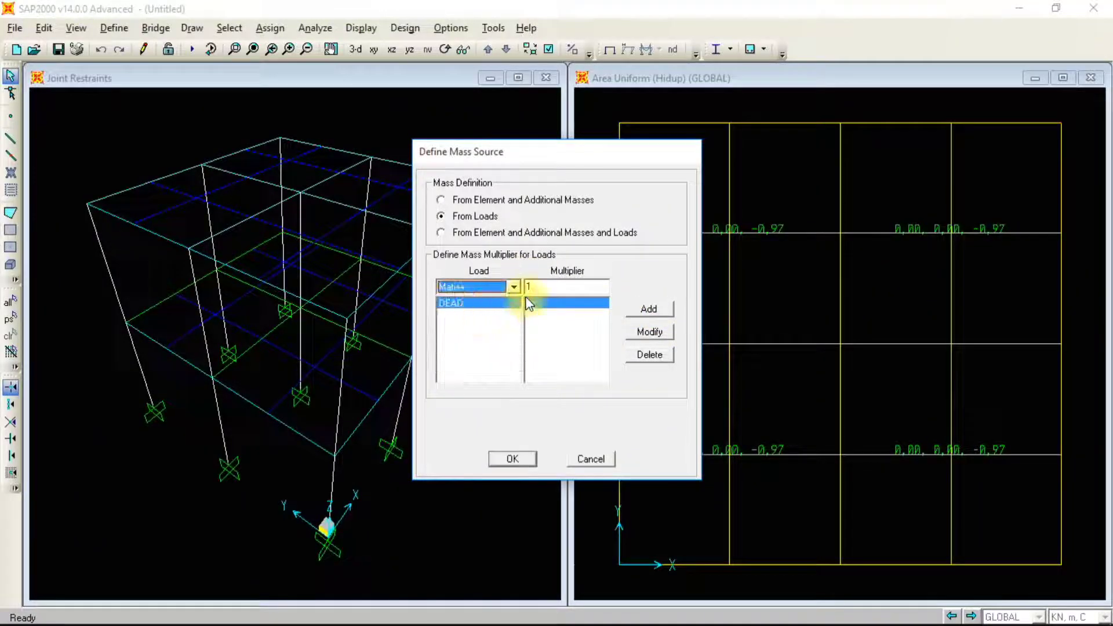
{"action": "left_click", "coordinate": [633, 312]}
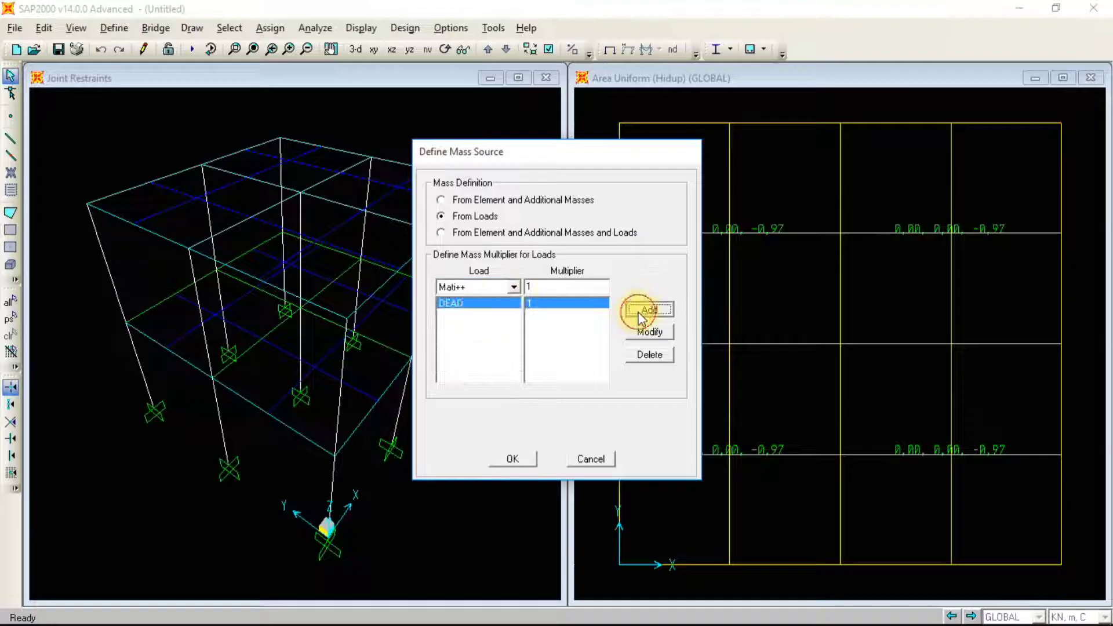
Add the Hidup load to the mass source with a multiplier of 0,25 and accept the definition
{"action": "left_click", "coordinate": [514, 287]}
{"action": "left_click", "coordinate": [471, 322]}
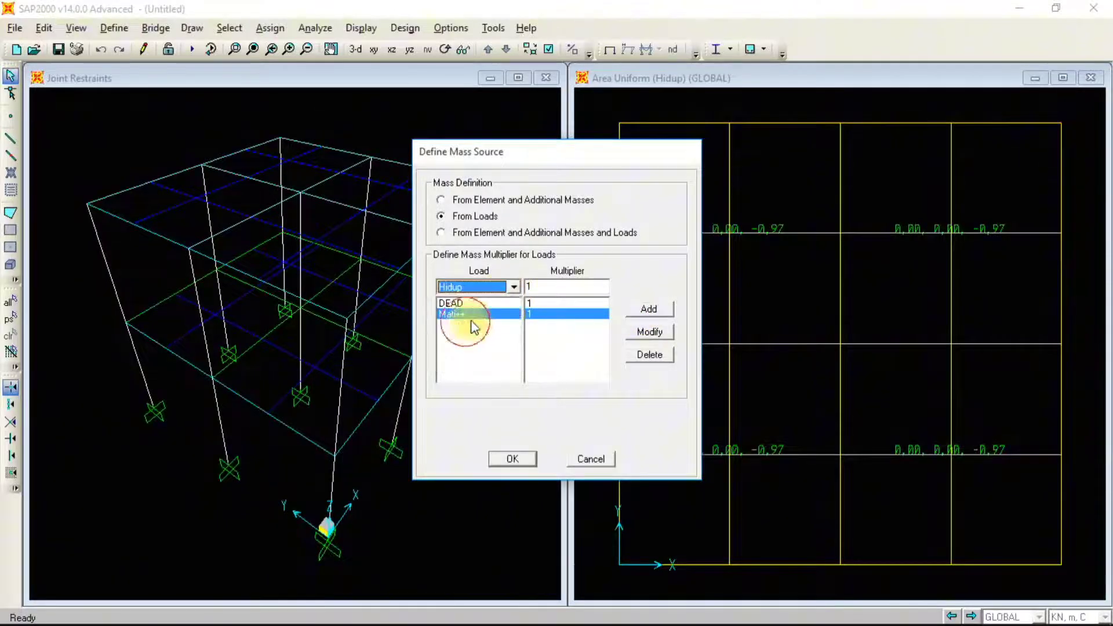
{"action": "double_click", "coordinate": [544, 287]}
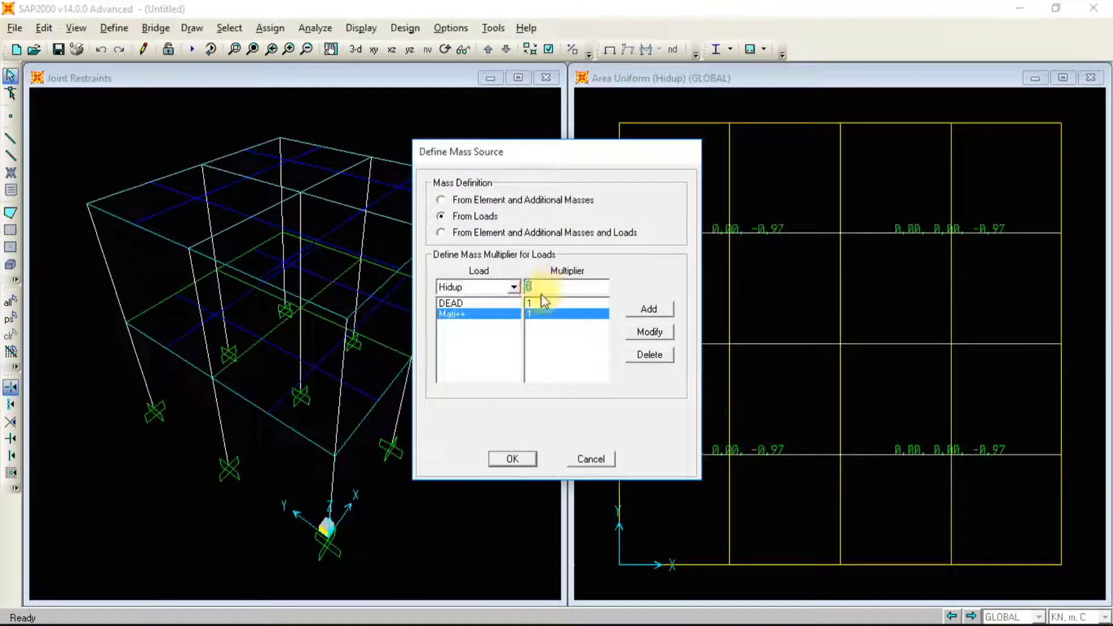
{"action": "type", "text": "0,25"}
{"action": "left_click", "coordinate": [650, 310]}
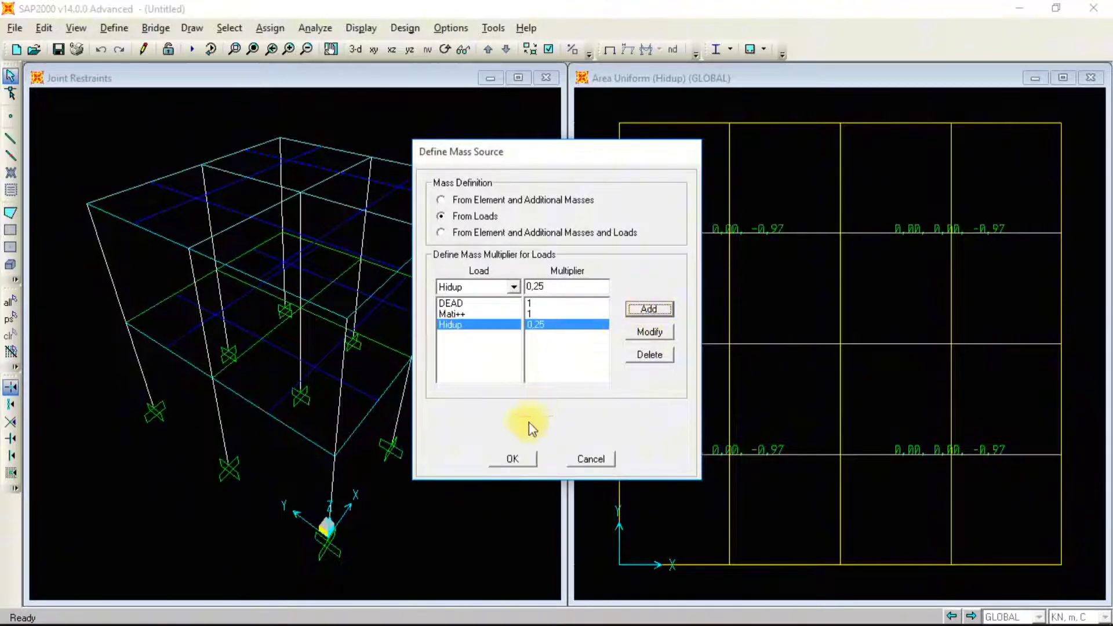
{"action": "left_click", "coordinate": [513, 459]}
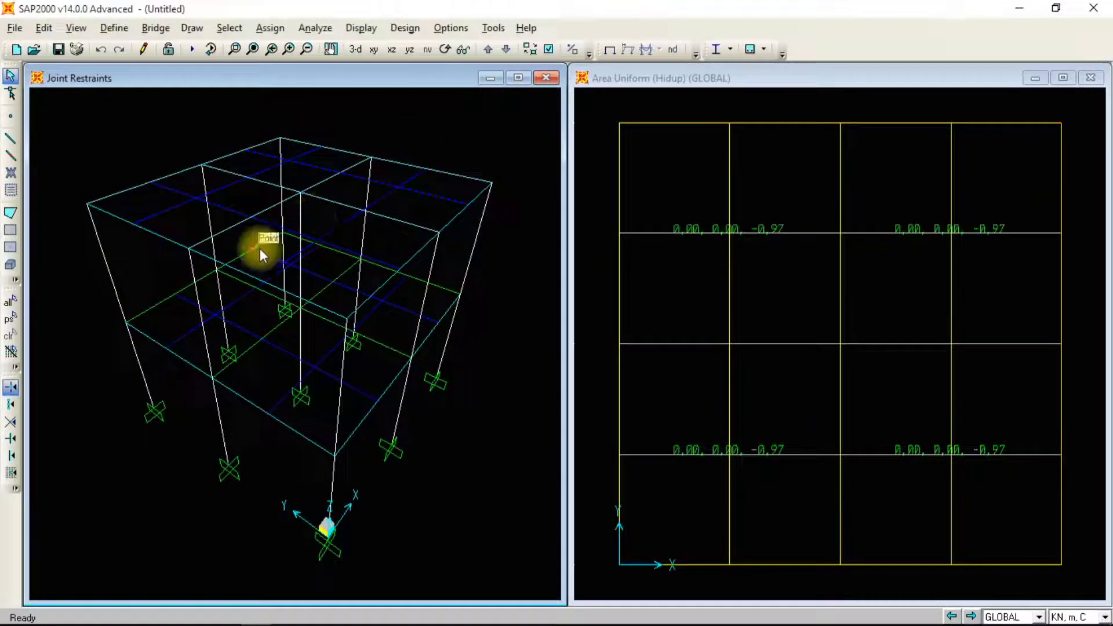
Assign a Z-axis diaphragm constraint to all joints, with a different diaphragm for each Z level, and check the assignment on a joint at Z=8
{"action": "key", "text": "ctrl+a"}
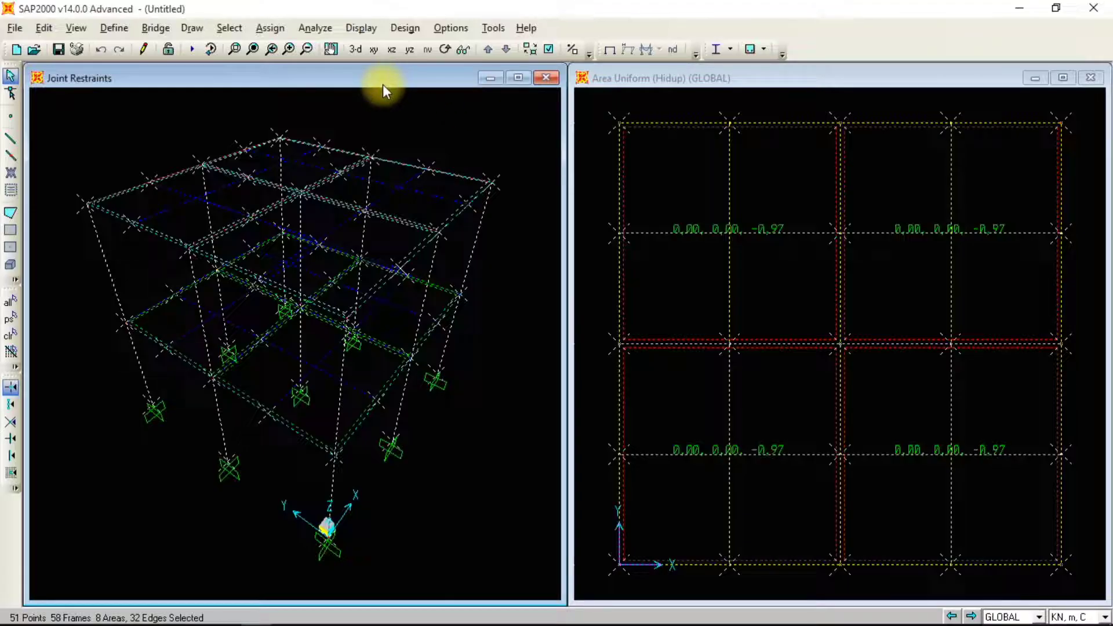
{"action": "left_click", "coordinate": [269, 29]}
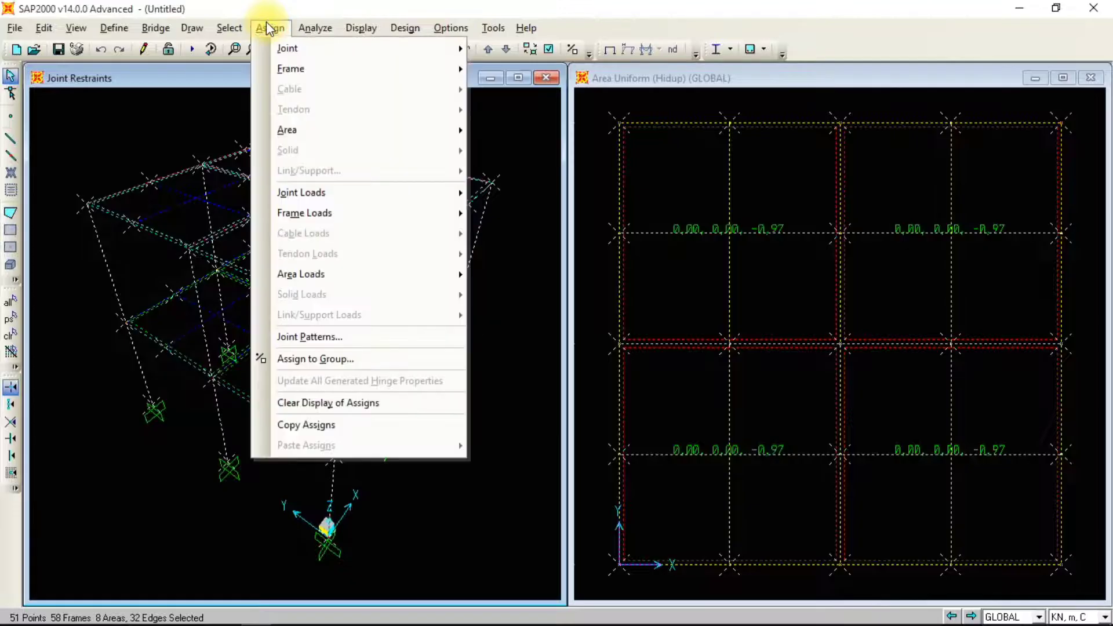
{"action": "mouse_move", "coordinate": [380, 47]}
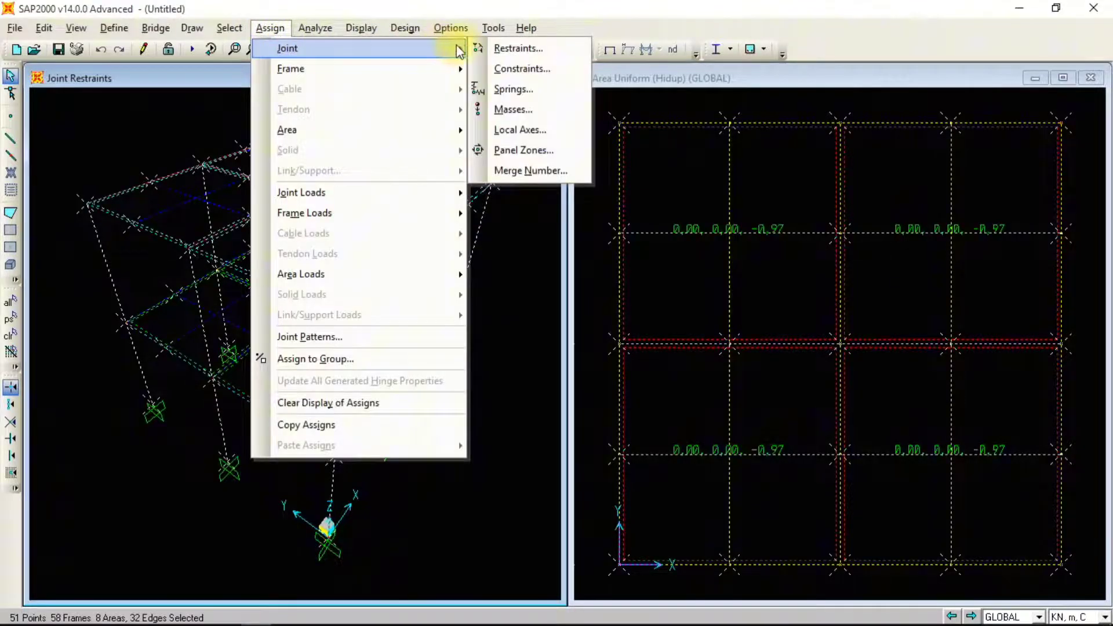
{"action": "left_click", "coordinate": [515, 69]}
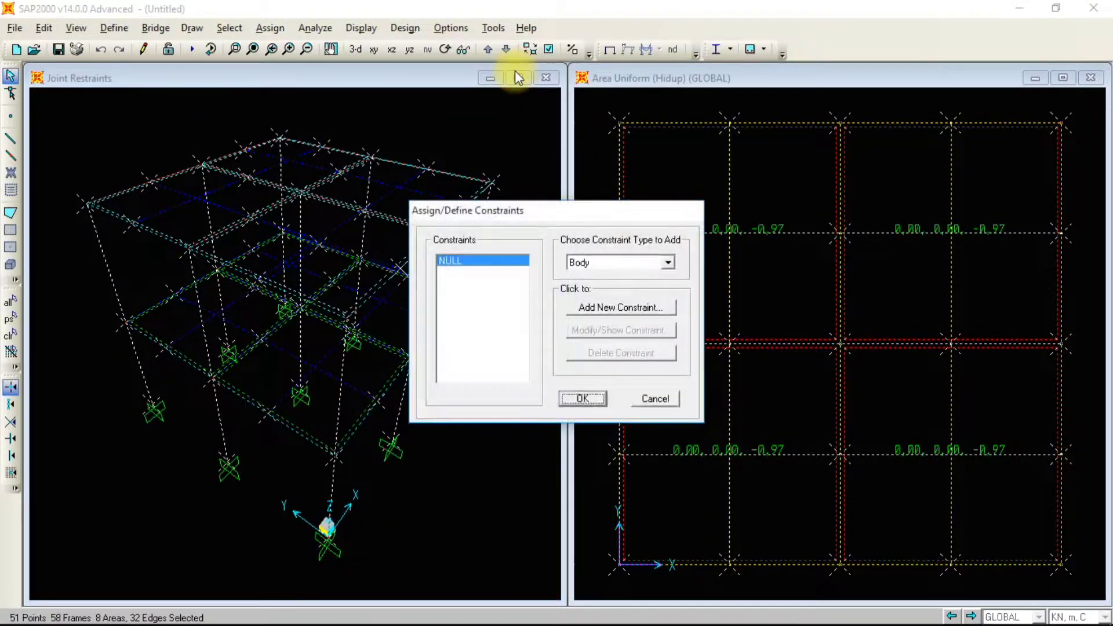
{"action": "left_click", "coordinate": [619, 261]}
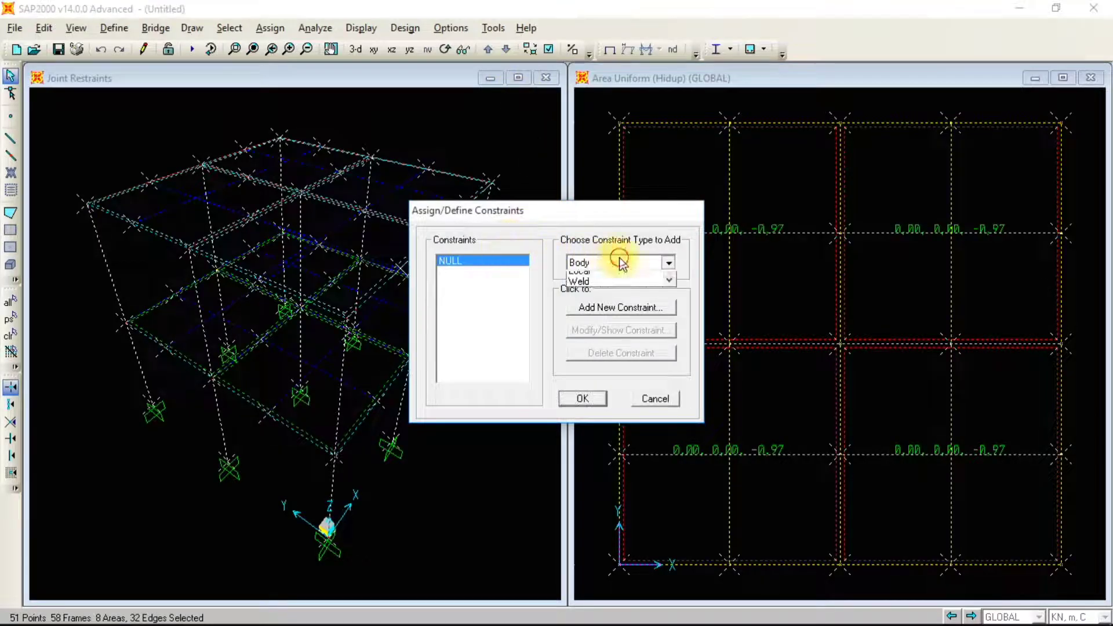
{"action": "left_click", "coordinate": [601, 288]}
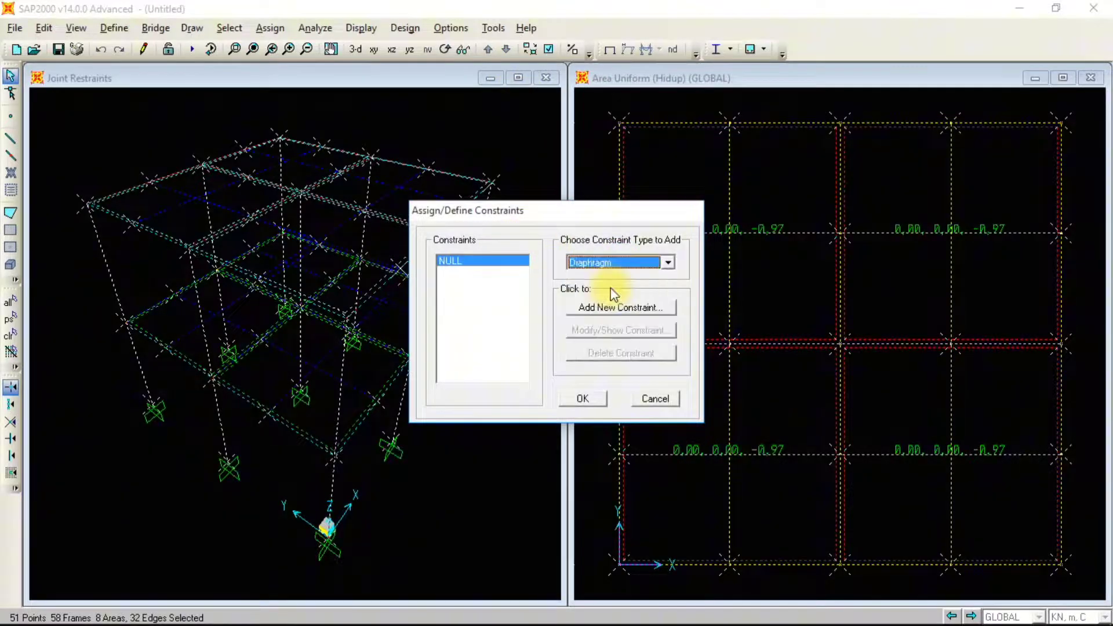
{"action": "left_click", "coordinate": [632, 318]}
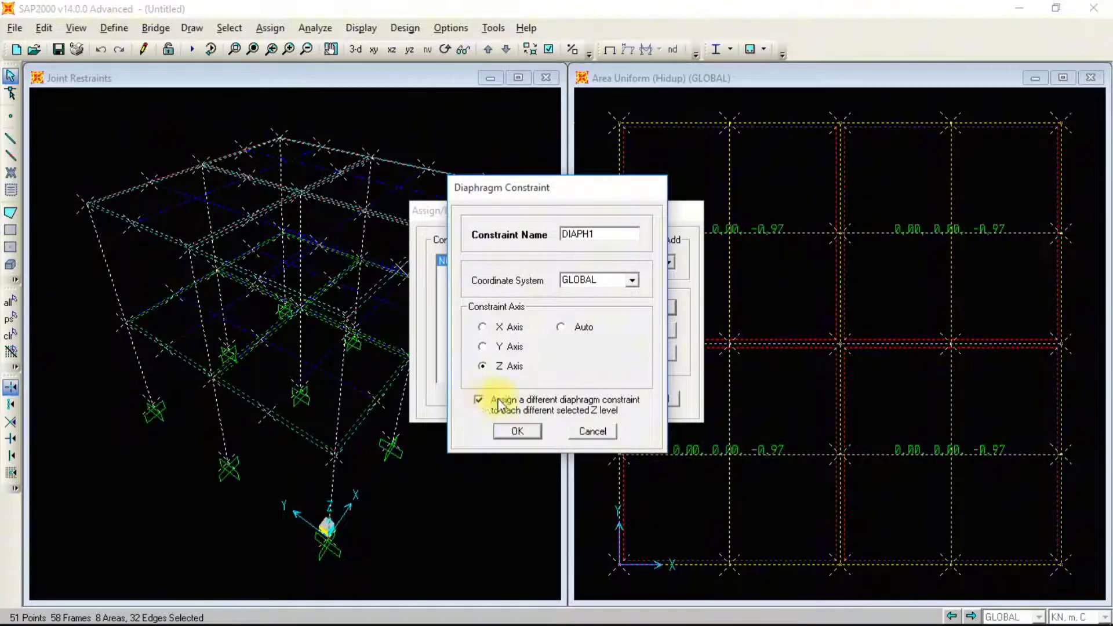
{"action": "left_click", "coordinate": [517, 430]}
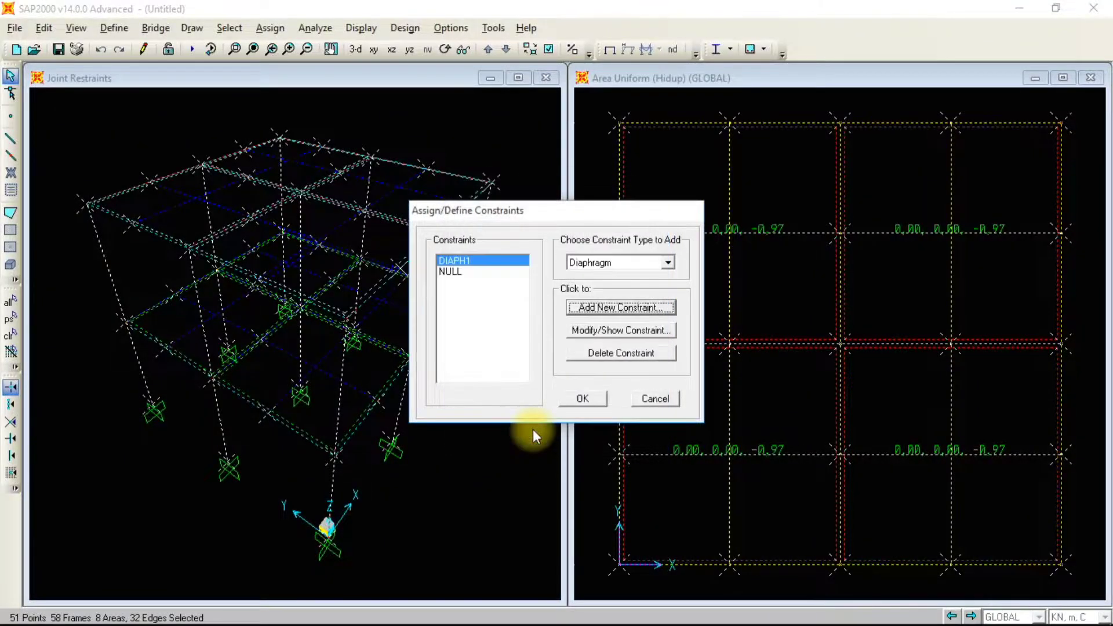
{"action": "left_click", "coordinate": [581, 399]}
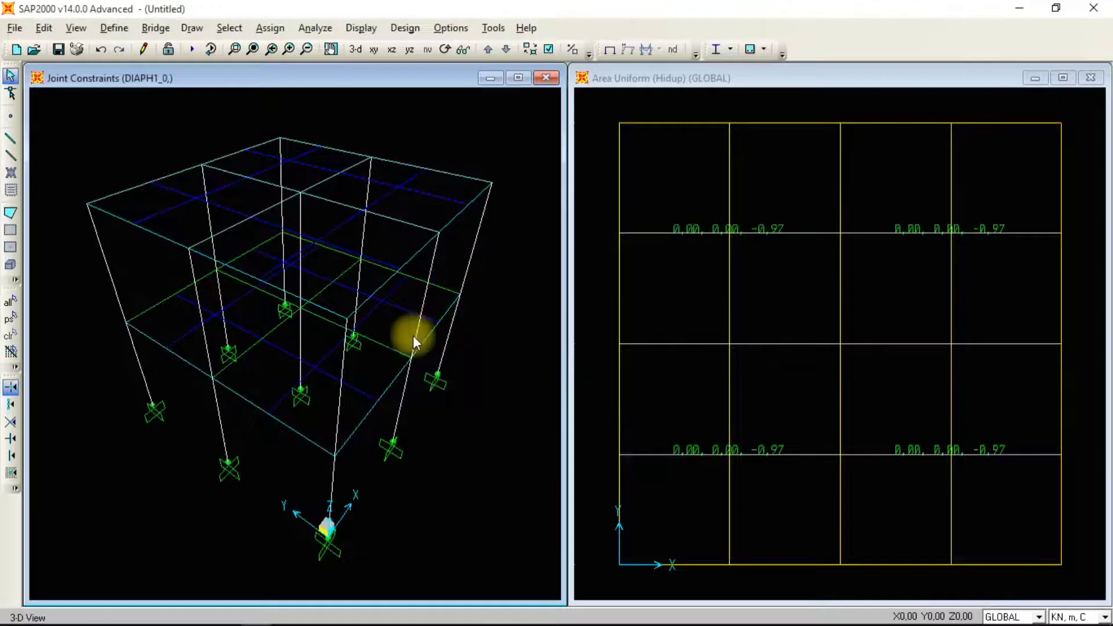
{"action": "right_click", "coordinate": [619, 234]}
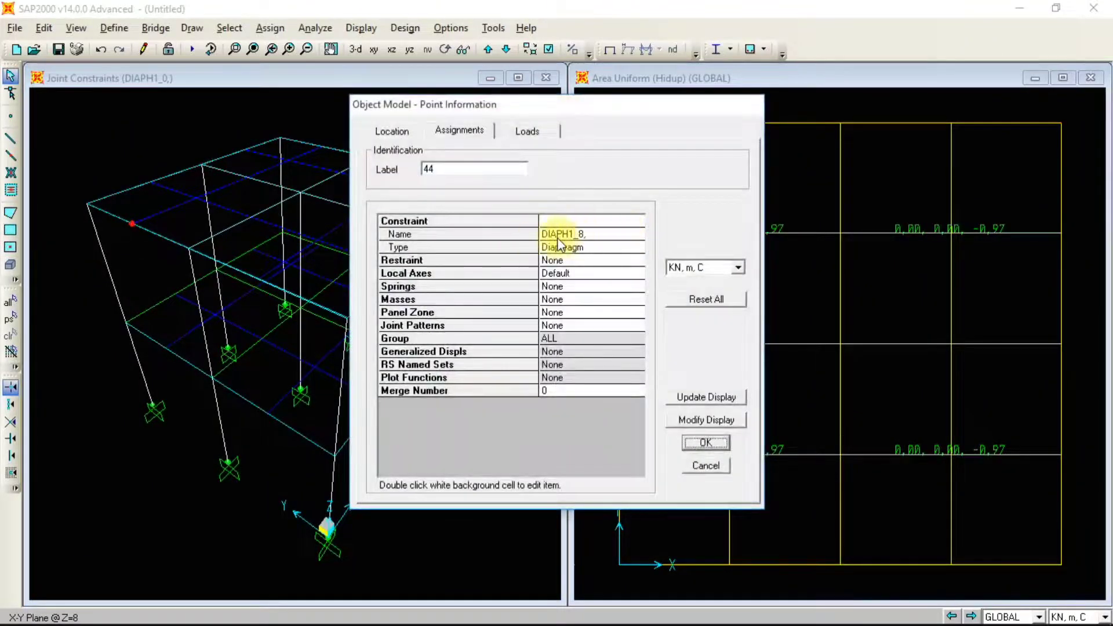
{"action": "left_click", "coordinate": [699, 443]}
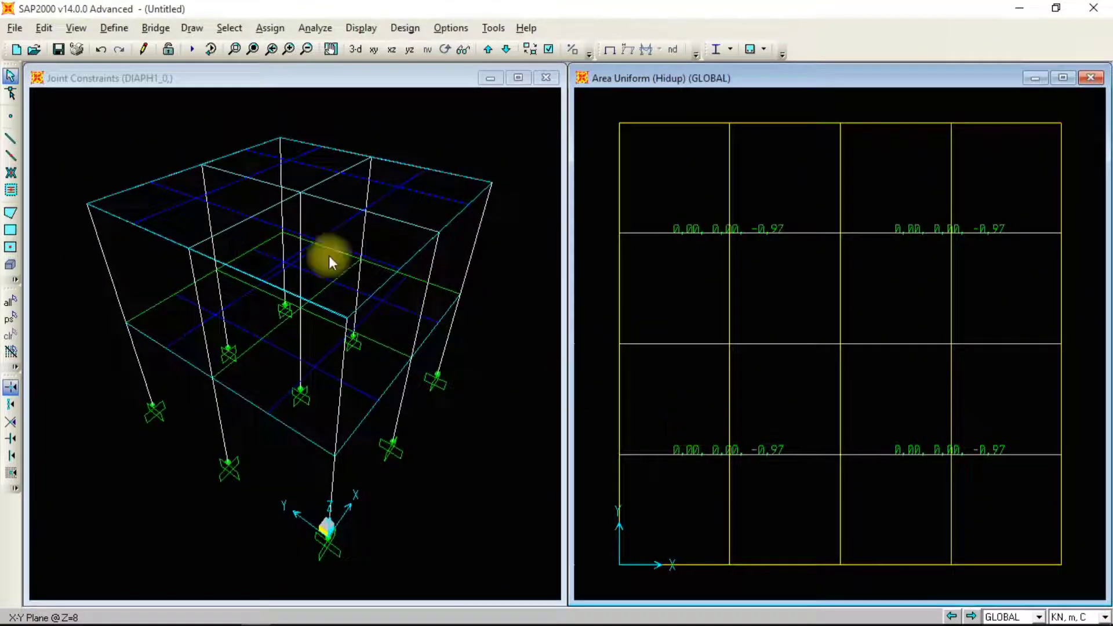
Switch to the Word document to read the Combo1 to Combo4 load combination formulas, and return to SAP2000
{"action": "key", "text": "alt+Tab"}
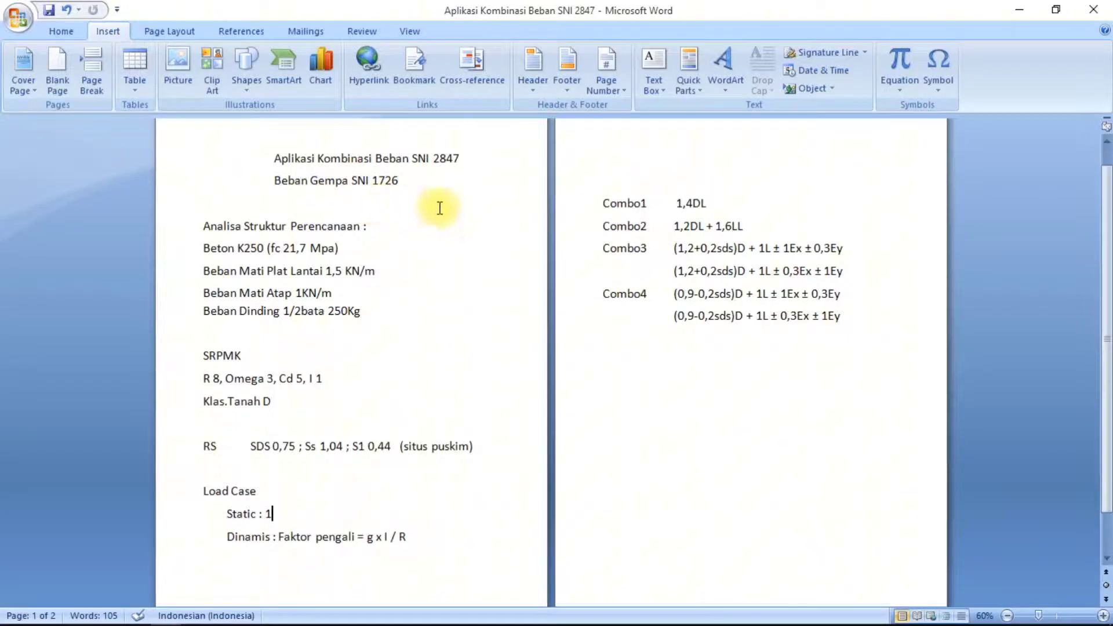
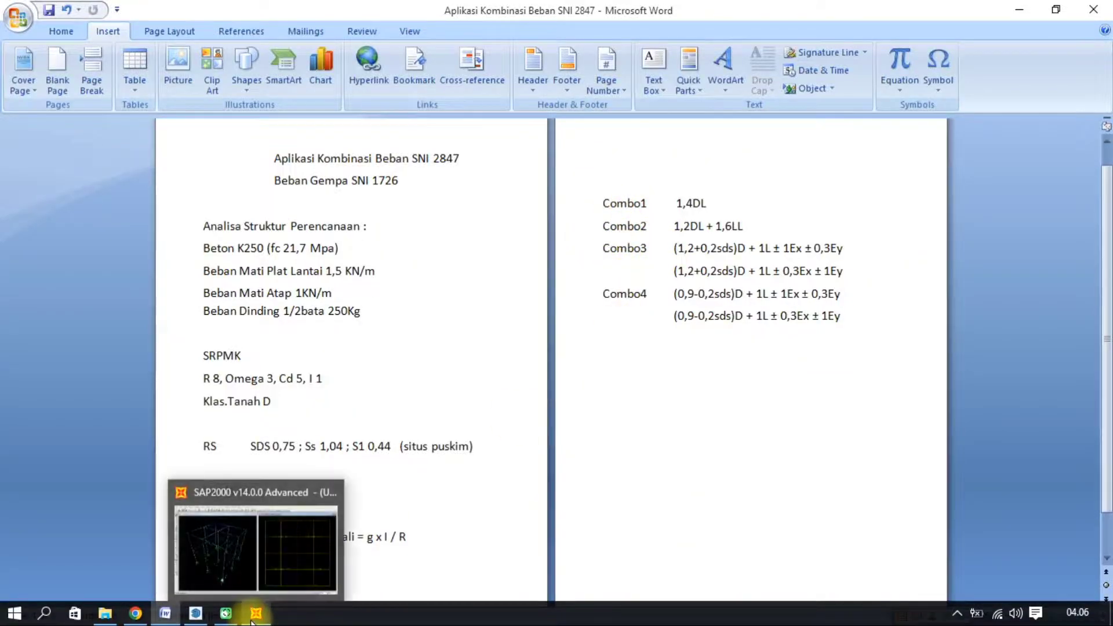
{"action": "left_click", "coordinate": [255, 614]}
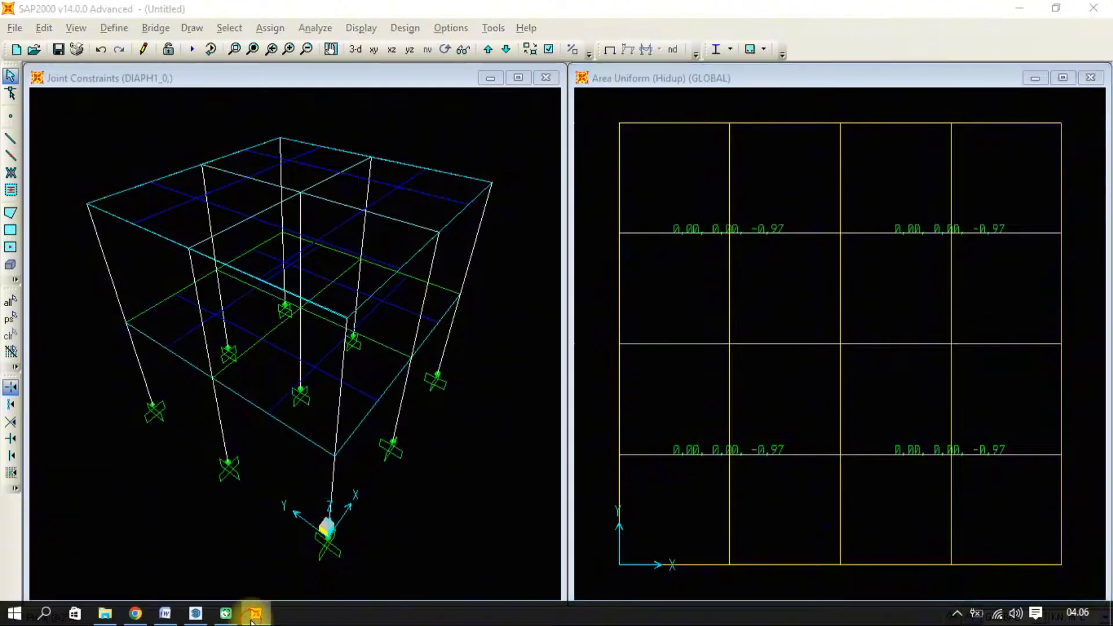
{"action": "left_click", "coordinate": [254, 615]}
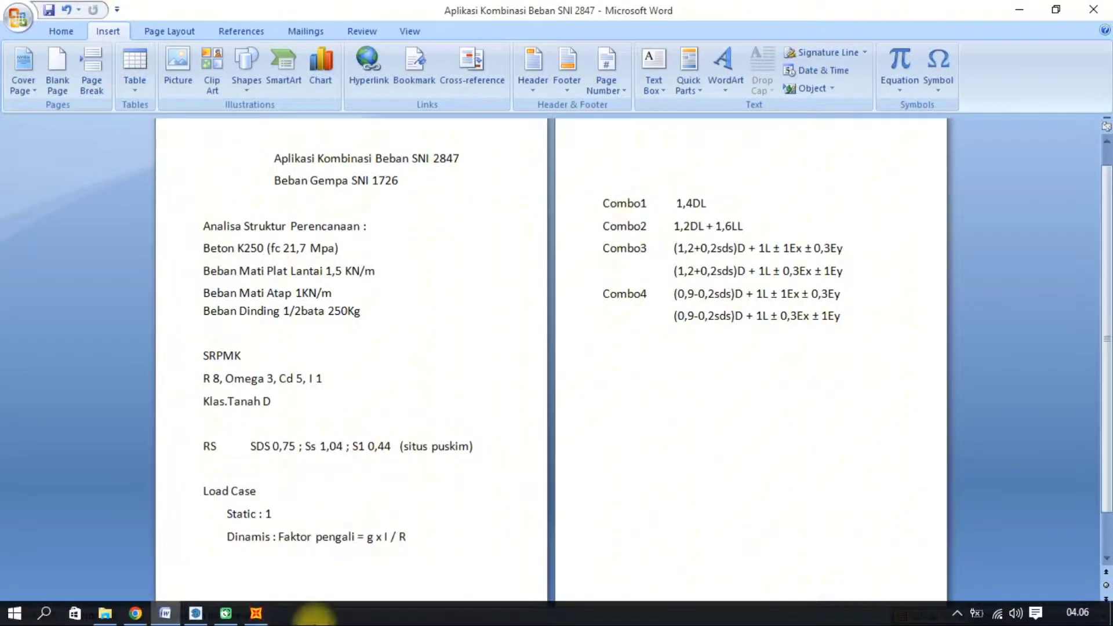
{"action": "left_click", "coordinate": [256, 614]}
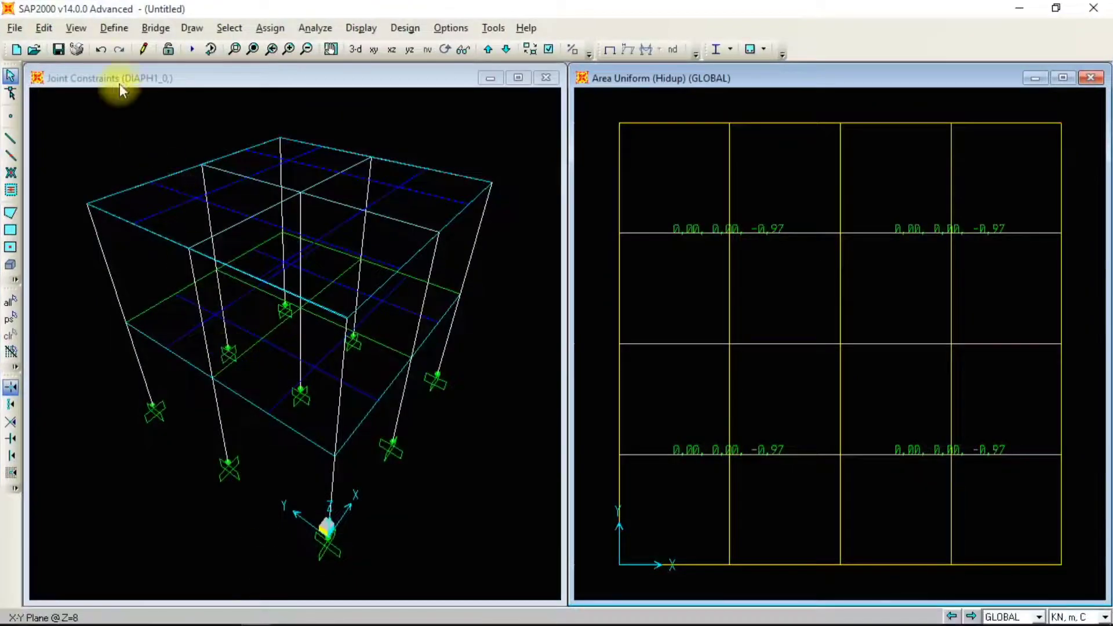
Create a Linear Add load combination for Combo1 of the Word notes, containing the DEAD case with scale factor 1,4
{"action": "left_click", "coordinate": [102, 26]}
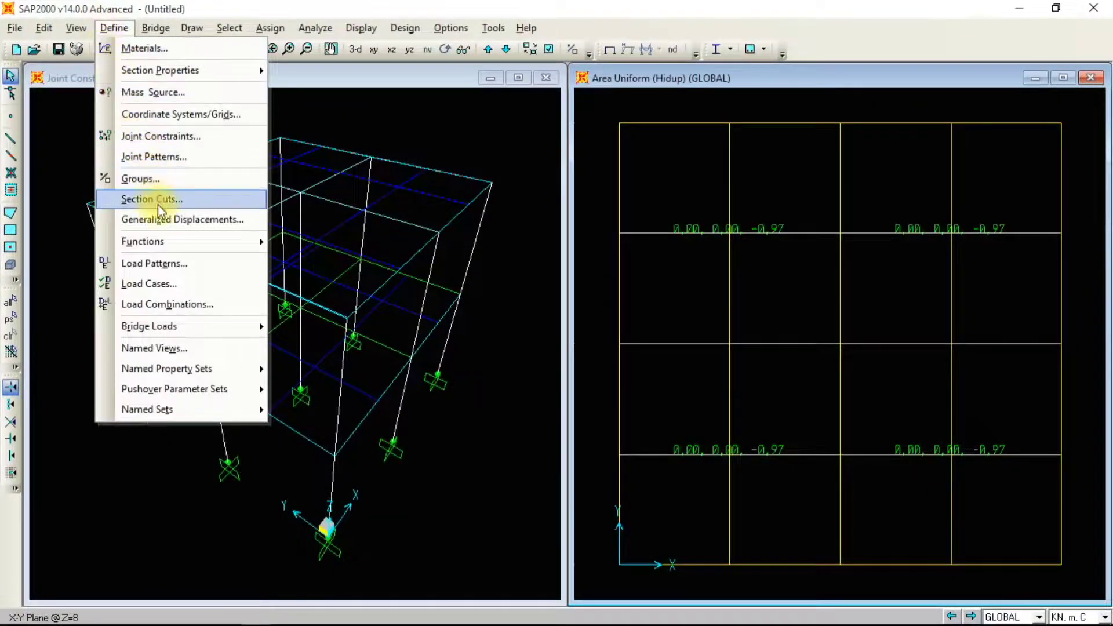
{"action": "left_click", "coordinate": [163, 306]}
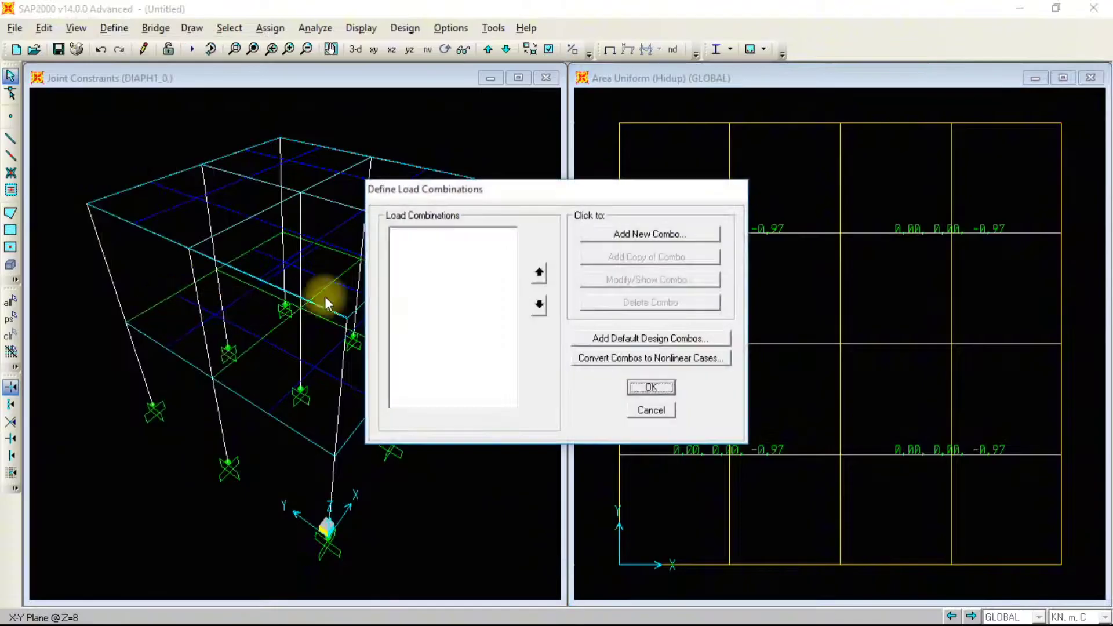
{"action": "left_click", "coordinate": [665, 242]}
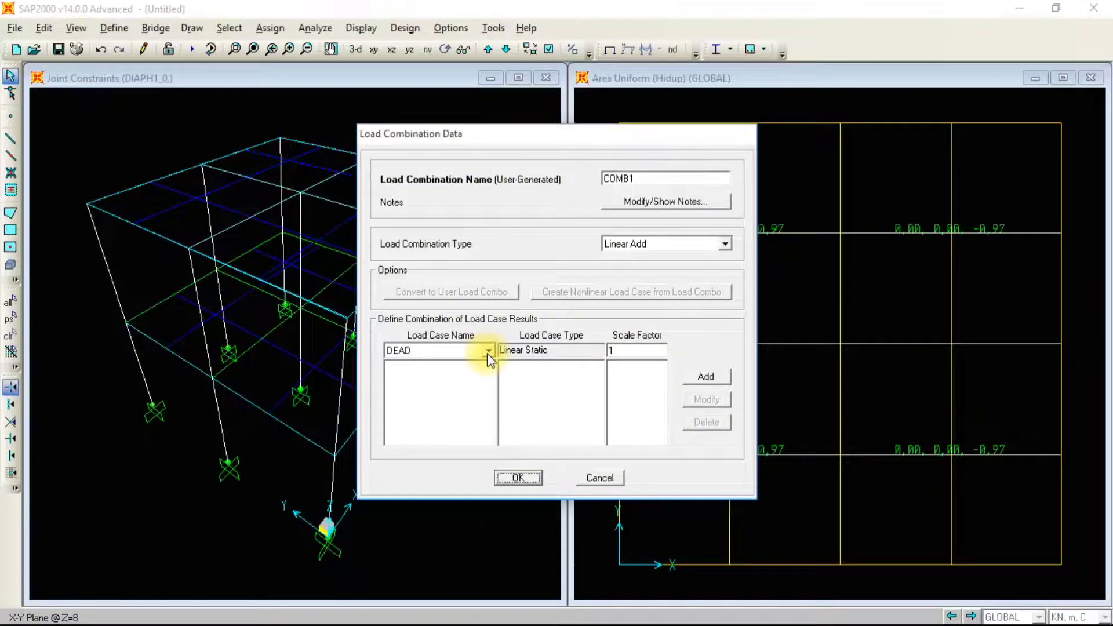
{"action": "key", "text": "alt+Tab"}
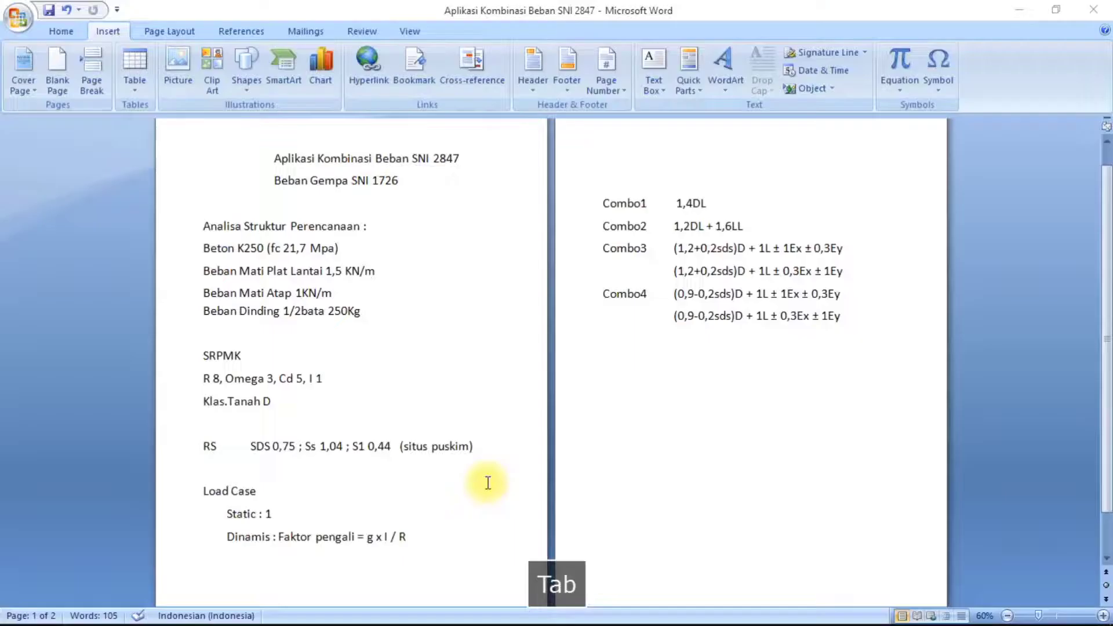
{"action": "key", "text": "alt+Tab"}
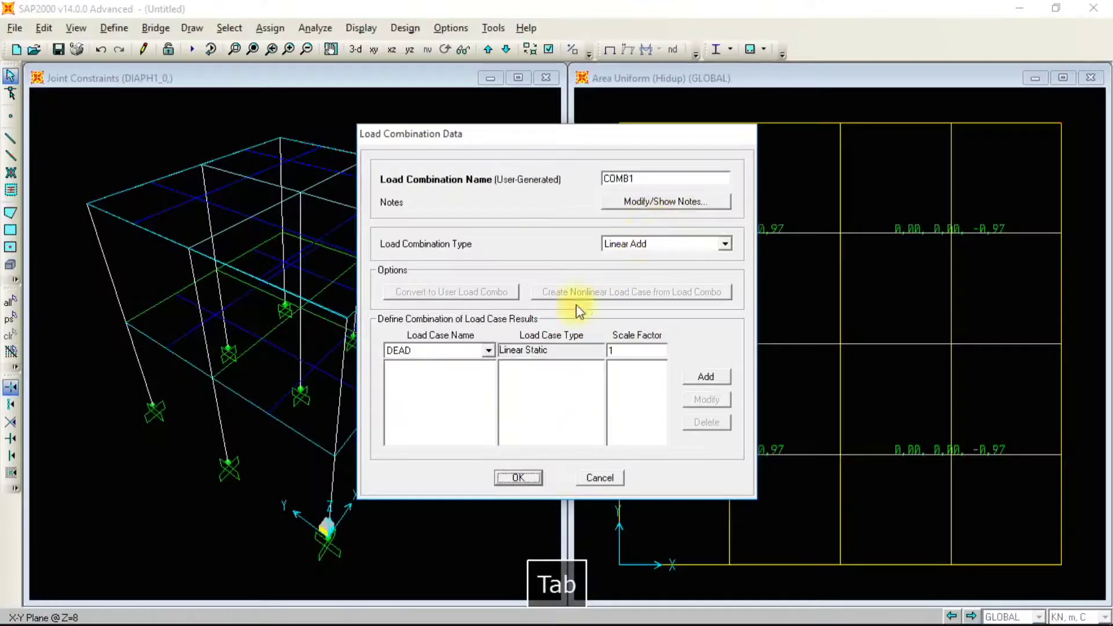
{"action": "left_click", "coordinate": [630, 349]}
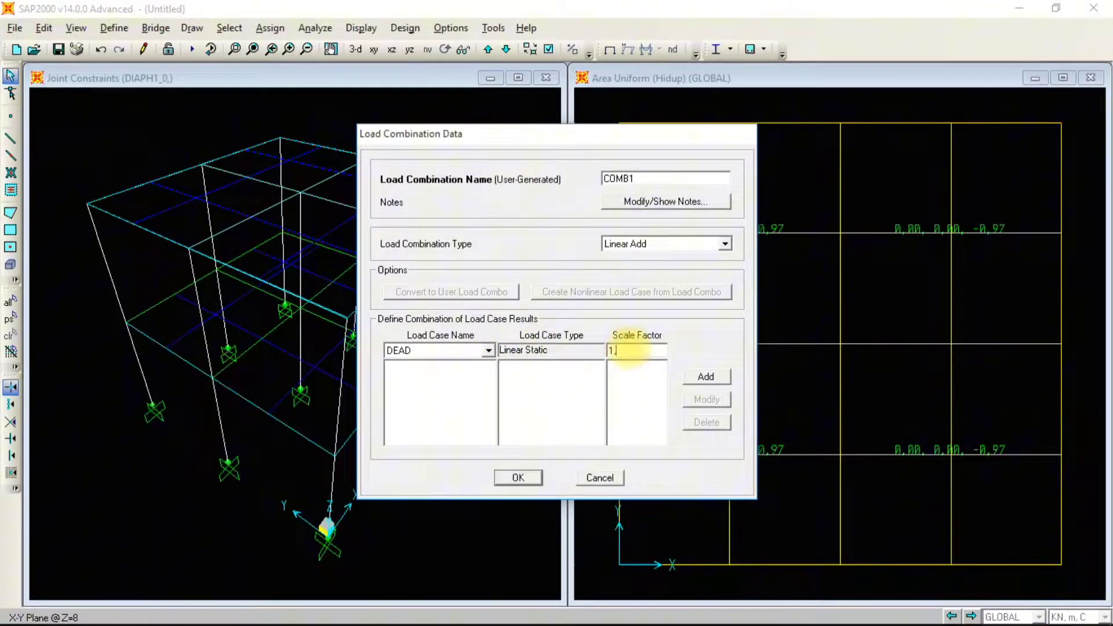
{"action": "left_click", "coordinate": [708, 378]}
Add the Mati++ load case with scale factor 1,4 to the first combination and accept it
{"action": "left_click", "coordinate": [487, 350]}
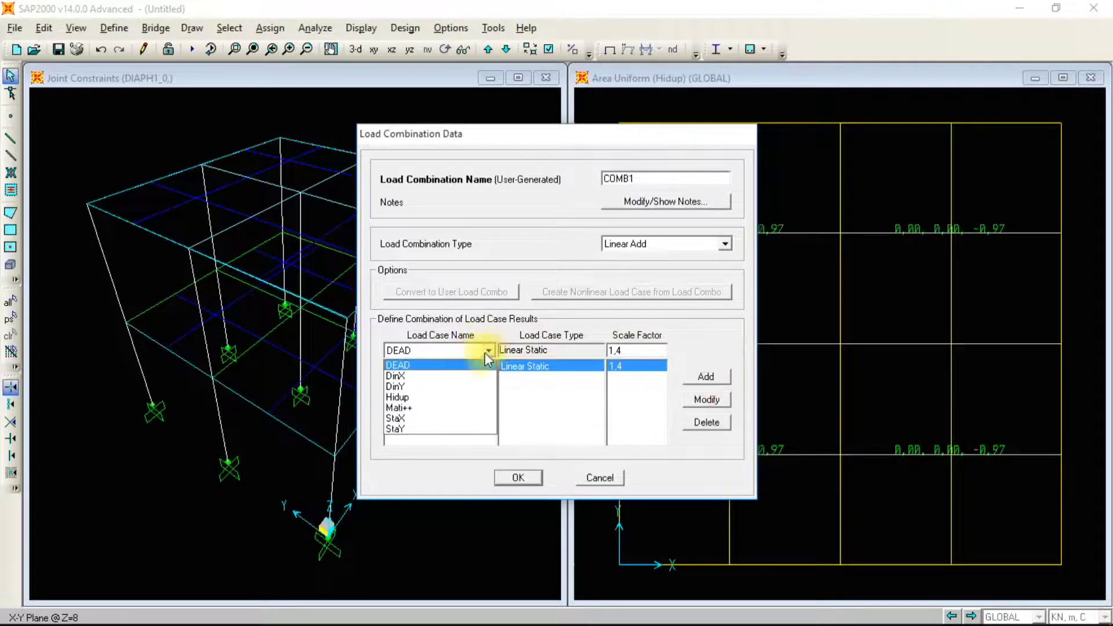
{"action": "left_click", "coordinate": [417, 407]}
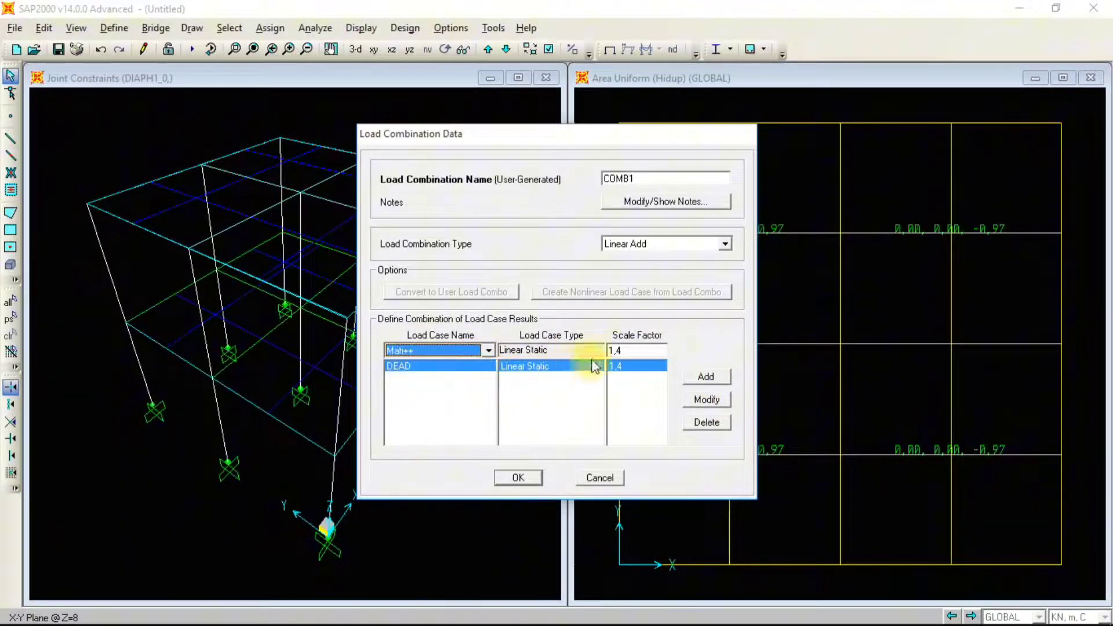
{"action": "left_click", "coordinate": [703, 377]}
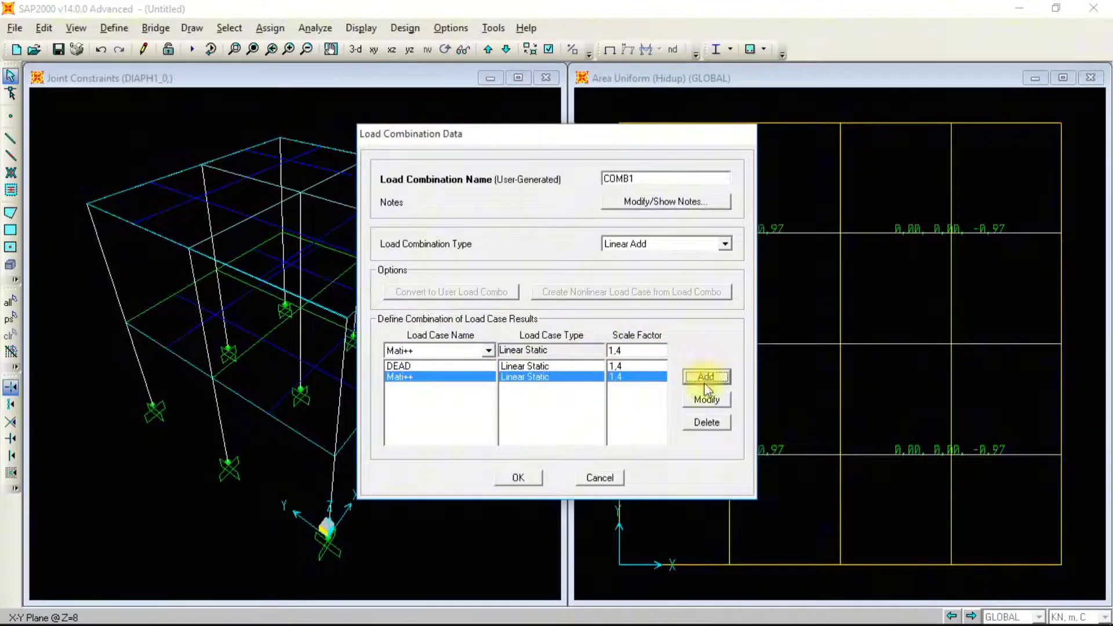
{"action": "left_click", "coordinate": [526, 475]}
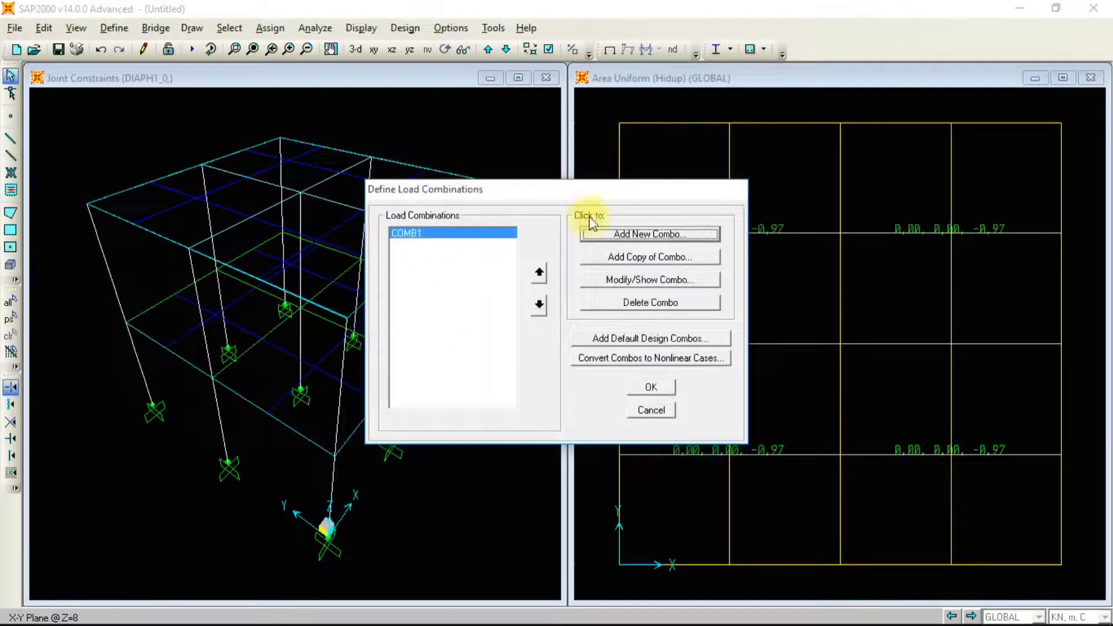
Create a second Linear Add load combination following Combo2 in the Word notes, adding the DEAD case with scale factor 1,2
{"action": "left_click", "coordinate": [618, 232]}
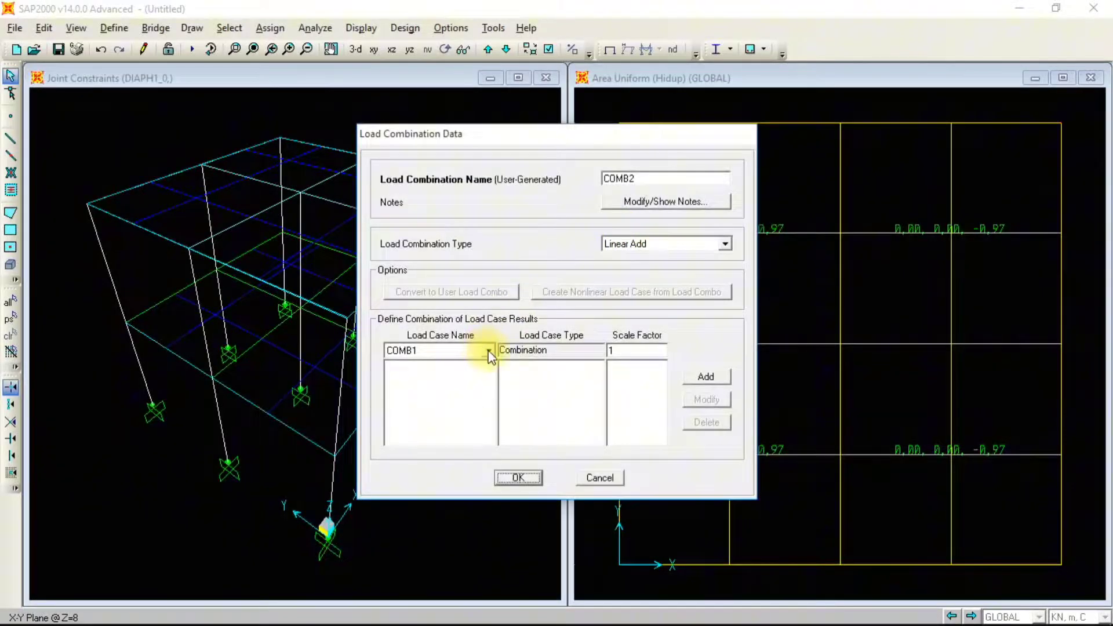
{"action": "key", "text": "alt+Tab"}
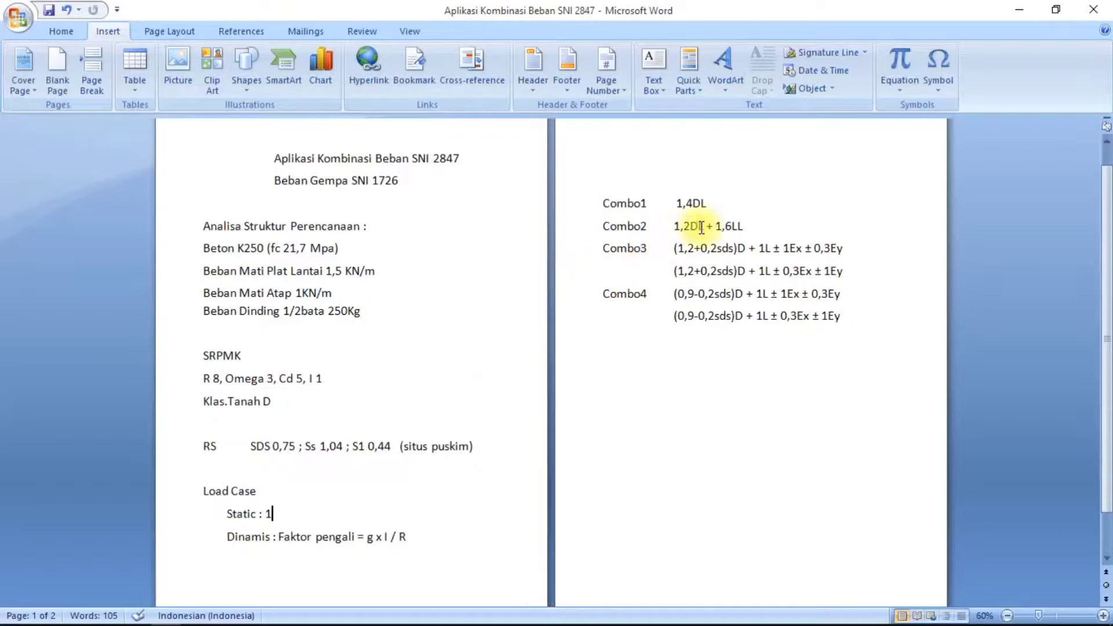
{"action": "key", "text": "alt+Tab"}
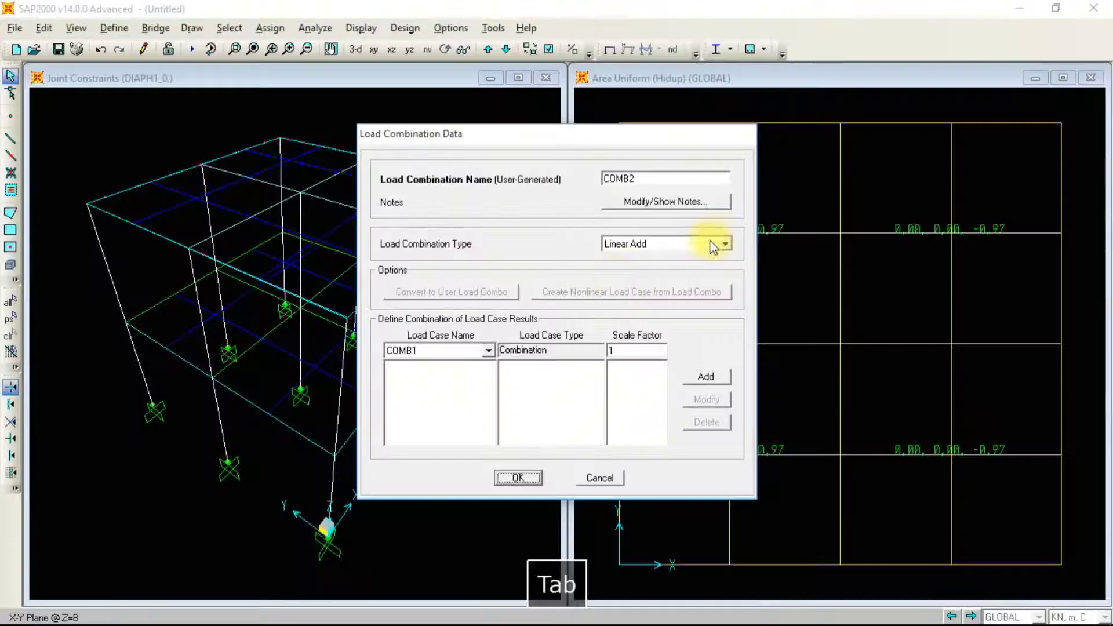
{"action": "left_click", "coordinate": [488, 351]}
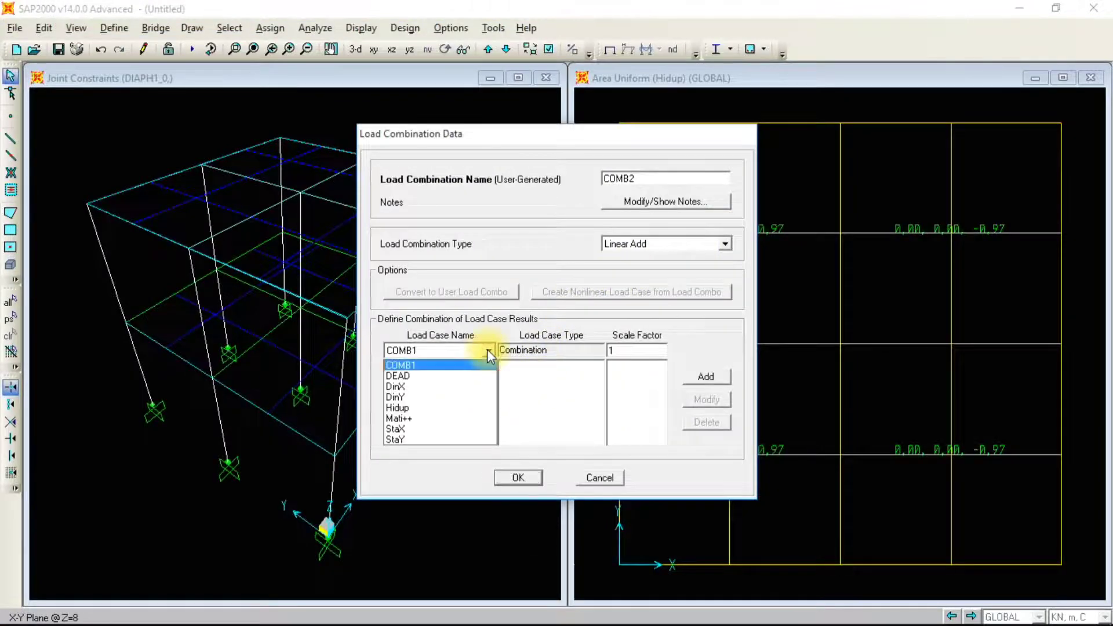
{"action": "left_click", "coordinate": [627, 343]}
{"action": "double_click", "coordinate": [627, 348]}
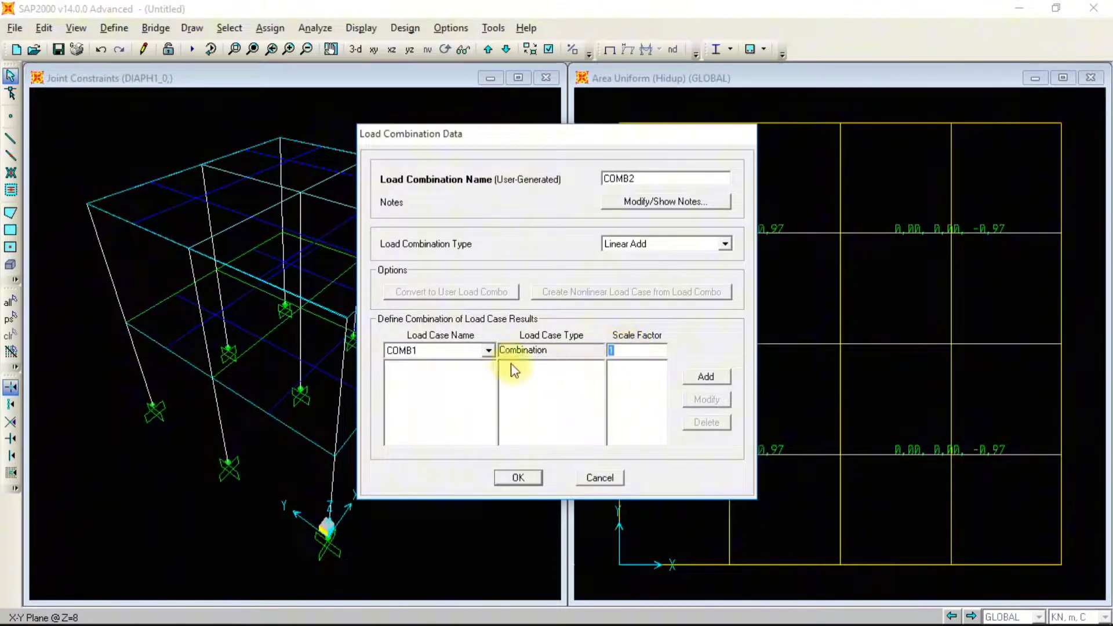
{"action": "left_click", "coordinate": [488, 351]}
{"action": "left_click", "coordinate": [444, 375]}
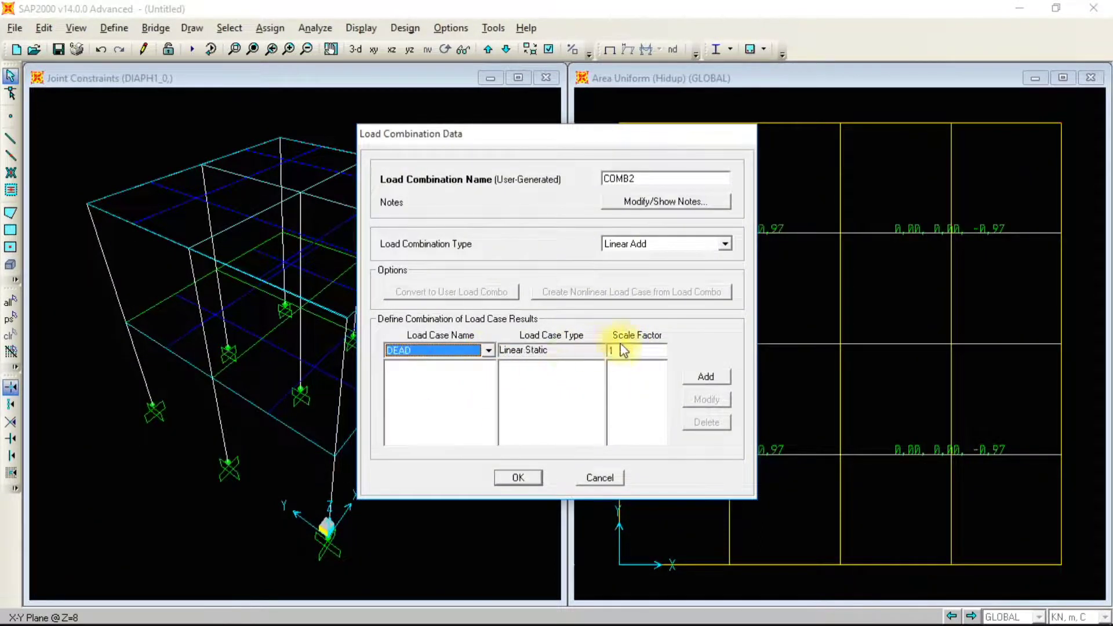
{"action": "double_click", "coordinate": [637, 351]}
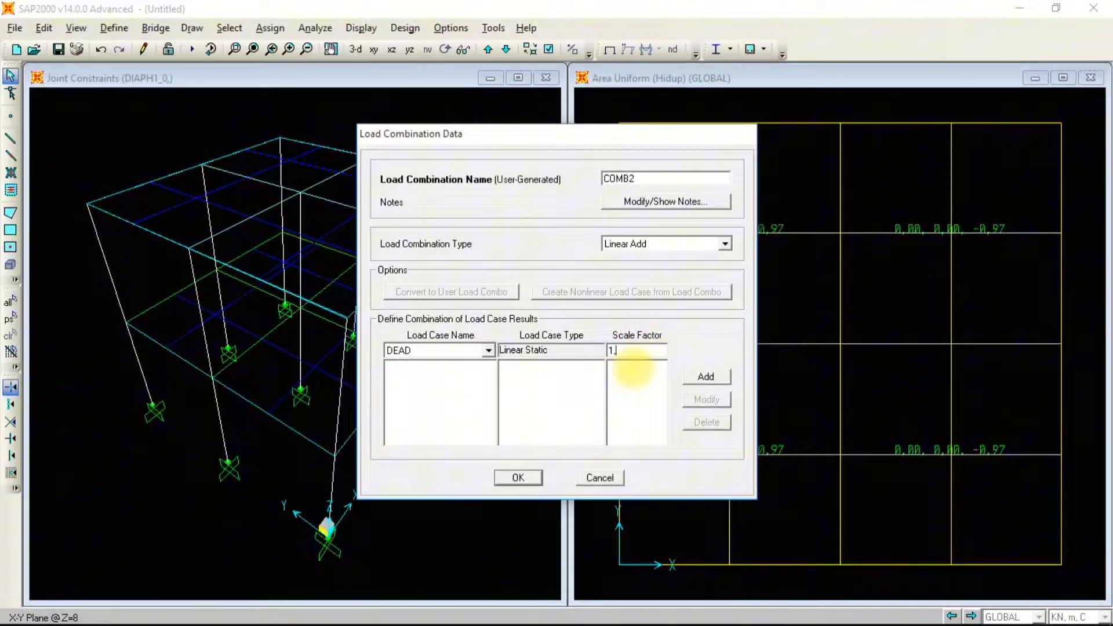
{"action": "left_click", "coordinate": [706, 377]}
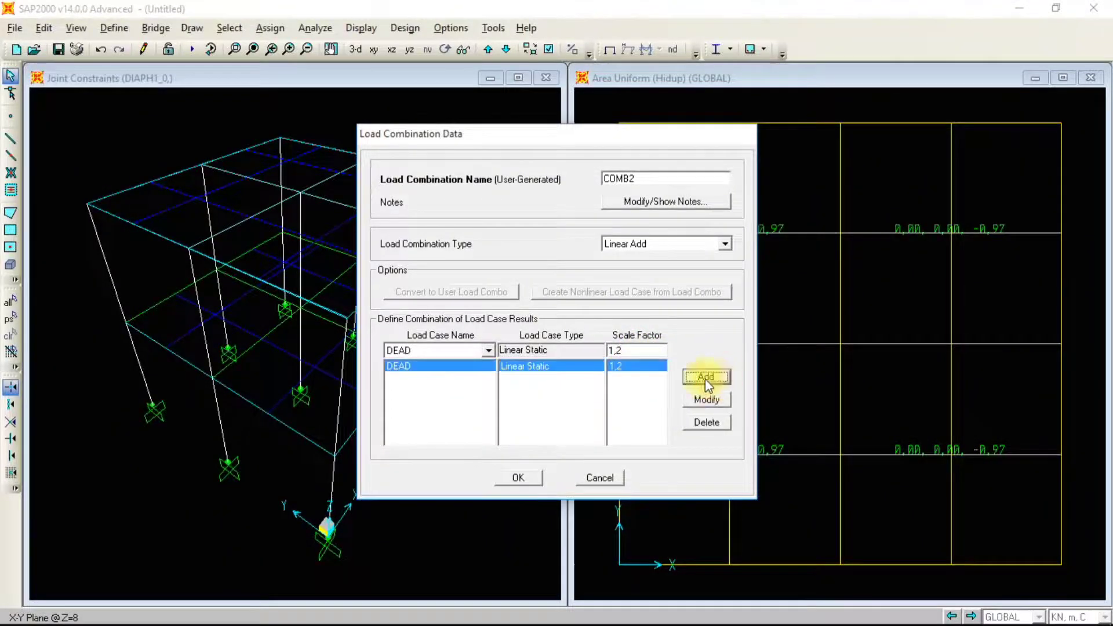
Add the Mati++ load case with scale factor 1,2 to the COMB2 load combination
{"action": "left_click", "coordinate": [488, 350]}
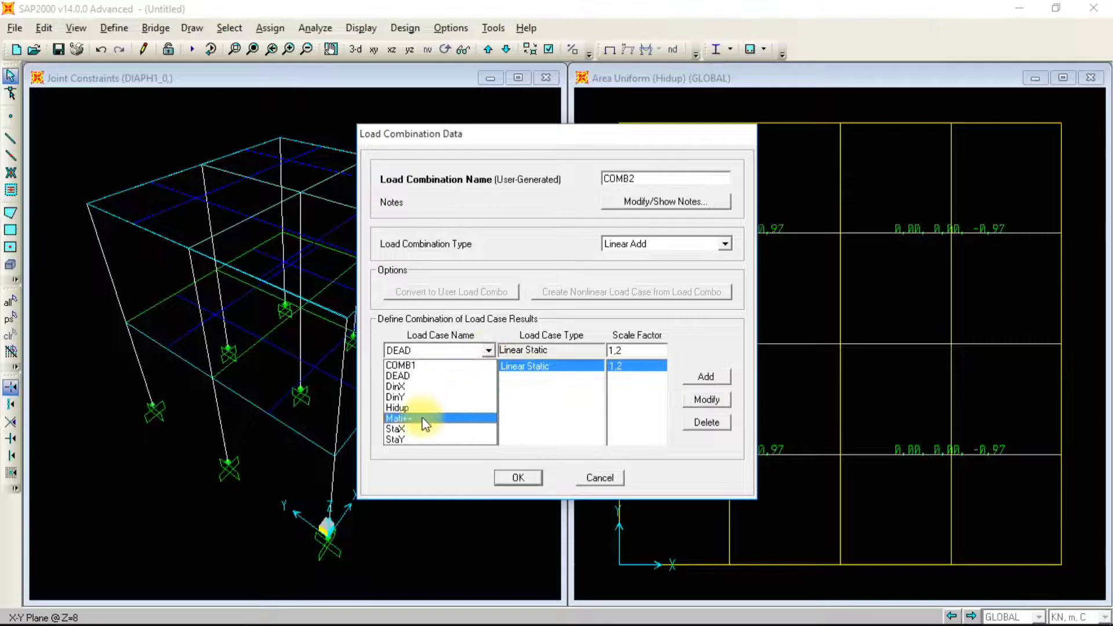
{"action": "left_click", "coordinate": [431, 417]}
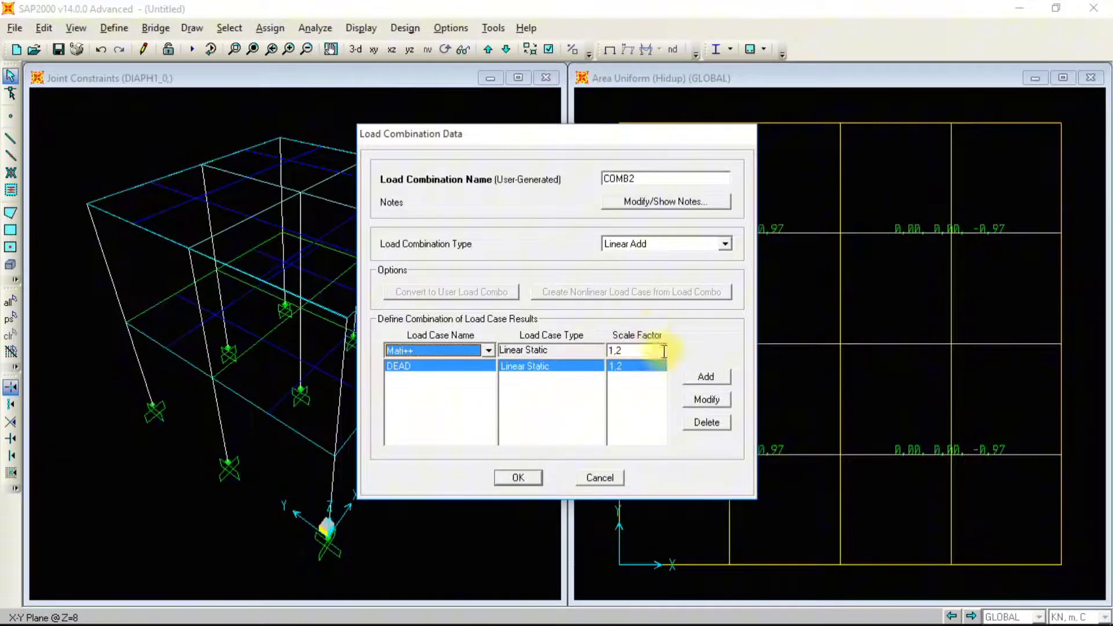
{"action": "left_click", "coordinate": [705, 377]}
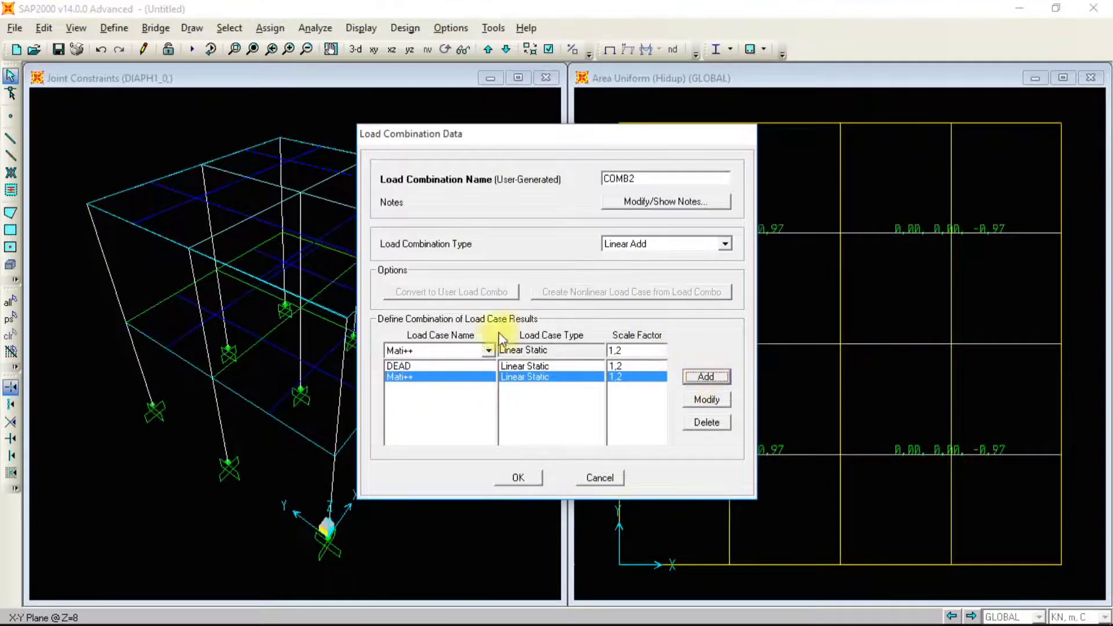
Add the Hidup load case with scale factor 1,6 to COMB2 and accept the combination
{"action": "left_click", "coordinate": [467, 353]}
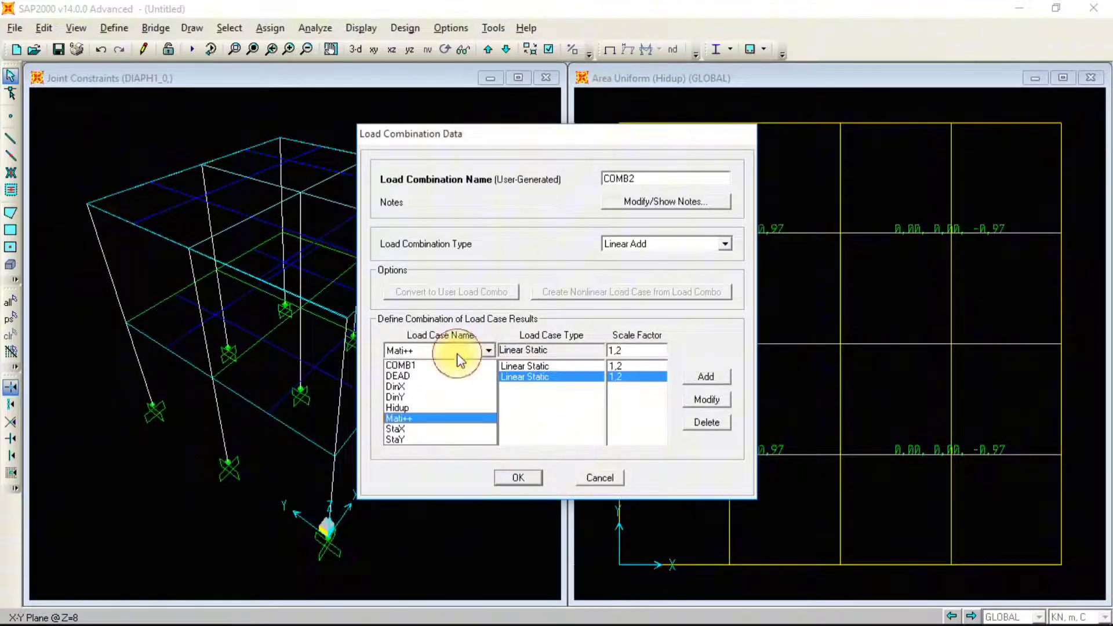
{"action": "left_click", "coordinate": [408, 406]}
{"action": "double_click", "coordinate": [624, 354]}
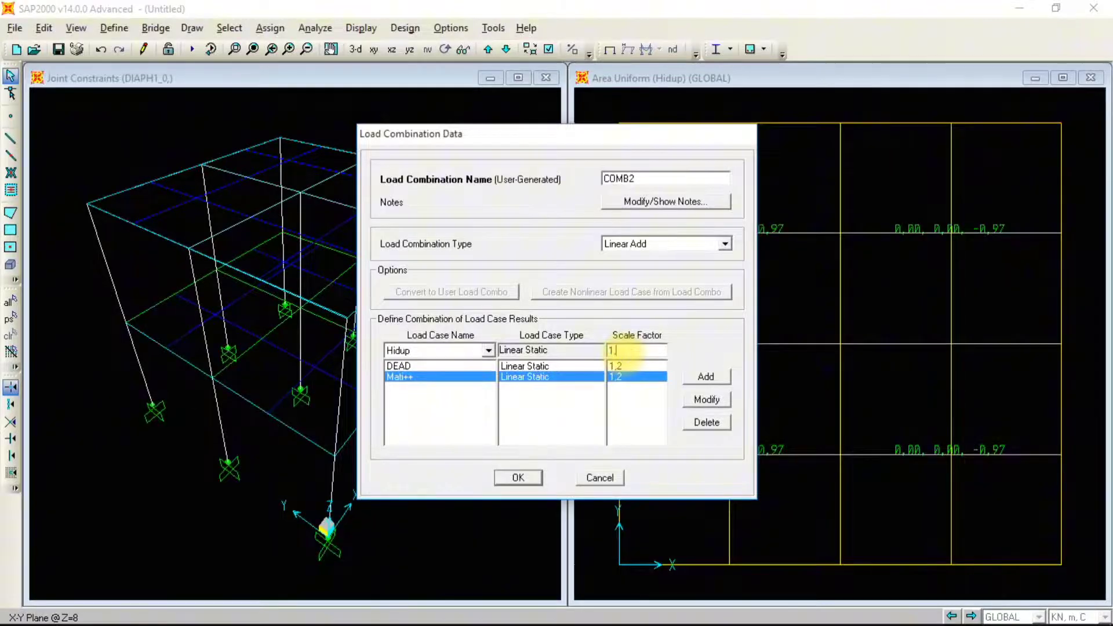
{"action": "type", "text": "1,6"}
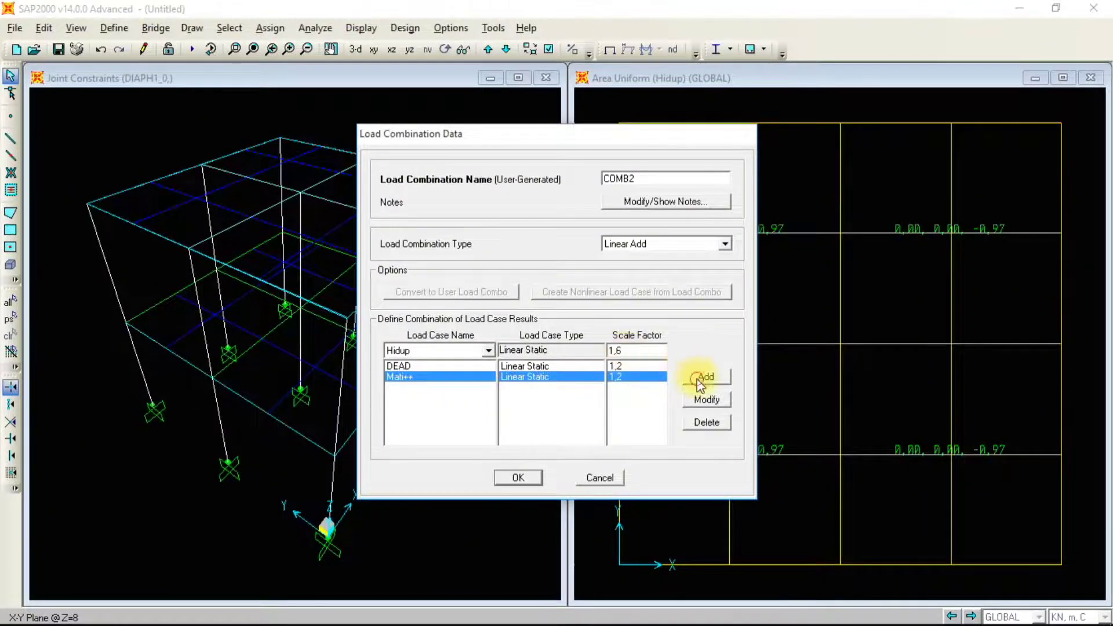
{"action": "left_click", "coordinate": [703, 377]}
{"action": "left_click", "coordinate": [520, 478]}
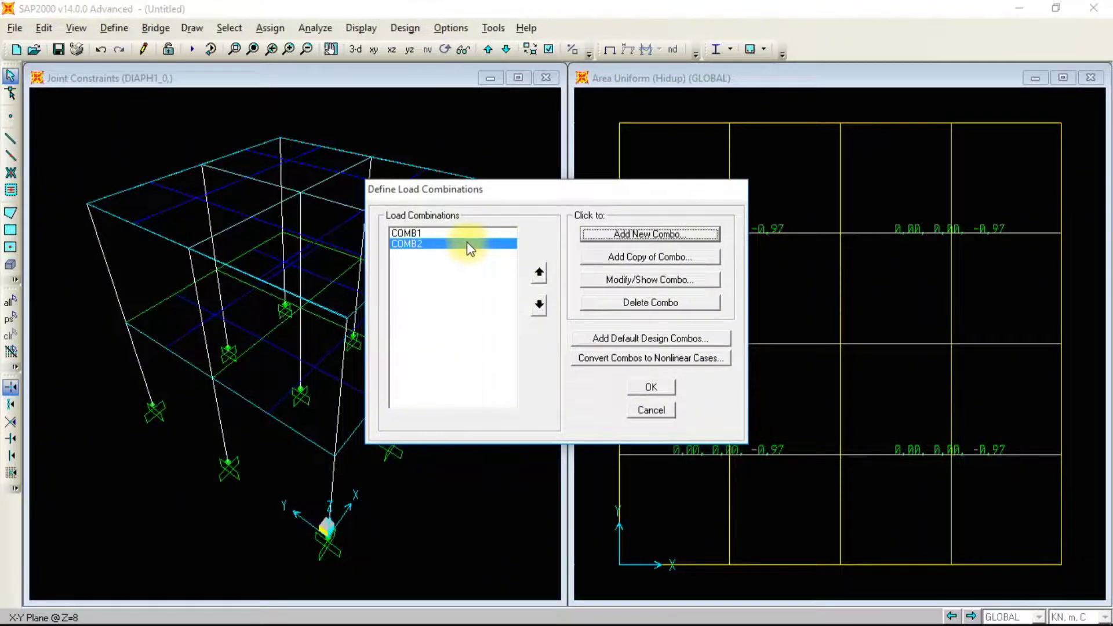
Consult the Combo3 formula in the Word document, and create a third Linear Add combination in SAP2000 with the DEAD case chosen
{"action": "key", "text": "alt+Tab"}
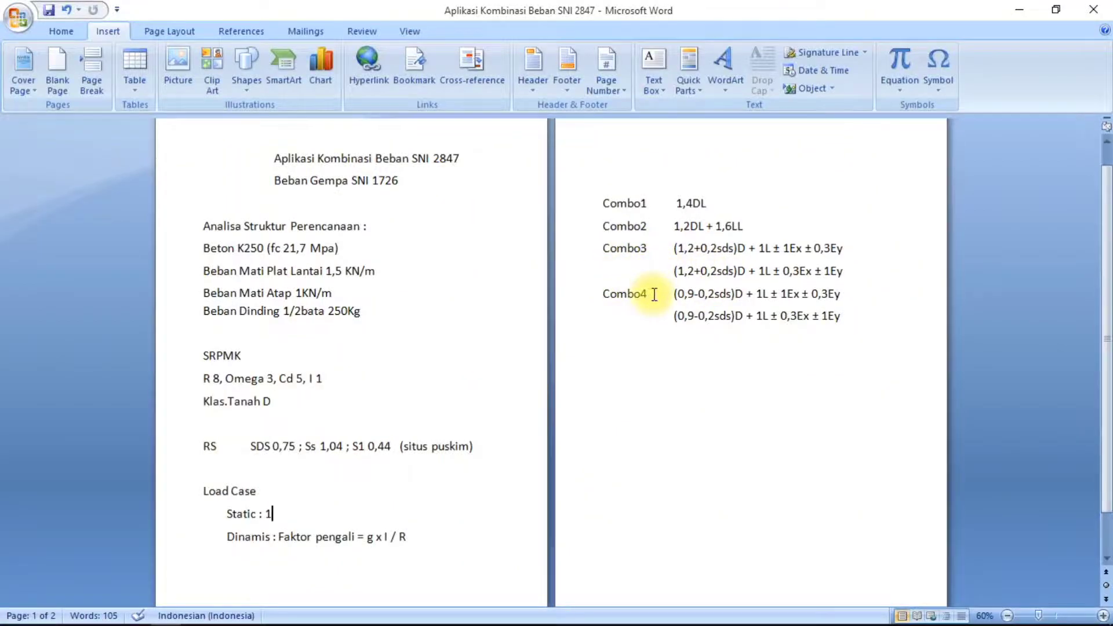
{"action": "key", "text": "alt+Tab"}
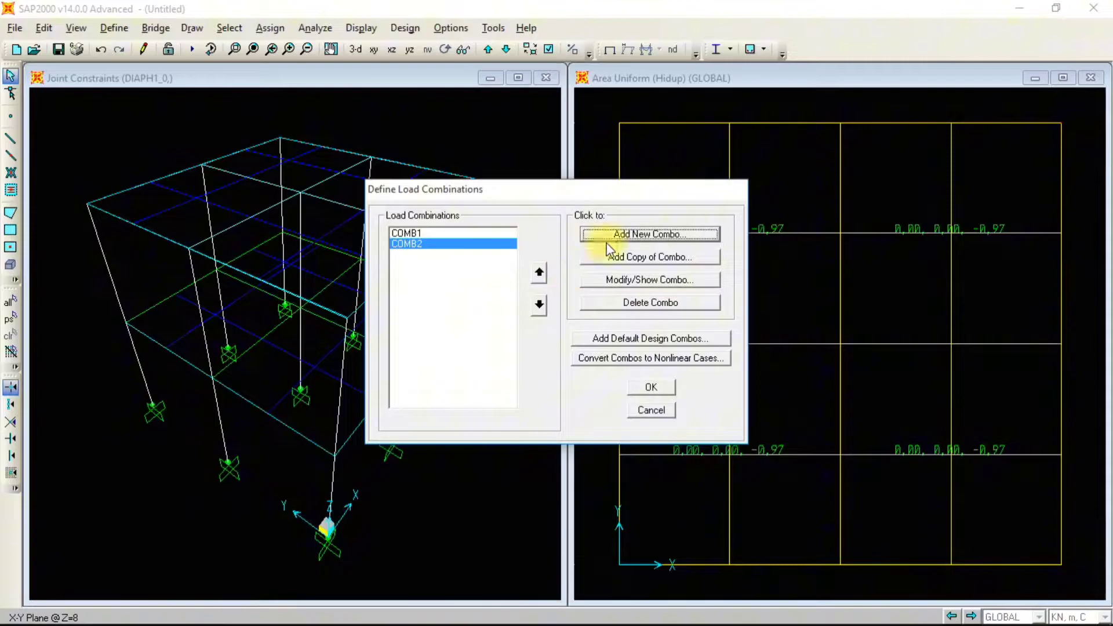
{"action": "left_click", "coordinate": [652, 234]}
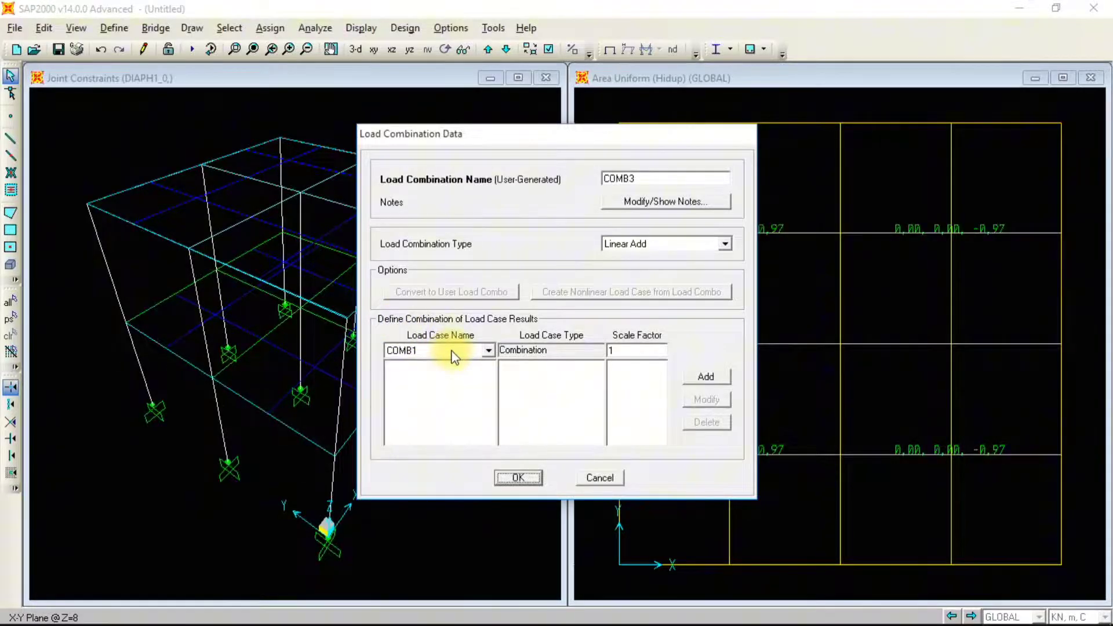
{"action": "key", "text": "alt+Tab"}
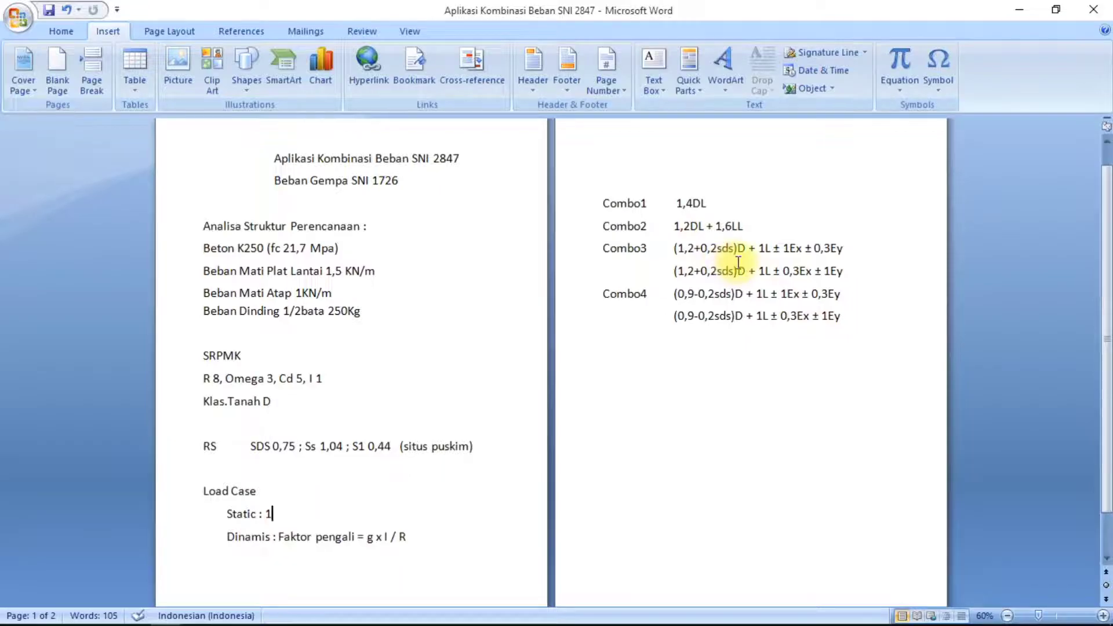
{"action": "key", "text": "alt+Tab"}
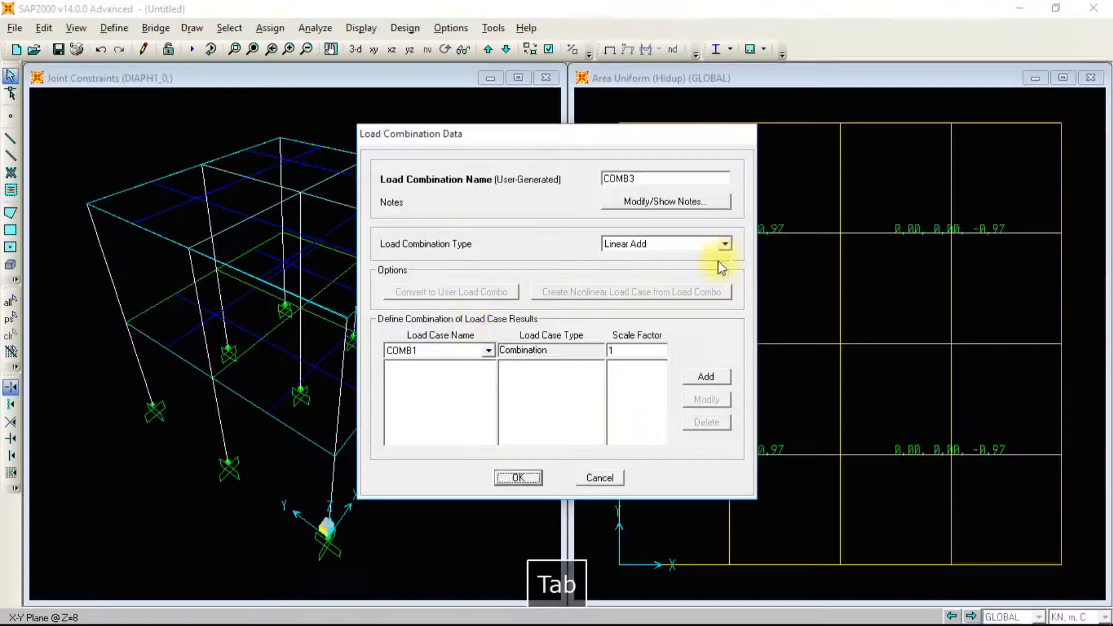
{"action": "left_click", "coordinate": [489, 350]}
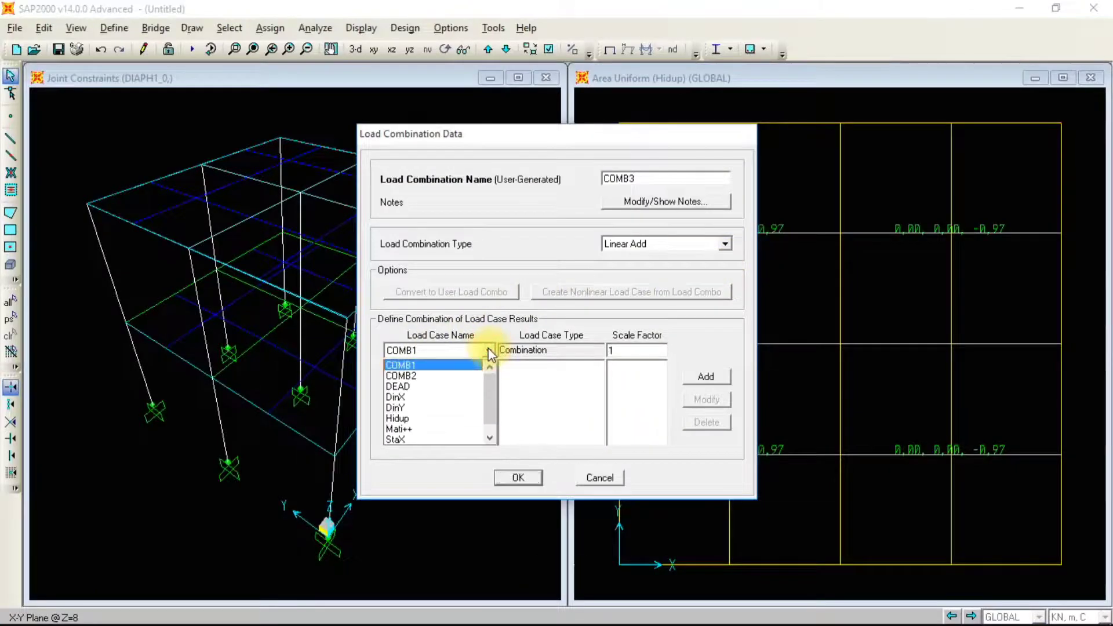
{"action": "left_click", "coordinate": [434, 386]}
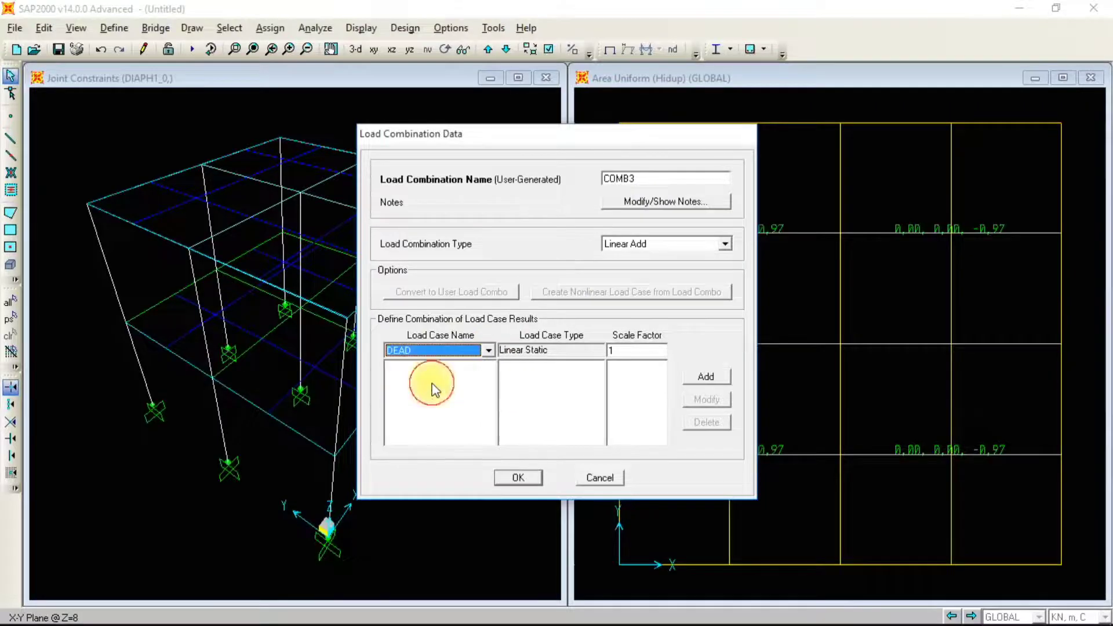
{"action": "left_click", "coordinate": [634, 351]}
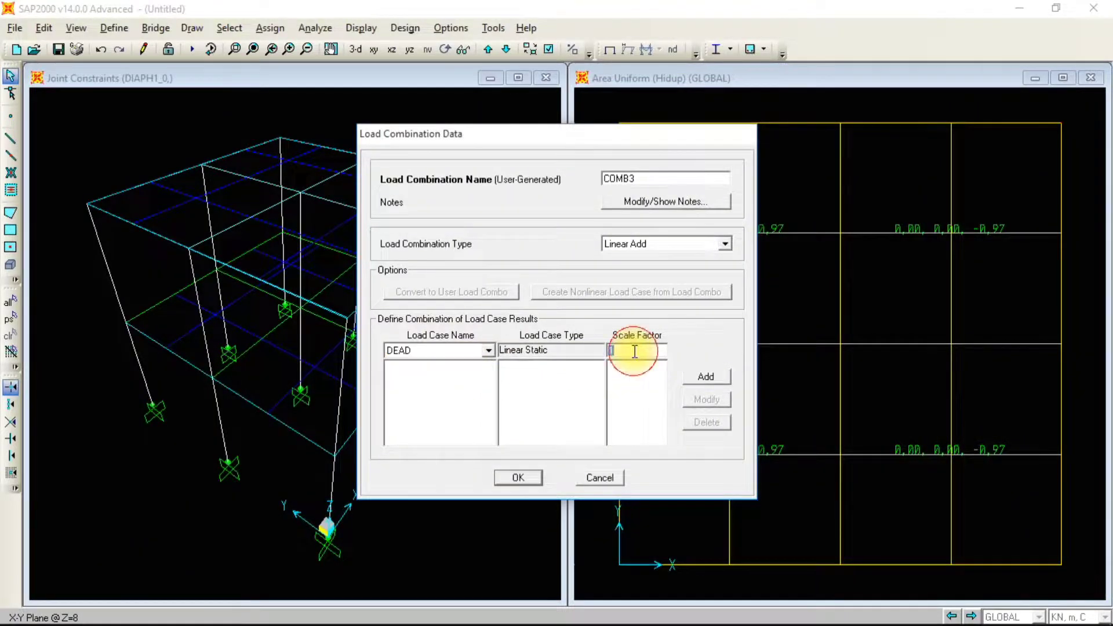
Close the Movavi Screen Recorder folder window and switch back to SAP2000
{"action": "key", "text": "alt+Tab"}
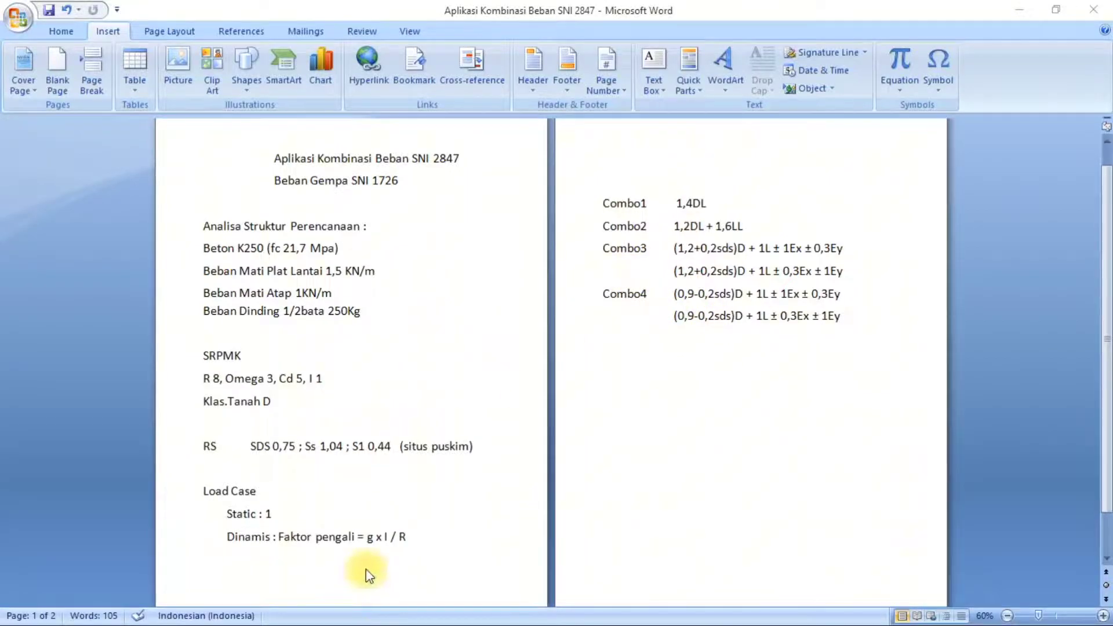
{"action": "key", "text": "alt+Tab"}
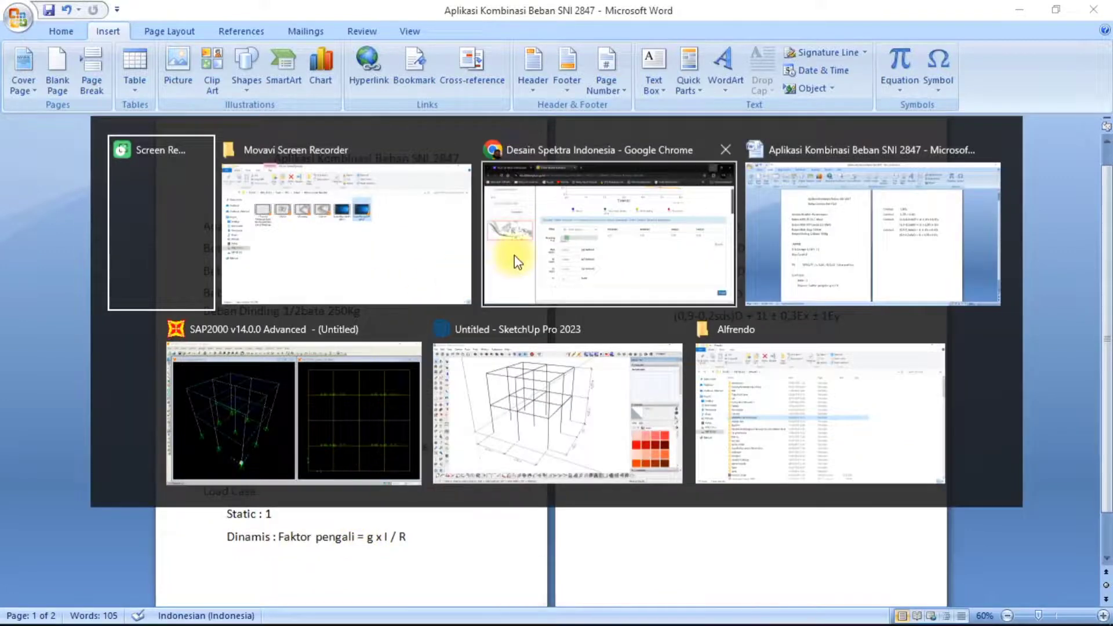
{"action": "key", "text": "alt+Tab"}
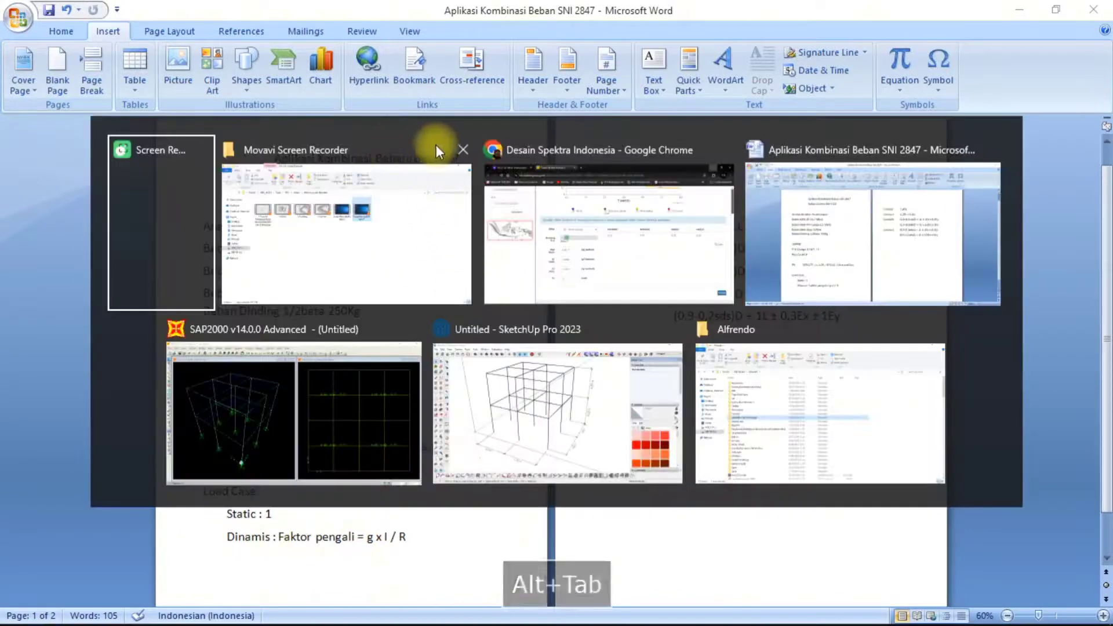
{"action": "left_click", "coordinate": [462, 150]}
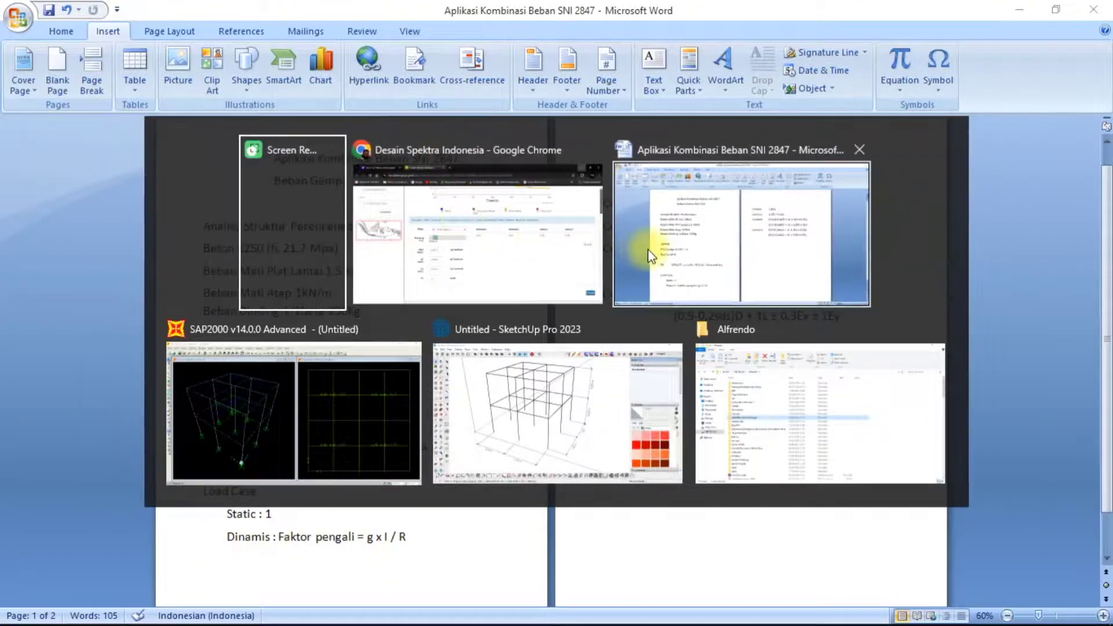
{"action": "left_click", "coordinate": [339, 424]}
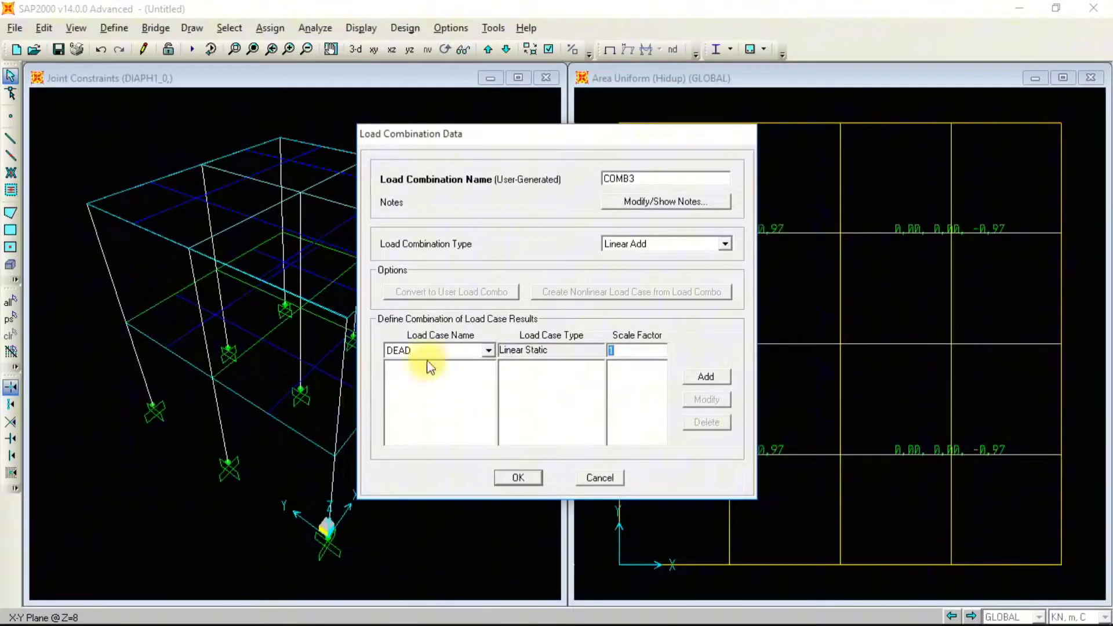
Switch to the Word document to read the dead load factor of Combo3, and return to SAP2000
{"action": "key", "text": "alt+Tab"}
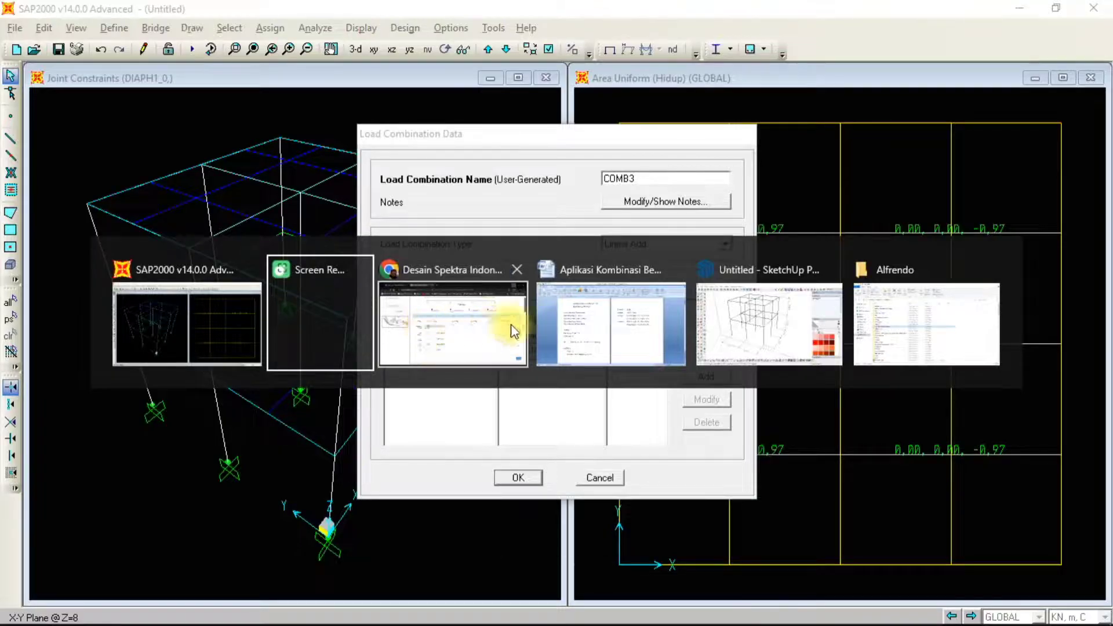
{"action": "left_click", "coordinate": [570, 325]}
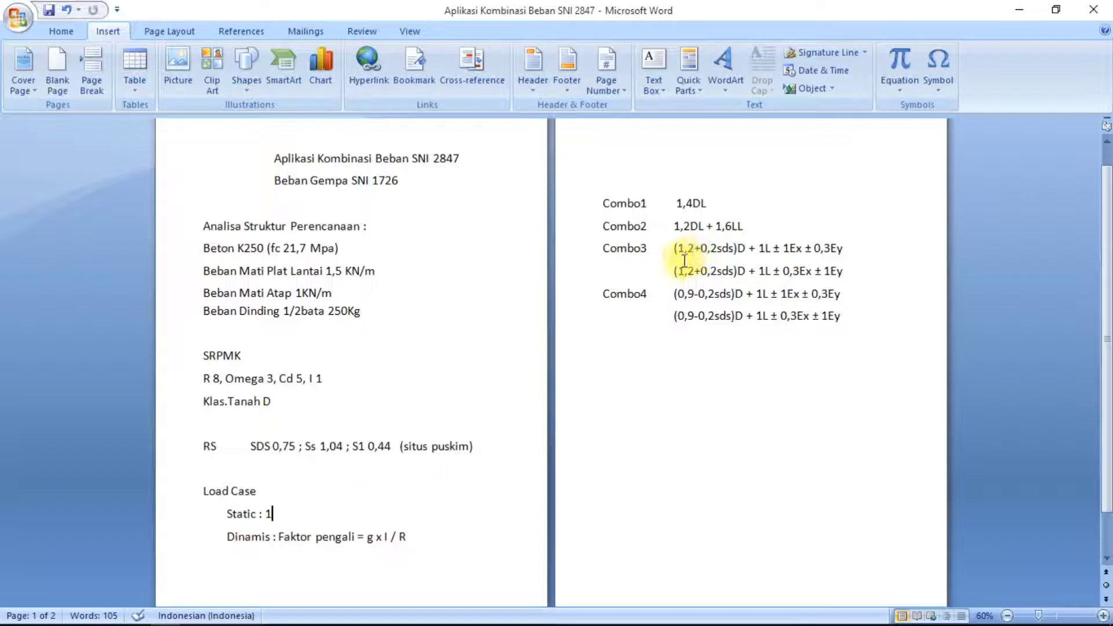
{"action": "key", "text": "alt+Tab"}
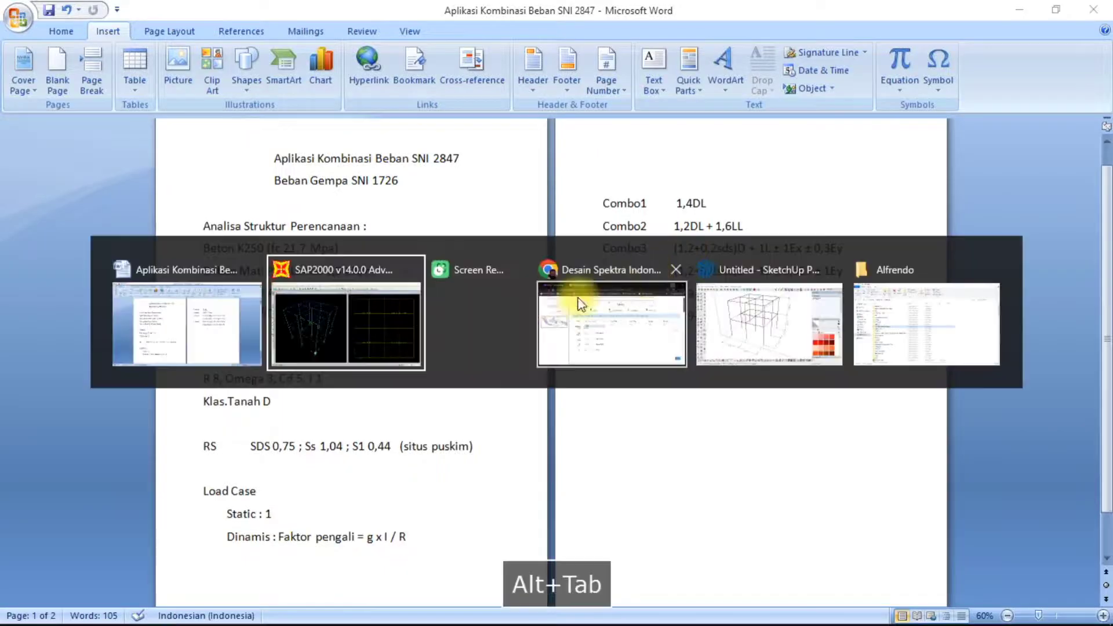
{"action": "left_click", "coordinate": [371, 317]}
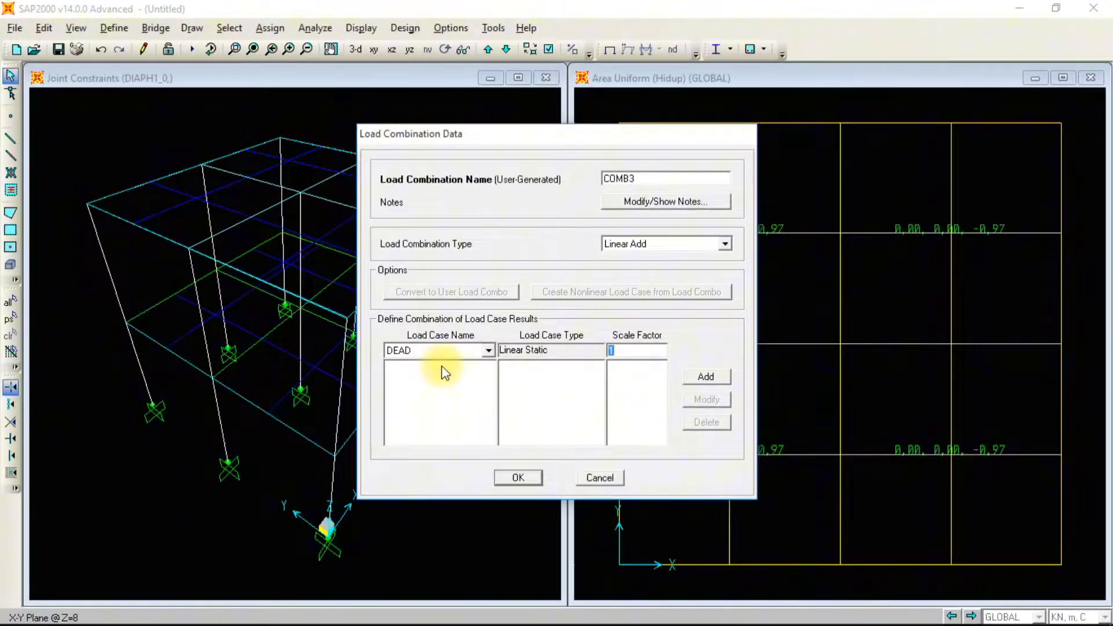
Add the DEAD case to COMB3 with scale factor 1,2+0,2*0,75, taking the SDS value from the Word document
{"action": "type", "text": "1.2+0.2*"}
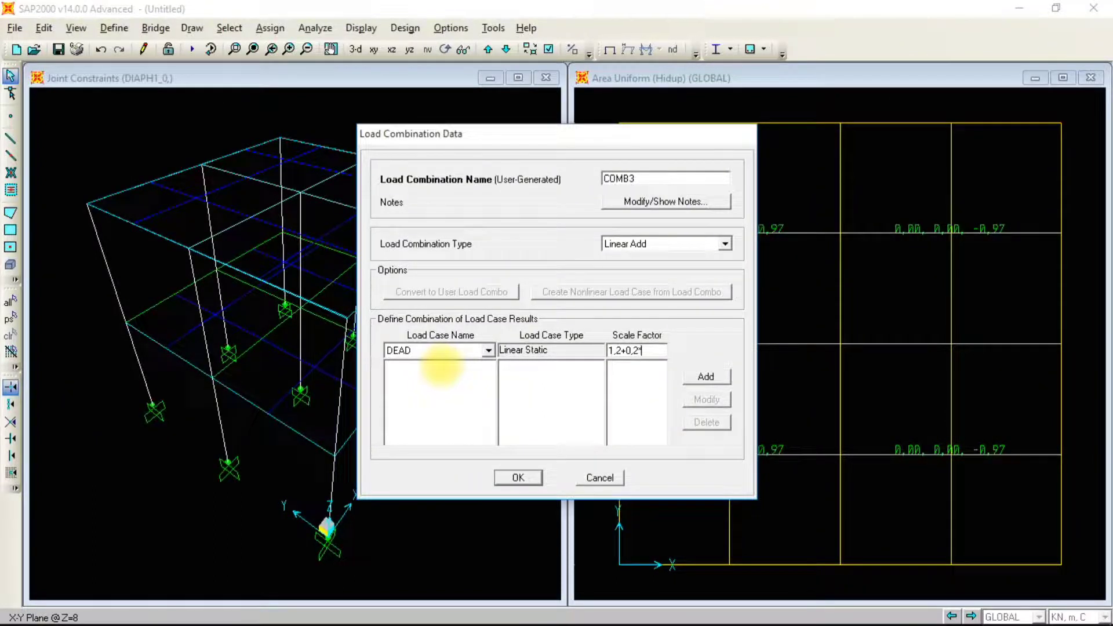
{"action": "key", "text": "alt+Tab"}
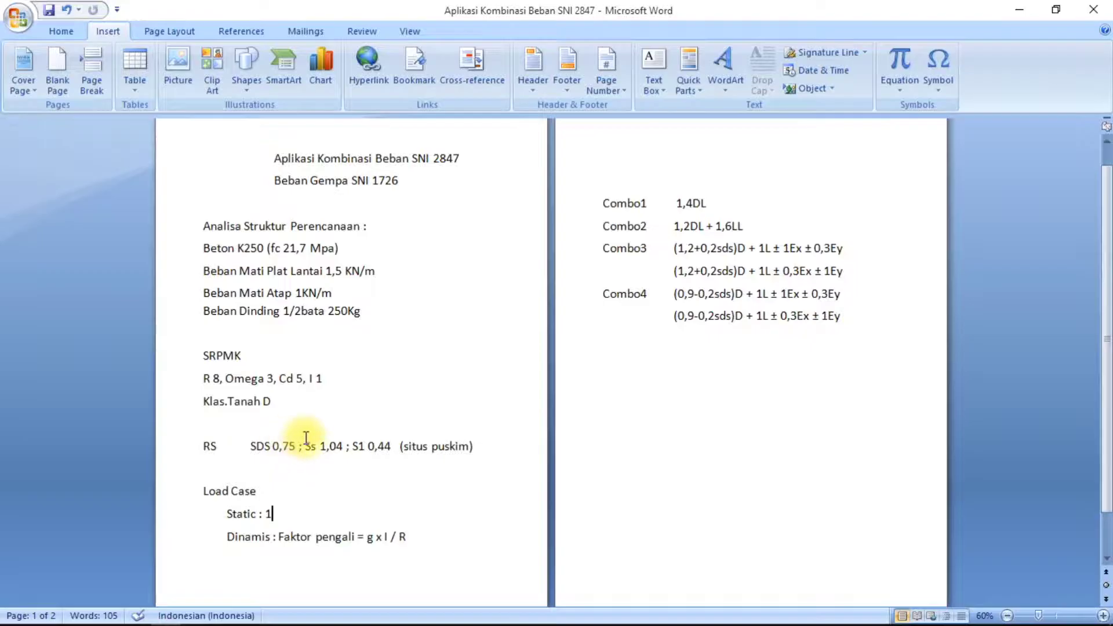
{"action": "key", "text": "alt+Tab"}
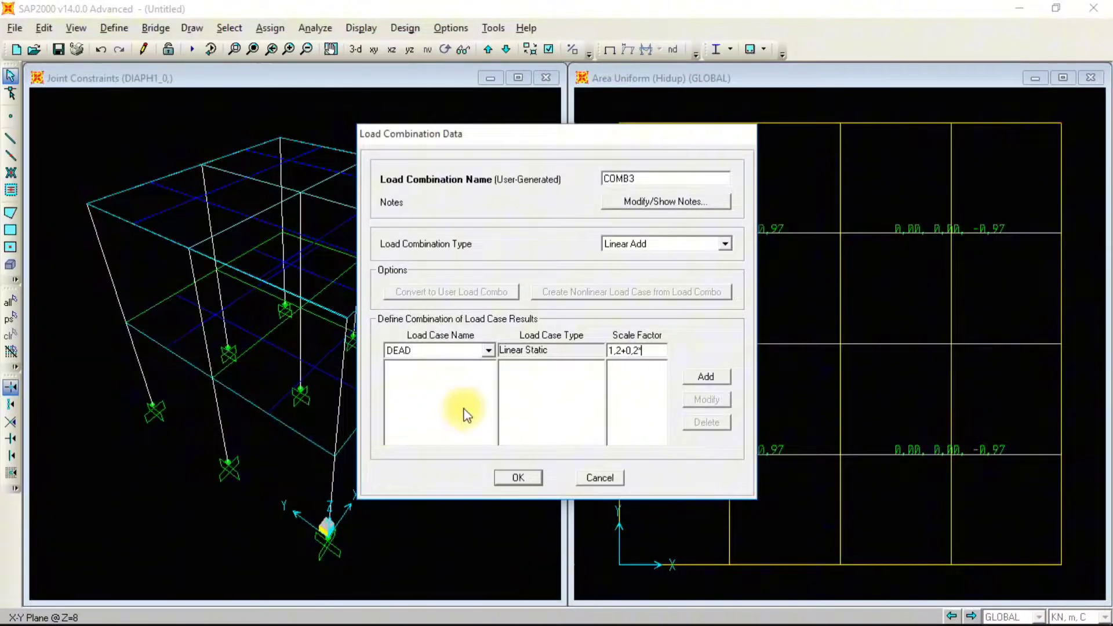
{"action": "type", "text": "0,75"}
{"action": "key", "text": "Return"}
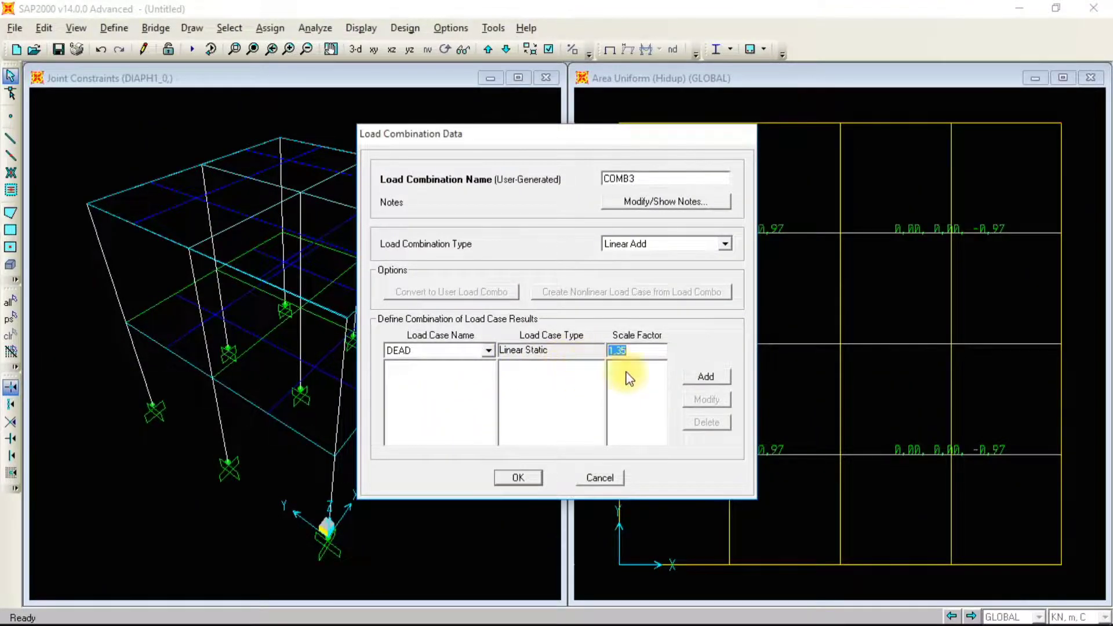
{"action": "left_click", "coordinate": [713, 376]}
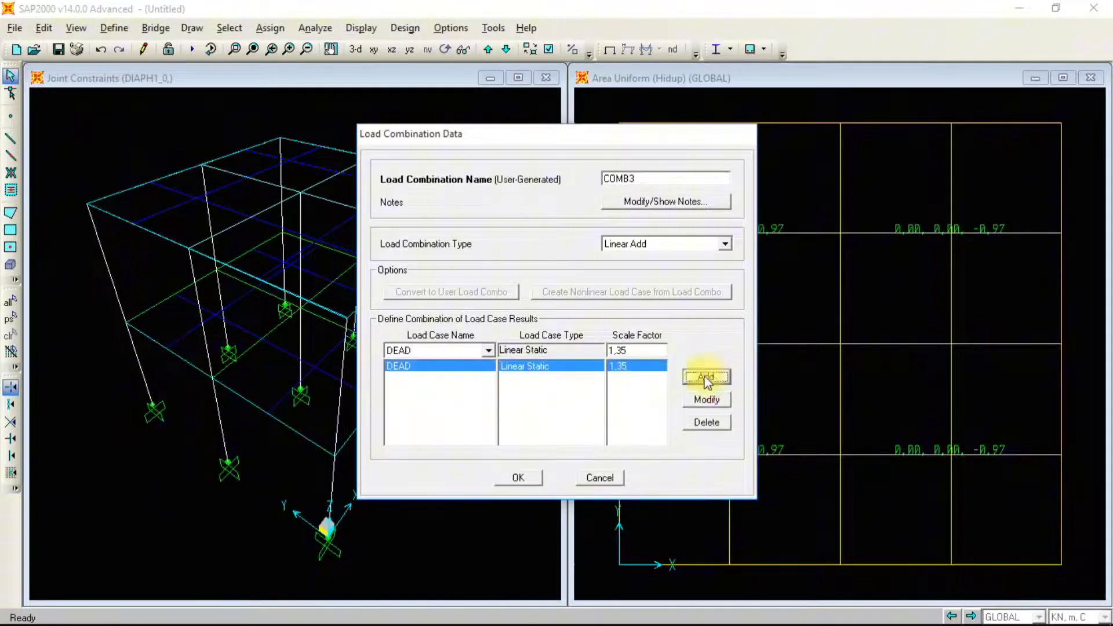
Add the Mati++ load case with scale factor 1,35 to COMB3
{"action": "left_click", "coordinate": [488, 350]}
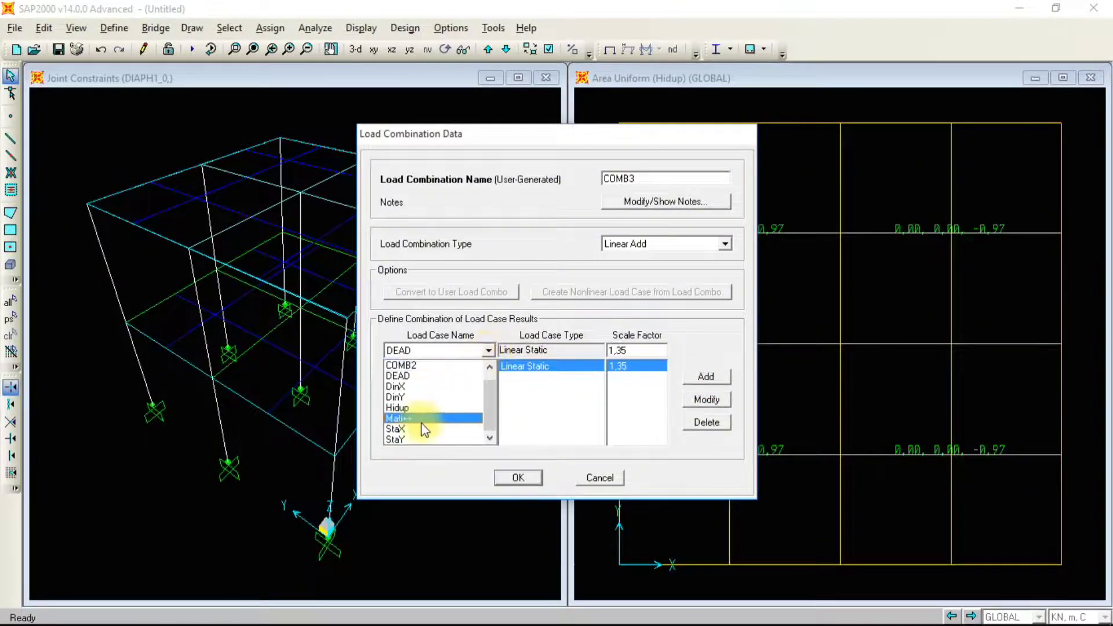
{"action": "left_click", "coordinate": [421, 420]}
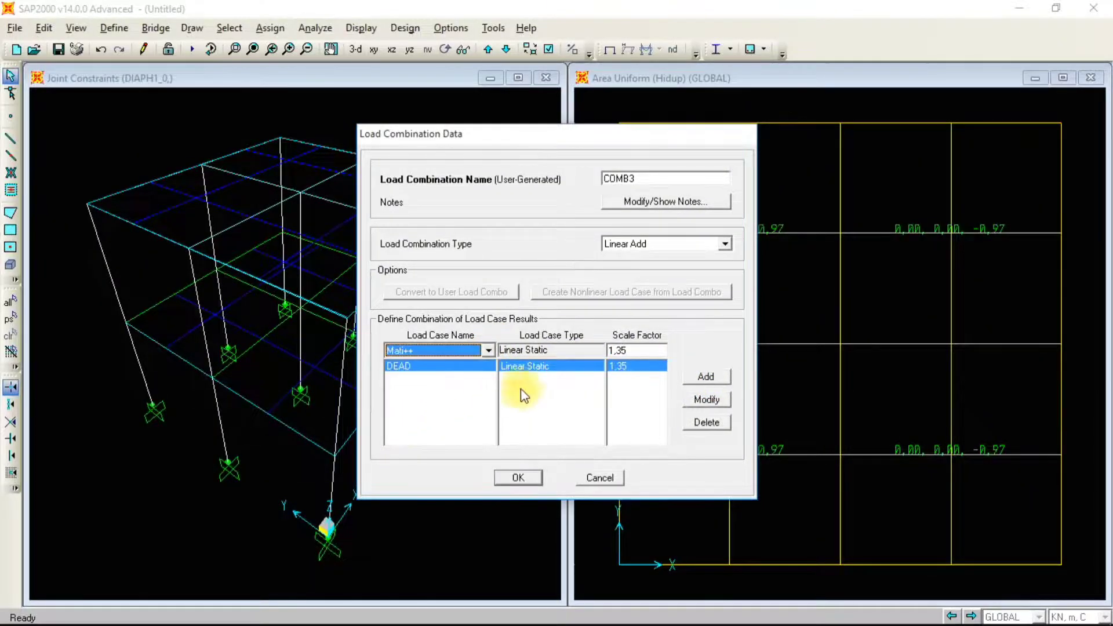
{"action": "left_click", "coordinate": [710, 376]}
Check the live load factor of Combo3 in the Word document and add the Hidup case to COMB3 with scale factor 1
{"action": "left_click", "coordinate": [488, 351]}
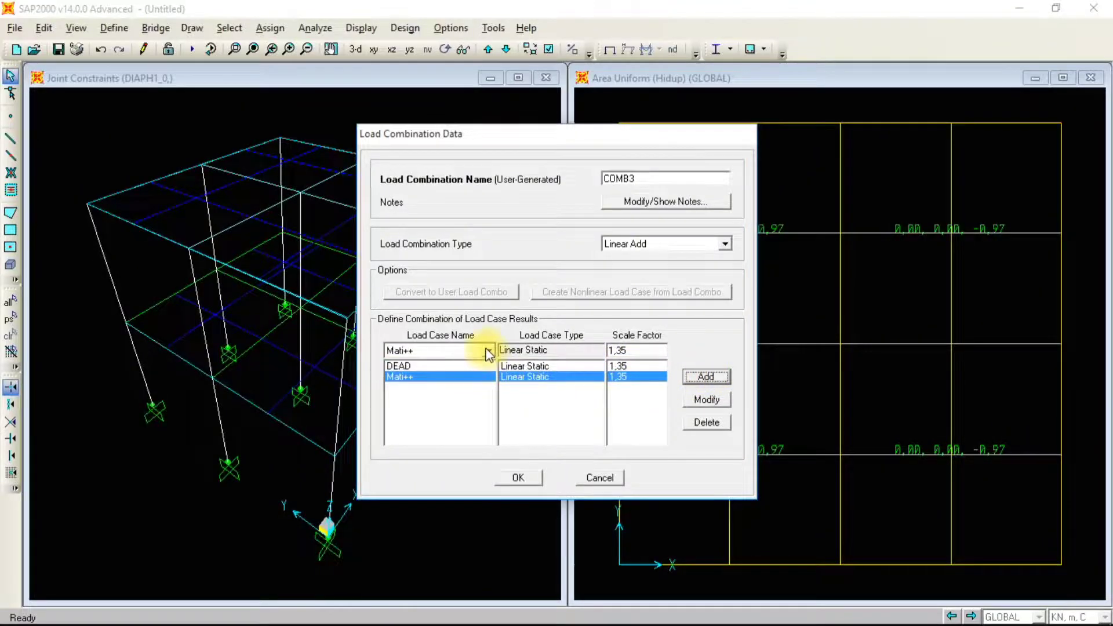
{"action": "key", "text": "alt+Tab"}
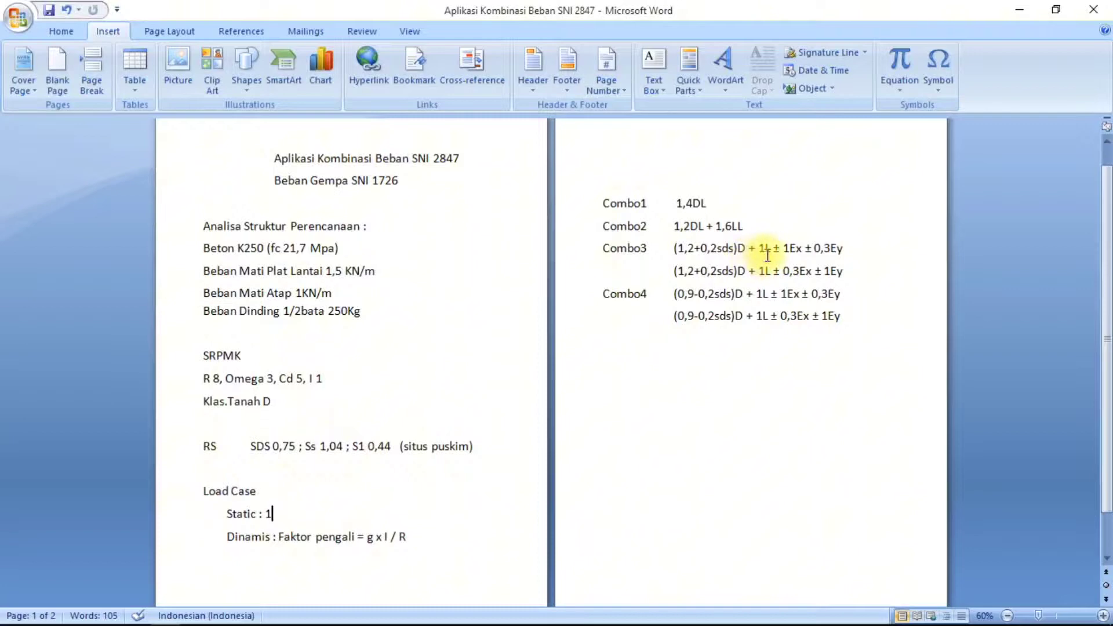
{"action": "key", "text": "alt+Tab"}
{"action": "left_click", "coordinate": [487, 351]}
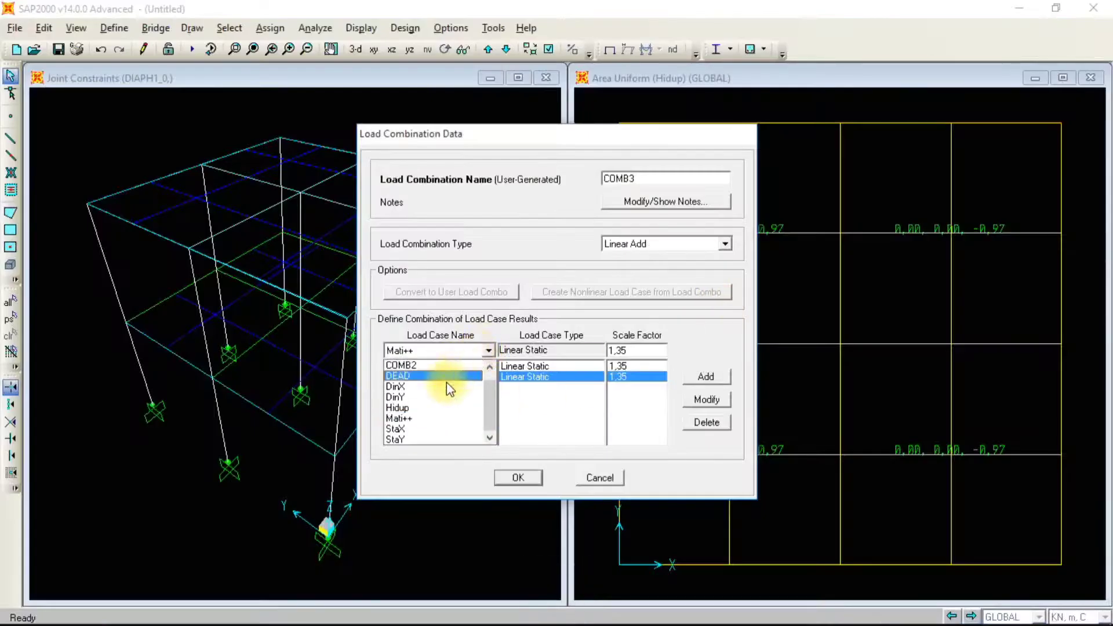
{"action": "left_click", "coordinate": [428, 408]}
{"action": "double_click", "coordinate": [641, 351]}
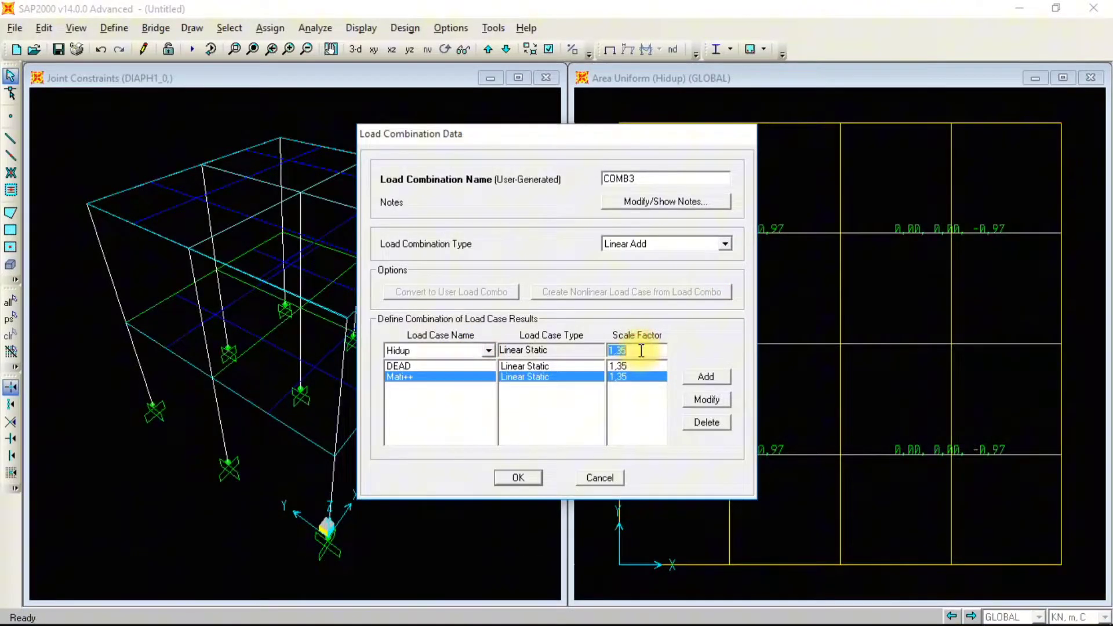
{"action": "type", "text": "1"}
{"action": "left_click", "coordinate": [702, 377]}
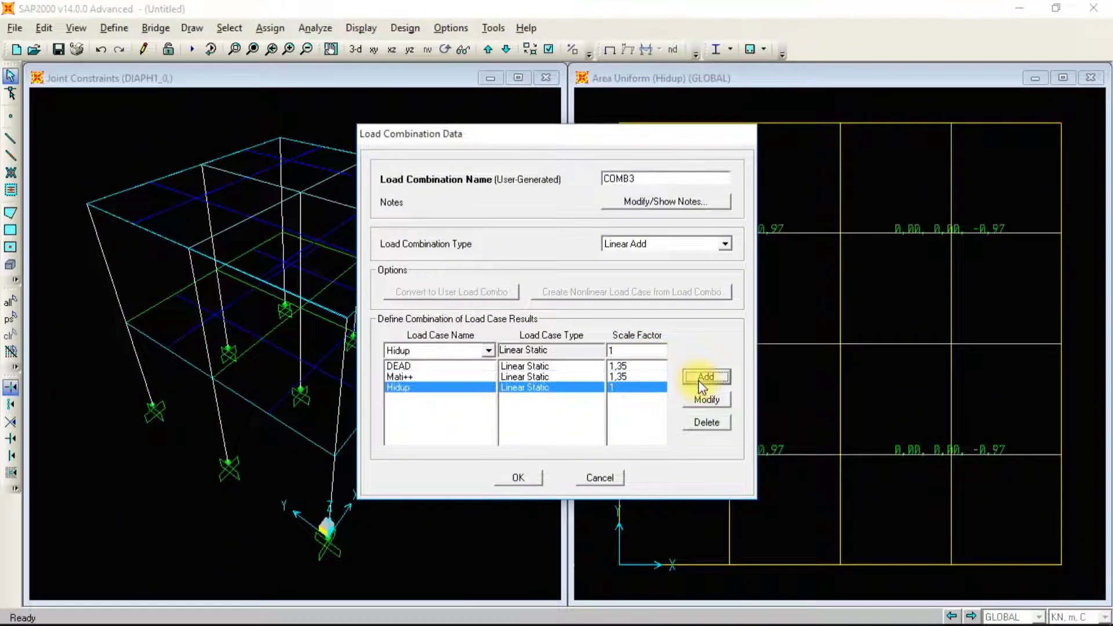
Check the earthquake factors of Combo3 in the Word document and add the StaX case to COMB3 with scale factor 1
{"action": "key", "text": "alt+Tab"}
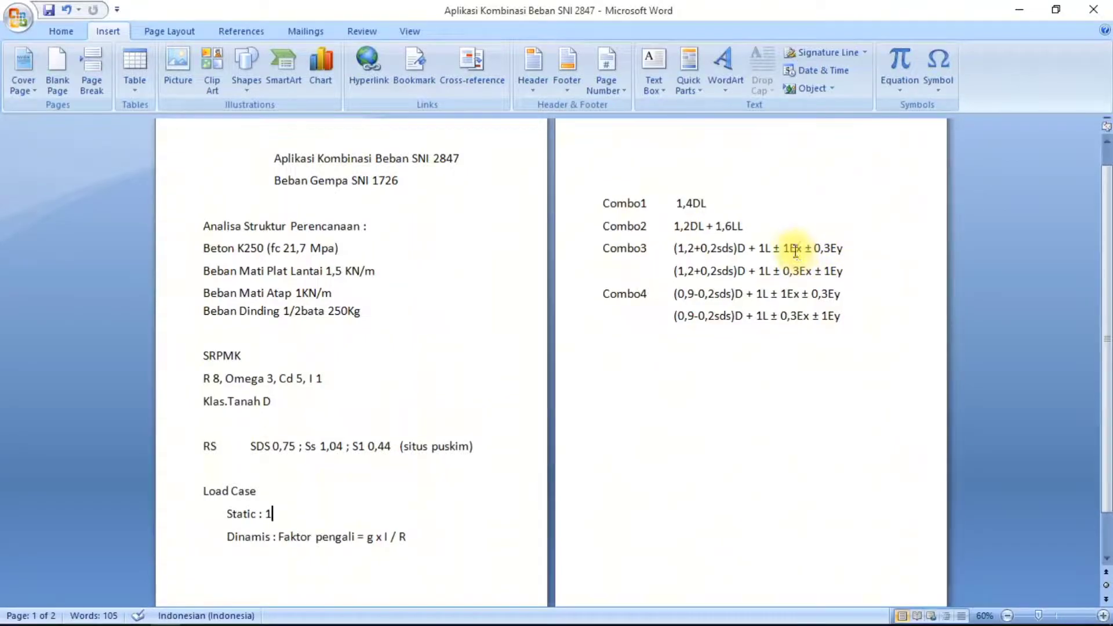
{"action": "key", "text": "alt+Tab"}
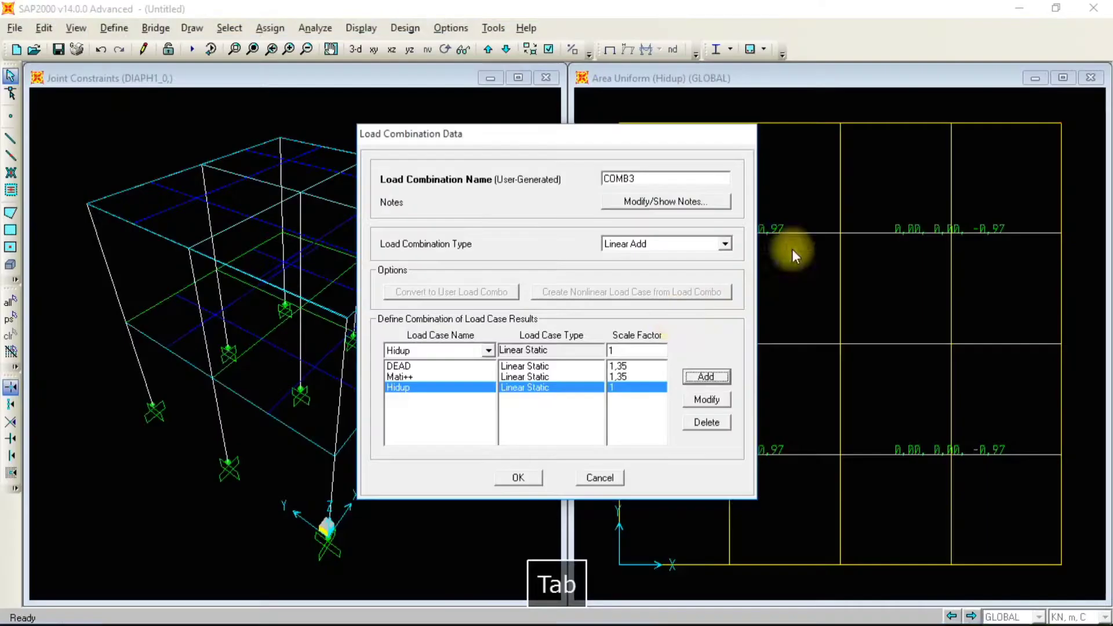
{"action": "left_click", "coordinate": [487, 350]}
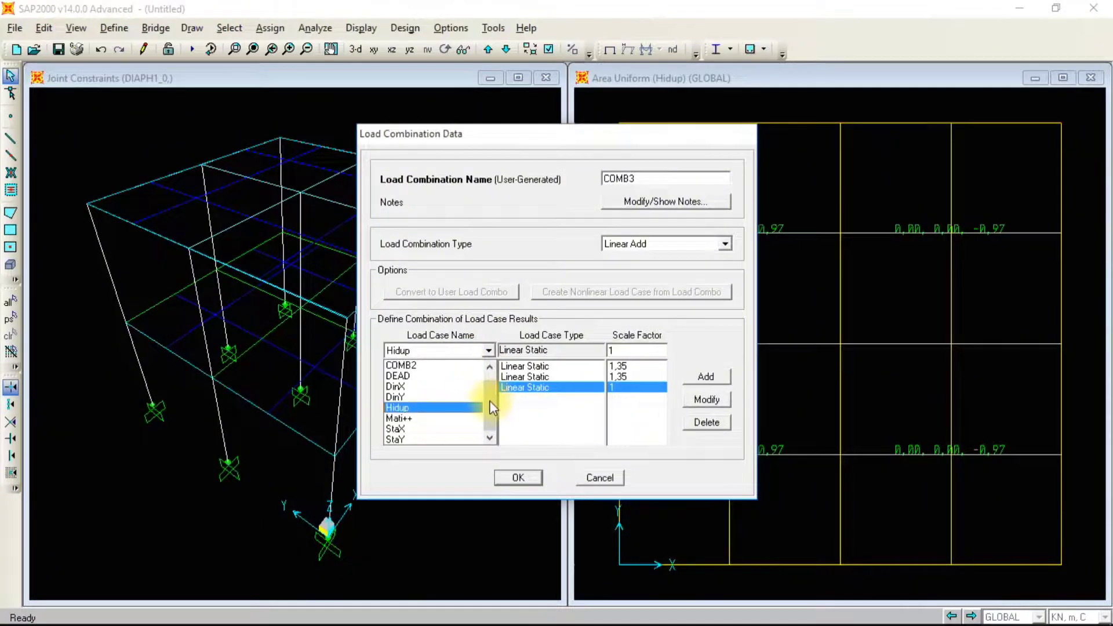
{"action": "left_click", "coordinate": [415, 428]}
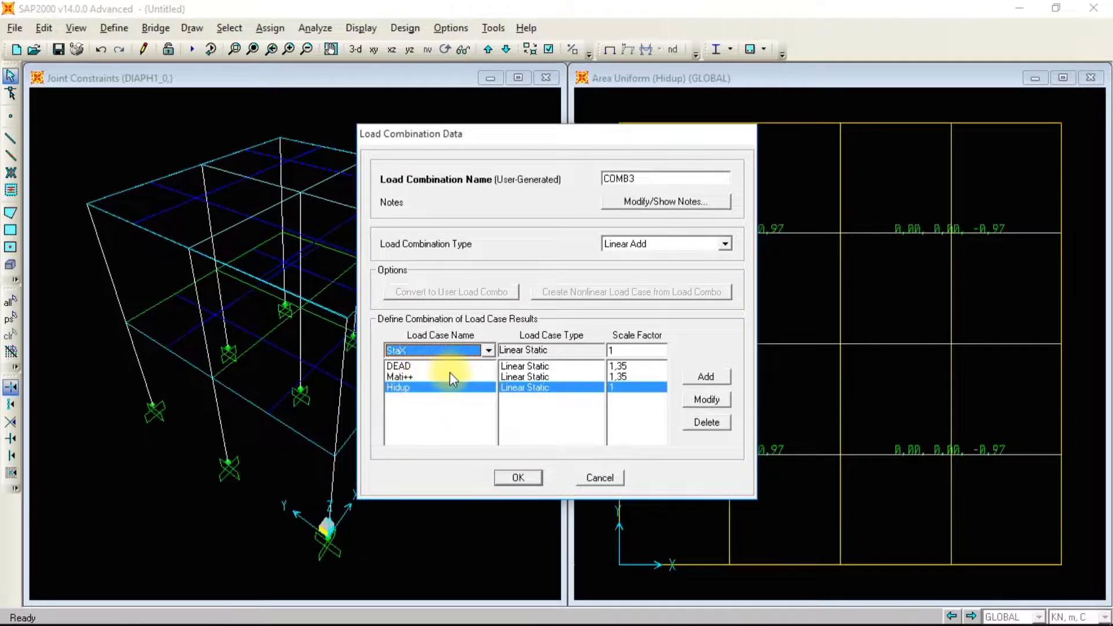
{"action": "key", "text": "alt+Tab"}
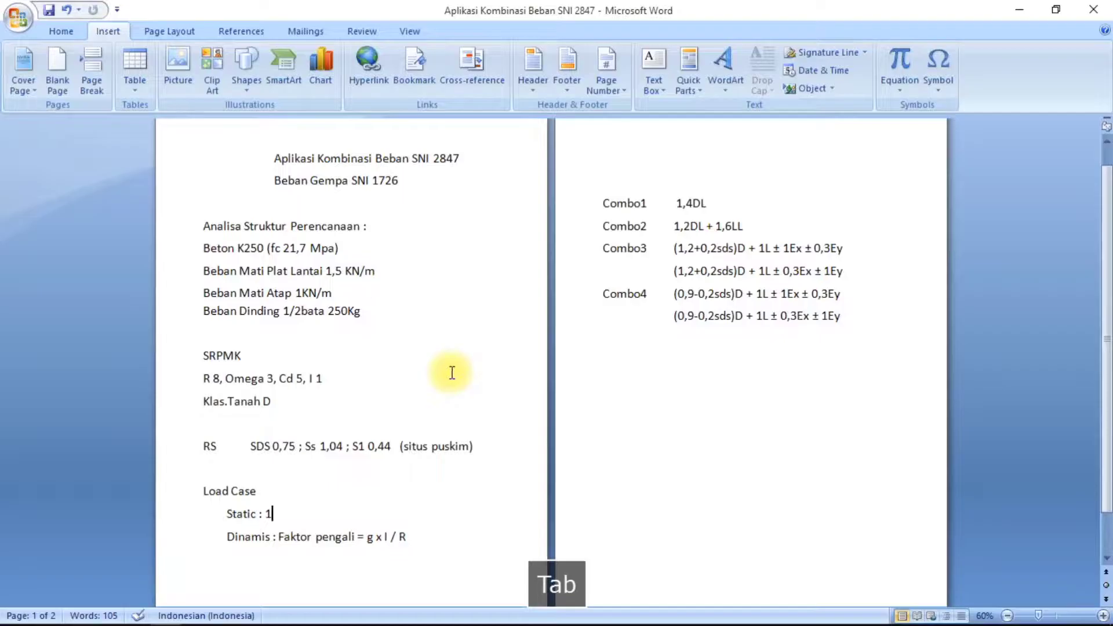
{"action": "key", "text": "alt+Tab"}
{"action": "key", "text": "alt+Tab"}
{"action": "key", "text": "alt+Tab"}
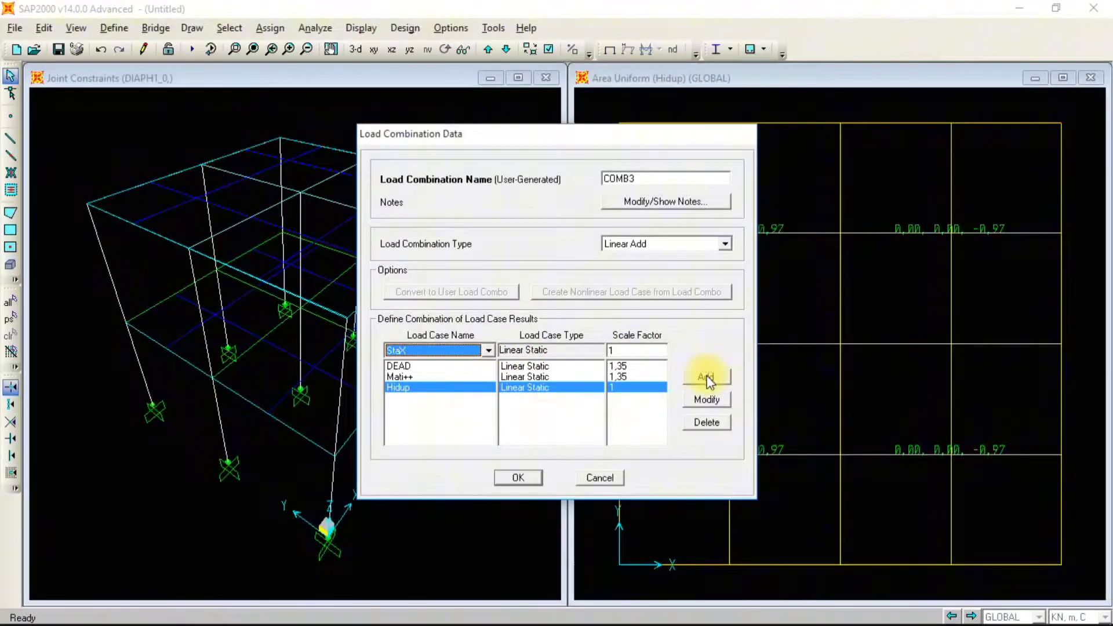
{"action": "left_click", "coordinate": [706, 377]}
Add the StaY case to COMB3 with scale factor 0,3 and accept the combination
{"action": "left_click", "coordinate": [488, 352]}
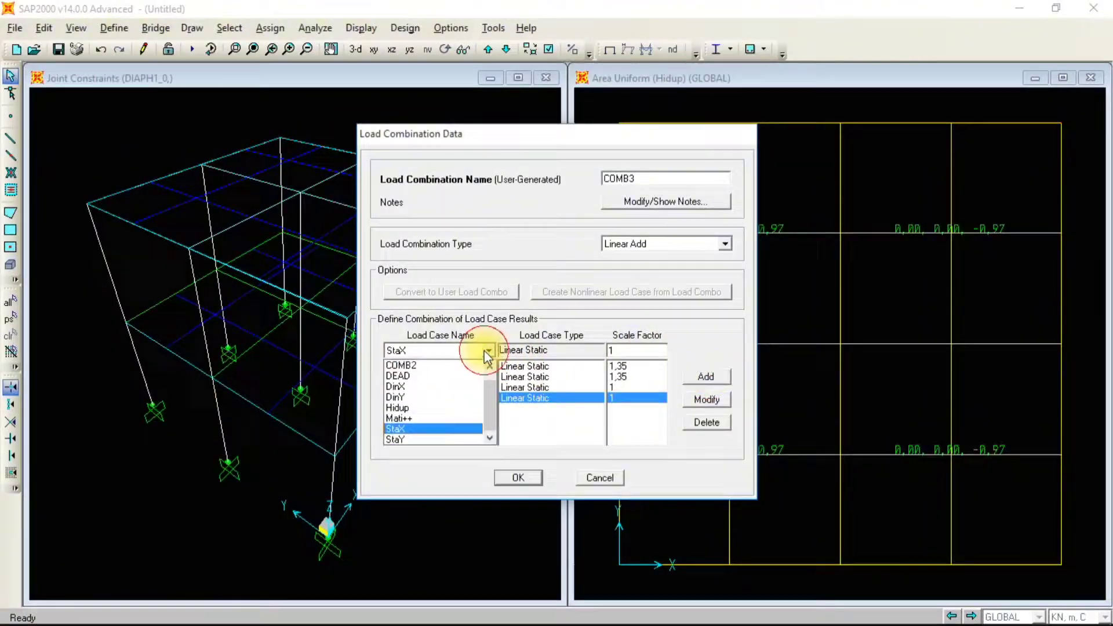
{"action": "left_click", "coordinate": [426, 441]}
{"action": "double_click", "coordinate": [631, 350]}
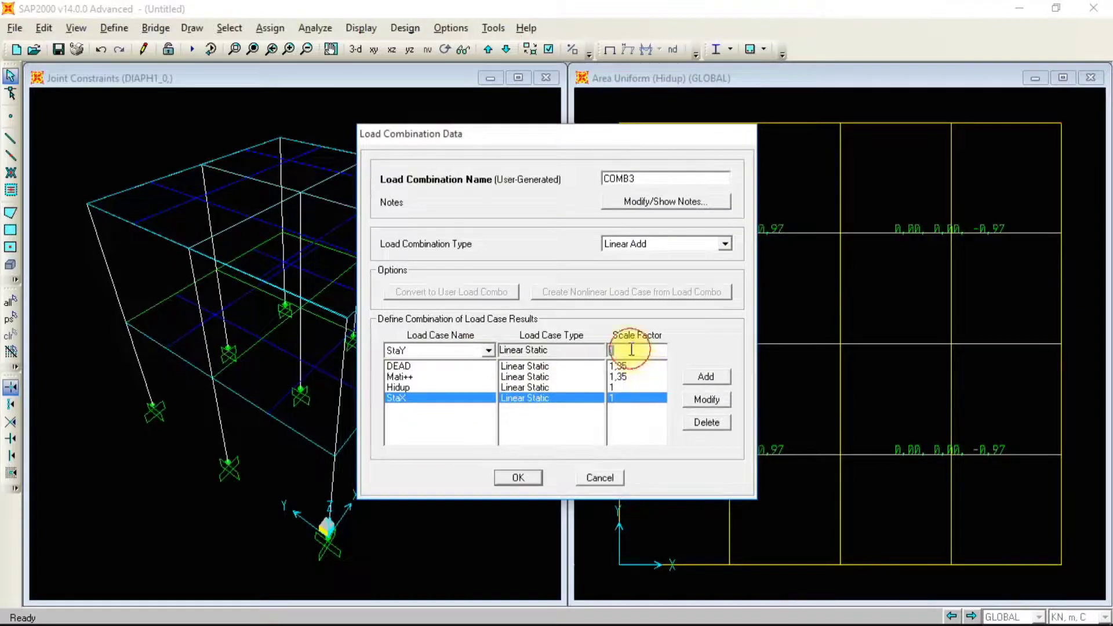
{"action": "type", "text": "0,3"}
{"action": "left_click", "coordinate": [711, 378]}
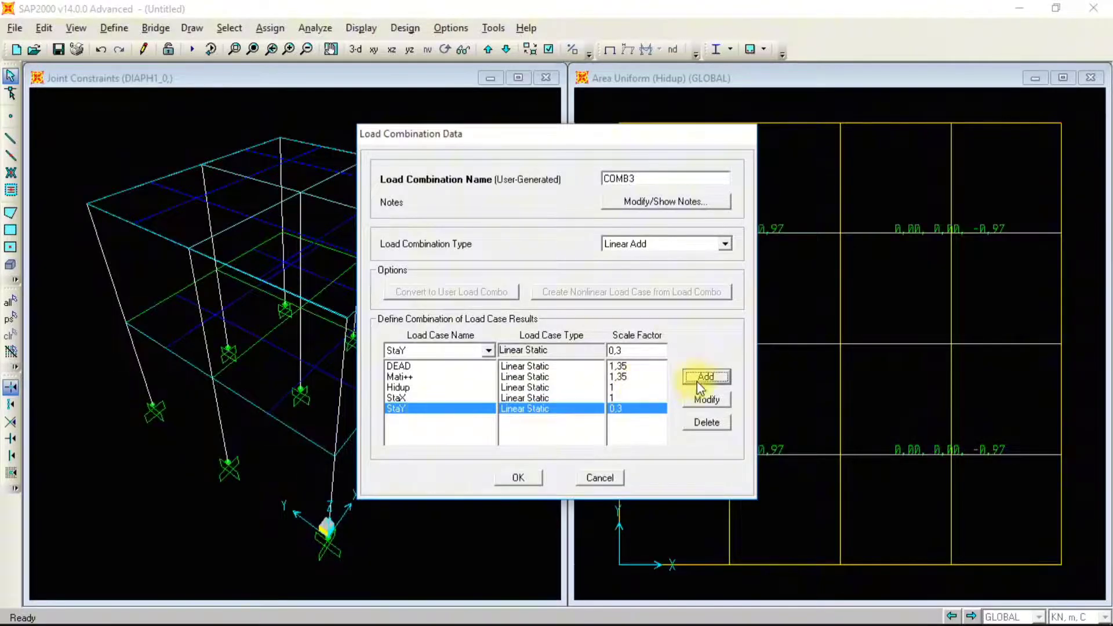
{"action": "left_click", "coordinate": [518, 478]}
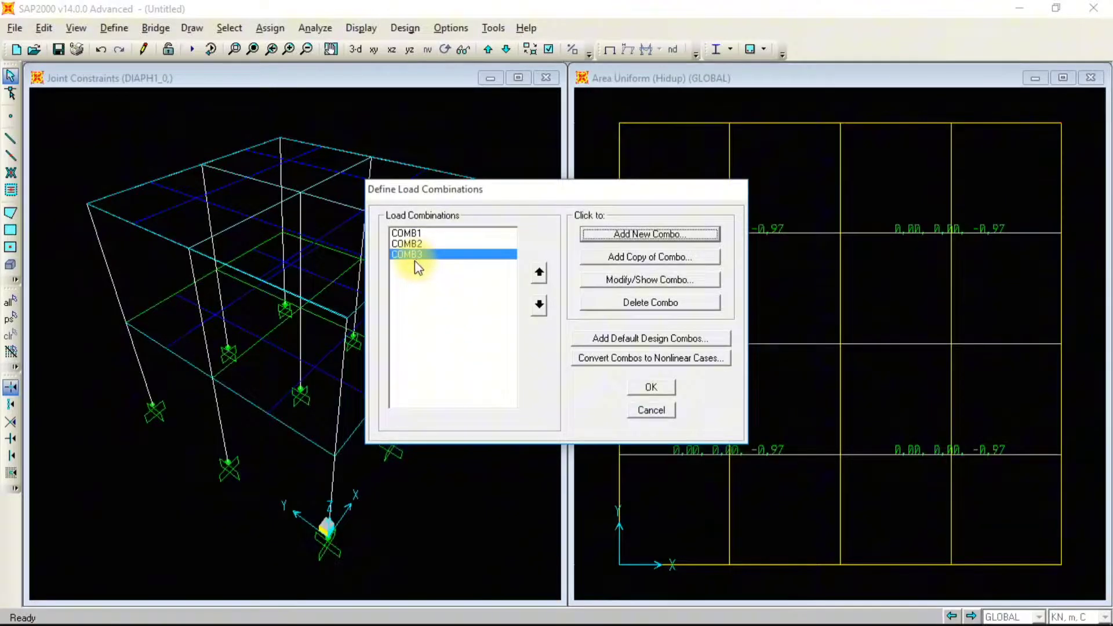
Create a copy of COMB3, check the Combo3 signs in the Word document, and set the copy's StaY scale factor to -0,3
{"action": "left_click", "coordinate": [651, 256]}
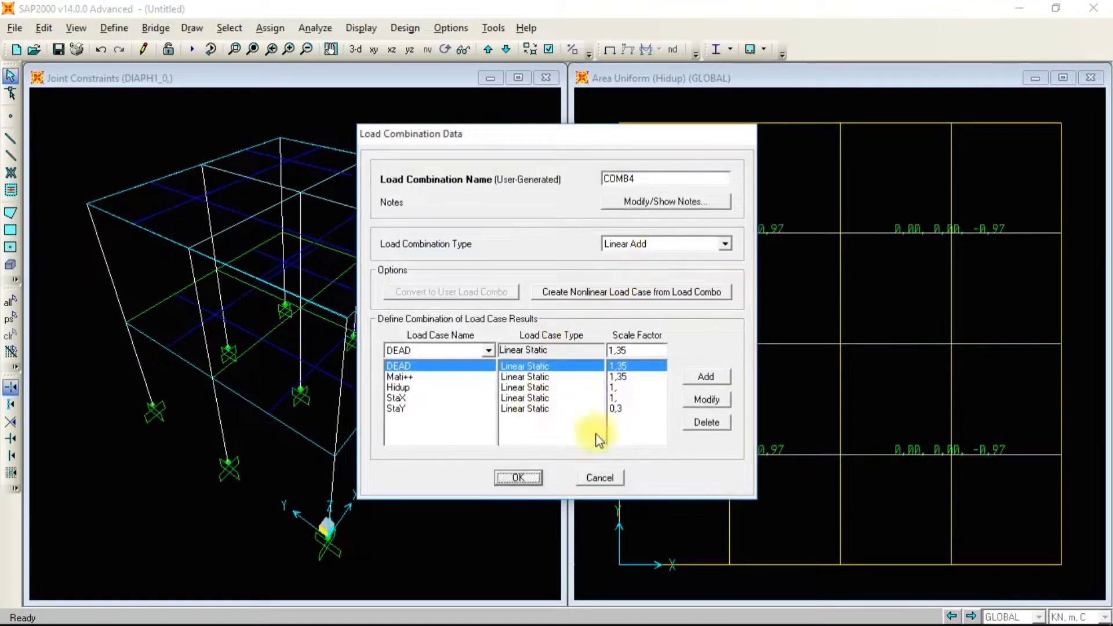
{"action": "key", "text": "alt+Tab"}
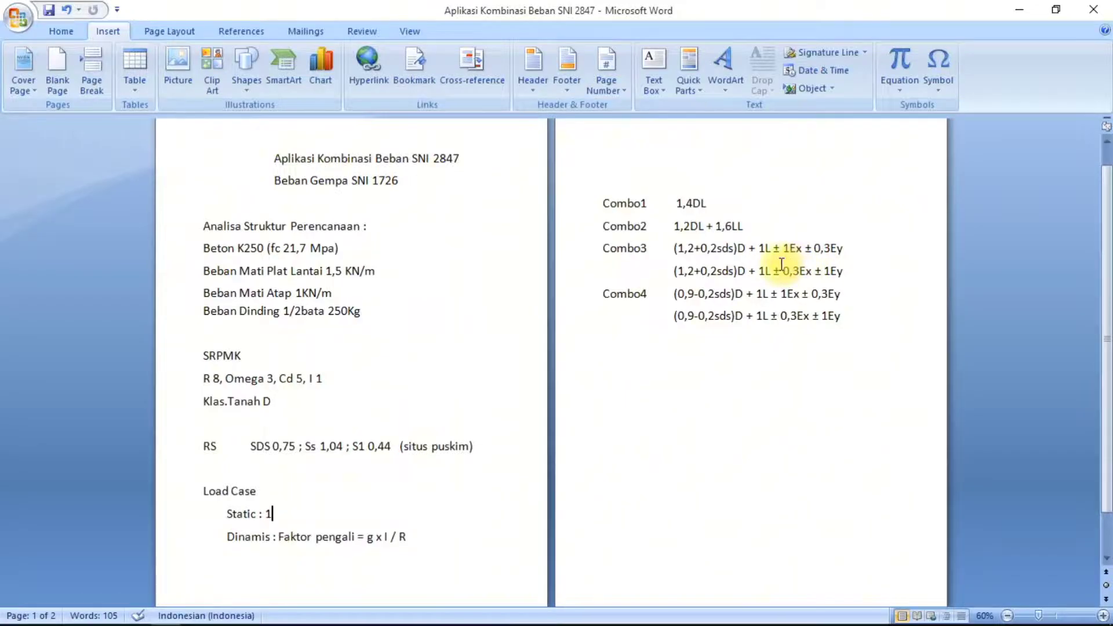
{"action": "key", "text": "alt+Tab"}
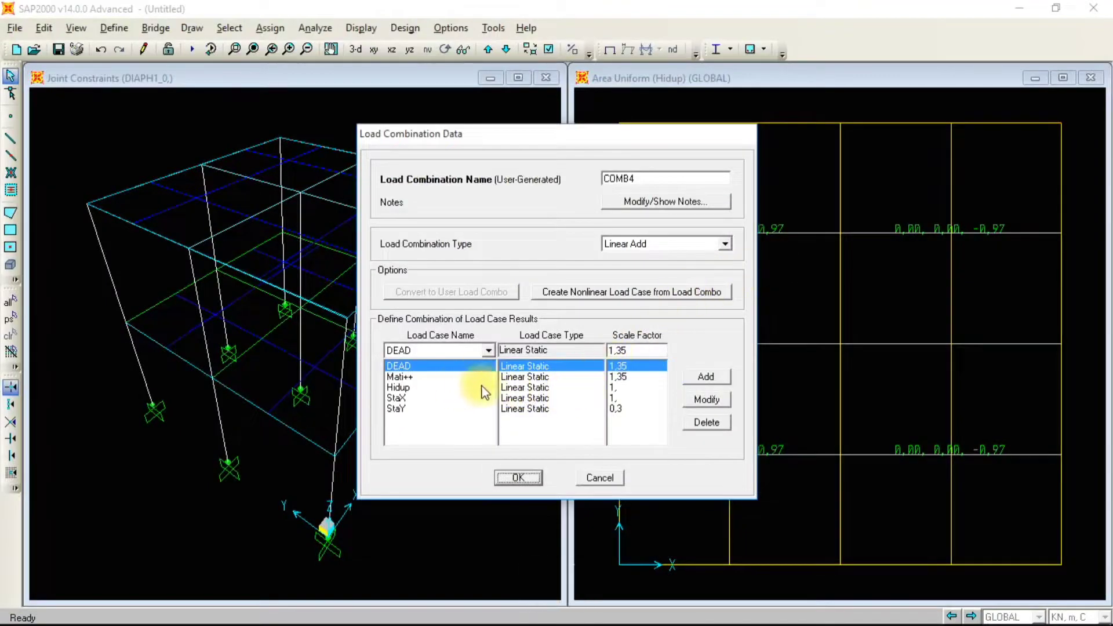
{"action": "left_click", "coordinate": [615, 408]}
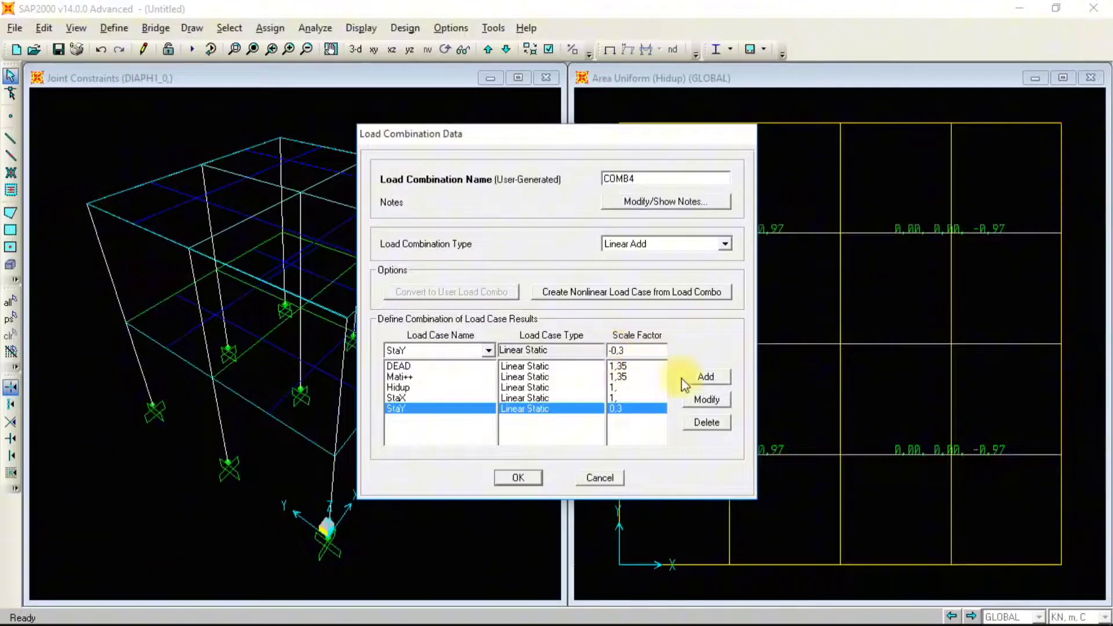
{"action": "type", "text": "-"}
{"action": "left_click", "coordinate": [707, 399]}
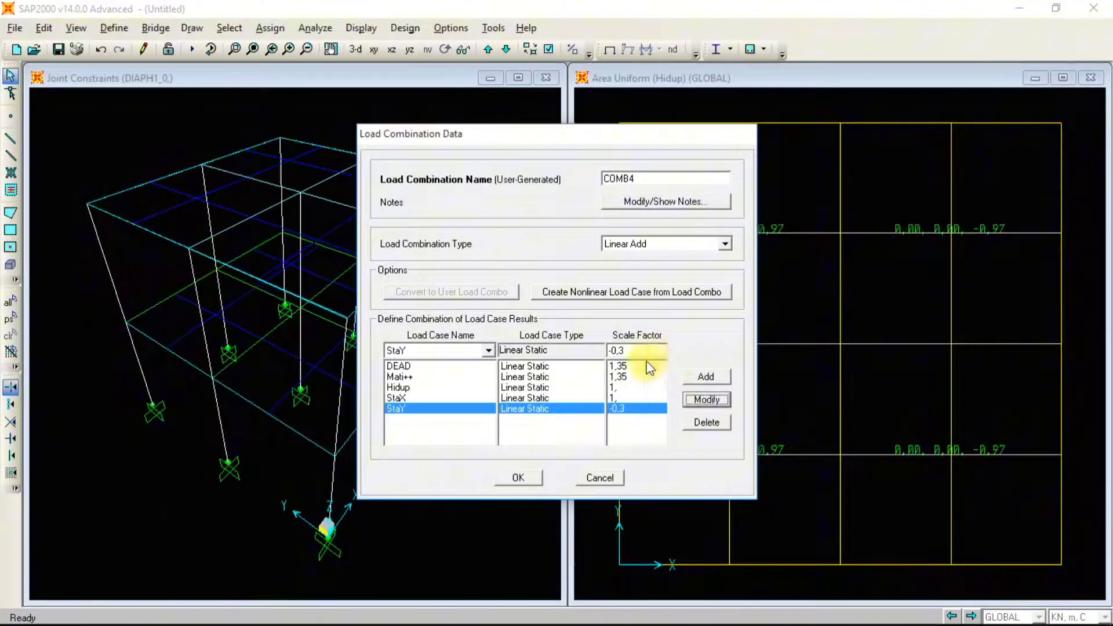
{"action": "left_click", "coordinate": [526, 476]}
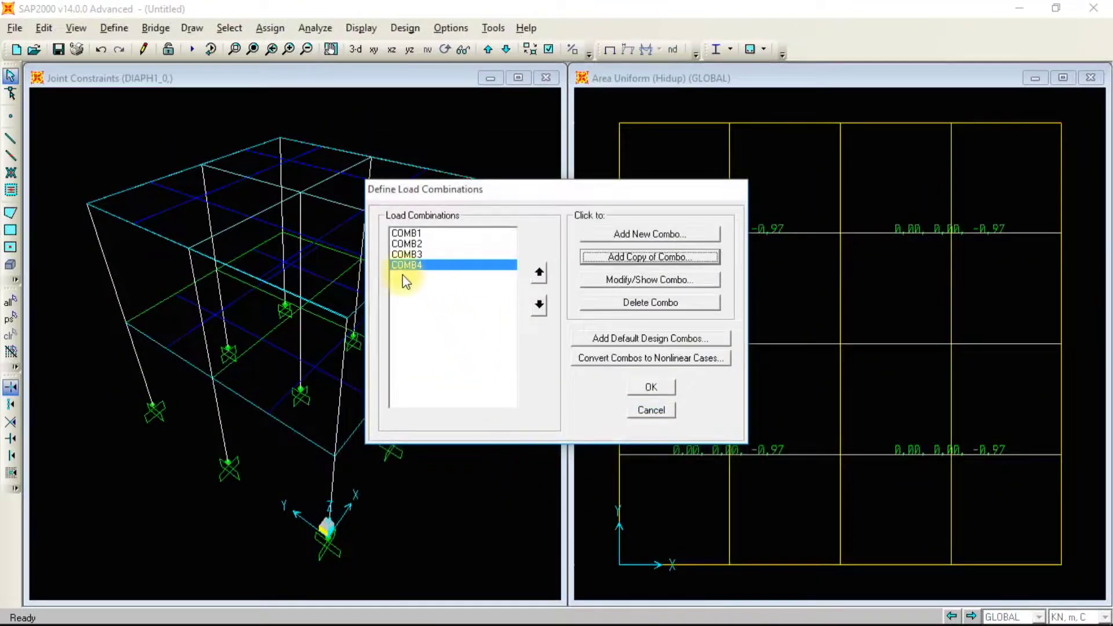
Change the StaX scale factor in COMB3 to -1 and accept the combination
{"action": "left_click", "coordinate": [407, 255]}
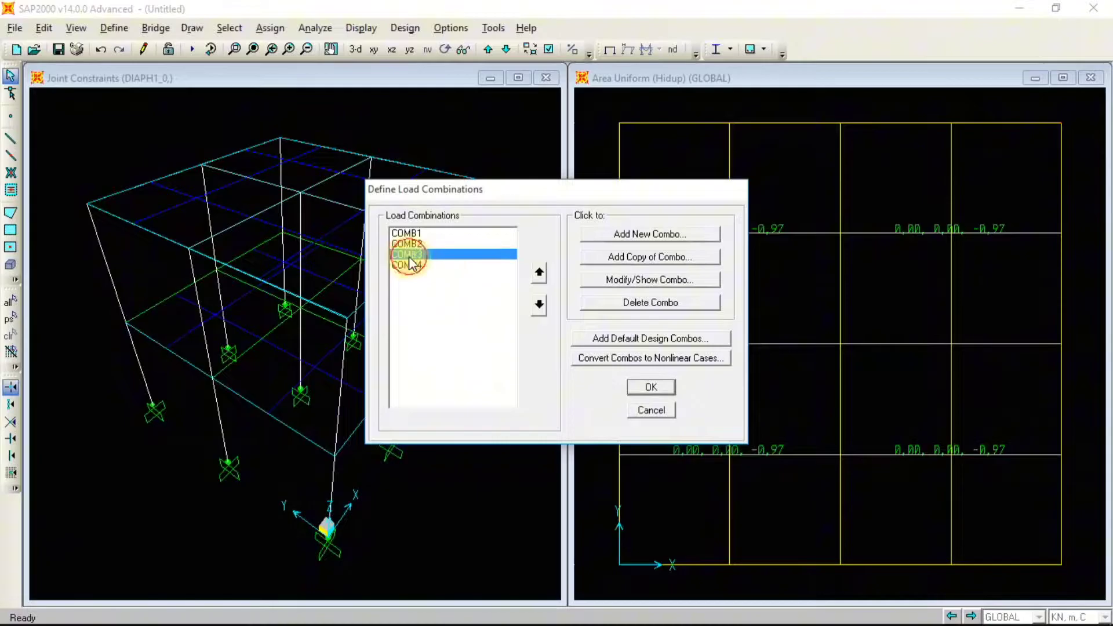
{"action": "left_click", "coordinate": [627, 281]}
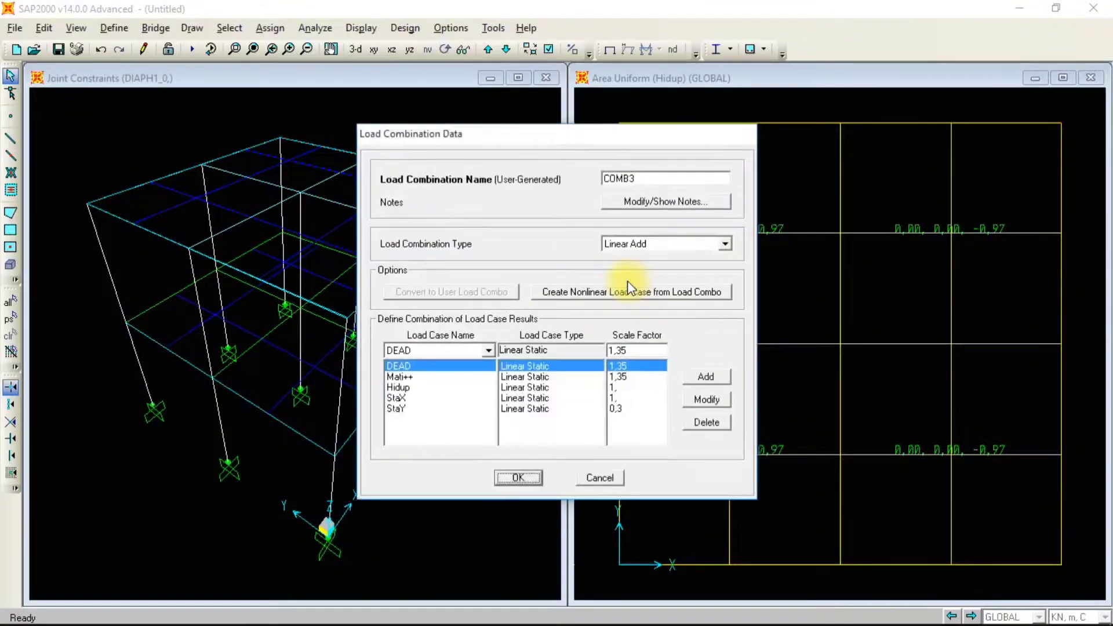
{"action": "left_click", "coordinate": [612, 398]}
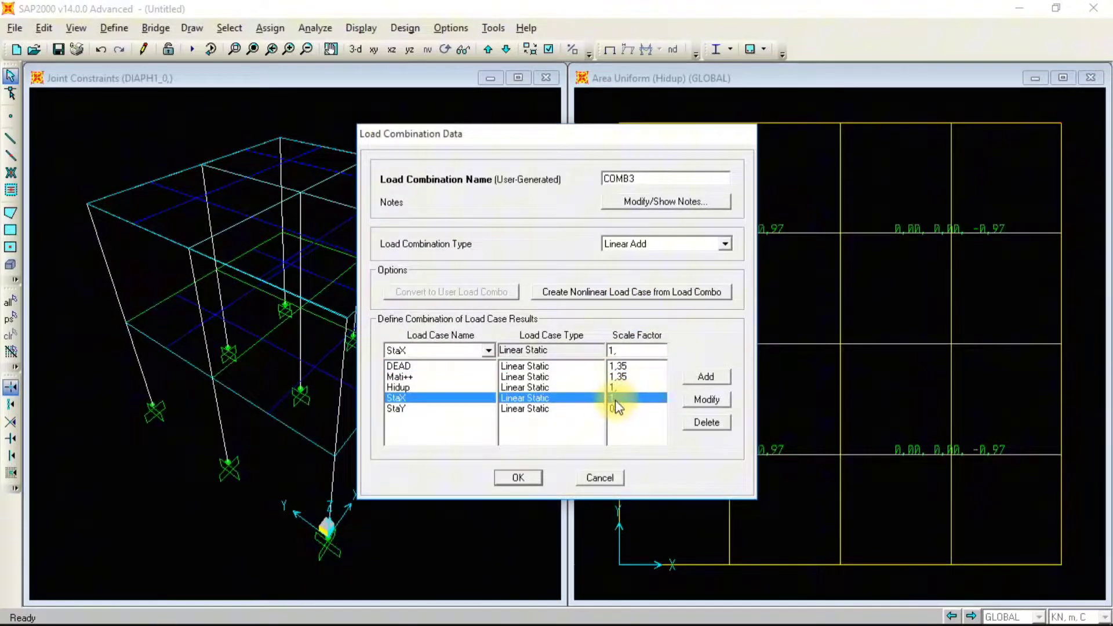
{"action": "double_click", "coordinate": [609, 350]}
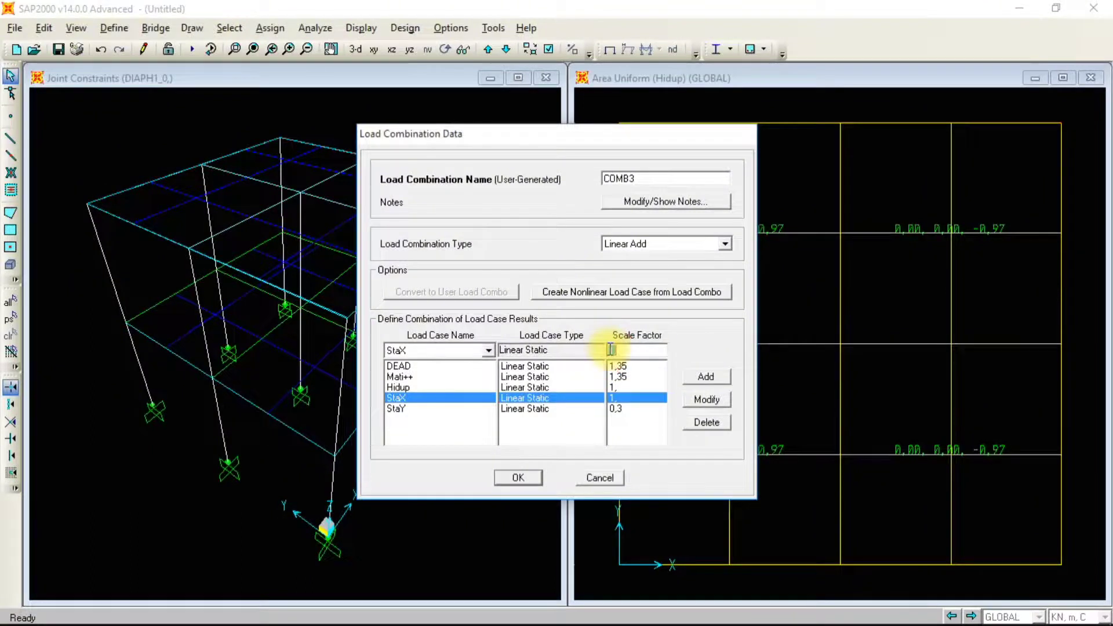
{"action": "left_click", "coordinate": [609, 349]}
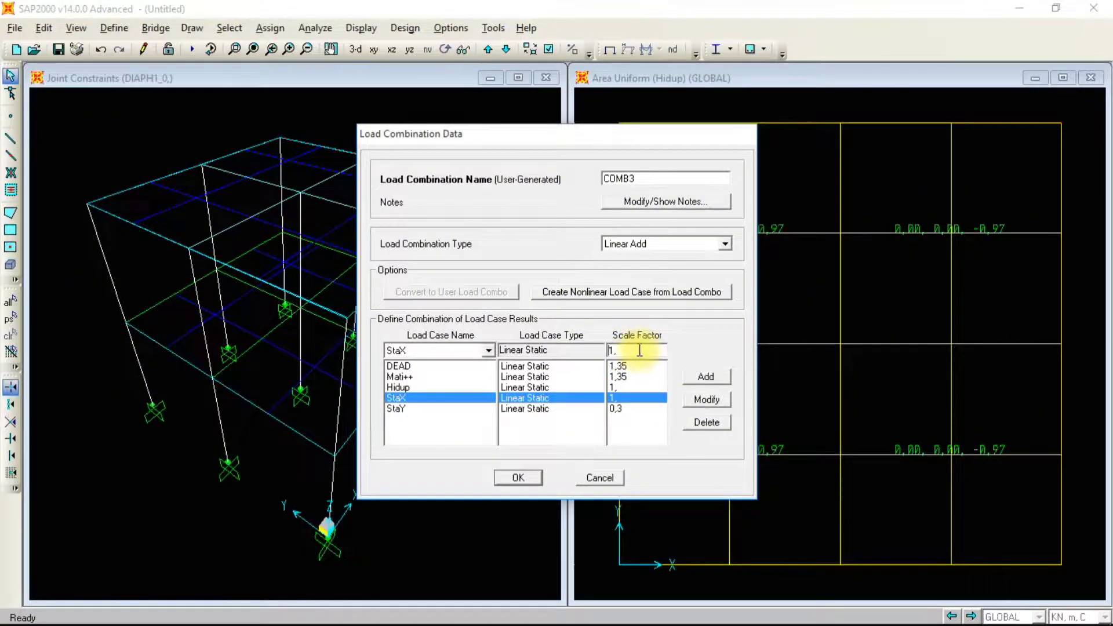
{"action": "left_click", "coordinate": [706, 400]}
{"action": "left_click", "coordinate": [534, 479]}
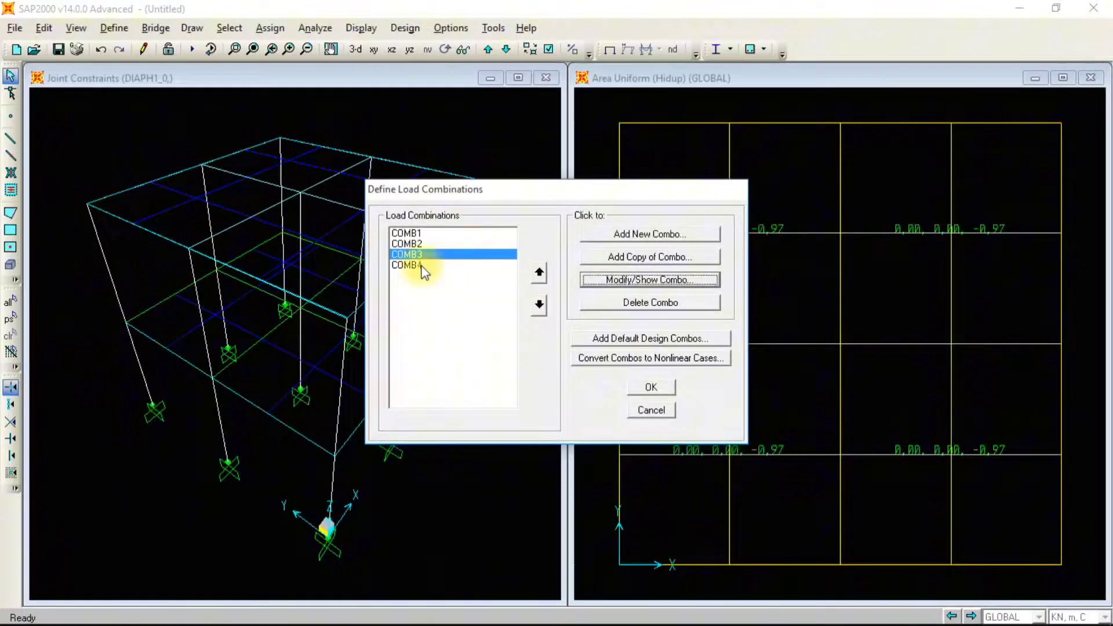
Reopen COMB3, restore its StaX scale factor to 1 and accept the combination
{"action": "left_click", "coordinate": [621, 280]}
{"action": "left_click", "coordinate": [610, 397]}
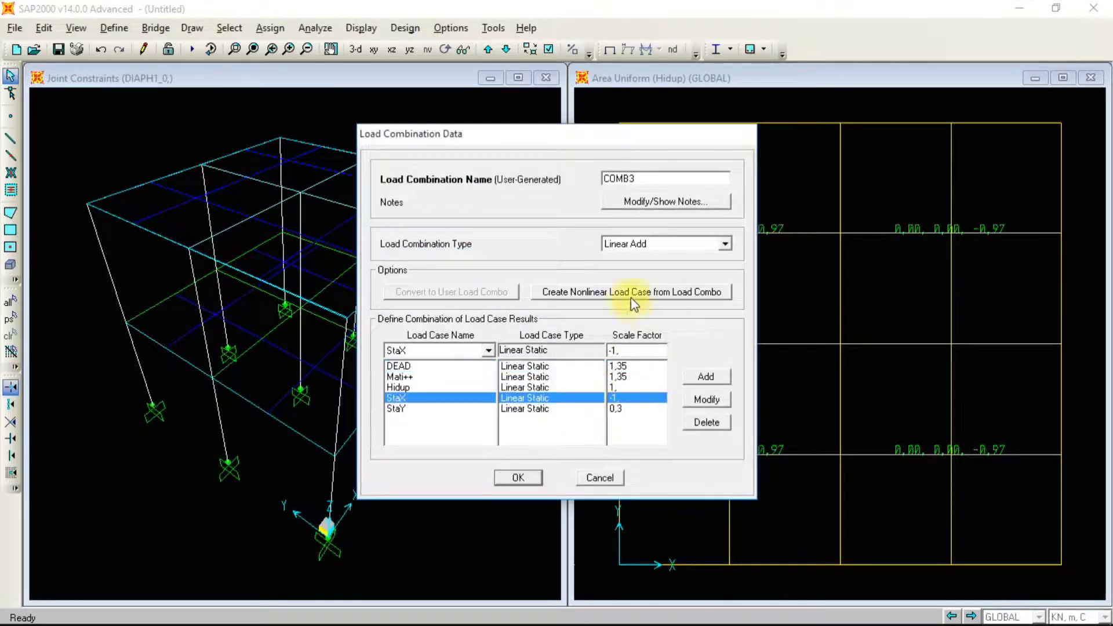
{"action": "left_click", "coordinate": [612, 349]}
{"action": "left_click_drag", "start_coordinate": [607, 350], "coordinate": [613, 349]}
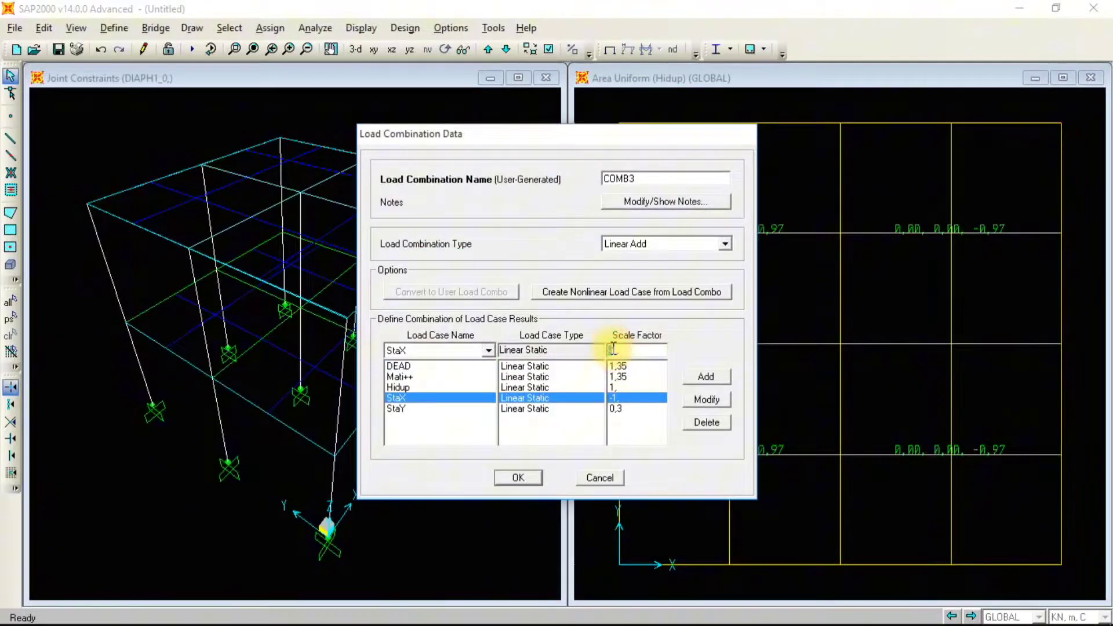
{"action": "key", "text": "Delete"}
{"action": "left_click", "coordinate": [707, 399]}
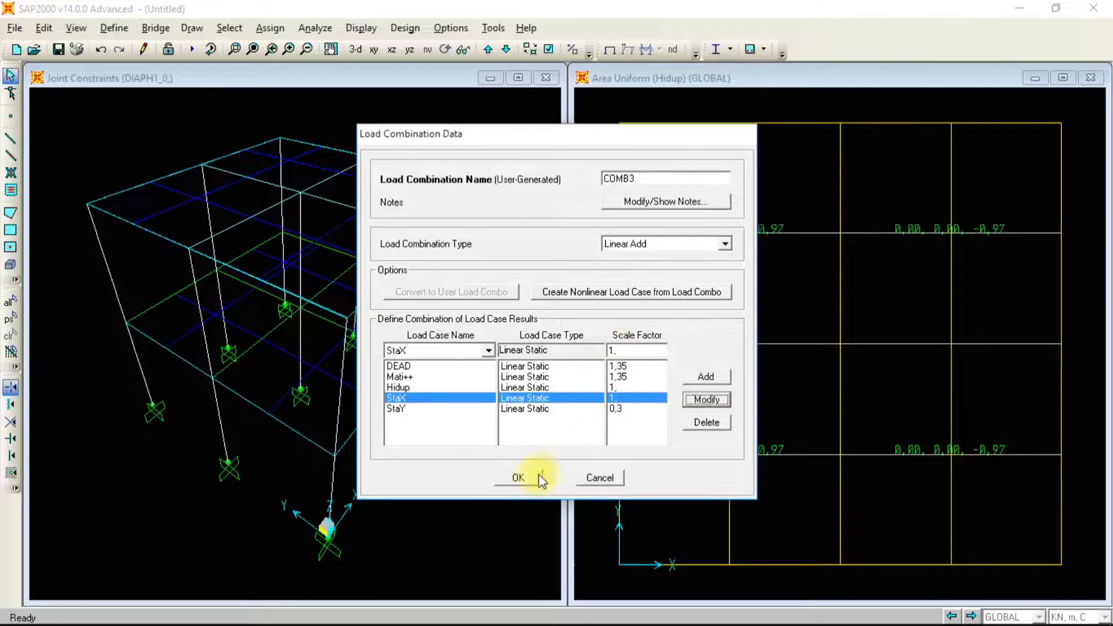
{"action": "left_click", "coordinate": [521, 477]}
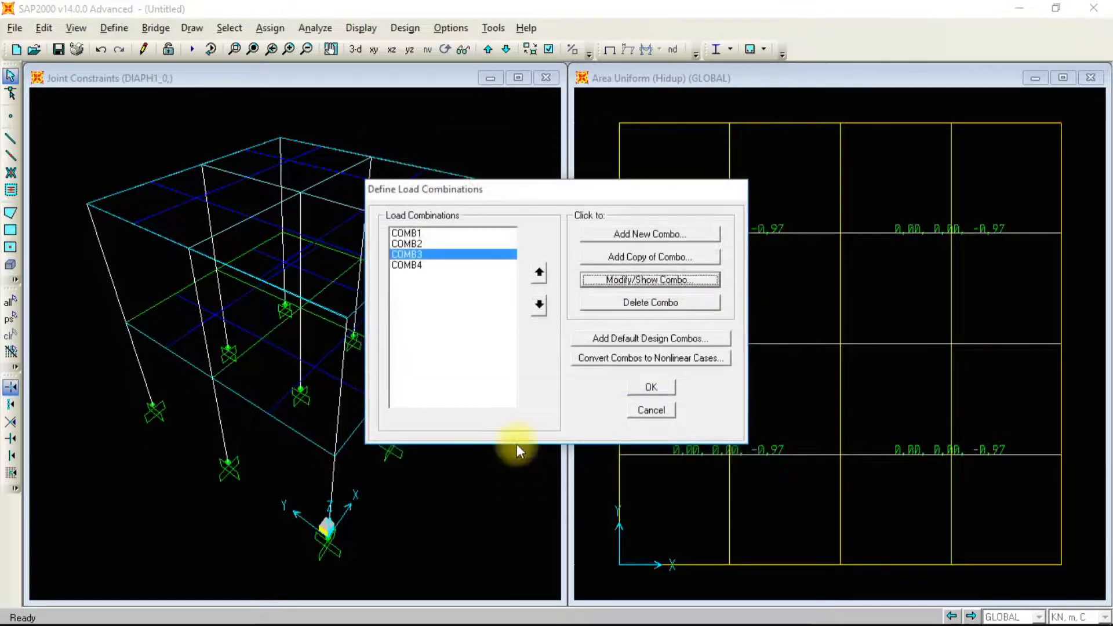
{"action": "left_click", "coordinate": [616, 281]}
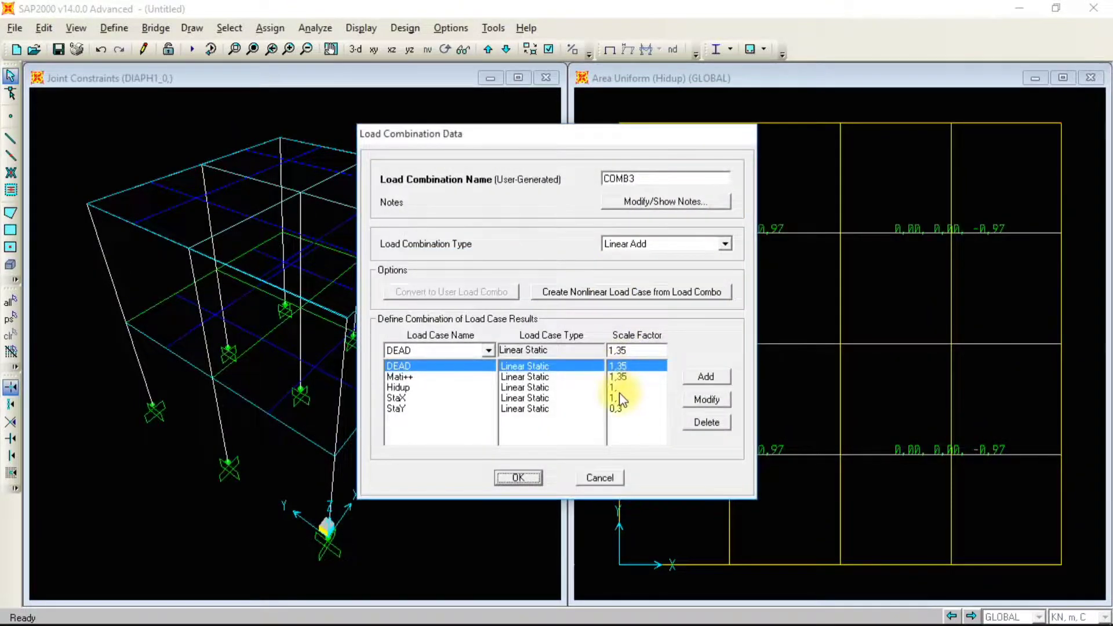
{"action": "left_click", "coordinate": [613, 398]}
{"action": "left_click", "coordinate": [600, 477]}
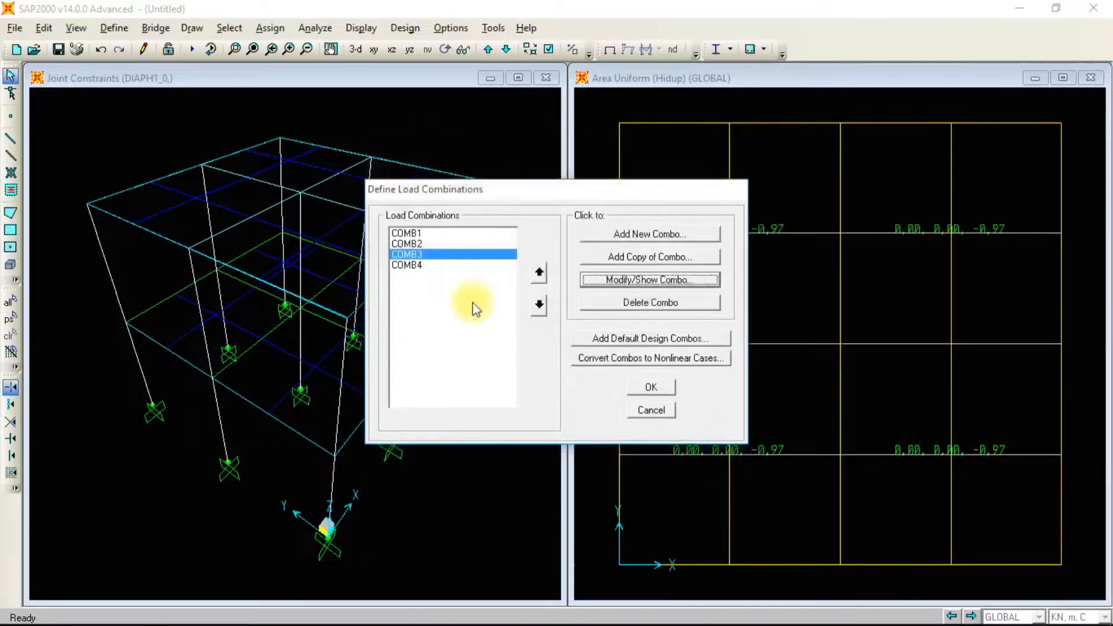
Create a copy of COMB3, set the copy's StaX scale factor to -1 and accept the combination
{"action": "left_click", "coordinate": [632, 258]}
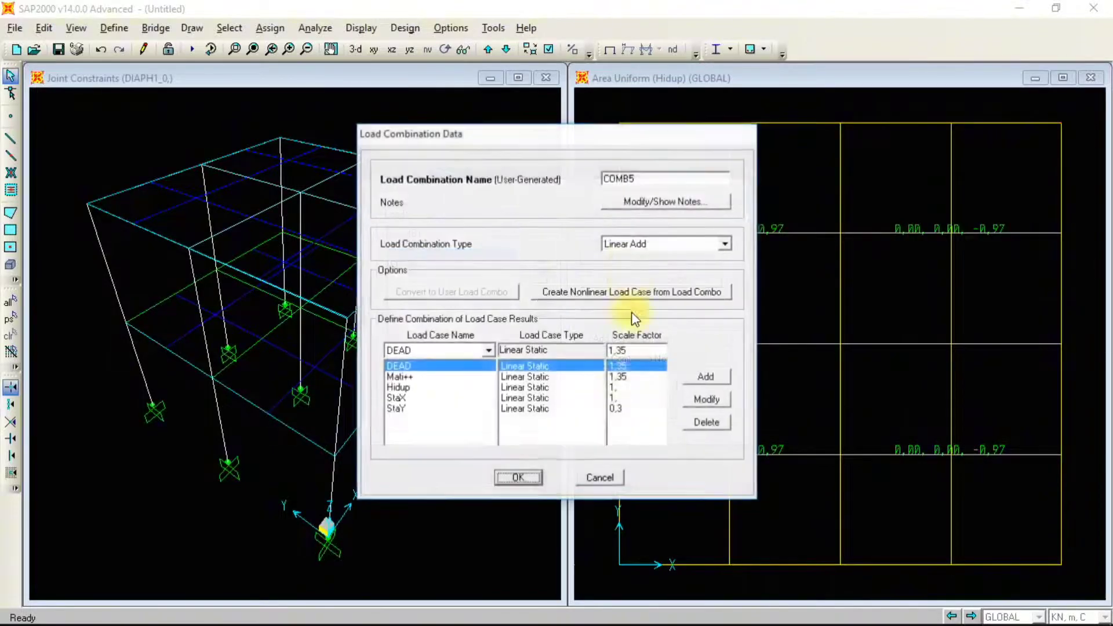
{"action": "left_click", "coordinate": [614, 398]}
{"action": "left_click", "coordinate": [616, 348]}
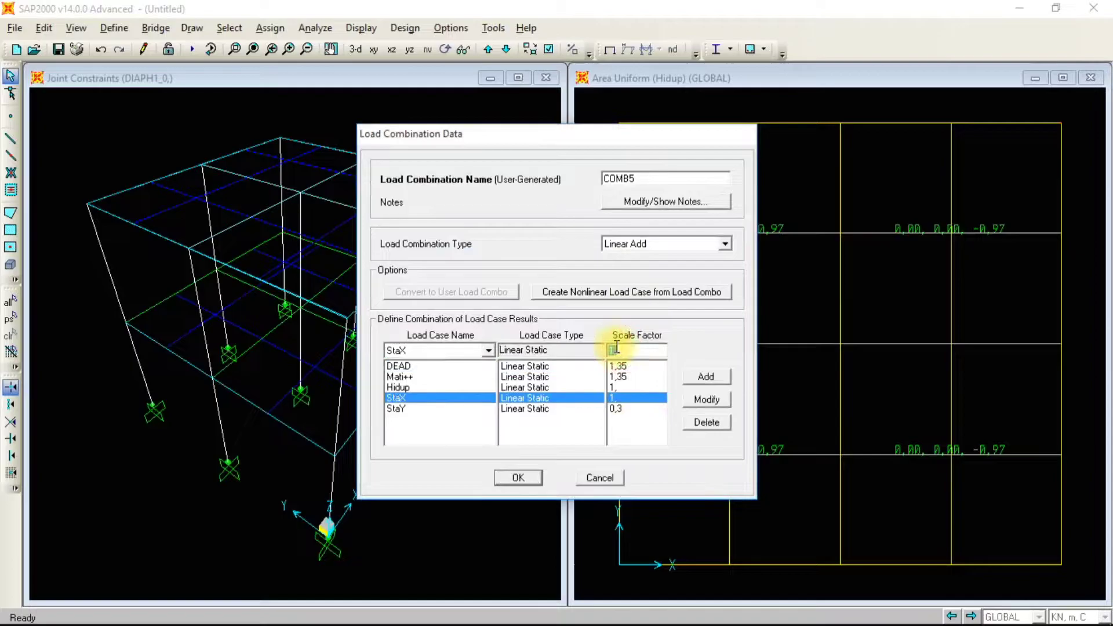
{"action": "left_click", "coordinate": [707, 400]}
{"action": "left_click", "coordinate": [517, 478]}
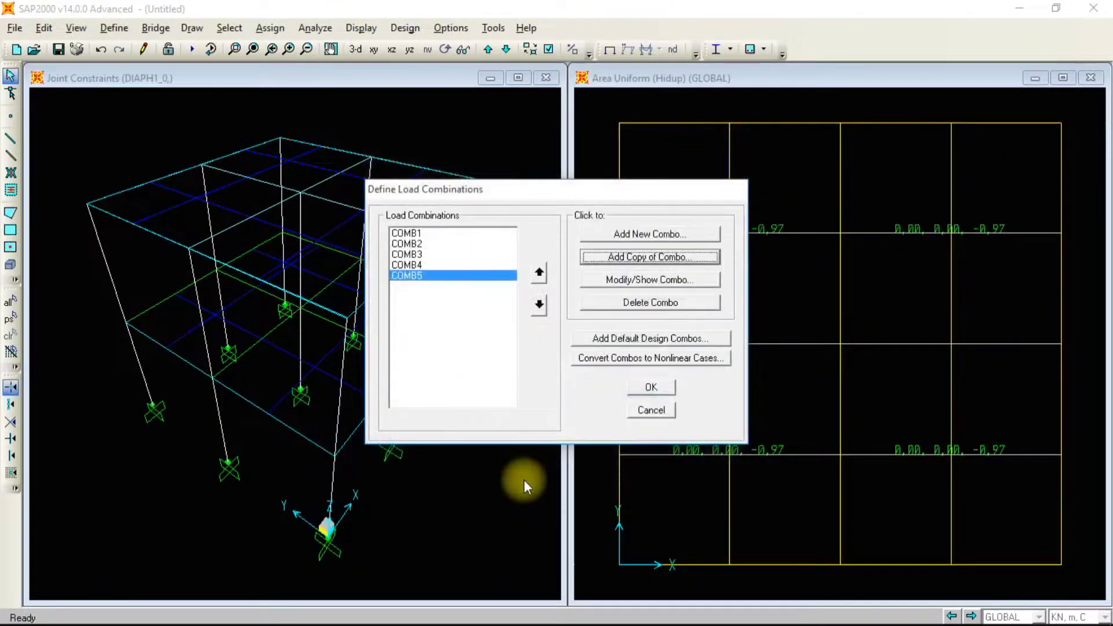
Inspect the scale factors of COMB3 against the first Combo3 formula in the Word document, leaving the combination unmodified
{"action": "left_click", "coordinate": [406, 276]}
{"action": "left_click", "coordinate": [412, 255]}
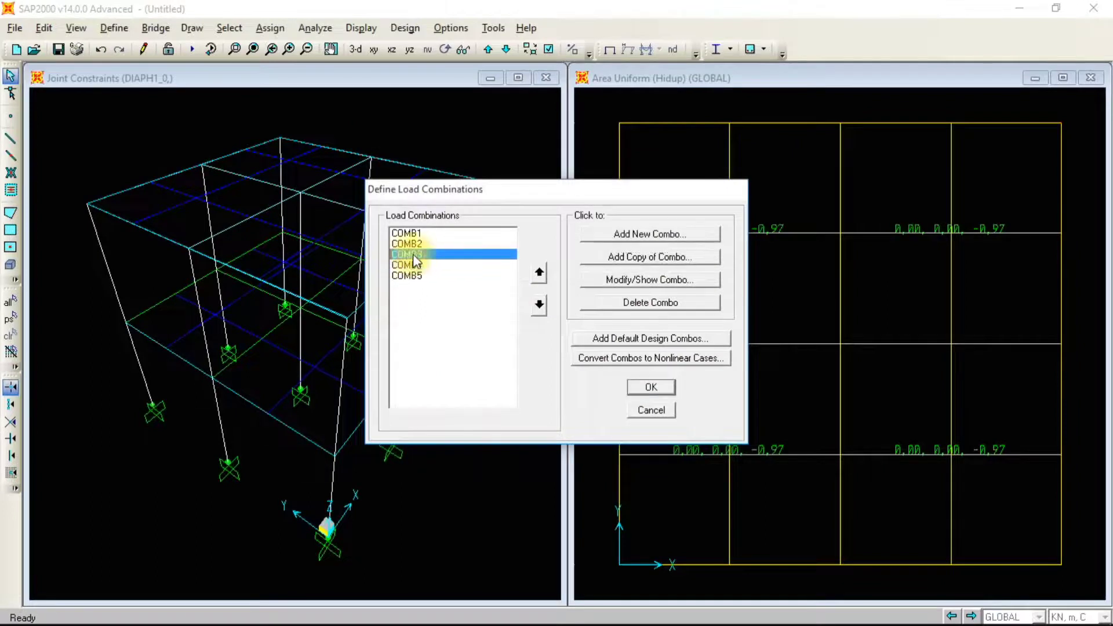
{"action": "left_click", "coordinate": [623, 280]}
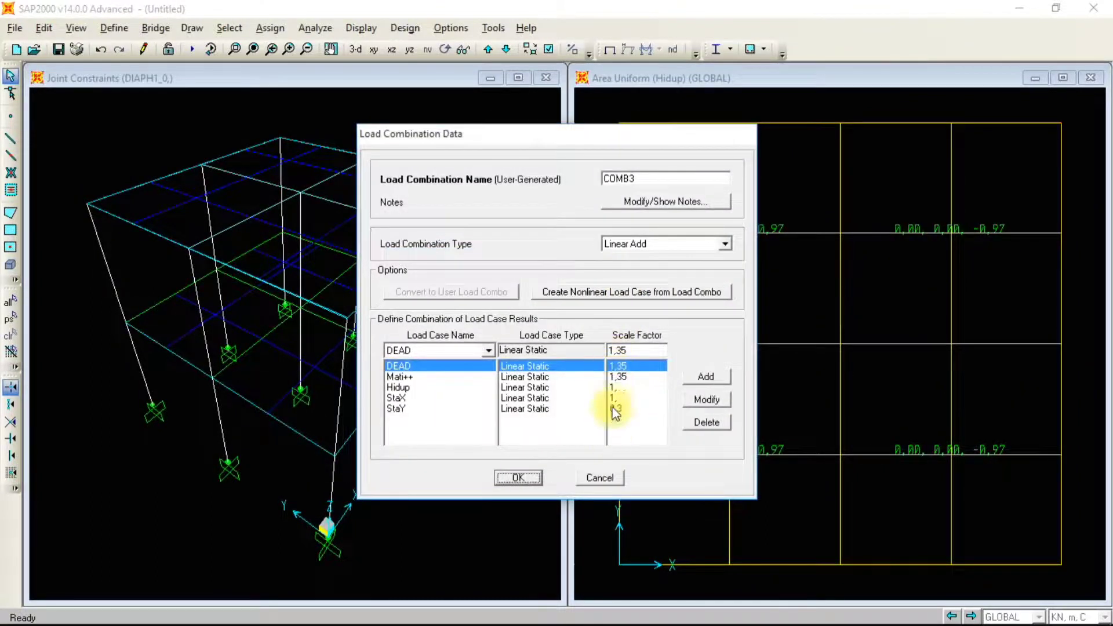
{"action": "key", "text": "alt+Tab"}
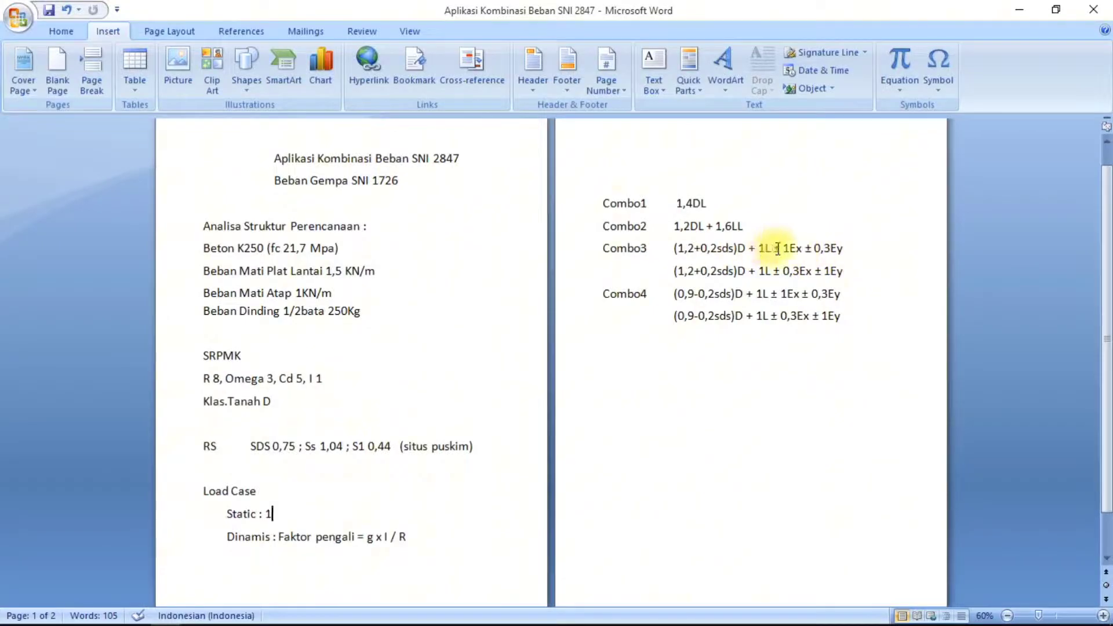
{"action": "key", "text": "alt+Tab"}
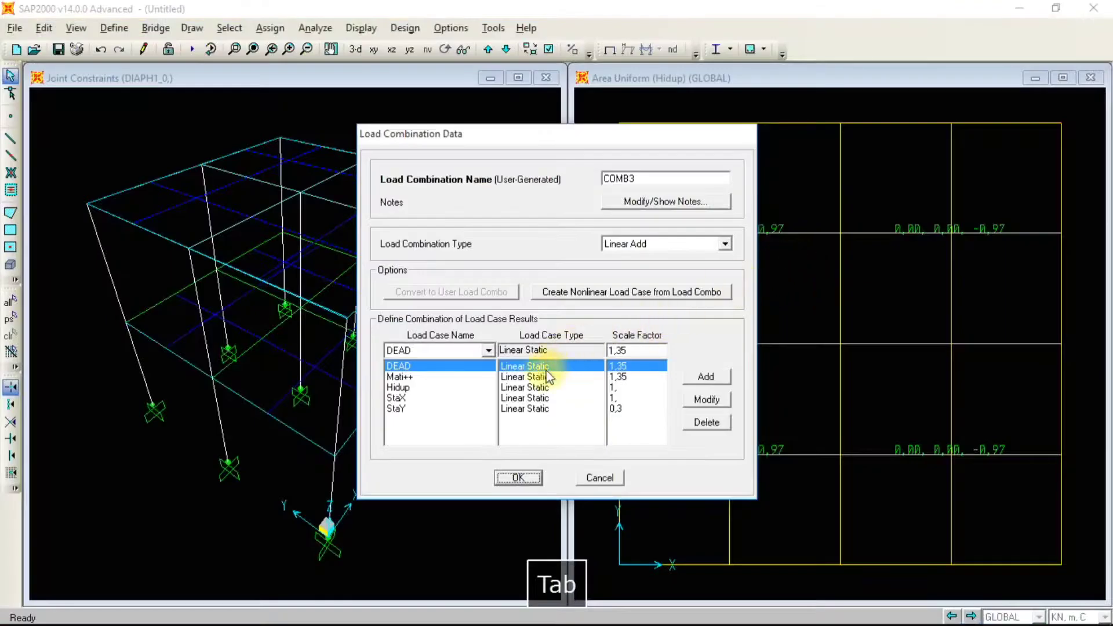
{"action": "left_click", "coordinate": [613, 479]}
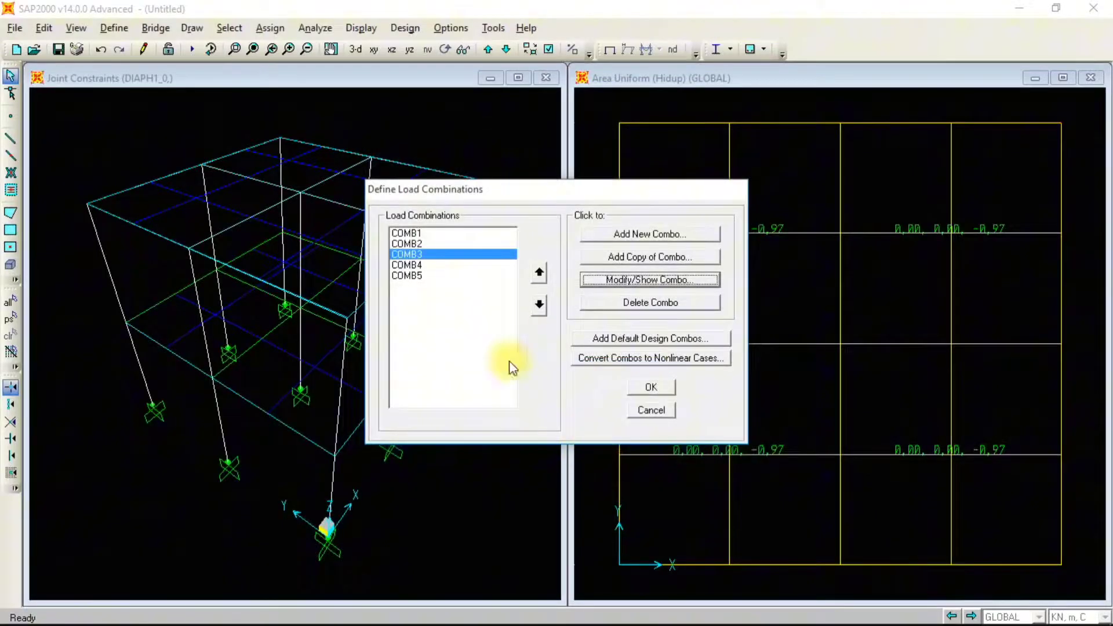
Compare the StaX and StaY signs in COMB4 with the Combo3 formula in the Word document
{"action": "left_click", "coordinate": [429, 268]}
{"action": "left_click", "coordinate": [687, 280]}
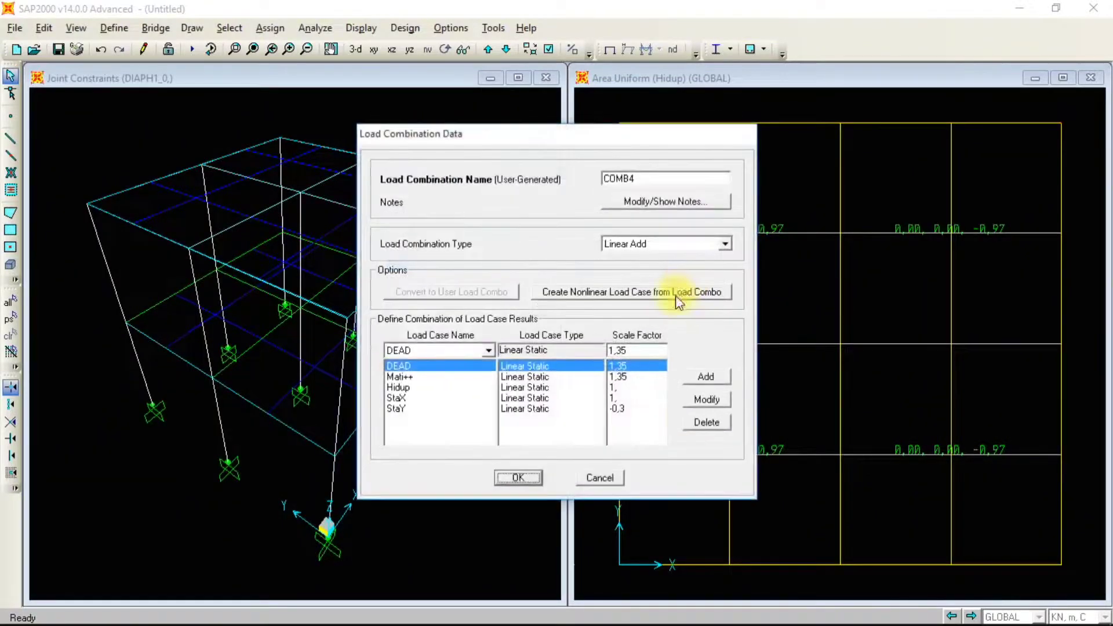
{"action": "key", "text": "alt+Tab"}
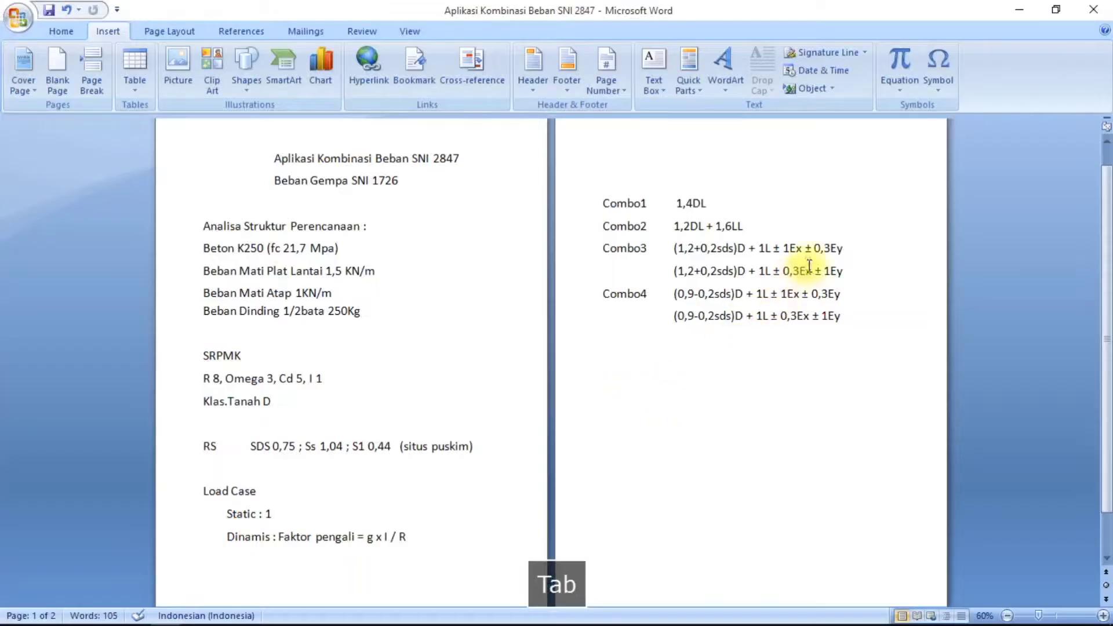
{"action": "key", "text": "alt+Tab"}
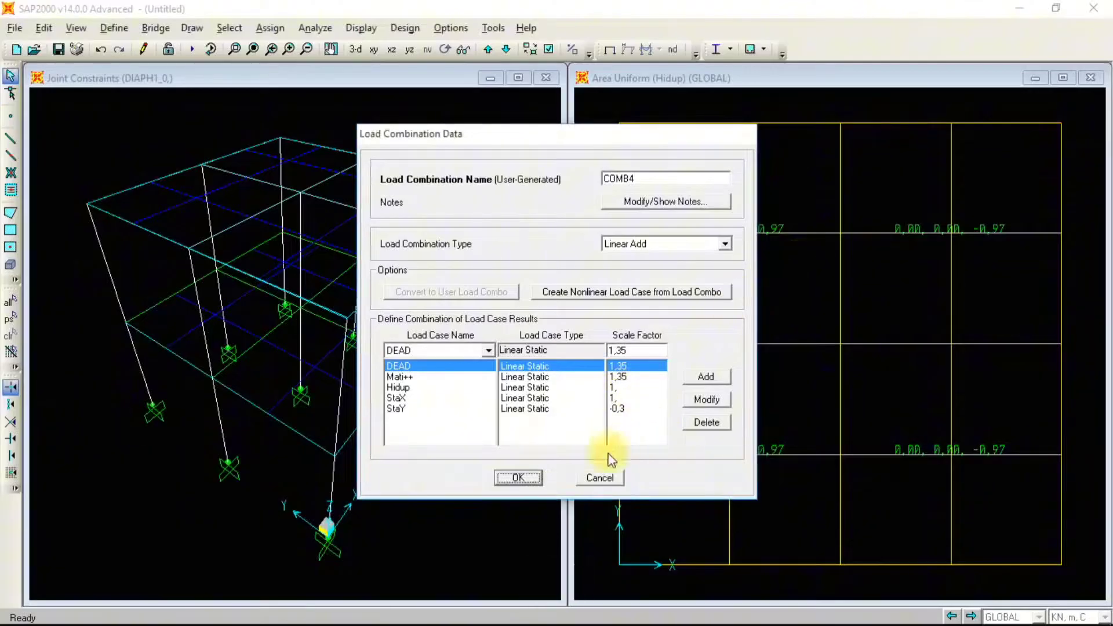
{"action": "left_click", "coordinate": [617, 474]}
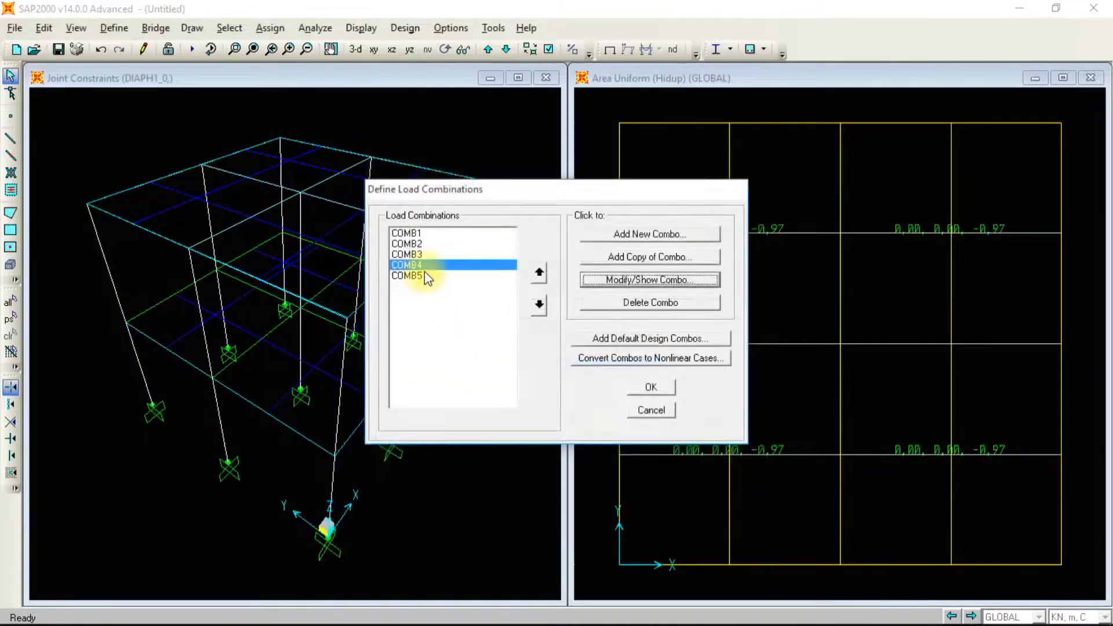
Compare the StaX and StaY signs in COMB5 with the Combo3 formula in the Word document
{"action": "left_click", "coordinate": [445, 277]}
{"action": "left_click", "coordinate": [677, 279]}
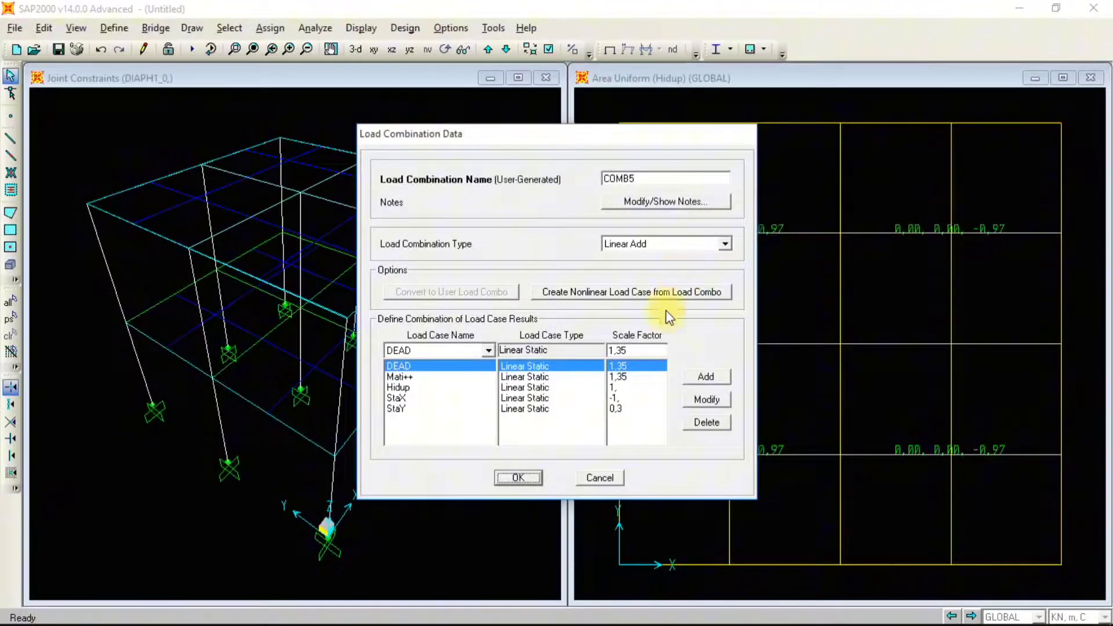
{"action": "key", "text": "alt+Tab"}
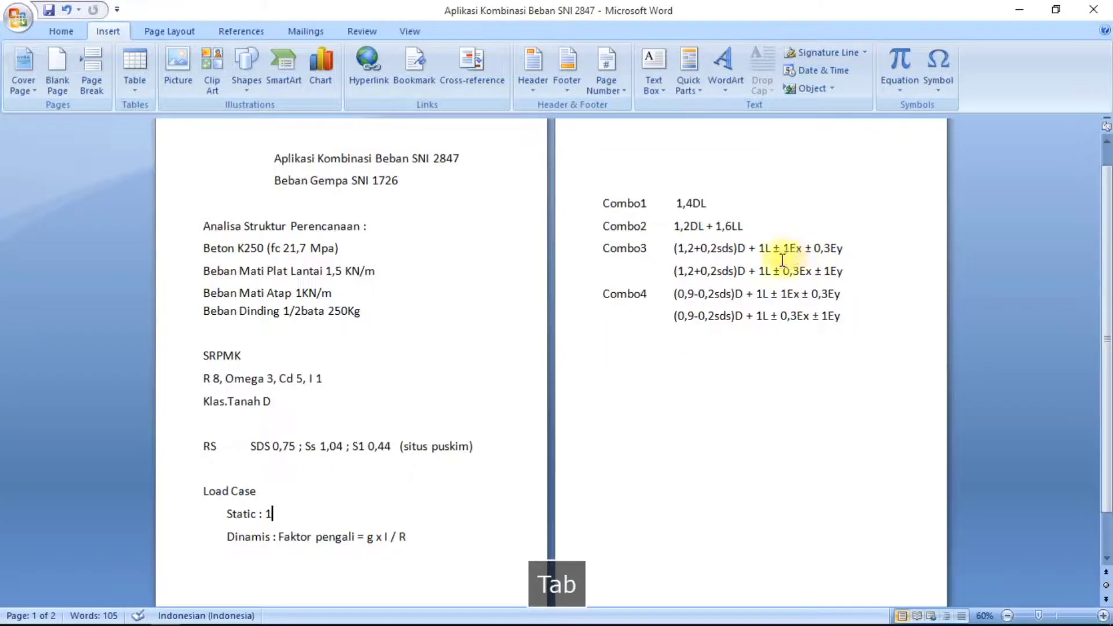
{"action": "key", "text": "alt+Tab"}
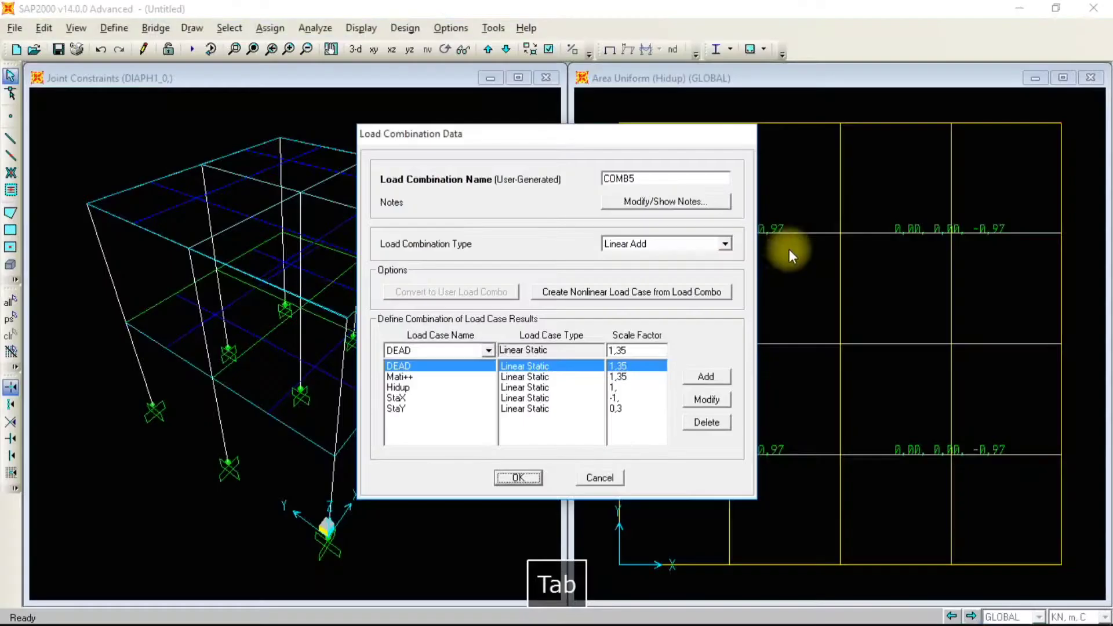
{"action": "left_click", "coordinate": [603, 479]}
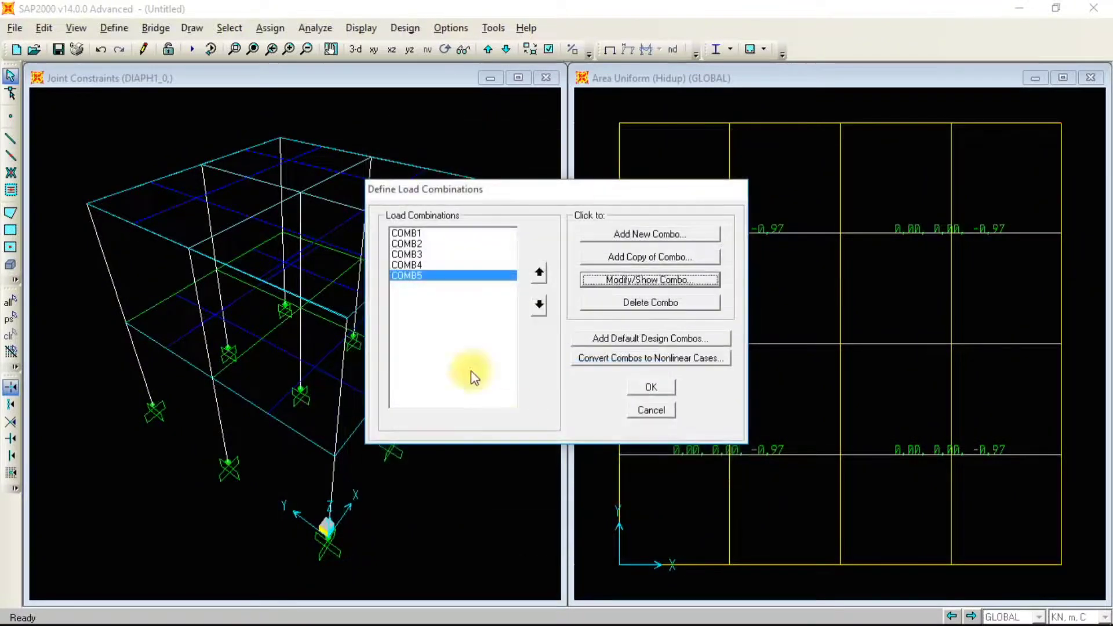
Create another copy of COMB3 and set the copy's StaY scale factor to -0,3
{"action": "left_click", "coordinate": [414, 255]}
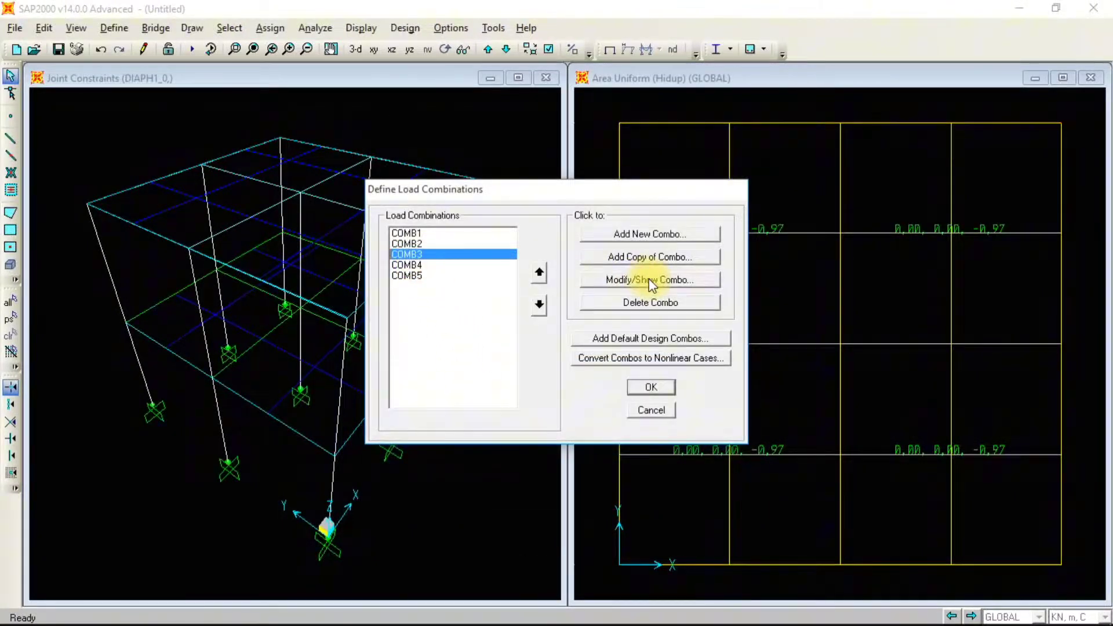
{"action": "left_click", "coordinate": [649, 255]}
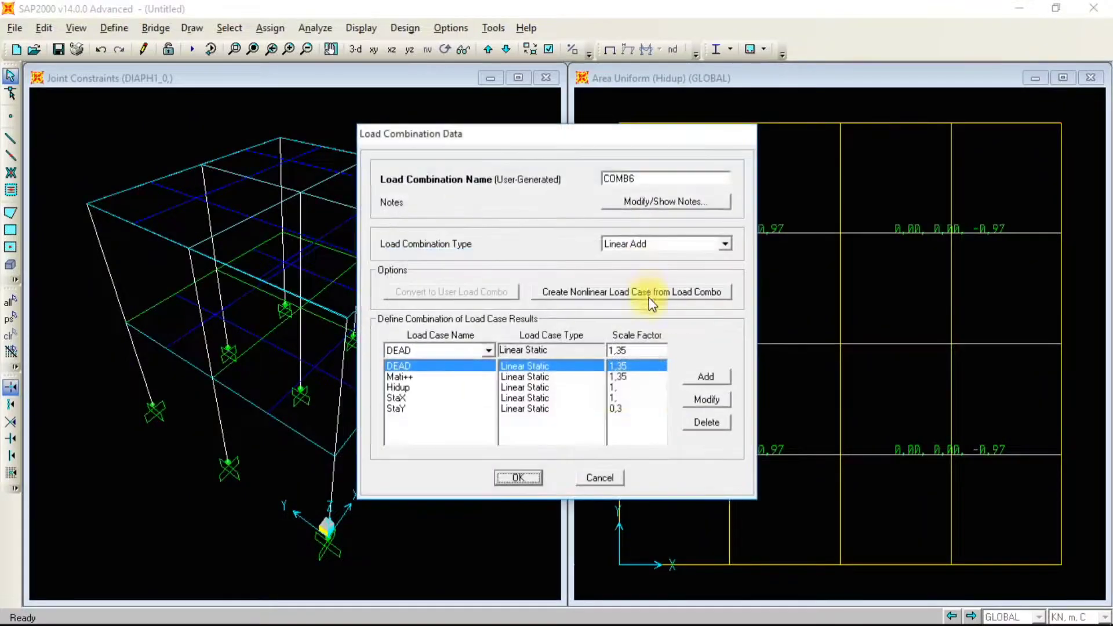
{"action": "left_click", "coordinate": [618, 397]}
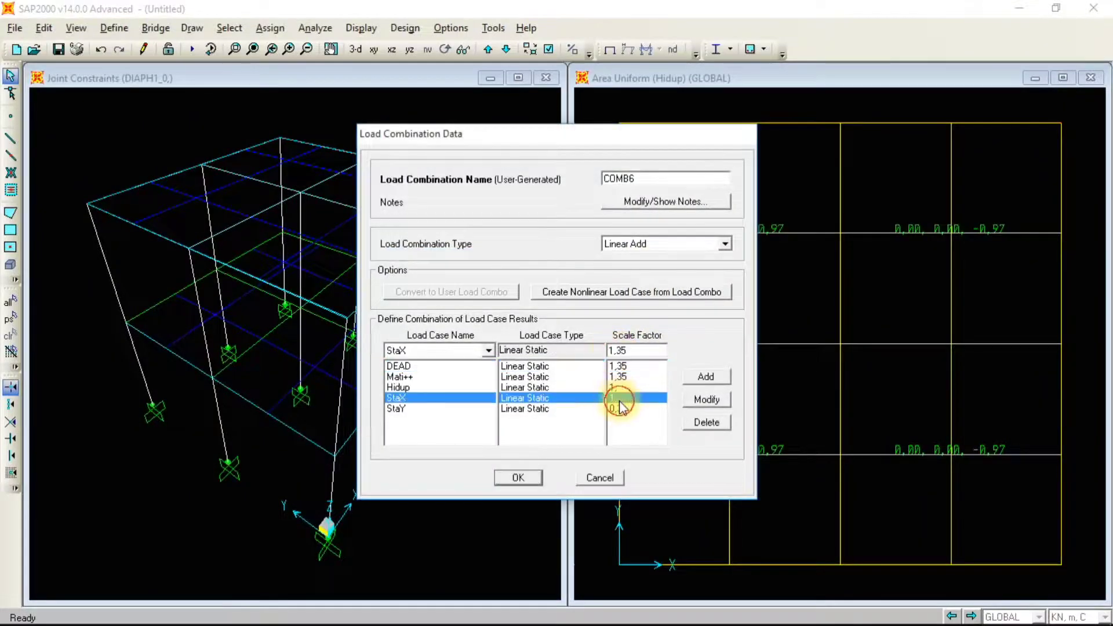
{"action": "left_click", "coordinate": [610, 347]}
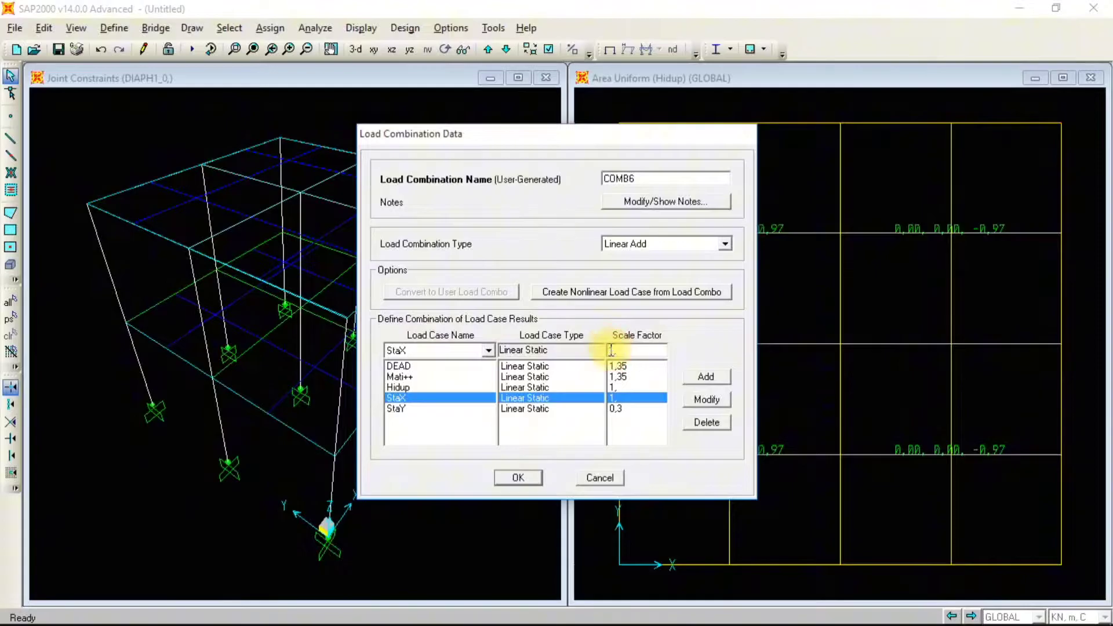
{"action": "type", "text": "-"}
{"action": "left_click", "coordinate": [620, 412]}
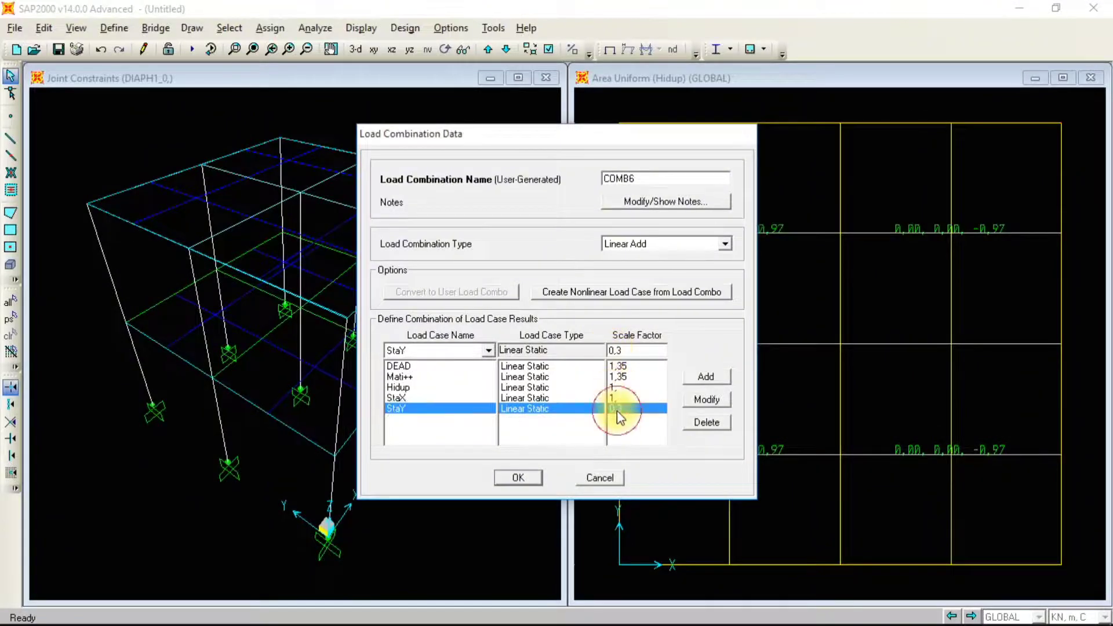
{"action": "left_click", "coordinate": [614, 351]}
{"action": "key", "text": "BackSpace"}
{"action": "key", "text": "BackSpace"}
{"action": "key", "text": "BackSpace"}
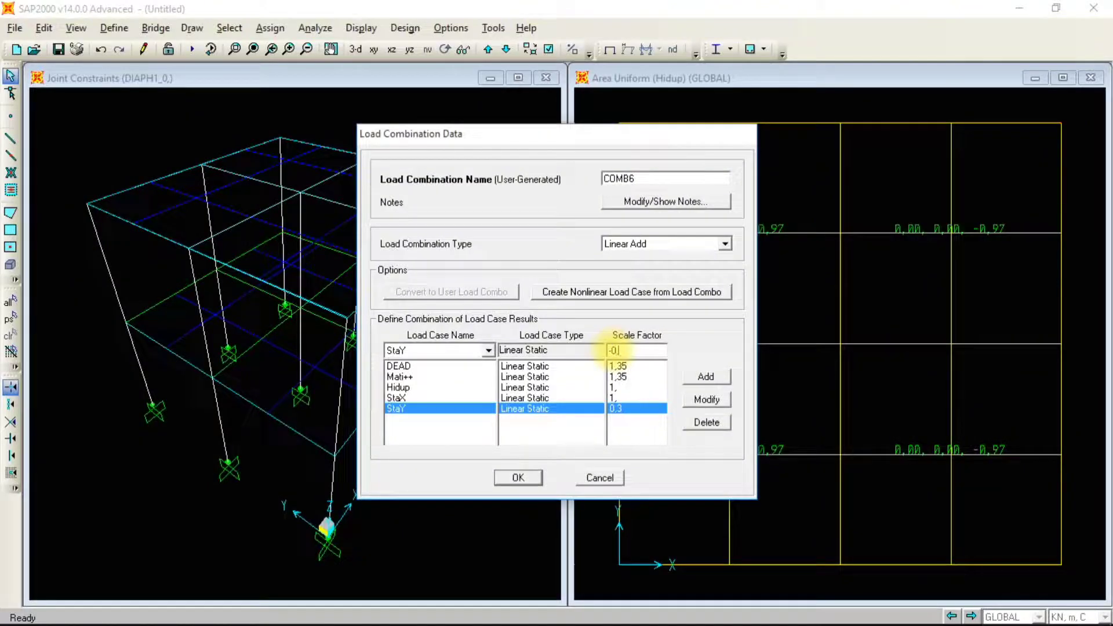
{"action": "left_click", "coordinate": [702, 401]}
Set the StaX scale factor in COMB6 to -1 and accept the combination
{"action": "left_click", "coordinate": [616, 396]}
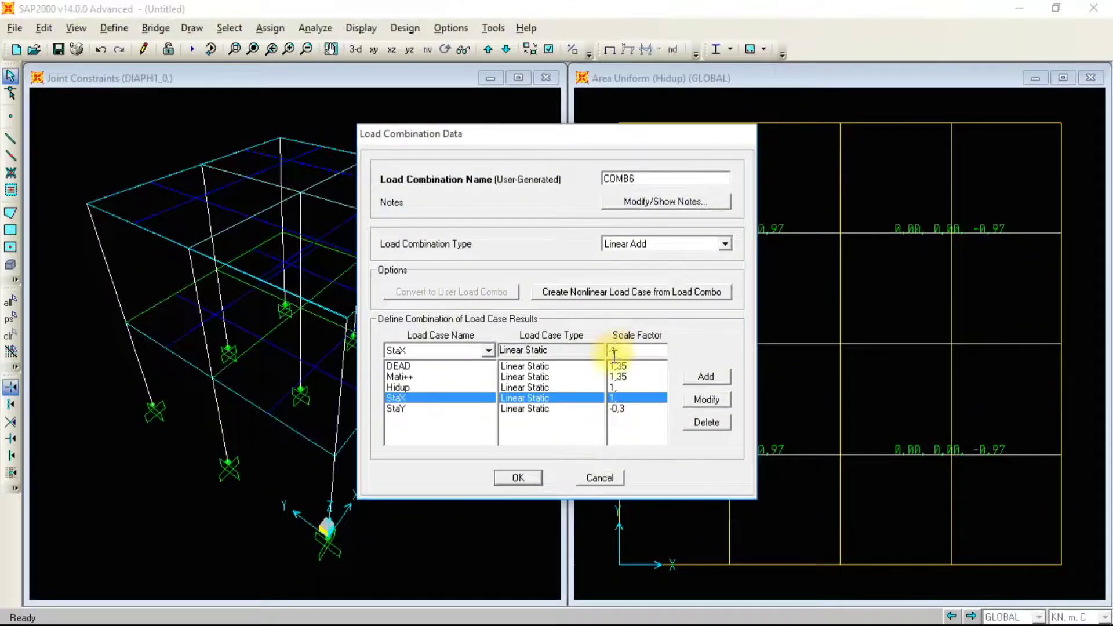
{"action": "type", "text": "-1"}
{"action": "left_click", "coordinate": [707, 397]}
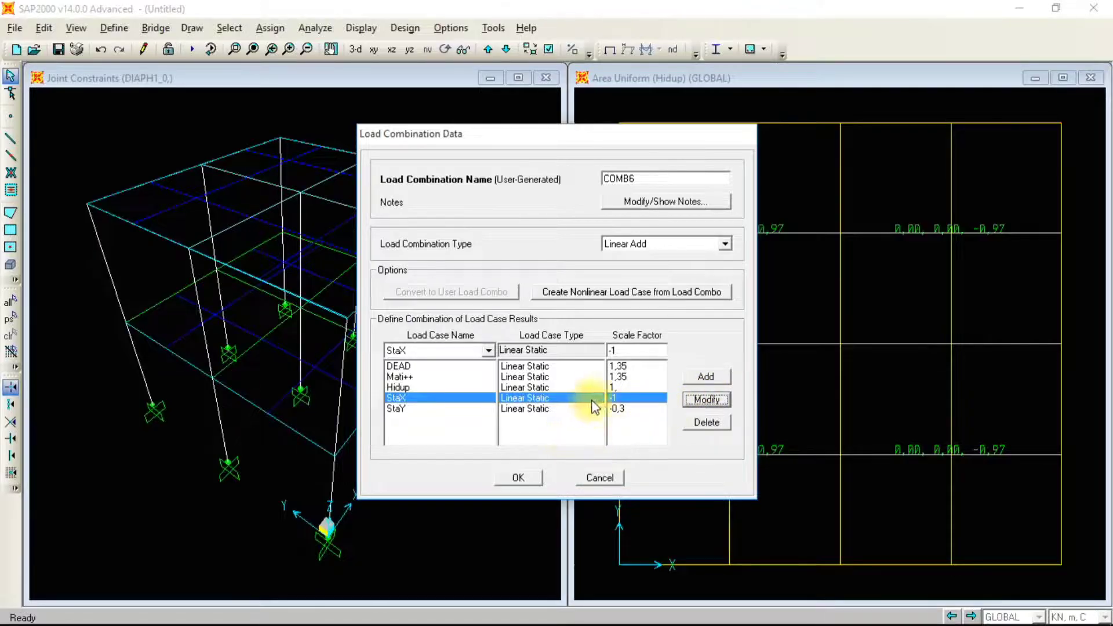
{"action": "left_click", "coordinate": [538, 477]}
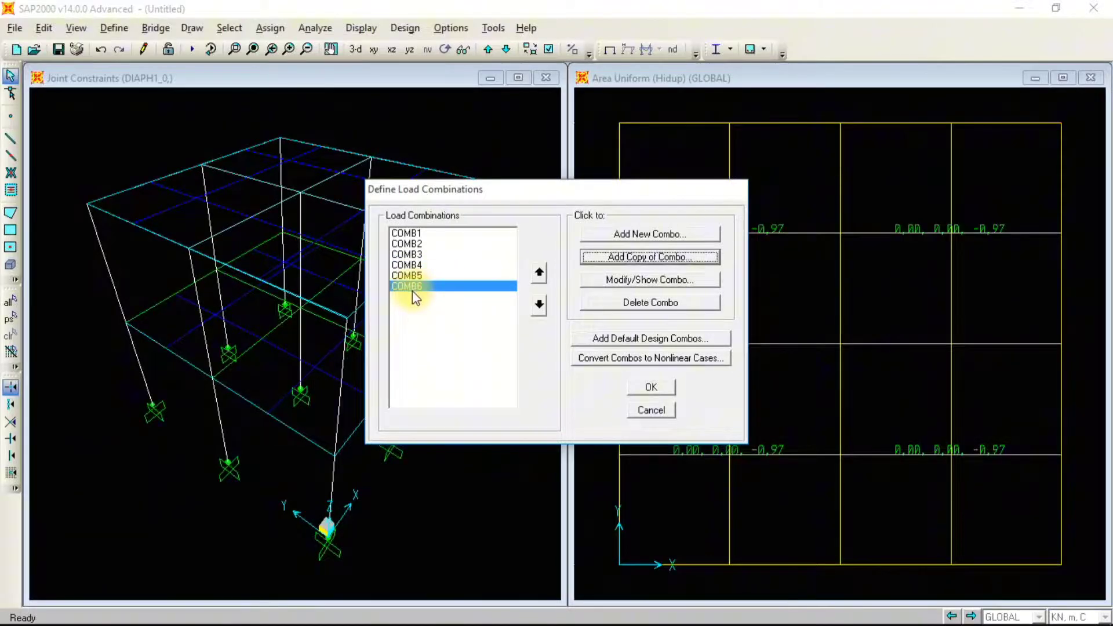
Review the two Combo3 formulas in the Word document, with 1Ex ± 0,3Ey and with 0,3Ex ± 1Ey
{"action": "key", "text": "alt+Tab"}
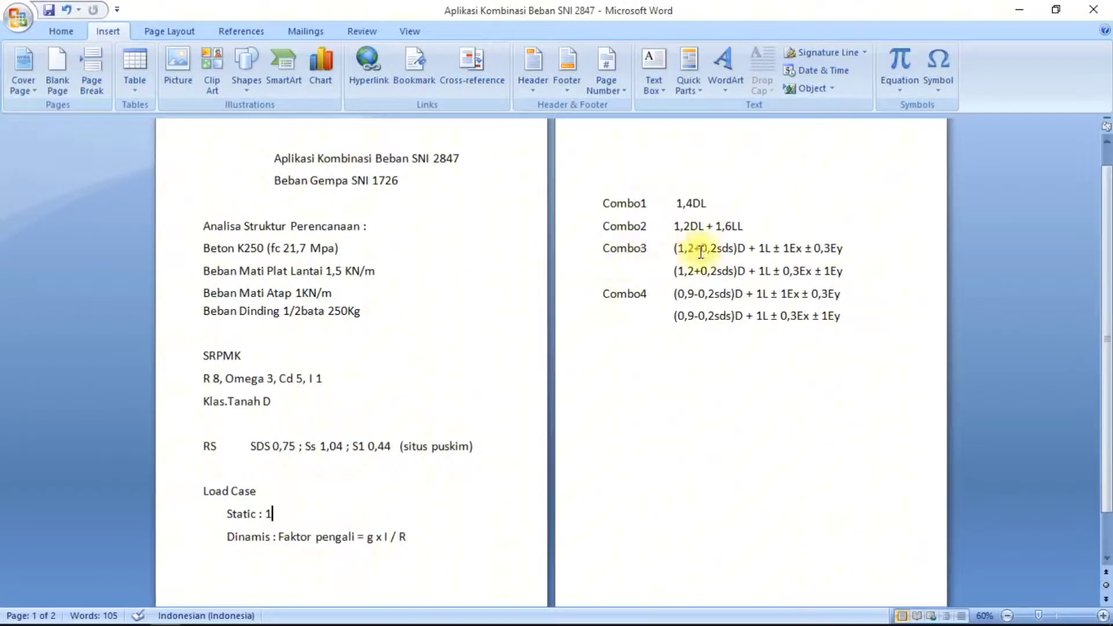
{"action": "left_click_drag", "start_coordinate": [676, 250], "coordinate": [841, 248]}
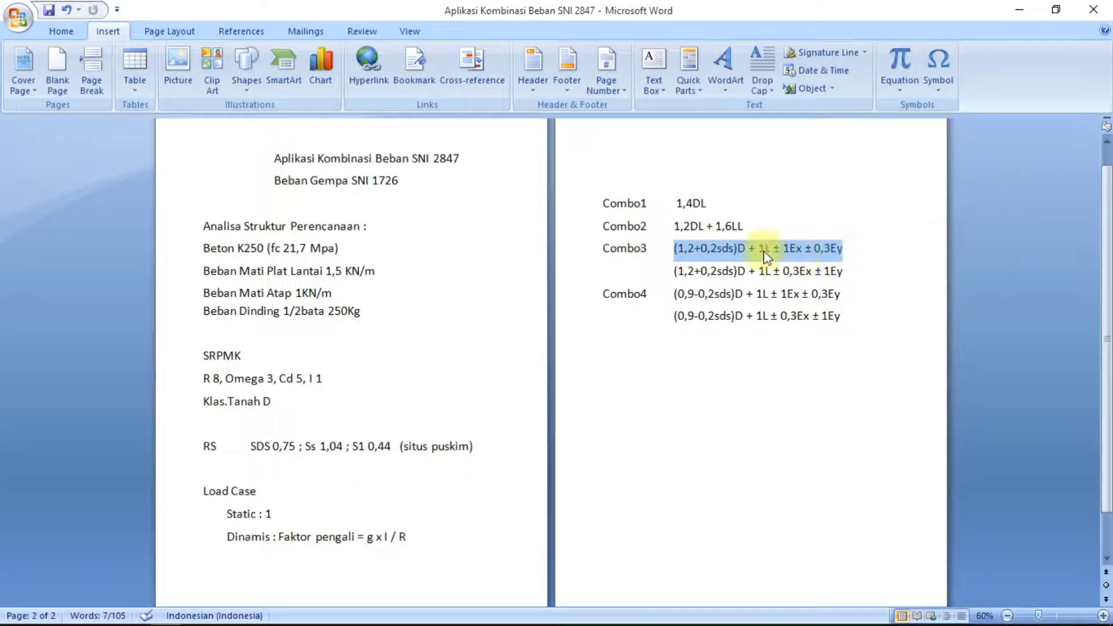
{"action": "left_click", "coordinate": [687, 271]}
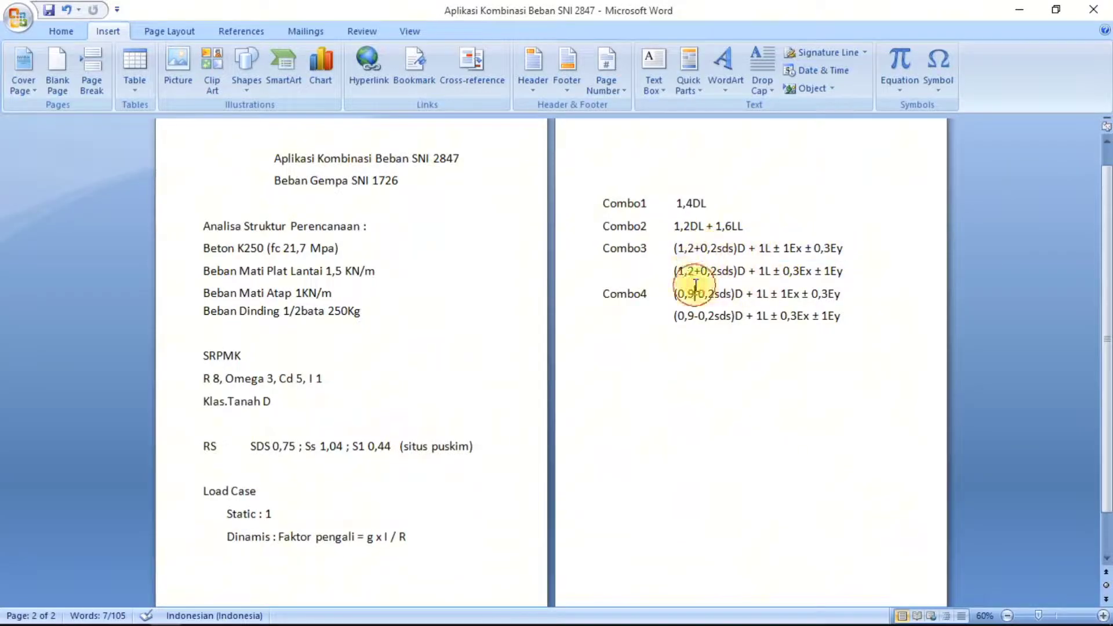
{"action": "left_click_drag", "start_coordinate": [676, 271], "coordinate": [849, 272]}
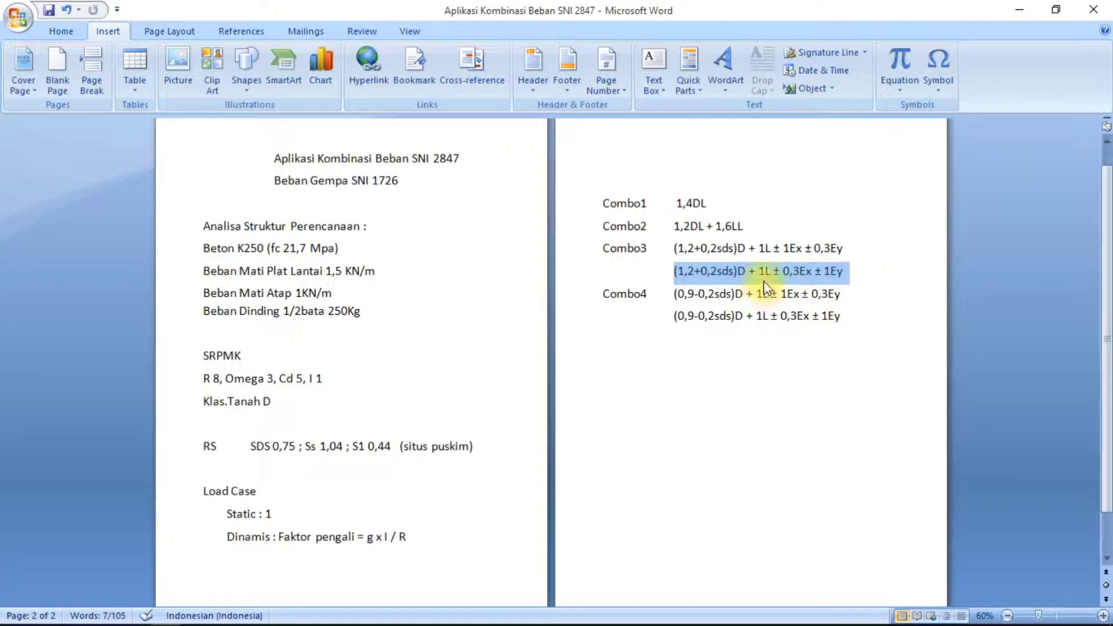
{"action": "key", "text": "alt+Tab"}
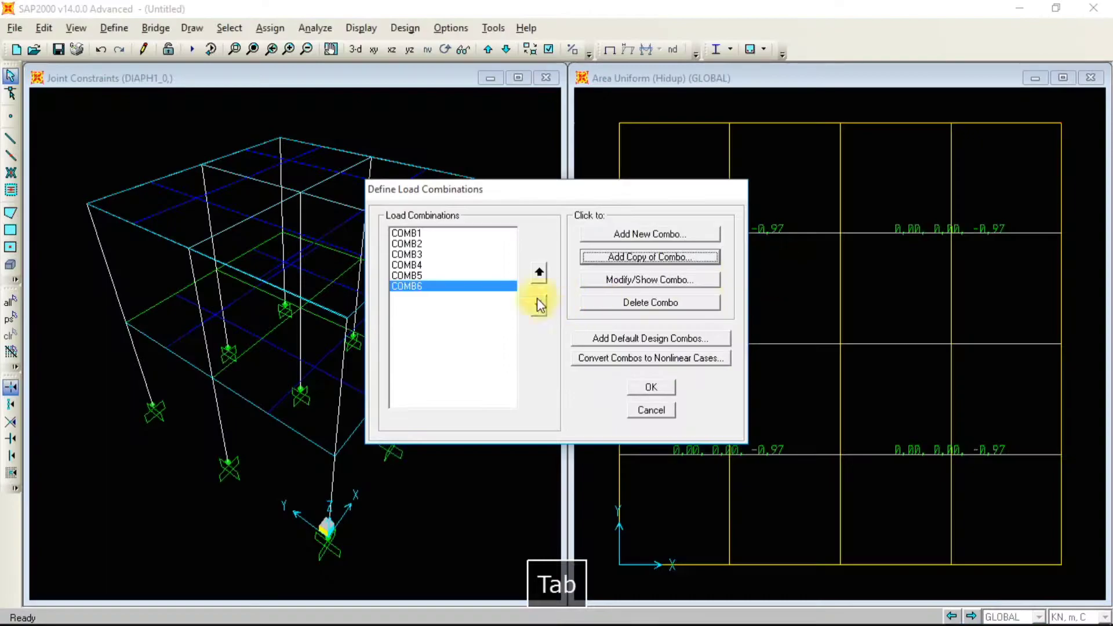
Go through COMB3 to COMB6 in the combination list and check the remaining Combo3 and Combo4 formulas in the Word document
{"action": "left_click", "coordinate": [415, 255]}
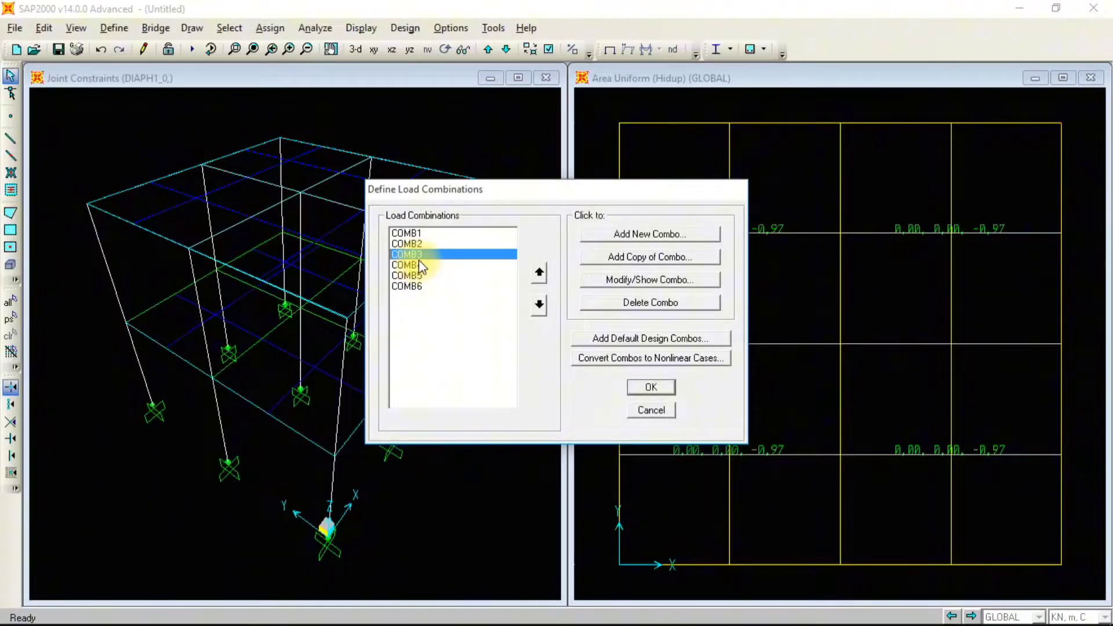
{"action": "left_click", "coordinate": [419, 266]}
{"action": "left_click", "coordinate": [417, 276]}
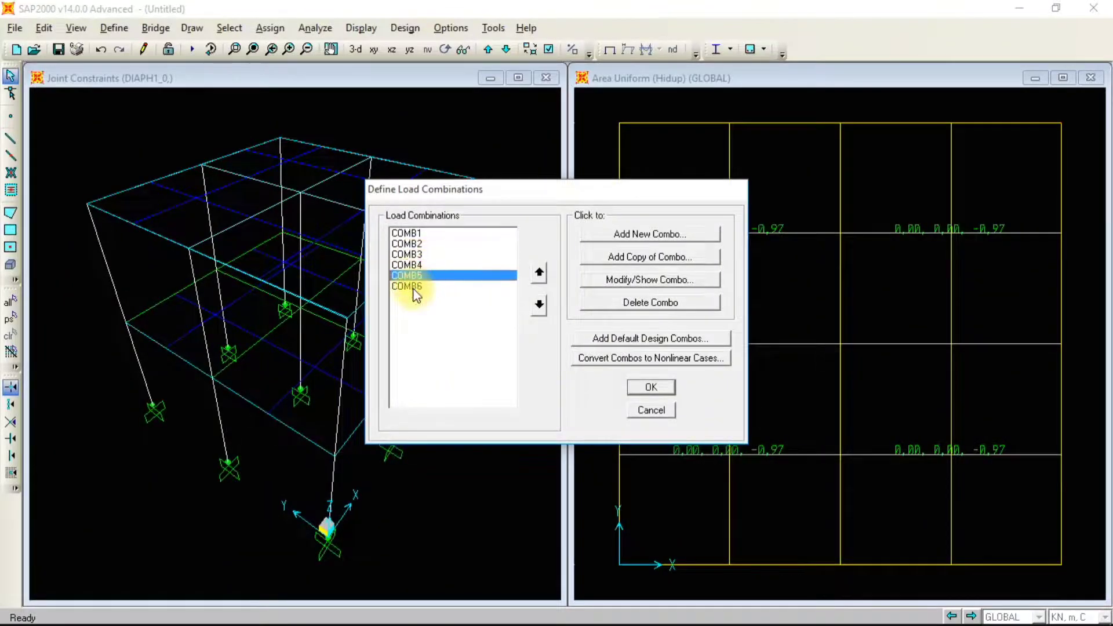
{"action": "left_click", "coordinate": [415, 287]}
{"action": "key", "text": "alt+Tab"}
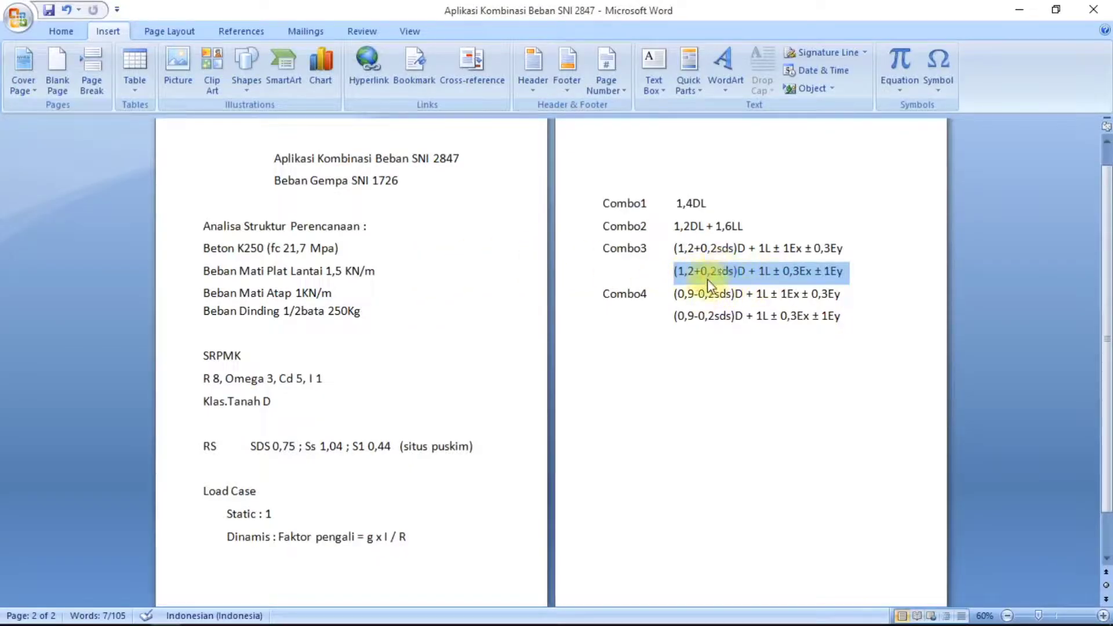
{"action": "left_click", "coordinate": [691, 301]}
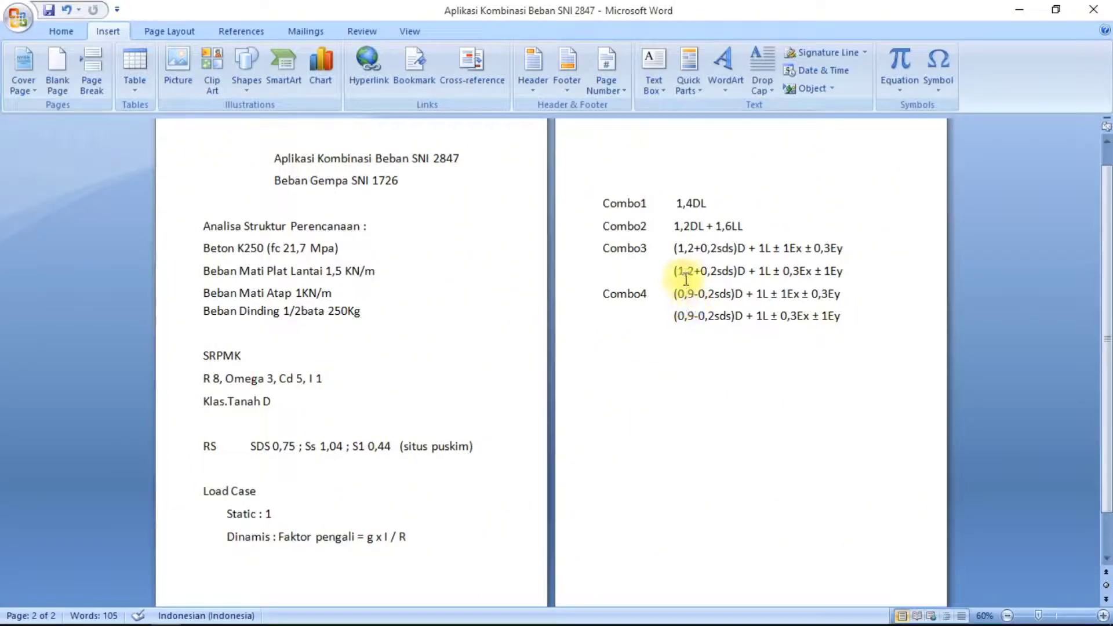
{"action": "key", "text": "alt+Tab"}
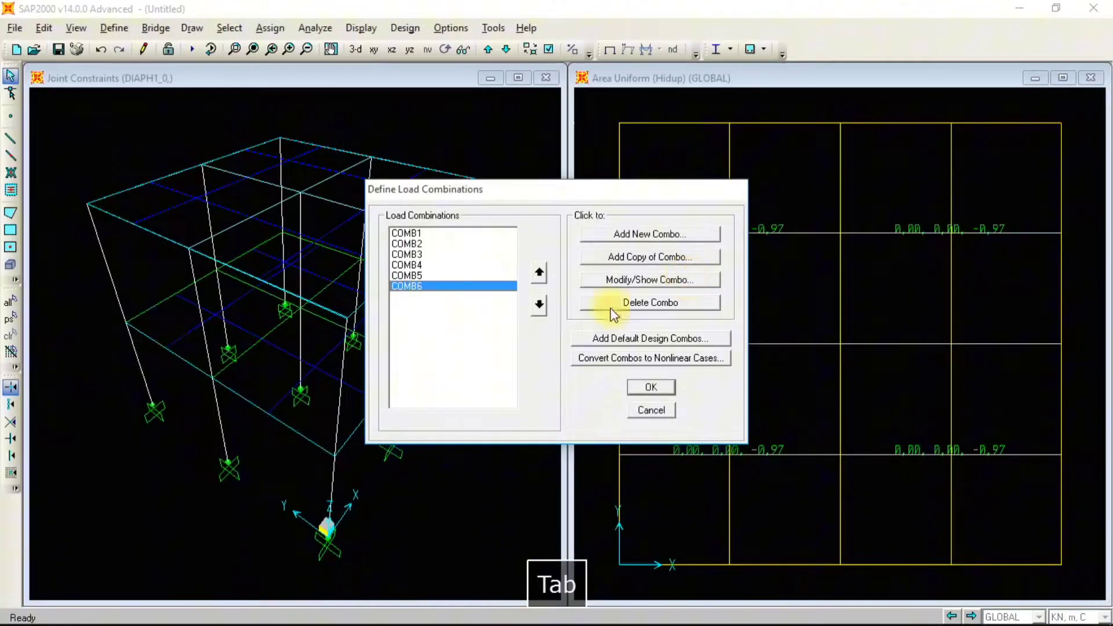
{"action": "left_click", "coordinate": [409, 254]}
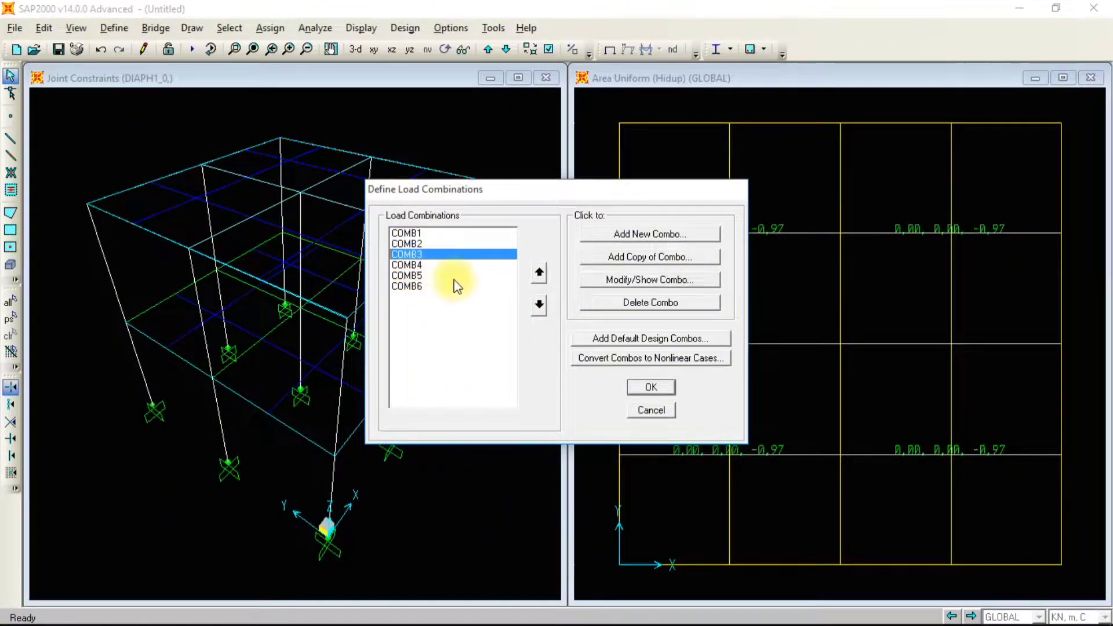
{"action": "left_click", "coordinate": [623, 261]}
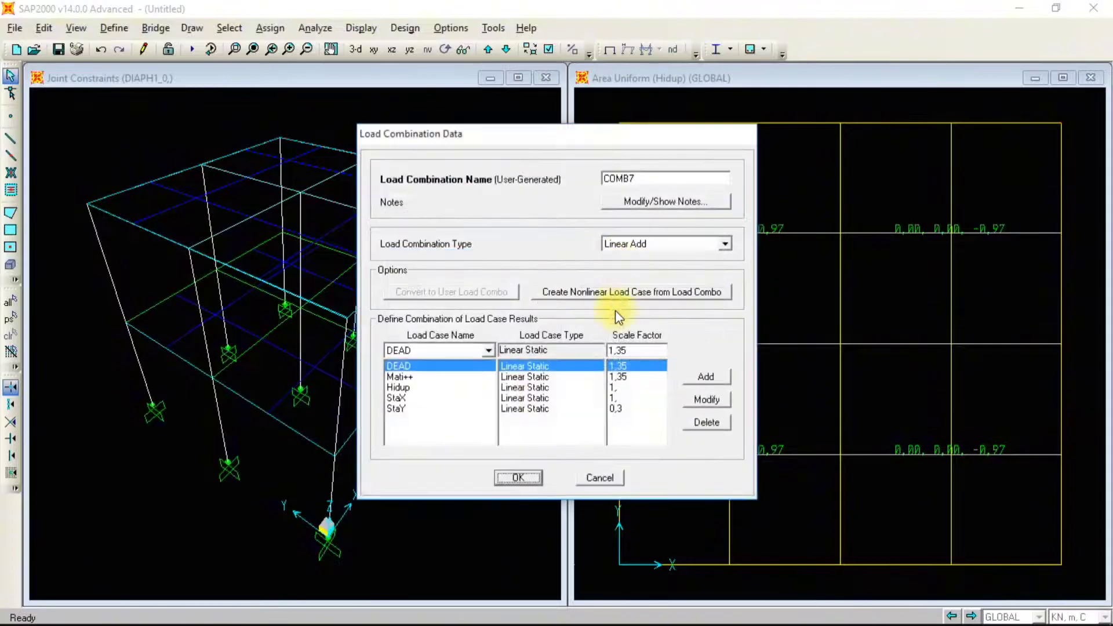
{"action": "left_click", "coordinate": [423, 395]}
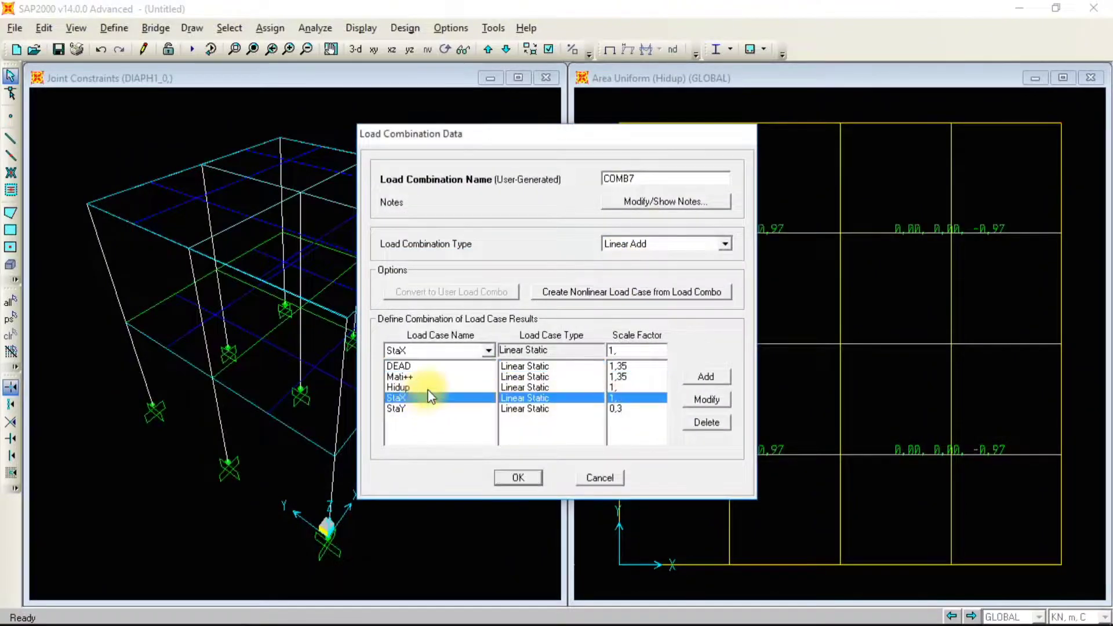
{"action": "left_click", "coordinate": [488, 351]}
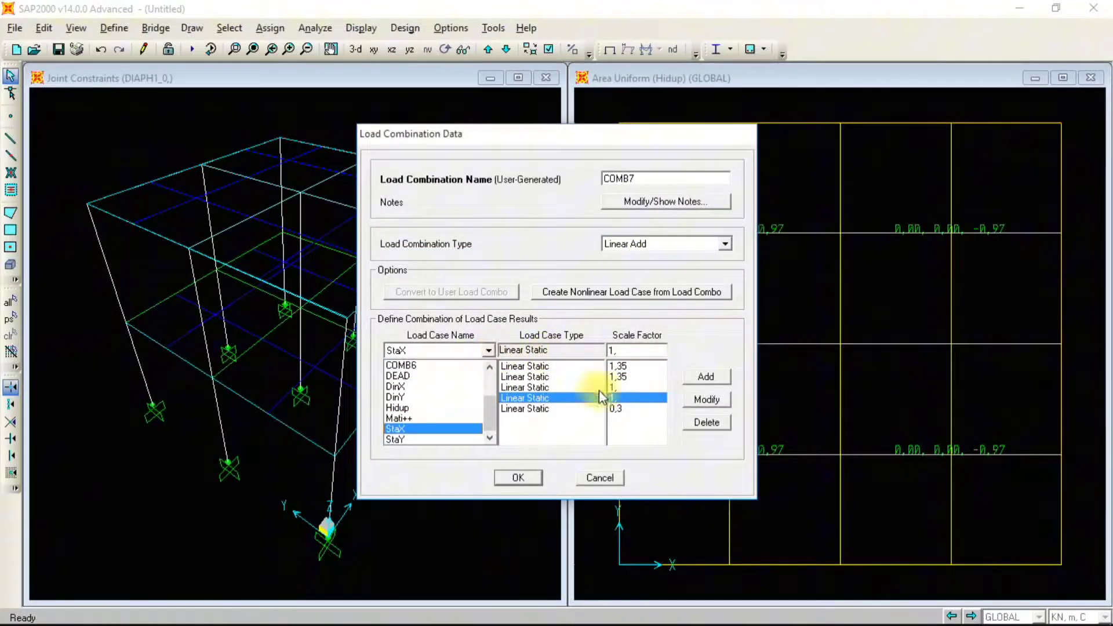
{"action": "left_click", "coordinate": [598, 477]}
{"action": "left_click", "coordinate": [598, 477]}
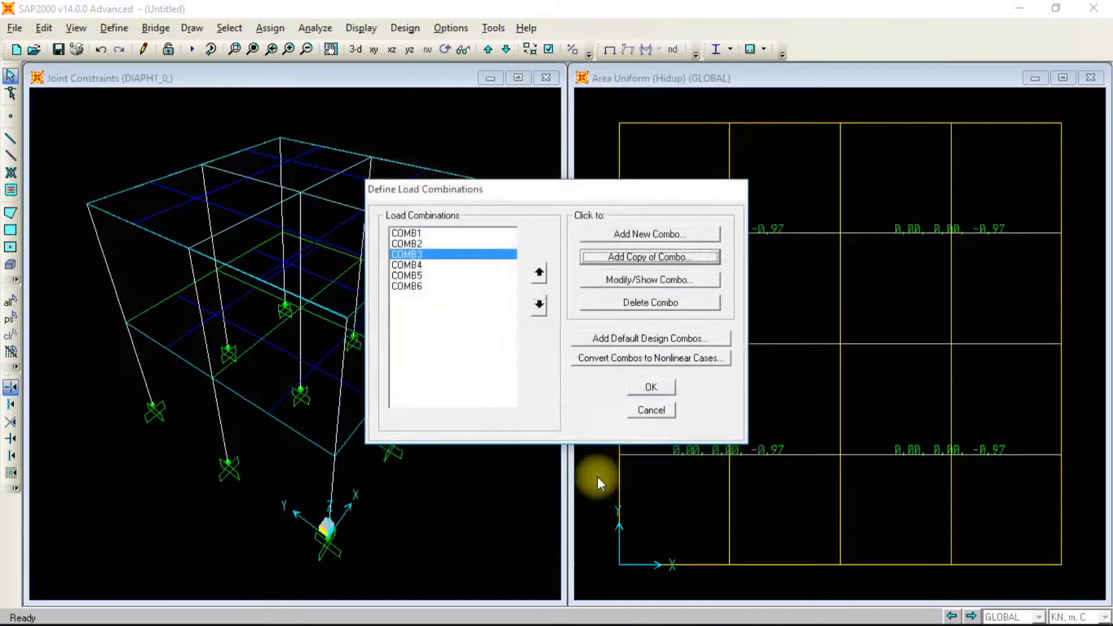
{"action": "left_click", "coordinate": [621, 255]}
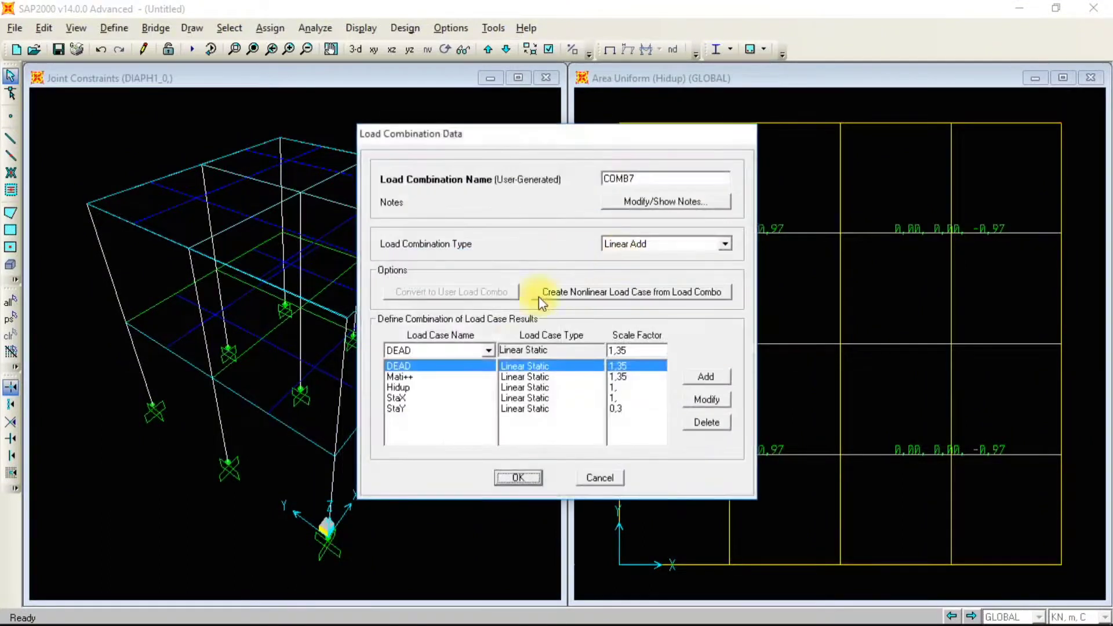
{"action": "left_click", "coordinate": [422, 397]}
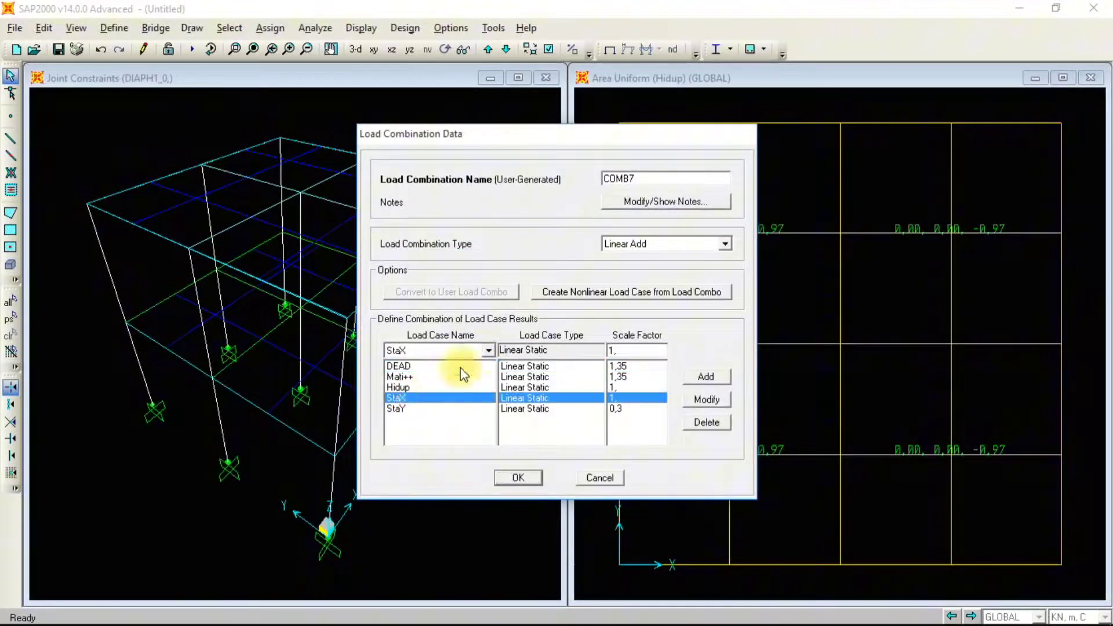
{"action": "left_click", "coordinate": [490, 350]}
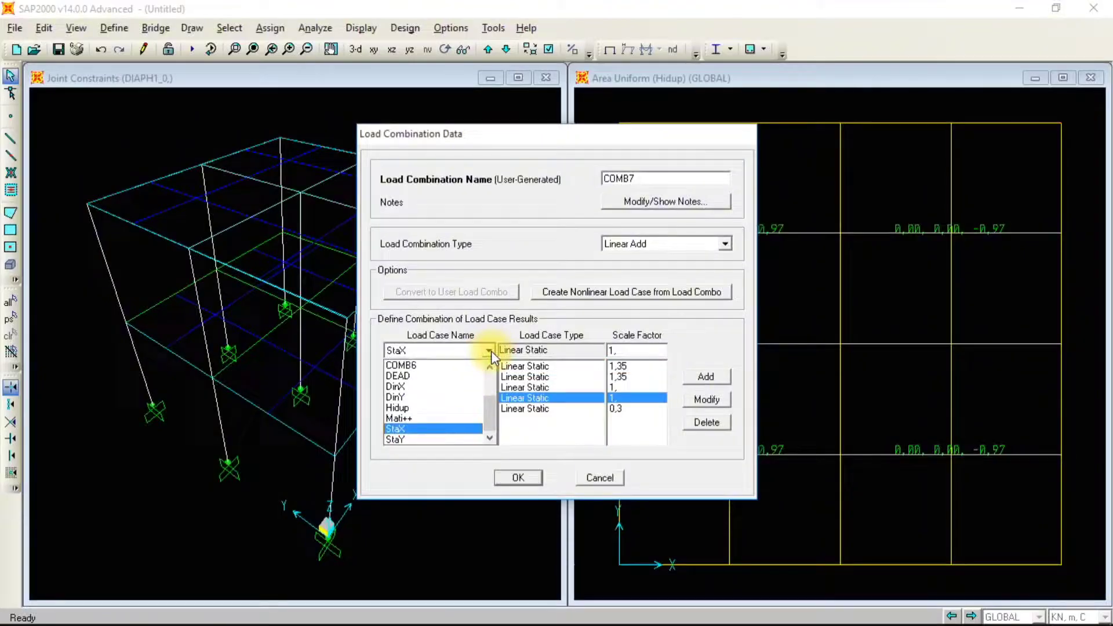
{"action": "left_click", "coordinate": [436, 390]}
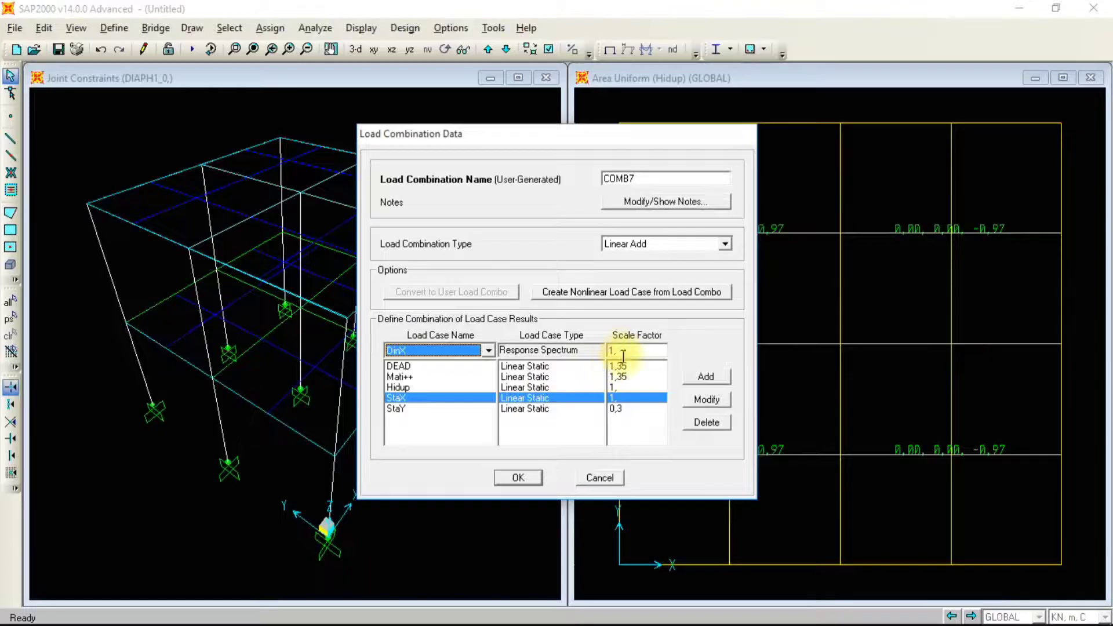
{"action": "left_click", "coordinate": [414, 409]}
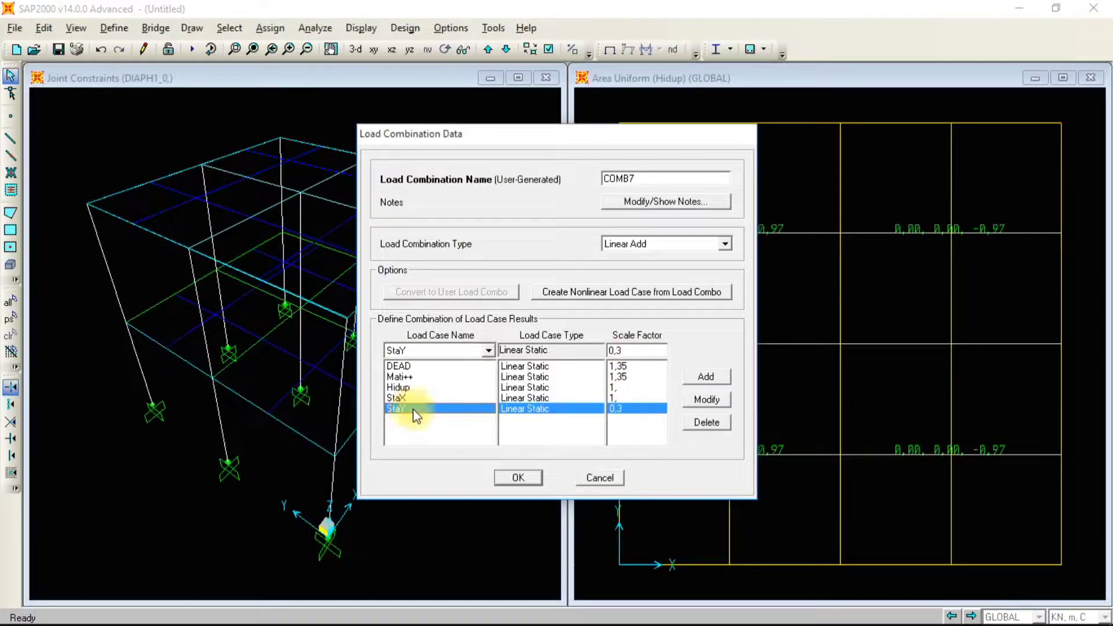
{"action": "left_click", "coordinate": [415, 350]}
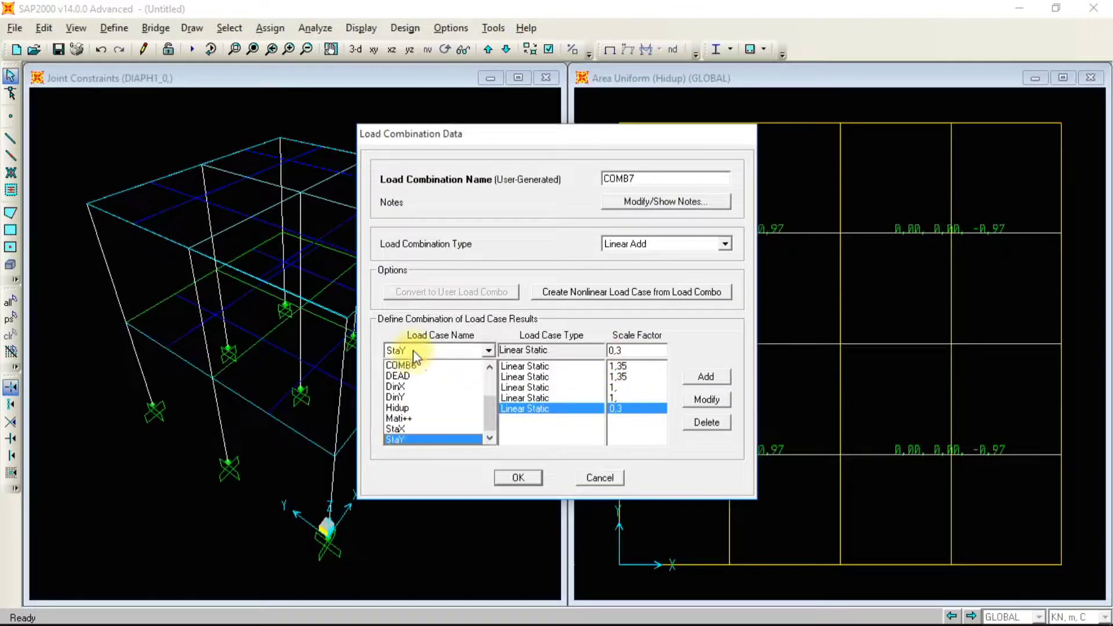
{"action": "left_click", "coordinate": [405, 386]}
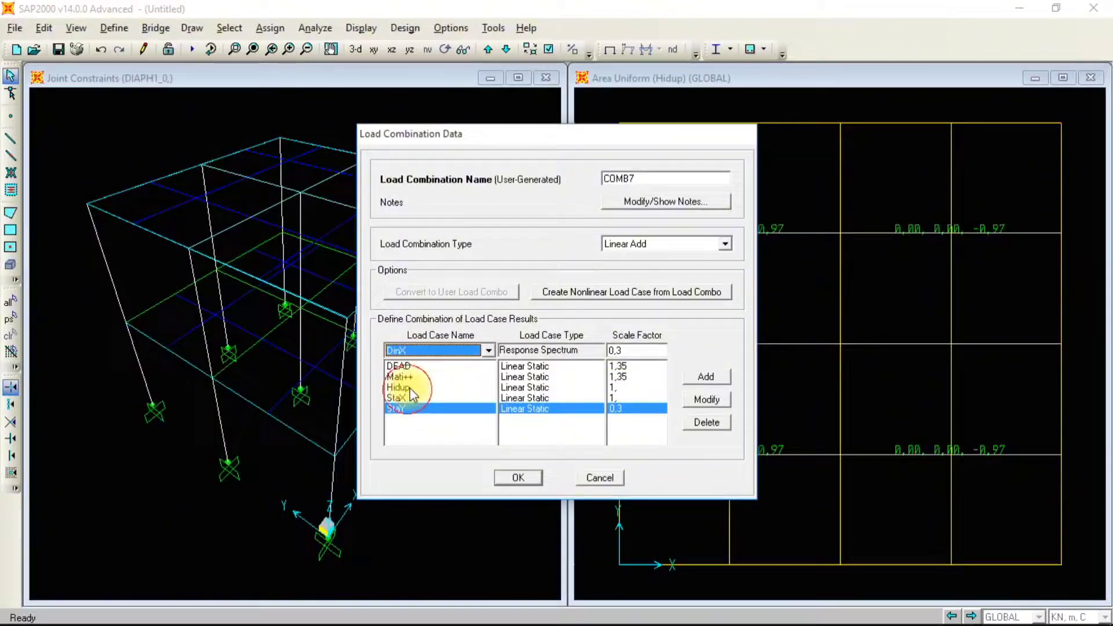
{"action": "left_click", "coordinate": [710, 402]}
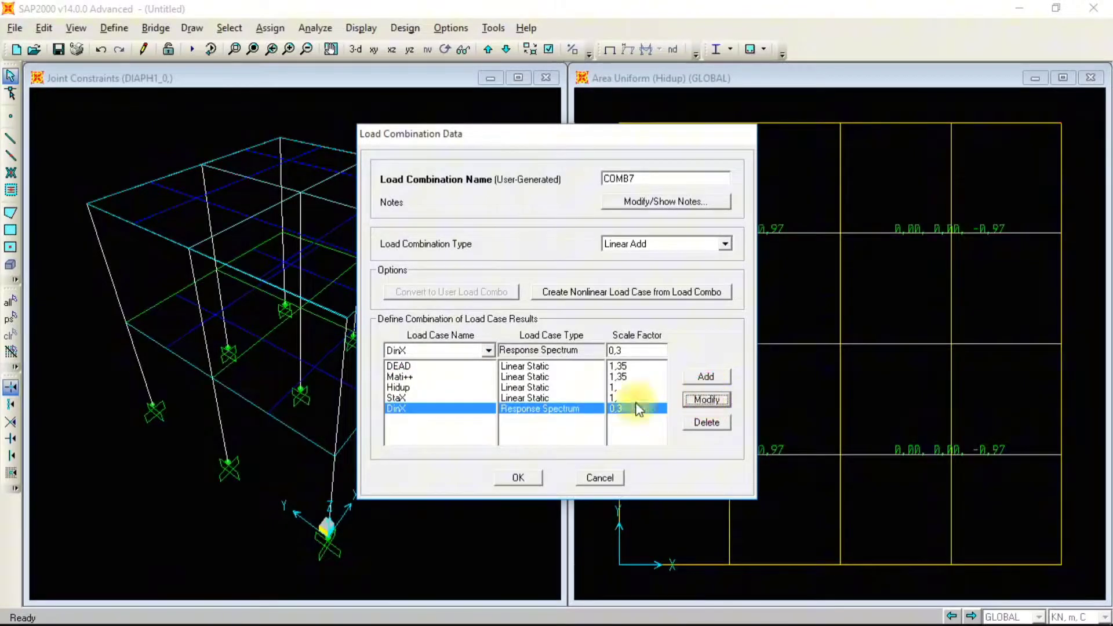
{"action": "left_click", "coordinate": [400, 398]}
{"action": "left_click", "coordinate": [487, 351]}
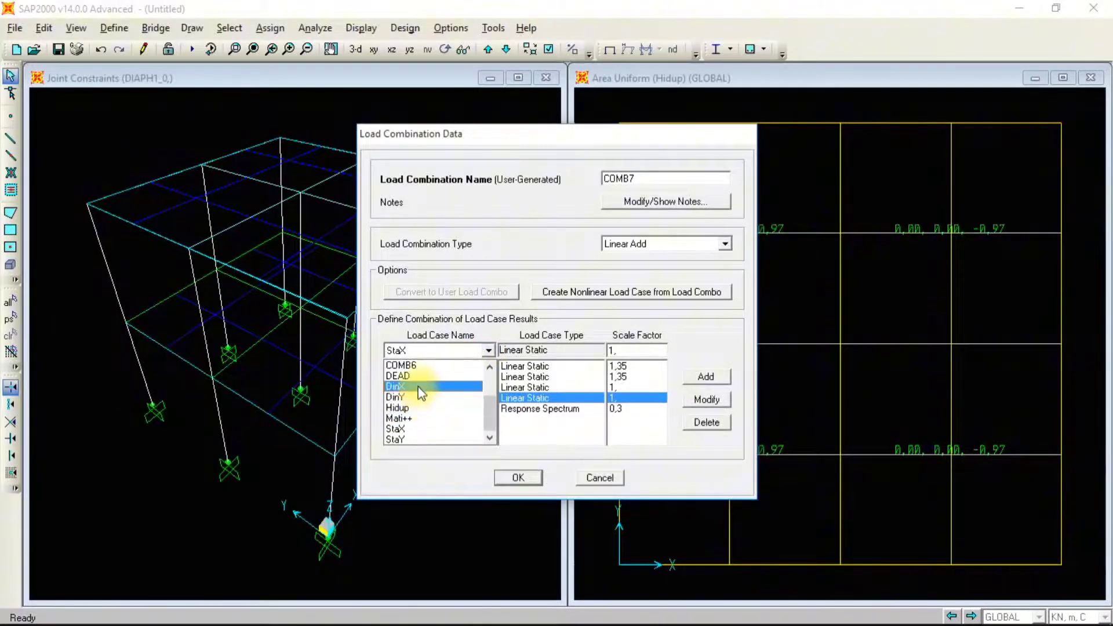
{"action": "left_click", "coordinate": [419, 386]}
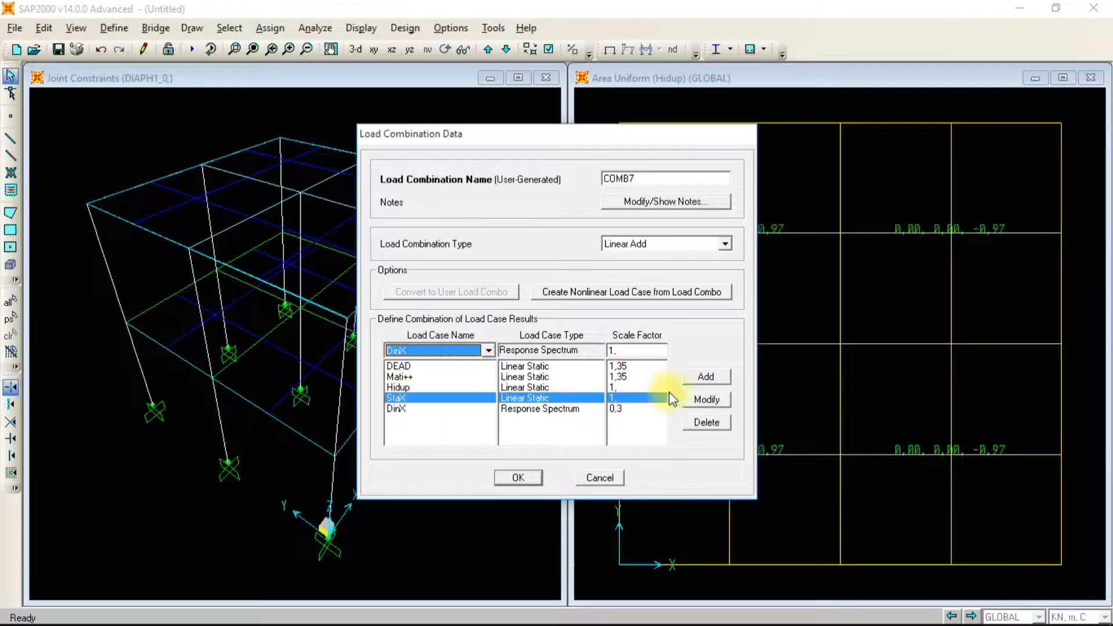
{"action": "left_click", "coordinate": [707, 400]}
{"action": "left_click", "coordinate": [688, 280]}
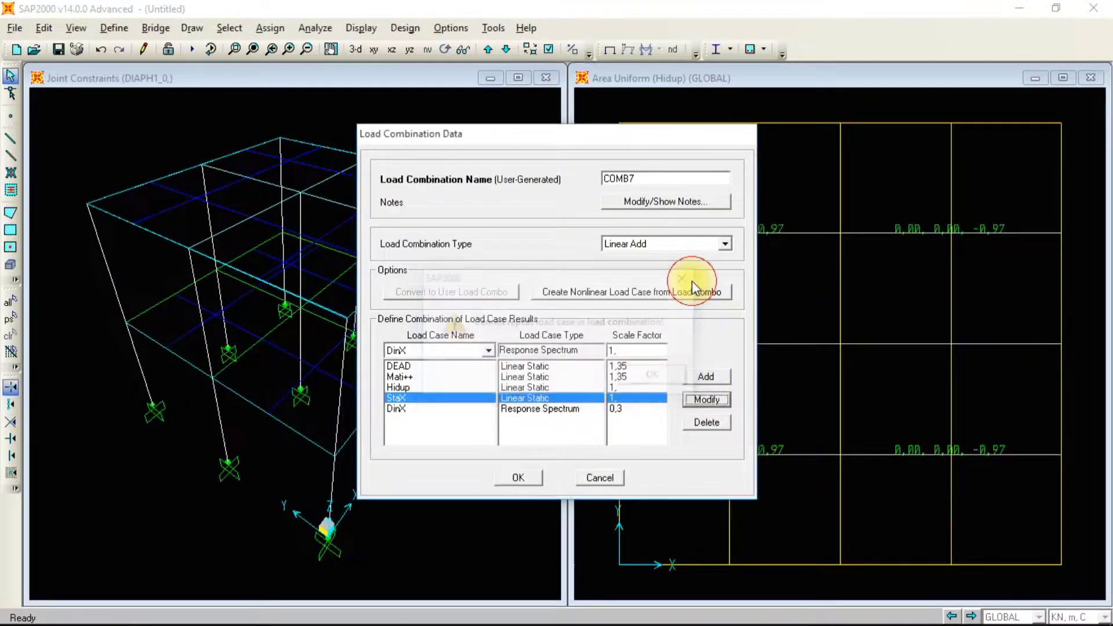
{"action": "left_click", "coordinate": [406, 408]}
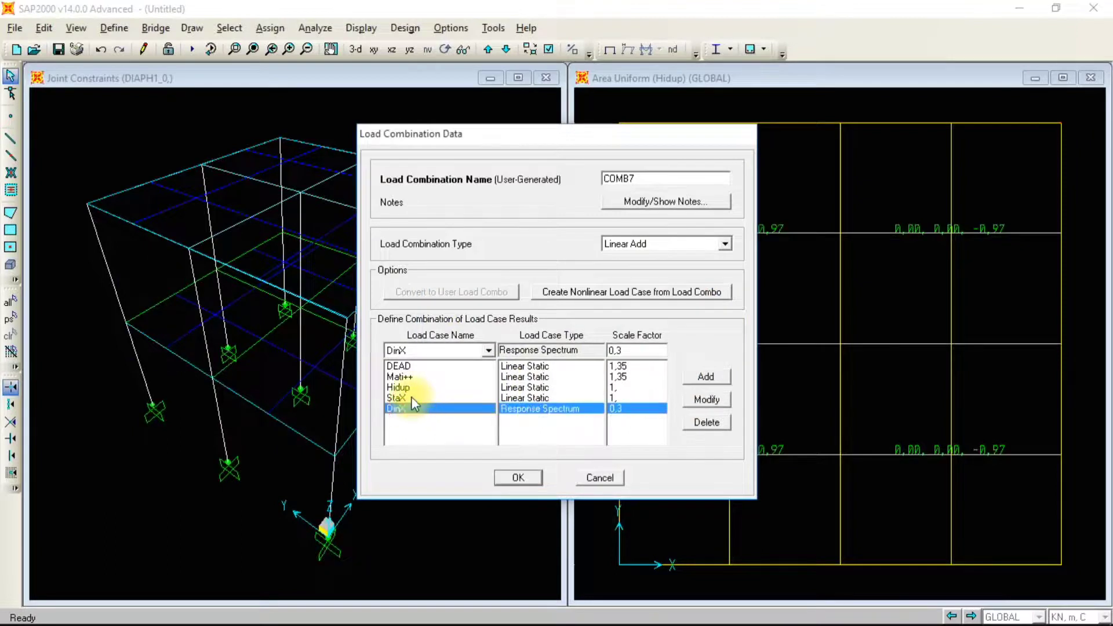
{"action": "key", "text": "ctrl+z"}
{"action": "left_click", "coordinate": [600, 478]}
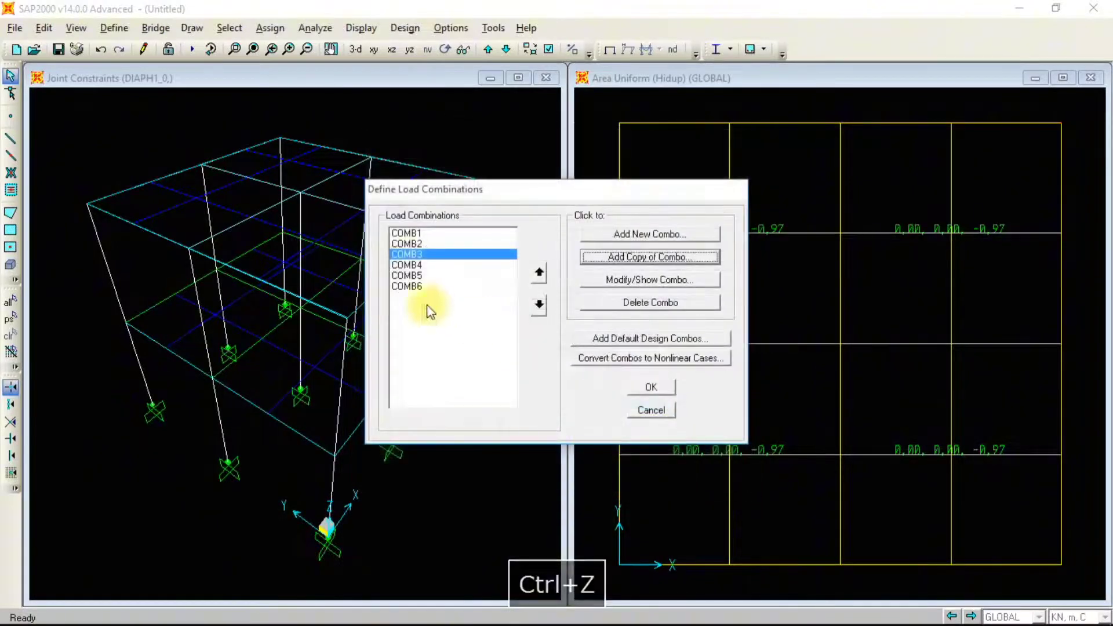
Create a copy of COMB3 and replace the copy's StaX load case with DinX at scale factor 1
{"action": "left_click", "coordinate": [642, 257]}
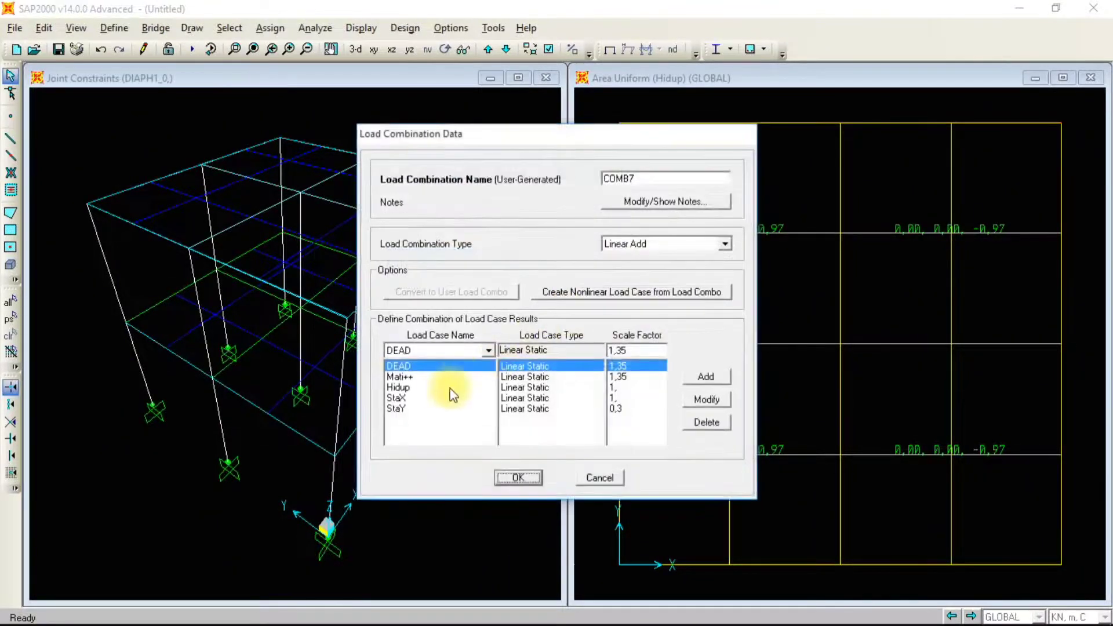
{"action": "left_click", "coordinate": [411, 398]}
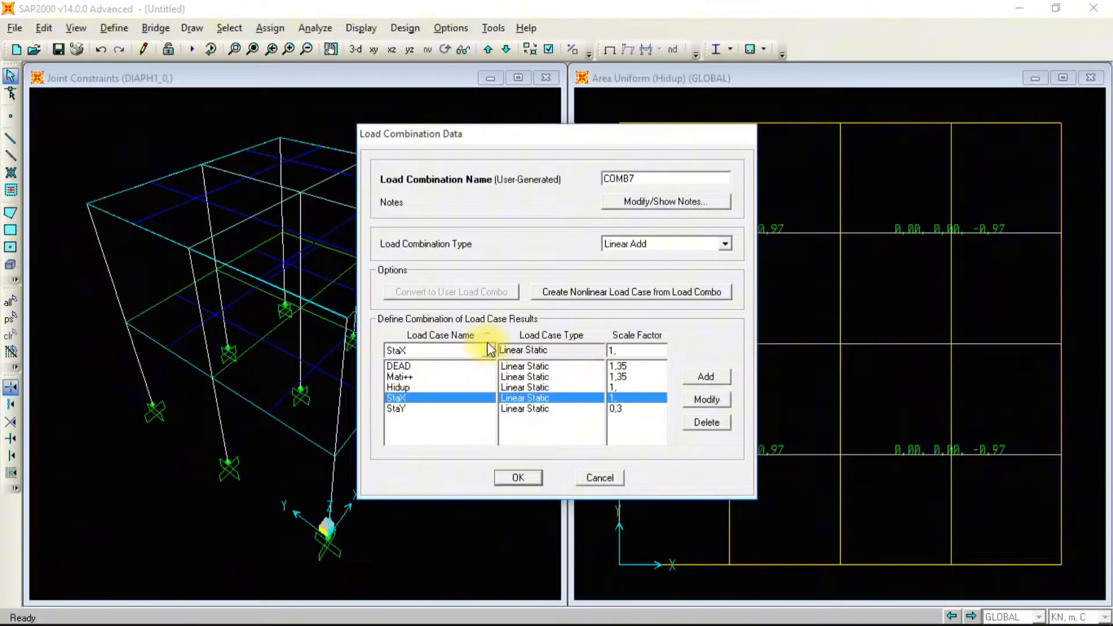
{"action": "left_click", "coordinate": [489, 350]}
{"action": "left_click", "coordinate": [423, 387]}
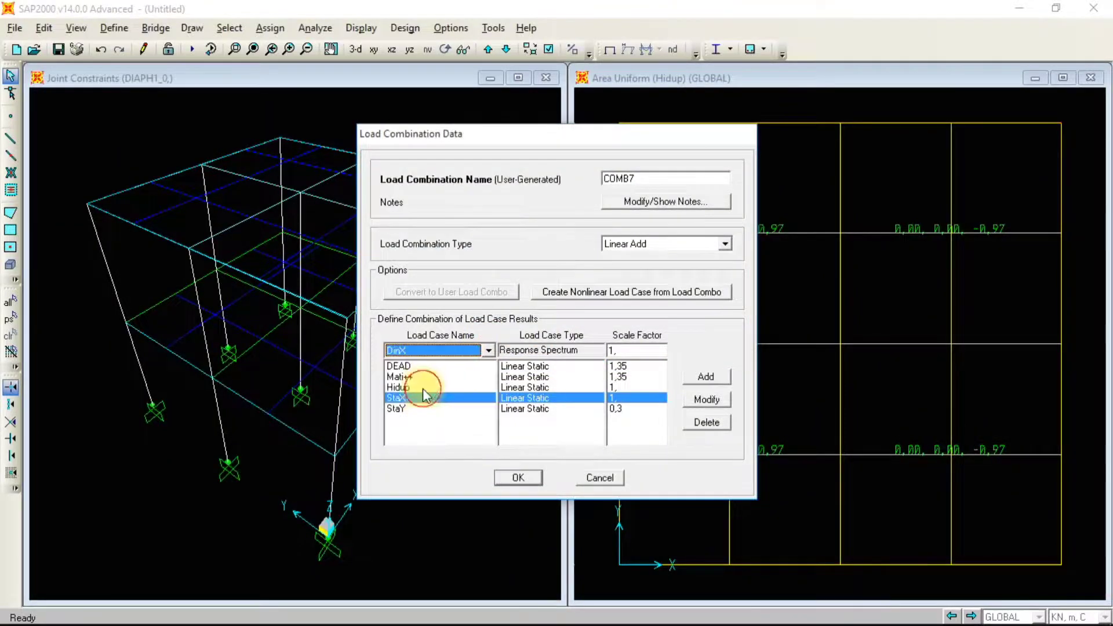
{"action": "left_click", "coordinate": [705, 400]}
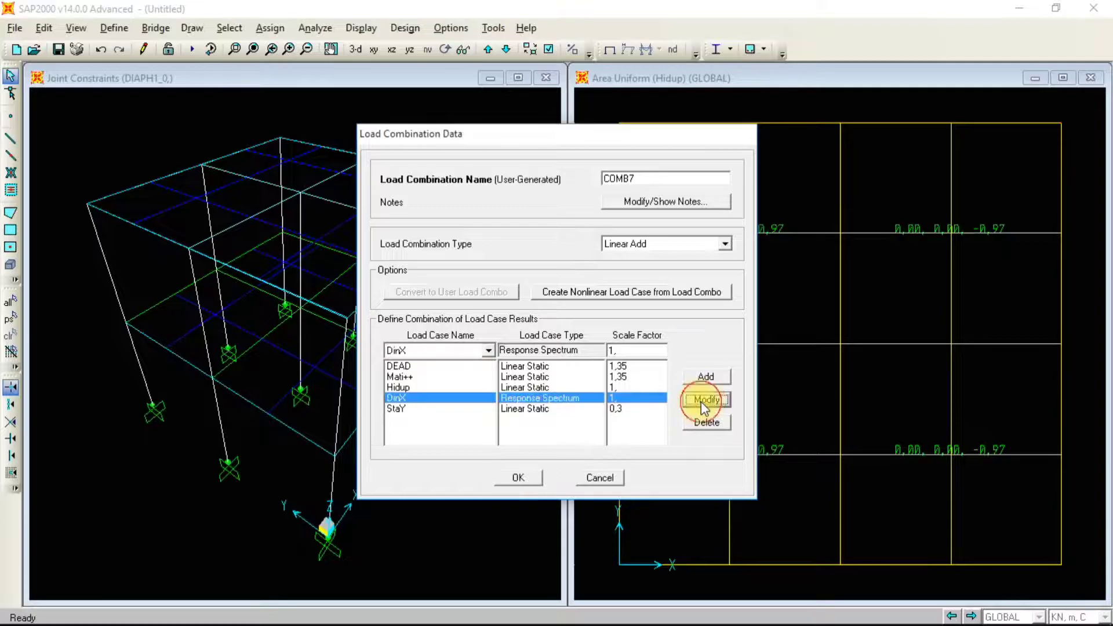
Replace the copy's StaY load case with DinY at scale factor 0,3 and accept the combination
{"action": "left_click", "coordinate": [399, 408]}
{"action": "left_click", "coordinate": [464, 351]}
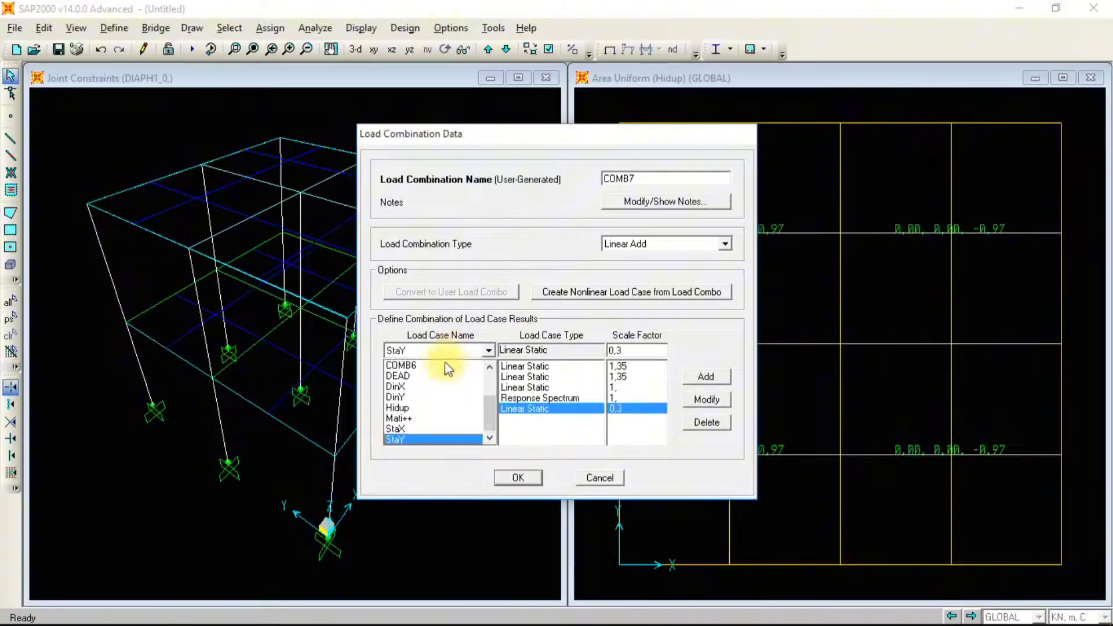
{"action": "left_click", "coordinate": [415, 398]}
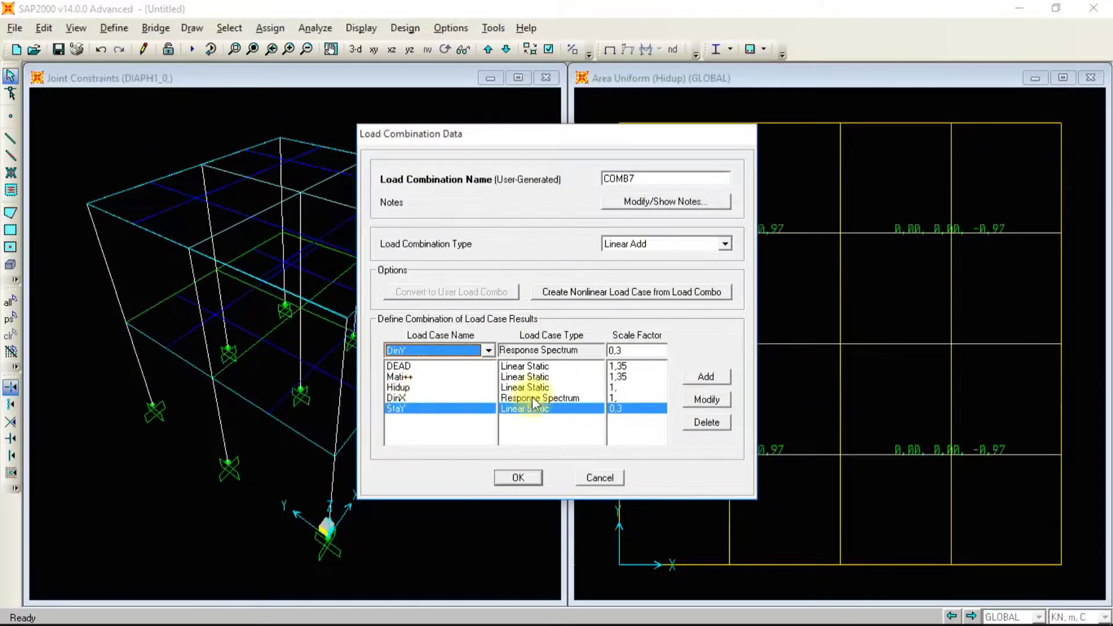
{"action": "left_click", "coordinate": [712, 400]}
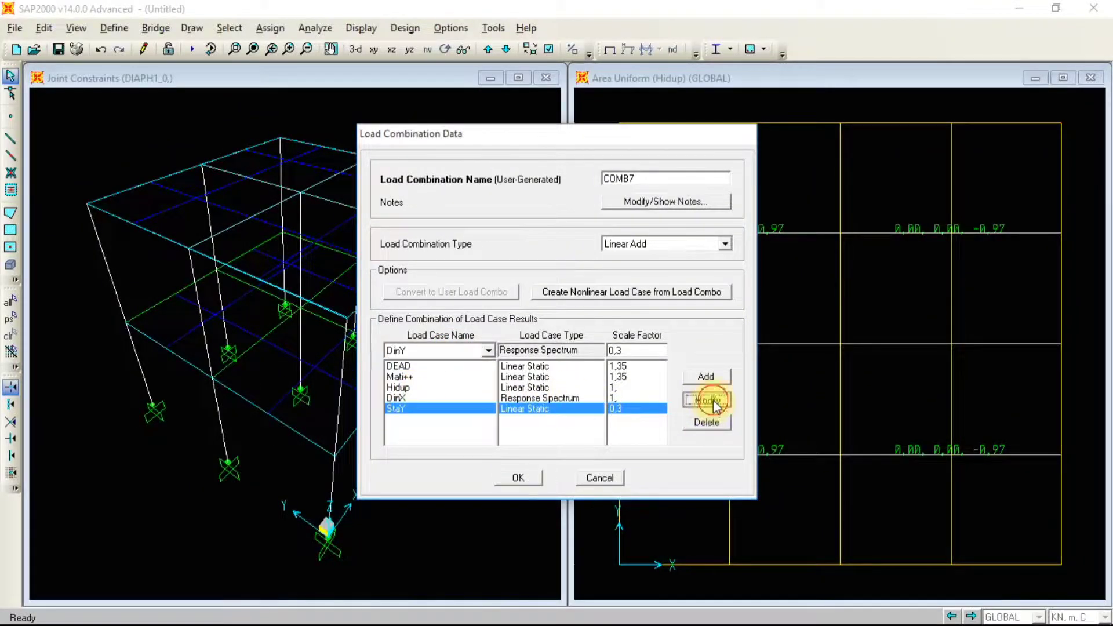
{"action": "left_click", "coordinate": [518, 477]}
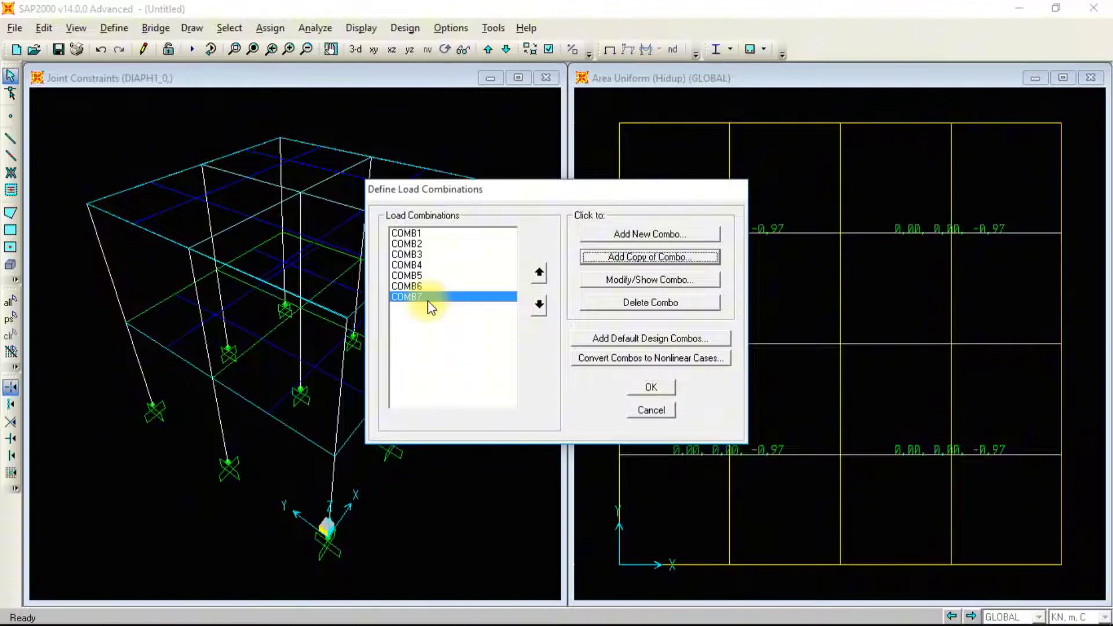
Delete COMB7 from the load combinations
{"action": "key", "text": "alt+Tab"}
{"action": "key", "text": "alt+Tab"}
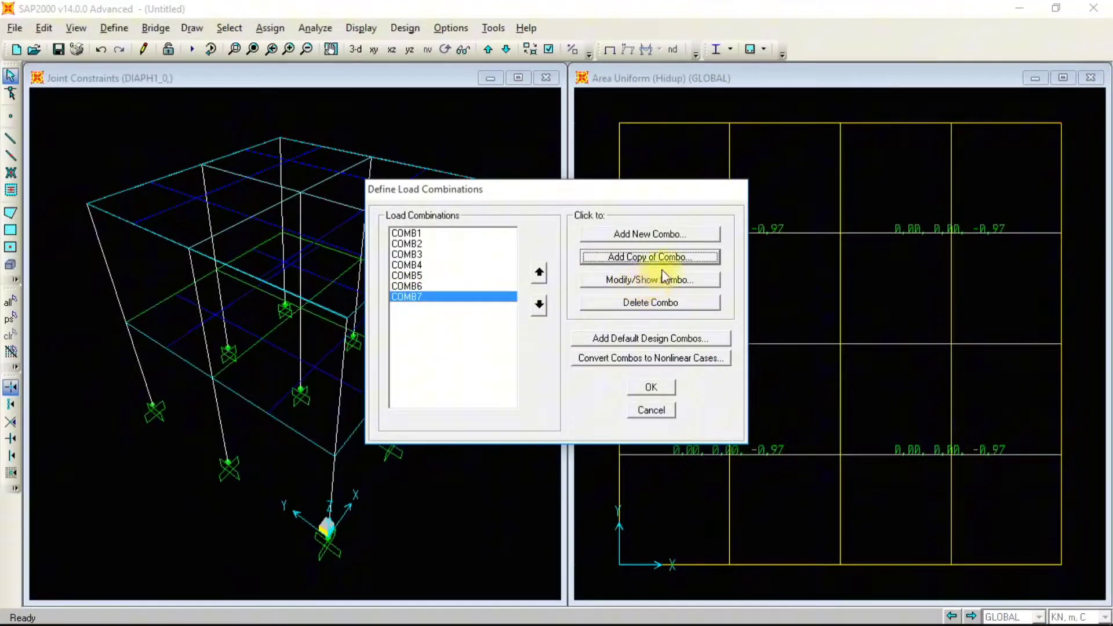
{"action": "left_click", "coordinate": [638, 304]}
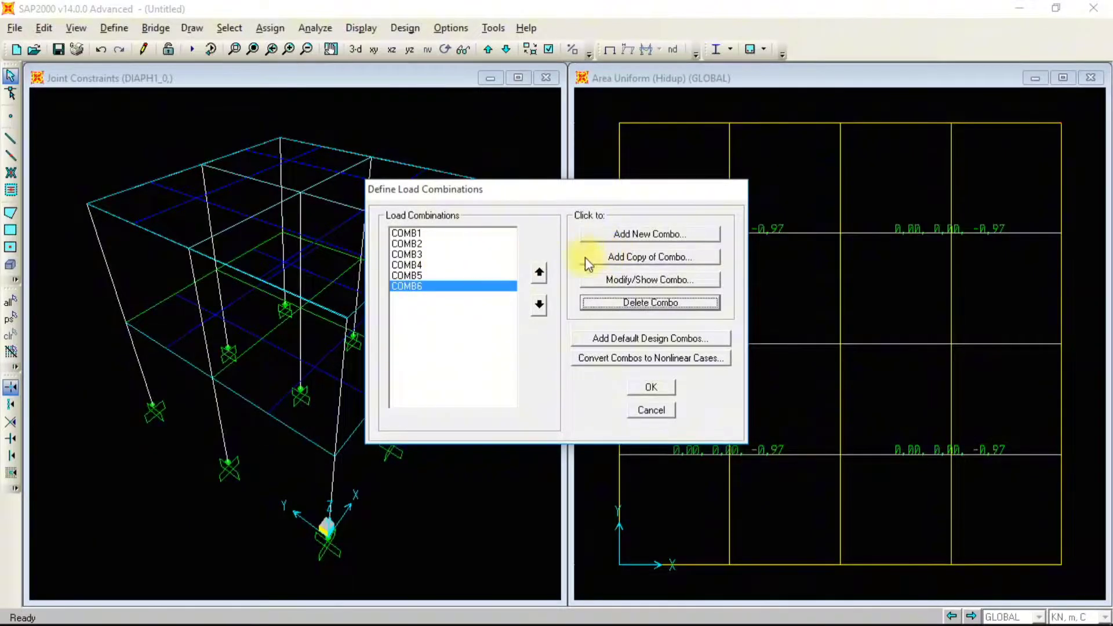
Add a new load combination and check the Combo4 formula with the (0,9-0,2sds)D factor in the Word document
{"action": "left_click", "coordinate": [641, 233]}
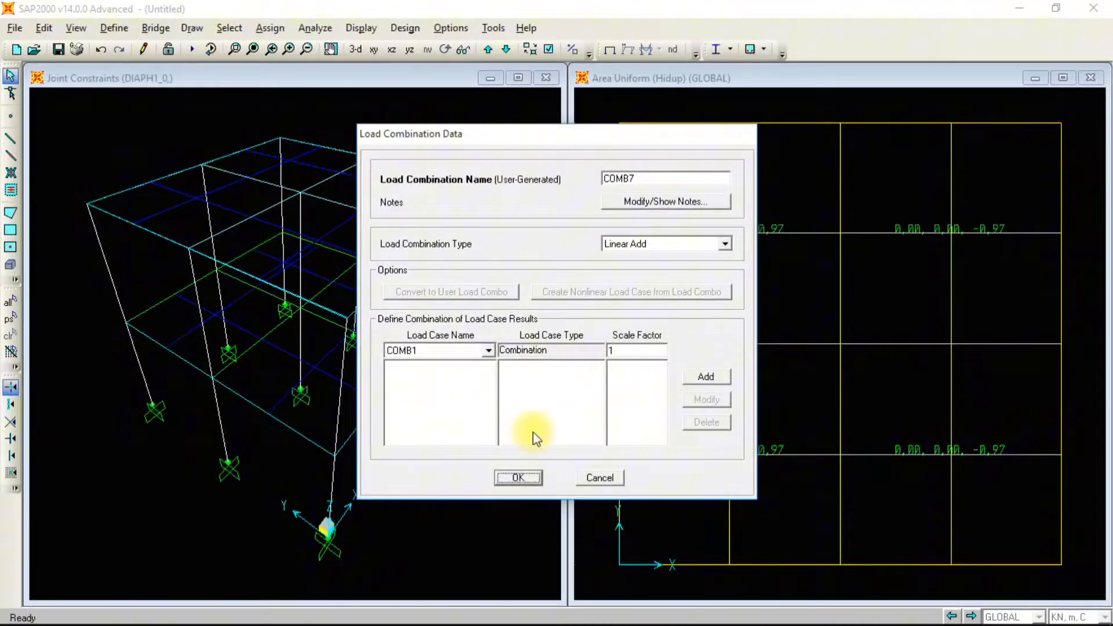
{"action": "key", "text": "alt+Tab"}
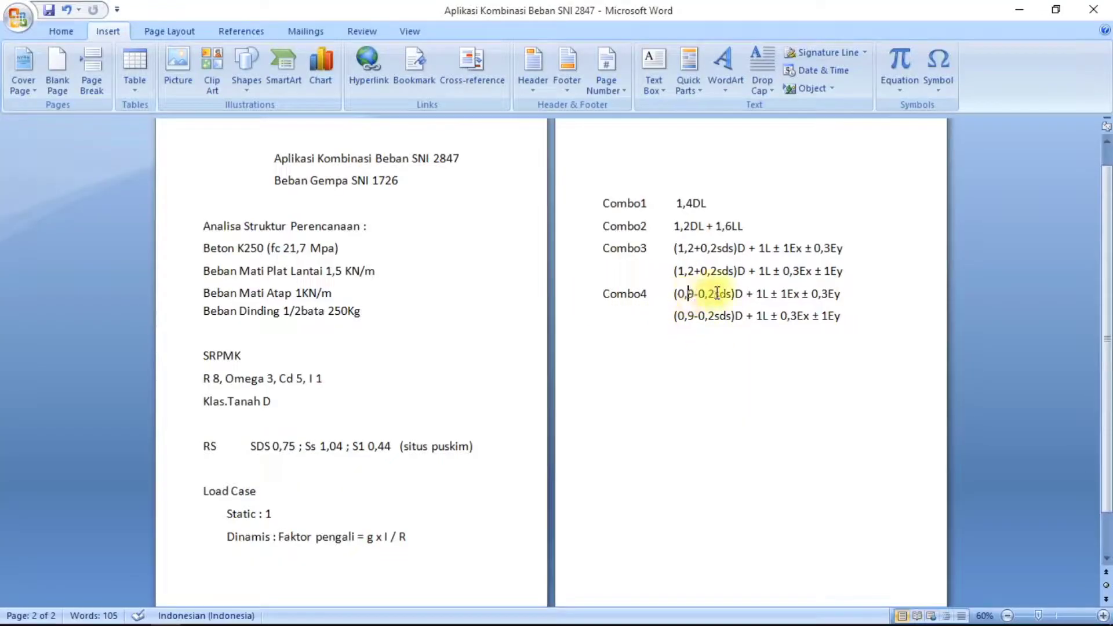
{"action": "left_click", "coordinate": [681, 292]}
{"action": "left_click", "coordinate": [675, 293]}
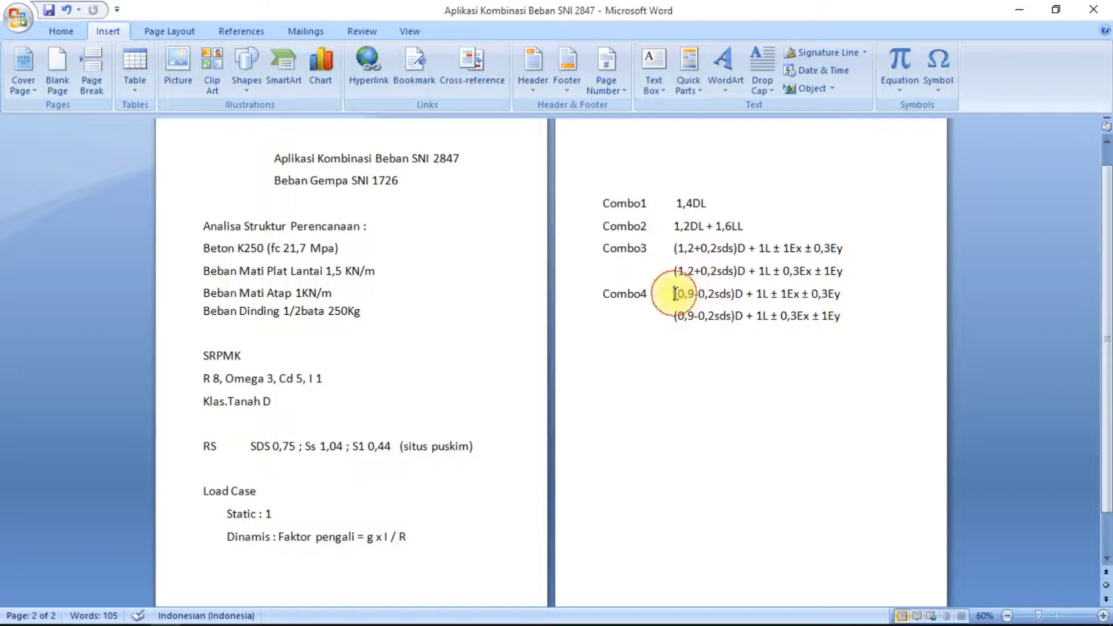
{"action": "key", "text": "alt+Tab"}
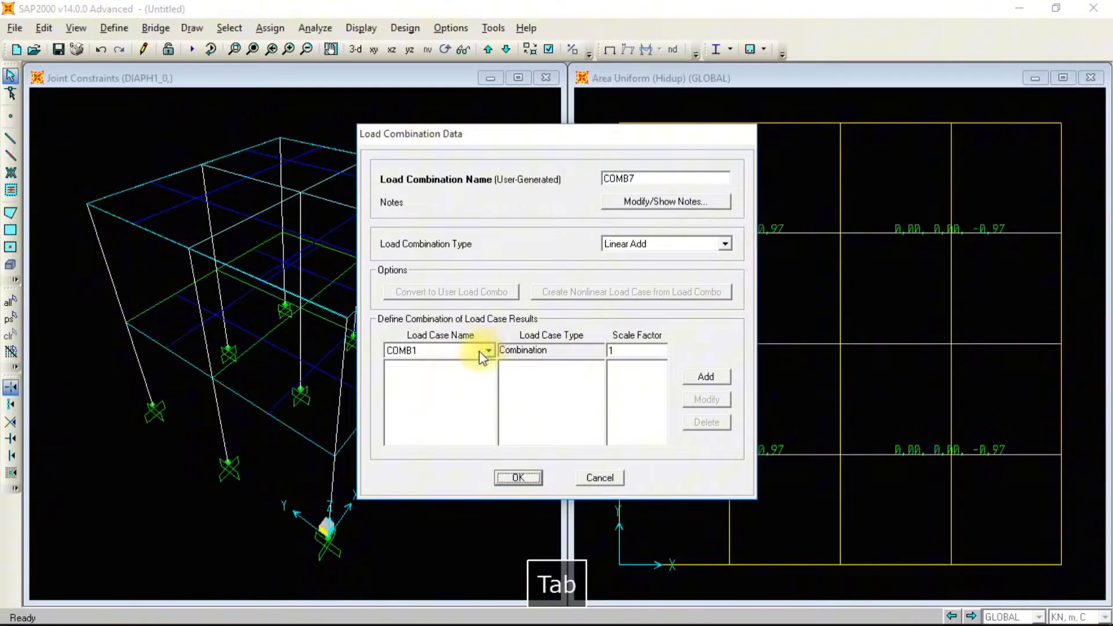
Choose the DEAD load case for COMB7 and enter 0,9-0,2*0,75 as its scale factor, checking the Combo4 formula in the Word document
{"action": "left_click", "coordinate": [483, 349]}
{"action": "left_click", "coordinate": [482, 349]}
{"action": "left_click", "coordinate": [482, 349]}
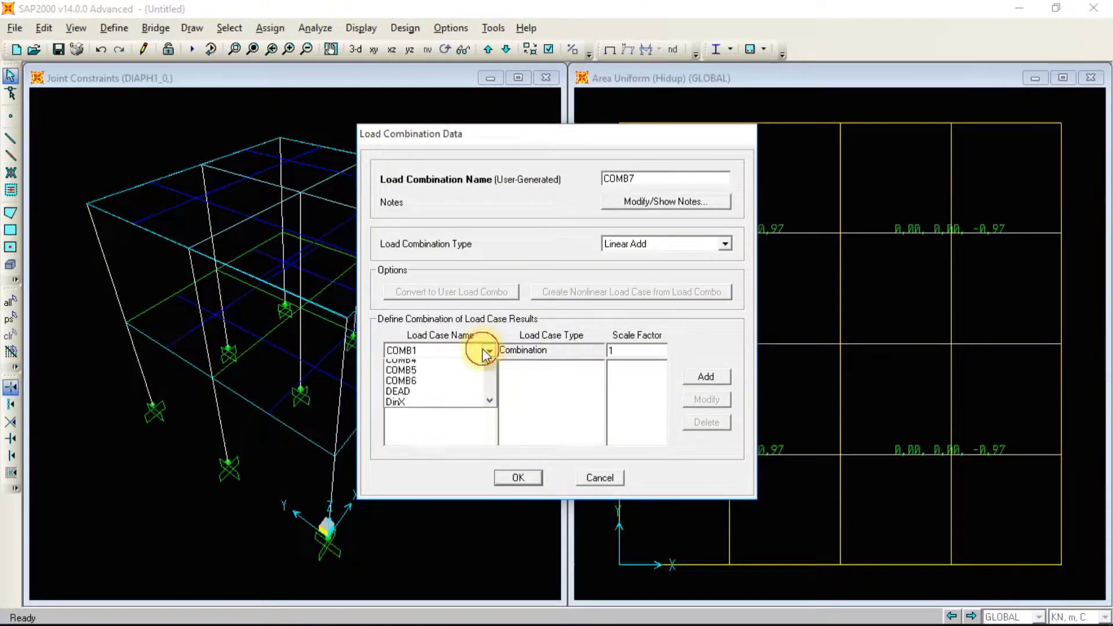
{"action": "scroll", "coordinate": [440, 381], "scroll_direction": "down", "scroll_amount": 2}
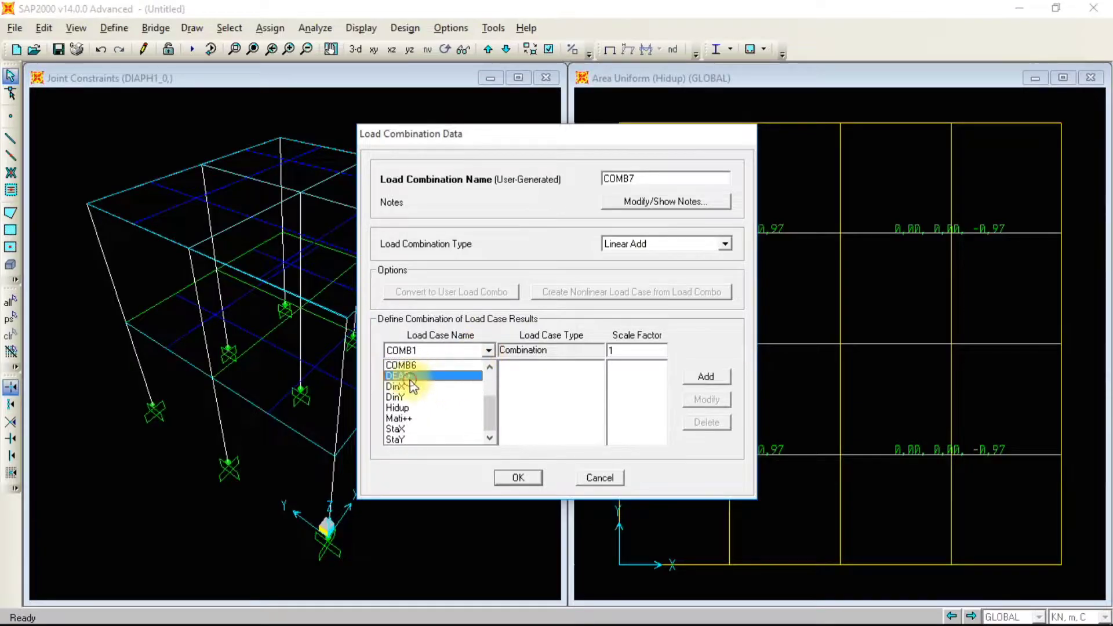
{"action": "left_click", "coordinate": [410, 376]}
{"action": "double_click", "coordinate": [639, 349]}
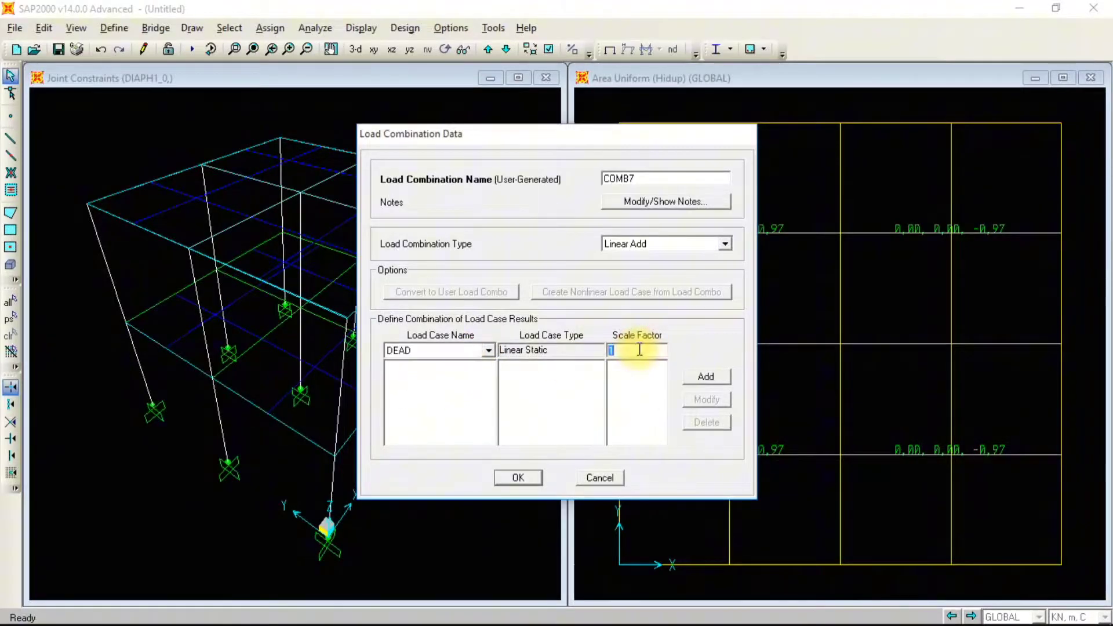
{"action": "type", "text": "09,"}
{"action": "key", "text": "BackSpace"}
{"action": "type", "text": "9+"}
{"action": "key", "text": "alt+Tab"}
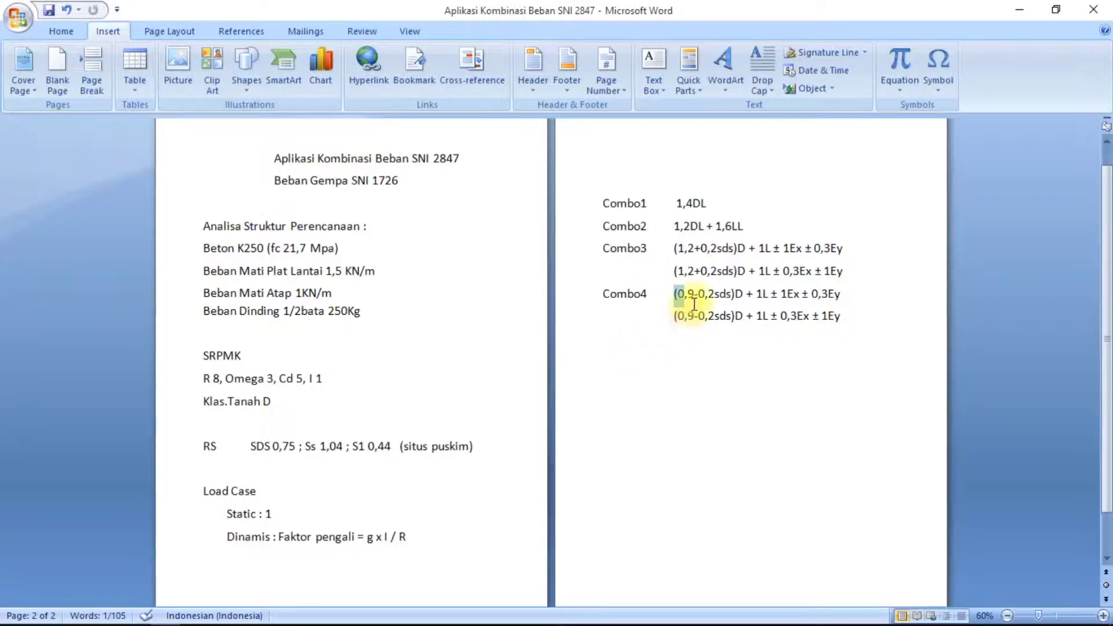
{"action": "key", "text": "alt+Tab"}
{"action": "type", "text": "+"}
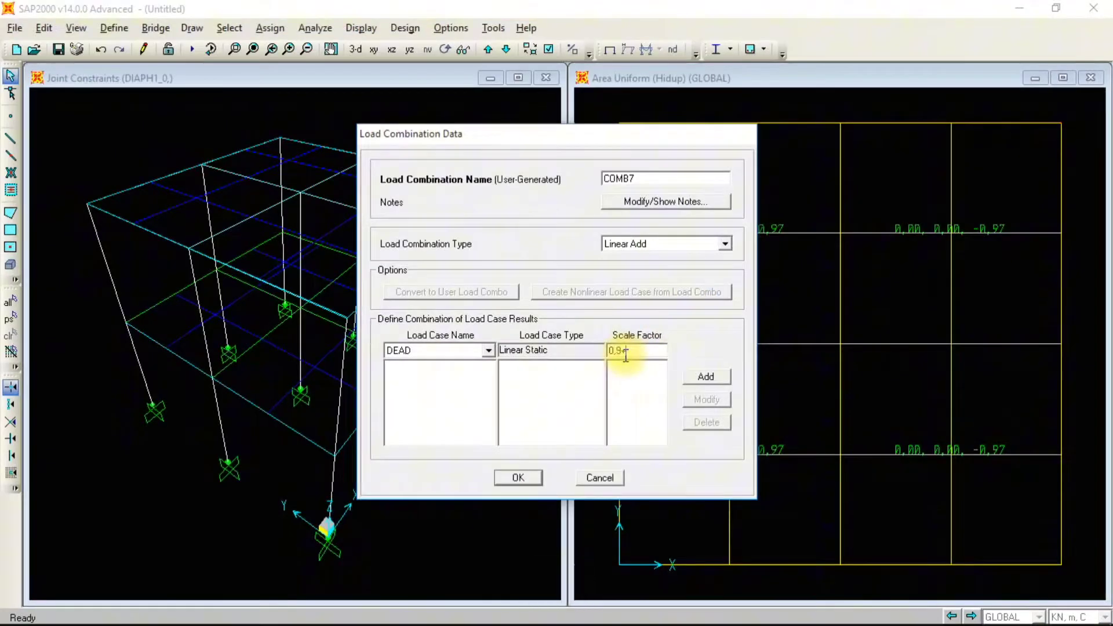
{"action": "type", "text": "0,2*0,75"}
{"action": "key", "text": "Return"}
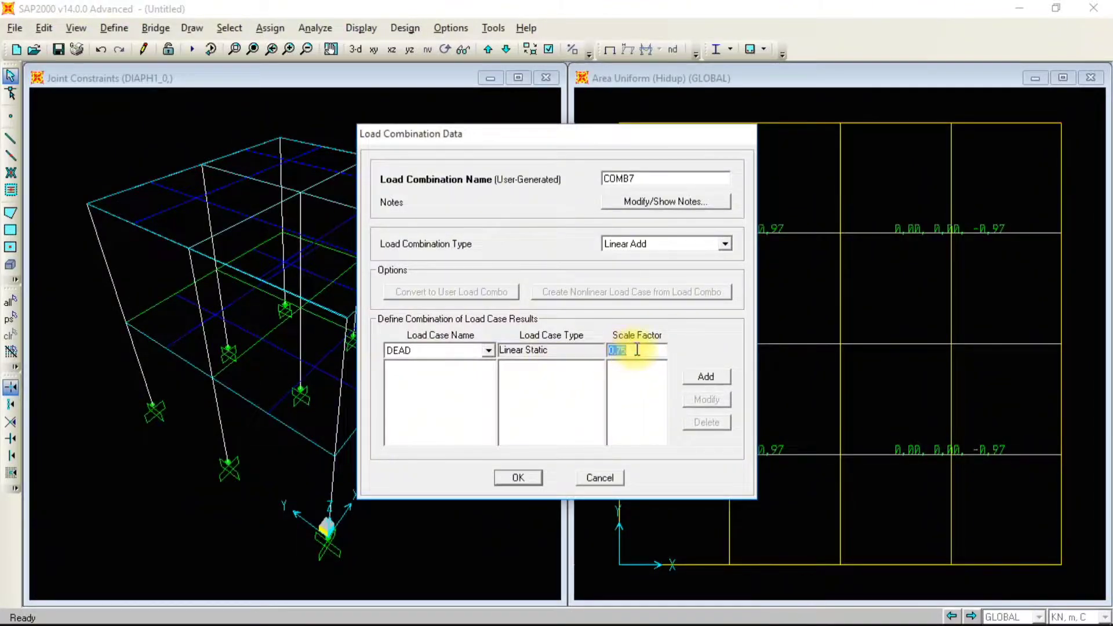
Re-enter the DEAD scale factor as 0,9-0,2*0,75 and add the load case to the combination
{"action": "type", "text": "0,9-0,2*0,75"}
{"action": "key", "text": "Return"}
{"action": "left_click", "coordinate": [704, 376]}
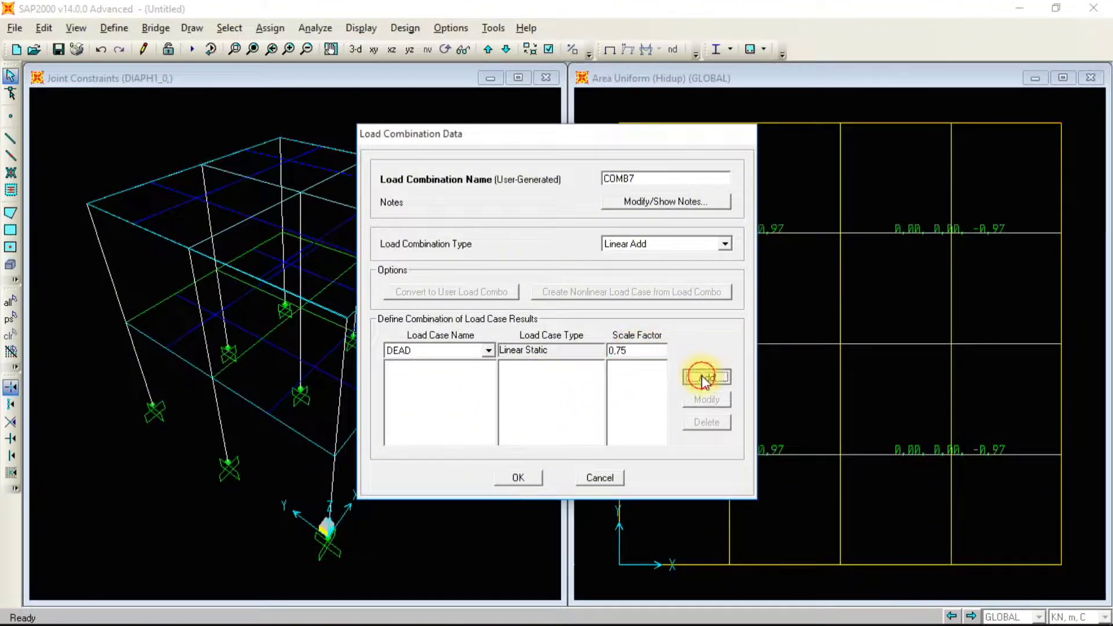
Add the Mati++ load case to COMB7 with scale factor 0,75
{"action": "left_click", "coordinate": [490, 351]}
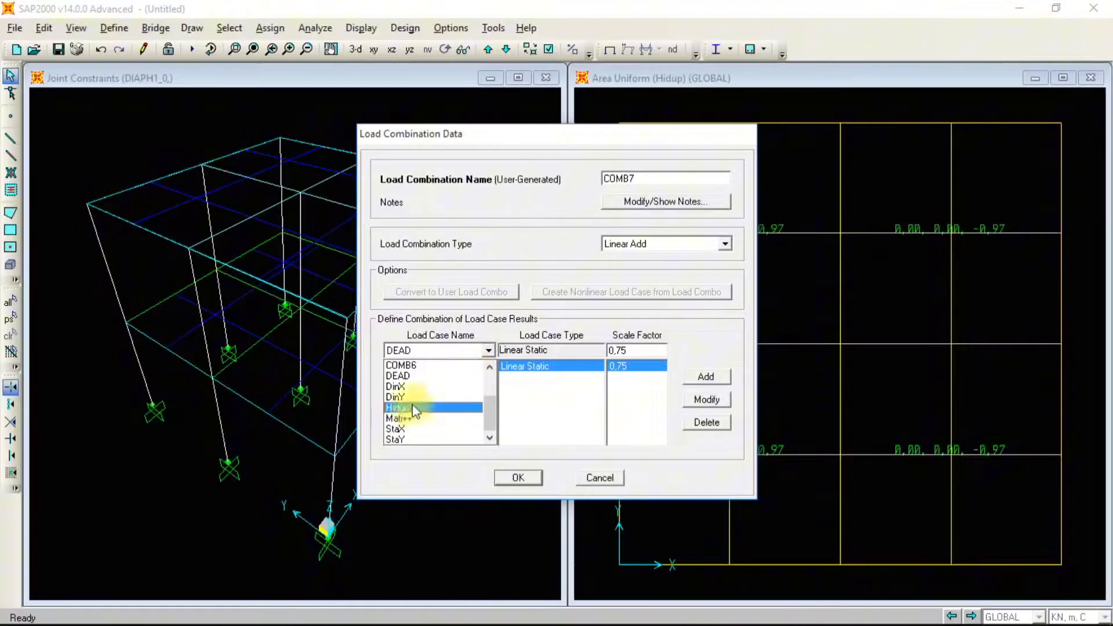
{"action": "left_click", "coordinate": [410, 425]}
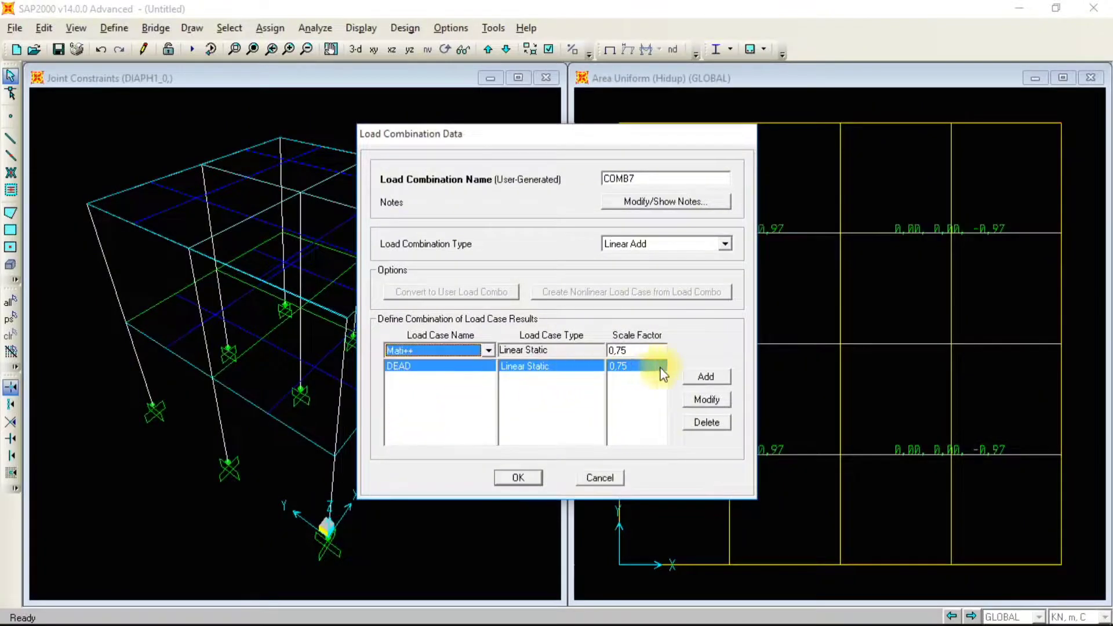
{"action": "left_click", "coordinate": [699, 375]}
Add the Hidup load case to COMB7 with scale factor 1, checking the live load factor in the Word document
{"action": "left_click", "coordinate": [455, 350]}
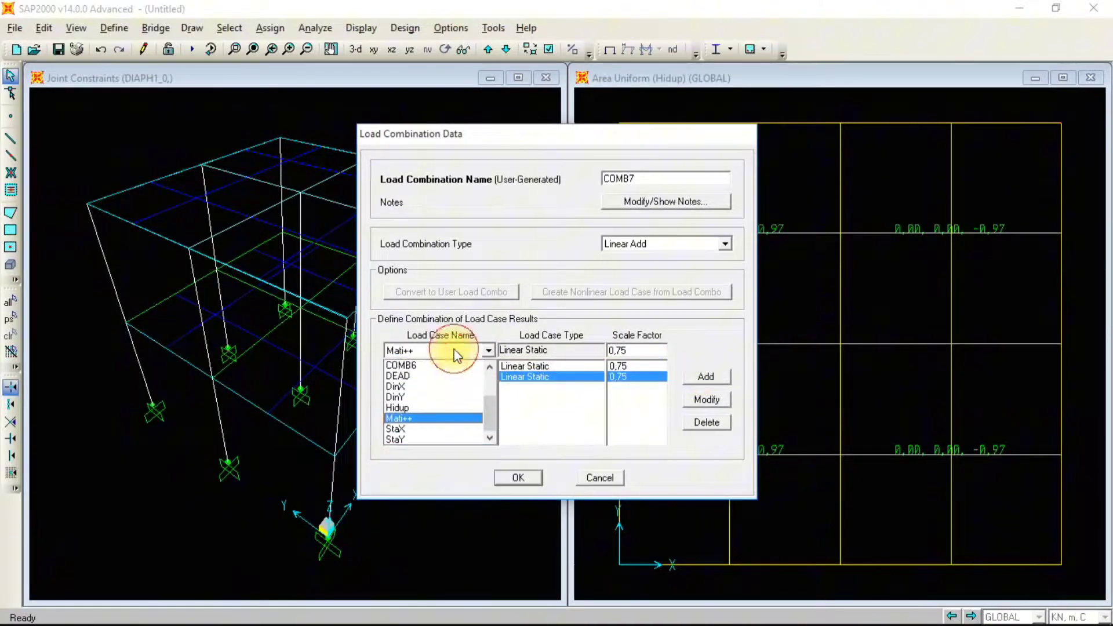
{"action": "left_click", "coordinate": [417, 408]}
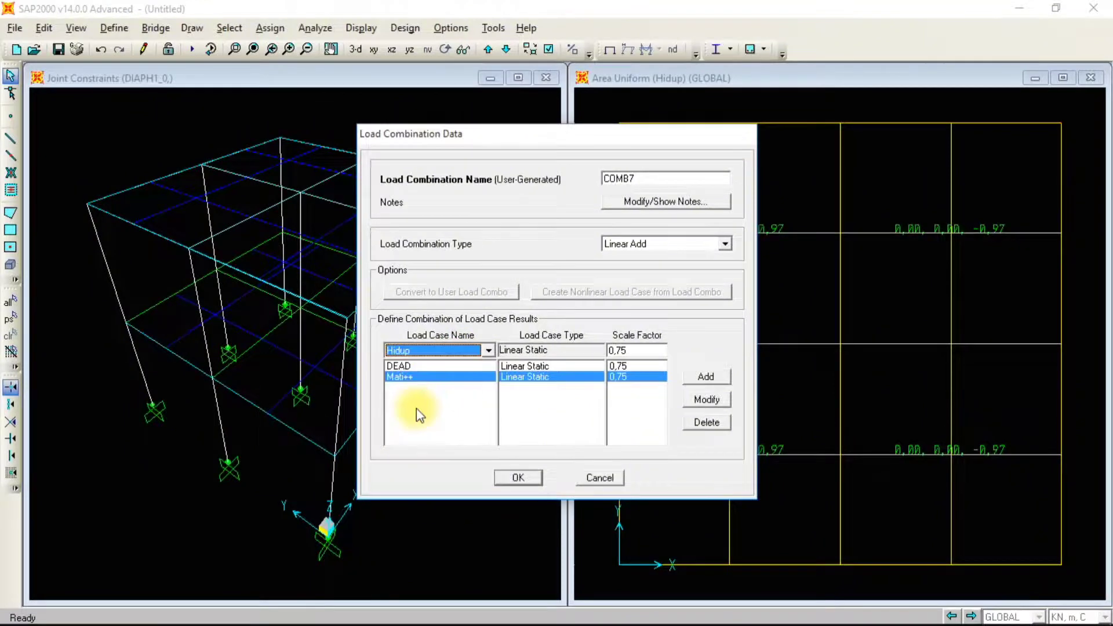
{"action": "key", "text": "alt+Tab"}
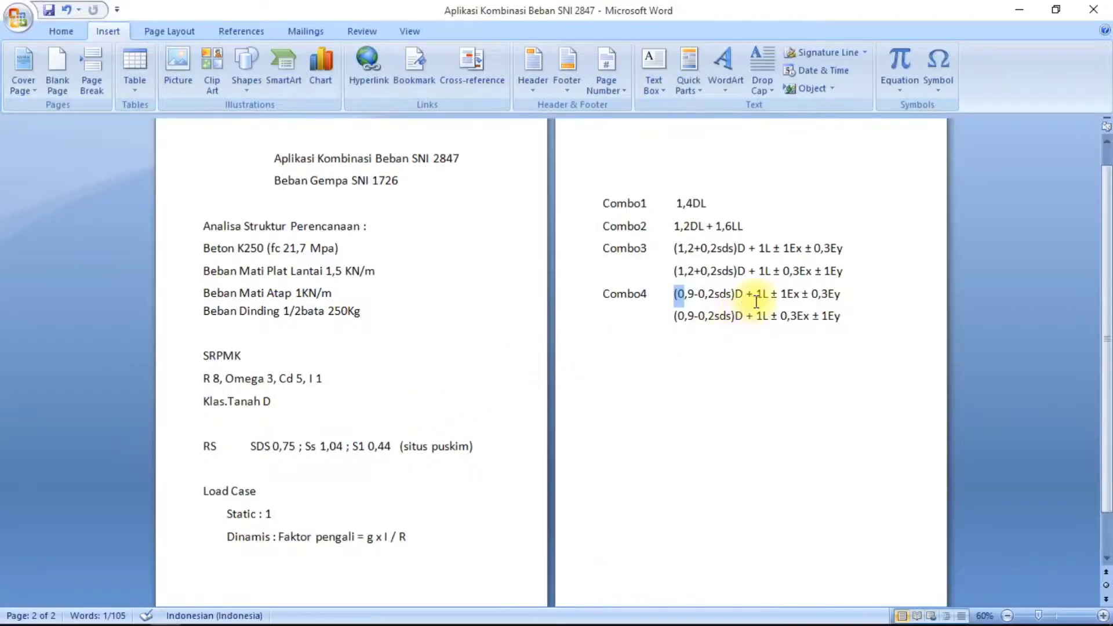
{"action": "key", "text": "alt+Tab"}
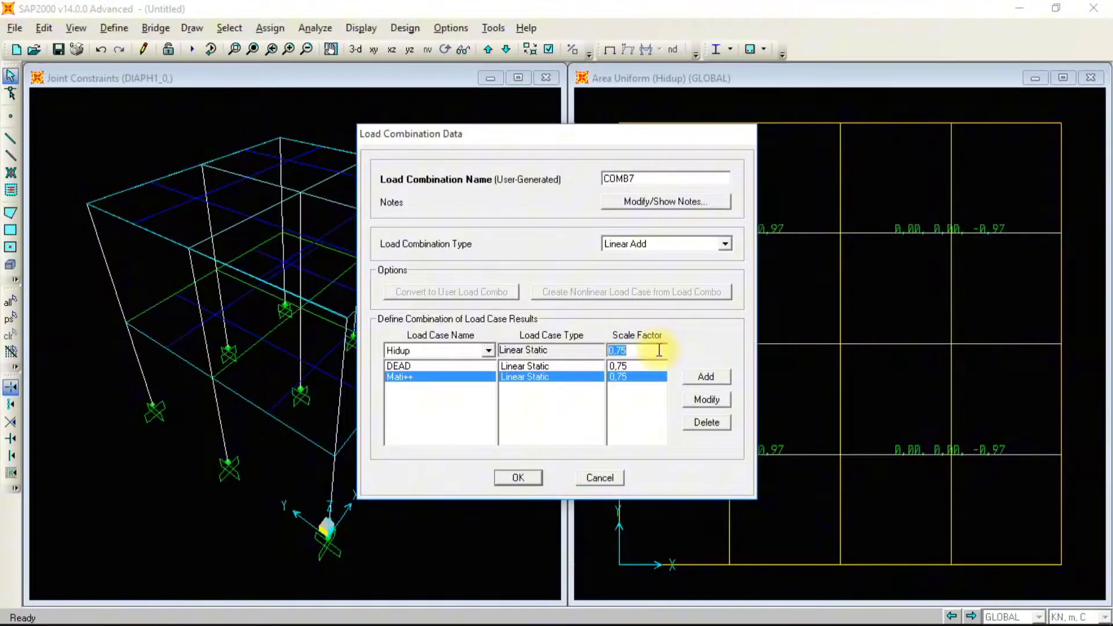
{"action": "type", "text": "1"}
{"action": "left_click", "coordinate": [705, 377]}
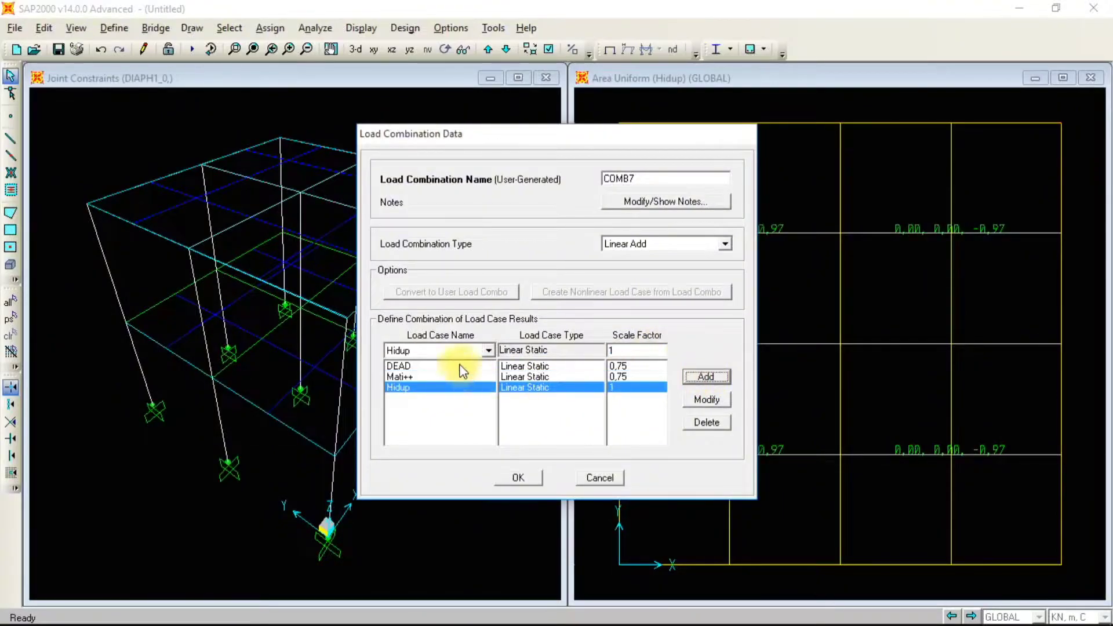
Add the StaX load case to COMB7 with scale factor 1, checking the Ex factor of Combo4 in the Word document
{"action": "key", "text": "alt+Tab"}
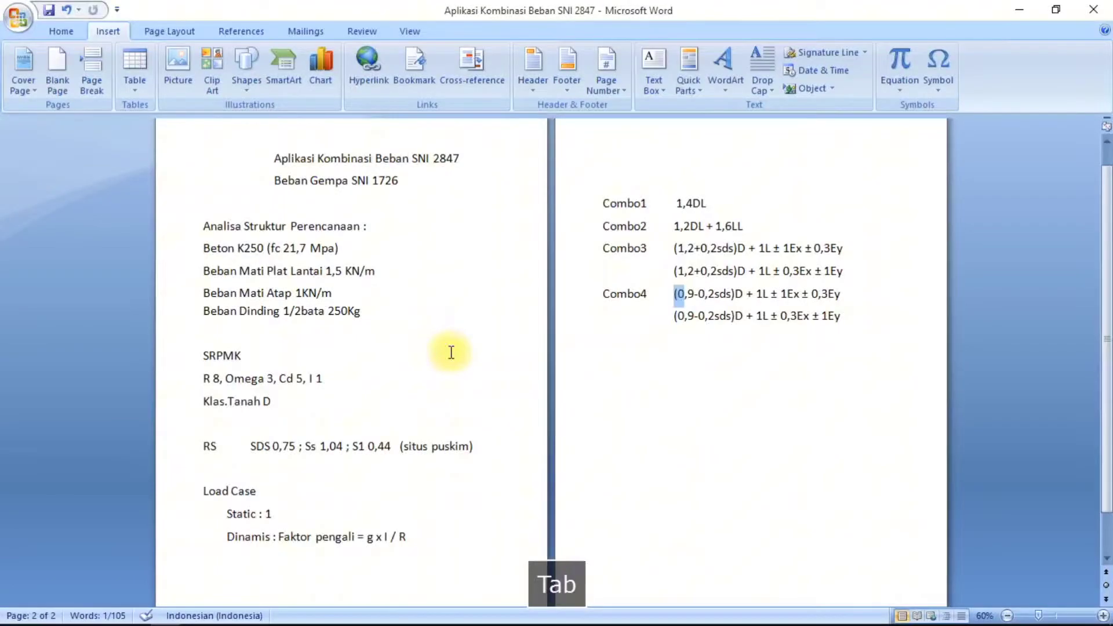
{"action": "key", "text": "alt+Tab"}
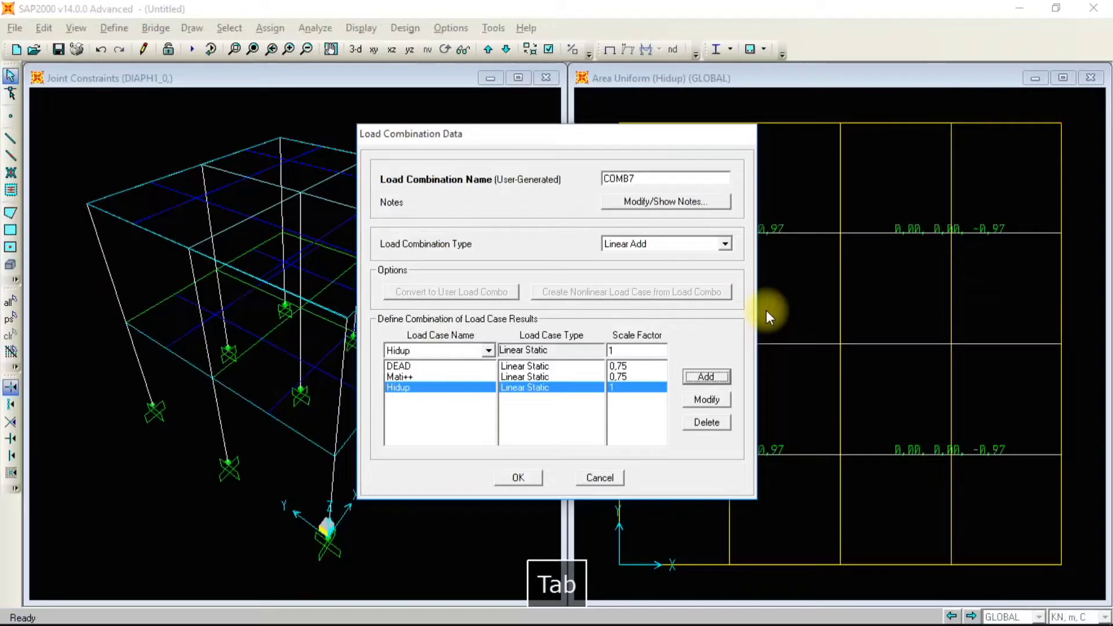
{"action": "left_click", "coordinate": [459, 350]}
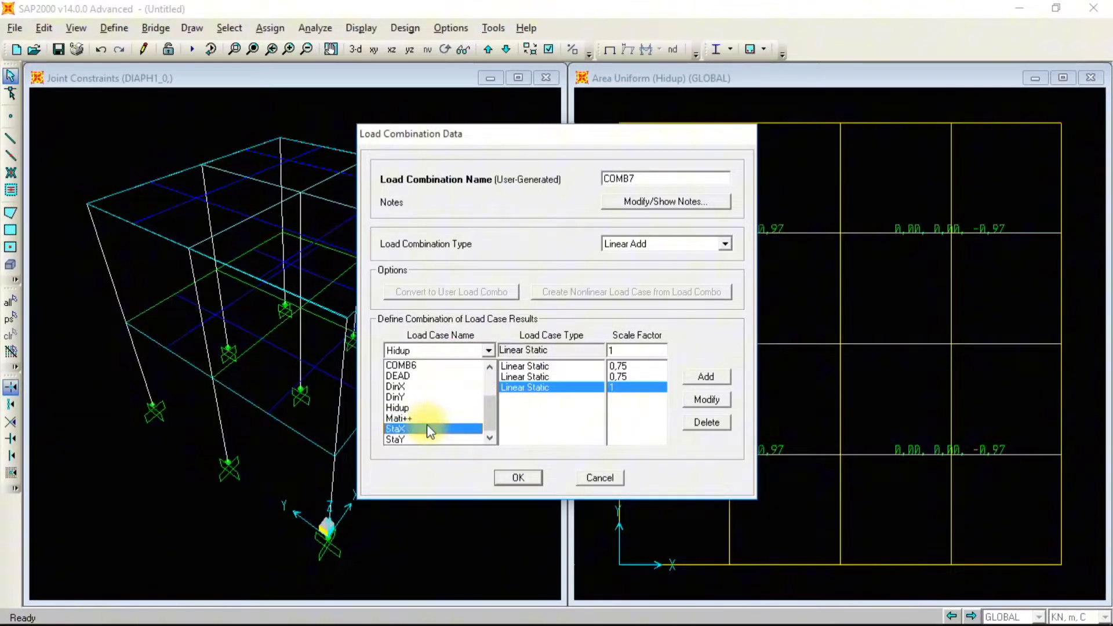
{"action": "left_click", "coordinate": [427, 426]}
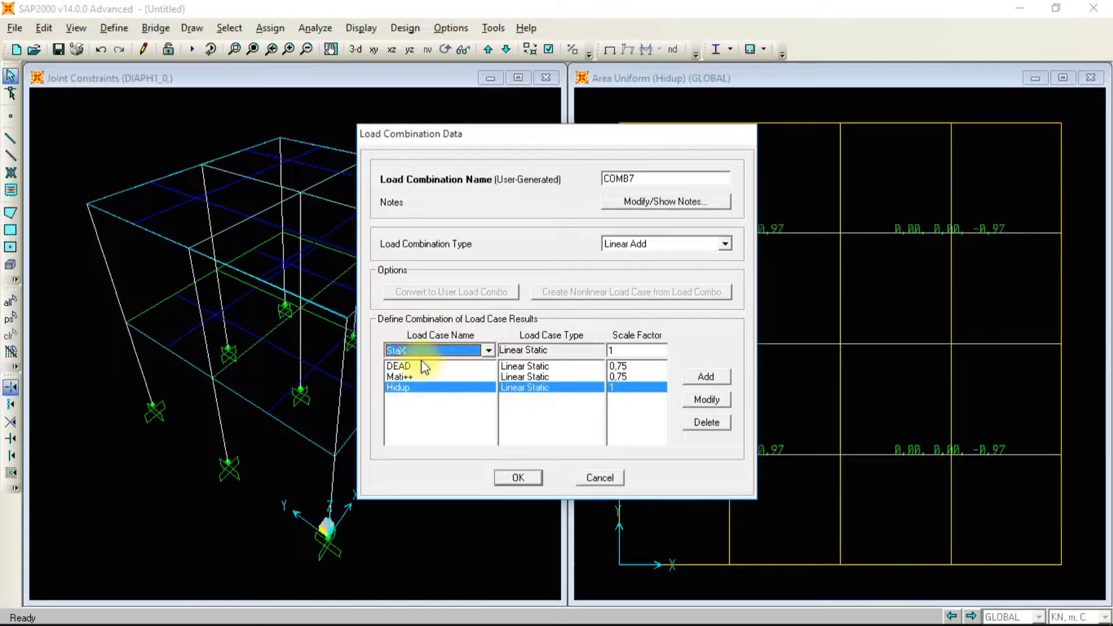
{"action": "double_click", "coordinate": [611, 351]}
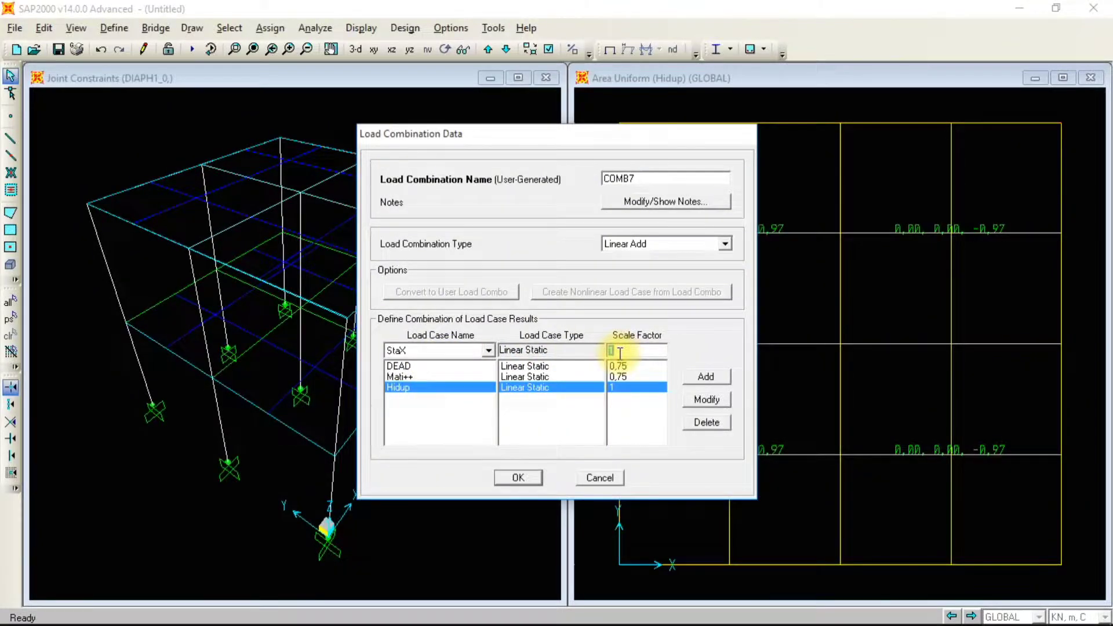
{"action": "key", "text": "alt+Tab"}
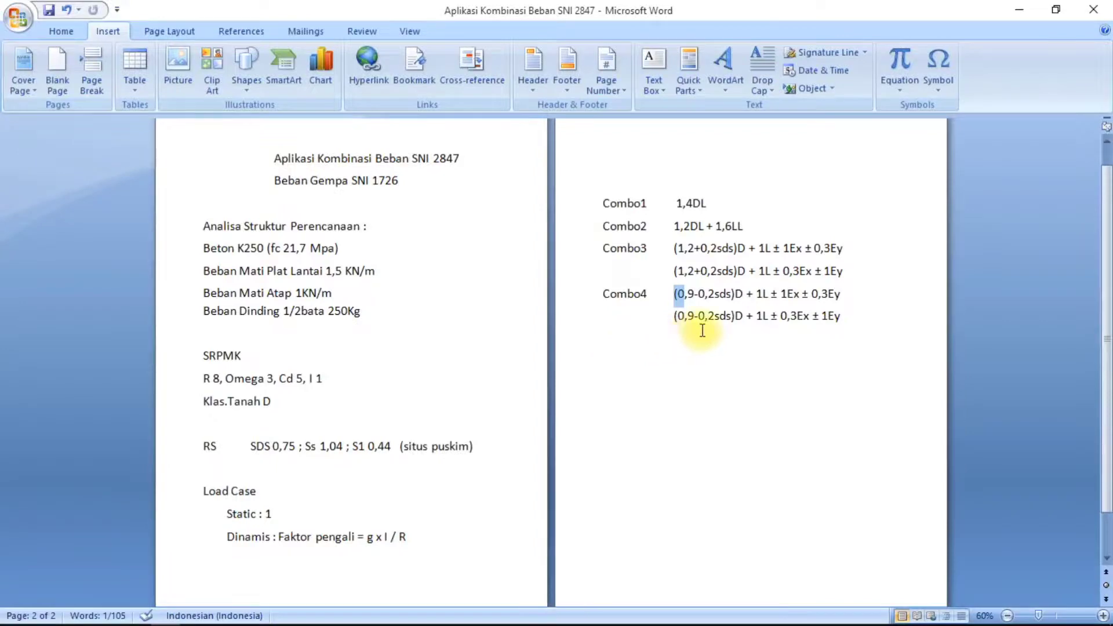
{"action": "key", "text": "alt+Tab"}
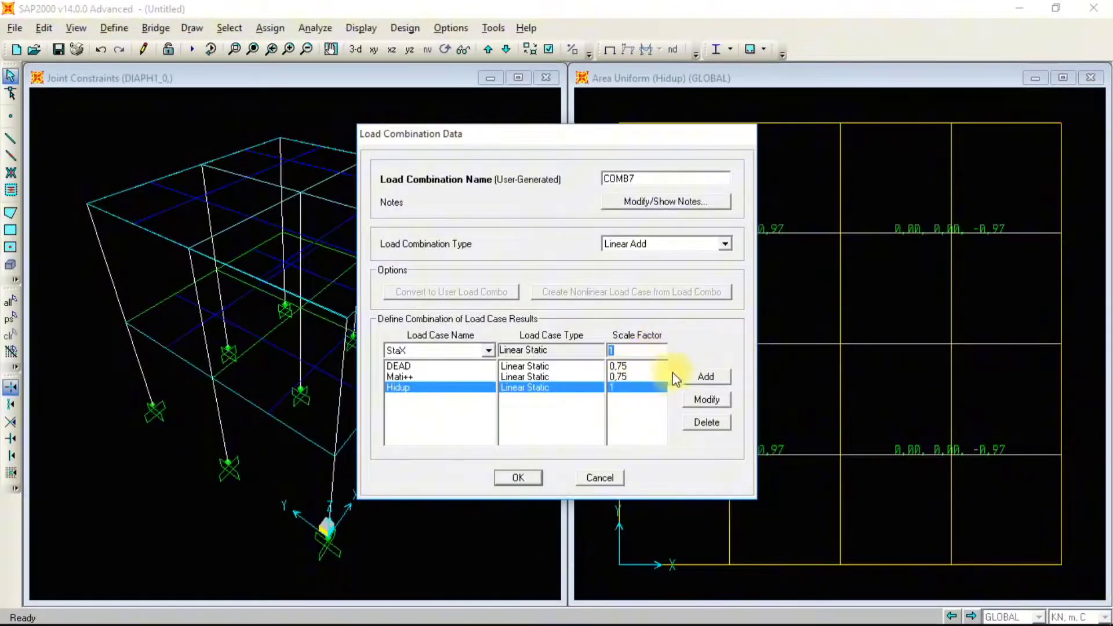
{"action": "left_click", "coordinate": [707, 382]}
Add the StaY load case with scale factor 0,3 per the Combo4 formula in Word and accept COMB7
{"action": "key", "text": "alt+Tab"}
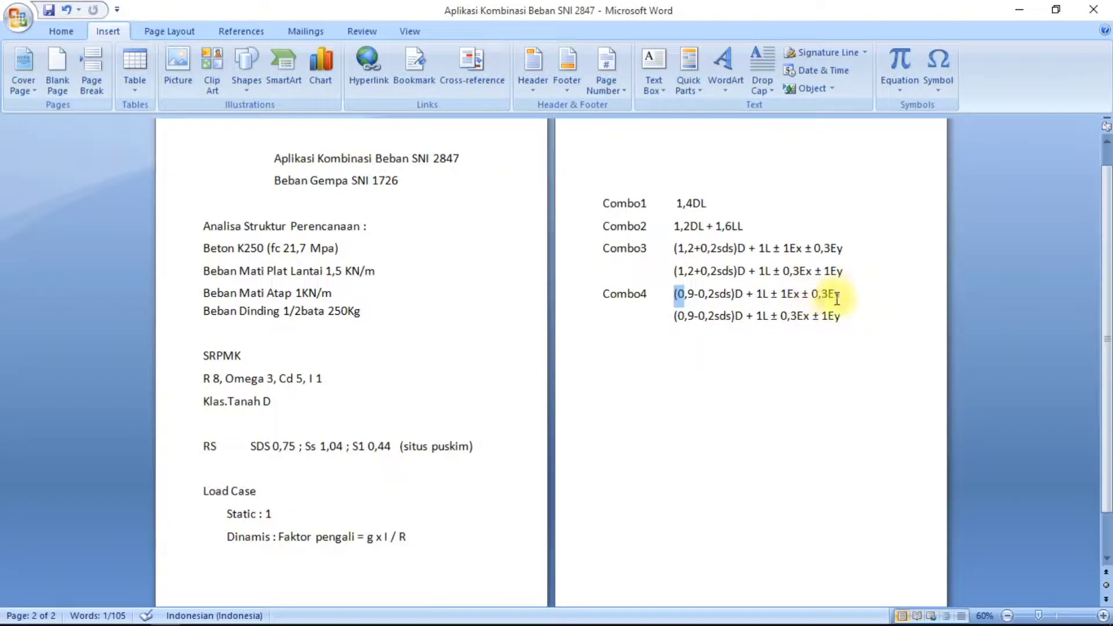
{"action": "key", "text": "alt+Tab"}
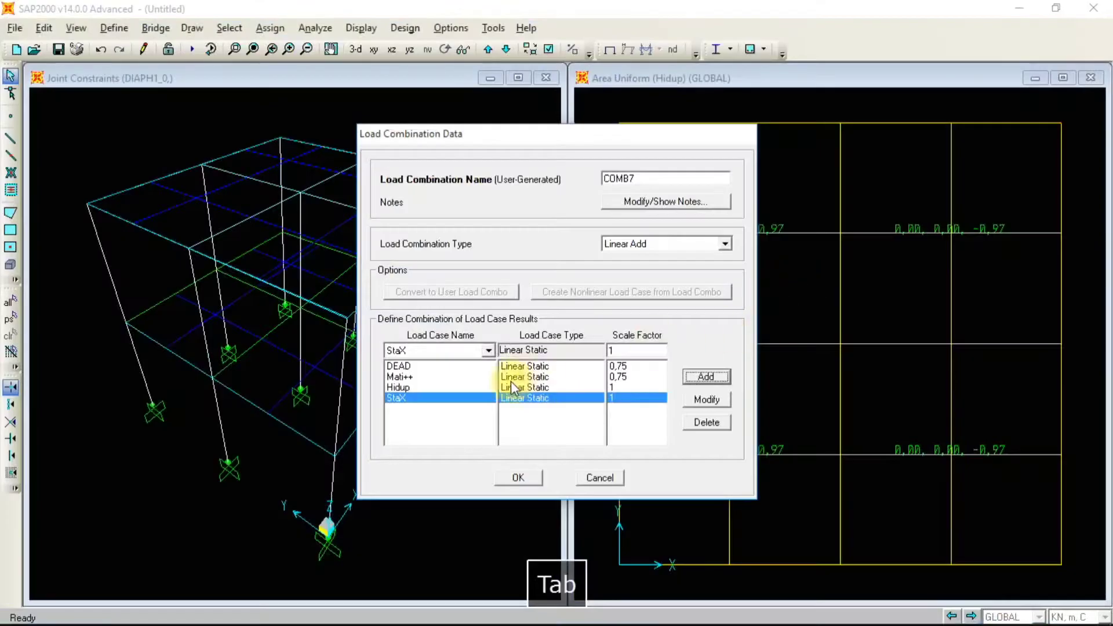
{"action": "double_click", "coordinate": [623, 349]}
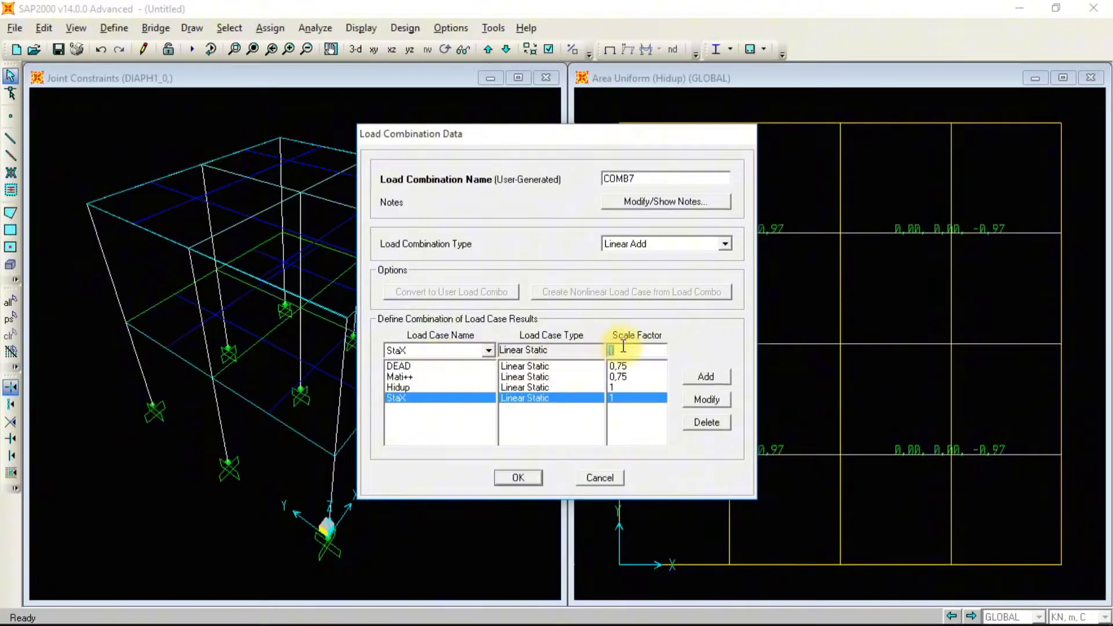
{"action": "type", "text": "0,3"}
{"action": "left_click", "coordinate": [489, 350]}
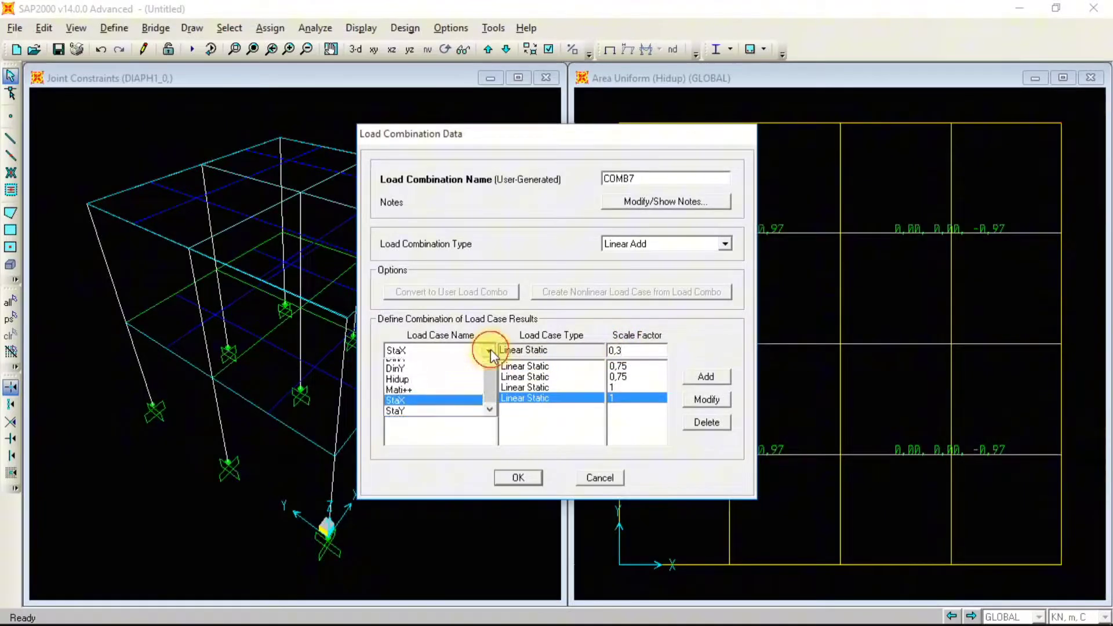
{"action": "left_click", "coordinate": [410, 439]}
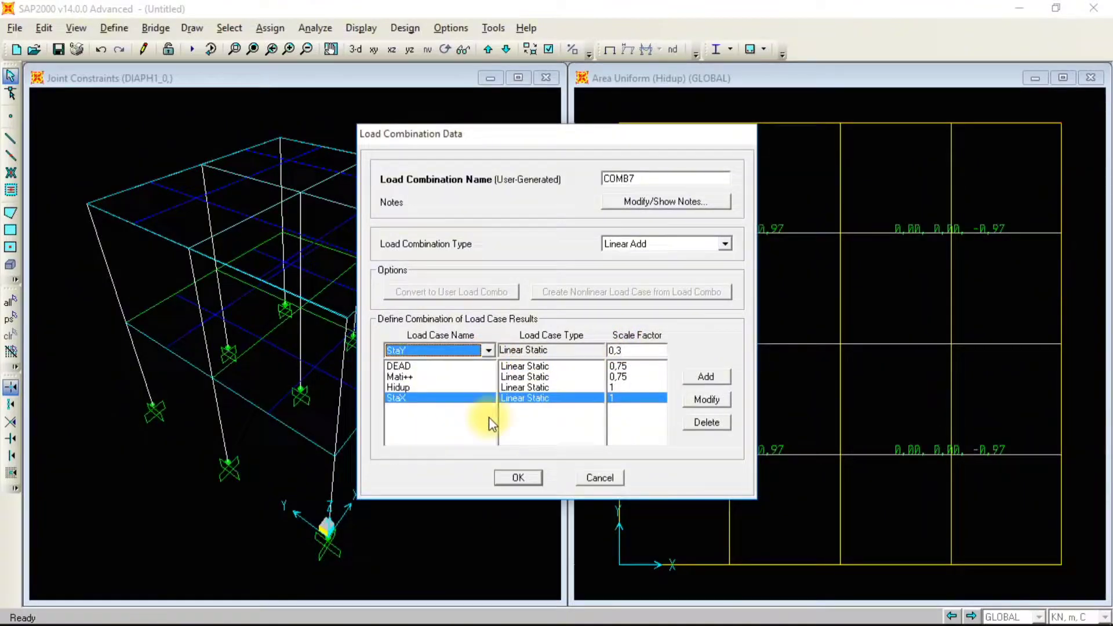
{"action": "left_click", "coordinate": [704, 378]}
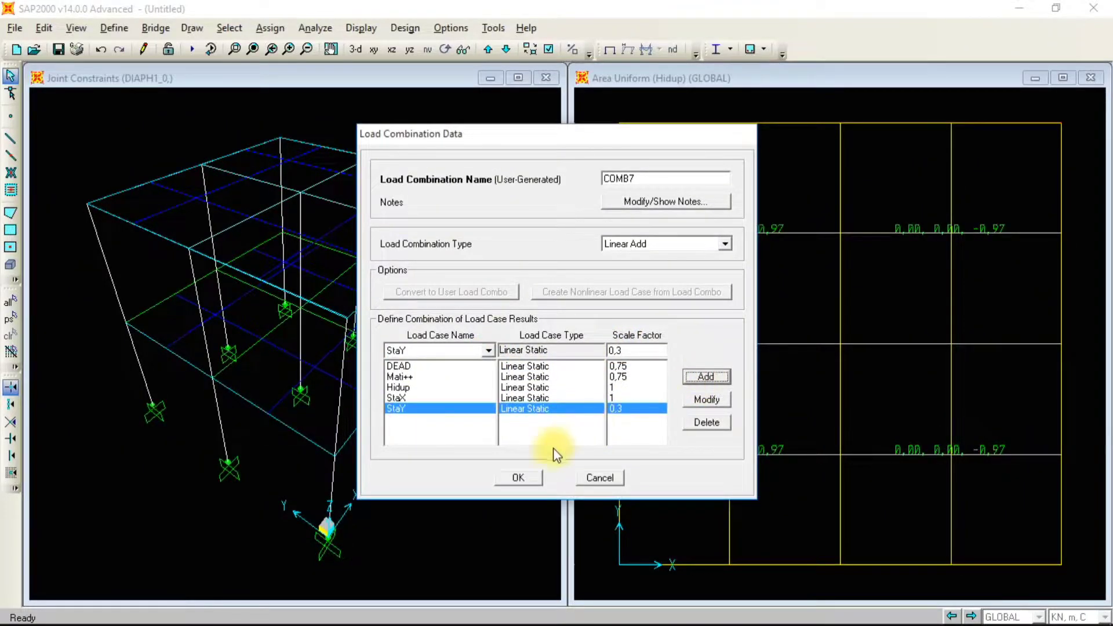
{"action": "left_click", "coordinate": [524, 479]}
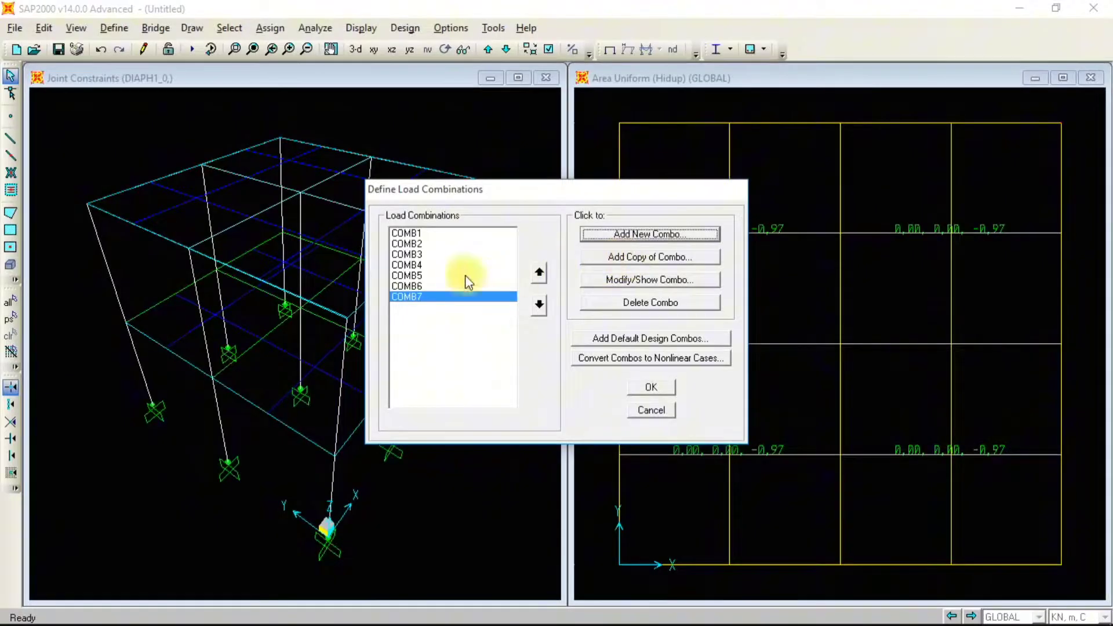
Create a copy of COMB7, set its StaX scale factor to -1 and accept the combination
{"action": "left_click", "coordinate": [627, 256]}
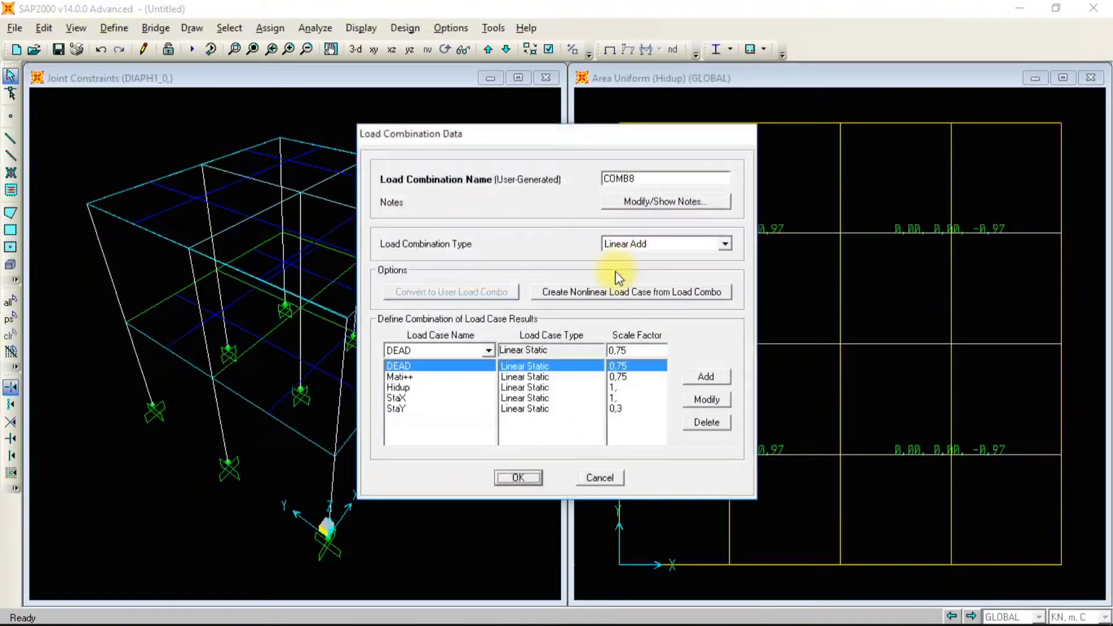
{"action": "left_click", "coordinate": [617, 398]}
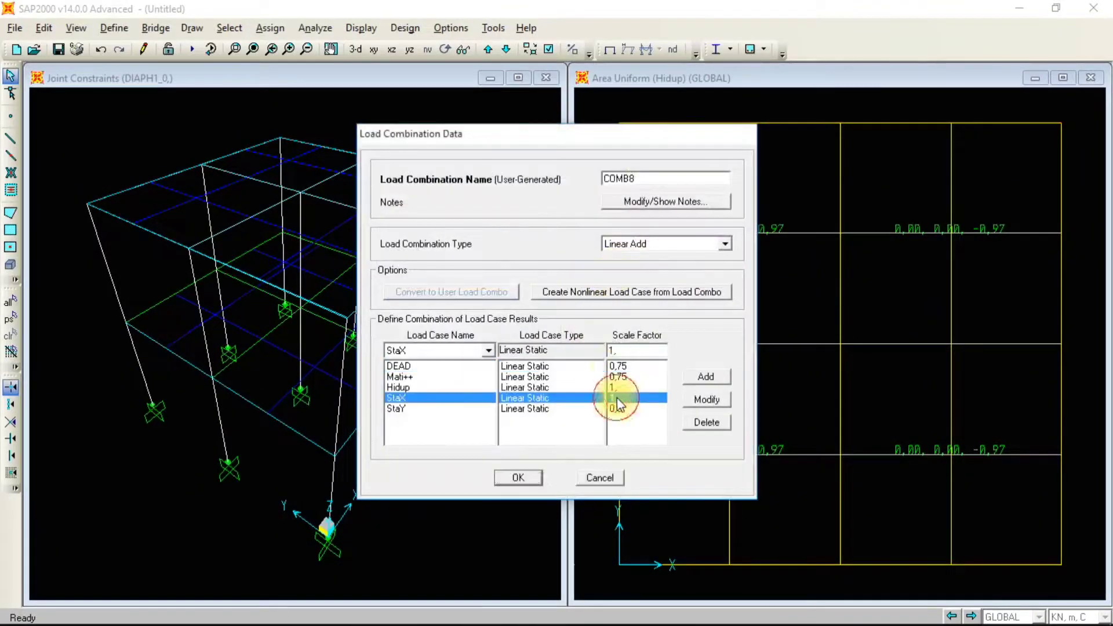
{"action": "left_click", "coordinate": [611, 350]}
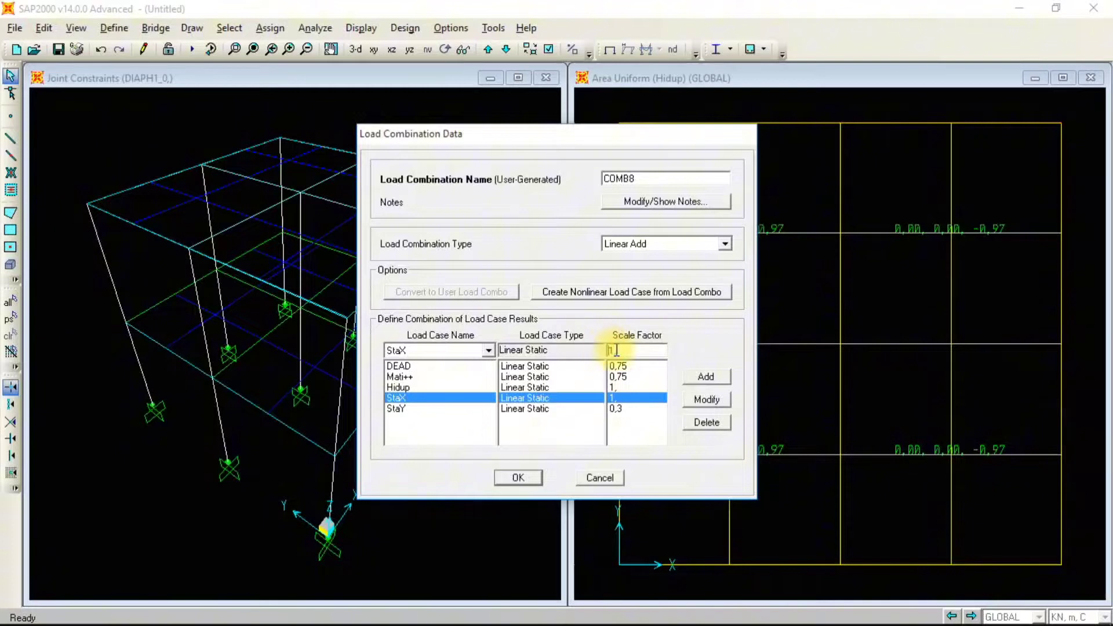
{"action": "type", "text": "-1,"}
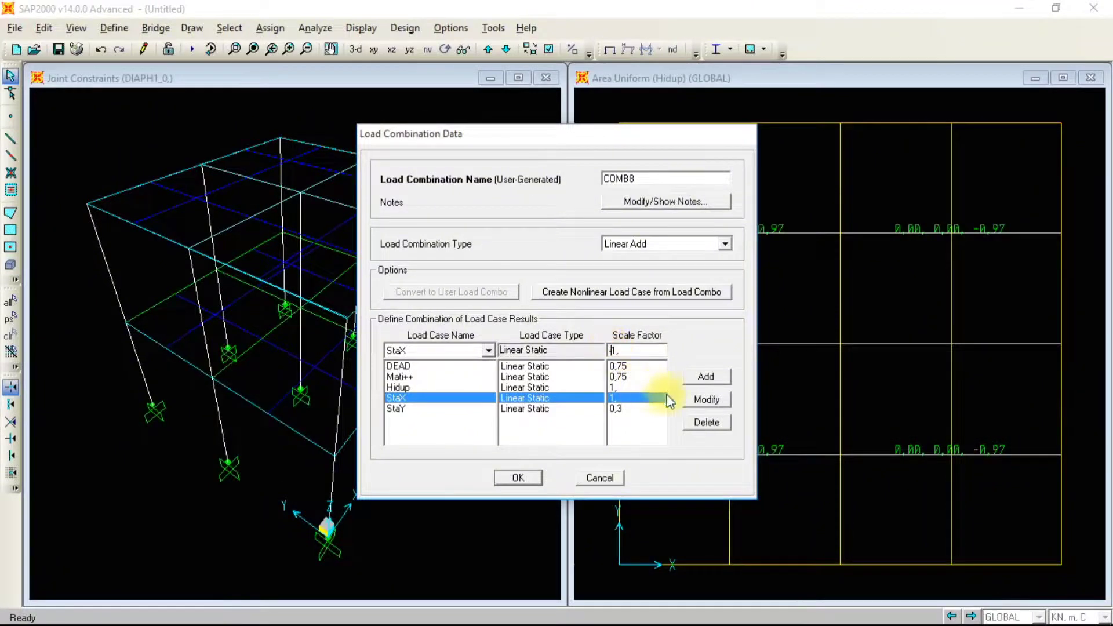
{"action": "left_click", "coordinate": [701, 399]}
{"action": "left_click", "coordinate": [531, 477]}
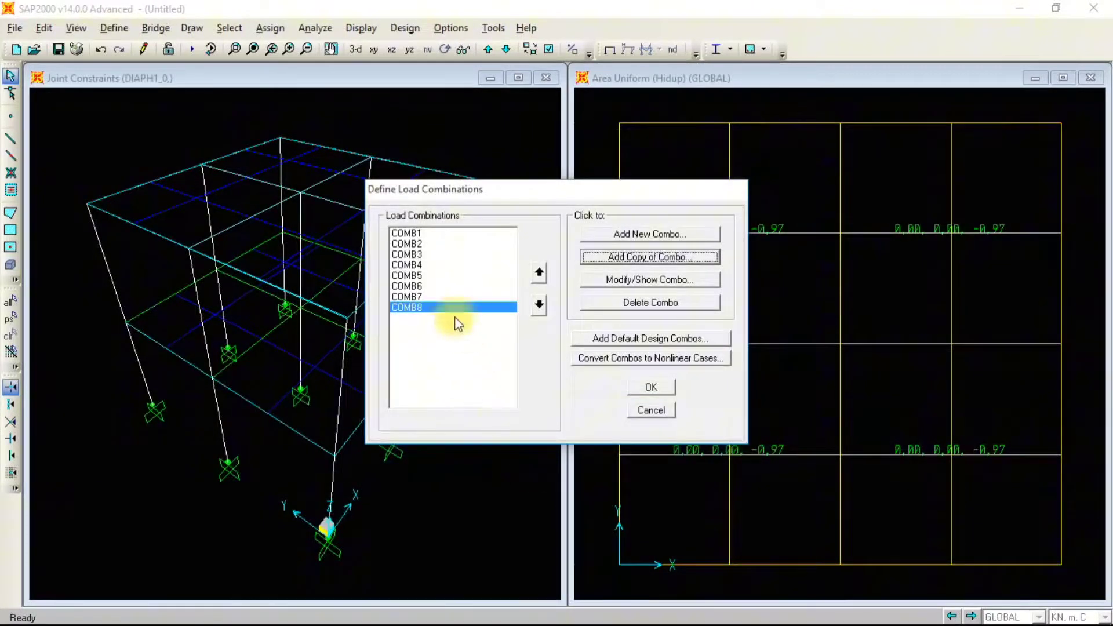
Create a copy of COMB7, set its StaY scale factor to -0,3 and accept the combination
{"action": "left_click", "coordinate": [422, 296]}
{"action": "left_click", "coordinate": [603, 262]}
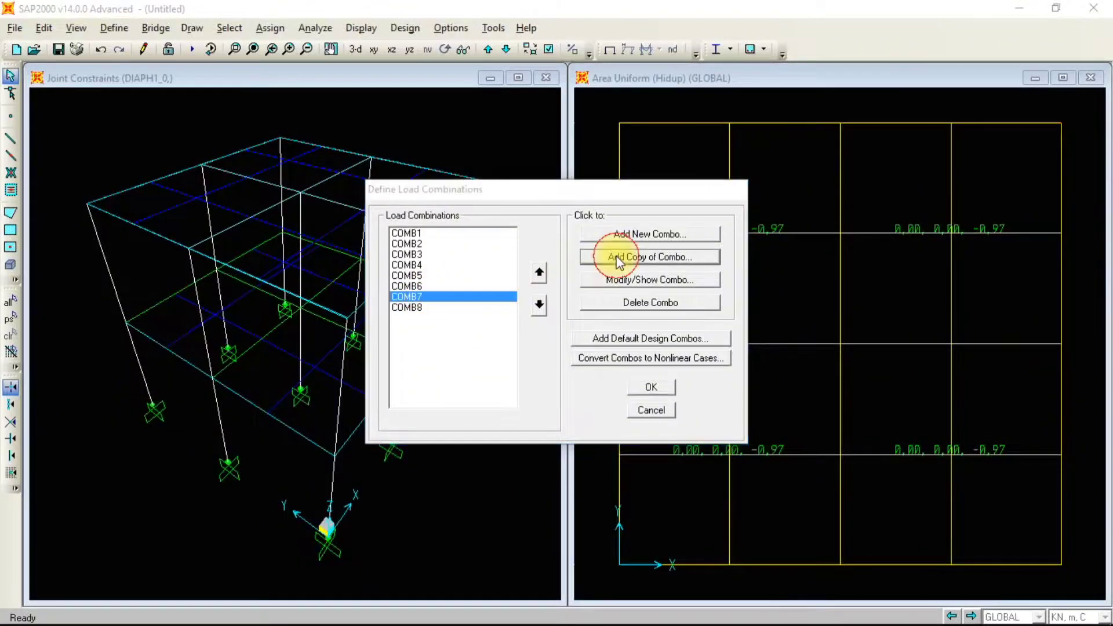
{"action": "left_click", "coordinate": [611, 407]}
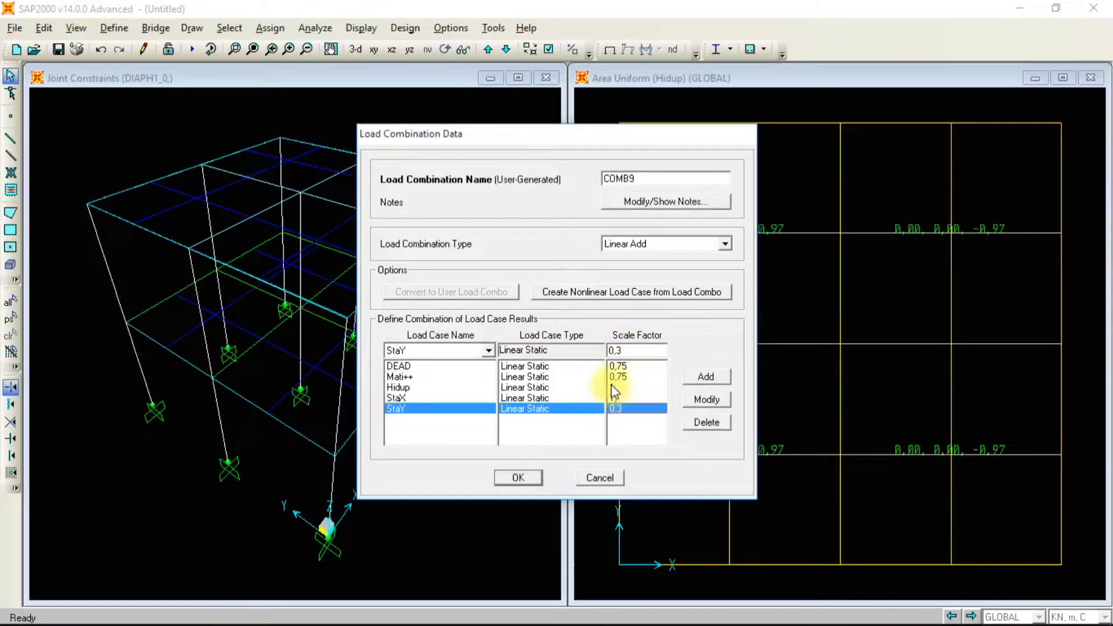
{"action": "left_click", "coordinate": [609, 350]}
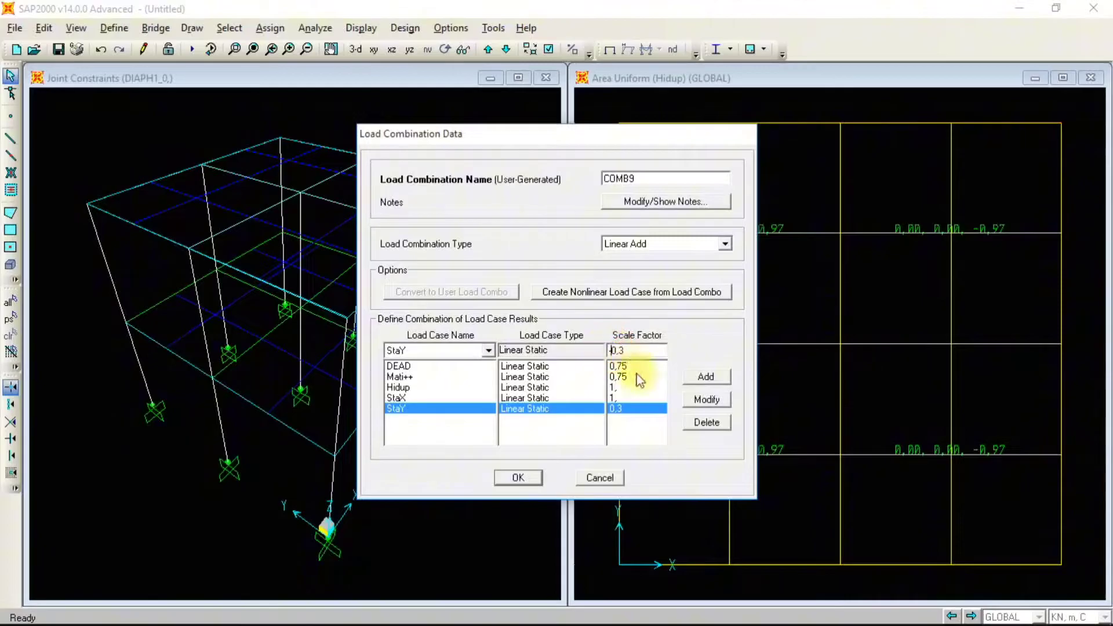
{"action": "left_click", "coordinate": [707, 399]}
{"action": "left_click", "coordinate": [519, 477]}
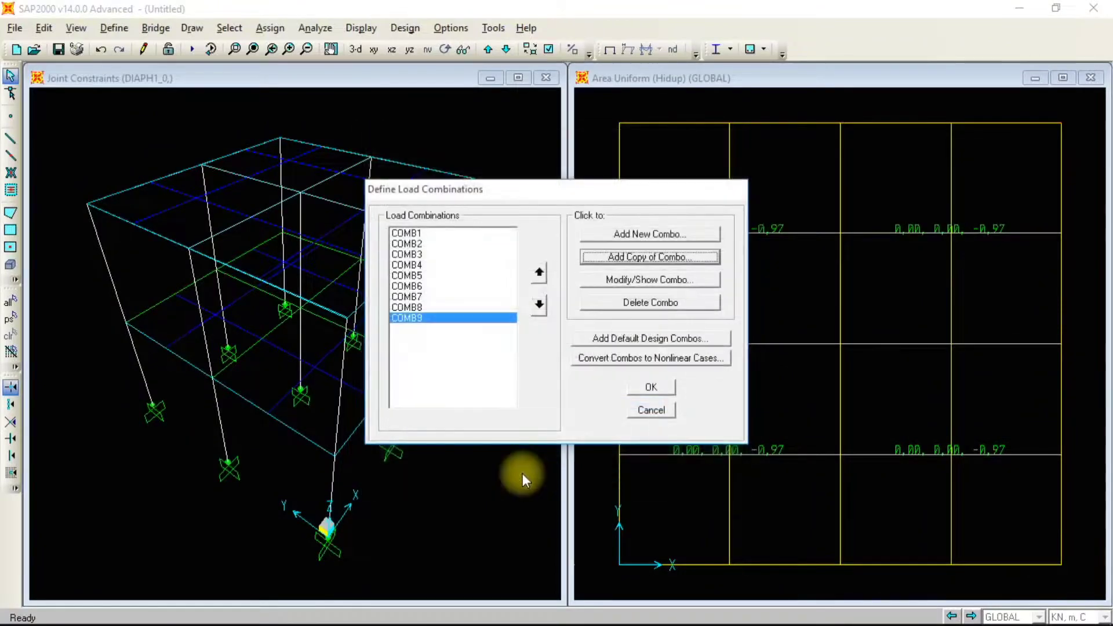
Make one more copy of COMB7 and change the StaY load case's scale factor to -0,3
{"action": "left_click", "coordinate": [419, 298]}
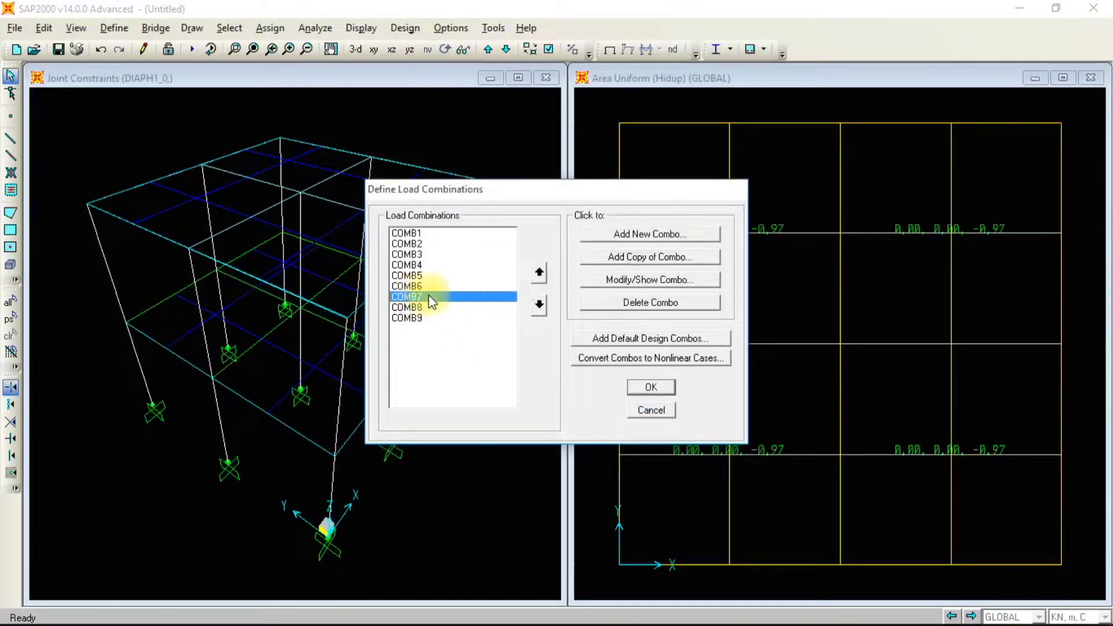
{"action": "left_click", "coordinate": [655, 258]}
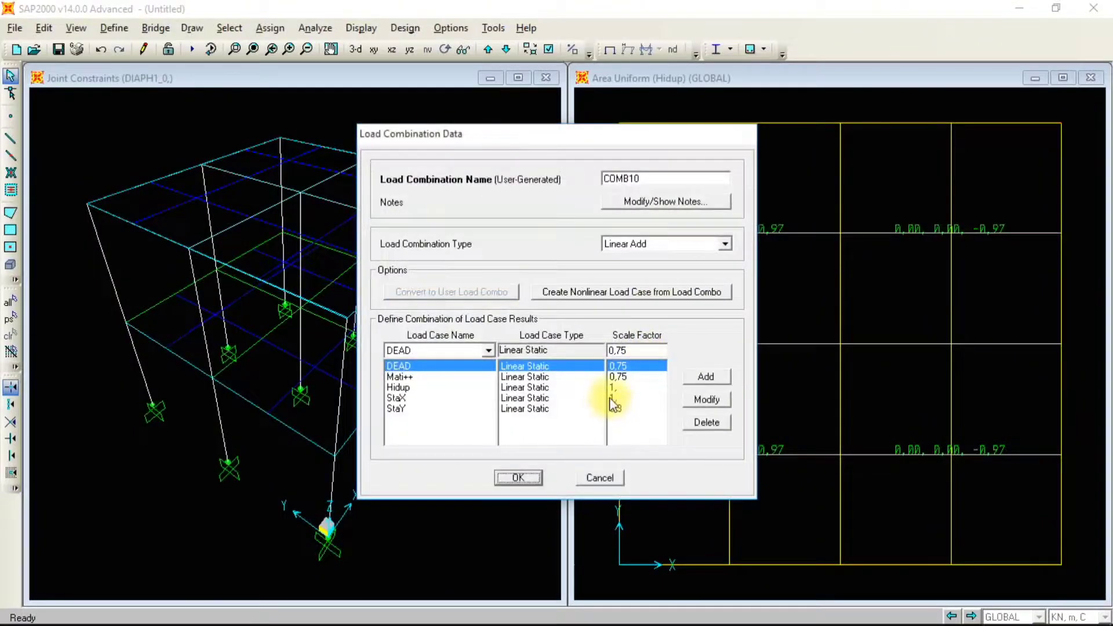
{"action": "left_click", "coordinate": [612, 397]}
{"action": "left_click", "coordinate": [609, 350]}
{"action": "type", "text": "-1,"}
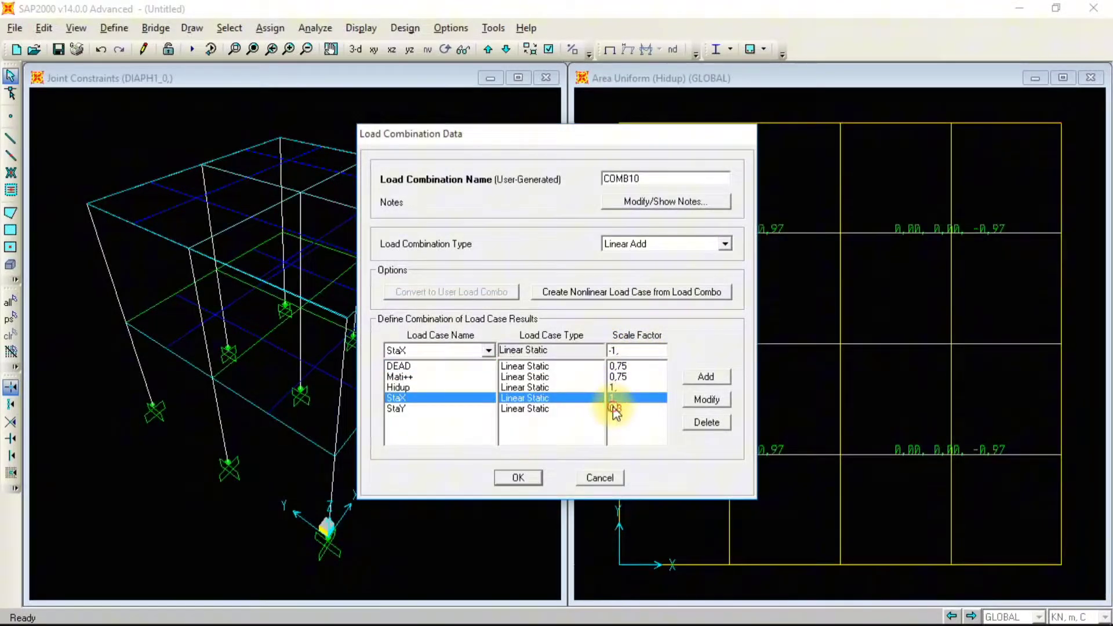
{"action": "left_click", "coordinate": [615, 408]}
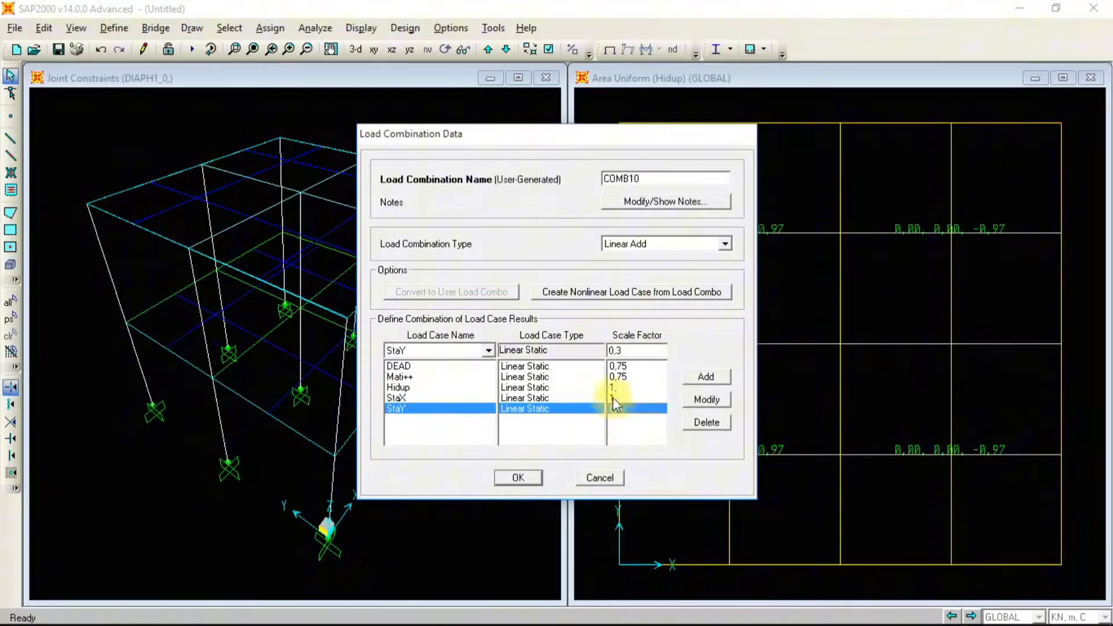
{"action": "left_click", "coordinate": [611, 350]}
{"action": "type", "text": "-"}
{"action": "left_click", "coordinate": [691, 404]}
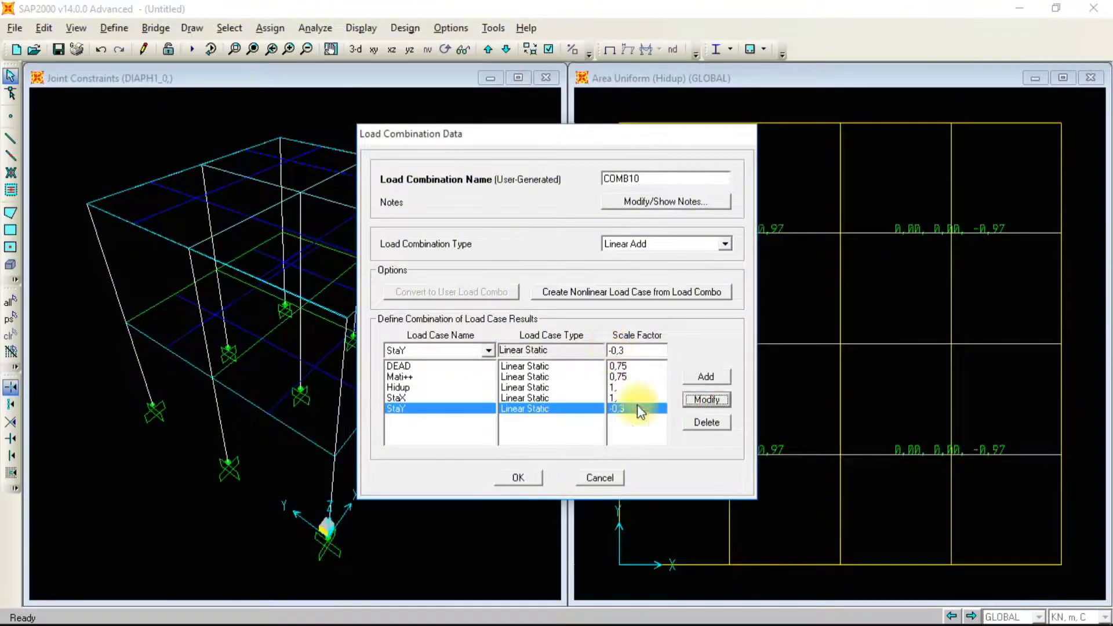
Set the StaX scale factor of COMB10 to -1 and accept the combination
{"action": "left_click", "coordinate": [617, 399]}
{"action": "left_click", "coordinate": [610, 348]}
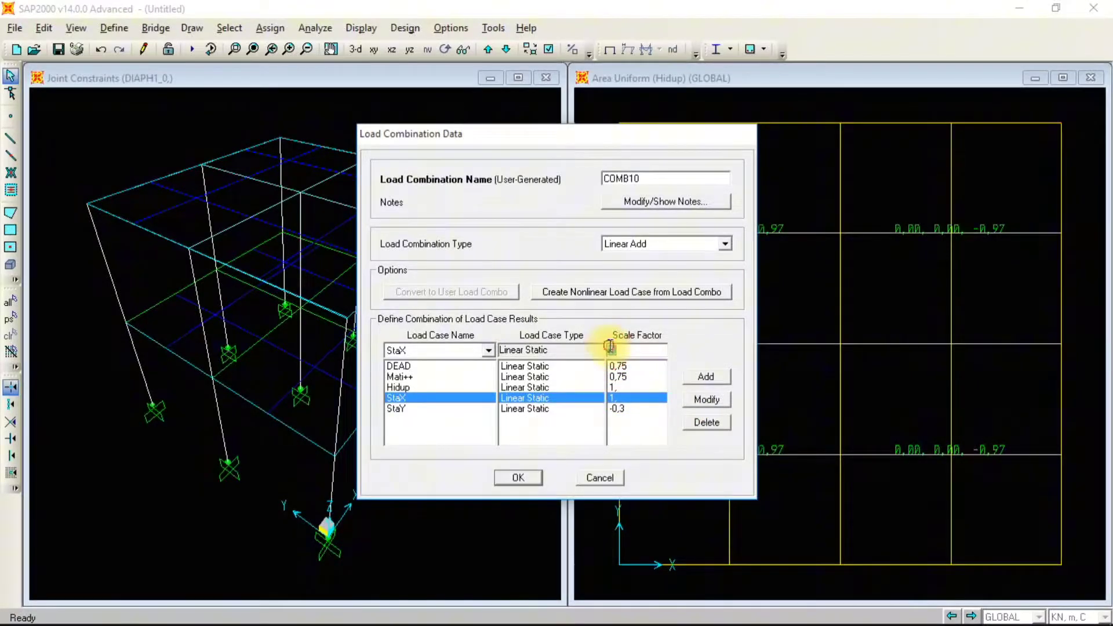
{"action": "type", "text": "-"}
{"action": "left_click", "coordinate": [706, 399]}
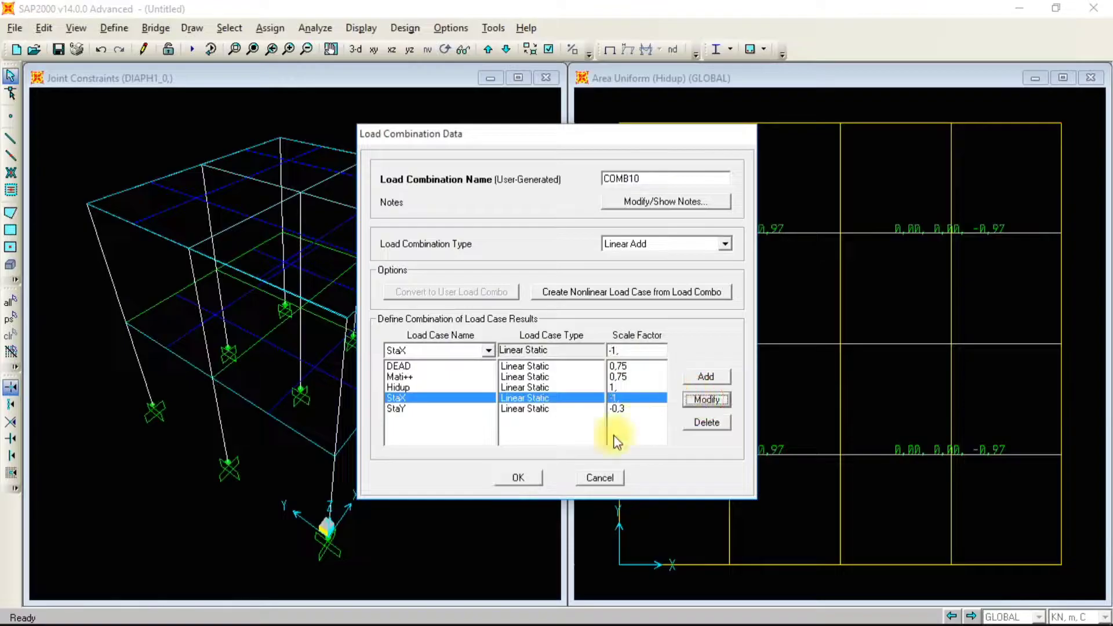
{"action": "left_click", "coordinate": [532, 479]}
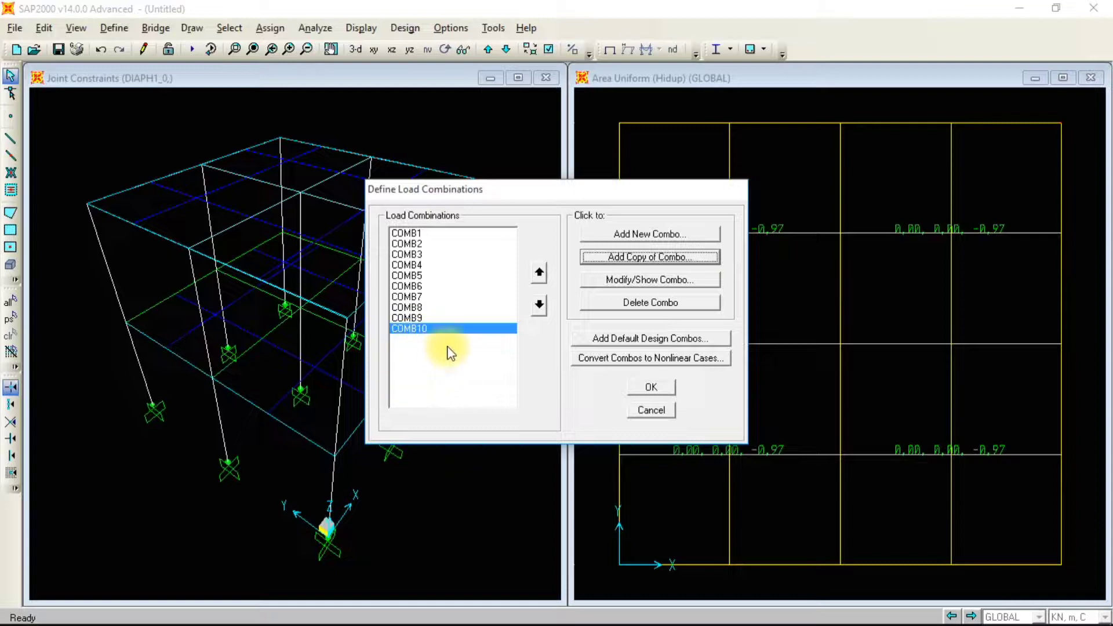
Switch to the Word document and highlight the 1Ex ± 0,3Ey formulas of Combo3 and Combo4 in yellow
{"action": "key", "text": "alt+Tab"}
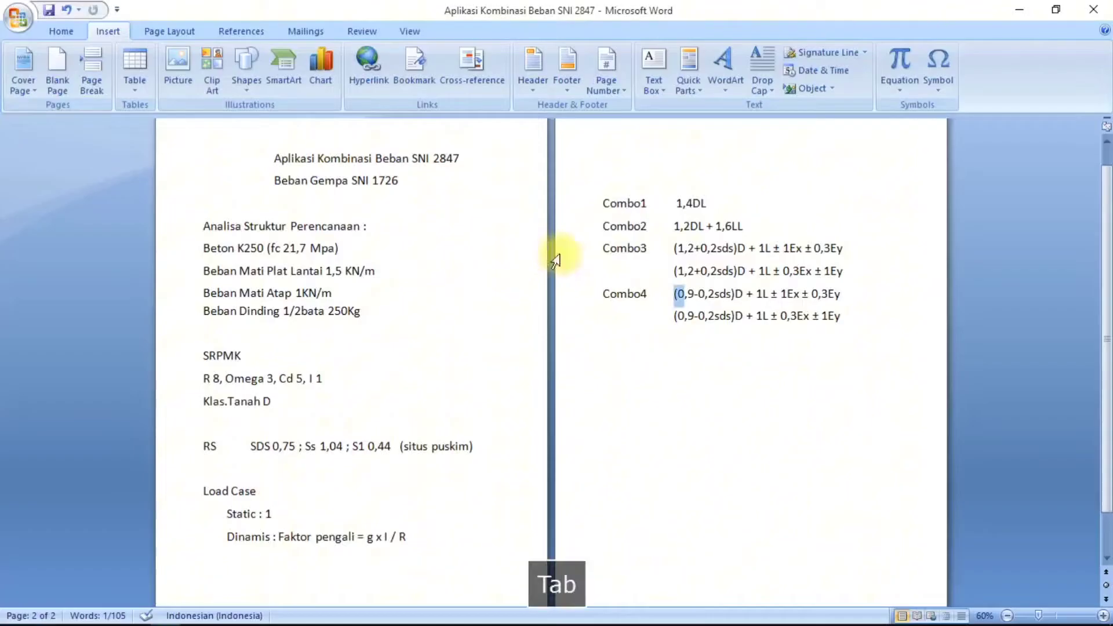
{"action": "left_click_drag", "start_coordinate": [672, 248], "coordinate": [841, 258]}
{"action": "left_click", "coordinate": [63, 30]}
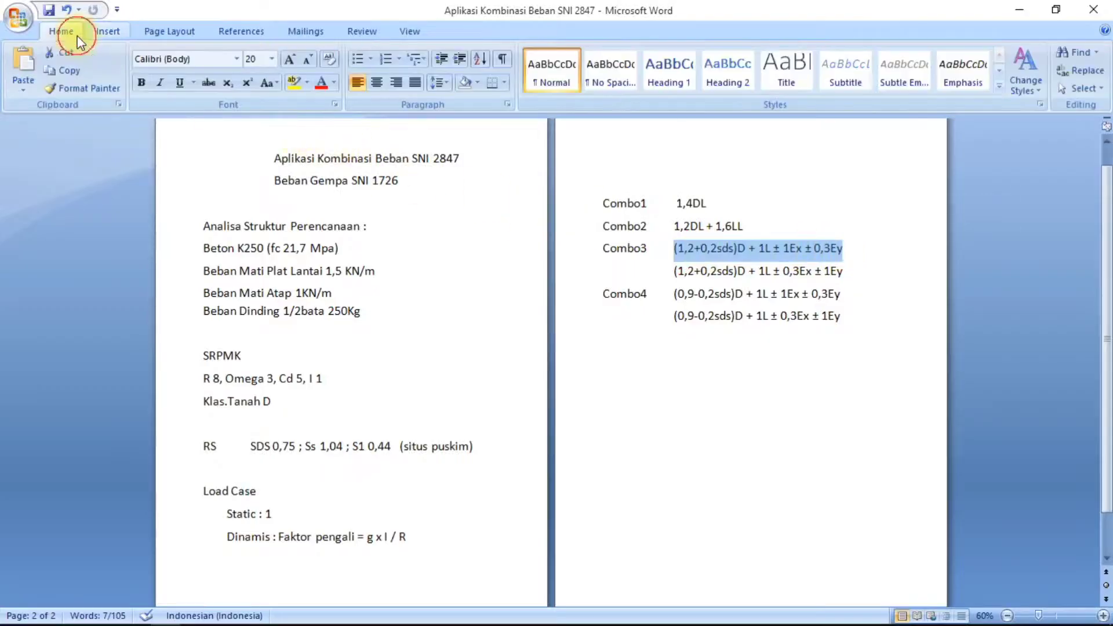
{"action": "left_click", "coordinate": [292, 82]}
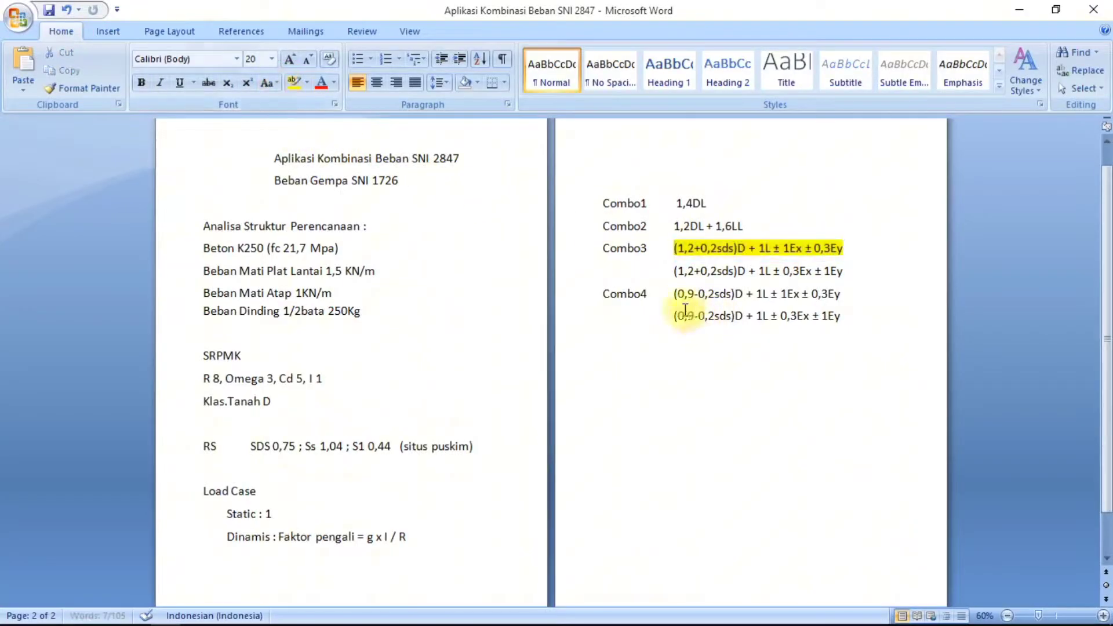
{"action": "left_click", "coordinate": [672, 294]}
{"action": "left_click_drag", "start_coordinate": [691, 297], "coordinate": [844, 294]}
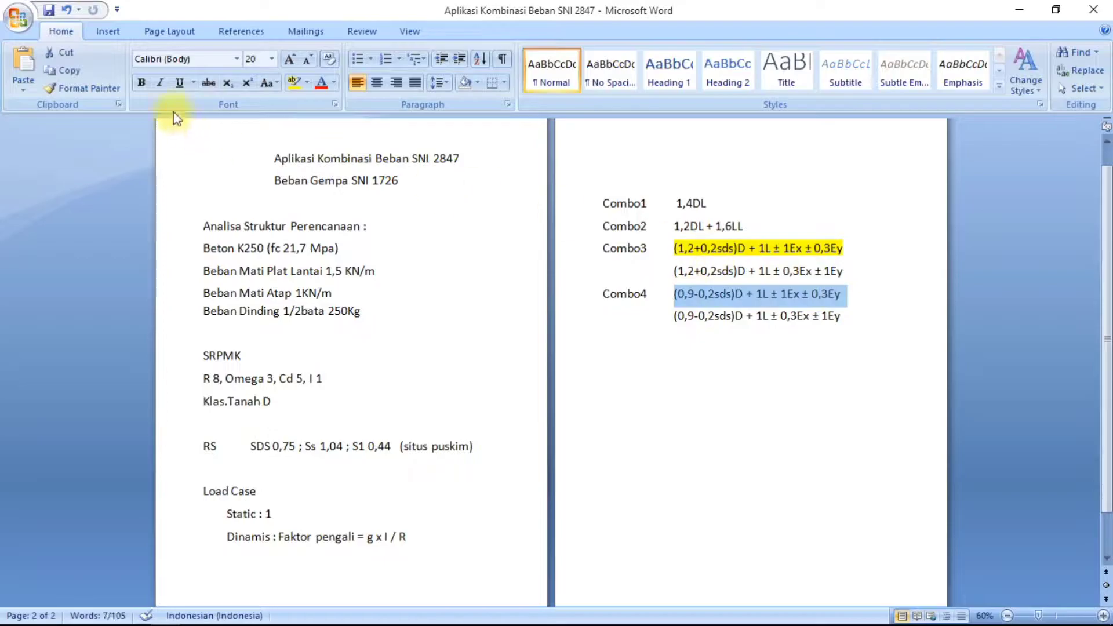
{"action": "left_click", "coordinate": [294, 85]}
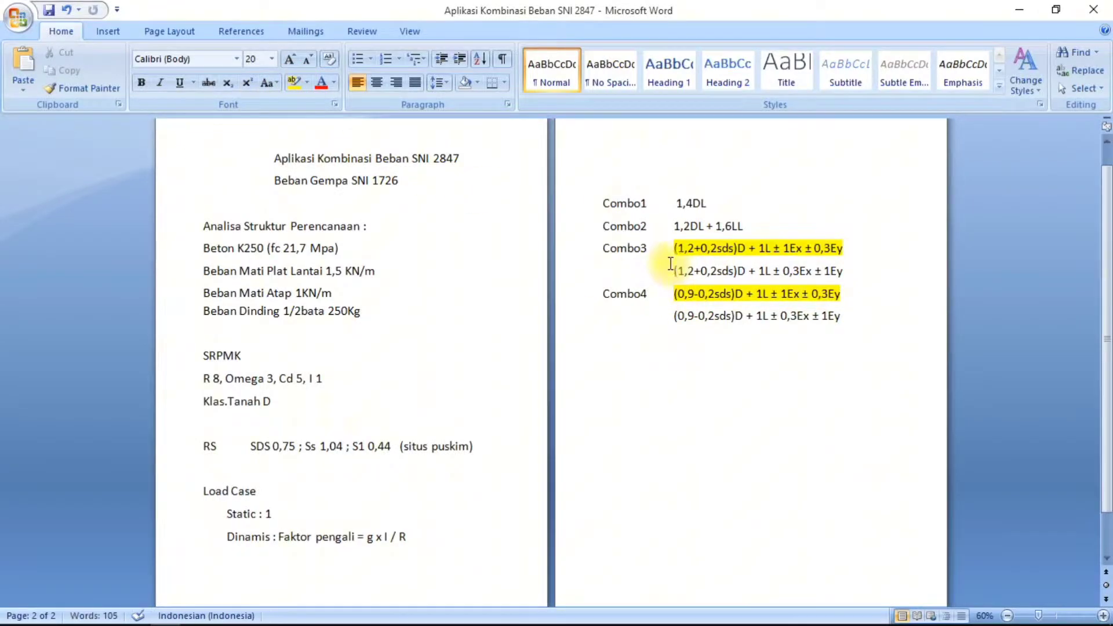
Highlight the 0,3Ex ± 1Ey formulas of Combo3 and Combo4 in turquoise
{"action": "left_click_drag", "start_coordinate": [673, 270], "coordinate": [843, 271]}
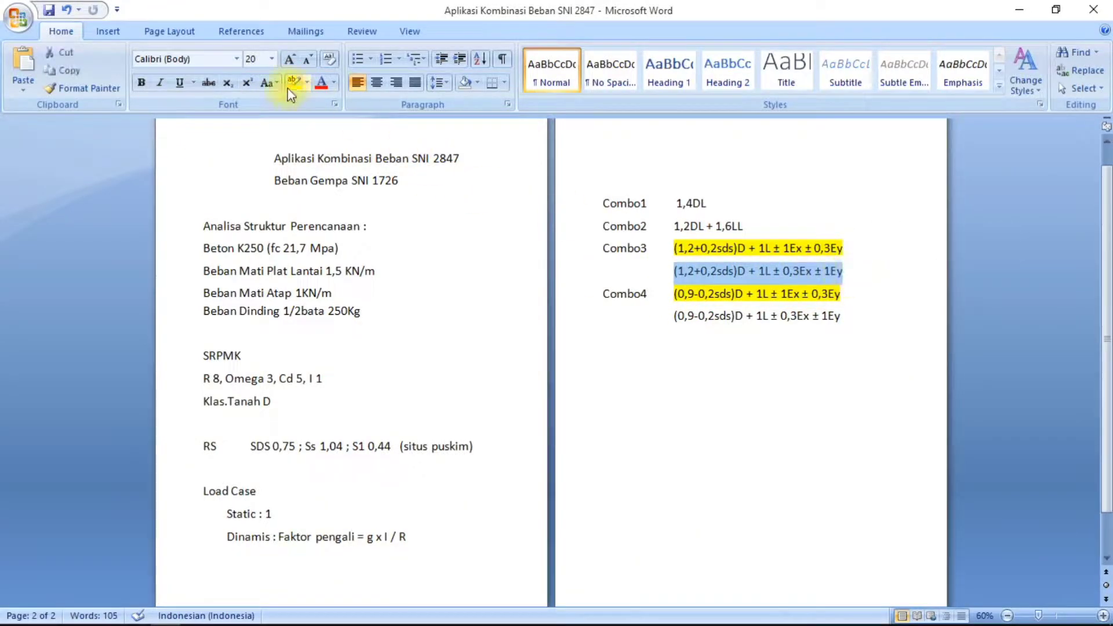
{"action": "left_click", "coordinate": [307, 86]}
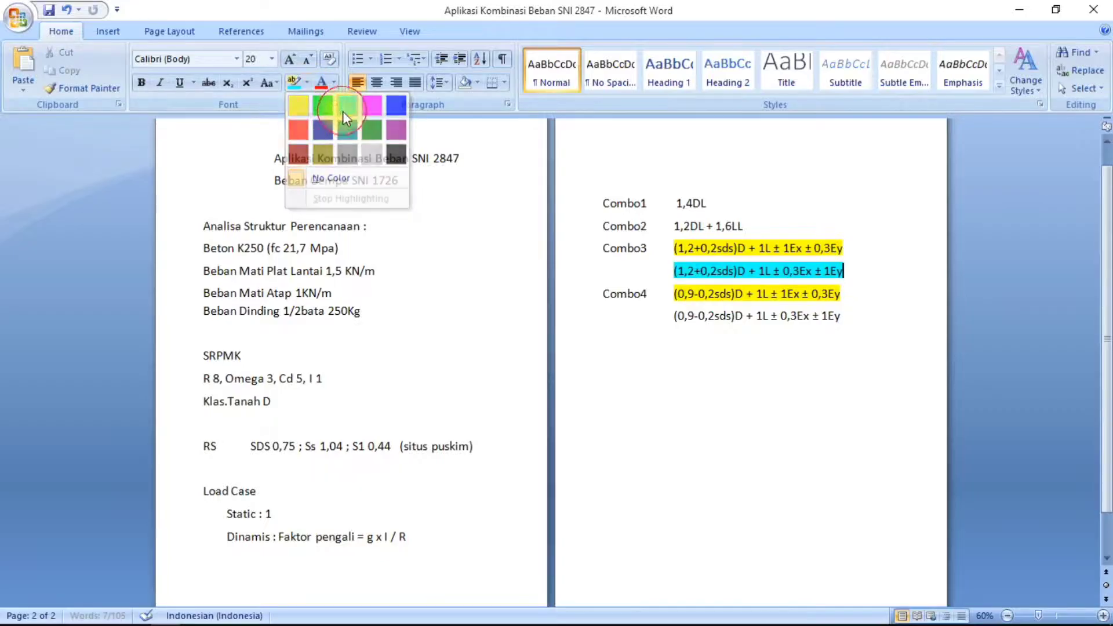
{"action": "left_click", "coordinate": [343, 108]}
{"action": "left_click_drag", "start_coordinate": [673, 316], "coordinate": [860, 326]}
{"action": "left_click", "coordinate": [294, 82]}
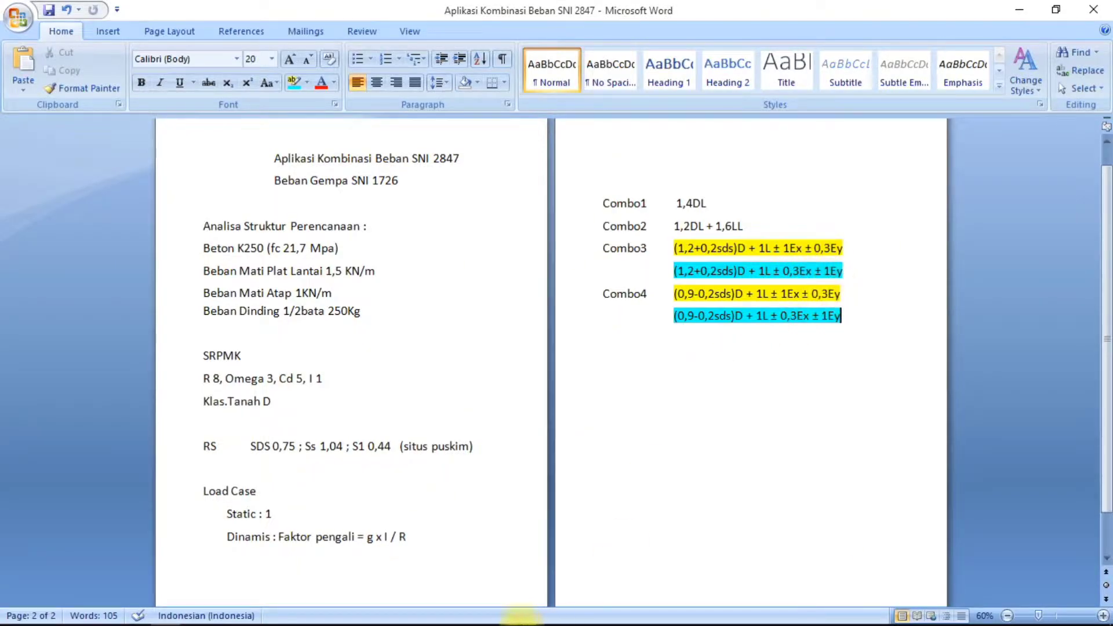
Return to SAP2000, compare the combination list with the Word formulas and accept the defined load combinations
{"action": "key", "text": "alt+Tab"}
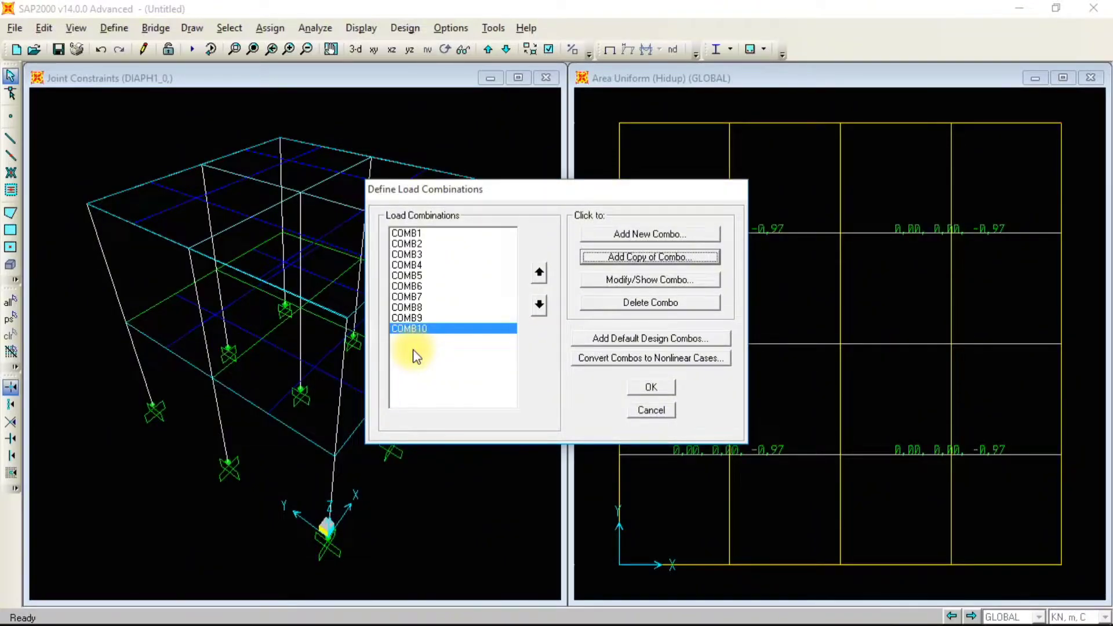
{"action": "key", "text": "alt+Tab"}
{"action": "key", "text": "alt+Tab"}
{"action": "left_click", "coordinate": [649, 387]}
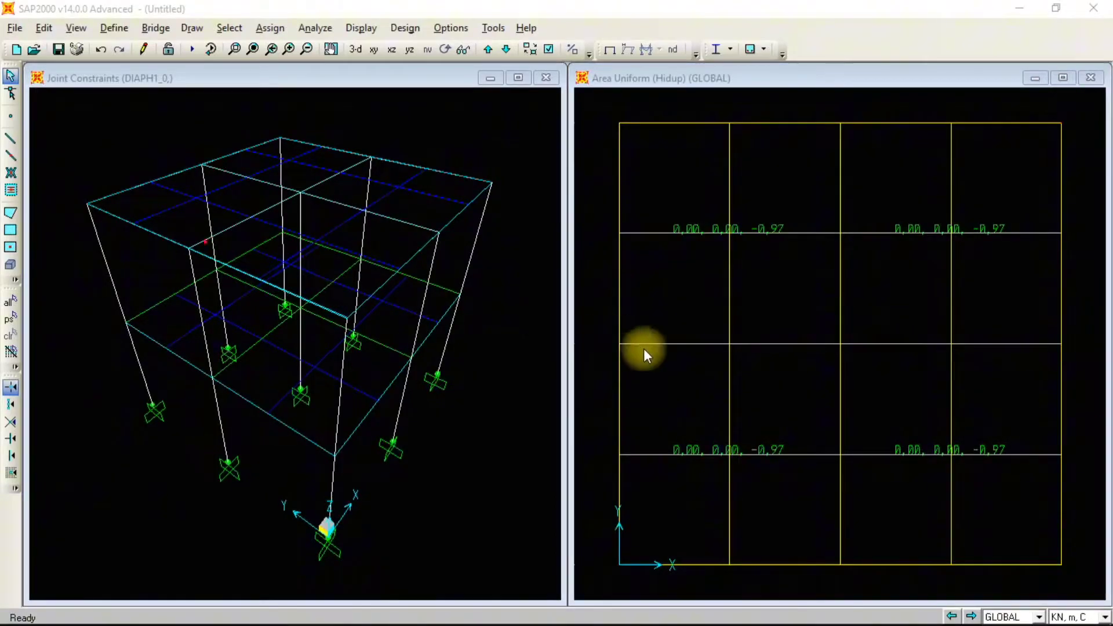
Select all four slab areas of the roof level in the plan view
{"action": "left_click", "coordinate": [677, 390]}
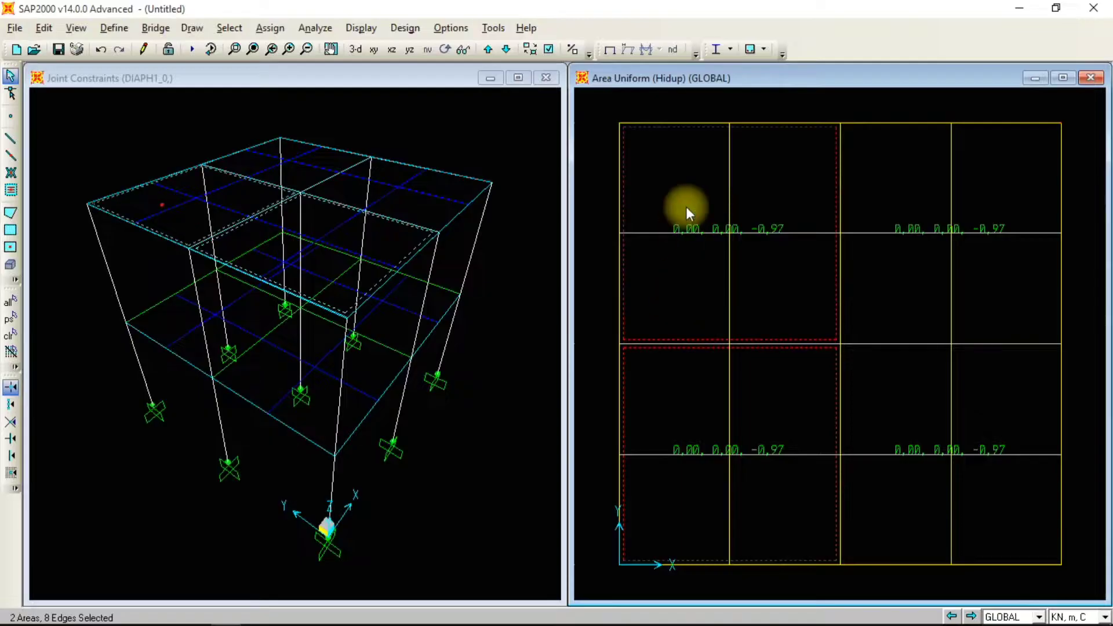
{"action": "left_click", "coordinate": [816, 184]}
{"action": "left_click", "coordinate": [873, 200]}
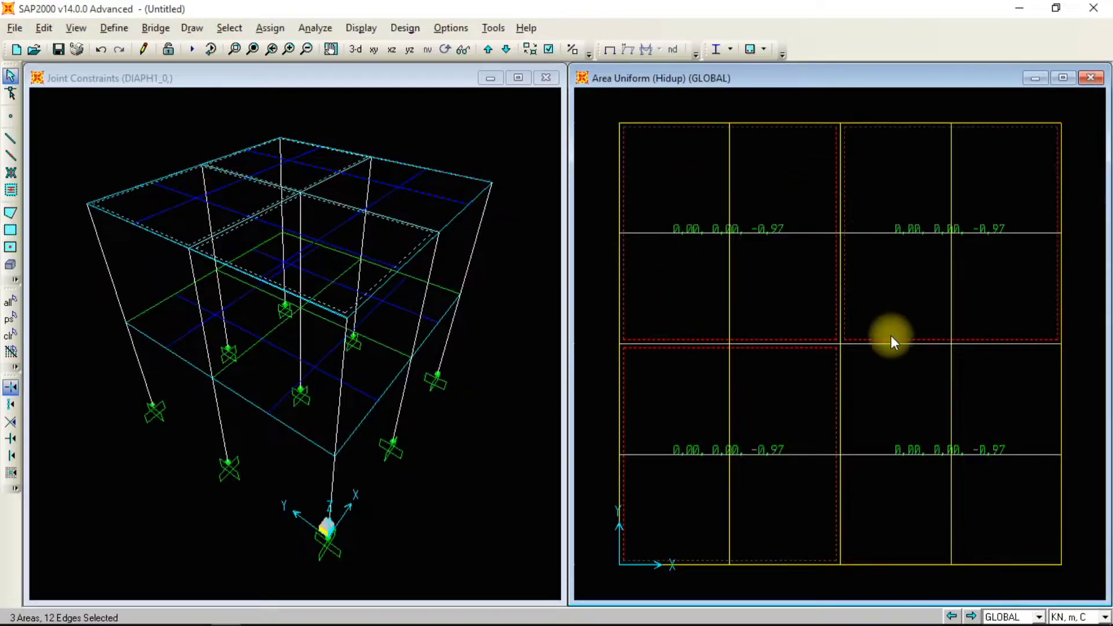
{"action": "left_click", "coordinate": [892, 402]}
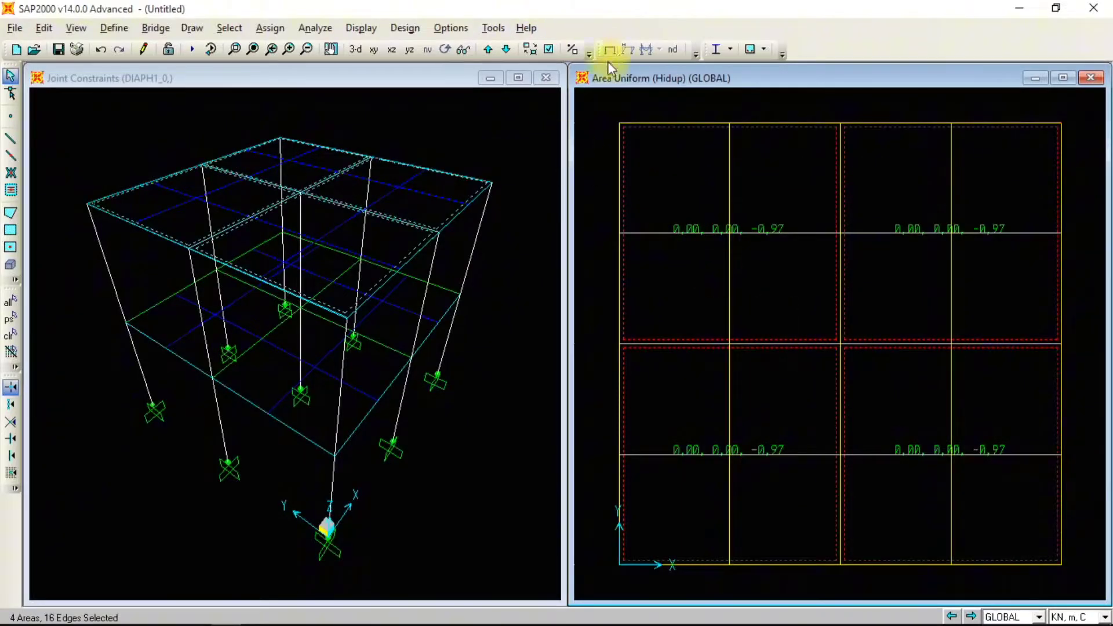
Move the plan view down to the storey at Z=4 and add its four slab areas to the selection
{"action": "left_click", "coordinate": [518, 51]}
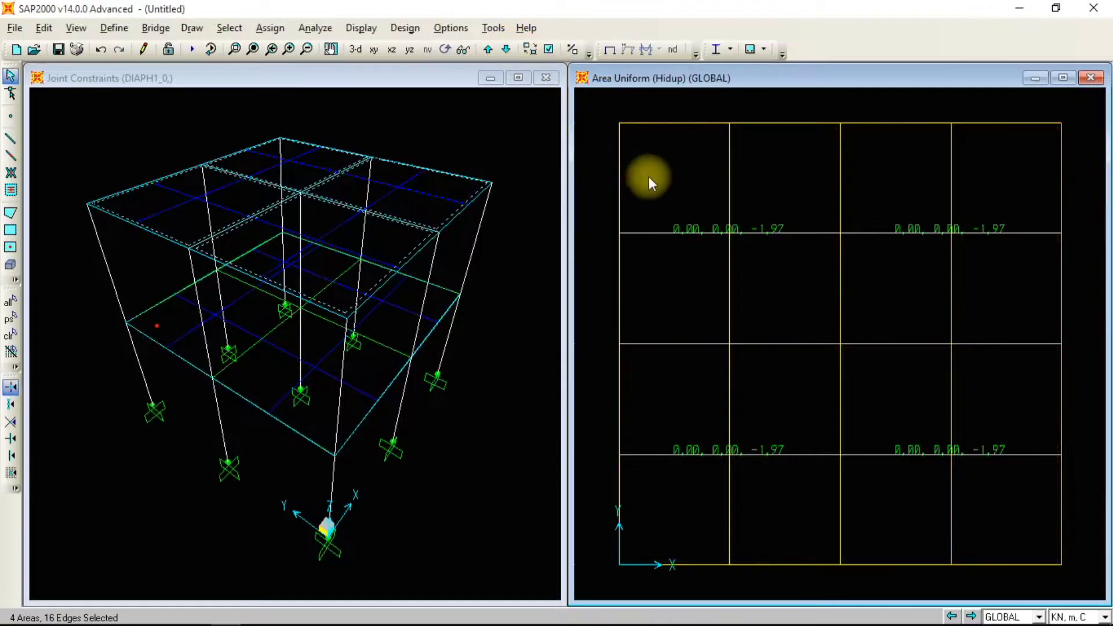
{"action": "left_click", "coordinate": [830, 193]}
{"action": "left_click", "coordinate": [898, 183]}
{"action": "left_click", "coordinate": [877, 405]}
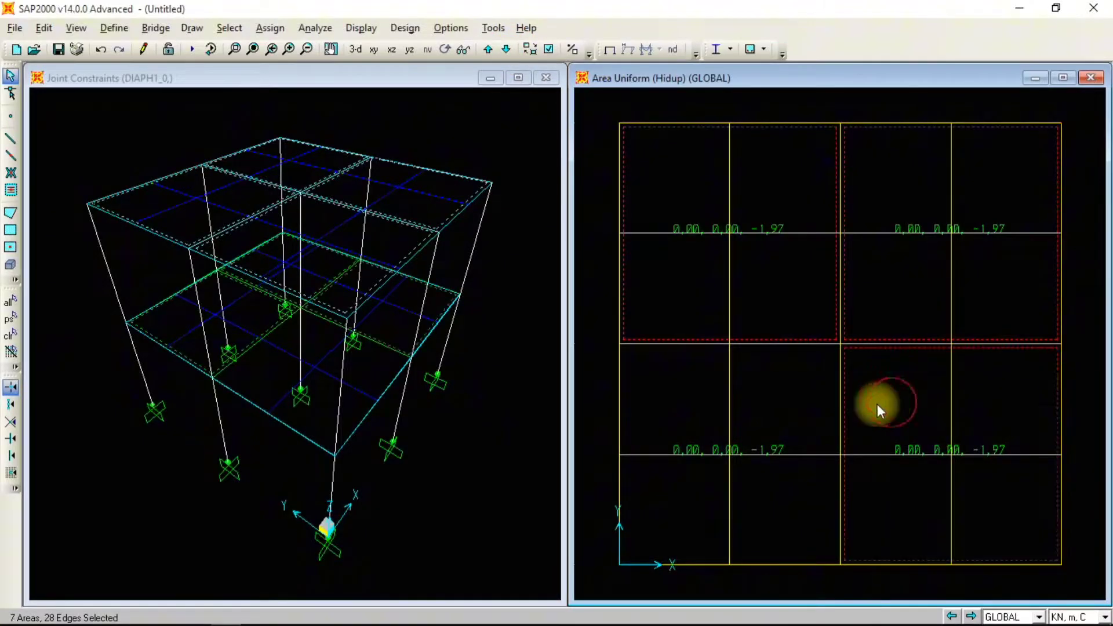
{"action": "left_click", "coordinate": [782, 399]}
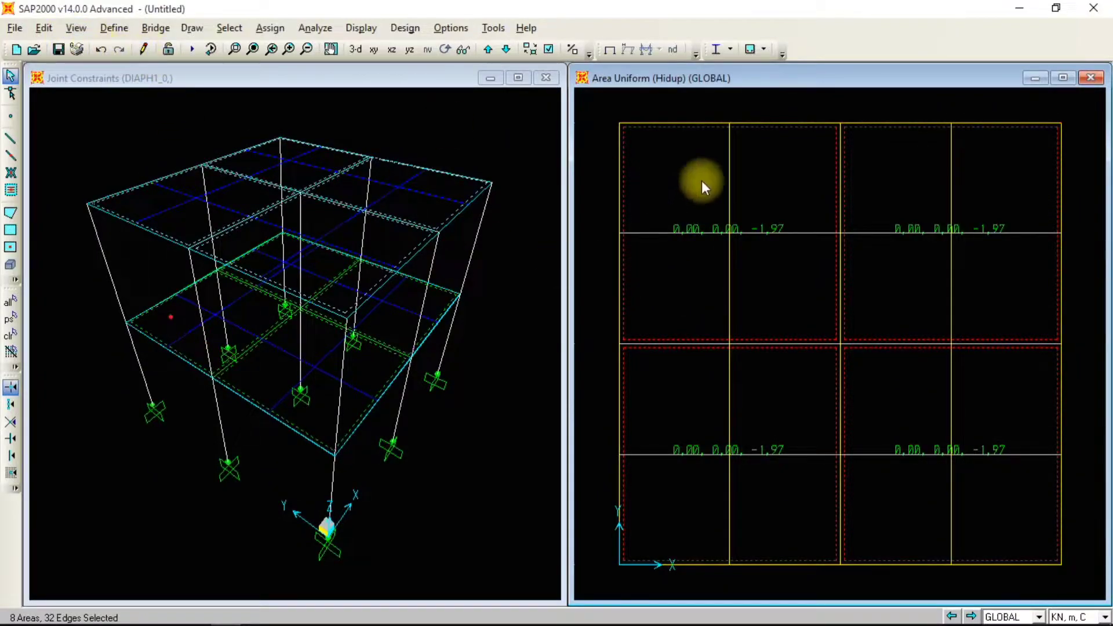
Open the Divide Areas settings for the selected roof and floor slab areas
{"action": "left_click", "coordinate": [50, 27]}
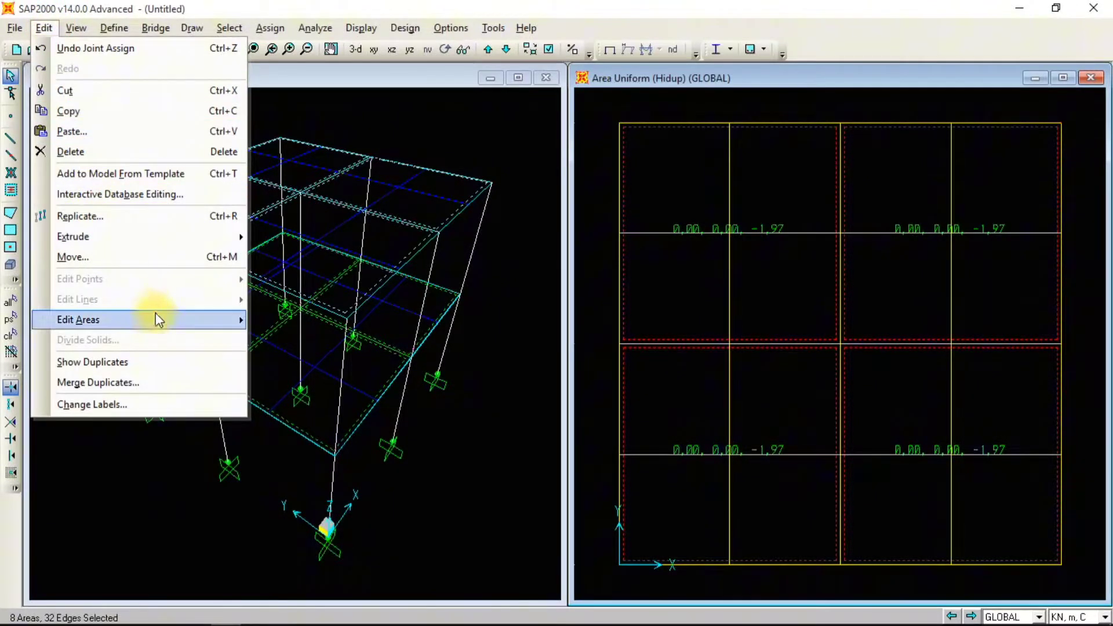
{"action": "mouse_move", "coordinate": [166, 320]}
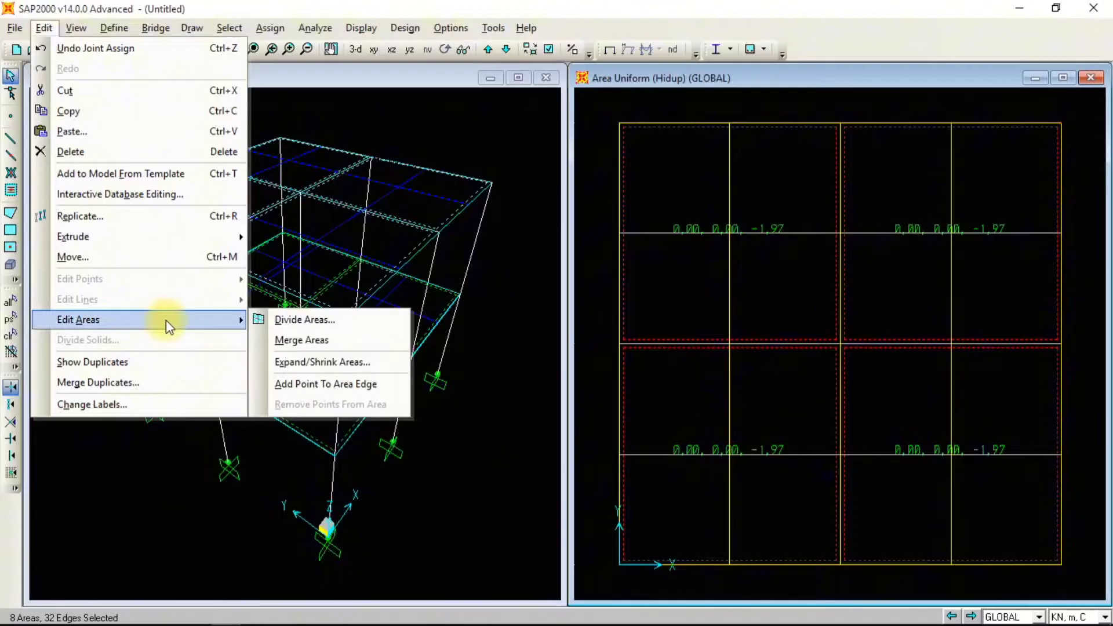
{"action": "left_click", "coordinate": [283, 321]}
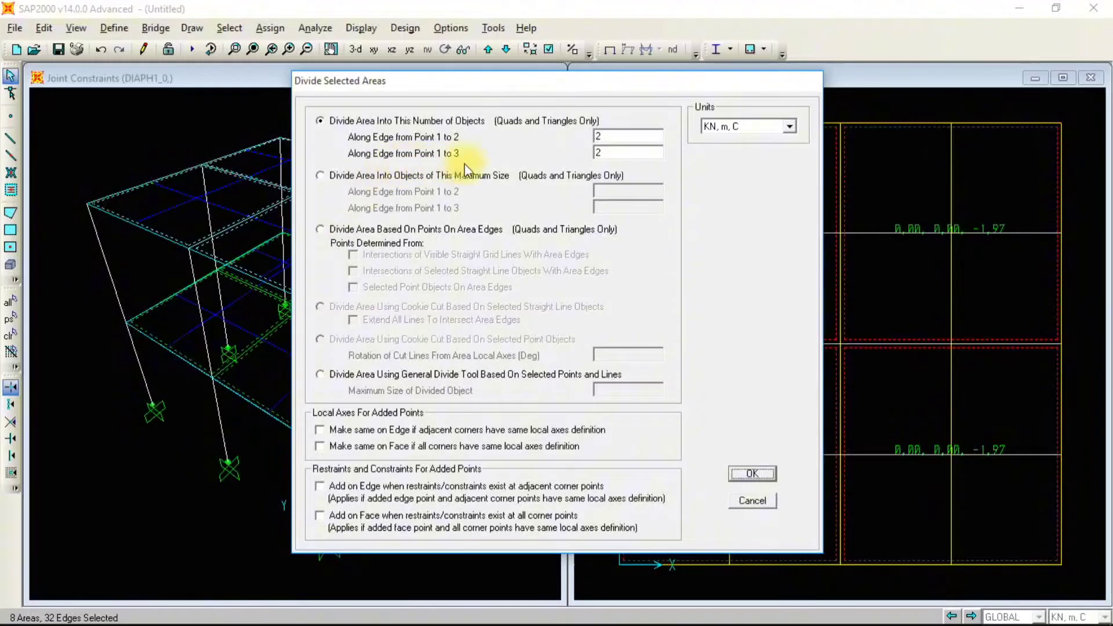
Try a division count of 10 along both edge directions of the selected areas
{"action": "double_click", "coordinate": [611, 138]}
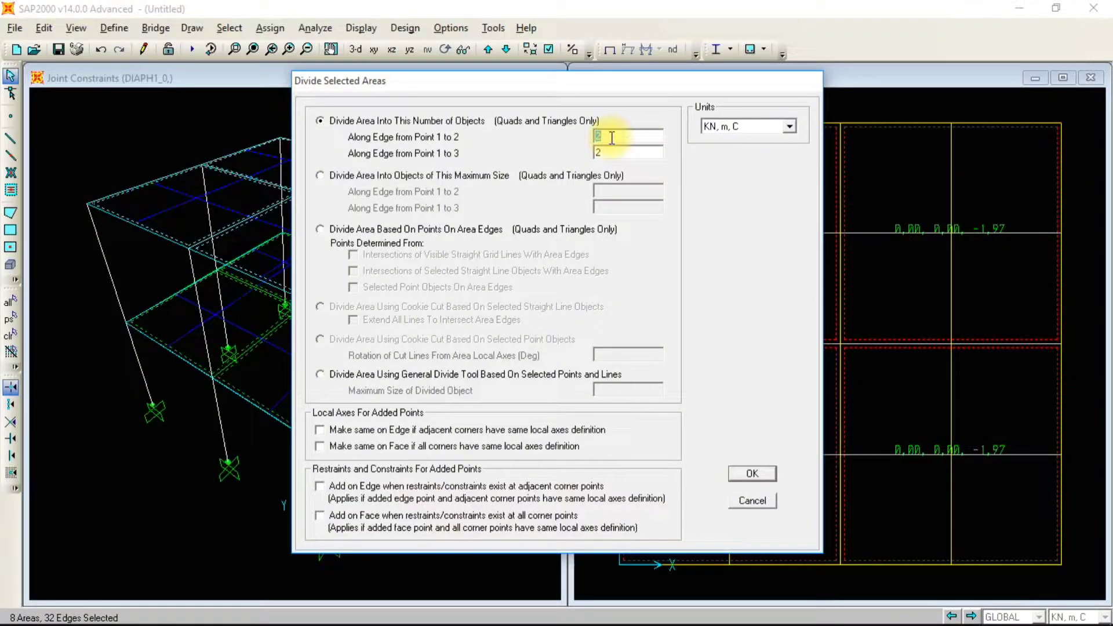
{"action": "type", "text": "10"}
{"action": "double_click", "coordinate": [603, 155]}
{"action": "type", "text": "10"}
Set the division count to 2 along both edge directions and divide the selected slab areas
{"action": "double_click", "coordinate": [611, 133]}
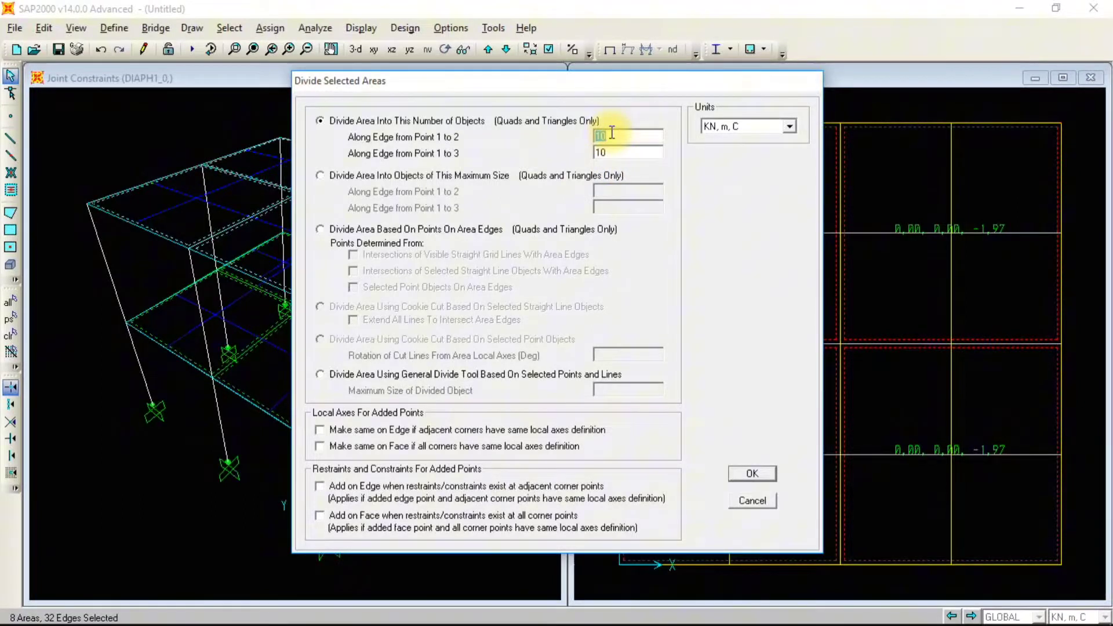
{"action": "double_click", "coordinate": [613, 153]}
{"action": "type", "text": "2"}
{"action": "mouse_move", "coordinate": [555, 85]}
{"action": "left_mouse_down"}
{"action": "mouse_move", "coordinate": [328, 64]}
{"action": "mouse_move", "coordinate": [350, 95]}
{"action": "mouse_move", "coordinate": [628, 83]}
{"action": "mouse_move", "coordinate": [561, 80]}
{"action": "left_mouse_up"}
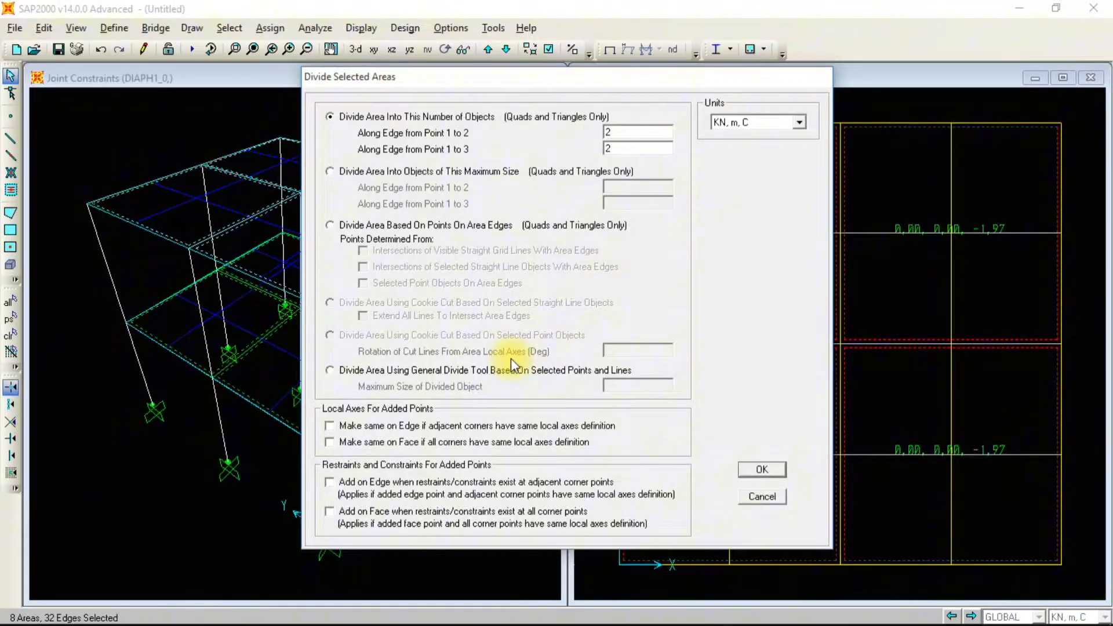
{"action": "left_click", "coordinate": [757, 469]}
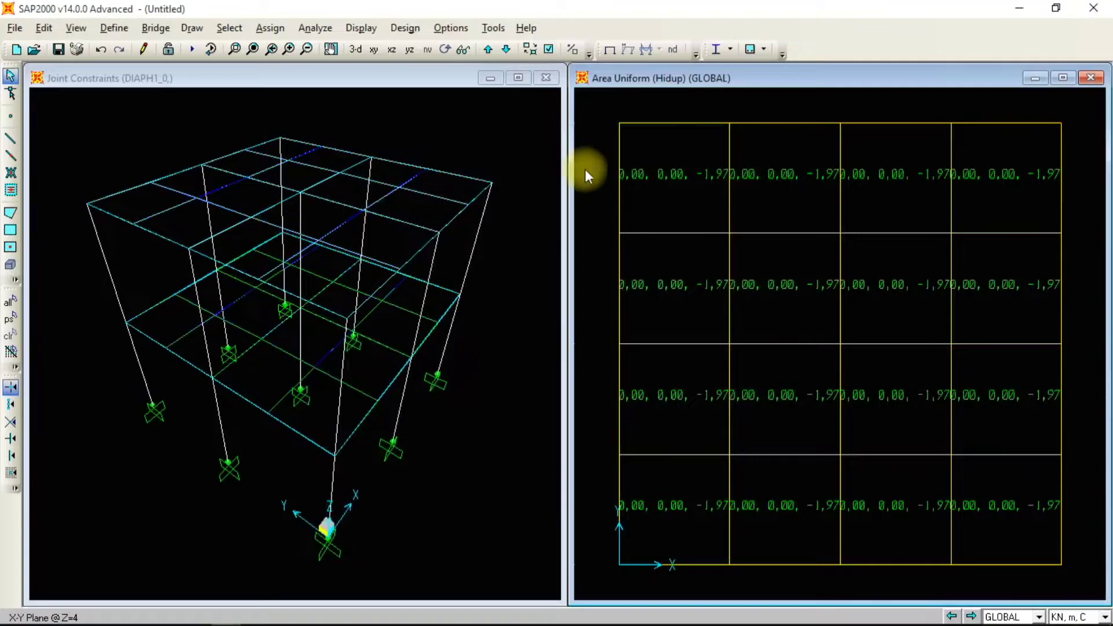
Select the four divided pieces that make up one original slab panel on the Z=4 plan
{"action": "left_click", "coordinate": [679, 153]}
{"action": "left_click", "coordinate": [747, 156]}
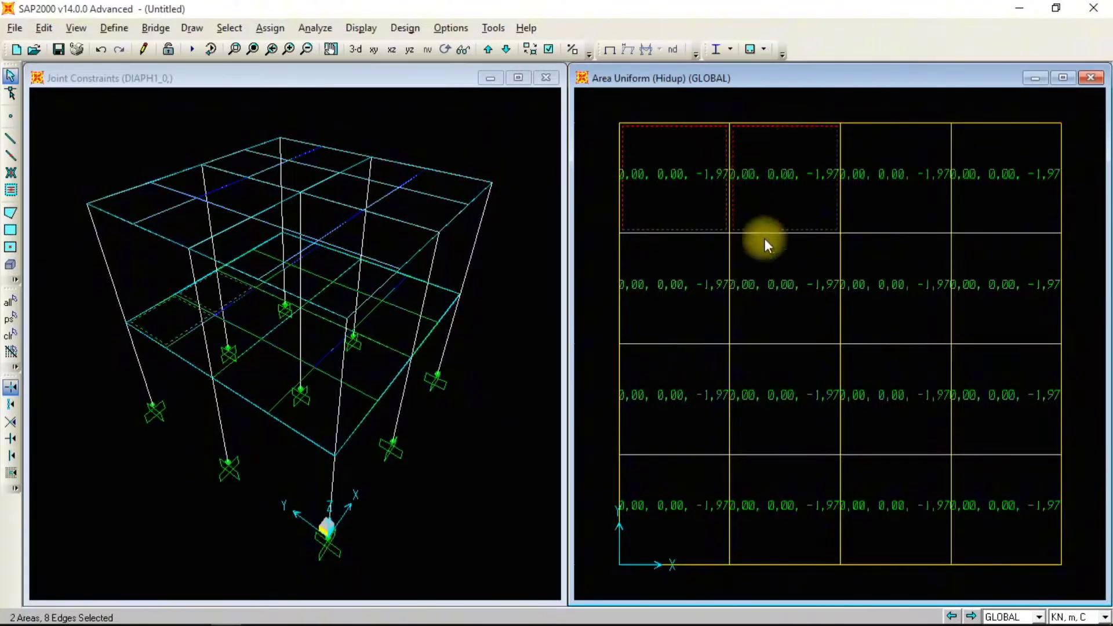
{"action": "left_click", "coordinate": [770, 309]}
{"action": "left_click", "coordinate": [662, 272]}
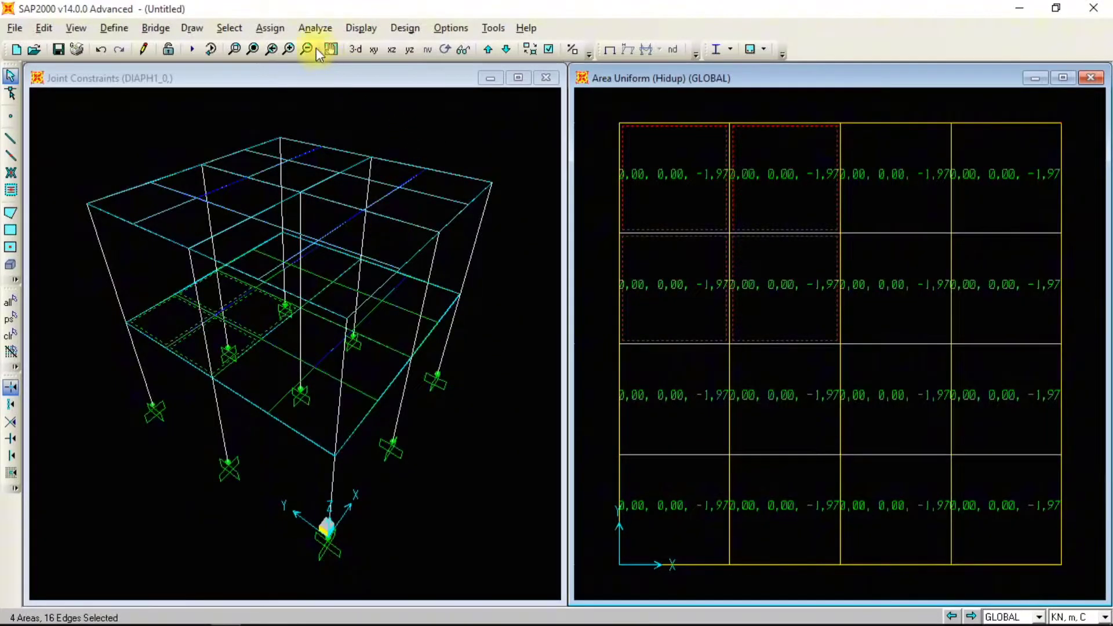
Run the analysis with every load case, including MODAL, set to Run
{"action": "left_click", "coordinate": [316, 28]}
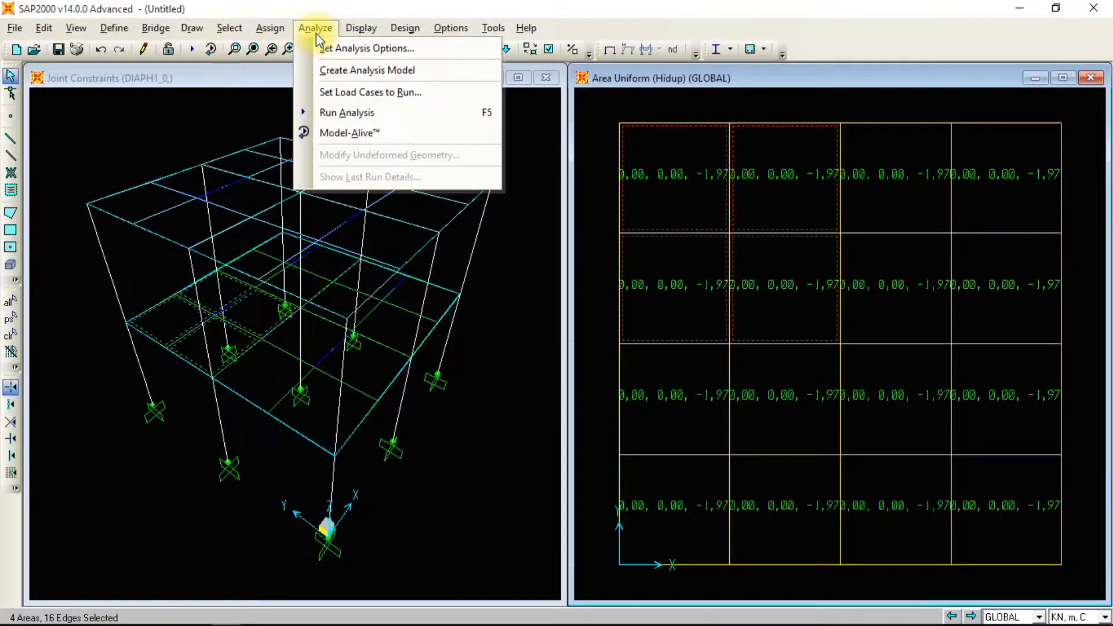
{"action": "left_click", "coordinate": [355, 113]}
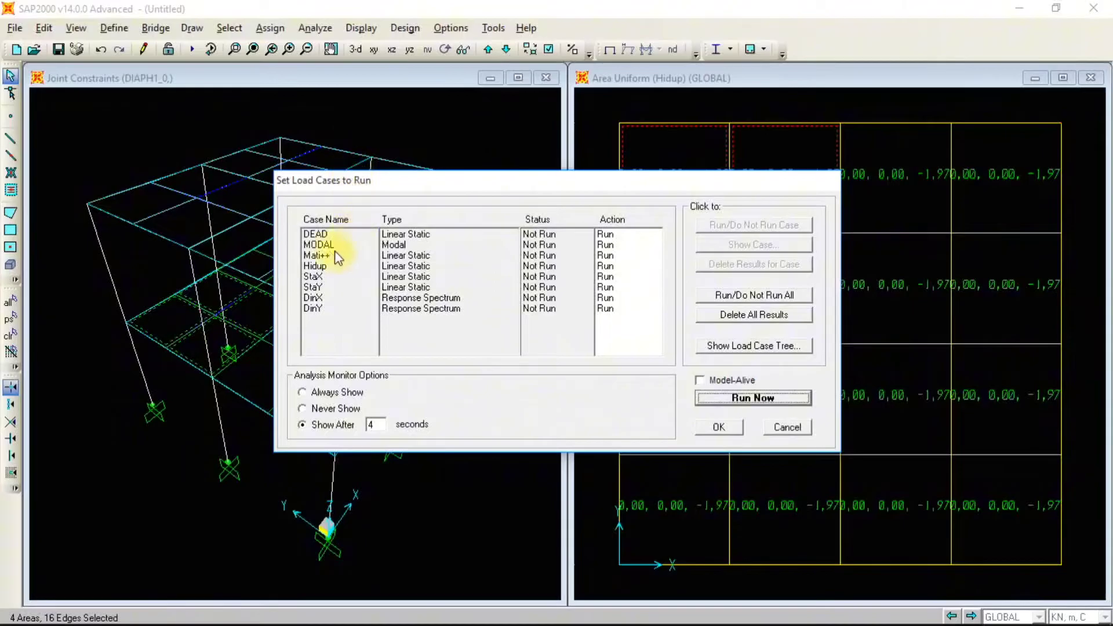
{"action": "left_click", "coordinate": [388, 246]}
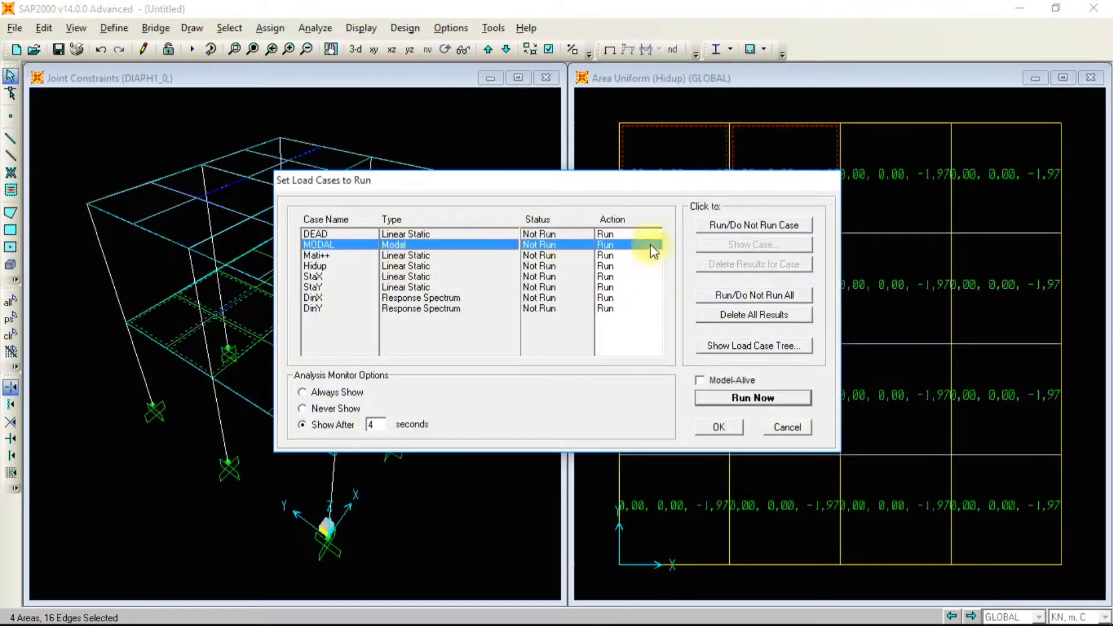
{"action": "left_click", "coordinate": [737, 226]}
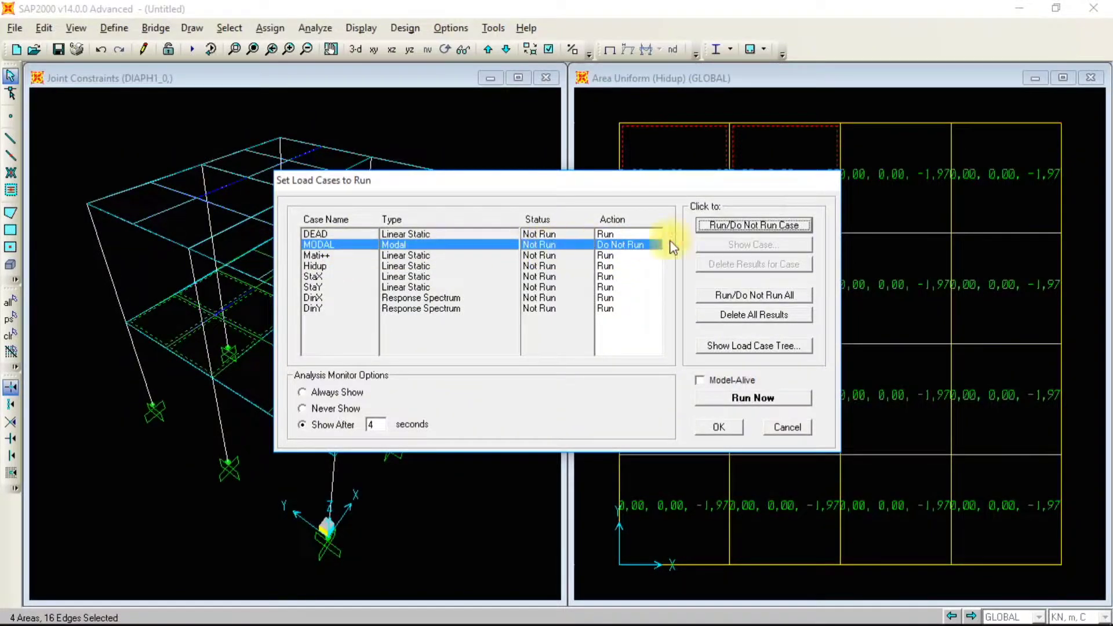
{"action": "left_click", "coordinate": [742, 225]}
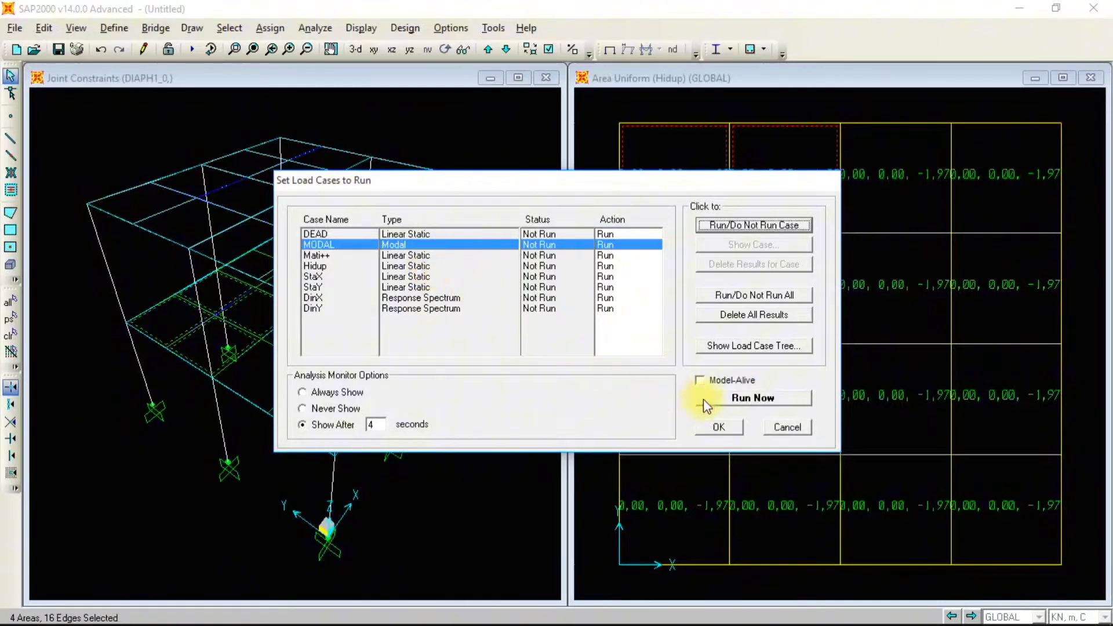
{"action": "left_click", "coordinate": [723, 399]}
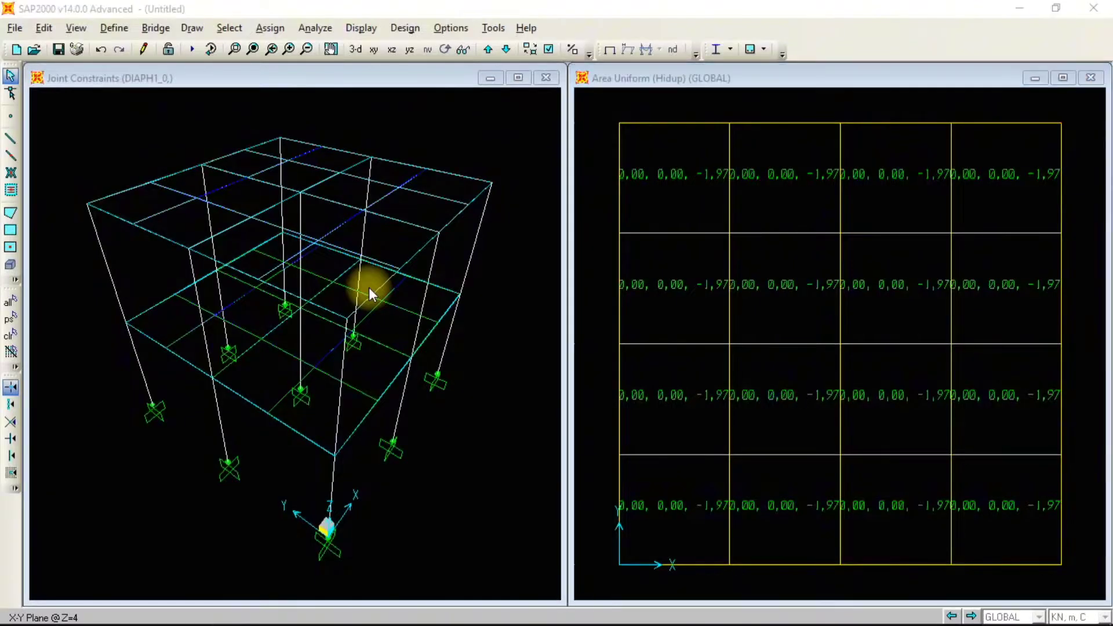
Start saving the model and create and open a new folder named latihan for it
{"action": "key", "text": "ctrl+s"}
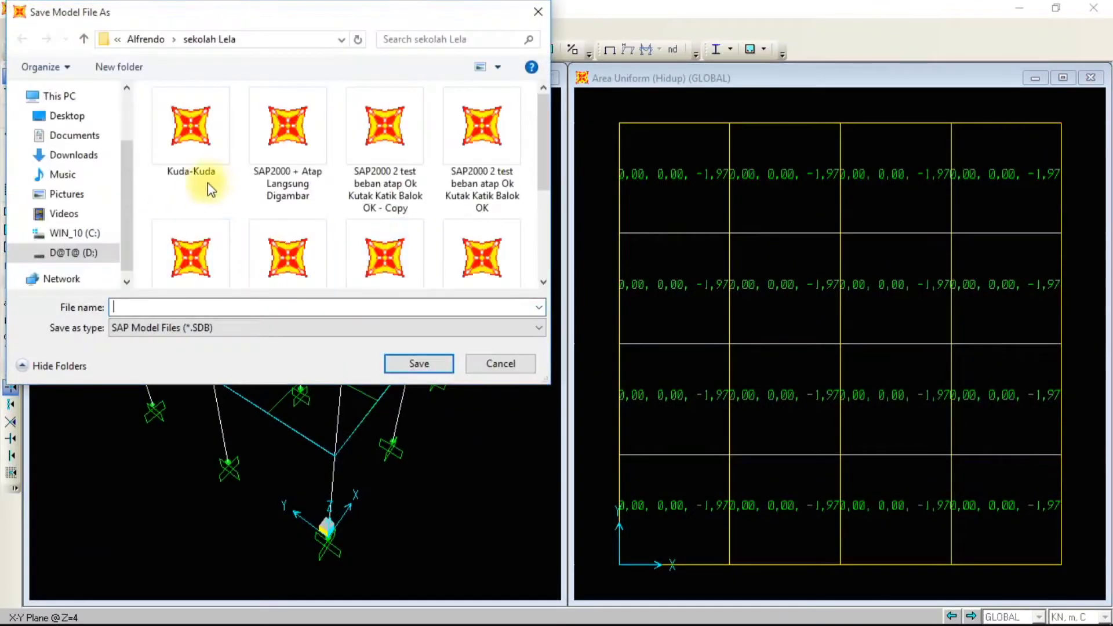
{"action": "scroll", "coordinate": [384, 182], "scroll_direction": "down", "scroll_amount": 3}
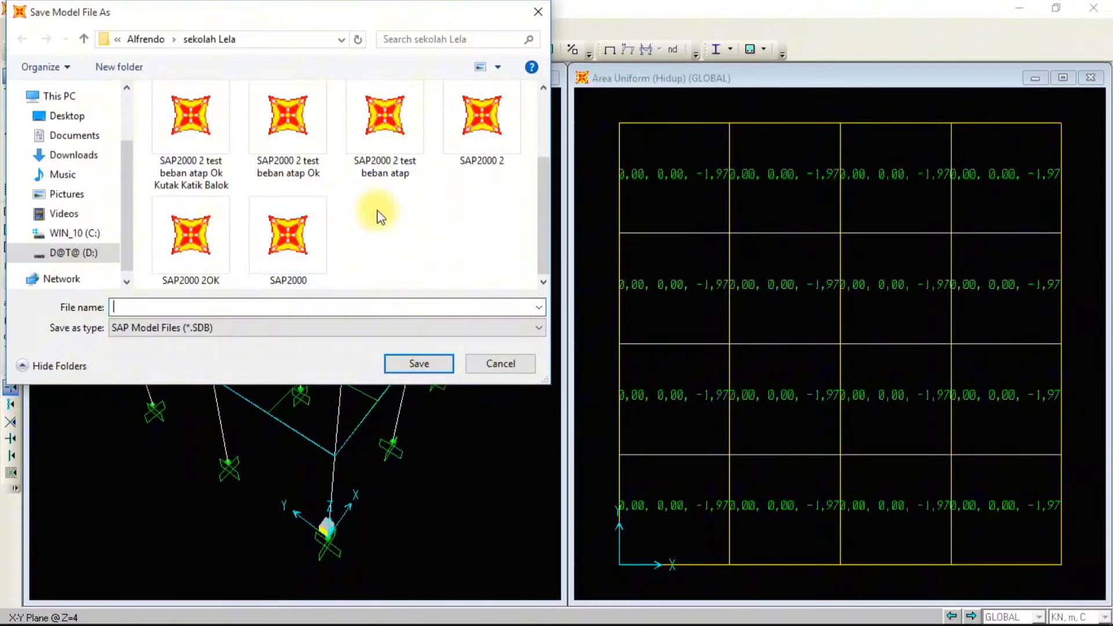
{"action": "scroll", "coordinate": [316, 237], "scroll_direction": "up", "scroll_amount": 2}
{"action": "scroll", "coordinate": [318, 231], "scroll_direction": "down", "scroll_amount": 3}
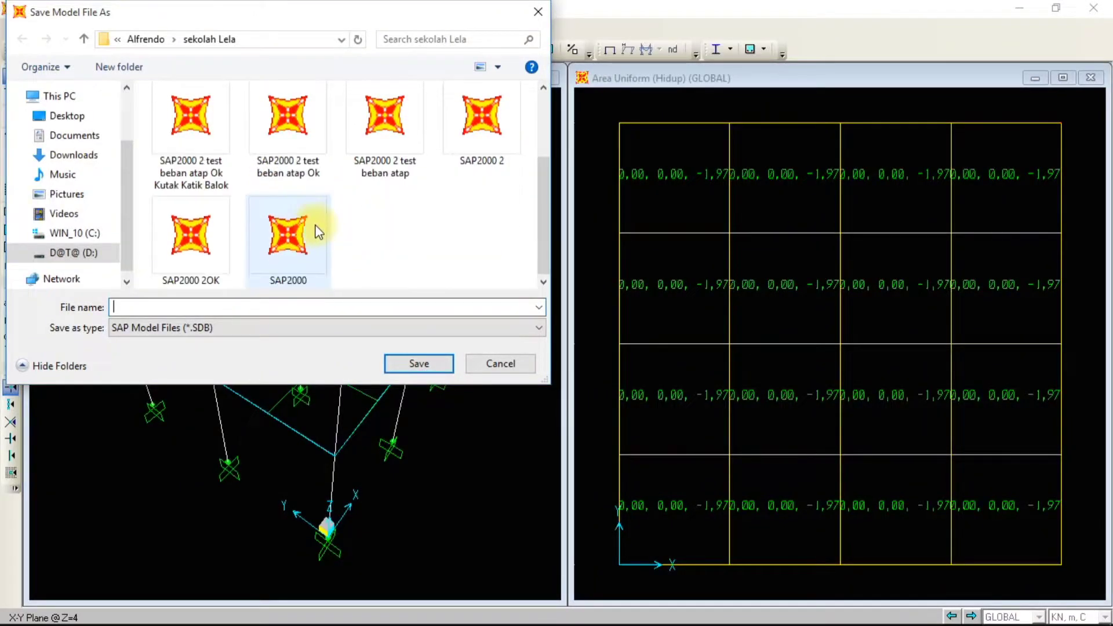
{"action": "left_click", "coordinate": [120, 61]}
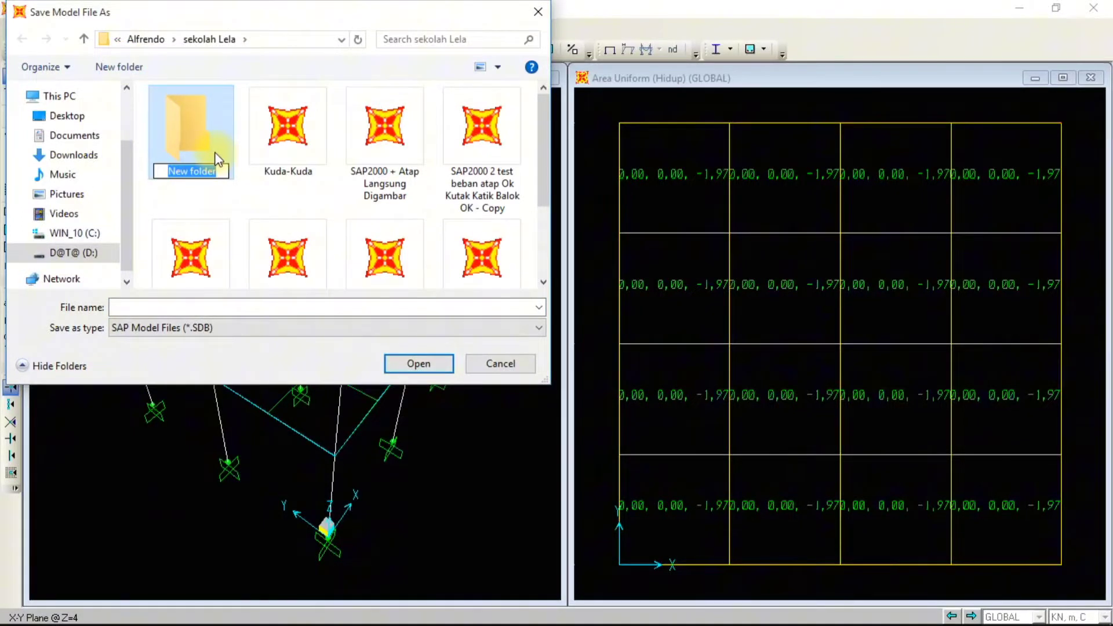
{"action": "type", "text": "latihan"}
{"action": "key", "text": "Return"}
{"action": "double_click", "coordinate": [217, 159]}
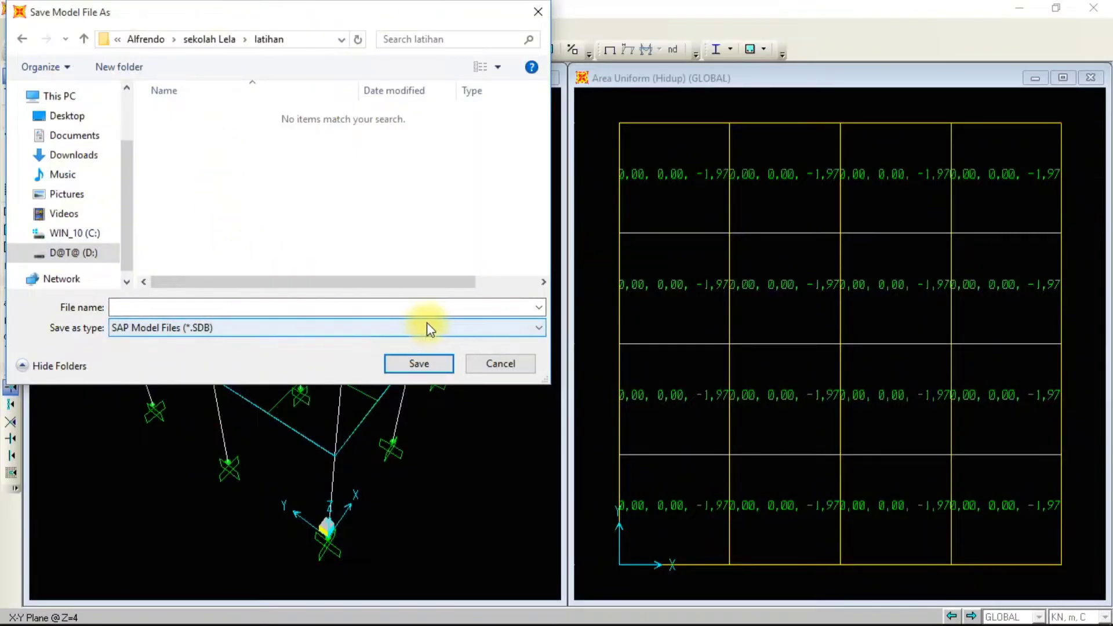
Save the model file as bangunan sederhana in the latihan folder
{"action": "left_click", "coordinate": [287, 308]}
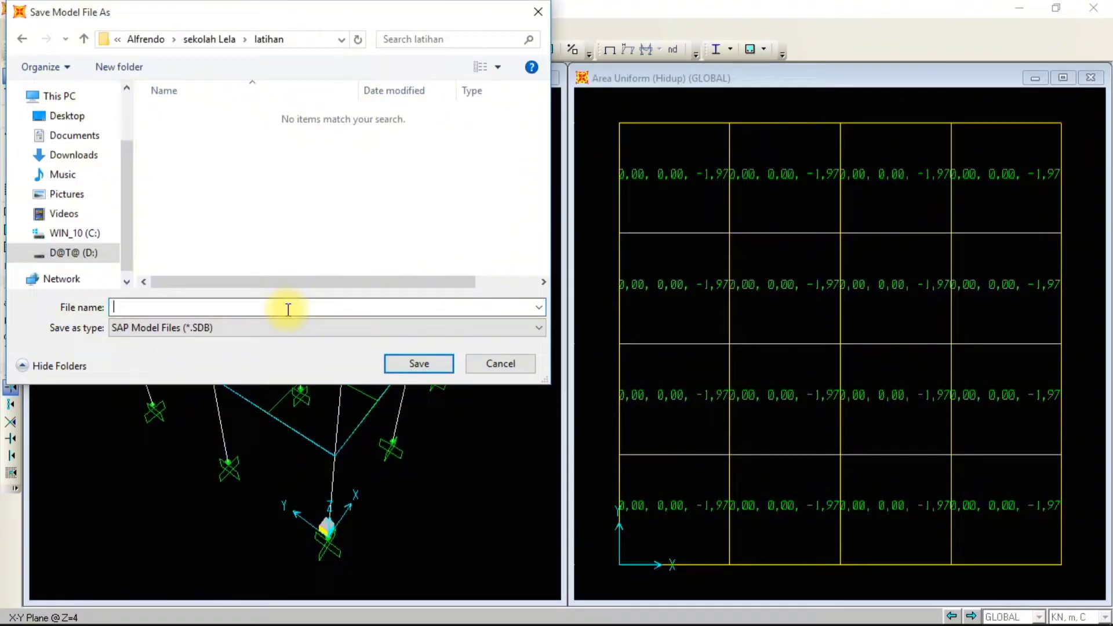
{"action": "type", "text": "bangunan bsederhana"}
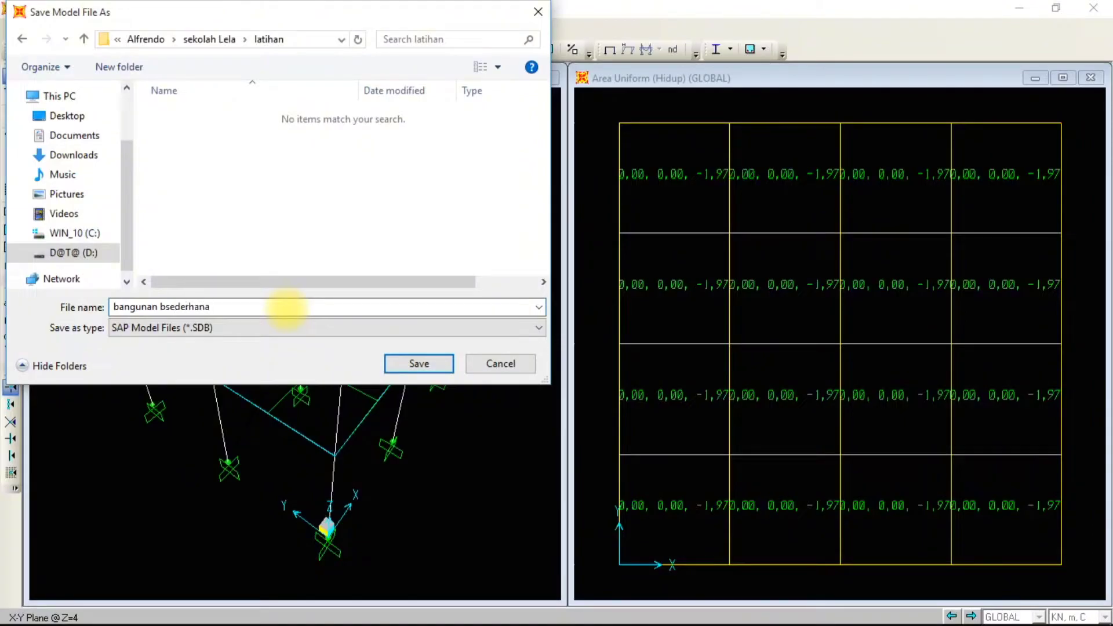
{"action": "left_click", "coordinate": [165, 306]}
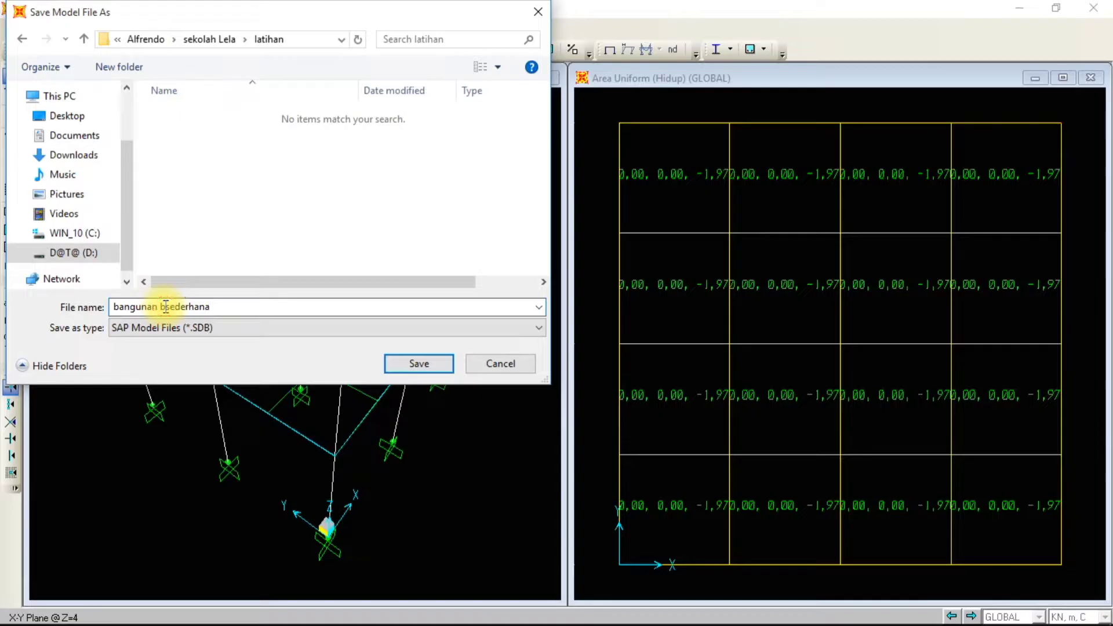
{"action": "key", "text": "BackSpace"}
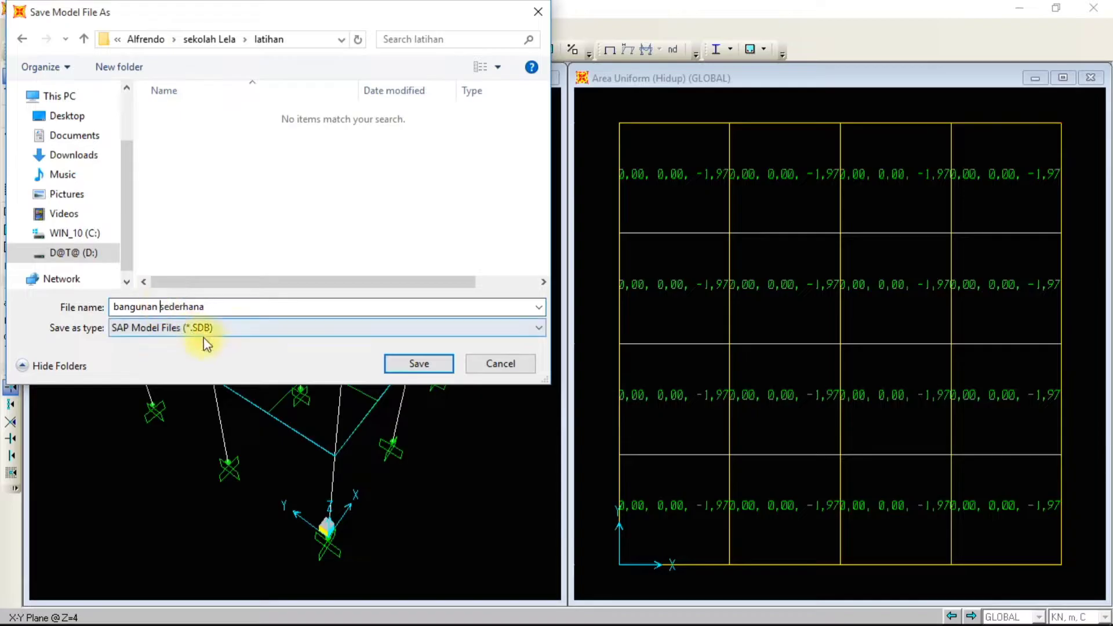
{"action": "left_click", "coordinate": [425, 363]}
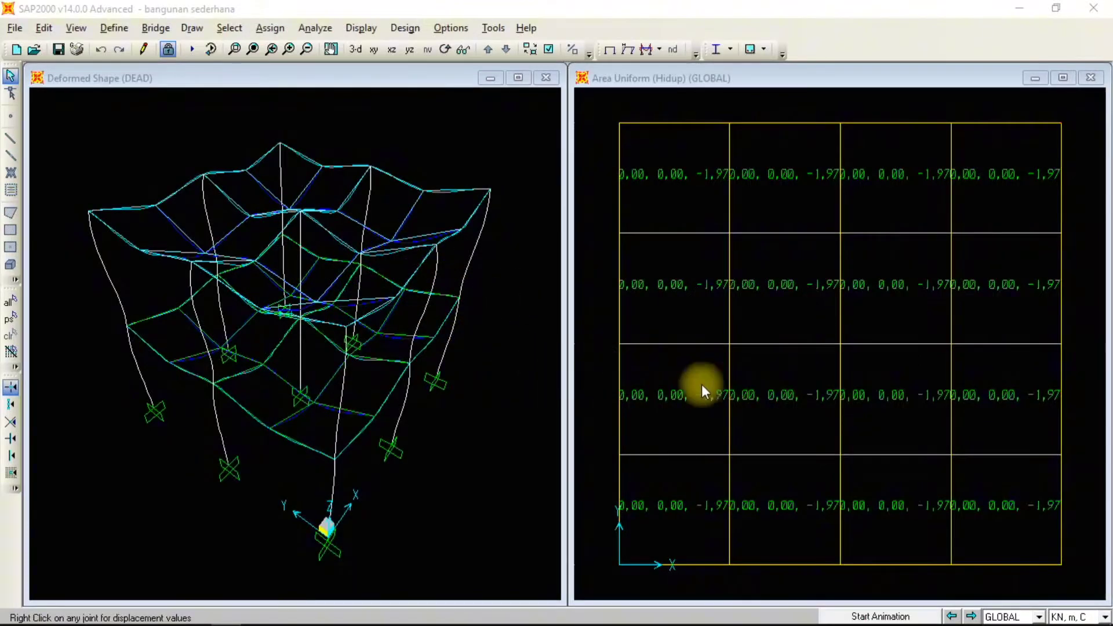
Play and stop the deformed shape animation for the DEAD load case
{"action": "left_click", "coordinate": [900, 617]}
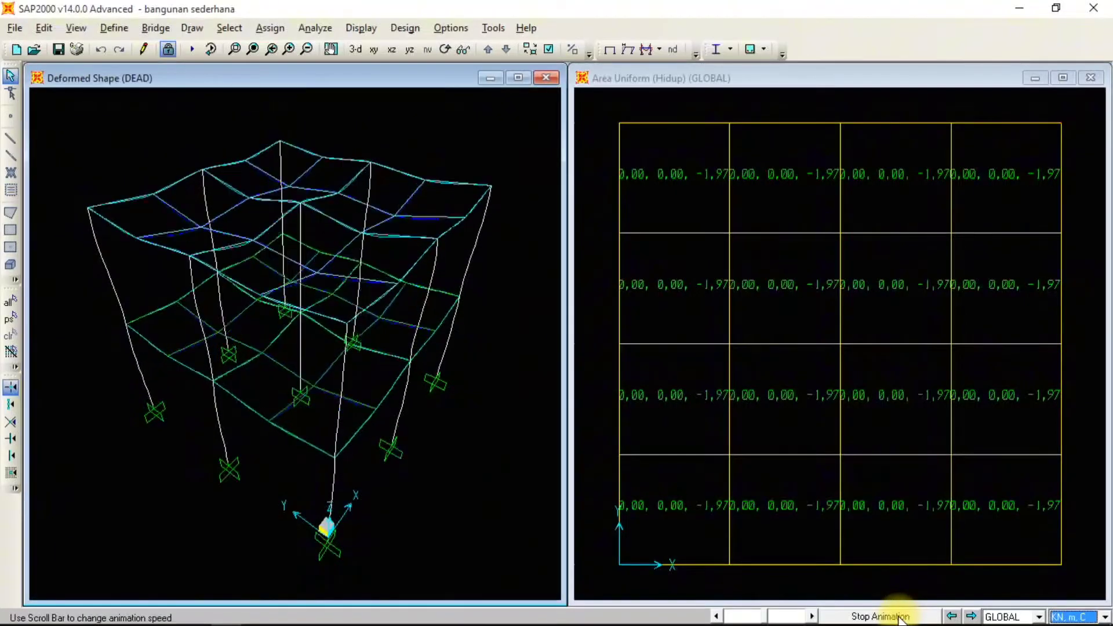
{"action": "left_click", "coordinate": [900, 617]}
{"action": "left_click", "coordinate": [900, 618]}
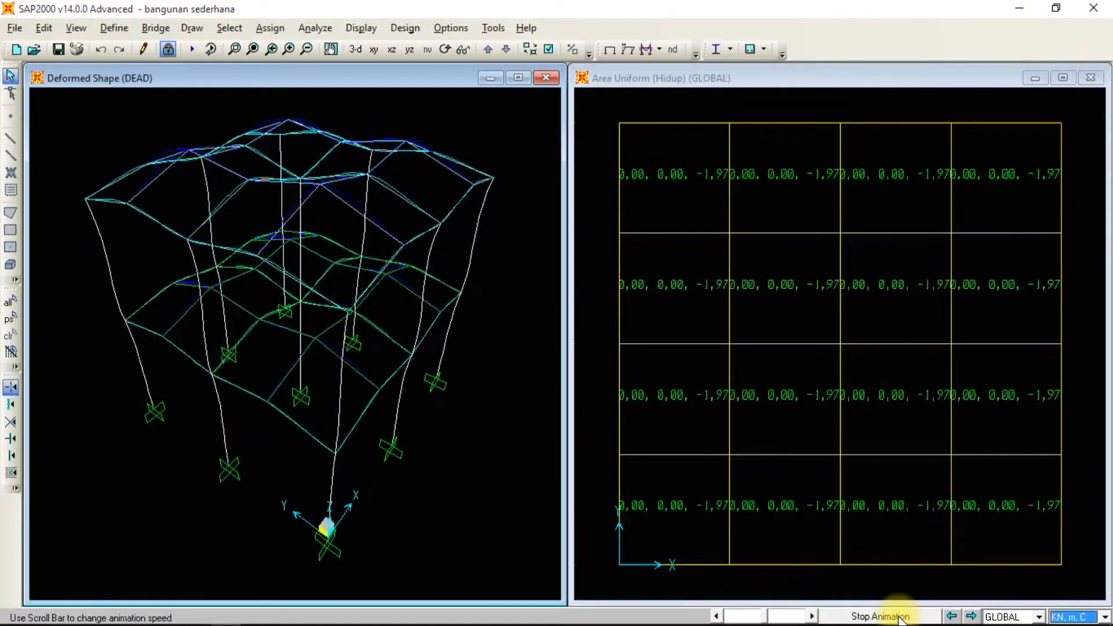
{"action": "left_click", "coordinate": [900, 617]}
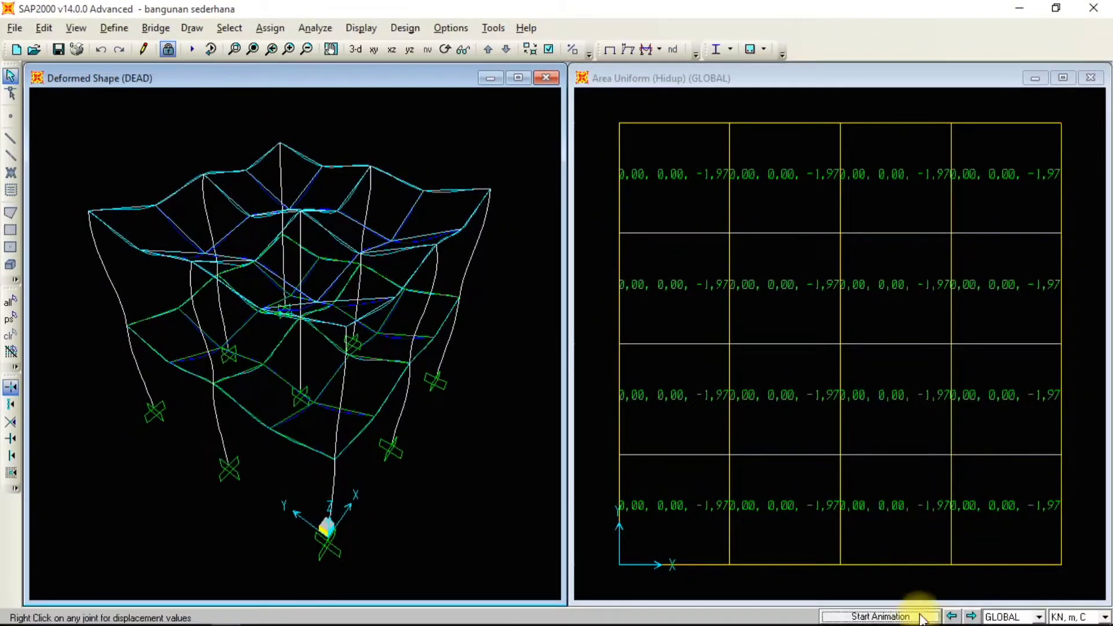
Animate the deformed shapes through the Mati++, Hidup, StaX and StaY cases, return to Mati++ and stop the animation
{"action": "left_click", "coordinate": [917, 617]}
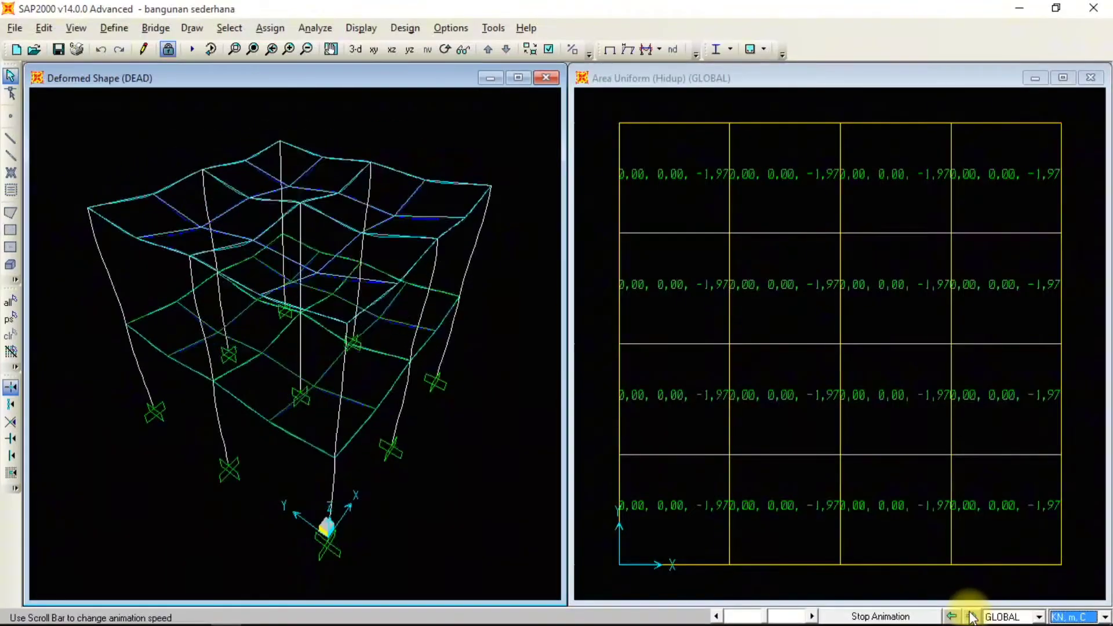
{"action": "left_click", "coordinate": [972, 616]}
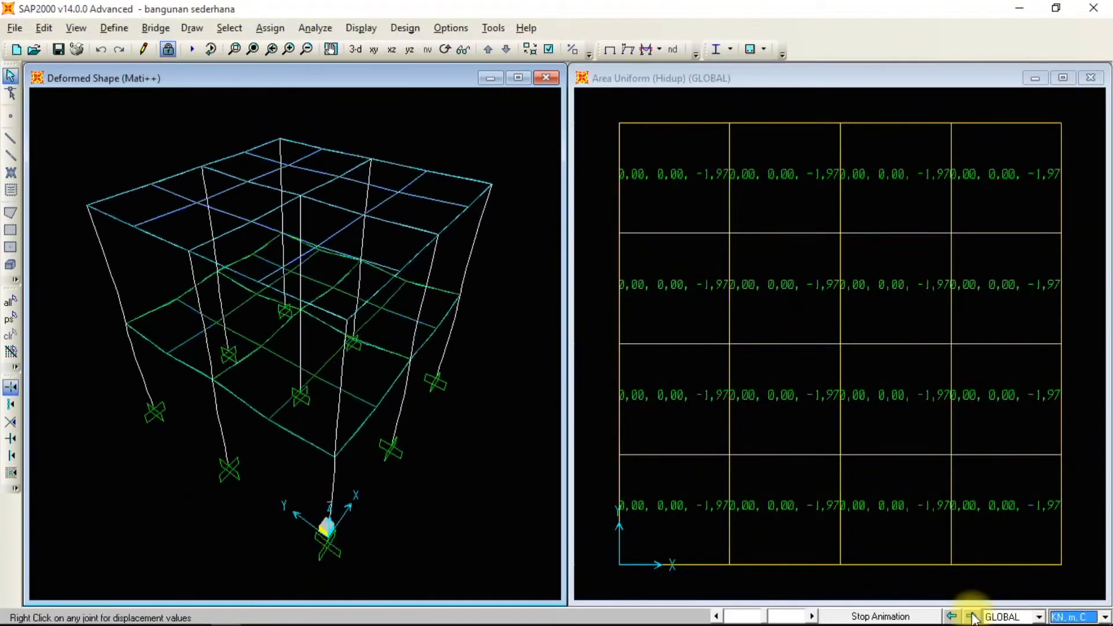
{"action": "left_click", "coordinate": [972, 616]}
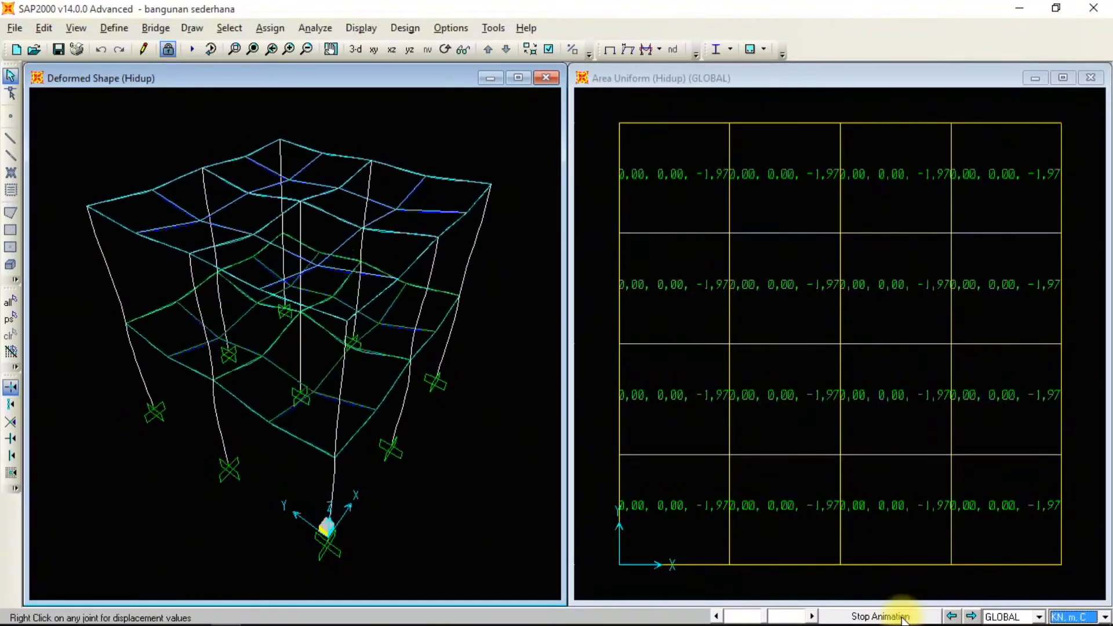
{"action": "left_click", "coordinate": [972, 616]}
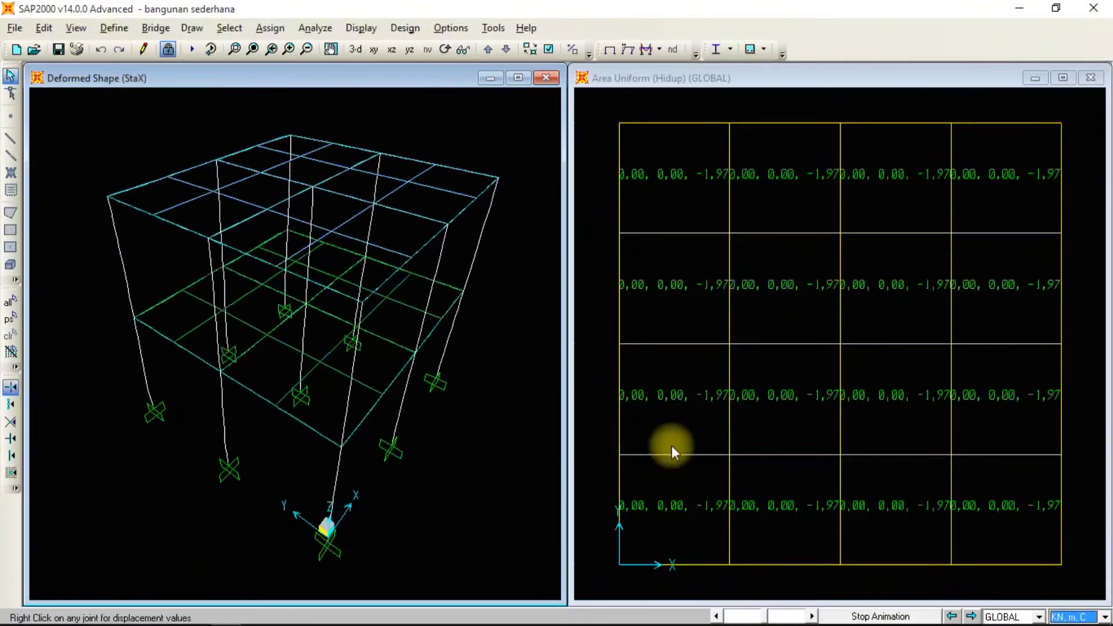
{"action": "left_click", "coordinate": [971, 616]}
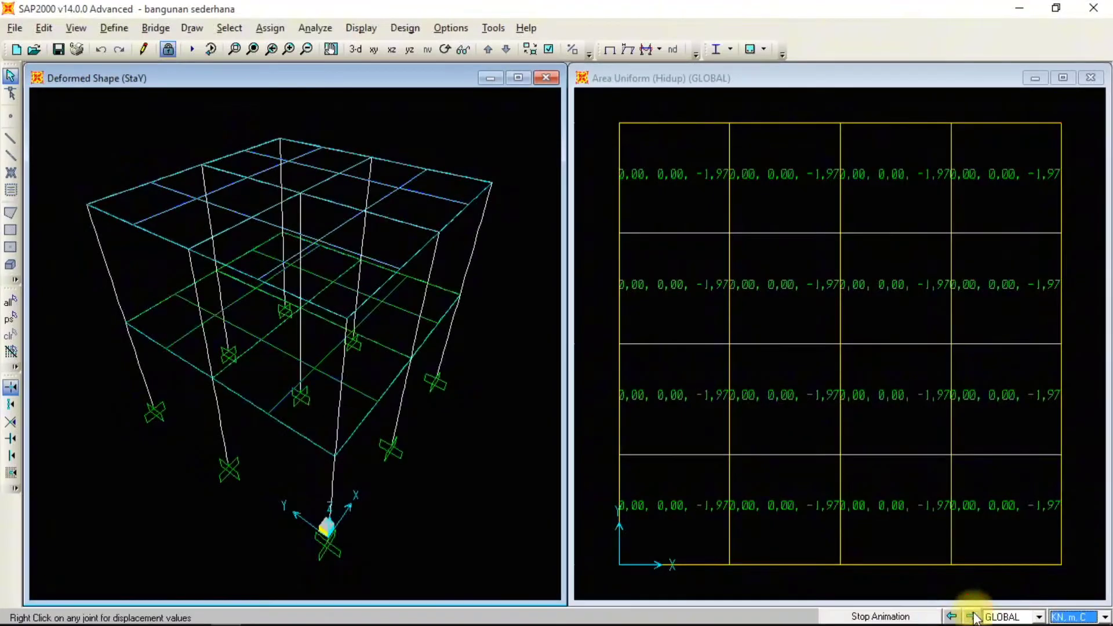
{"action": "left_click", "coordinate": [952, 616]}
{"action": "left_click", "coordinate": [951, 616]}
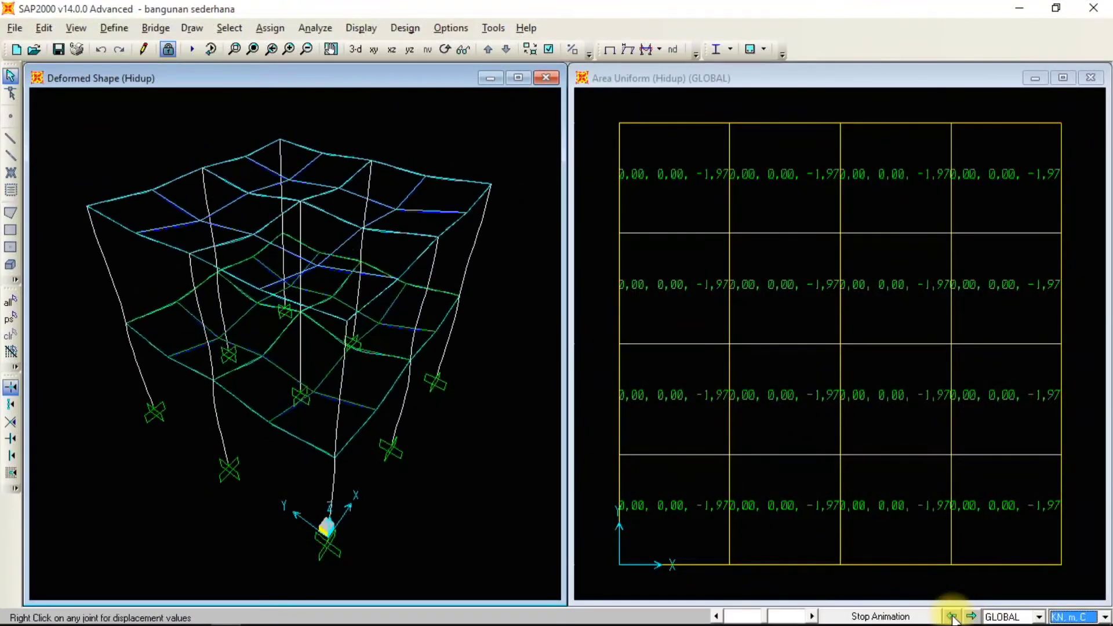
{"action": "left_click", "coordinate": [952, 616]}
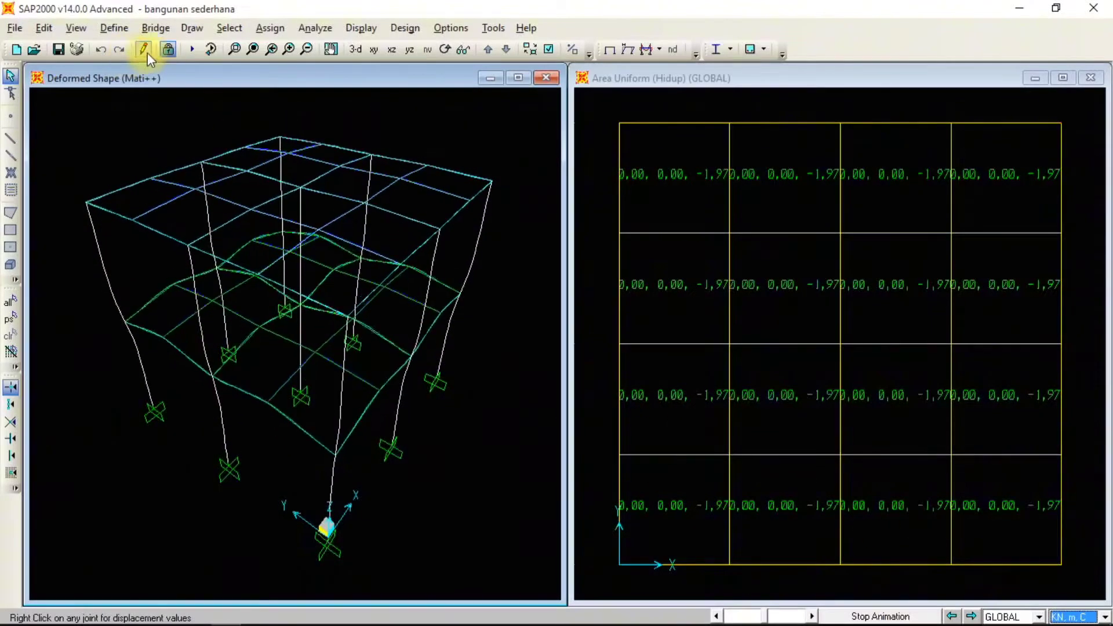
{"action": "left_click", "coordinate": [920, 616]}
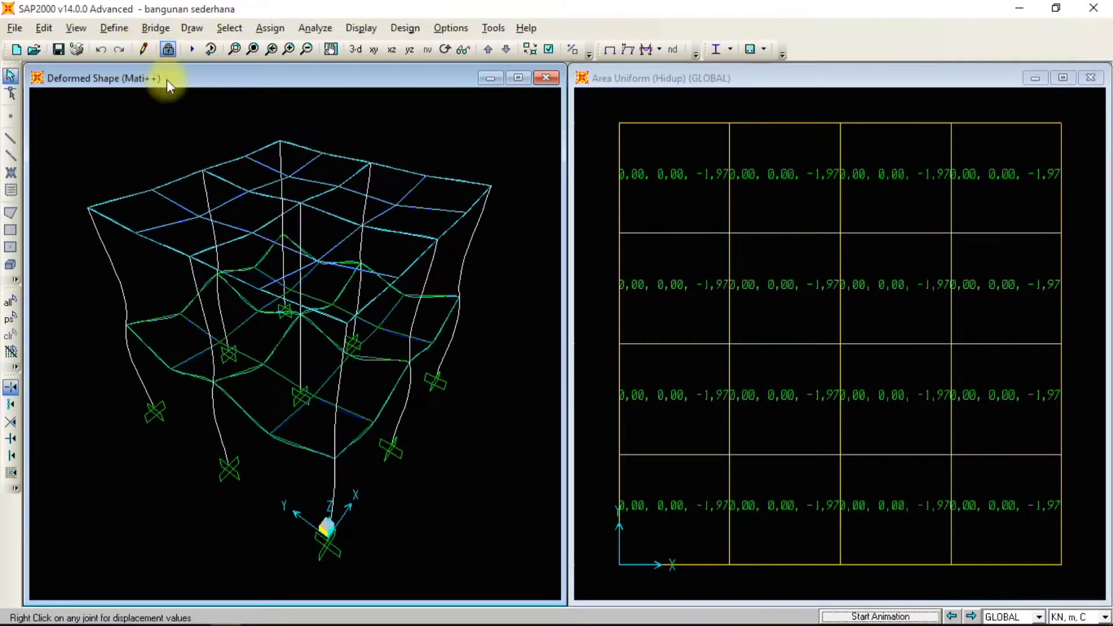
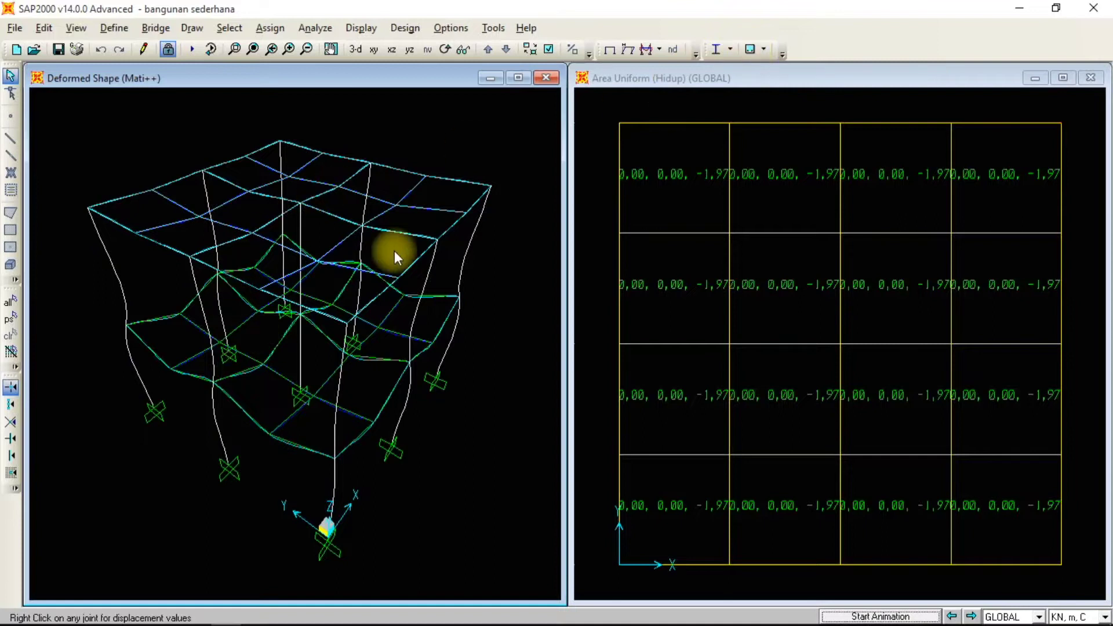
Run the concrete frame design check of the structure and verify whether all members passed, repeating the verification once
{"action": "left_click", "coordinate": [749, 50]}
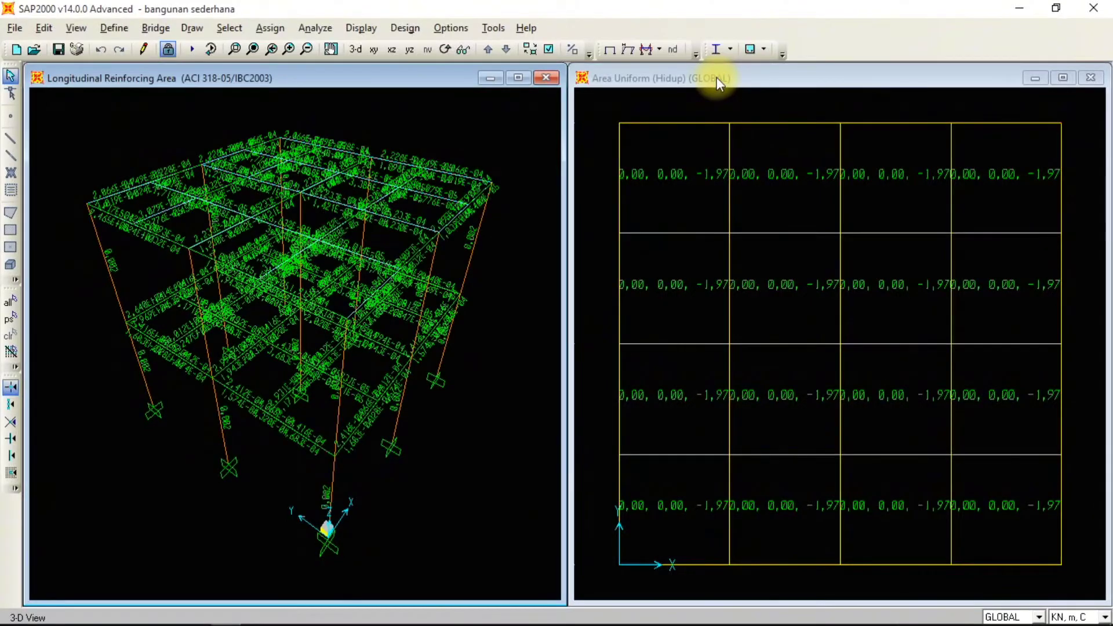
{"action": "left_click", "coordinate": [764, 50]}
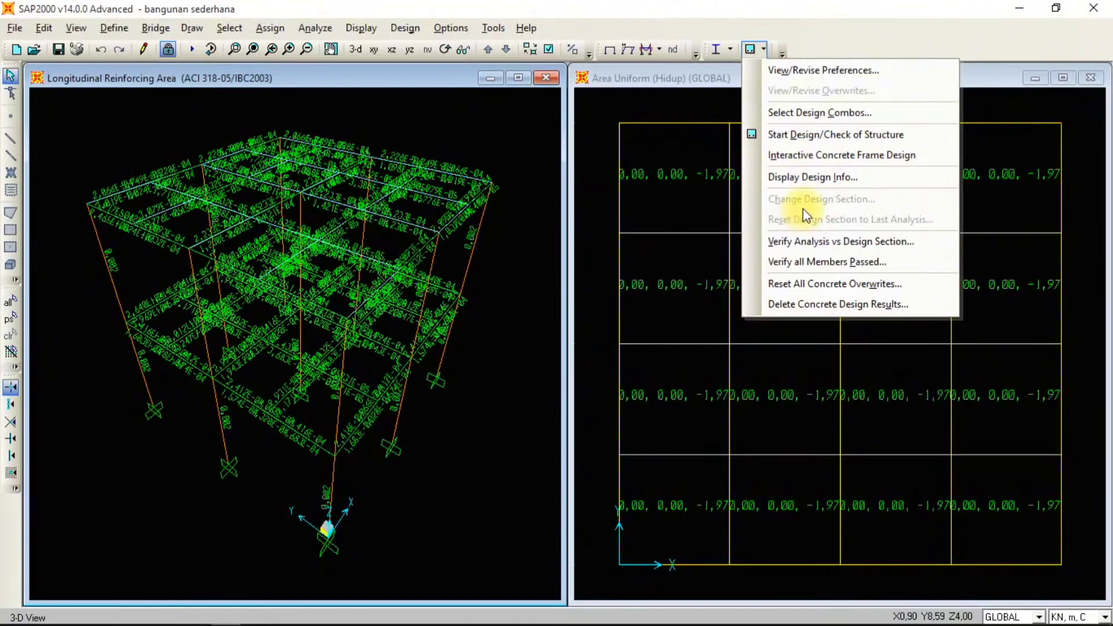
{"action": "left_click", "coordinate": [806, 261]}
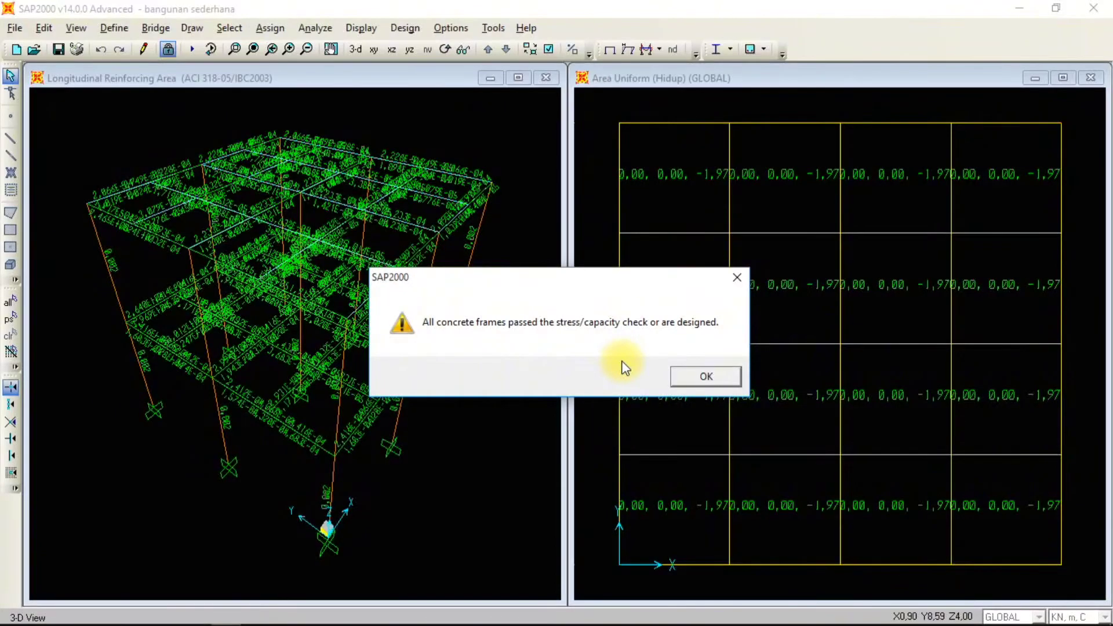
{"action": "left_click", "coordinate": [681, 376]}
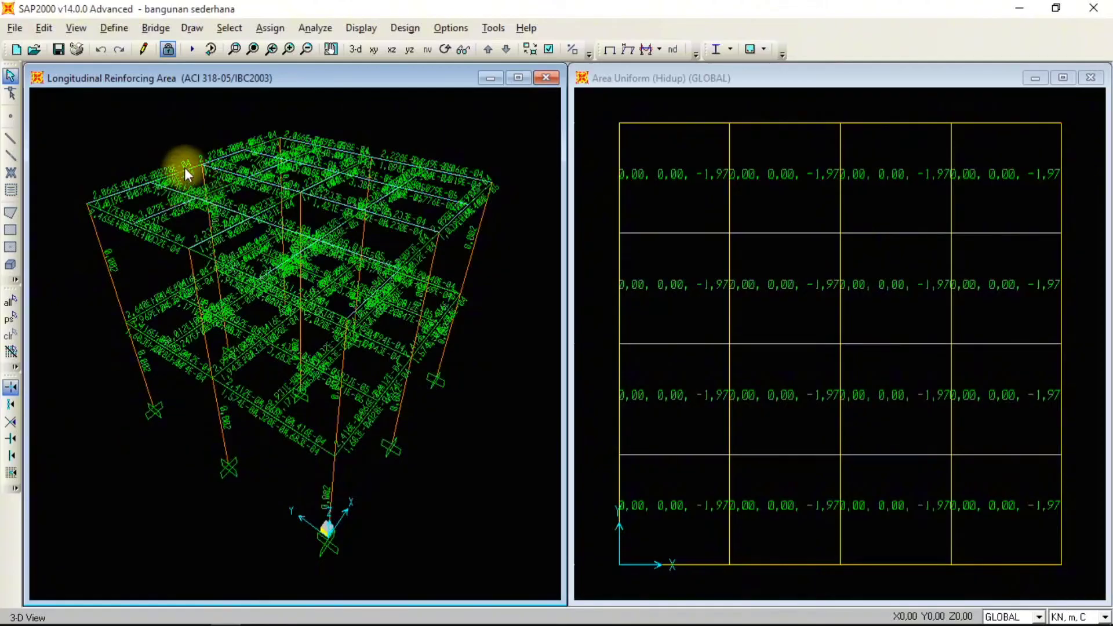
{"action": "left_click", "coordinate": [763, 50]}
{"action": "left_click", "coordinate": [806, 259]}
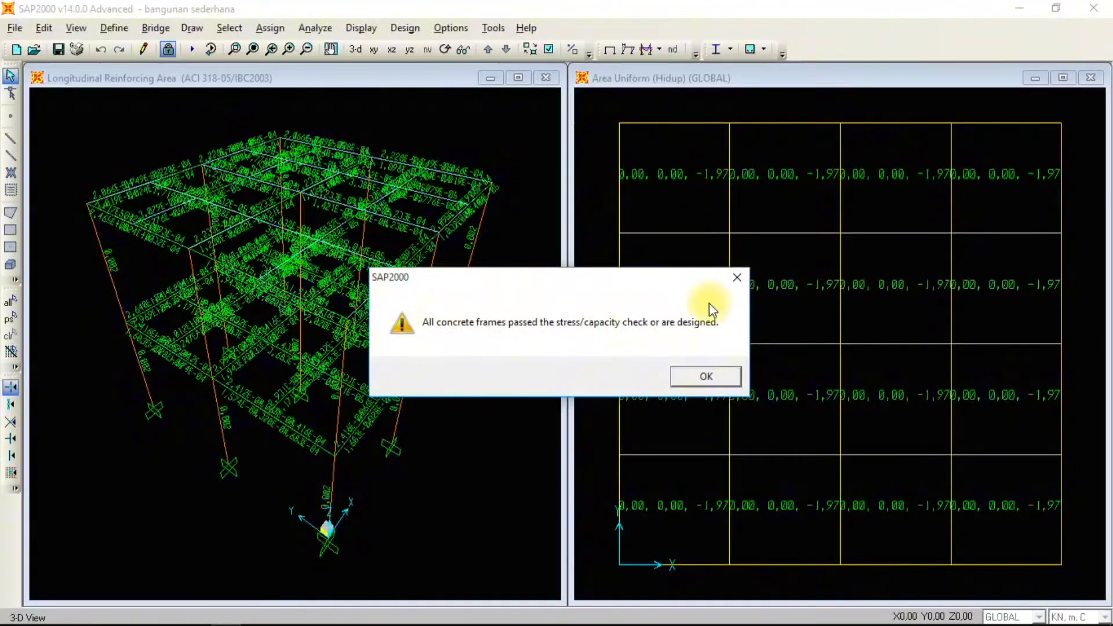
Display the analysis result tables for Base Reactions, Modal Load Participation Ratios and Modal Participating Mass Ratios
{"action": "left_click", "coordinate": [705, 376]}
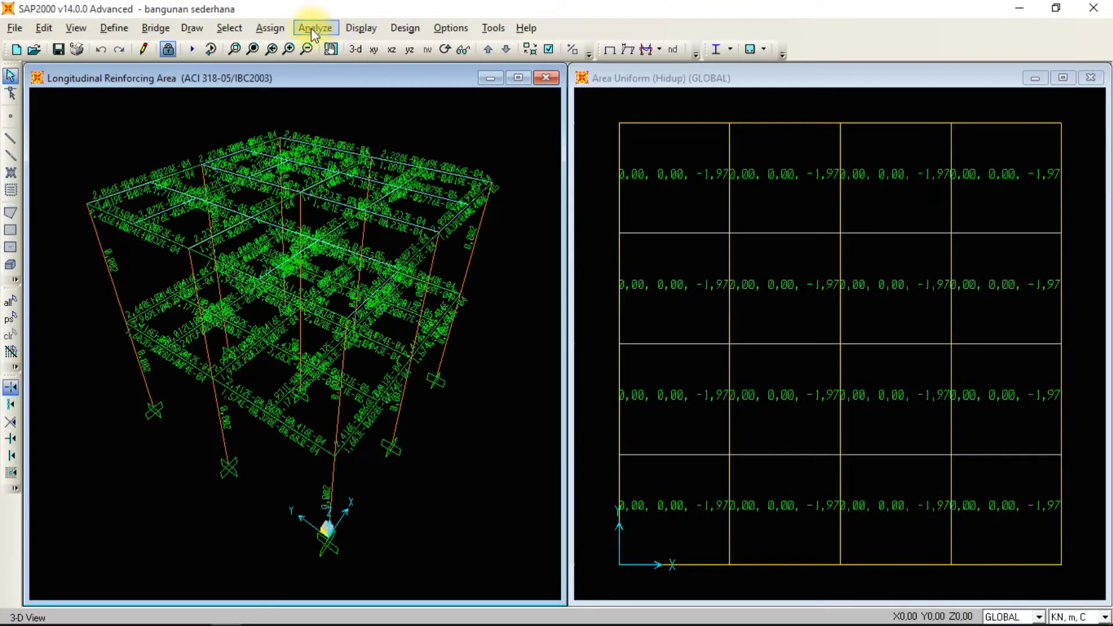
{"action": "left_click", "coordinate": [362, 27]}
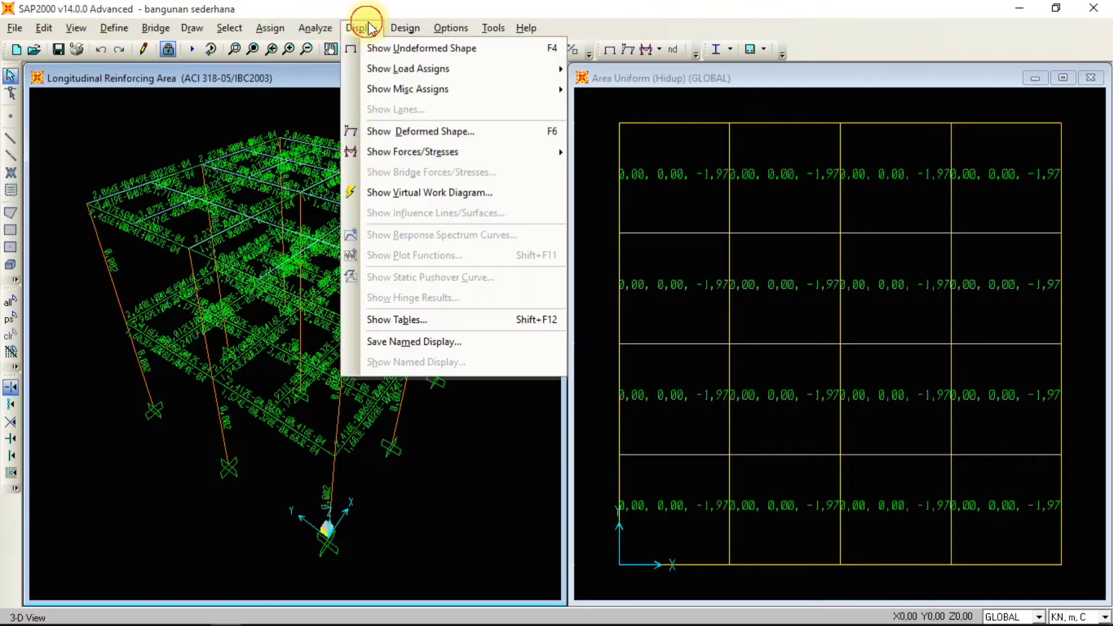
{"action": "left_click", "coordinate": [476, 321]}
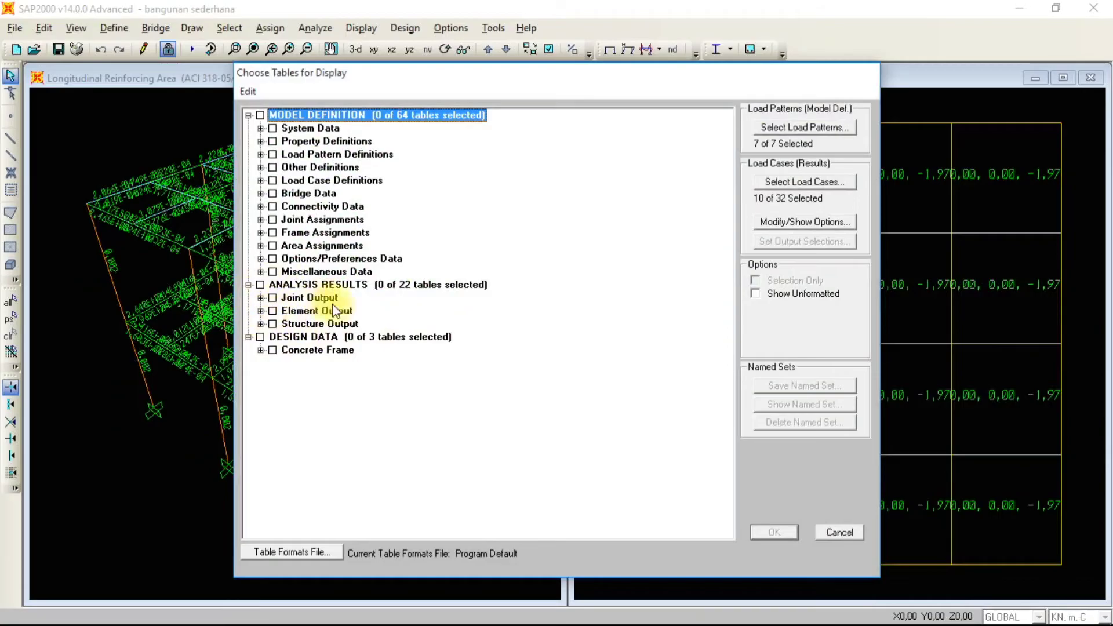
{"action": "left_click", "coordinate": [261, 323]}
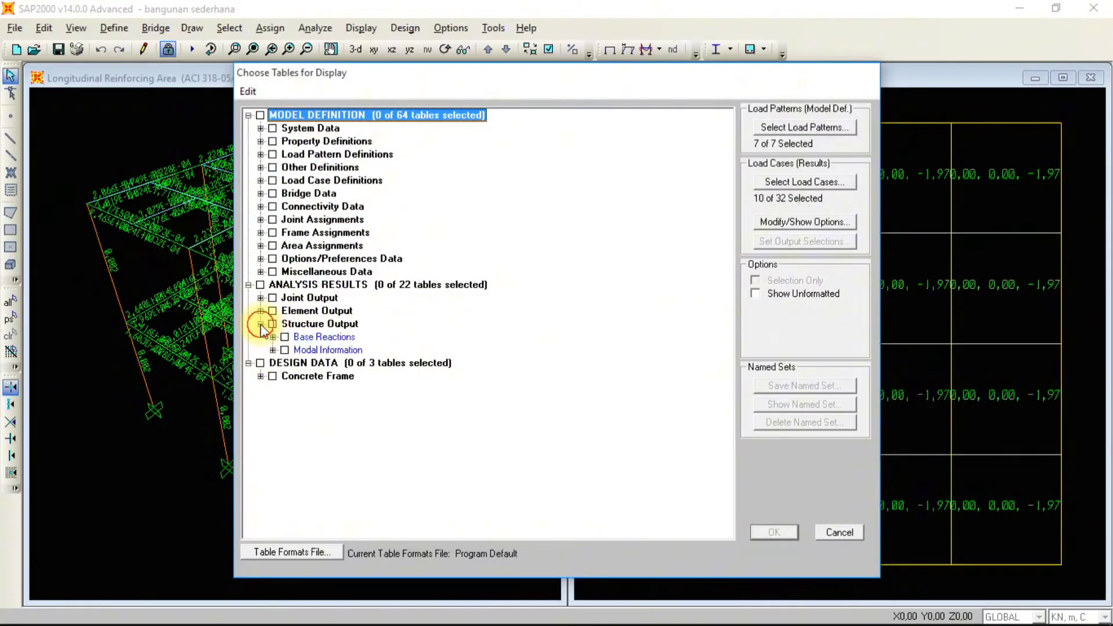
{"action": "left_click", "coordinate": [273, 337]}
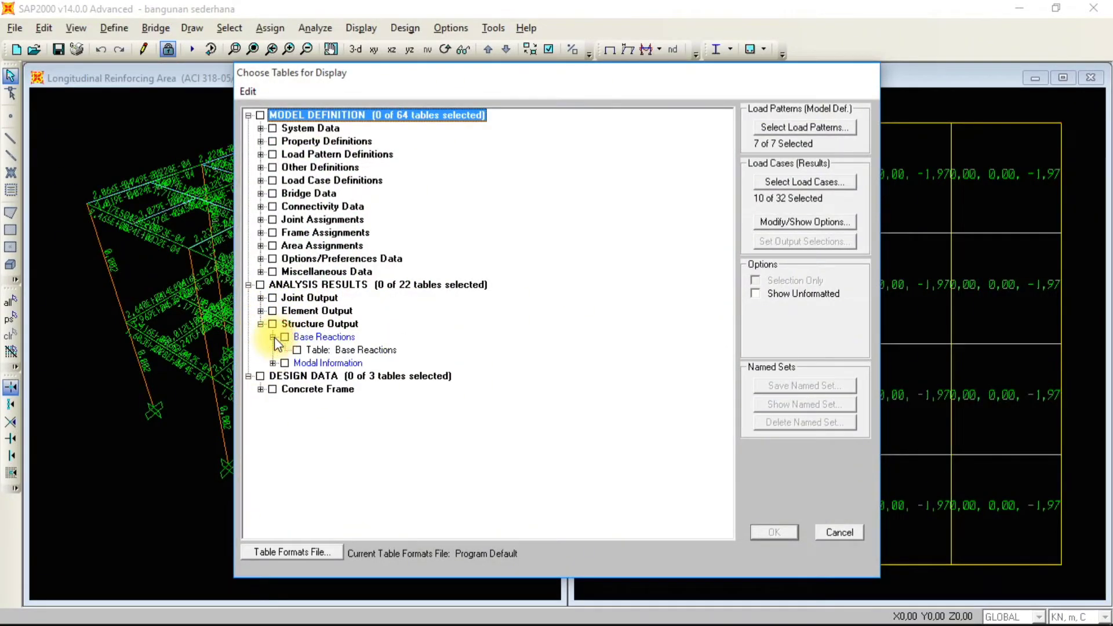
{"action": "left_click", "coordinate": [284, 337]}
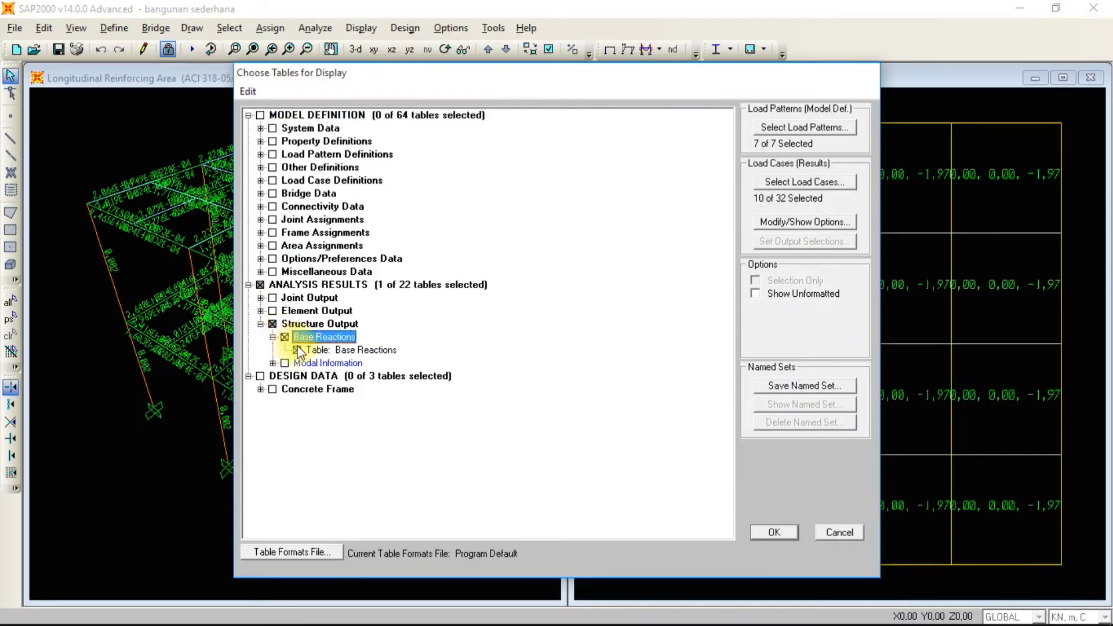
{"action": "left_click", "coordinate": [273, 363]}
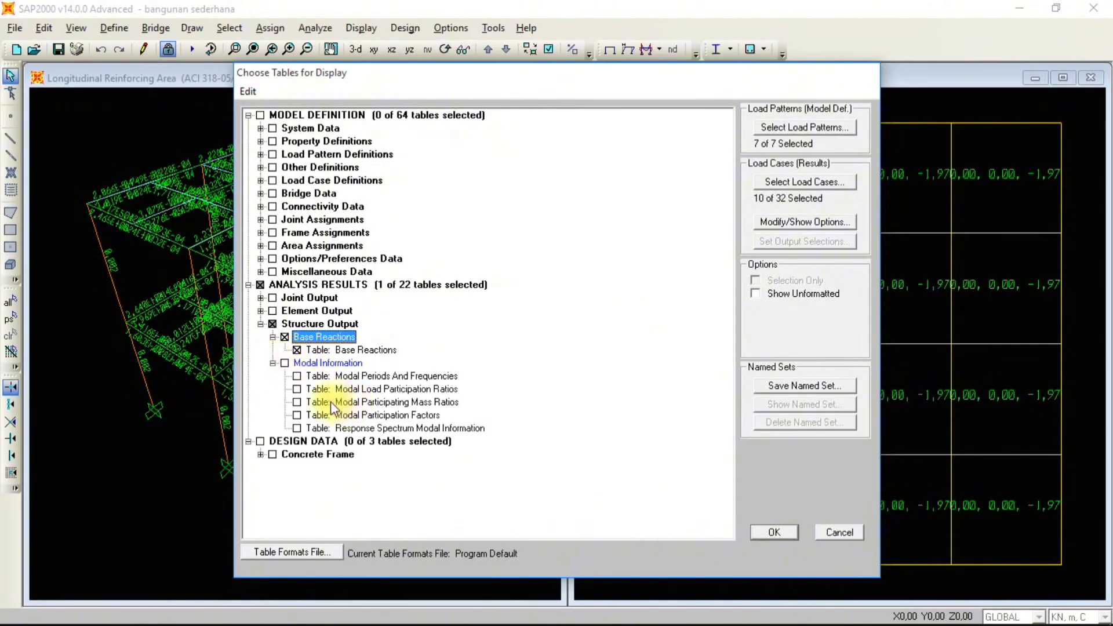
{"action": "left_click", "coordinate": [298, 389]}
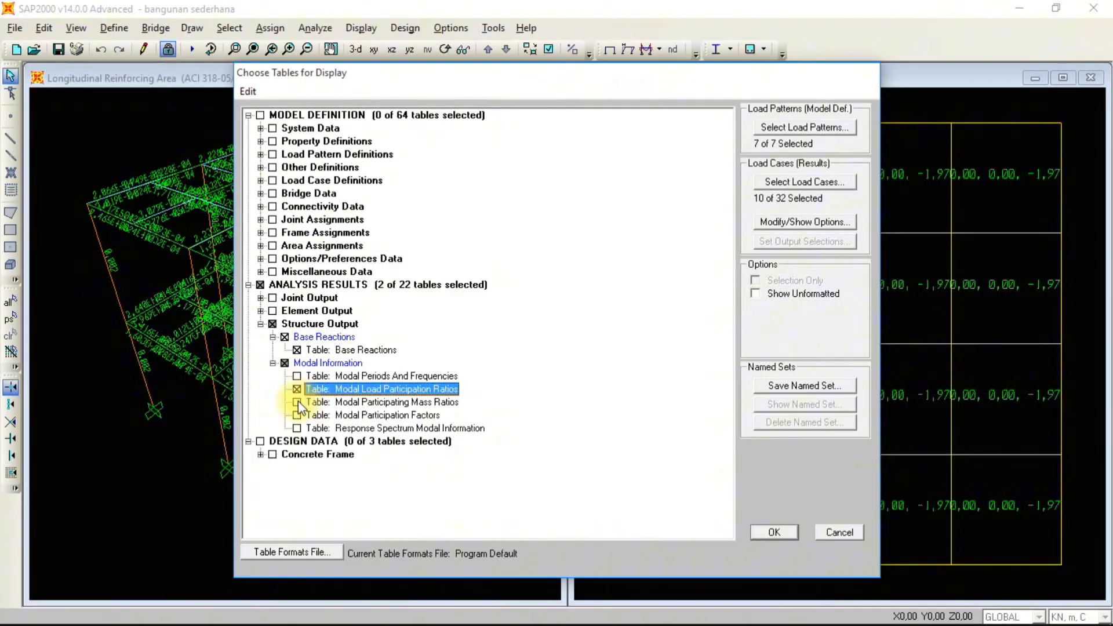
{"action": "left_click", "coordinate": [298, 401]}
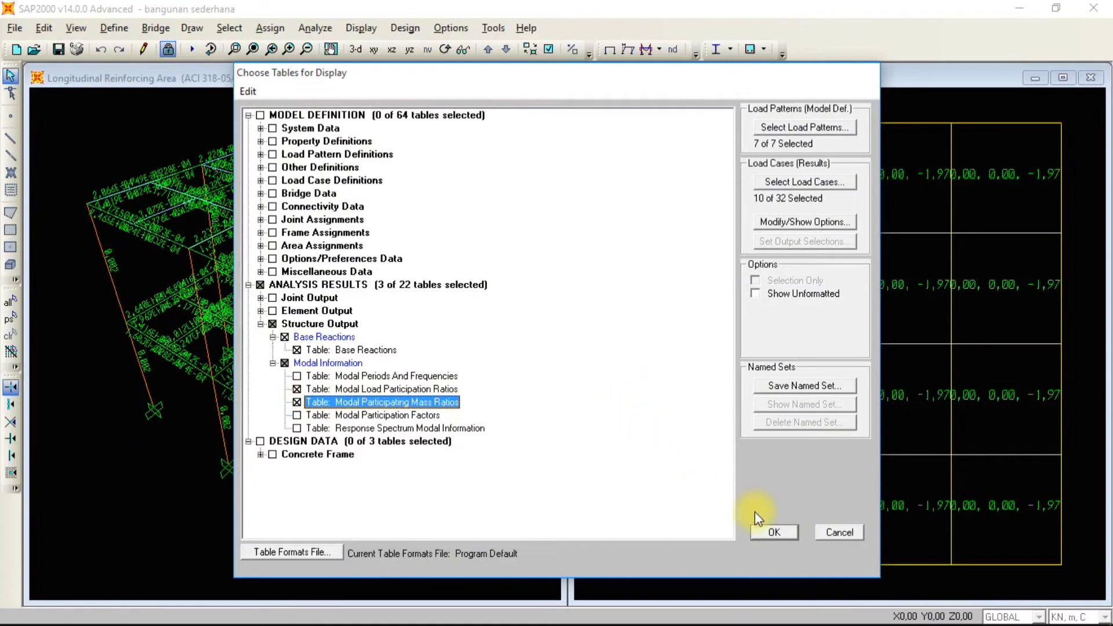
{"action": "left_click", "coordinate": [774, 530]}
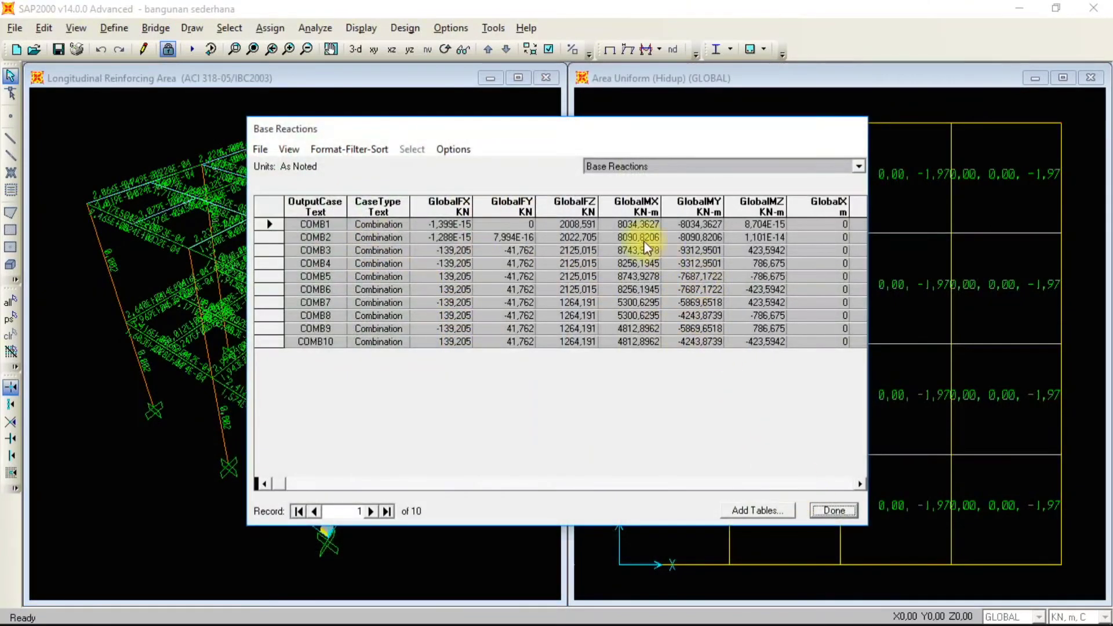
Review the static and dynamic percentages in the Modal Load Participation Ratios table and close the tables
{"action": "left_click", "coordinate": [816, 166]}
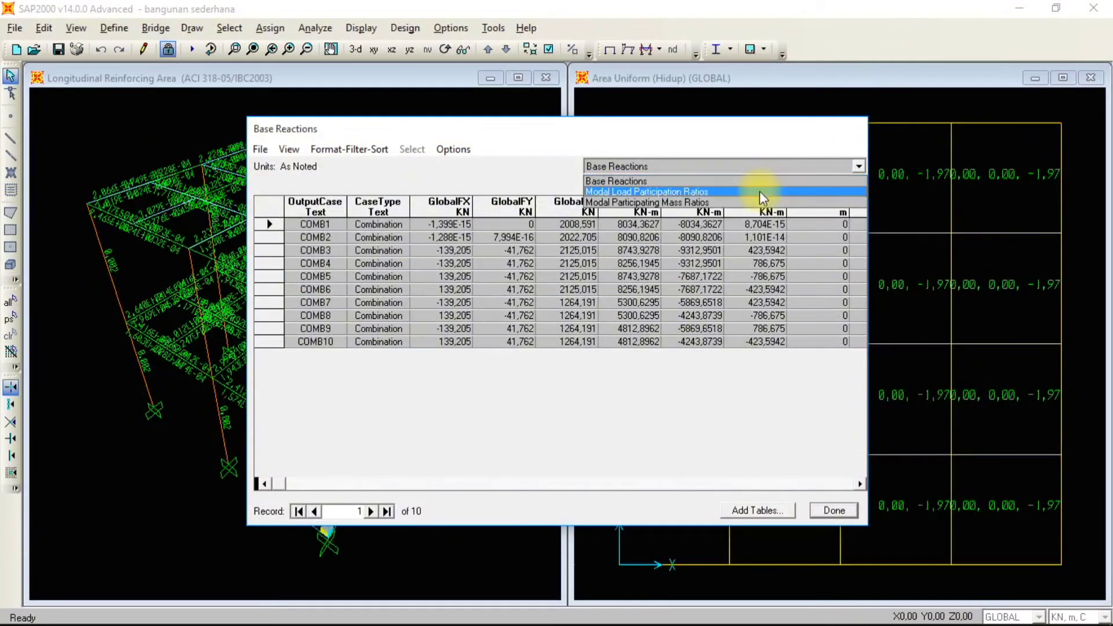
{"action": "left_click", "coordinate": [759, 191]}
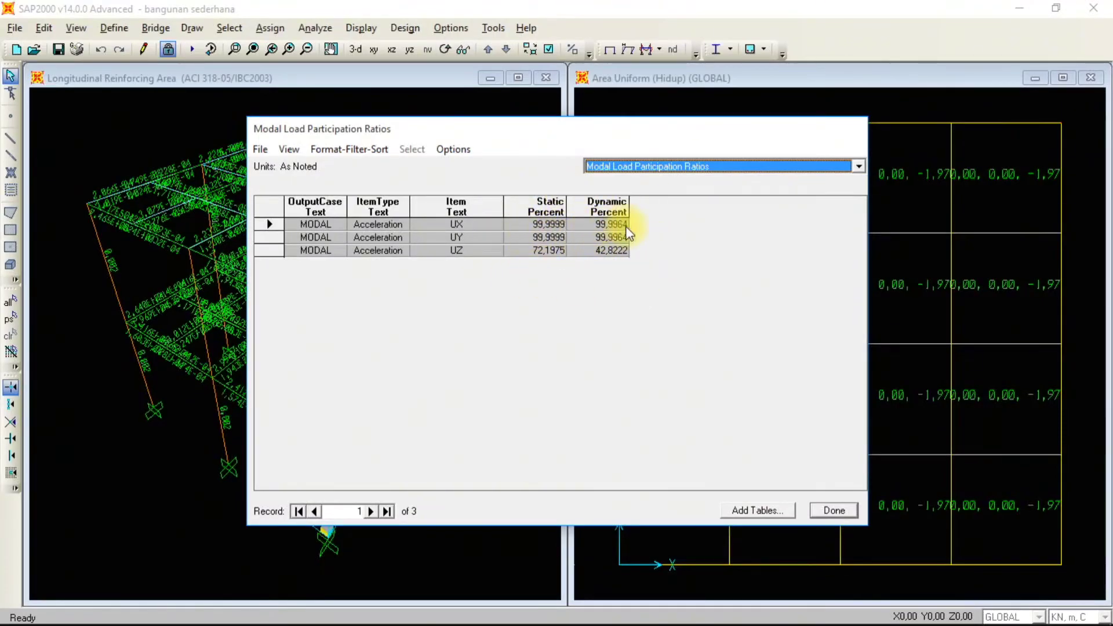
{"action": "left_click", "coordinate": [834, 510]}
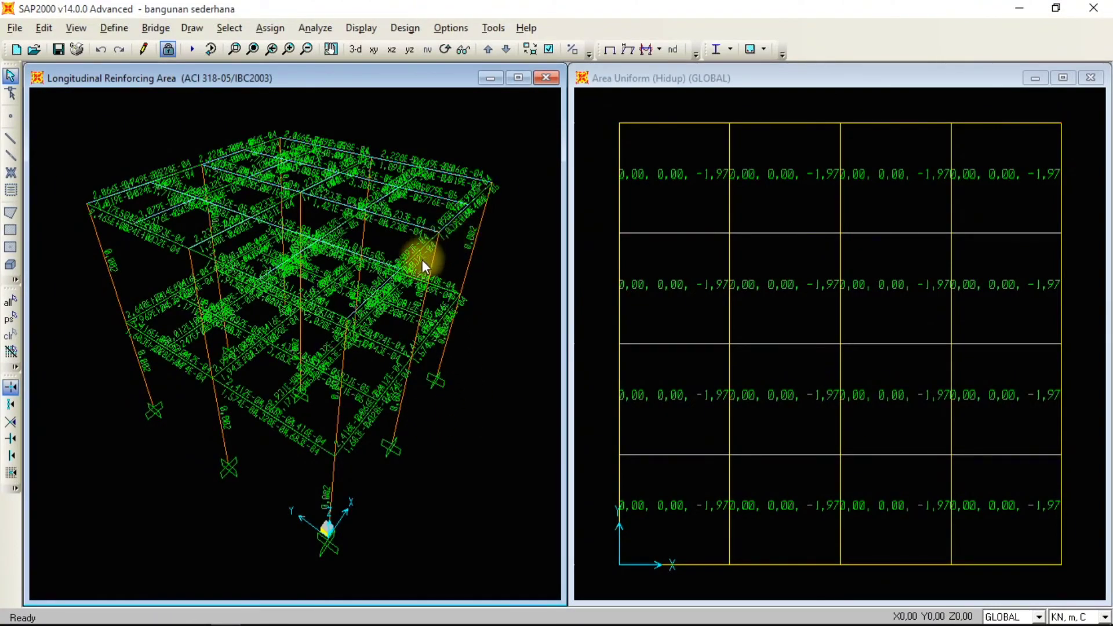
{"action": "scroll", "coordinate": [422, 265], "scroll_direction": "down", "scroll_amount": 1}
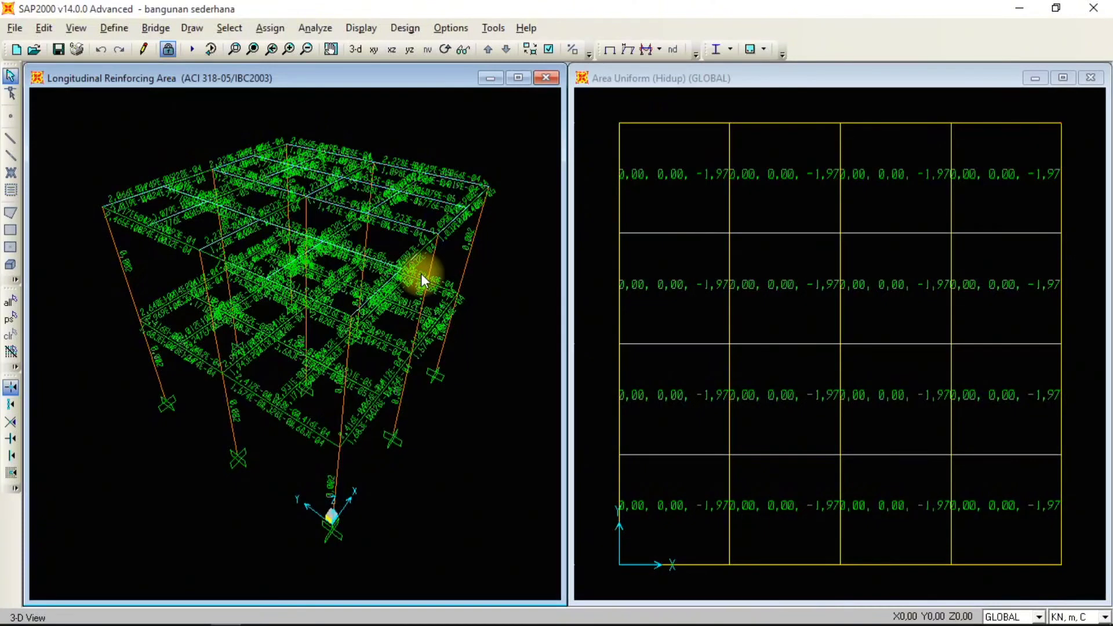
{"action": "scroll", "coordinate": [421, 273], "scroll_direction": "up", "scroll_amount": 1}
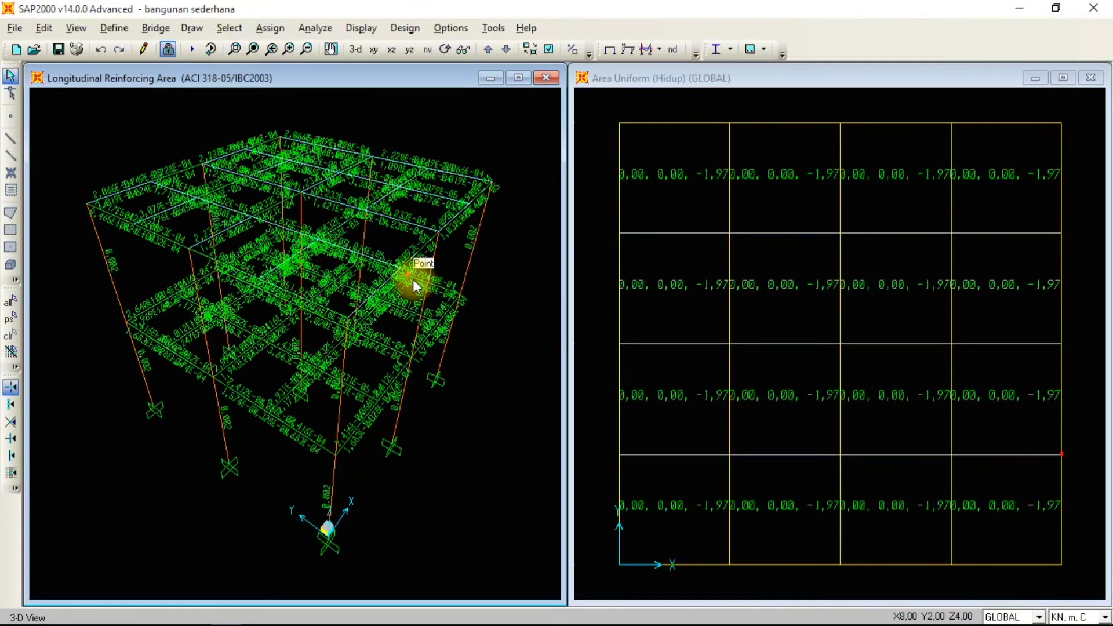
{"action": "scroll", "coordinate": [413, 279], "scroll_direction": "down", "scroll_amount": 1}
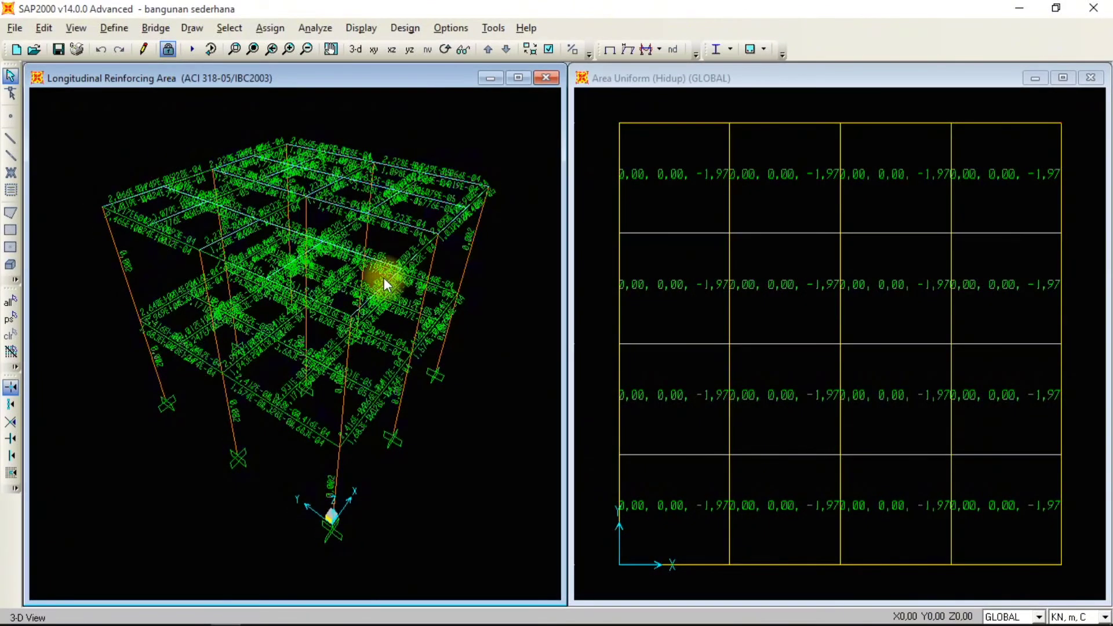
{"action": "scroll", "coordinate": [383, 276], "scroll_direction": "up", "scroll_amount": 1}
{"action": "scroll", "coordinate": [380, 270], "scroll_direction": "down", "scroll_amount": 1}
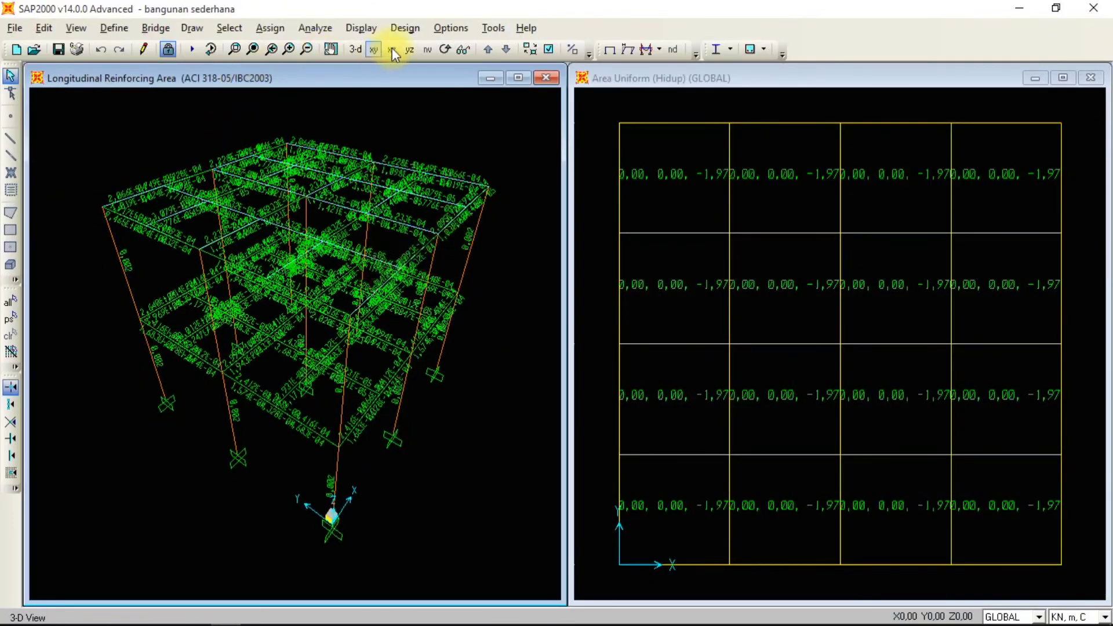
{"action": "left_click", "coordinate": [446, 49]}
{"action": "left_click_drag", "start_coordinate": [332, 218], "coordinate": [351, 241]}
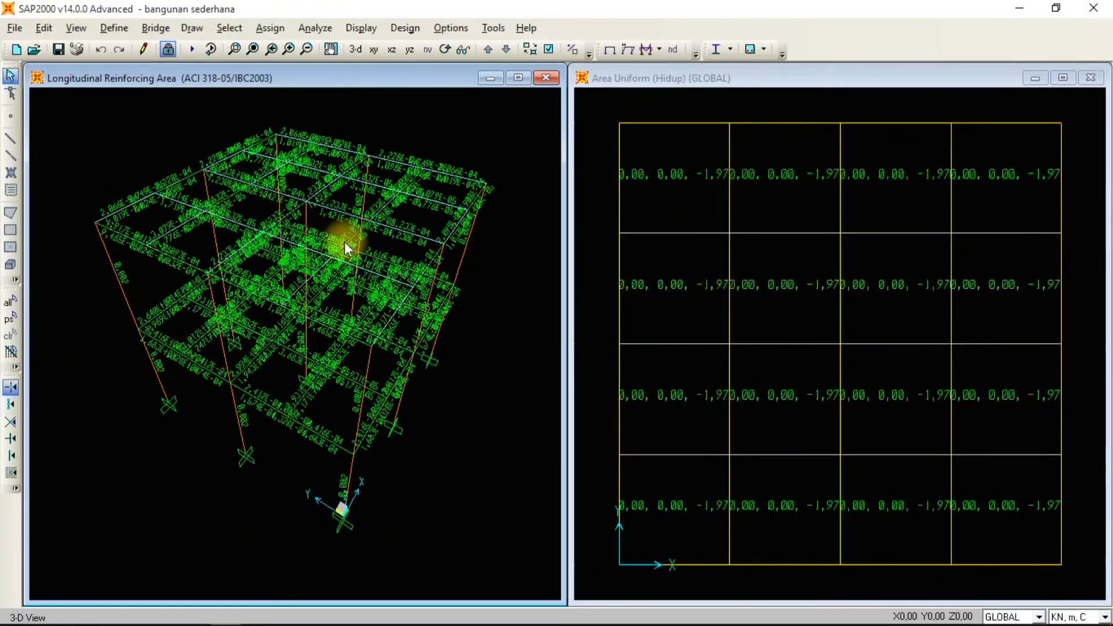